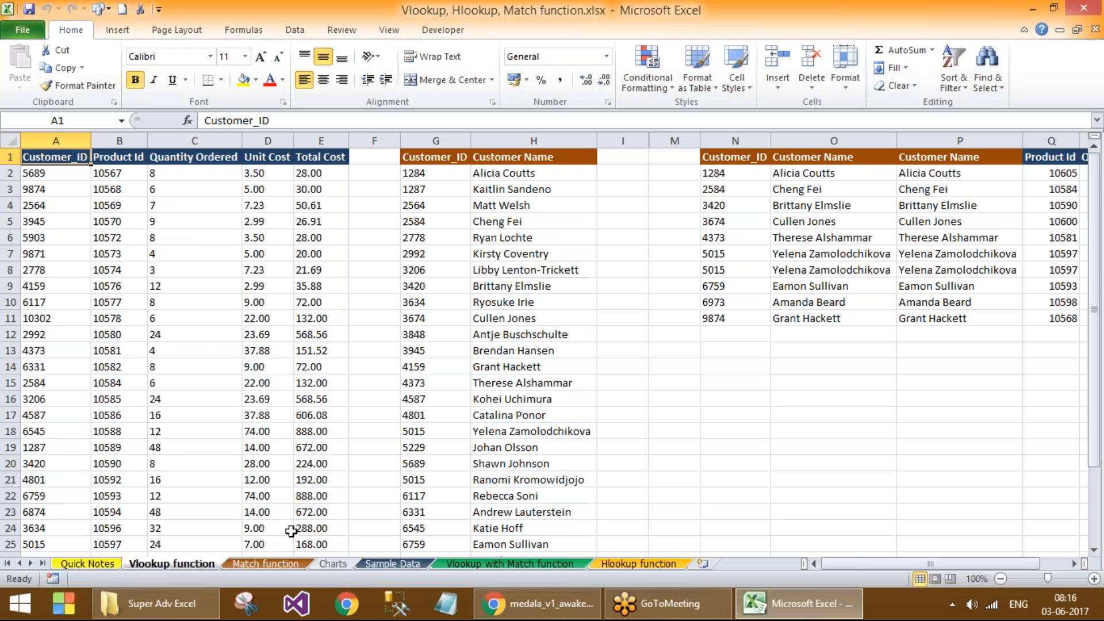
left_click(142, 384)
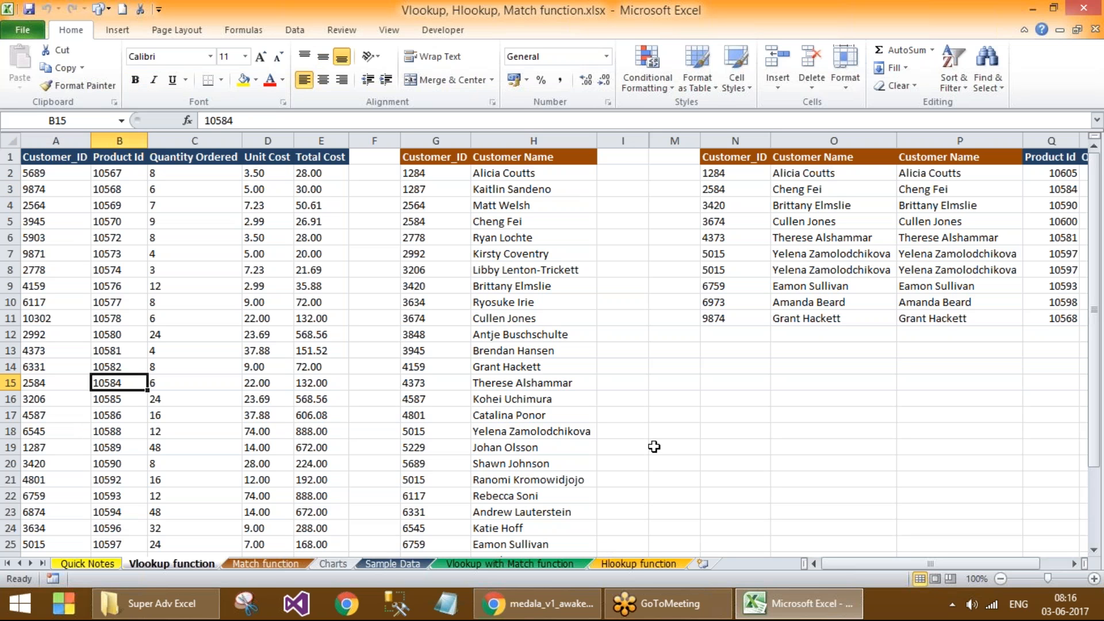
left_click(195, 384)
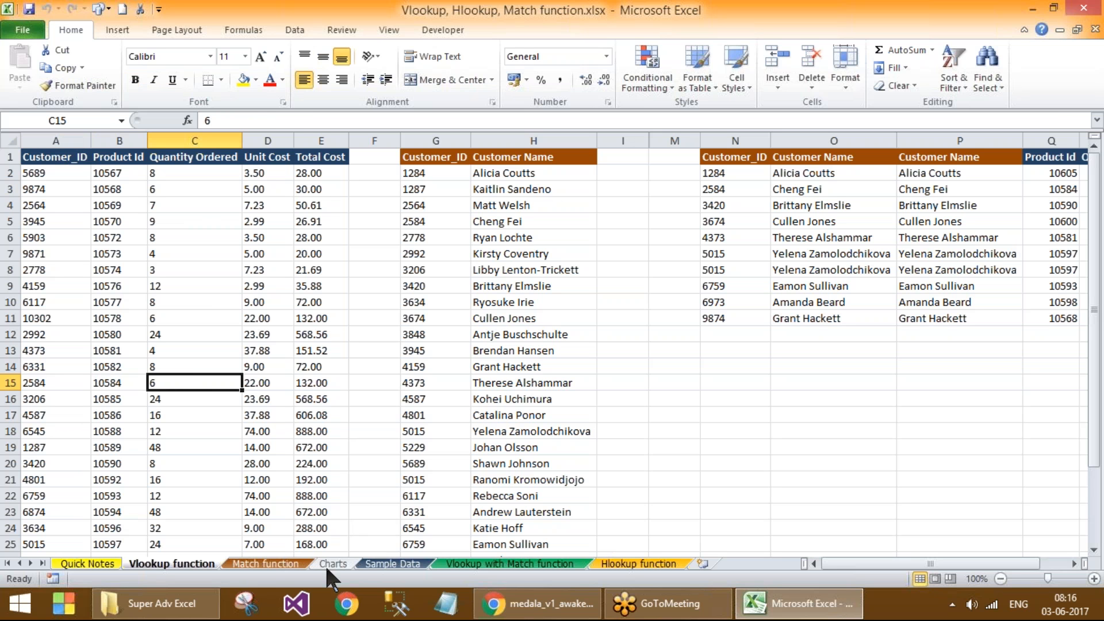
left_click_drag(547, 140, 112, 172)
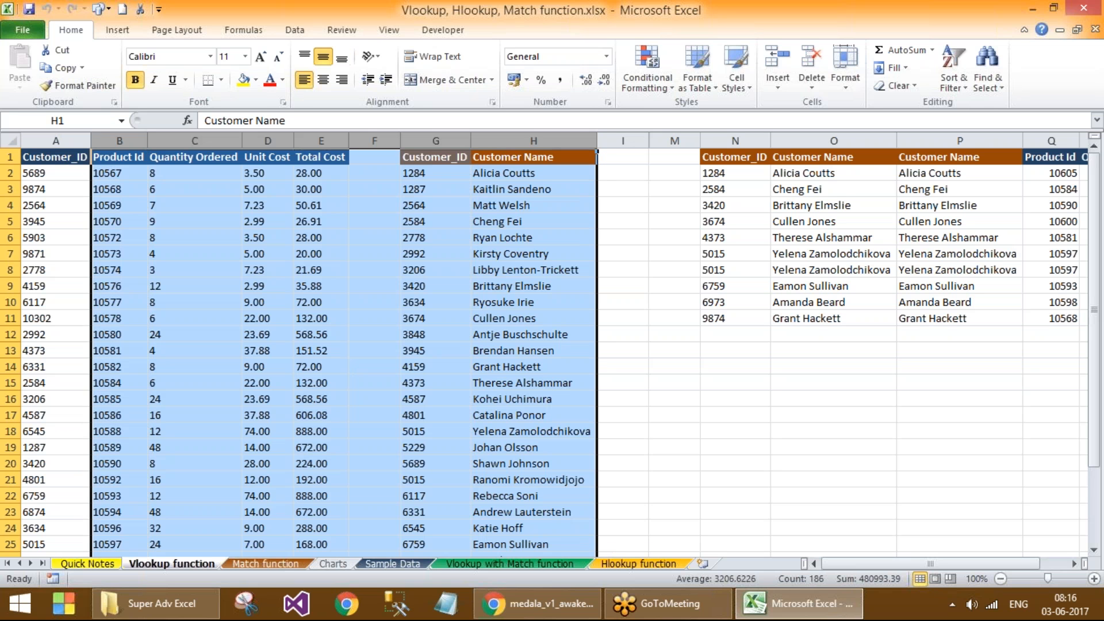
Step: Copy the order table in columns A to E and paste it at A1 of a new workbook
left_click_drag(58, 140, 346, 142)
key("ctrl+c")
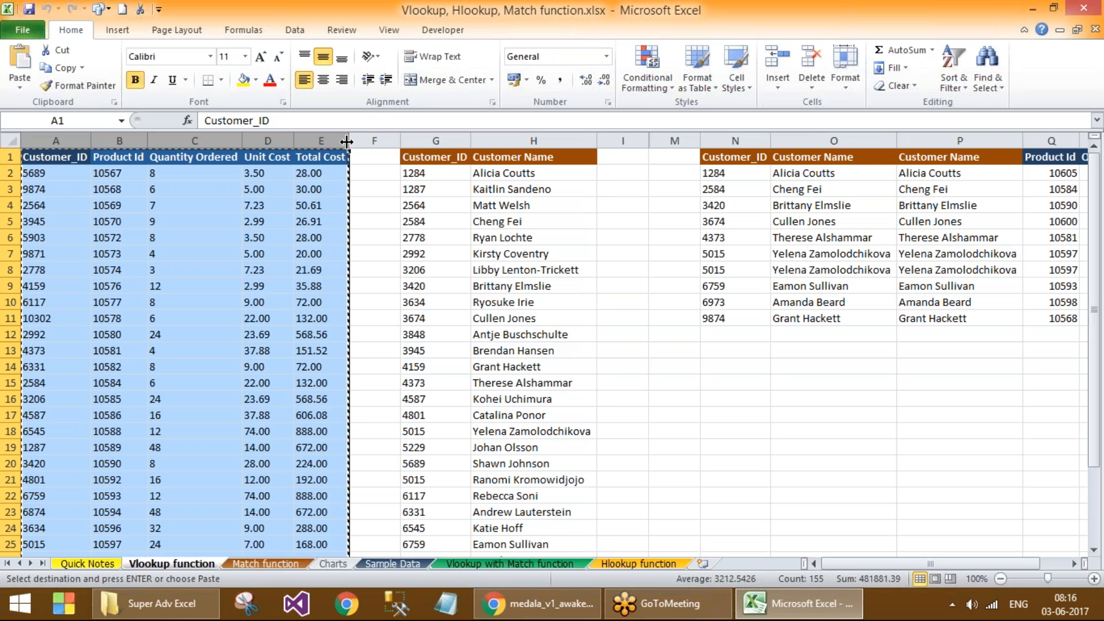
key("ctrl+n")
key("ctrl+v")
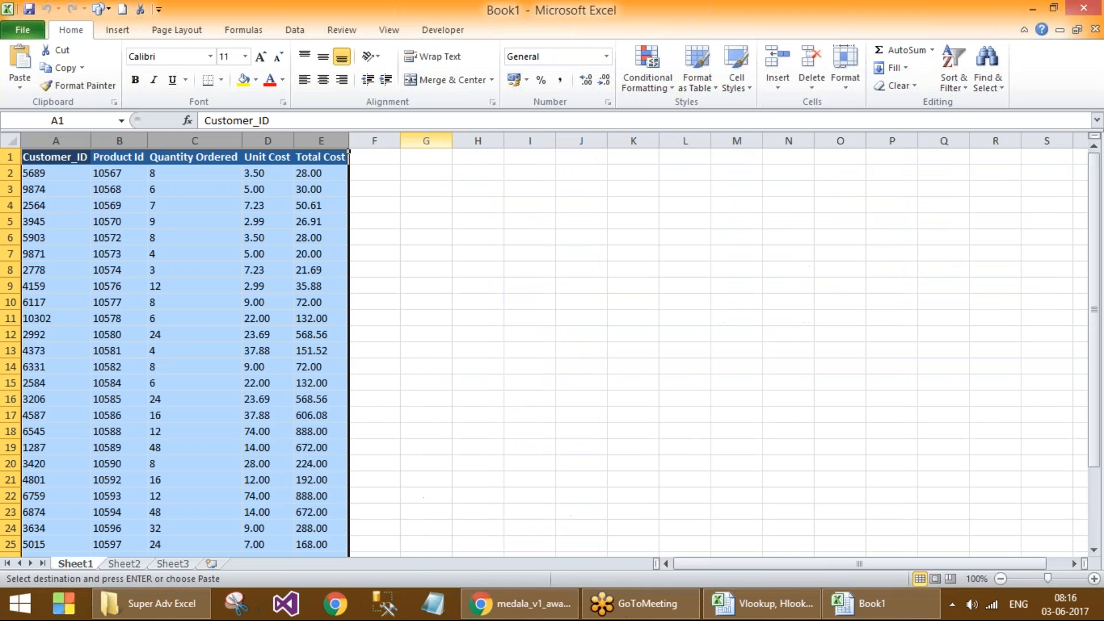
Step: Copy the lookup table starting at N1 of the Vlookup function sheet and paste it at H1 of Book1
key("alt+Tab")
key("alt+Tab")
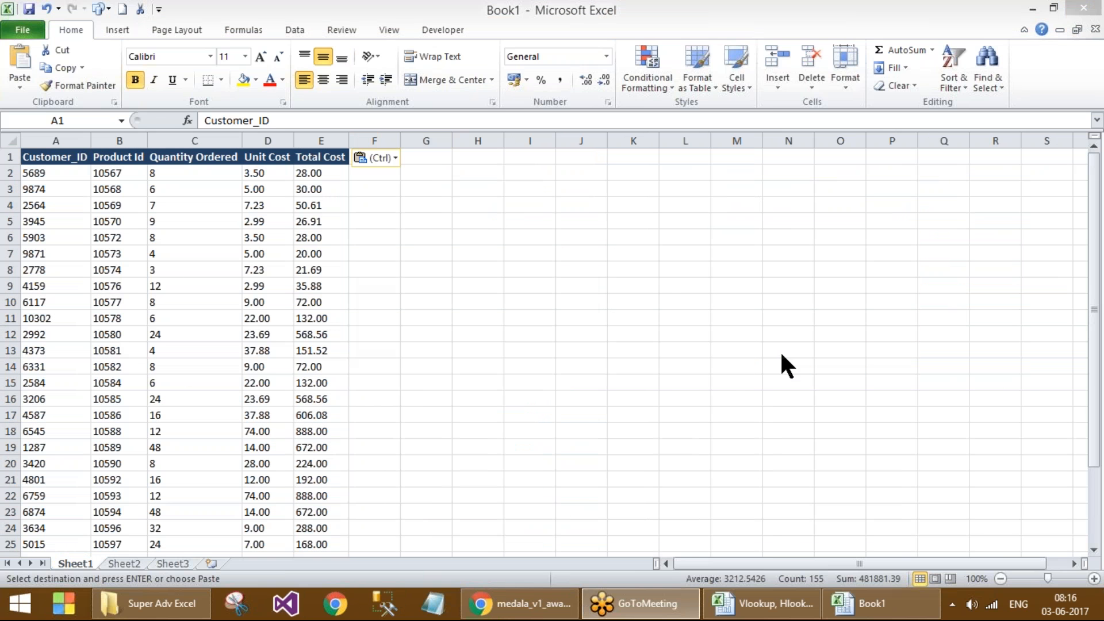
left_click(746, 615)
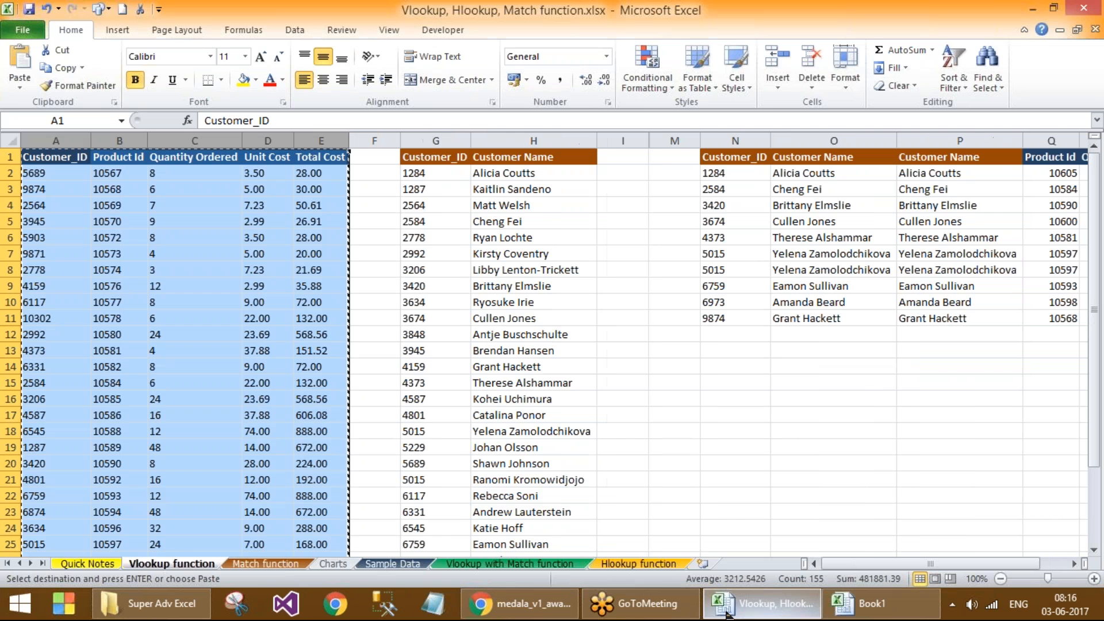
left_click_drag(730, 156, 912, 312)
key("ctrl+c")
left_click(844, 595)
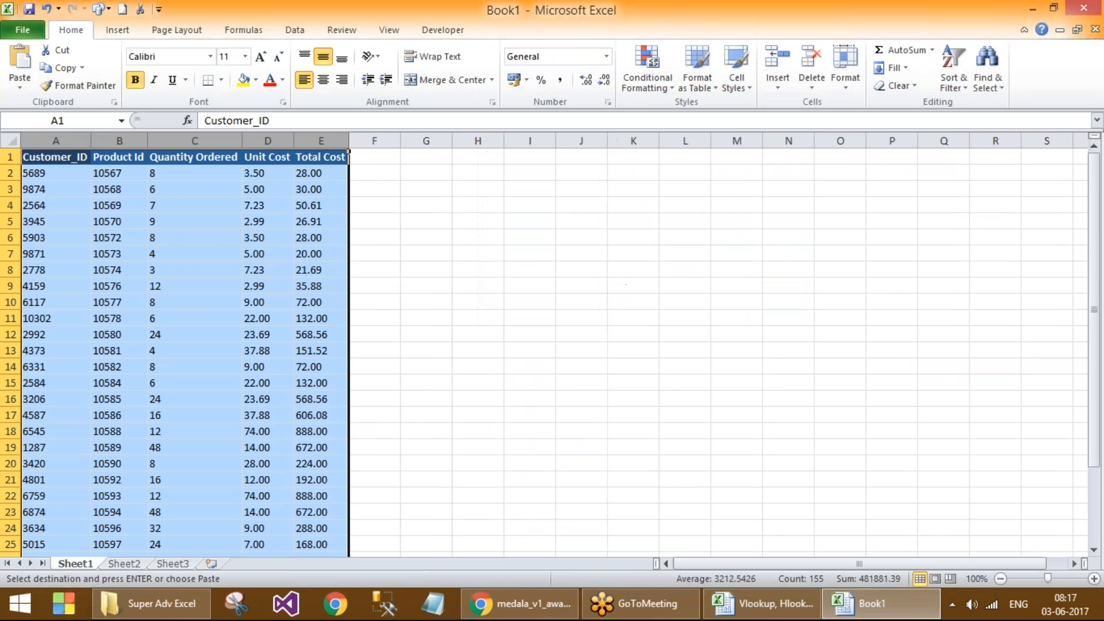
left_click(459, 156)
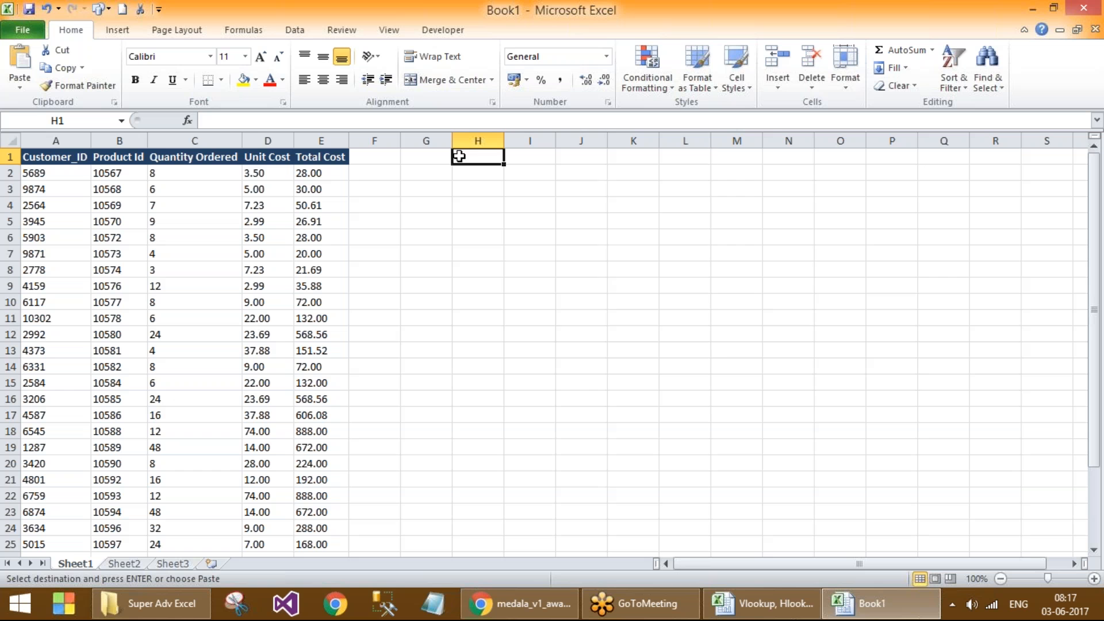
key("ctrl+v")
Step: Delete both Customer Name columns from the pasted lookup table and clear the cells under Product Id and Quantity Ordered
left_click(530, 140)
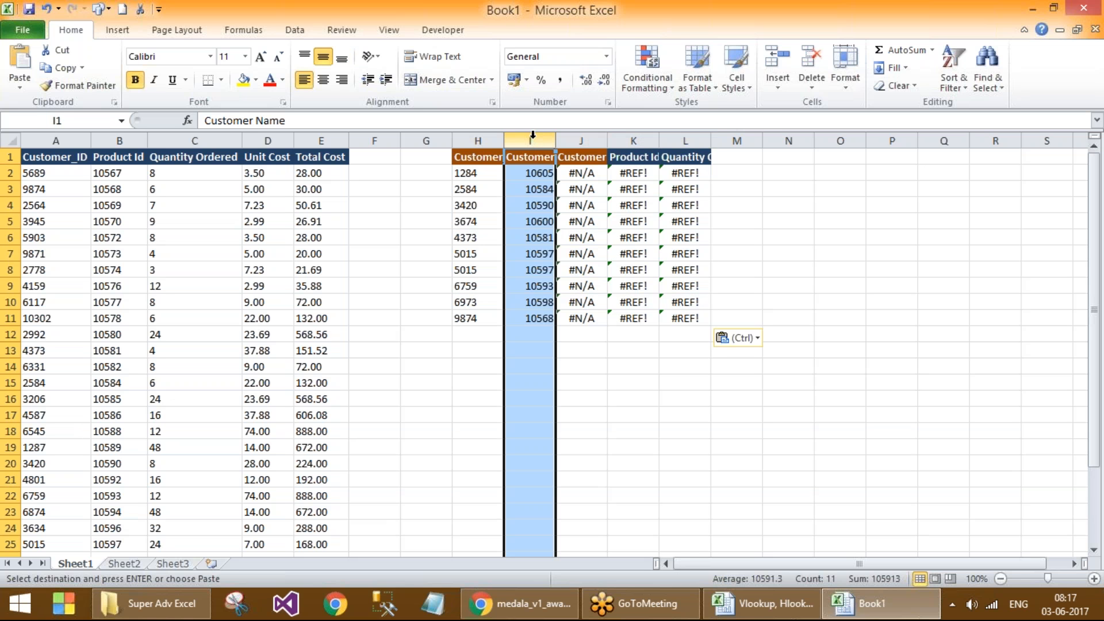
right_click(531, 141)
left_click_drag(530, 141, 575, 140)
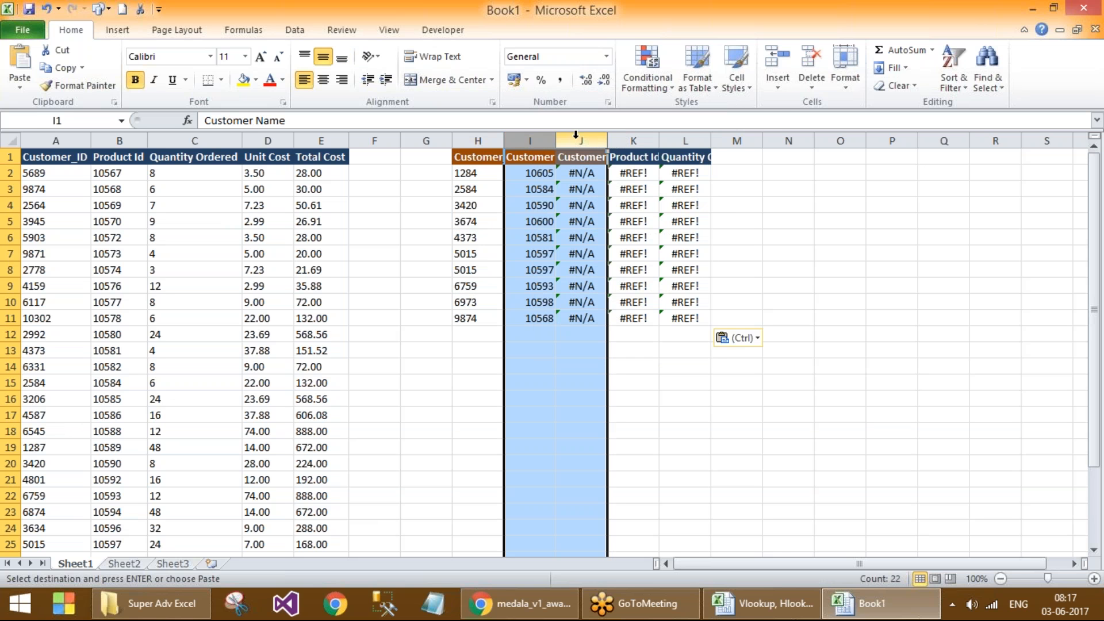
right_click(575, 141)
left_click(612, 265)
left_click_drag(514, 173, 585, 316)
key("Delete")
left_click(678, 256)
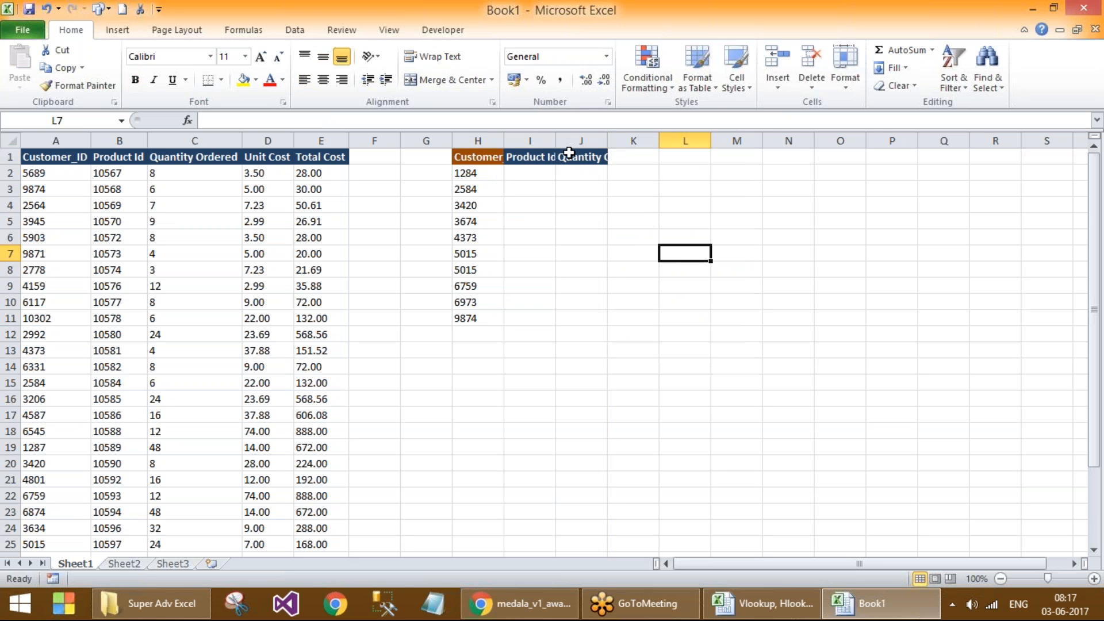
Step: Auto-fit the widths of the lookup table's Product Id and Quantity Ordered columns
left_click_drag(529, 141, 579, 138)
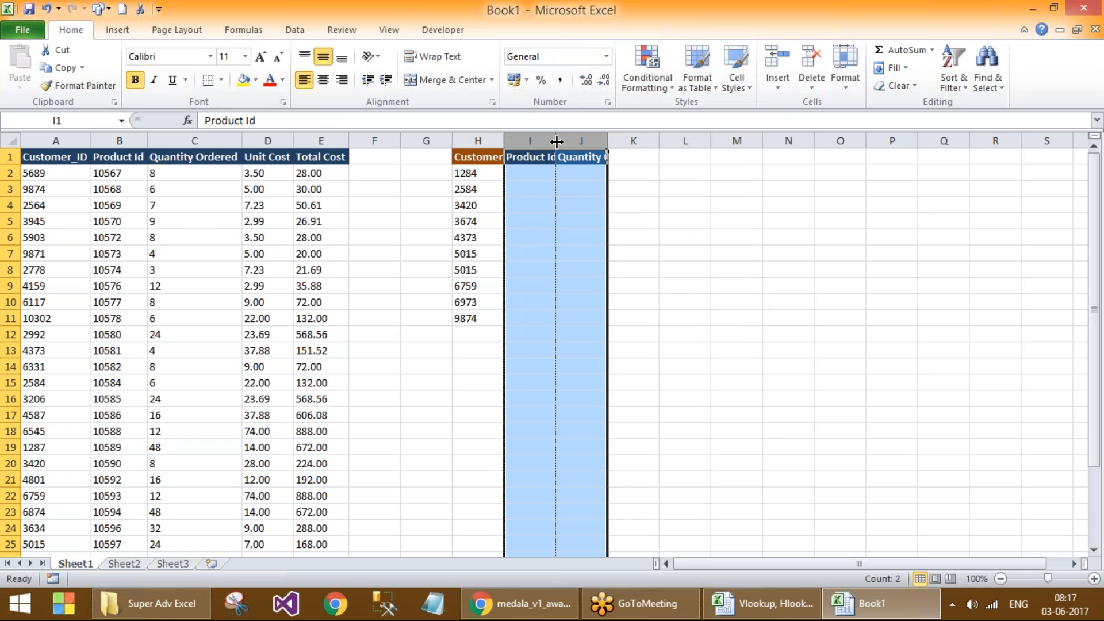
double_click(556, 140)
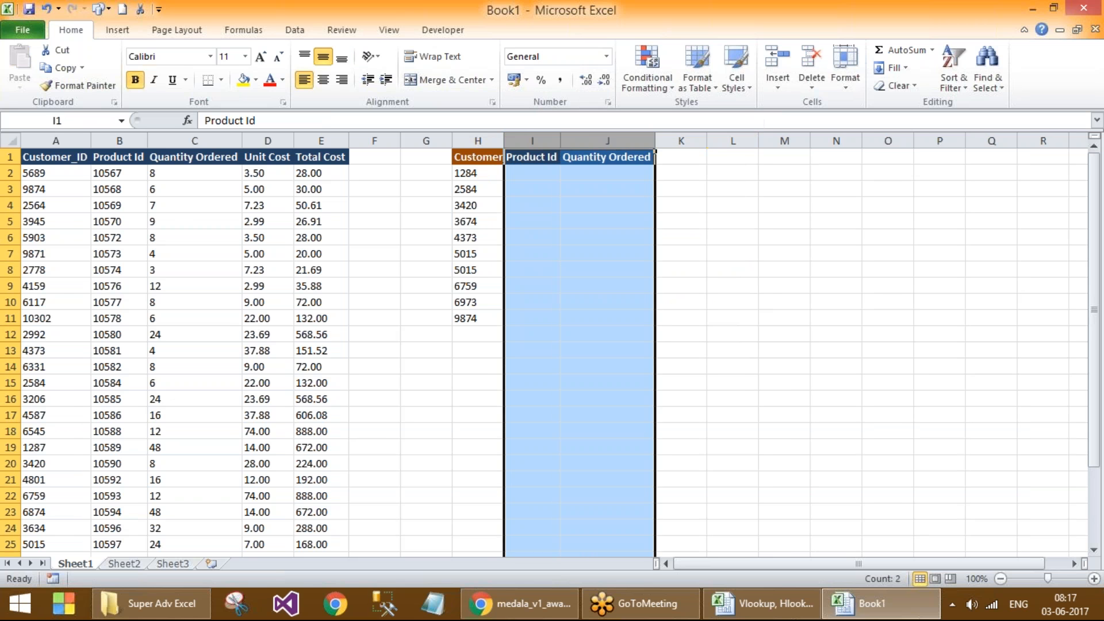
left_click(784, 253)
Step: Enter the note "Lookup - to search somethinng" in cell A1 of Sheet2
left_click(124, 563)
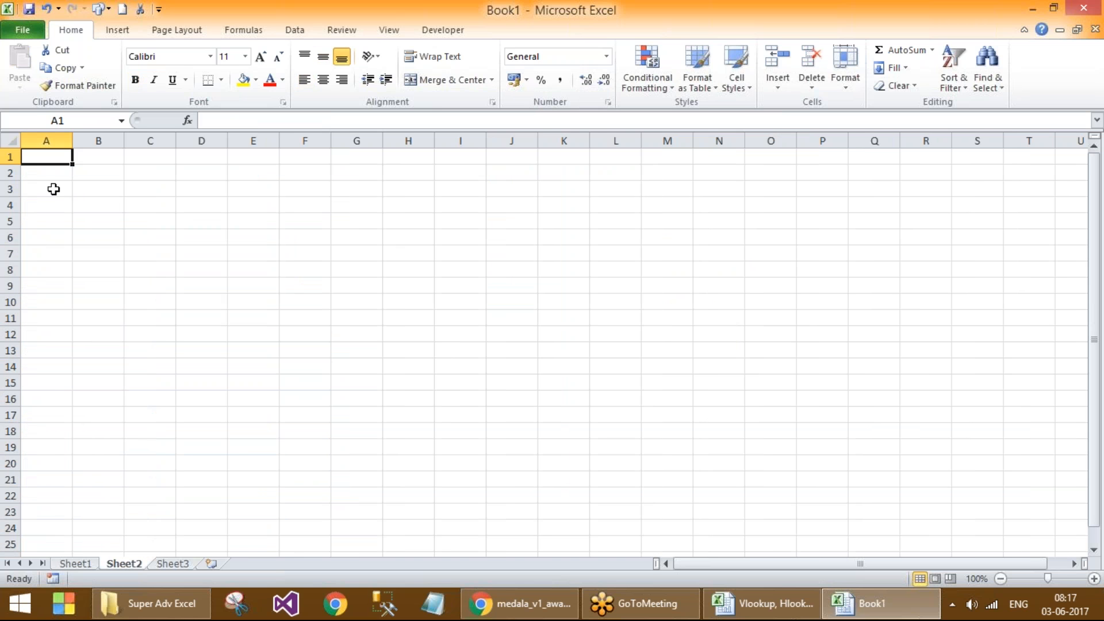
type("Lookup")
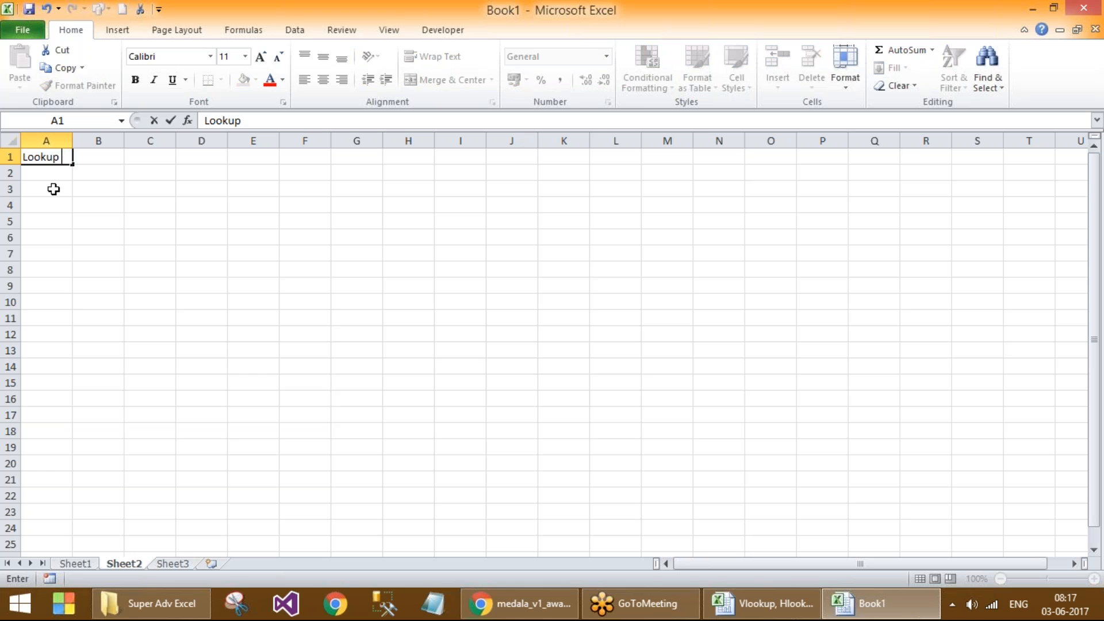
type(" - to searrch")
key("BackSpace")
key("BackSpace")
type("ch somethinng")
key("Return")
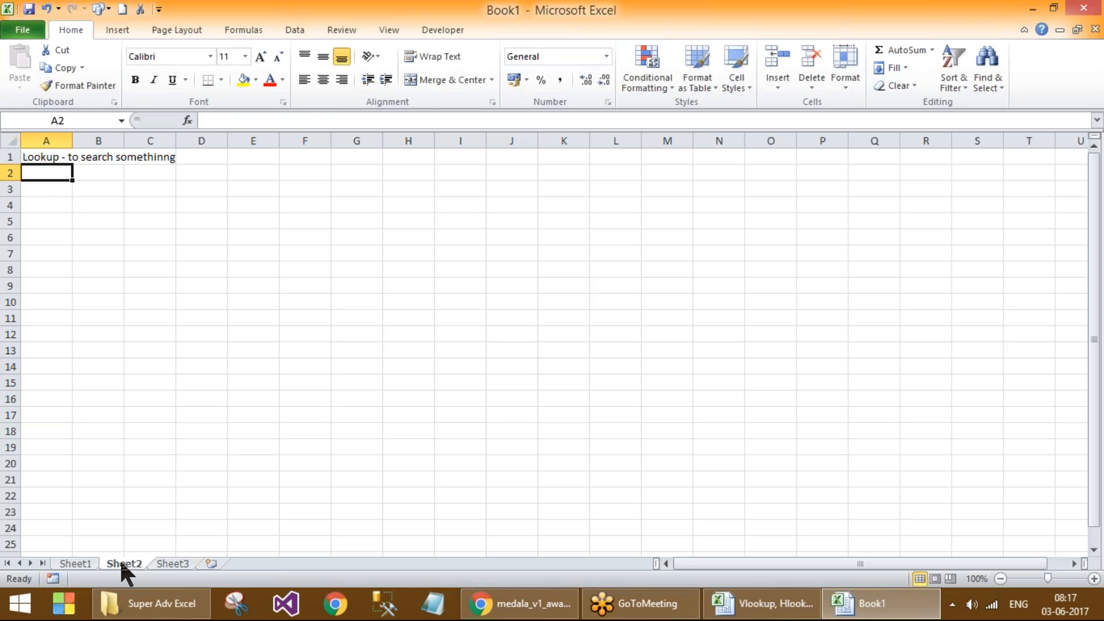
Step: Examine the order table's columns on Sheet1, including the Total Cost formula in E2 and the Customer_ID column
left_click(72, 565)
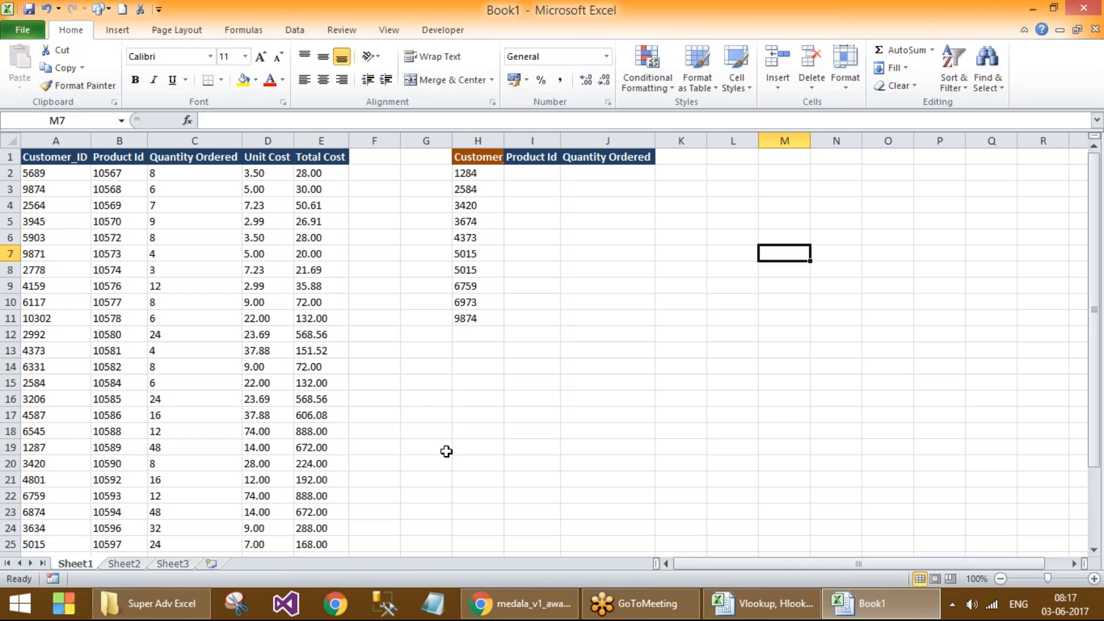
left_click(63, 137)
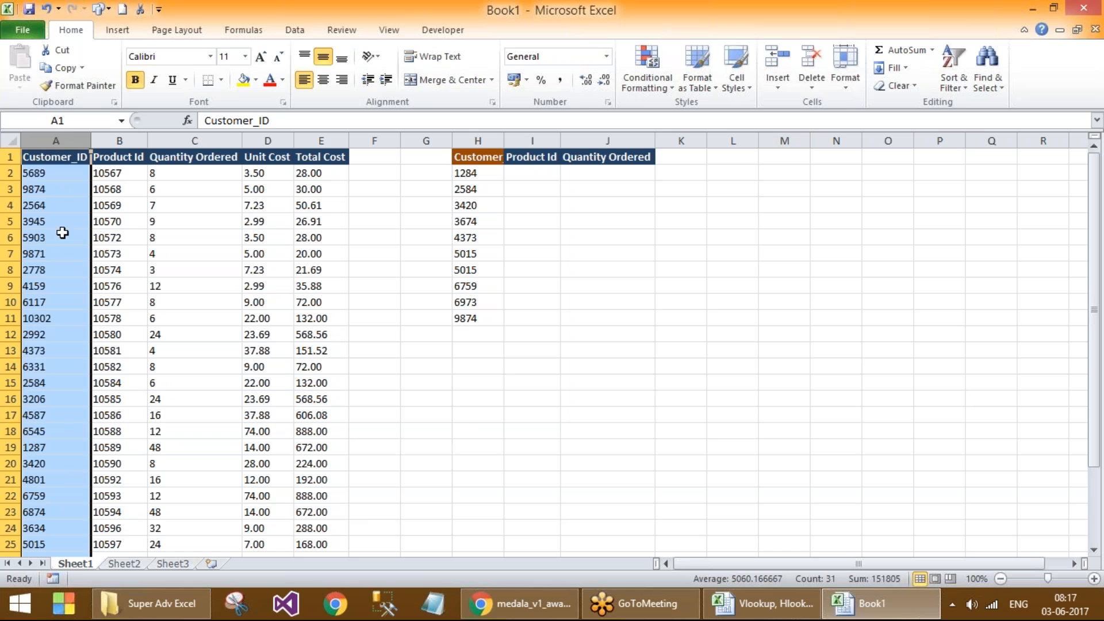
left_click(62, 285)
left_click(57, 138)
left_click(114, 138)
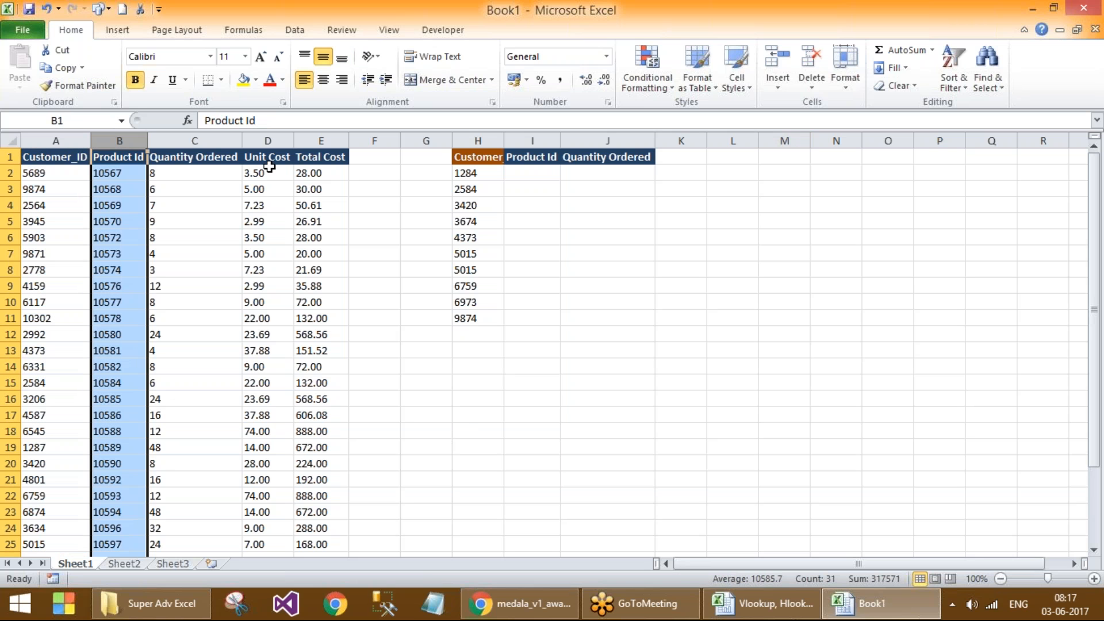
left_click(208, 130)
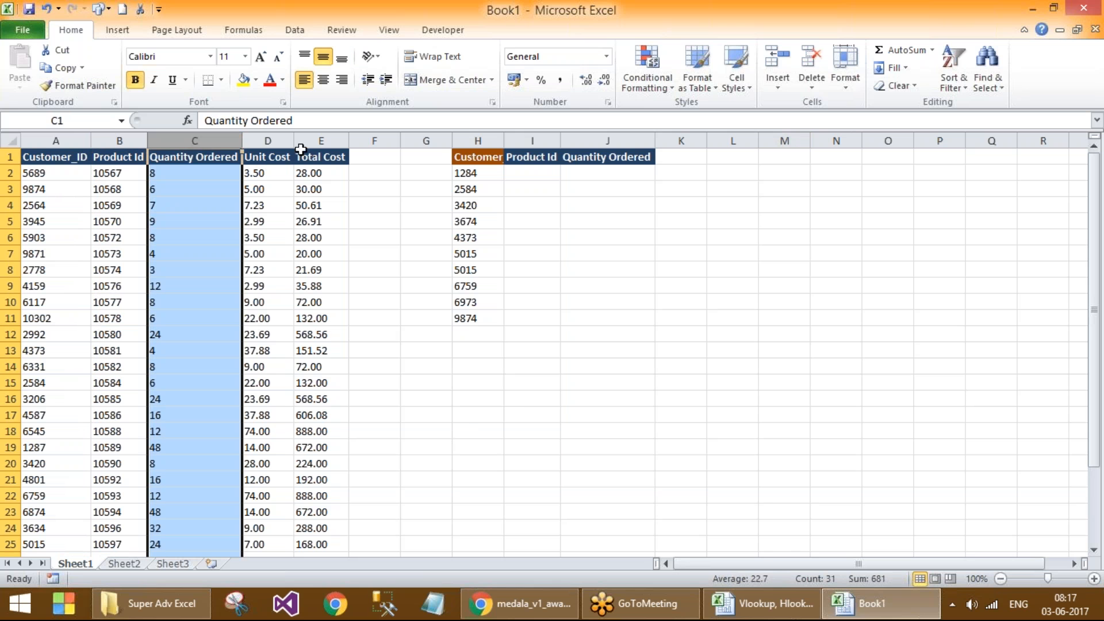
left_click(263, 171)
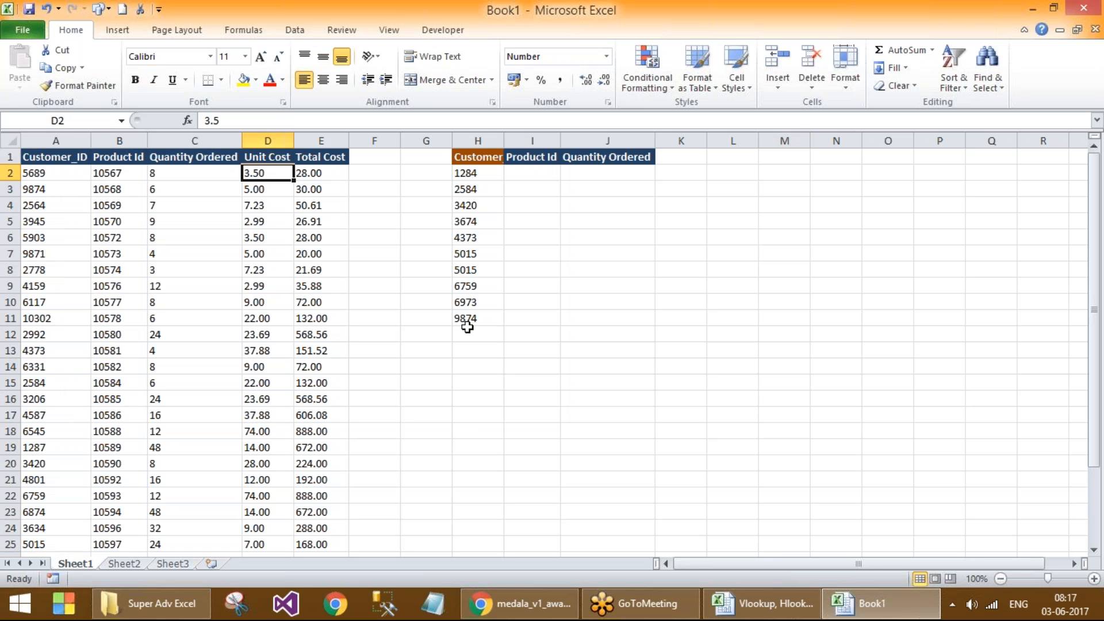
left_click(320, 172)
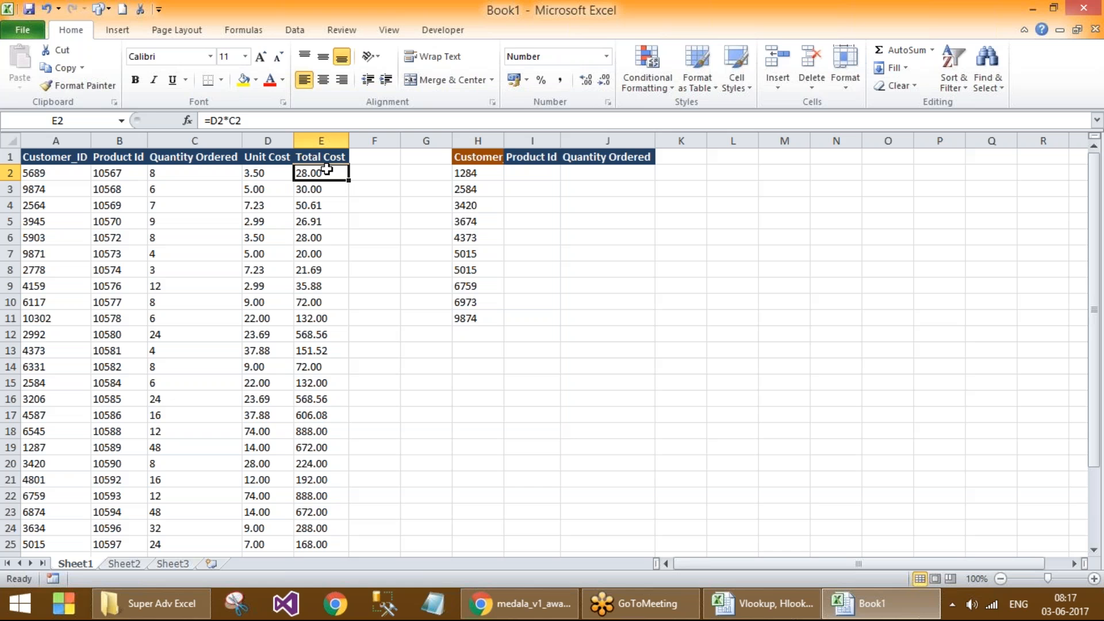
double_click(322, 169)
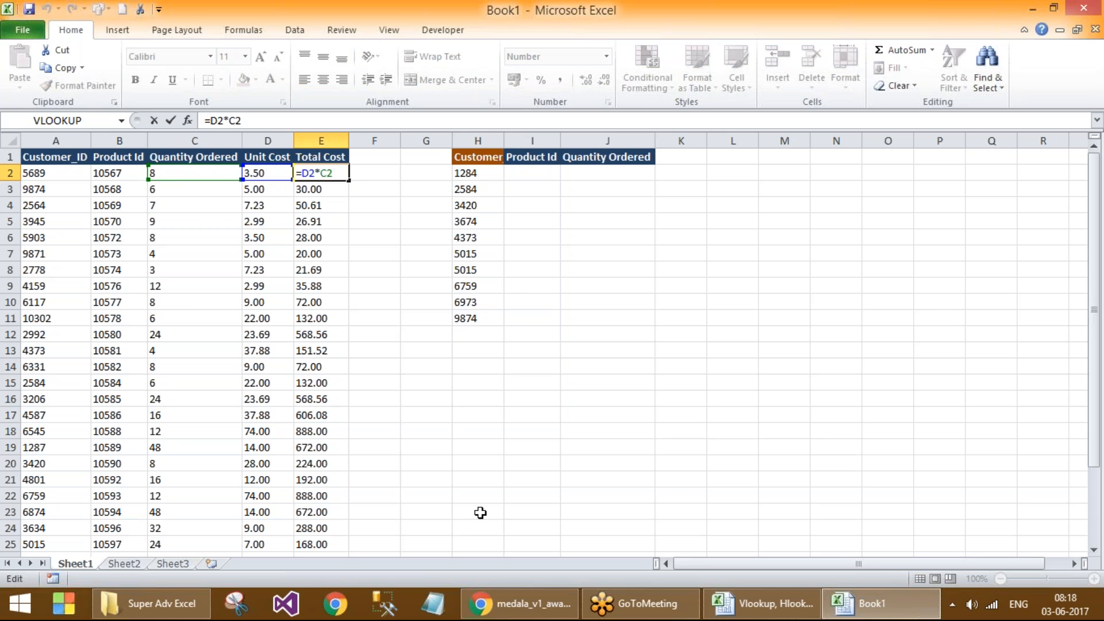
key("ctrl+Return")
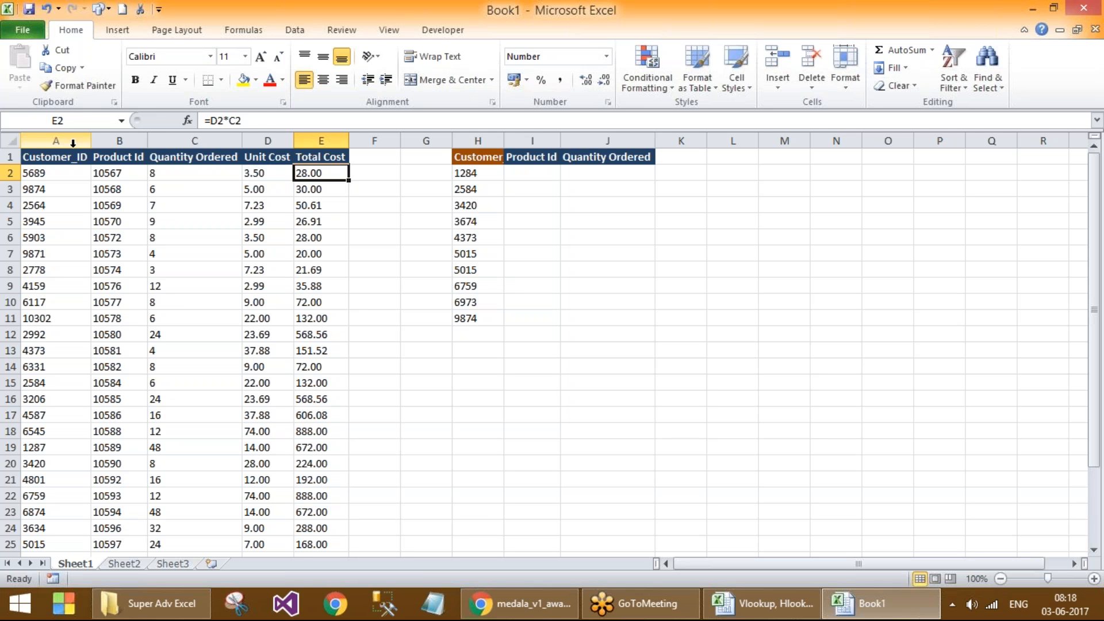
left_click(49, 152)
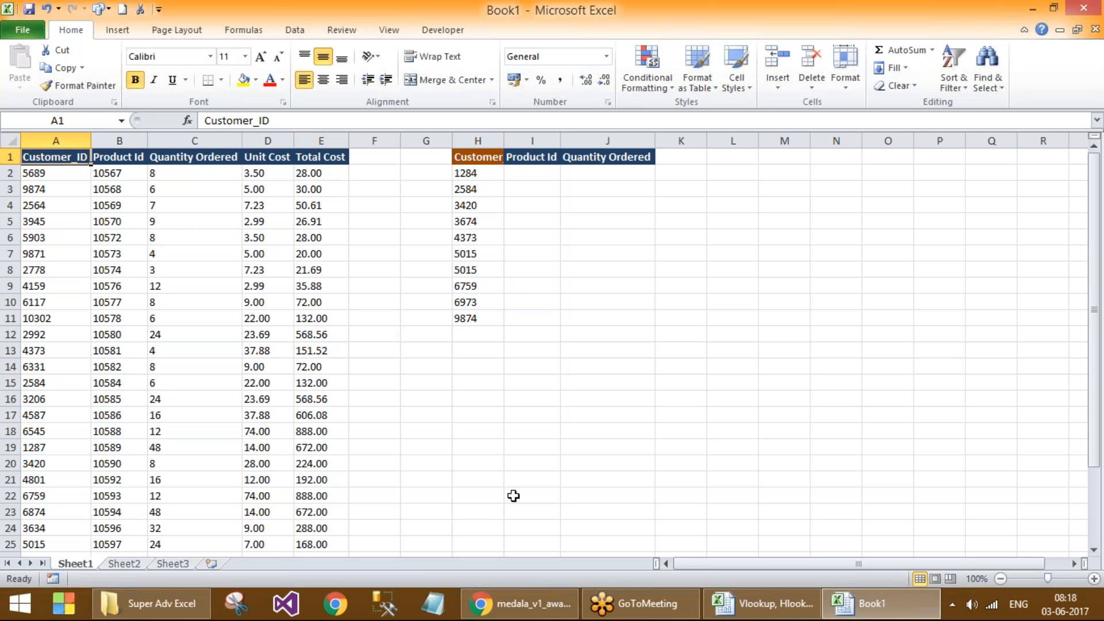
key("ctrl+shift+Down")
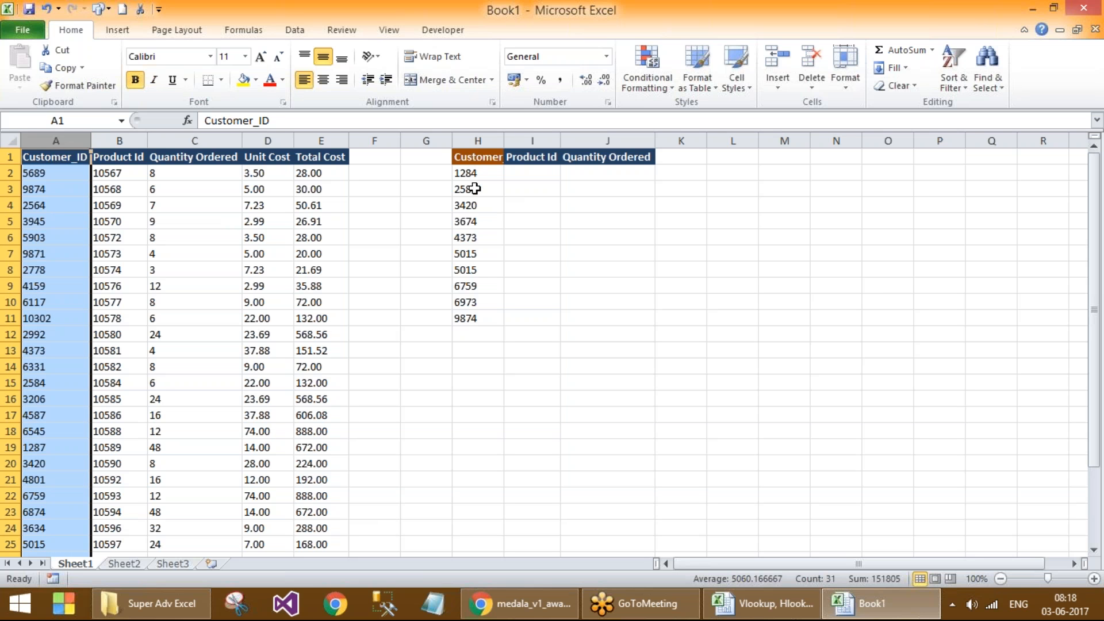
Step: Select the customer IDs in H2:H11 and auto-fit column H to its Customer_ID header
left_click(480, 172)
left_click_drag(472, 140, 609, 140)
left_click(475, 171)
left_click_drag(475, 167, 468, 314)
double_click(504, 140)
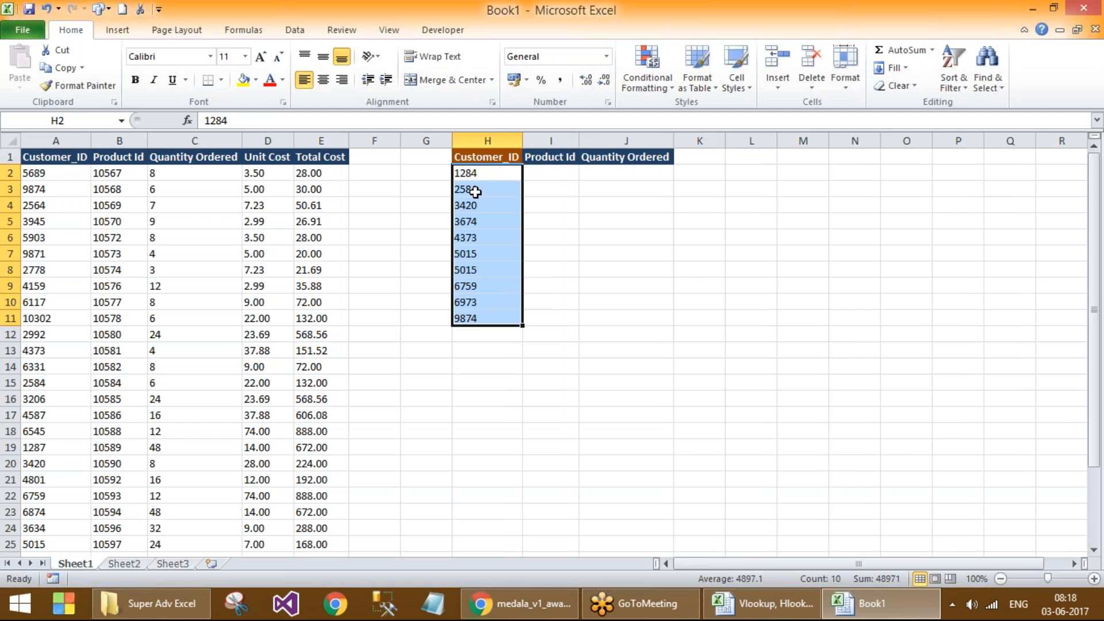
left_click(484, 176)
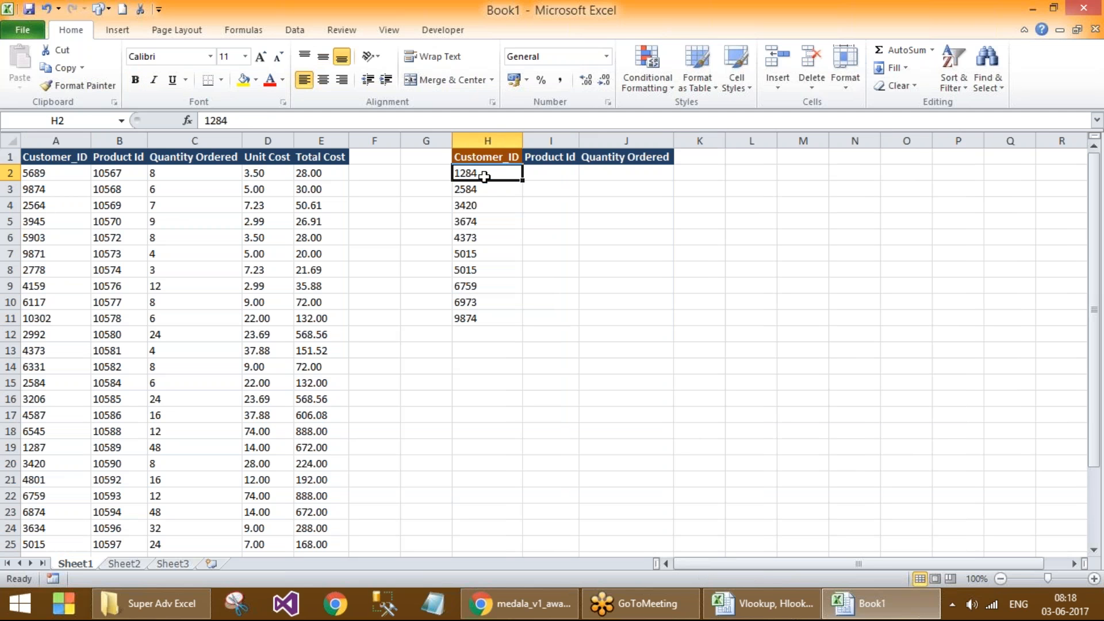
left_click(565, 171)
left_click(634, 177)
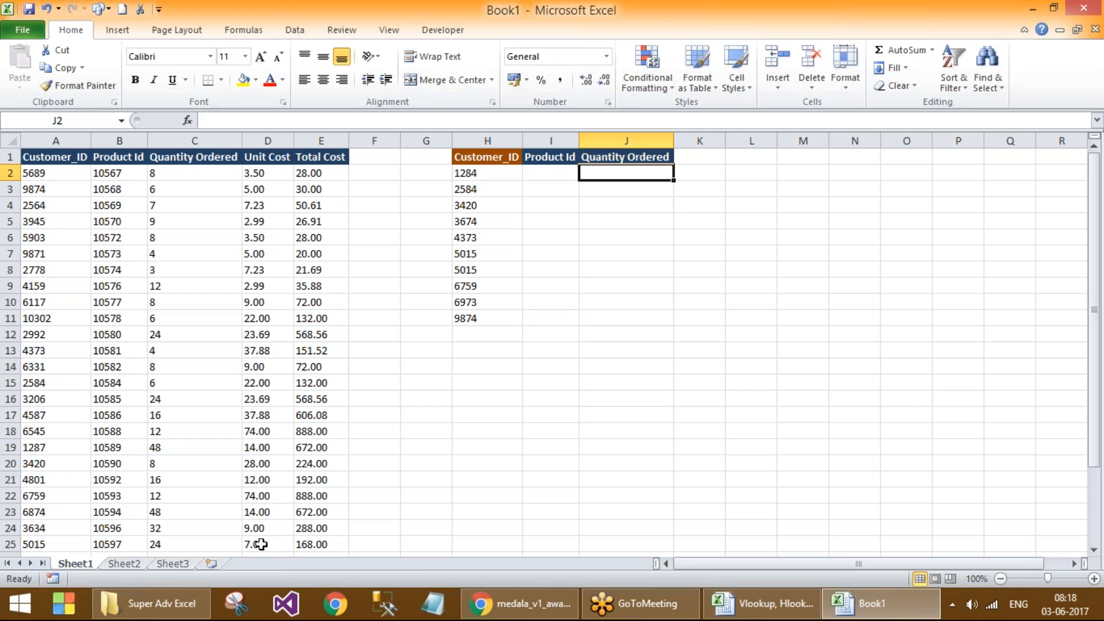
left_click(469, 173)
Step: Turn on AutoFilter for the order table in columns A to E
left_click(156, 236)
key("alt+d")
key("f")
key("f")
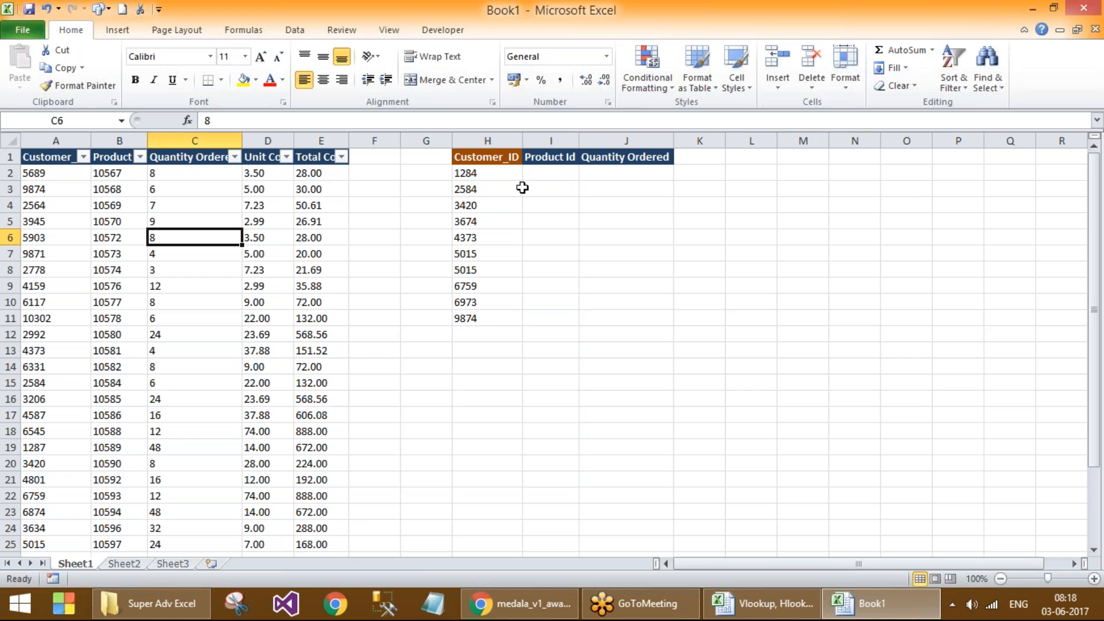
Step: Filter the order table's Customer_ID column to the lookup list's first ID and select the matching Product Id cell
left_click(501, 176)
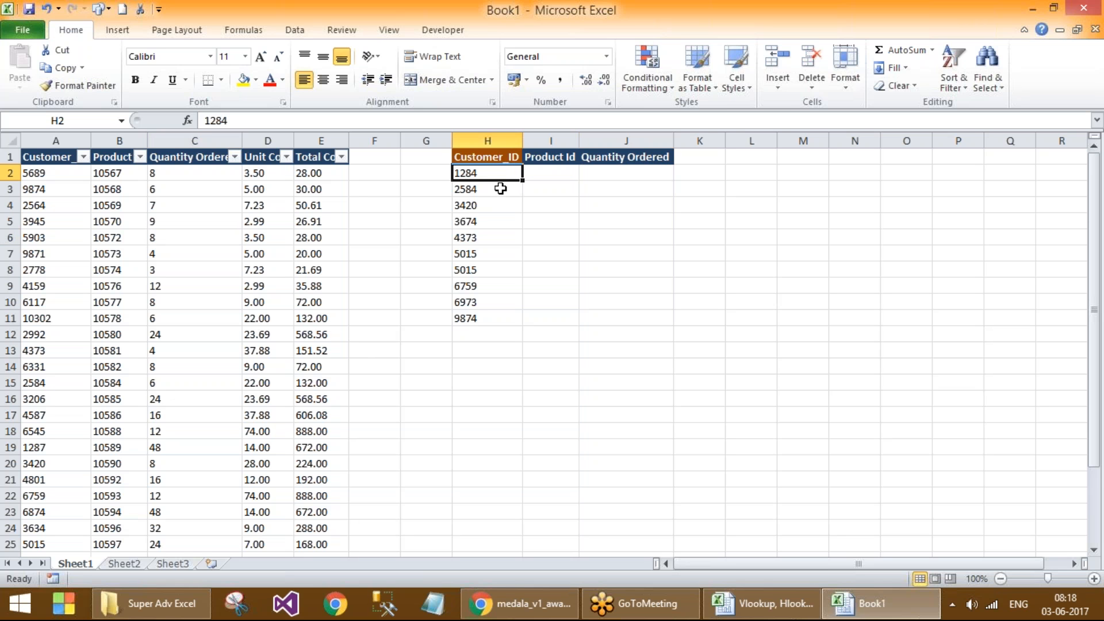
left_click(83, 156)
left_click(54, 283)
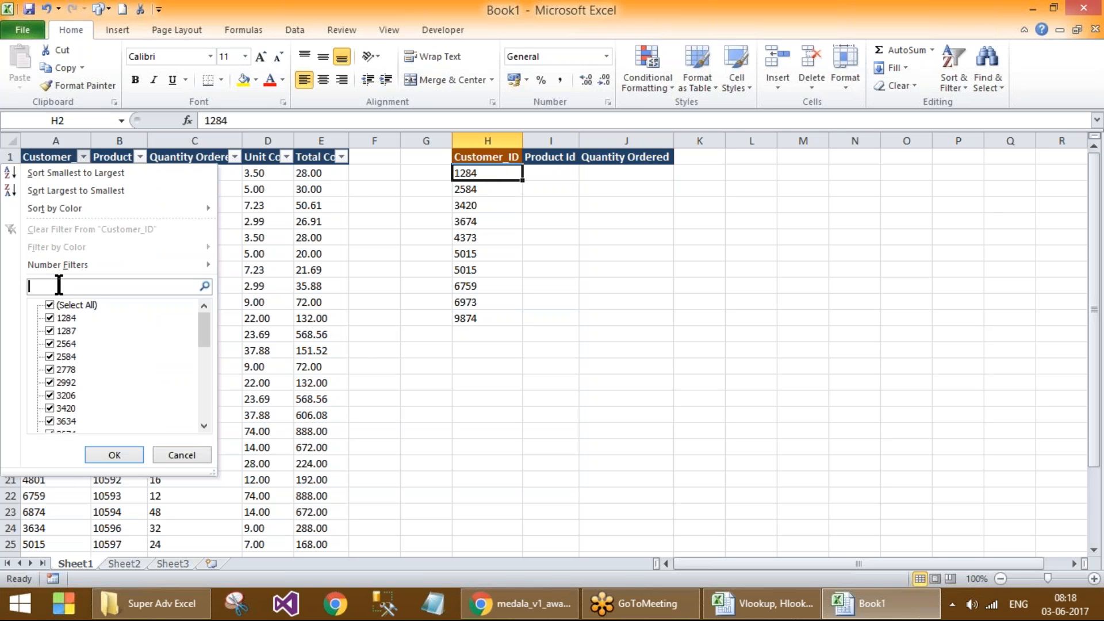
left_click(56, 305)
left_click(48, 317)
left_click(92, 450)
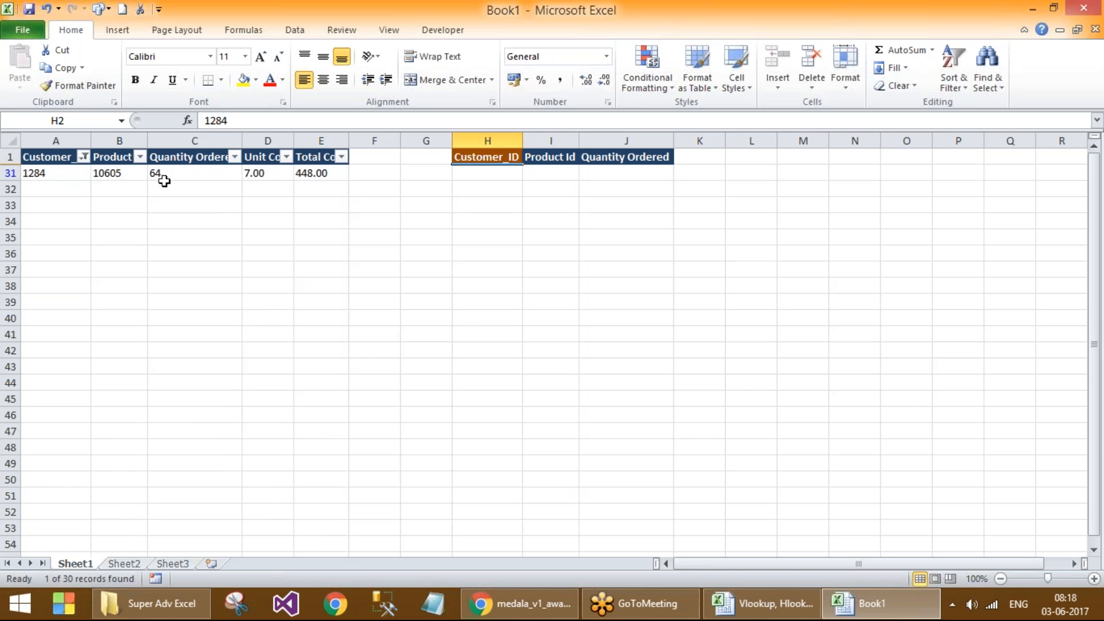
left_click(124, 171)
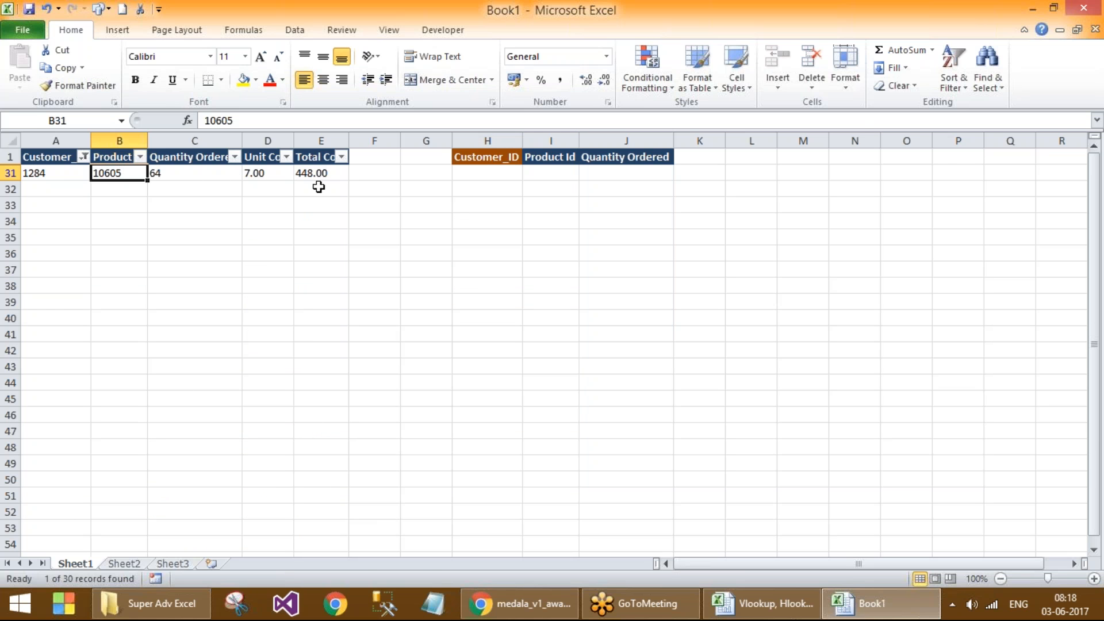
Step: Select the filtered record's Quantity Ordered cell and clear the Customer_ID filter to show all order records
left_click(177, 173)
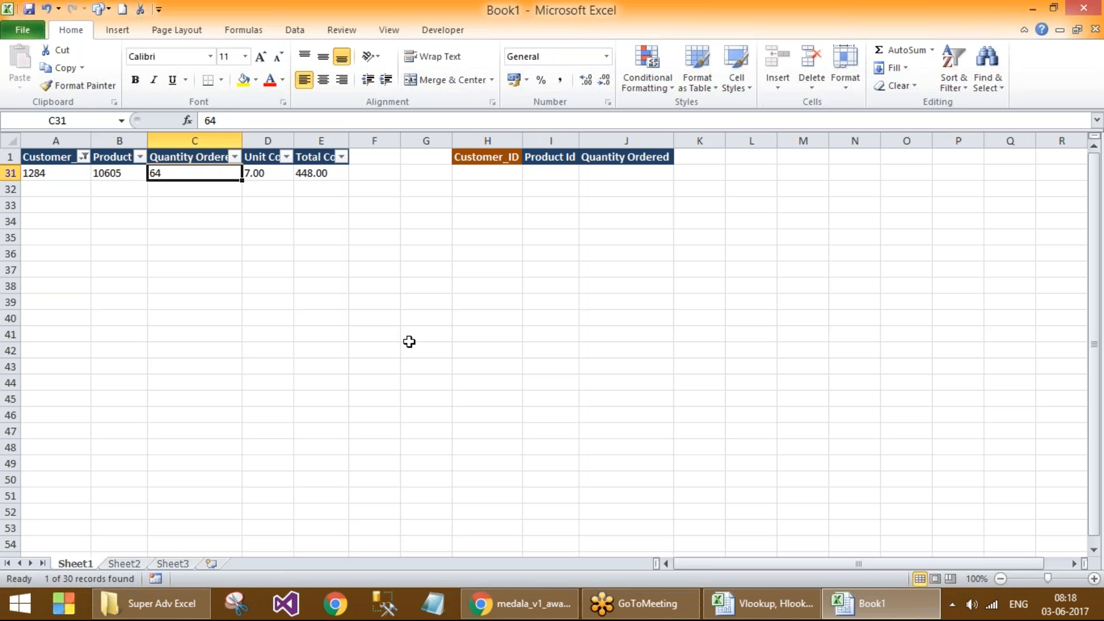
key("alt+d")
key("f")
key("s")
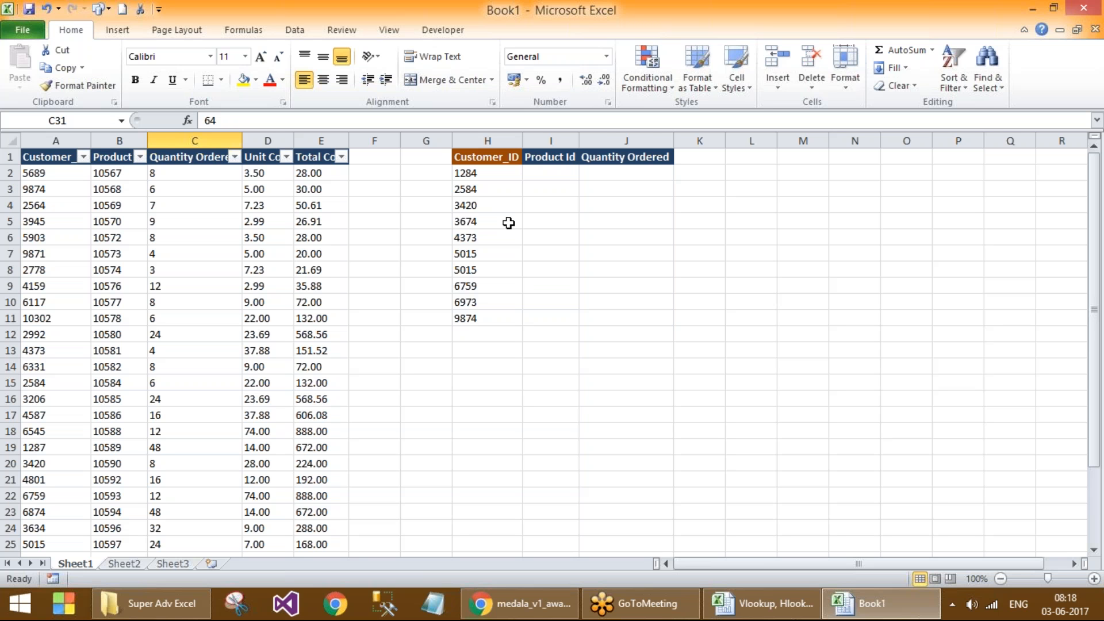
Step: Enter the labels Vlookup in N2 and Hlookup in N3
left_click(843, 171)
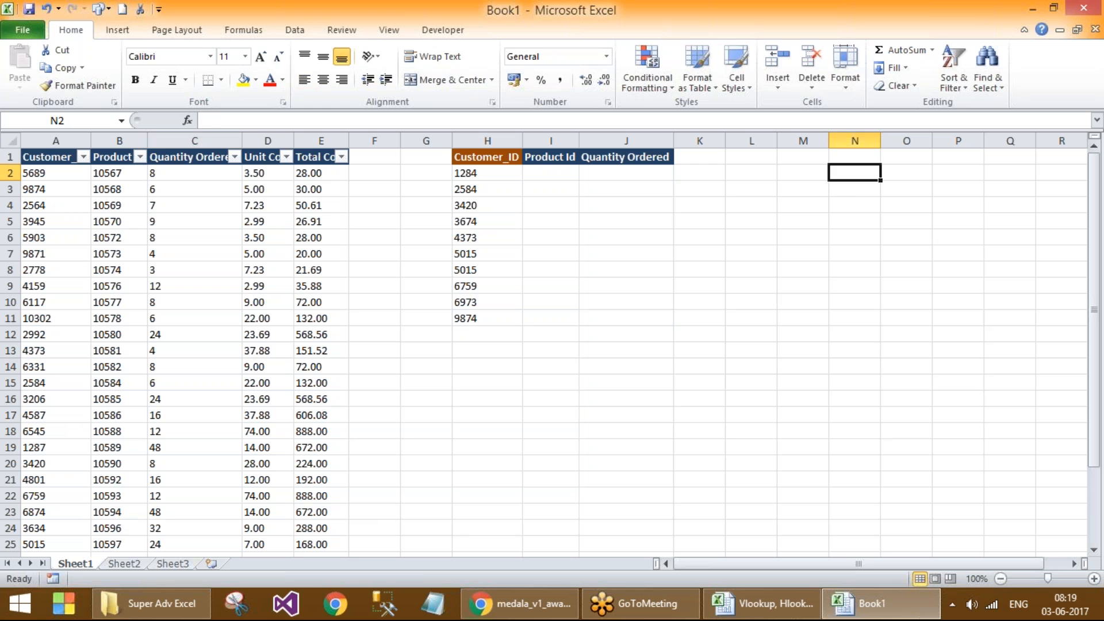
type("Vlookup")
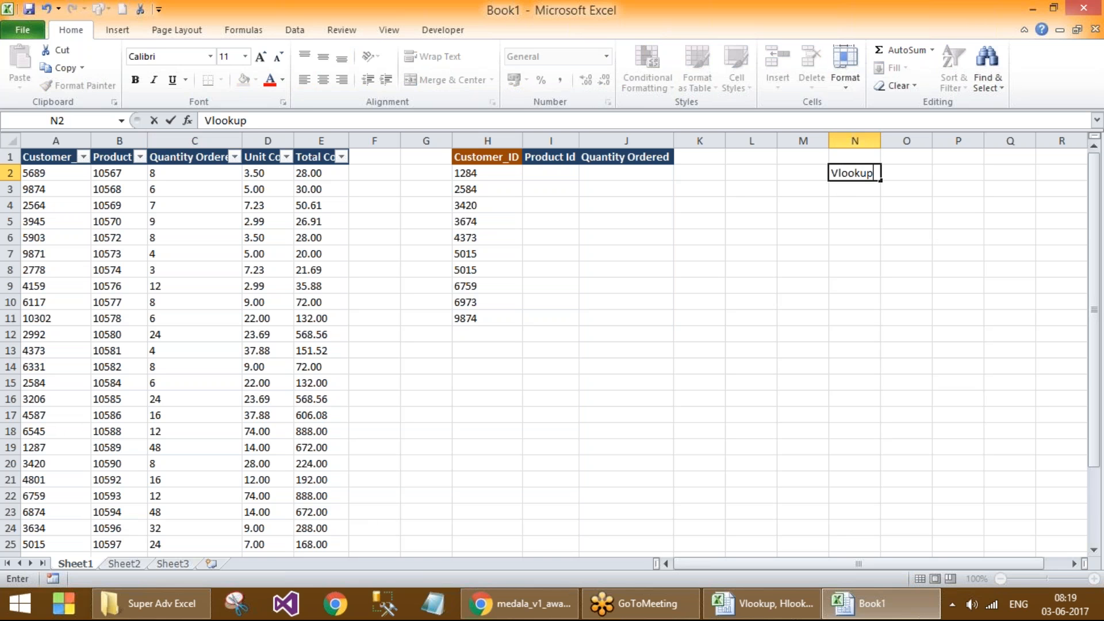
key("Return")
type("Hlookup")
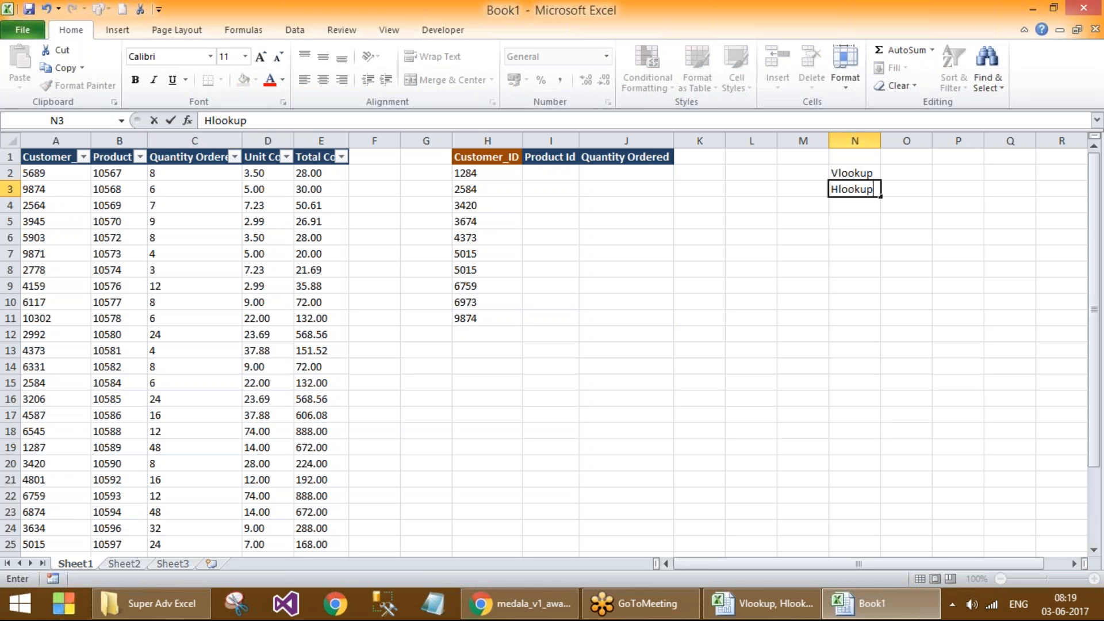
key("Return")
Step: Enter Vertical Lookup in O2 and Horizontal Lookup in O3, and auto-fit column O to the text
key("Up")
key("Up")
key("Right")
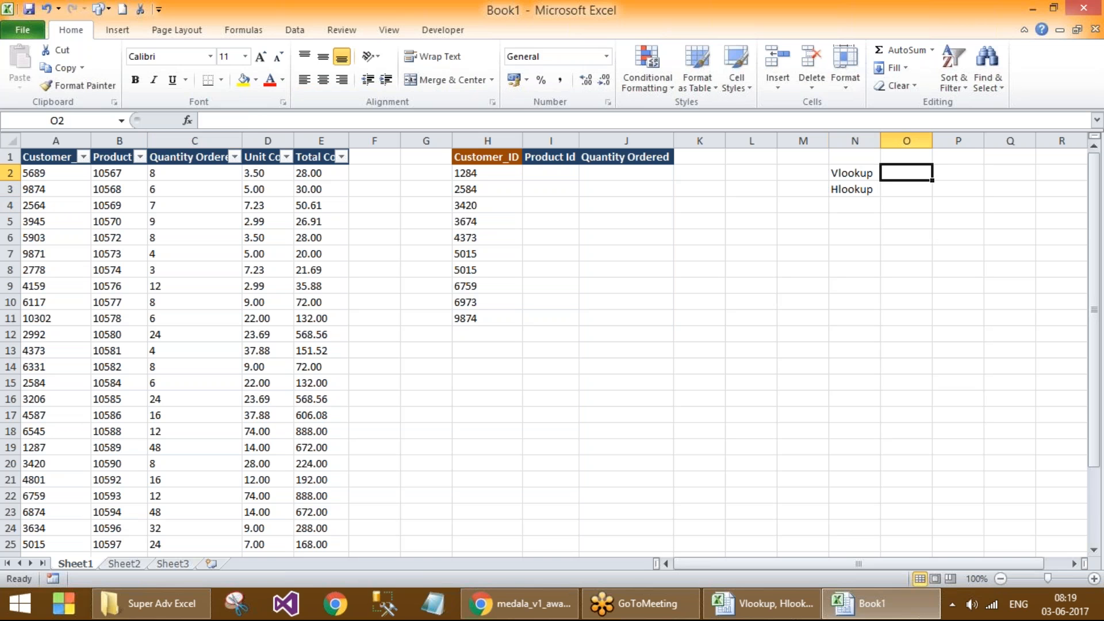
type("Vertical Lookup")
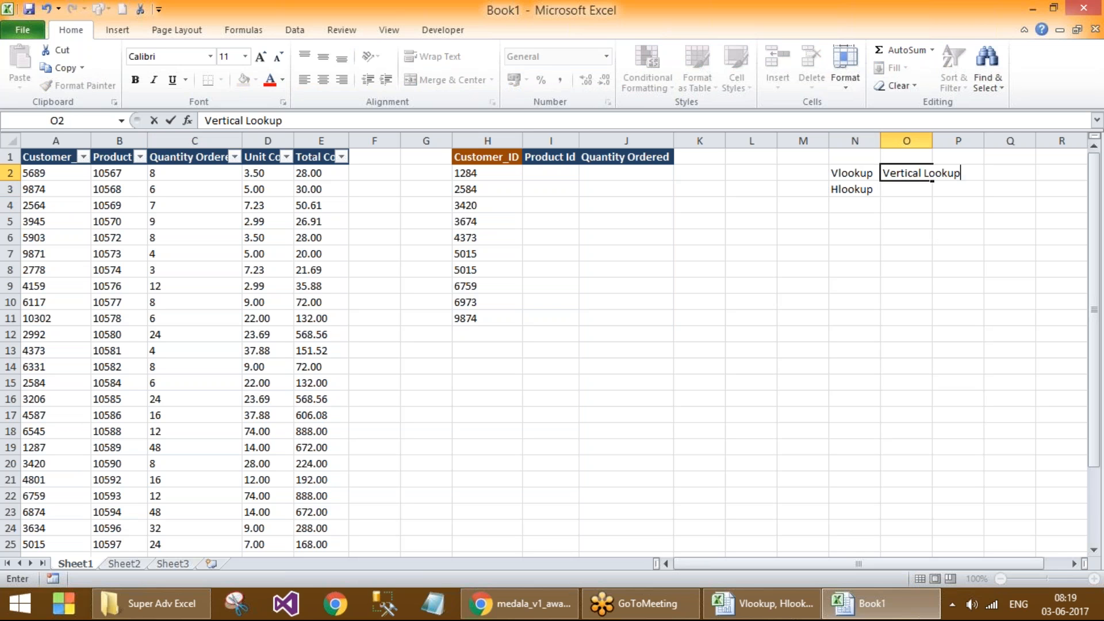
key("Return")
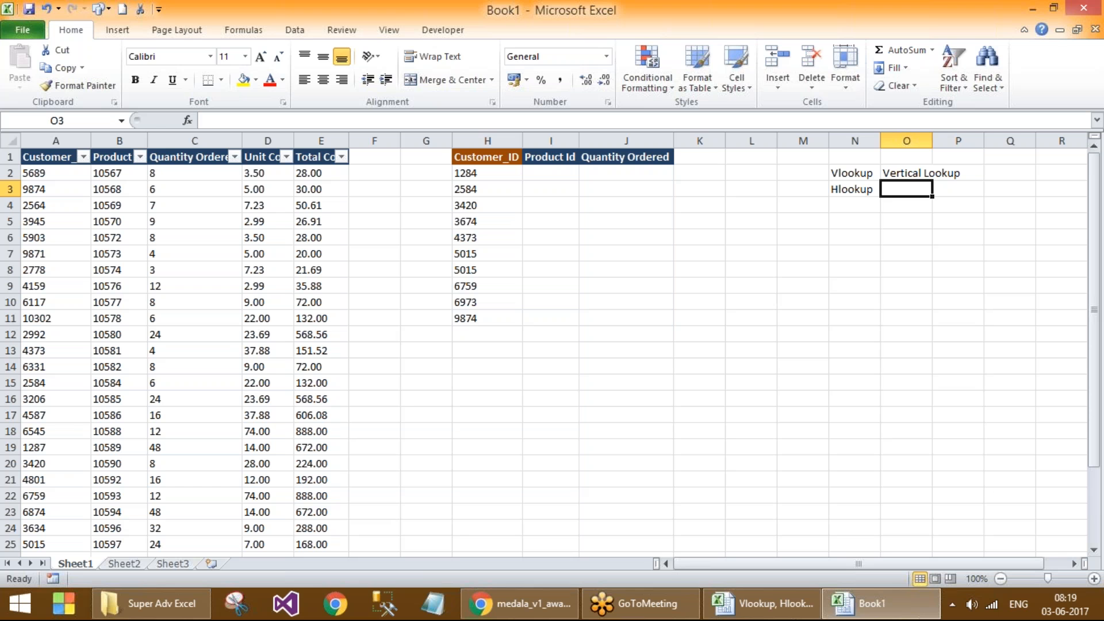
type("Horizon")
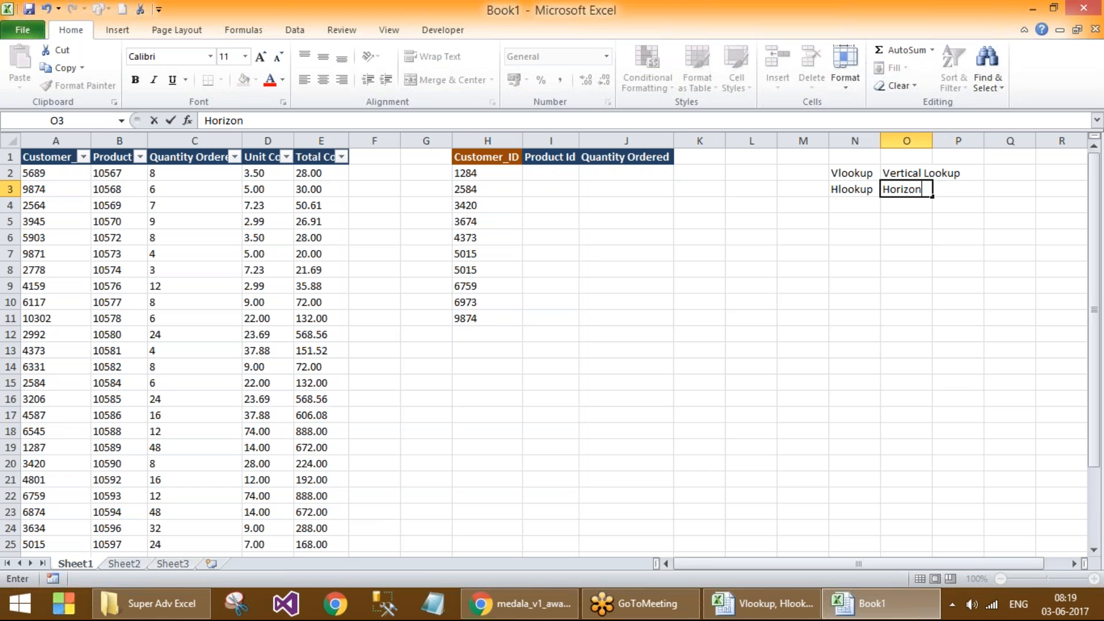
type("tal Lookup")
key("Return")
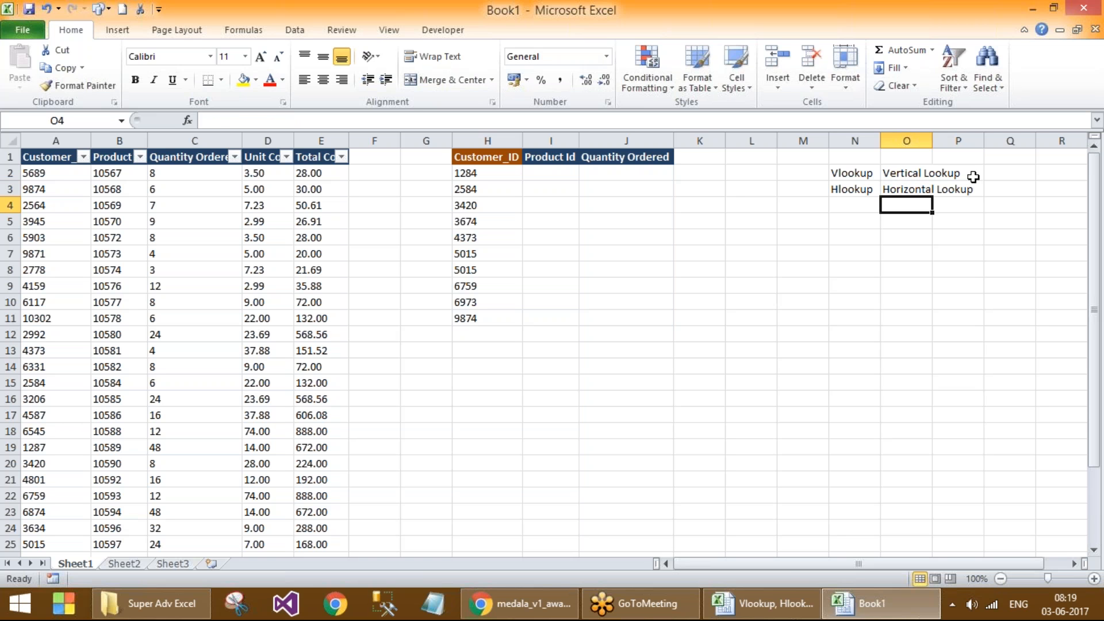
left_click(910, 173)
left_click(906, 194)
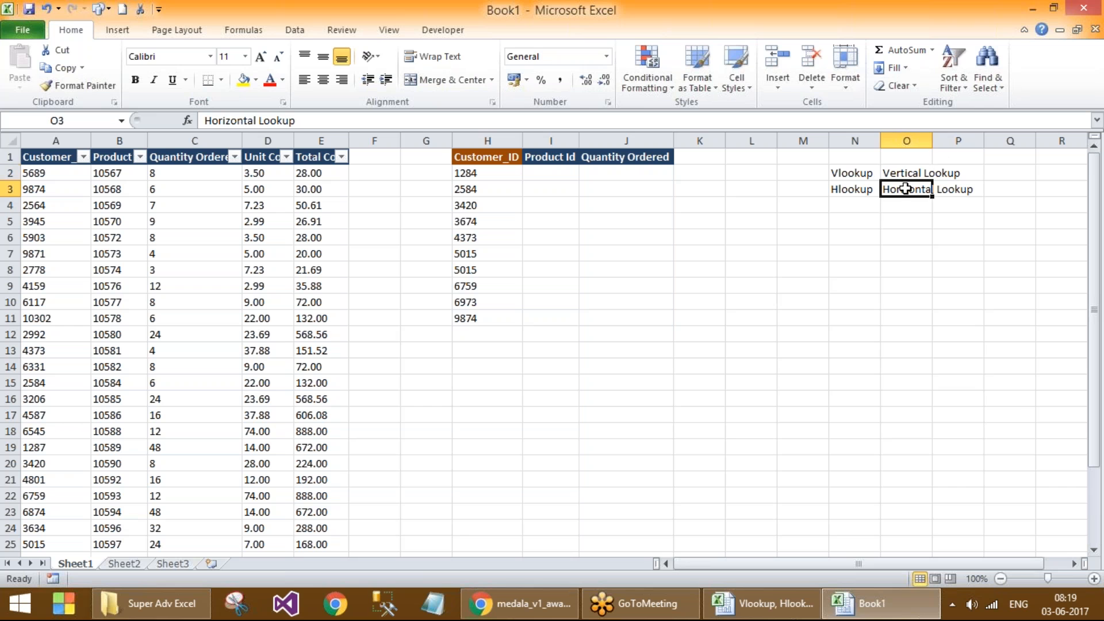
double_click(932, 141)
Step: Enter the note "Source data is vertically positioned" in P2 beside Vertical Lookup
left_click(991, 172)
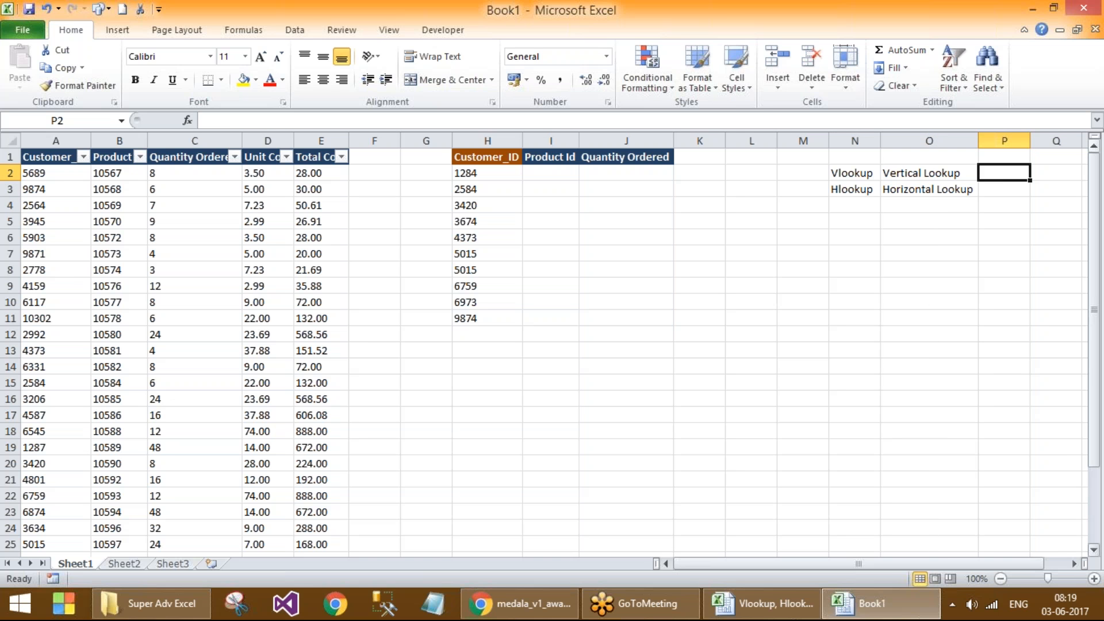
type("Source")
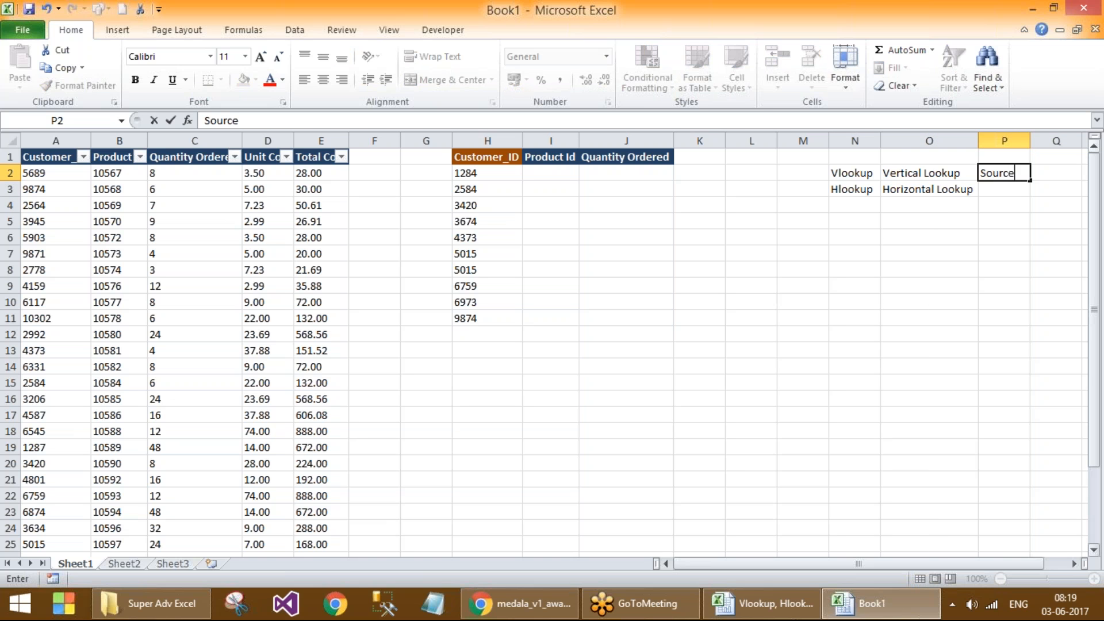
type(" data is vertically positioned")
key("Return")
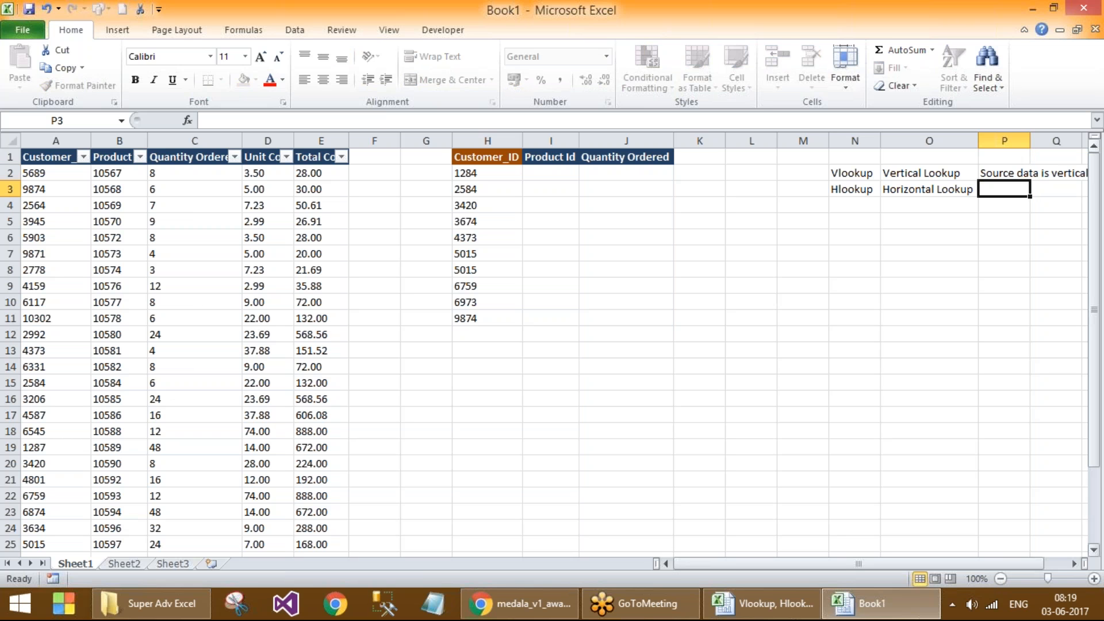
Step: Copy the P2 note down to P3 and change its wording to "Source data is Horizontally positioned"
key("ctrl+d")
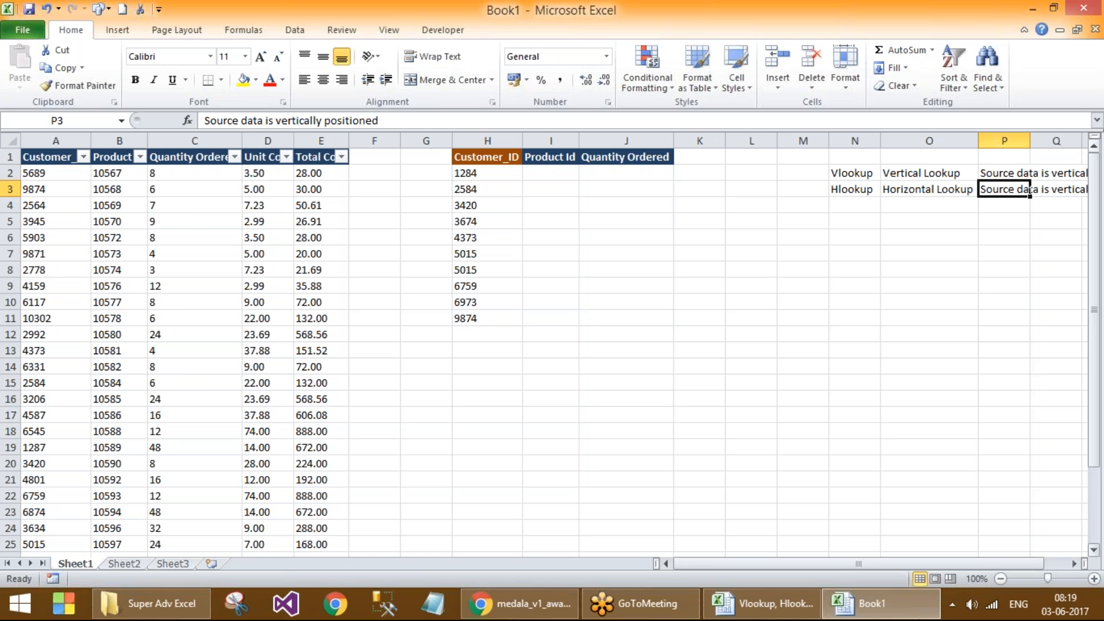
double_click(299, 120)
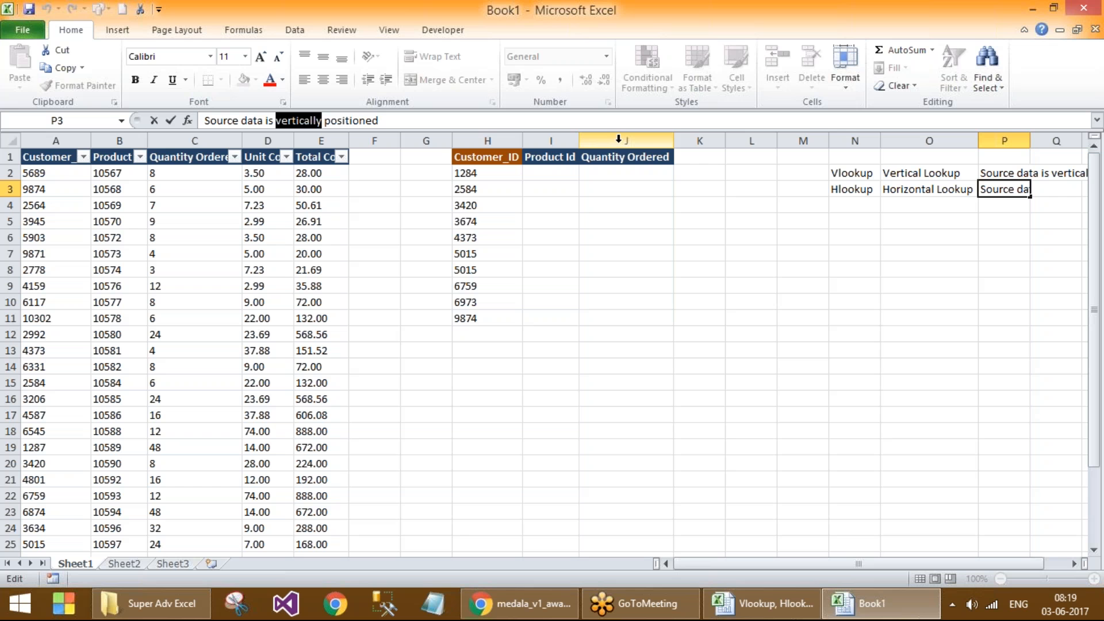
type("Horizontal")
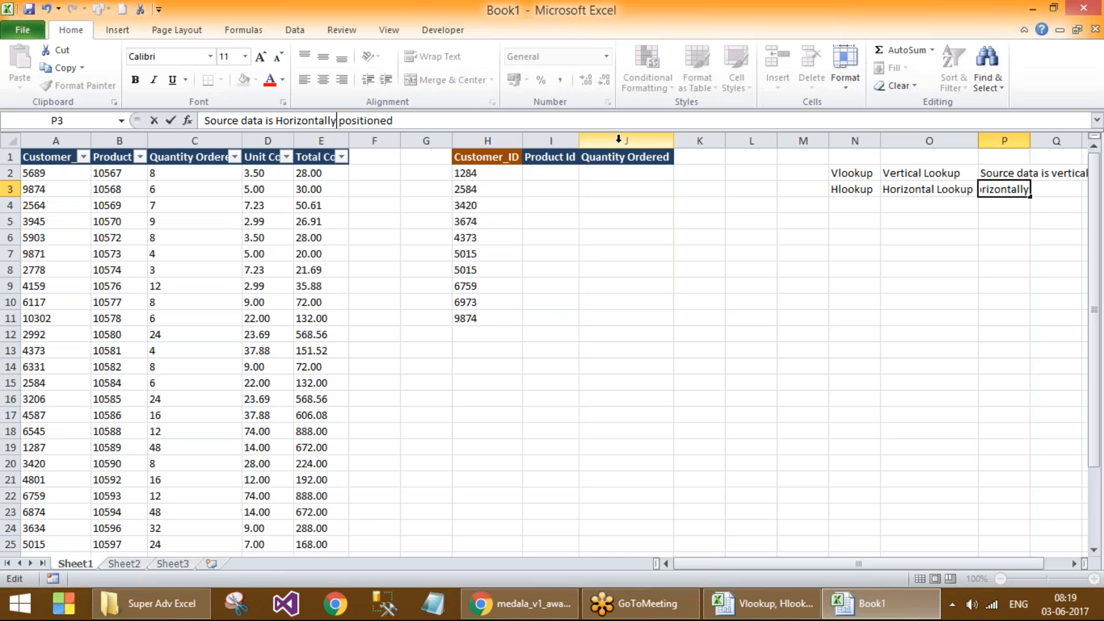
key("Return")
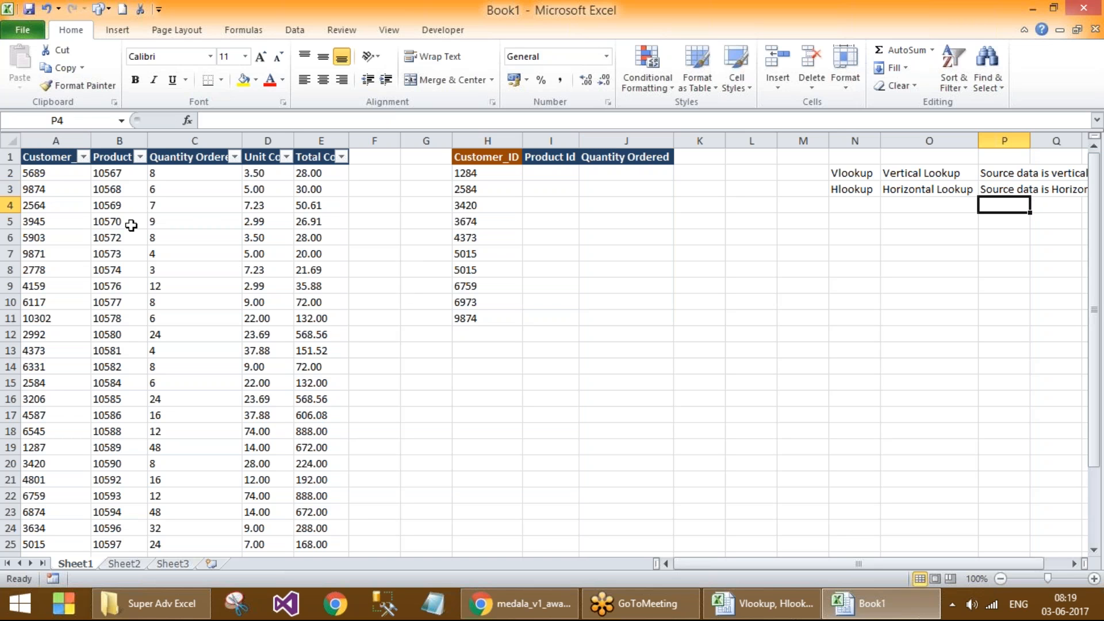
Step: Examine the layout of the order table, from its Customer_ID header and first two records to columns A to E as a whole
left_click(43, 160)
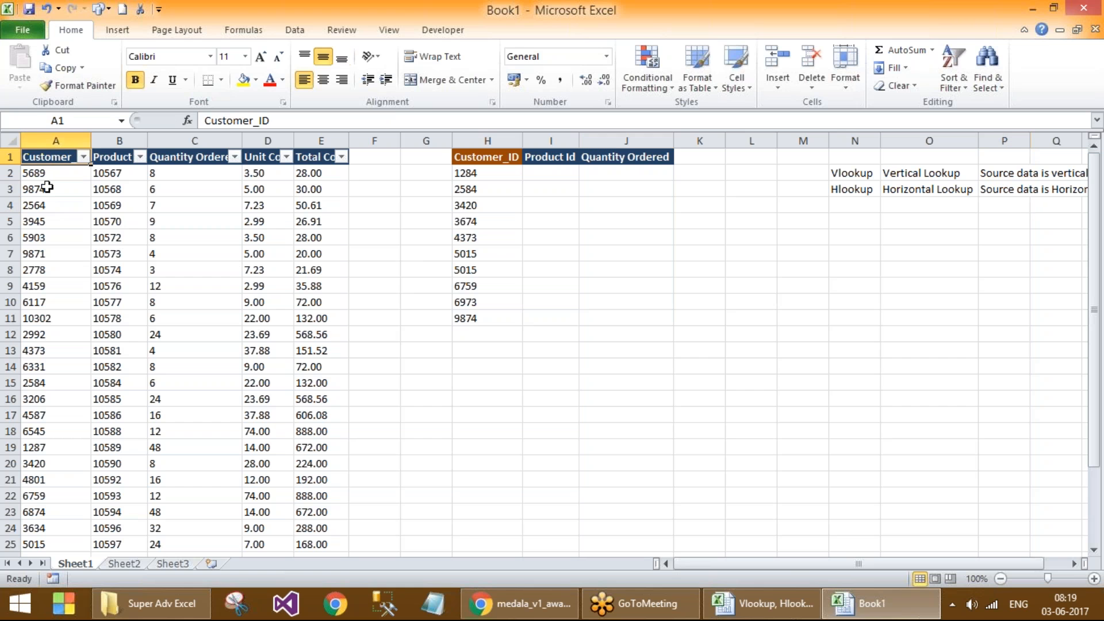
left_click(46, 179)
left_click_drag(112, 172, 853, 174)
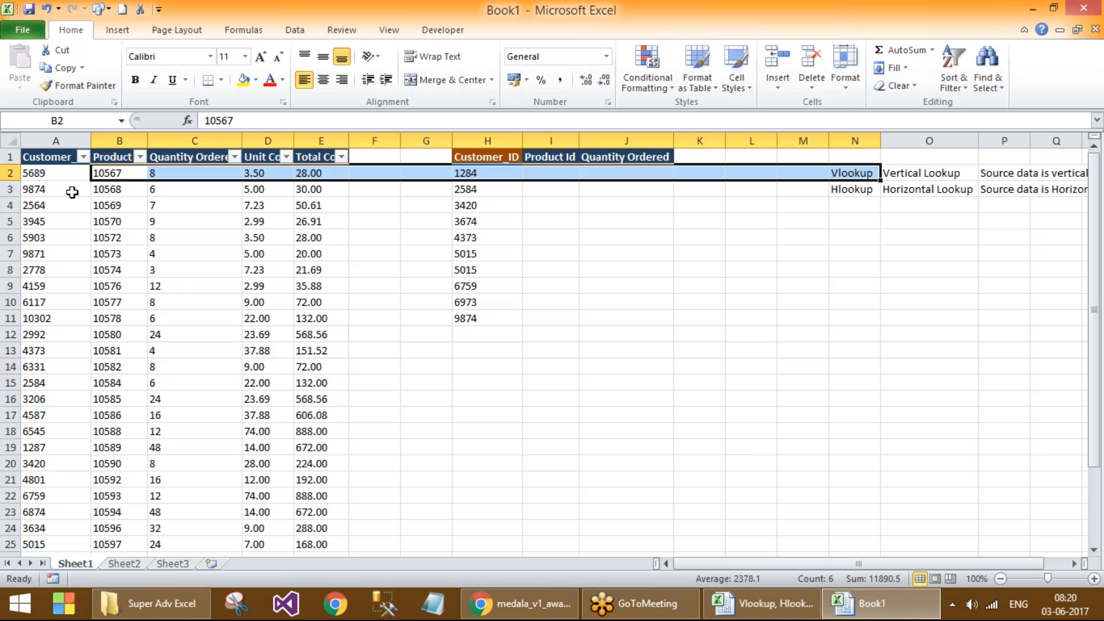
left_click(60, 192)
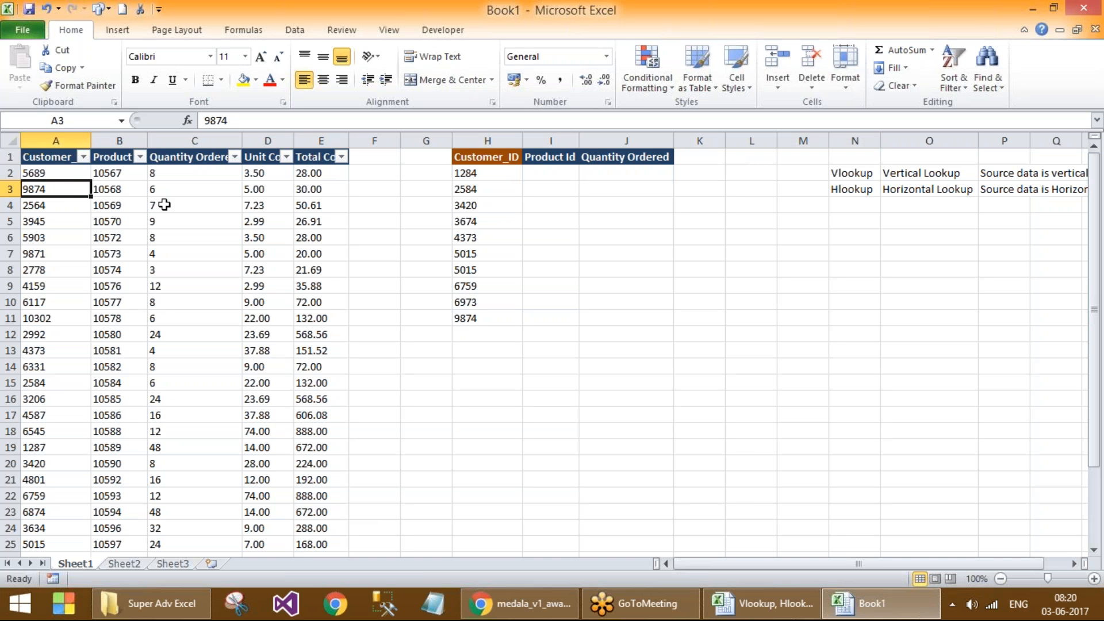
left_click_drag(115, 193, 783, 184)
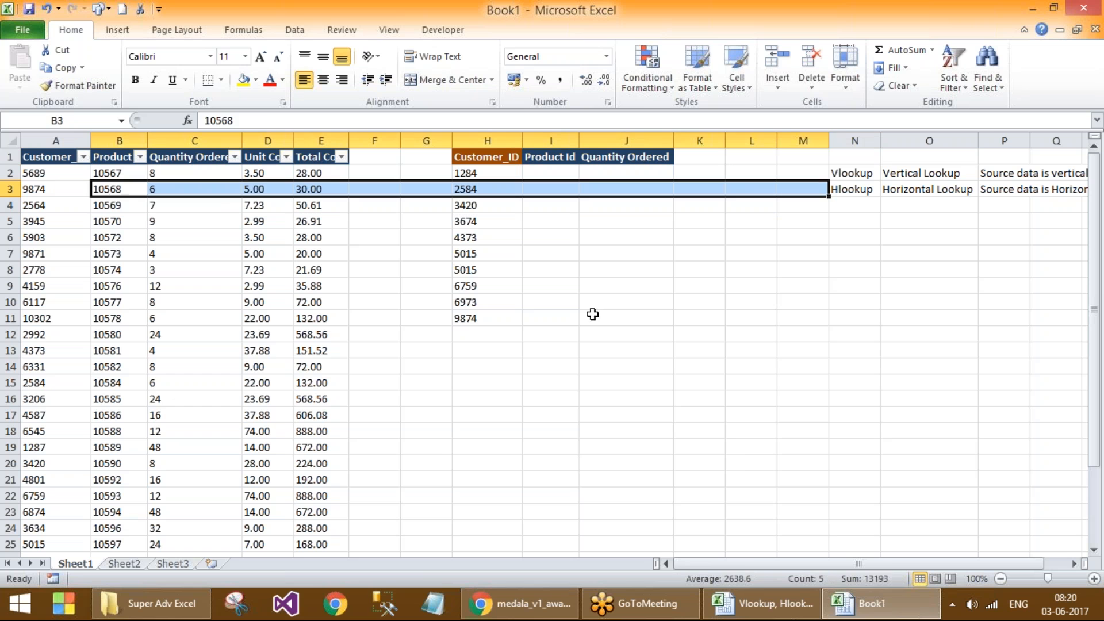
left_click(567, 332)
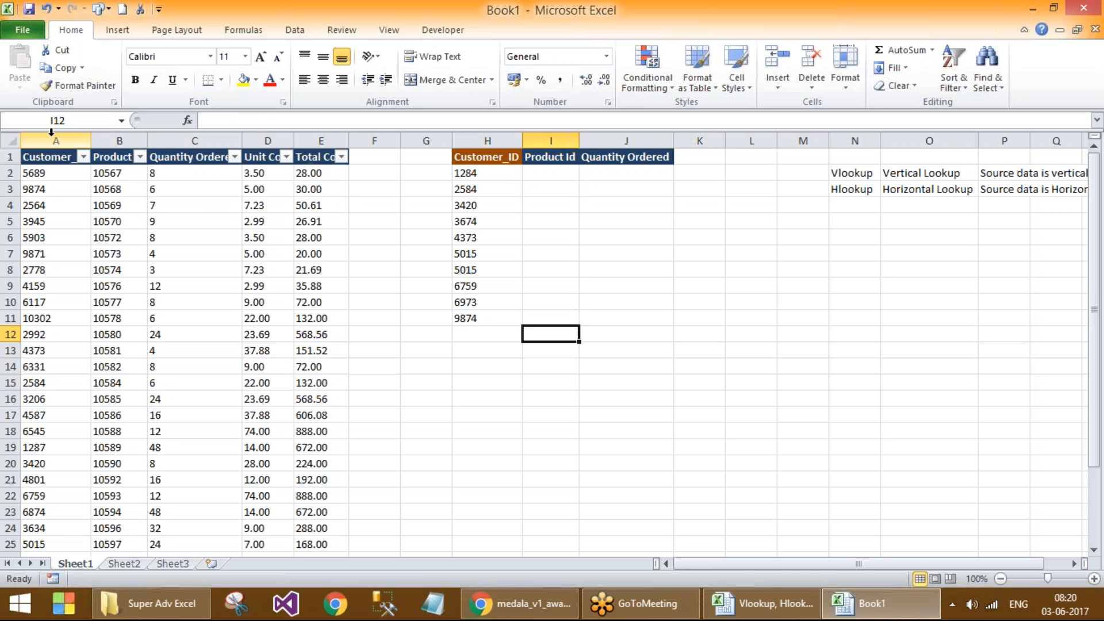
left_click(51, 133)
left_click_drag(51, 131, 330, 132)
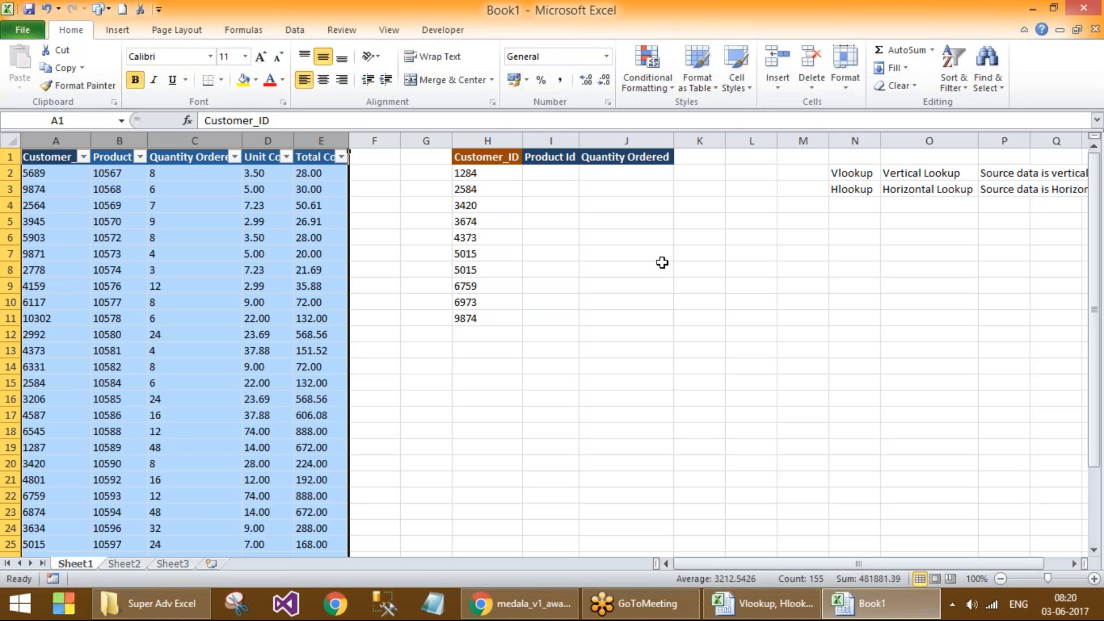
left_click(547, 174)
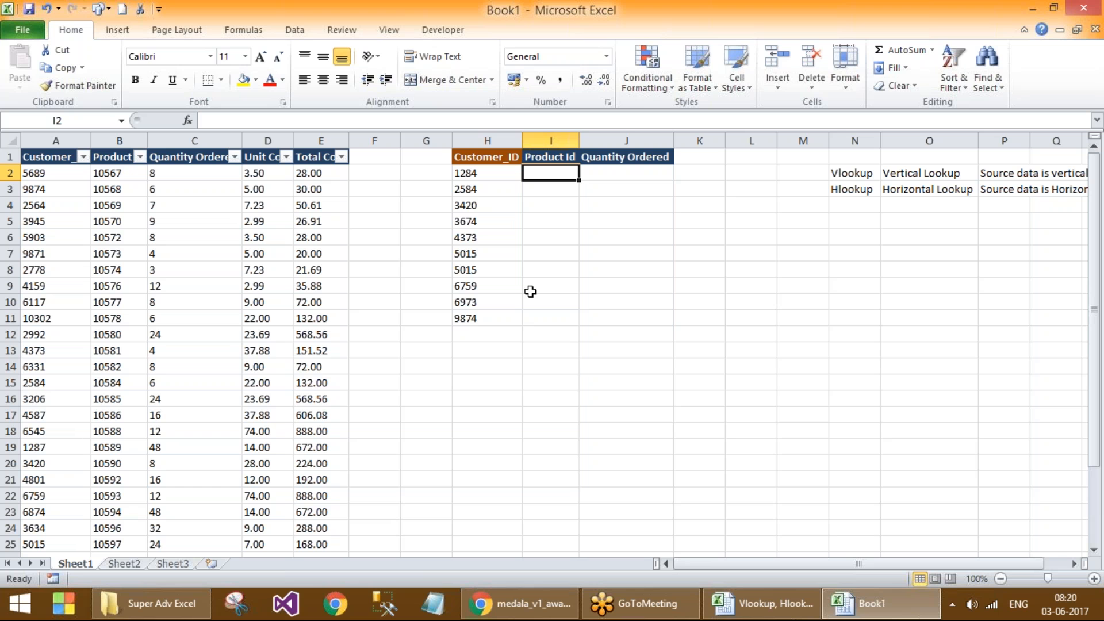
type("=")
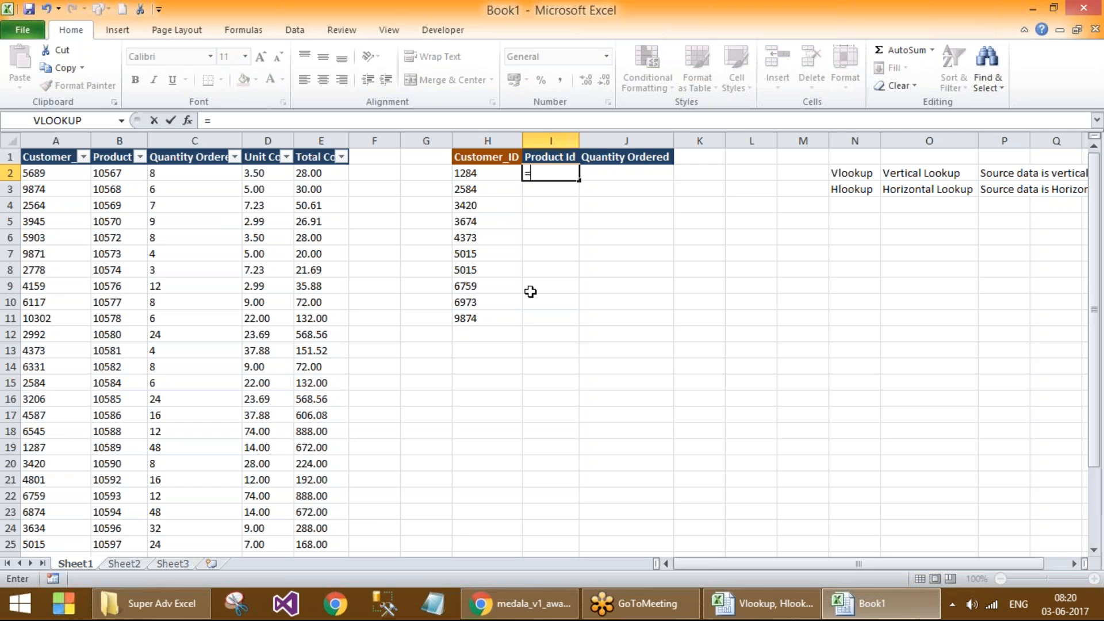
key("Escape")
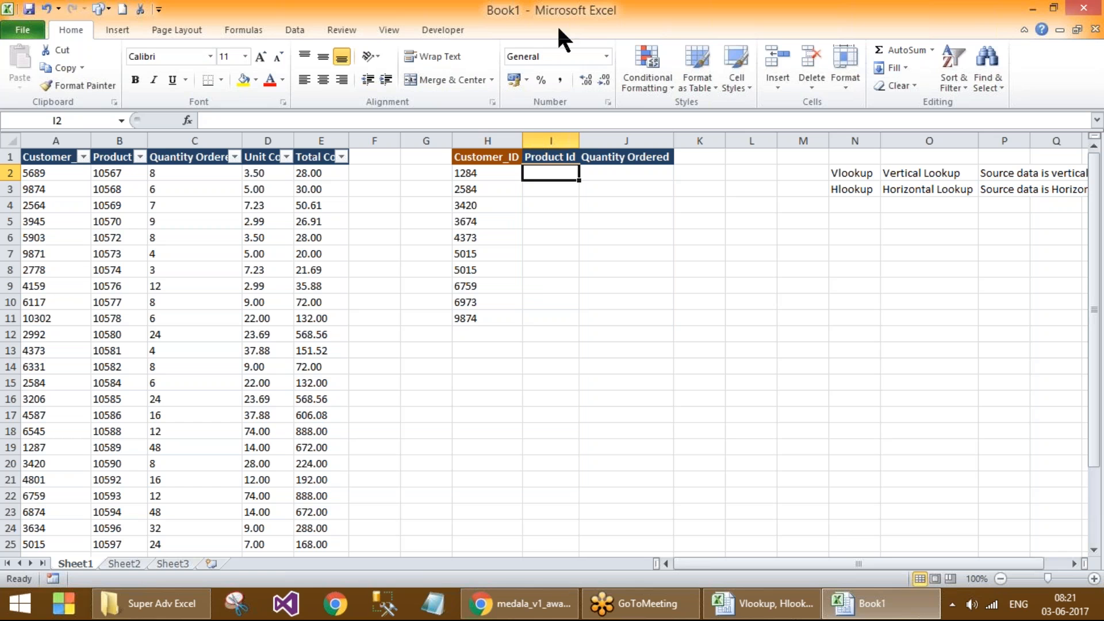
left_click(564, 17)
left_click(557, 173)
left_click(1076, 37)
Step: Start a VLOOKUP formula in the first Product Id cell, I2, with H2 as the lookup value
left_click(547, 172)
type("=")
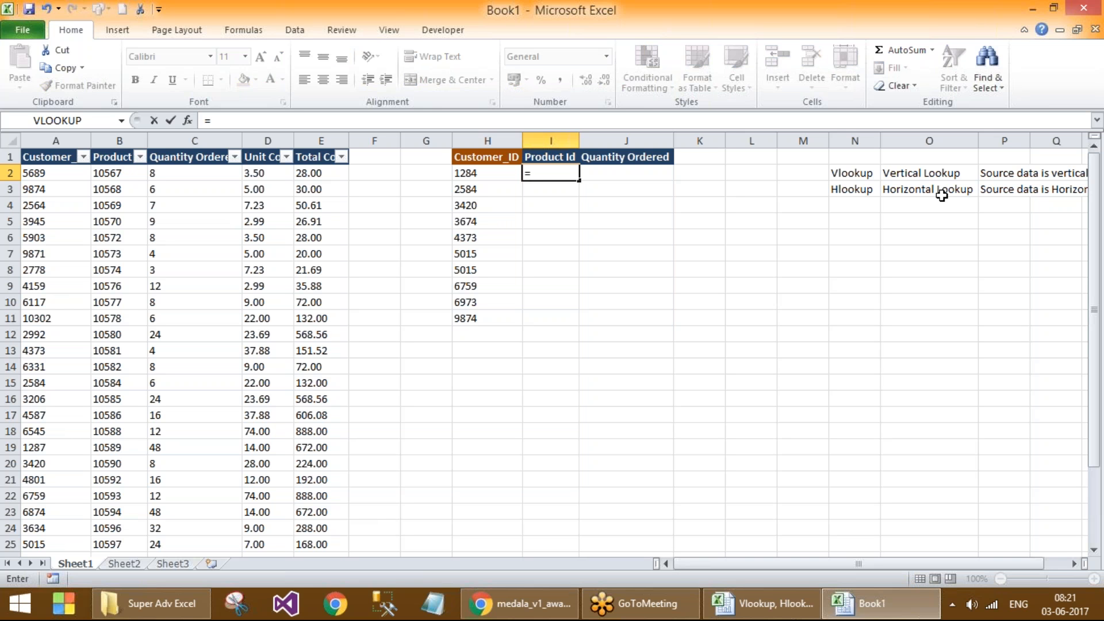
type("vlookup")
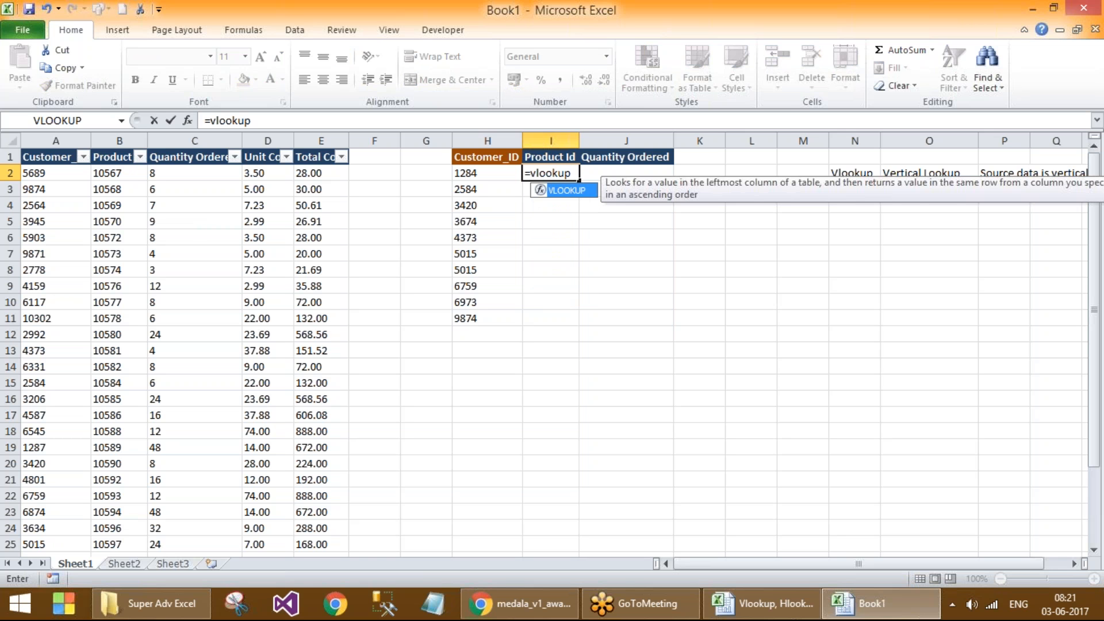
type("(")
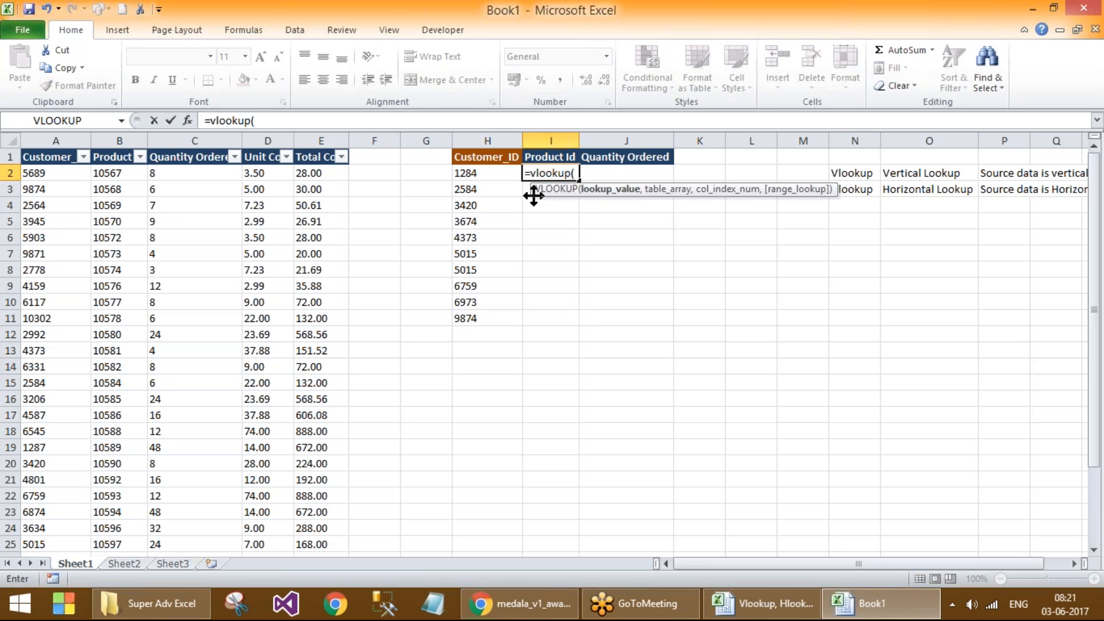
left_click_drag(536, 196, 537, 240)
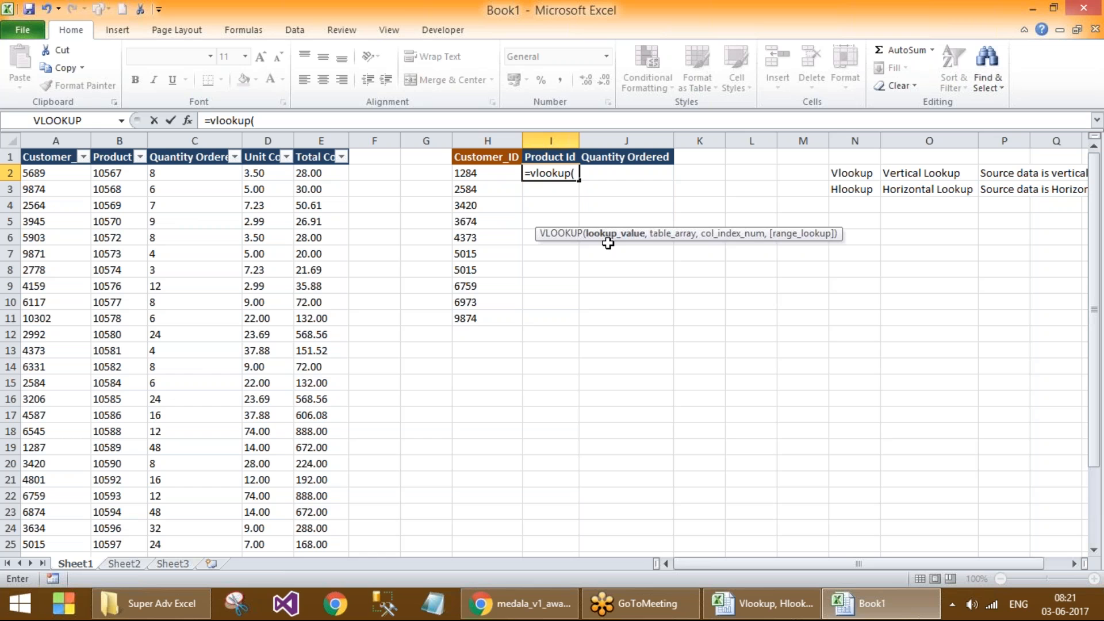
left_click(482, 175)
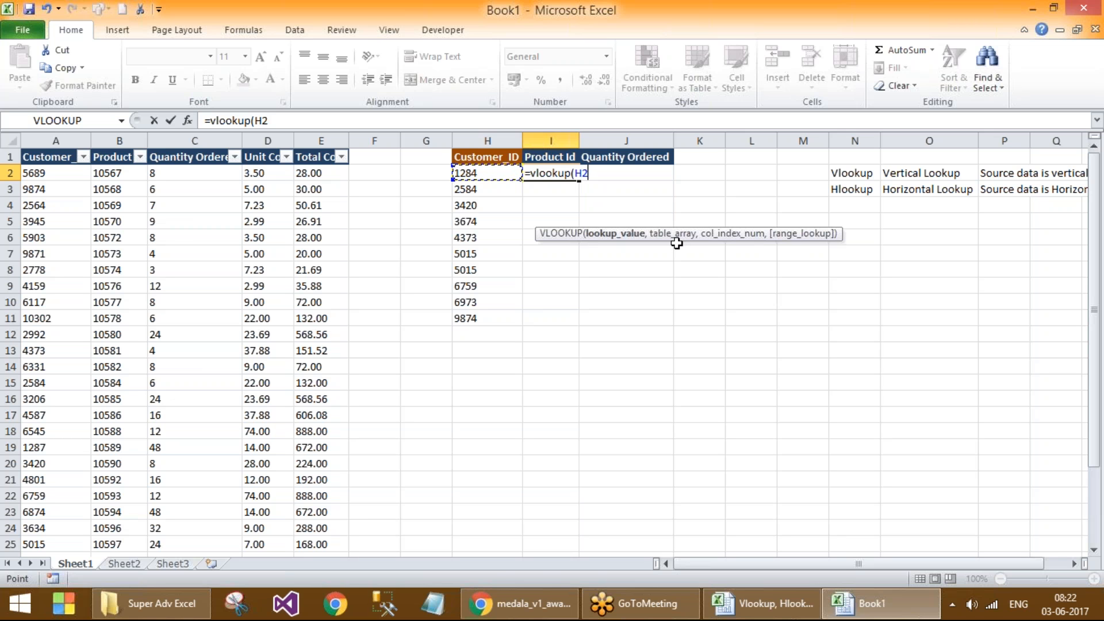
type(",")
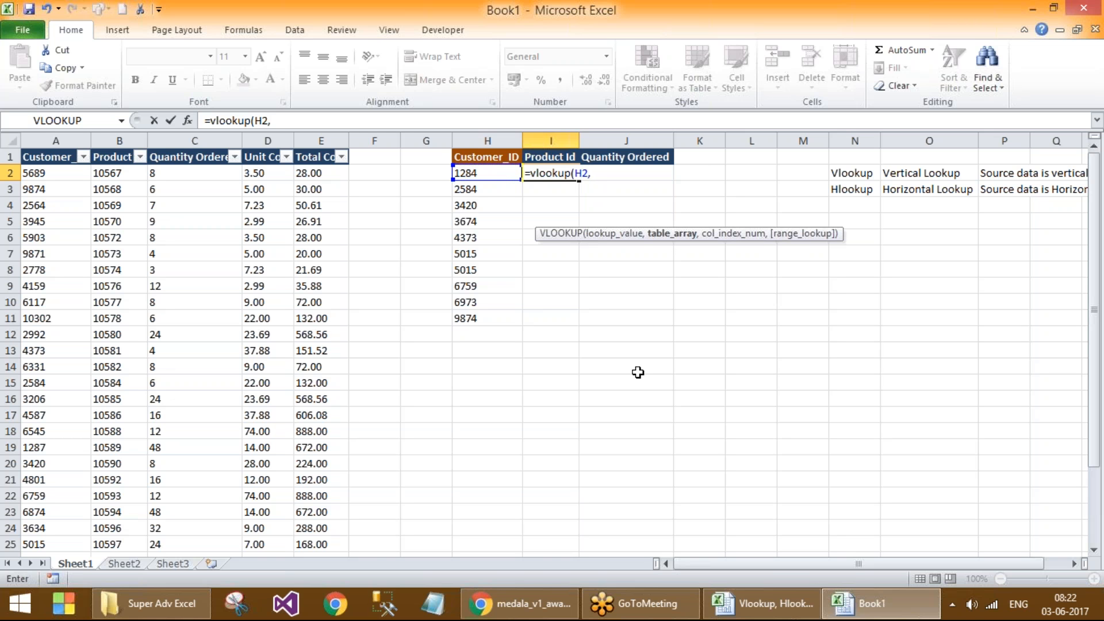
Step: Set whole columns A:E as the table array of the VLOOKUP formula in I2
left_click(80, 137)
left_click_drag(80, 137, 319, 140)
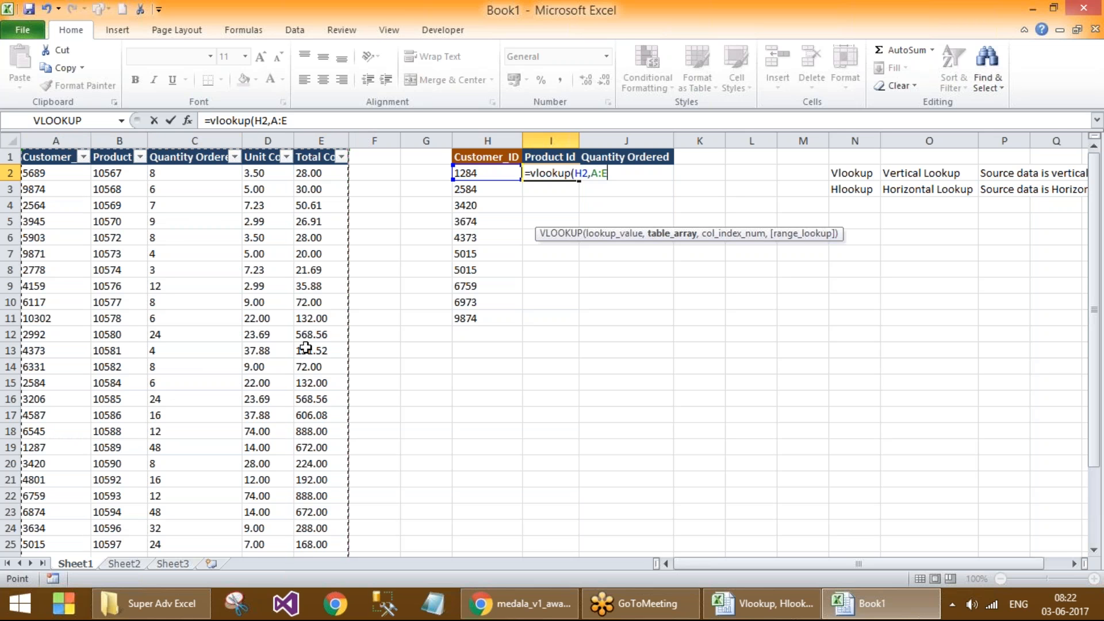
type(",")
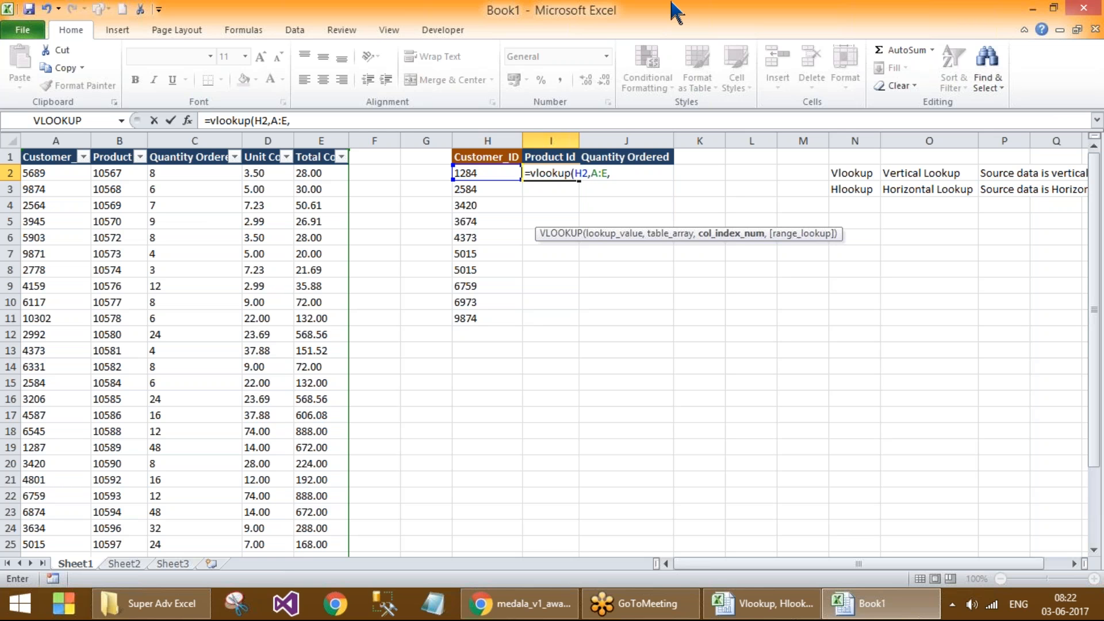
Step: Complete the VLOOKUP formula in I2 with column index 2 and range lookup 0 for an exact match
mouse_move(1103, 1)
type("2,")
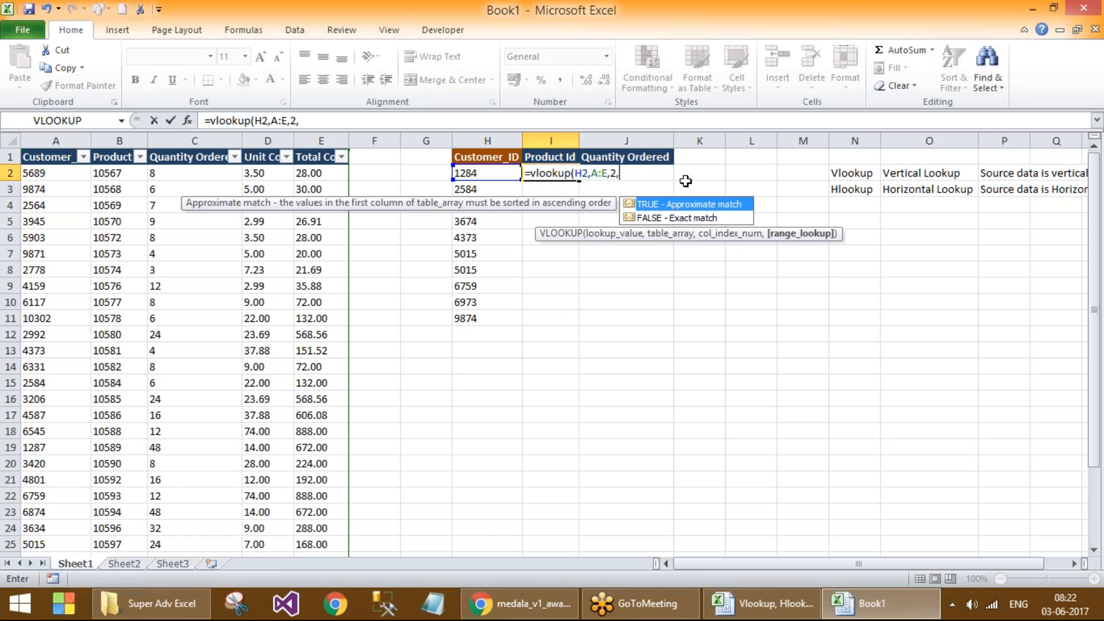
type("0")
mouse_move(1098, 617)
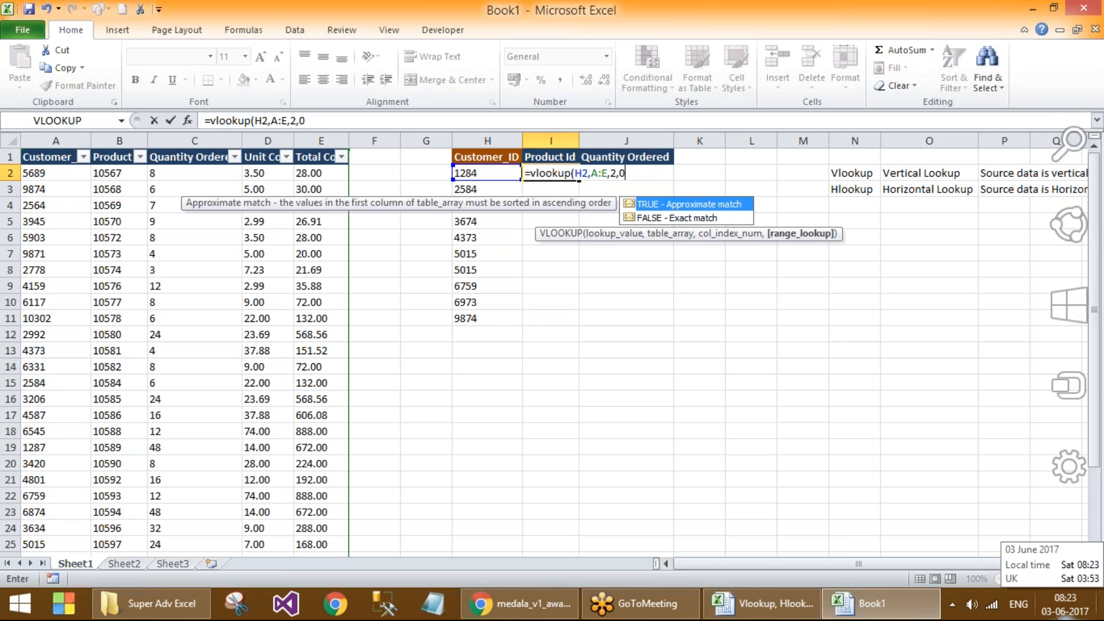
type(")")
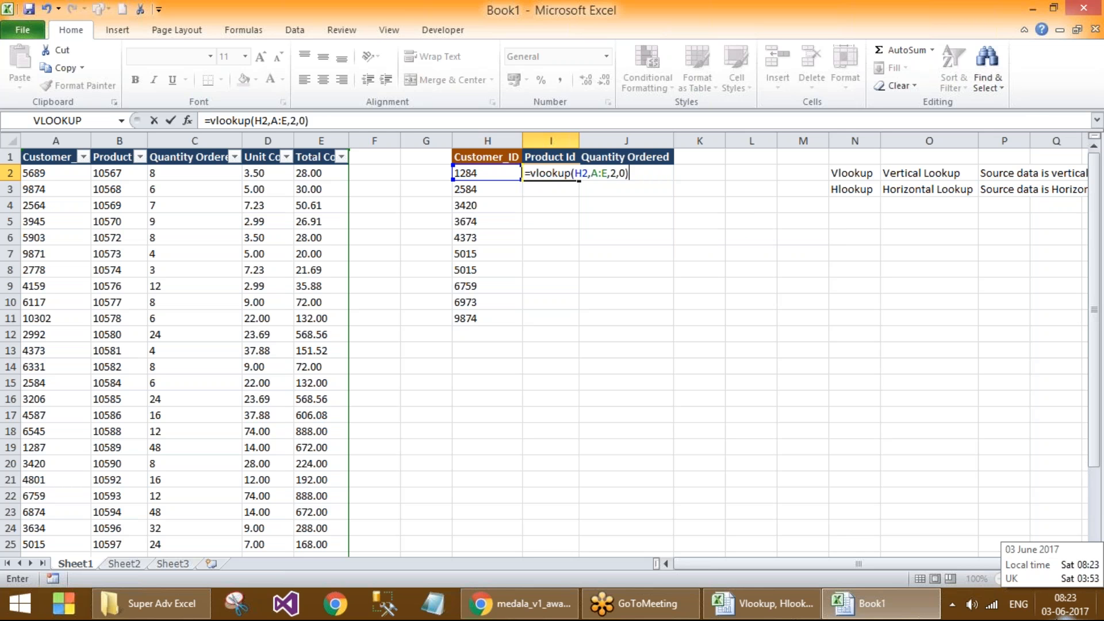
key("Return")
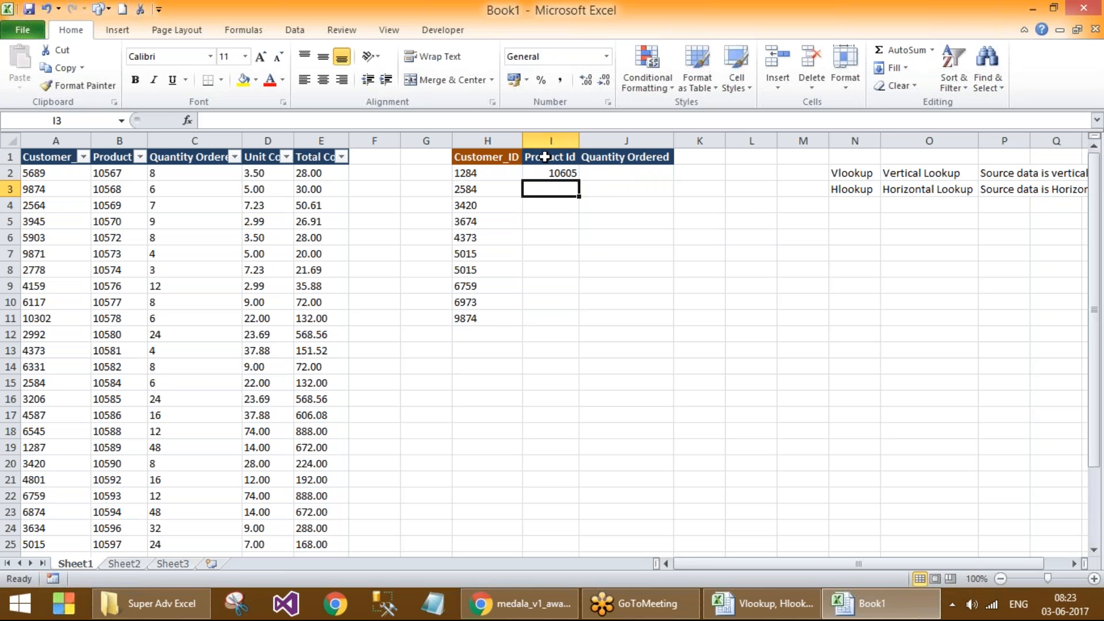
Step: Fill the Product Id formula from I2 down to I11
left_click(553, 172)
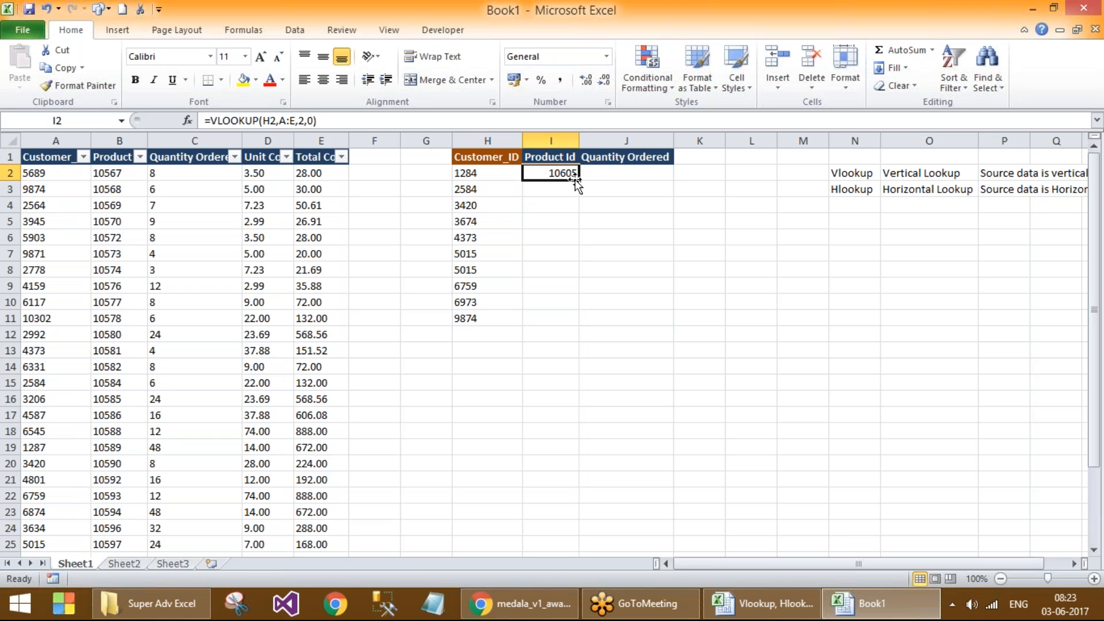
double_click(576, 180)
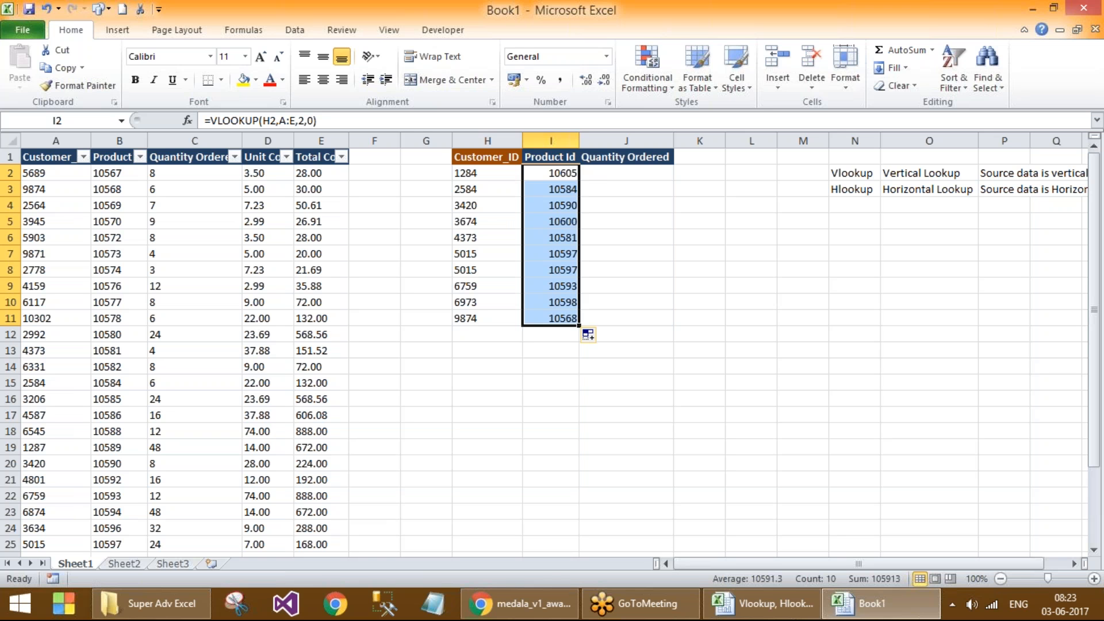
left_click(562, 231)
left_click(560, 175)
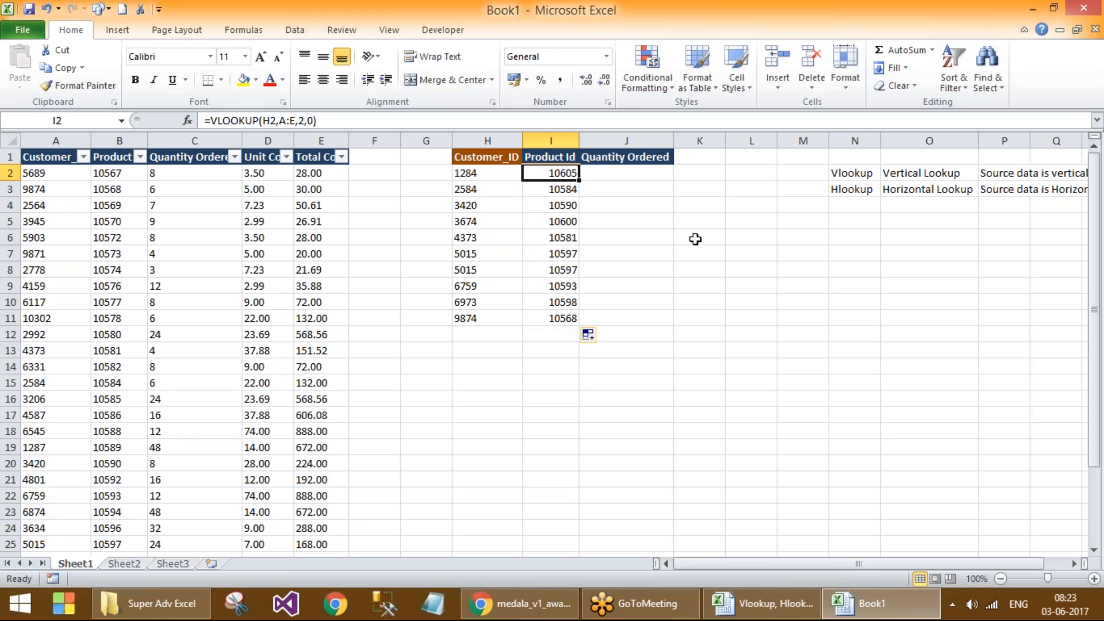
Step: Start a VLOOKUP formula in the first Quantity Ordered cell, J2, with H2 as the lookup value
left_click(605, 172)
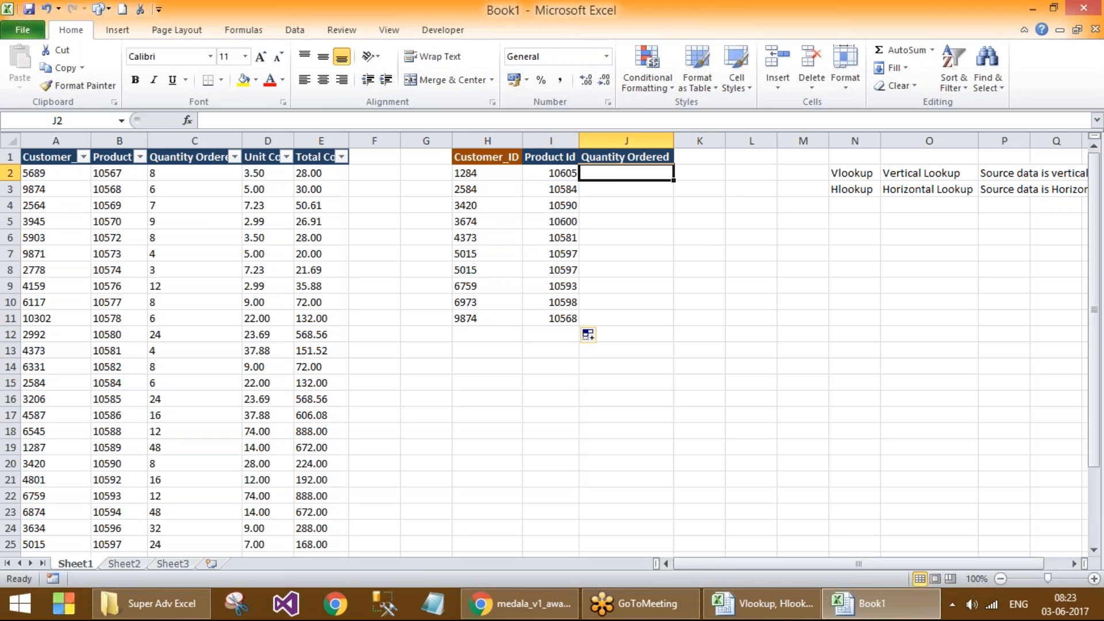
type("=")
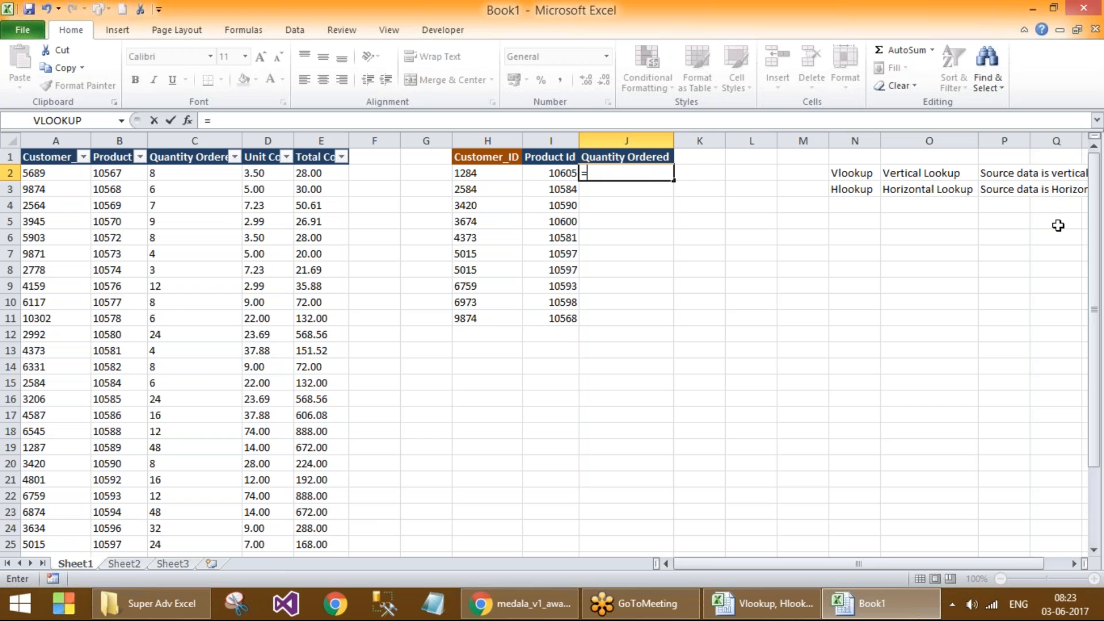
type("vlook")
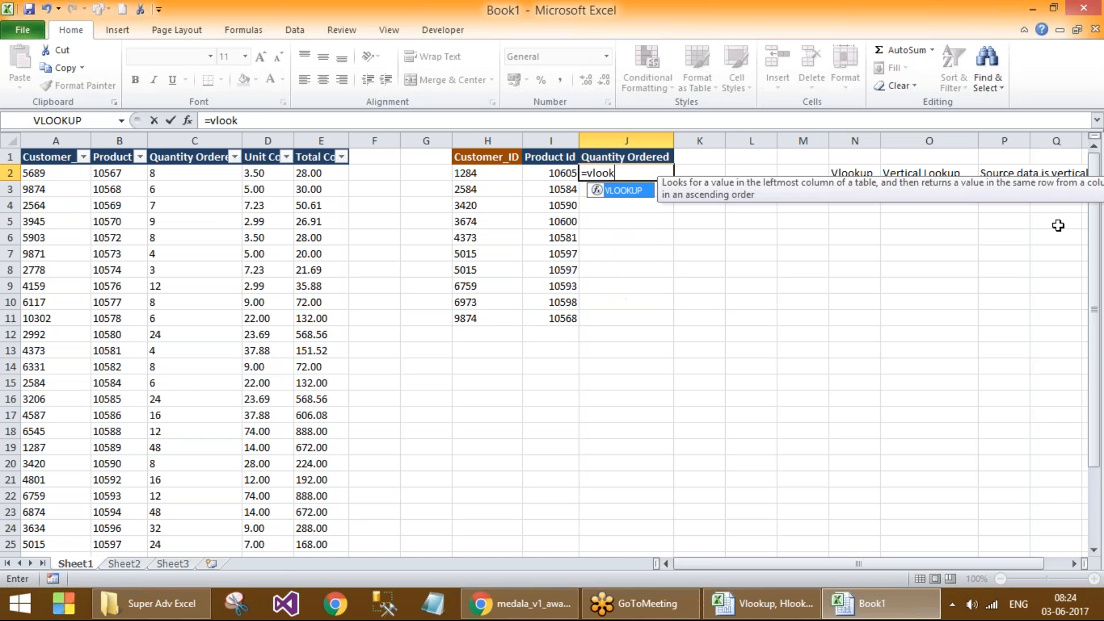
type("up(")
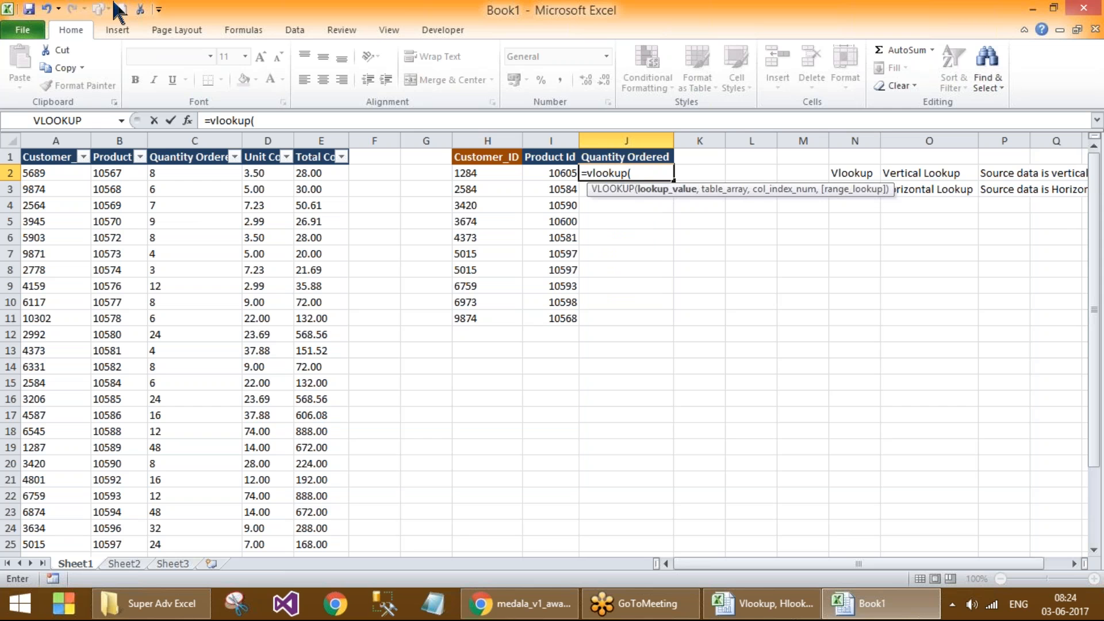
left_click(480, 178)
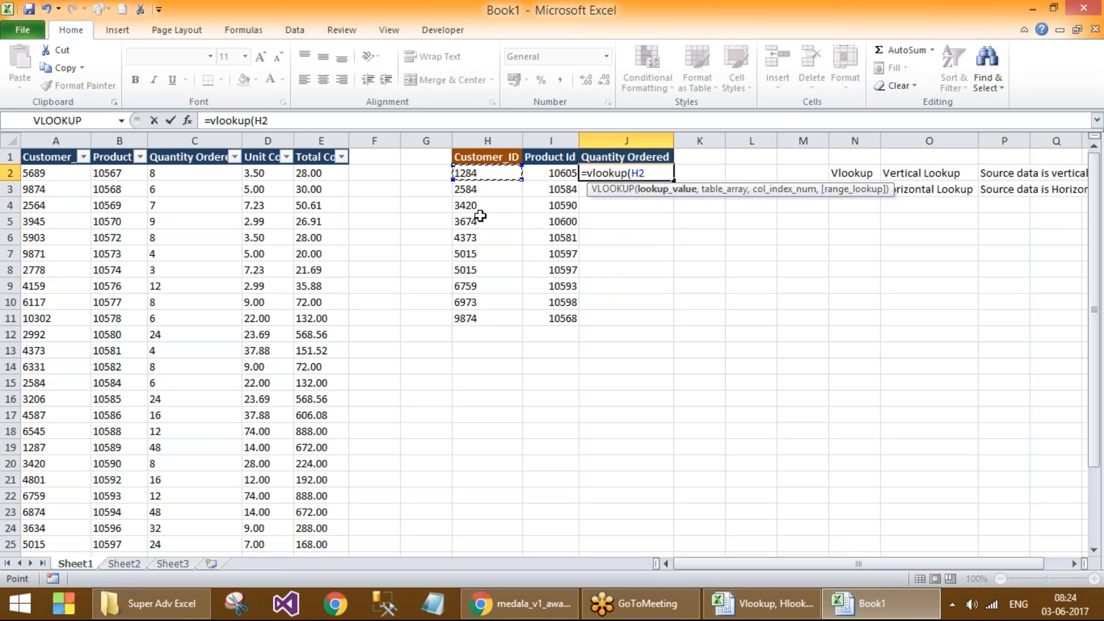
type(",")
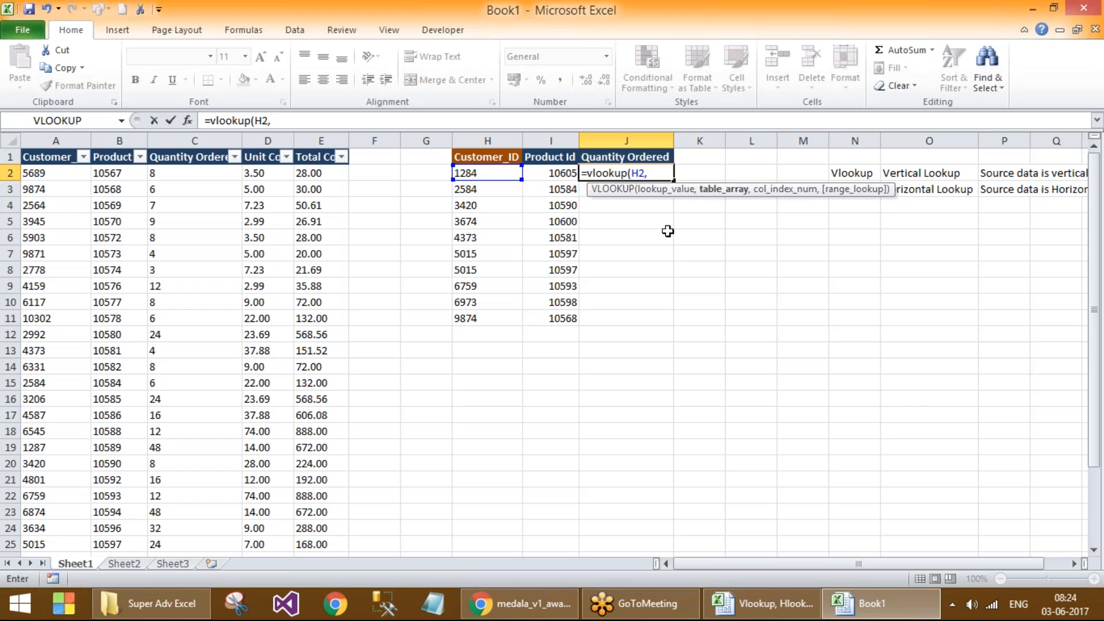
Step: Complete the J2 formula with columns A:E as table array, column index 3 and range lookup 0
left_click_drag(595, 193, 610, 263)
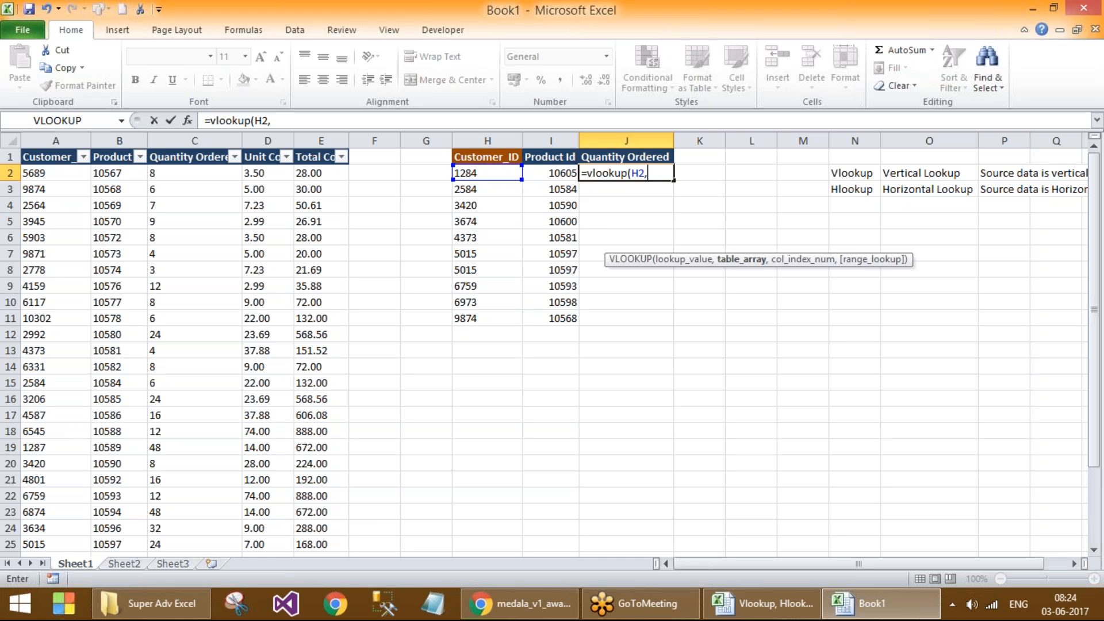
left_click_drag(51, 136, 328, 139)
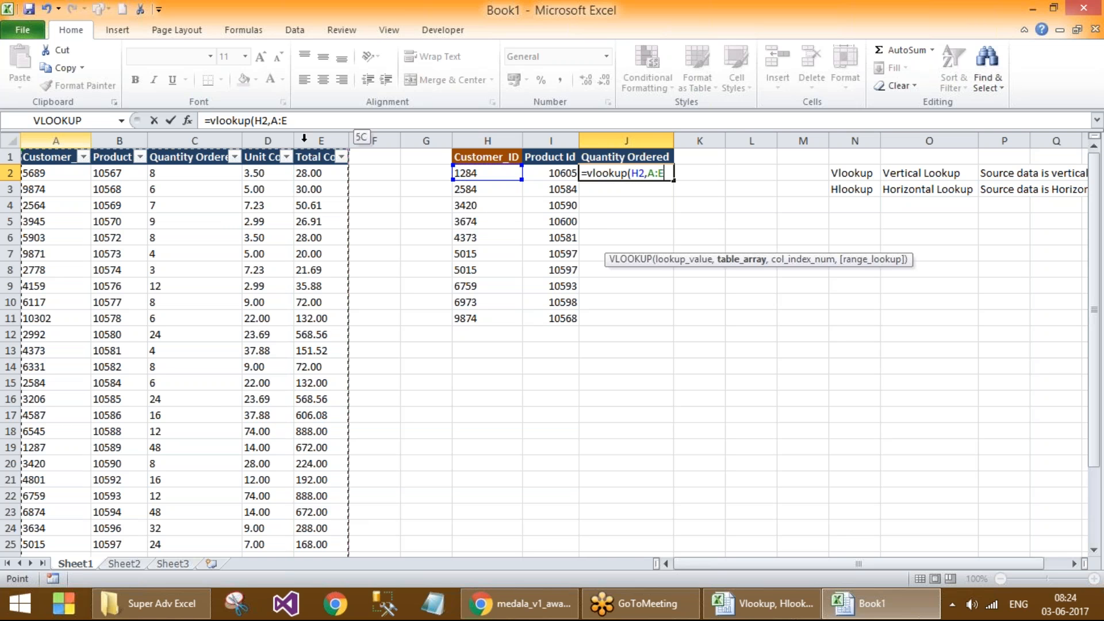
type(",")
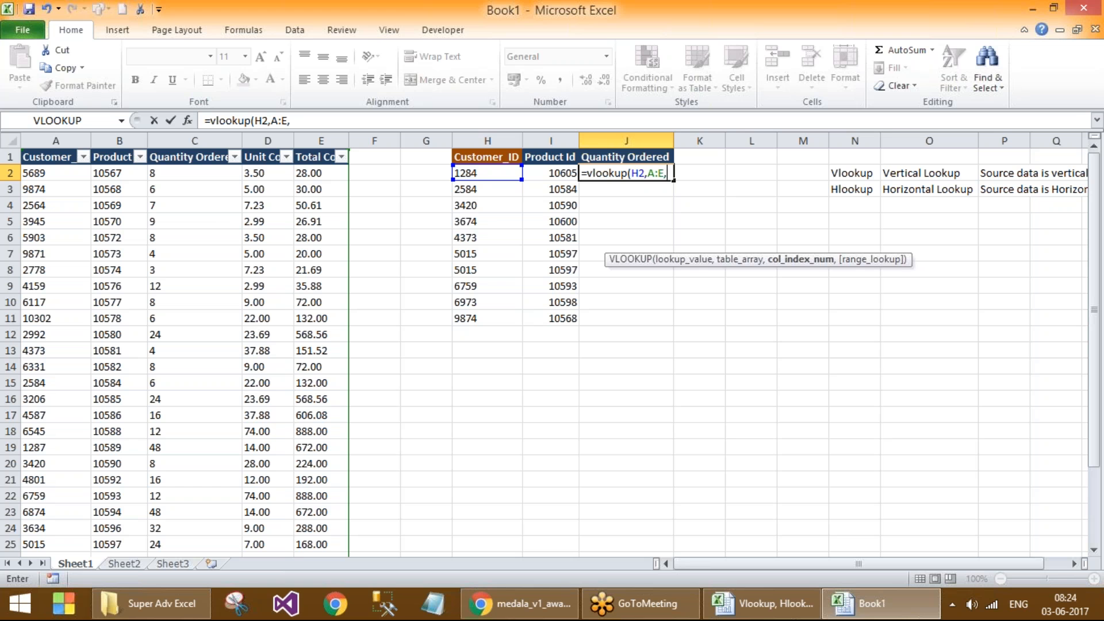
type("3,")
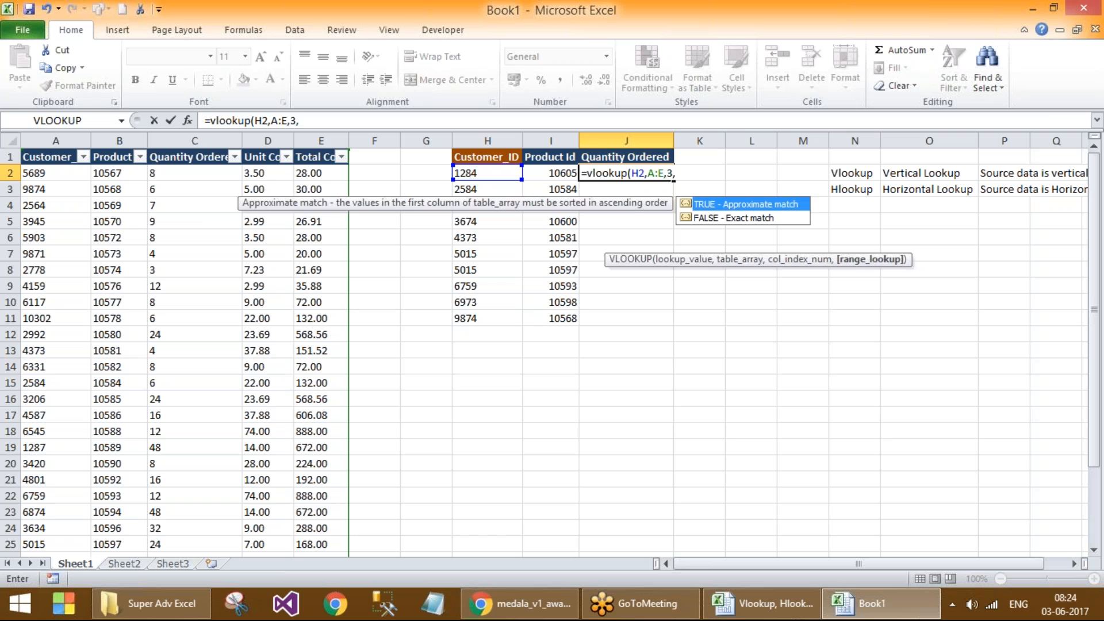
type("0)")
key("Return")
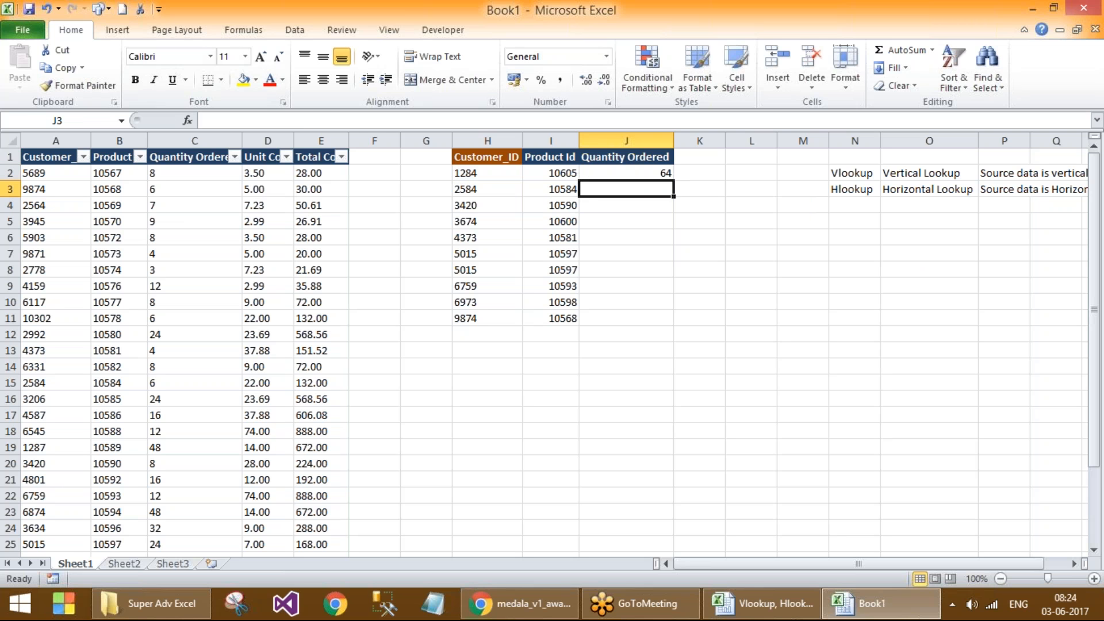
Step: Fill the Quantity Ordered formula from J2 down to J11
left_click(649, 172)
left_click_drag(671, 180, 673, 322)
left_click(638, 253)
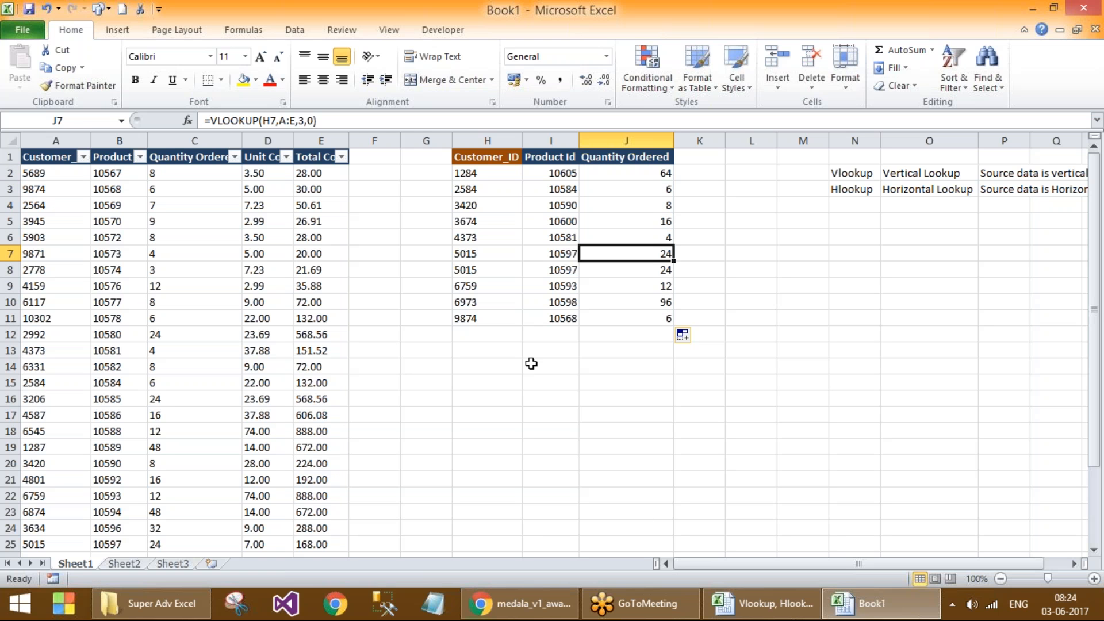
left_click(609, 172)
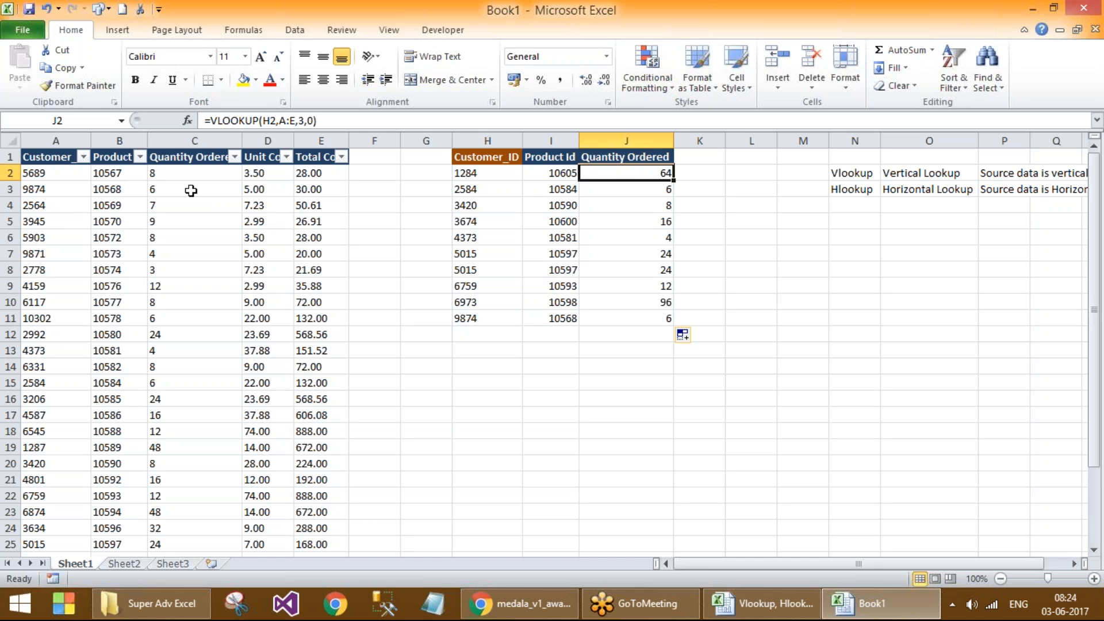
Step: Copy the order table's columns A:E and try to paste them at A2 on Sheet2
left_click_drag(55, 140, 322, 150)
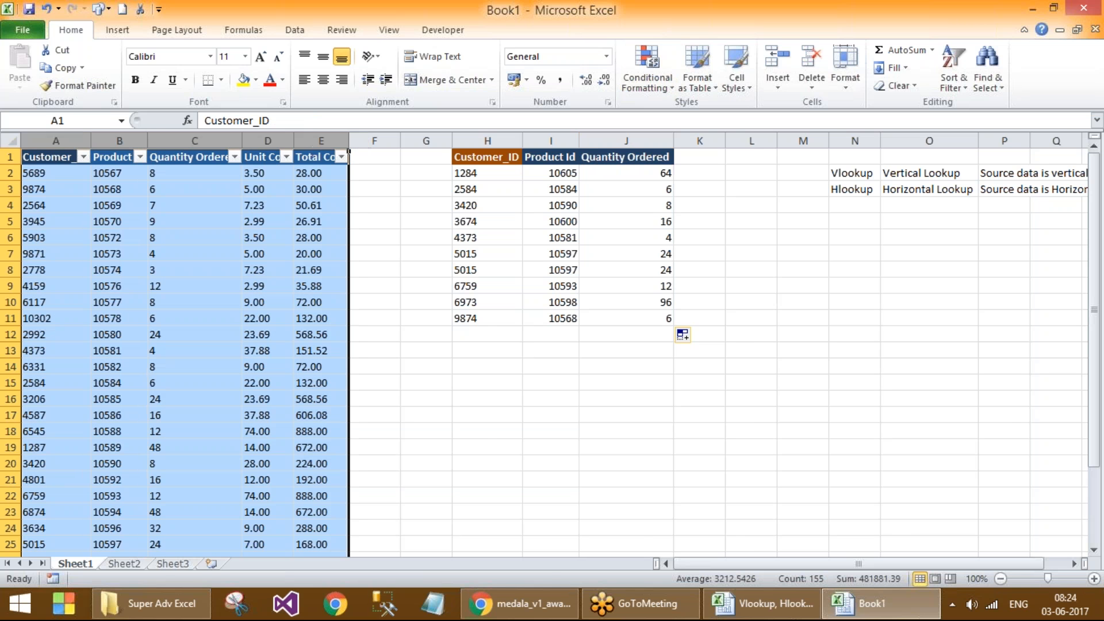
key("ctrl+c")
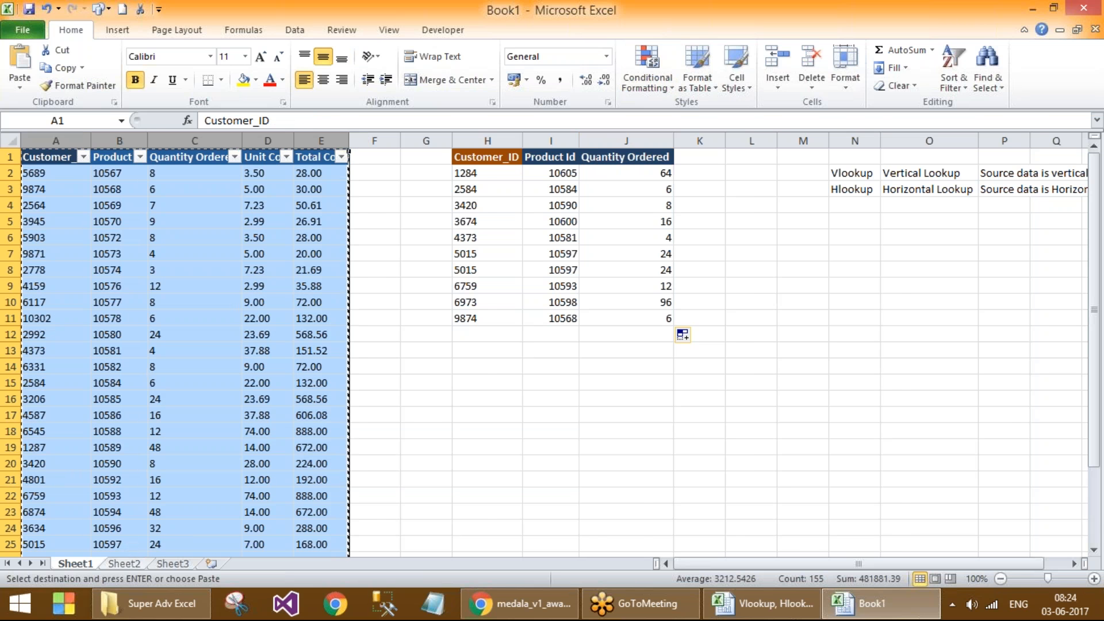
left_click(124, 564)
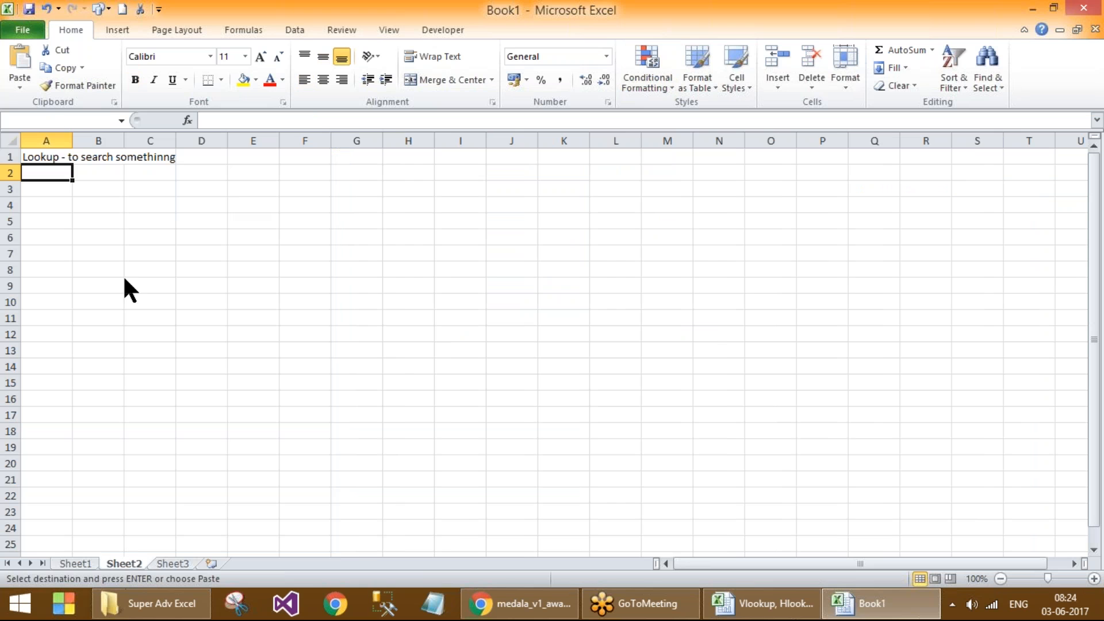
key("ctrl+v")
left_click(553, 351)
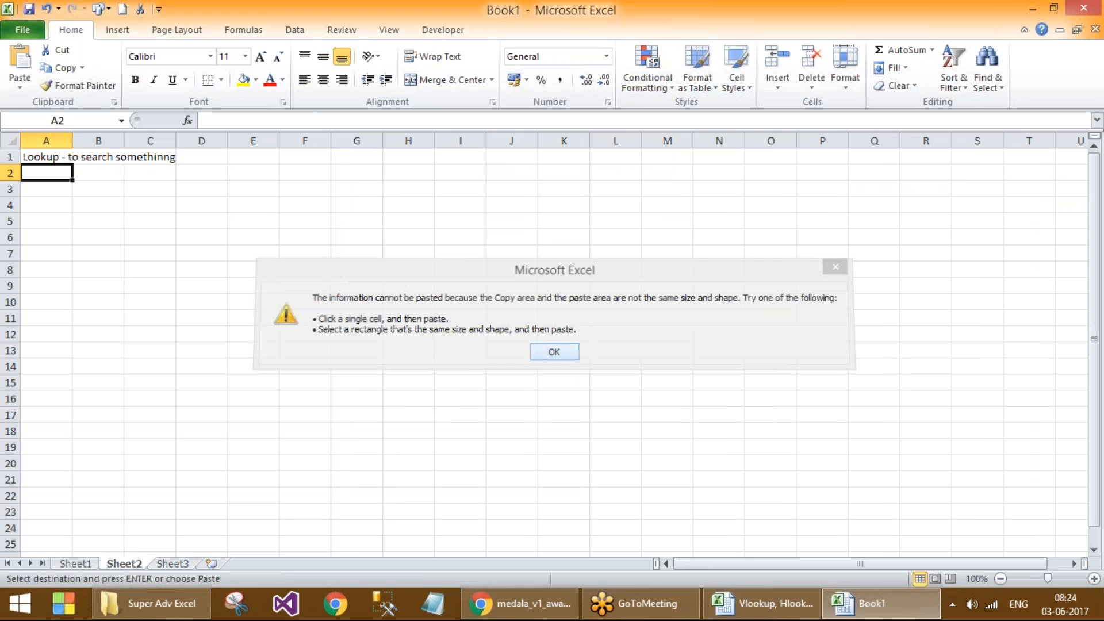
Step: Paste the copied order columns at A1 on Sheet3 and return to Sheet1
left_click(172, 563)
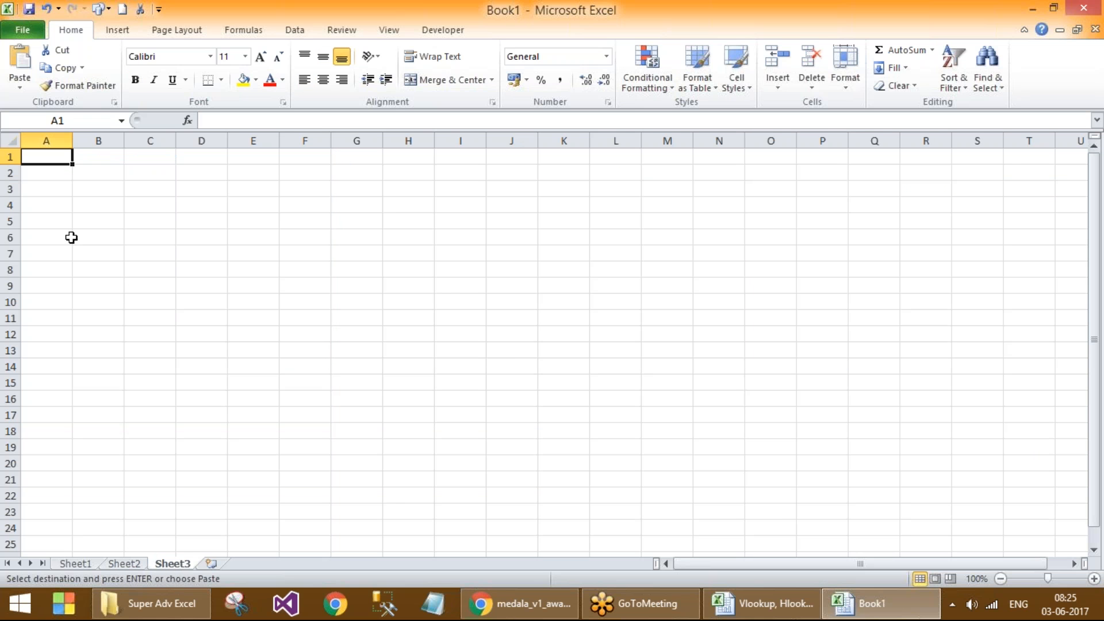
key("ctrl+Page_Up")
key("ctrl+Page_Up")
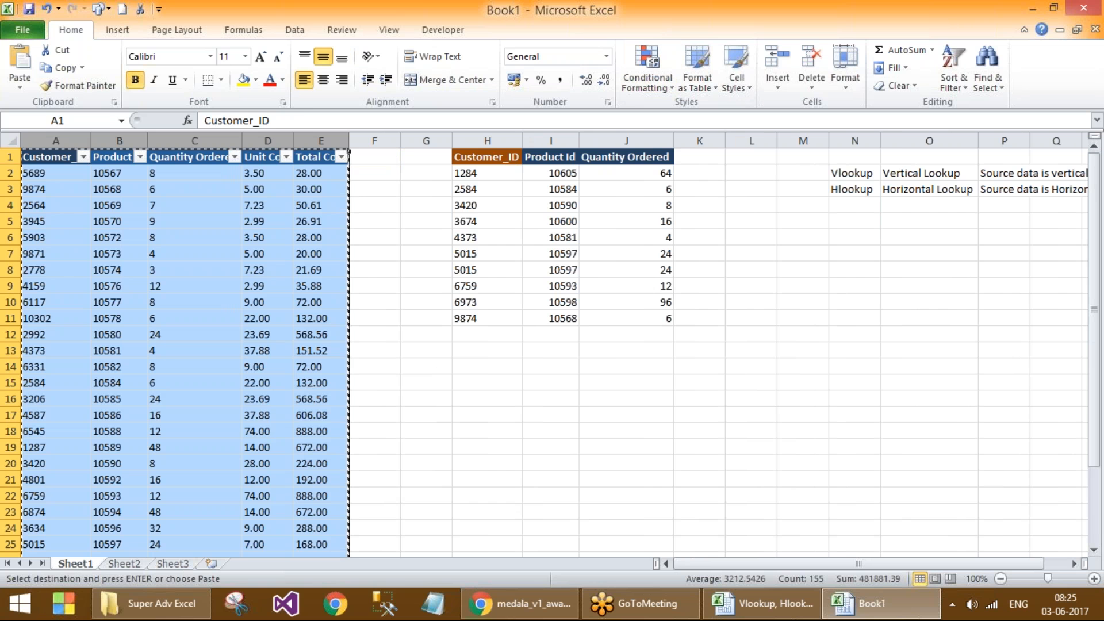
Step: Copy the lookup table H1:J11 from Sheet1 to H1 on Sheet3
left_click_drag(489, 154, 632, 318)
key("ctrl+c")
left_click(172, 563)
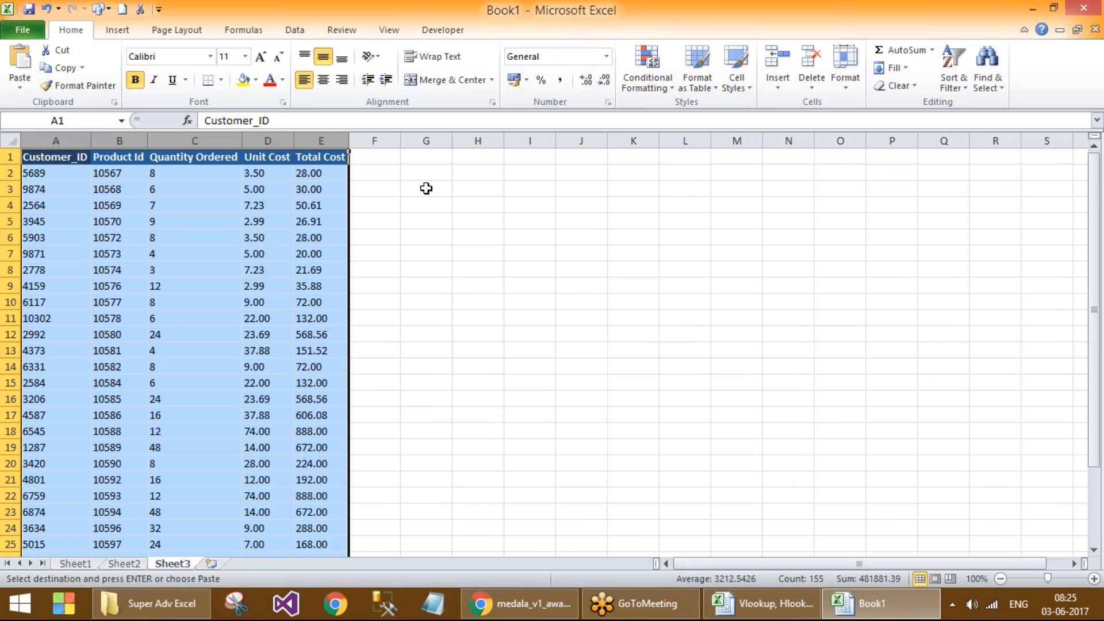
left_click(472, 150)
key("ctrl+v")
left_click(736, 253)
Step: Move the Customer_ID column on Sheet3 to between Product Id and Quantity Ordered by cutting and inserting it
left_click(55, 140)
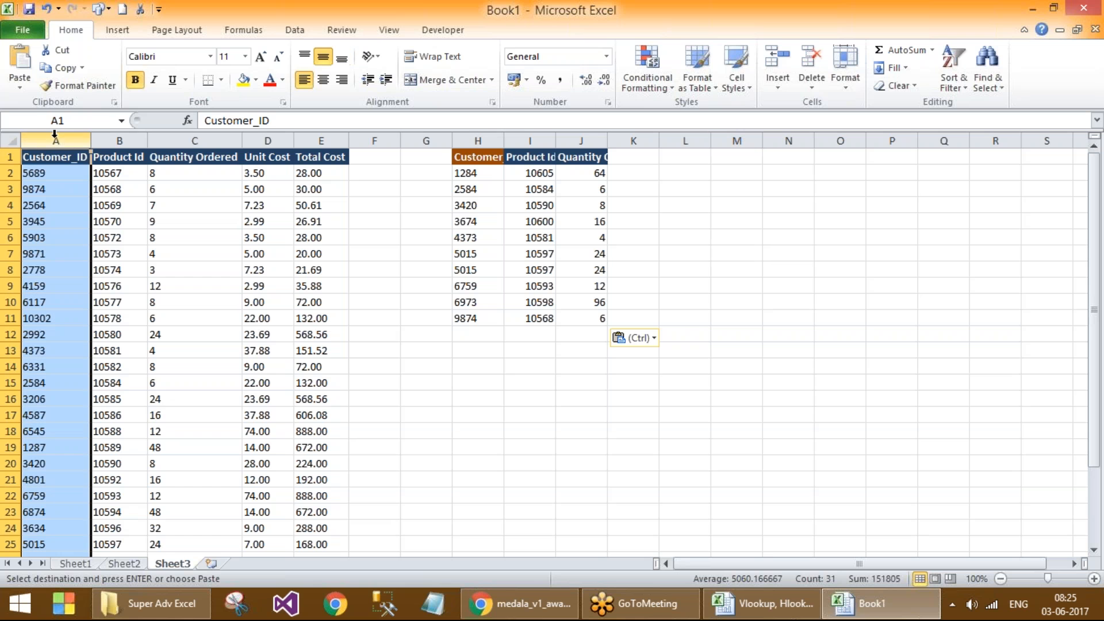
key("ctrl+c")
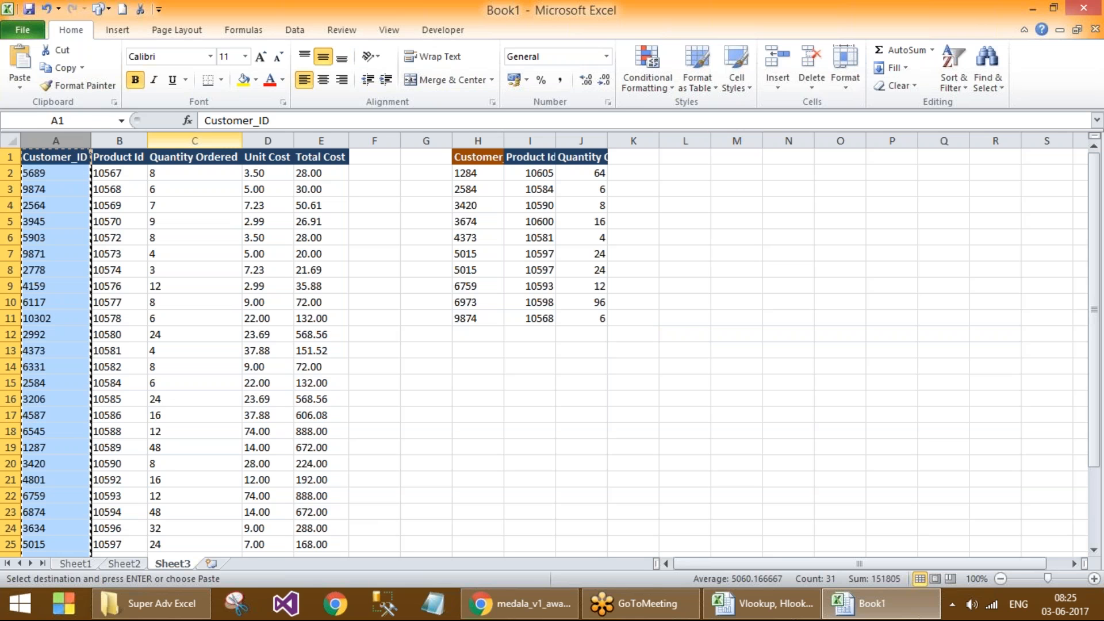
left_click(196, 140)
right_click(201, 141)
left_click(268, 246)
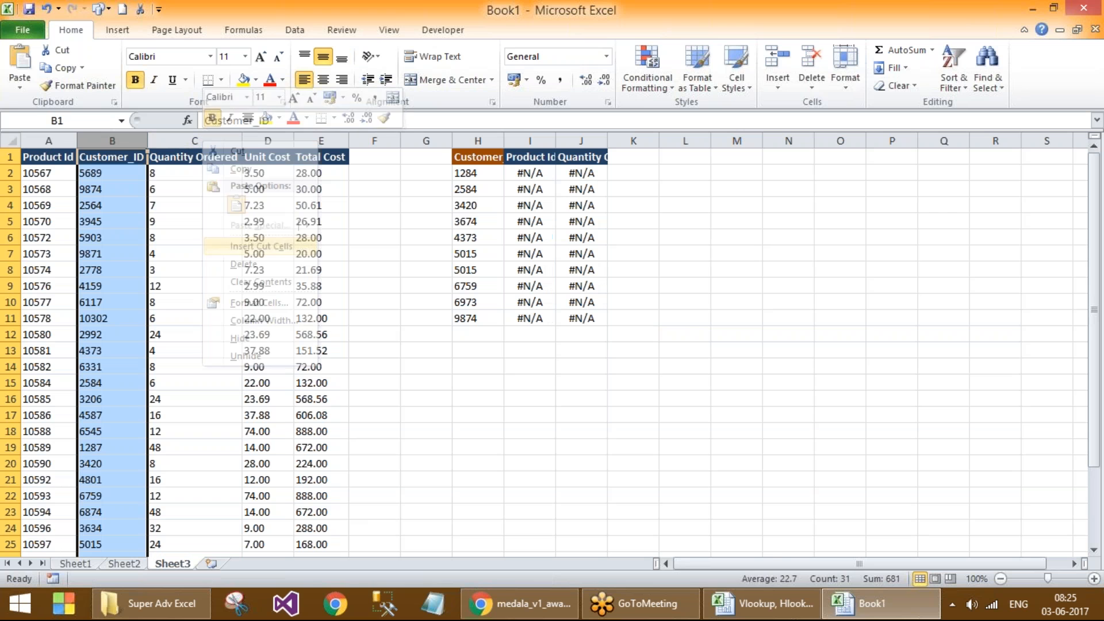
Step: Check the VLOOKUP formula in I2 on Sheet3 and fit column H's width to its contents
left_click(532, 172)
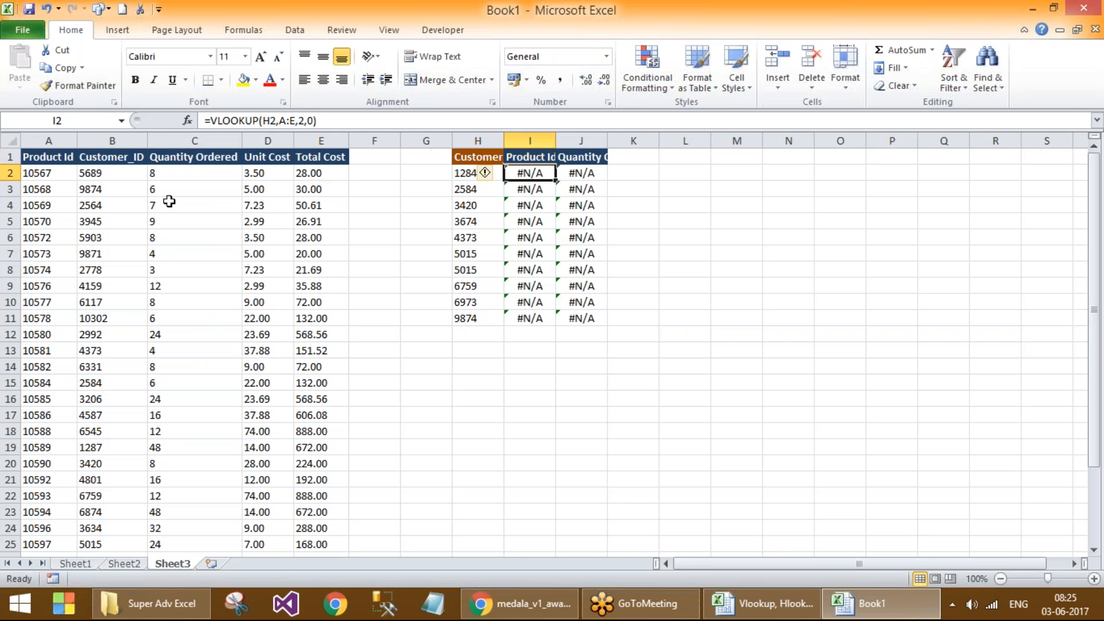
double_click(503, 140)
Step: Compare the position of the Customer_ID column in the source tables on Sheet3 and Sheet1
left_click(113, 173)
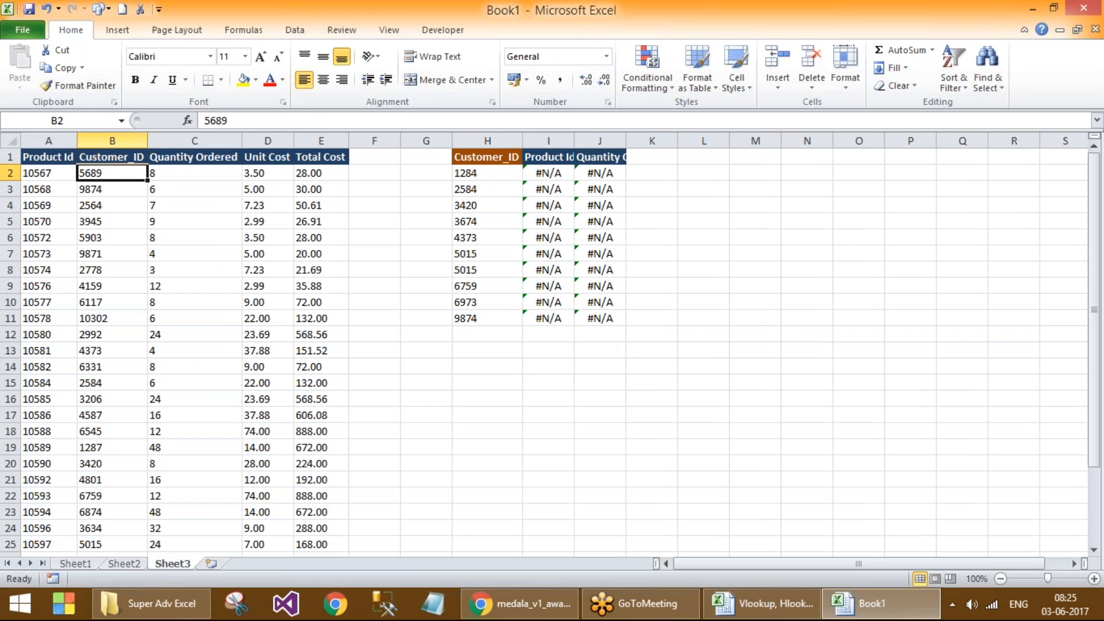
left_click(60, 157)
key("Right")
left_click(40, 157)
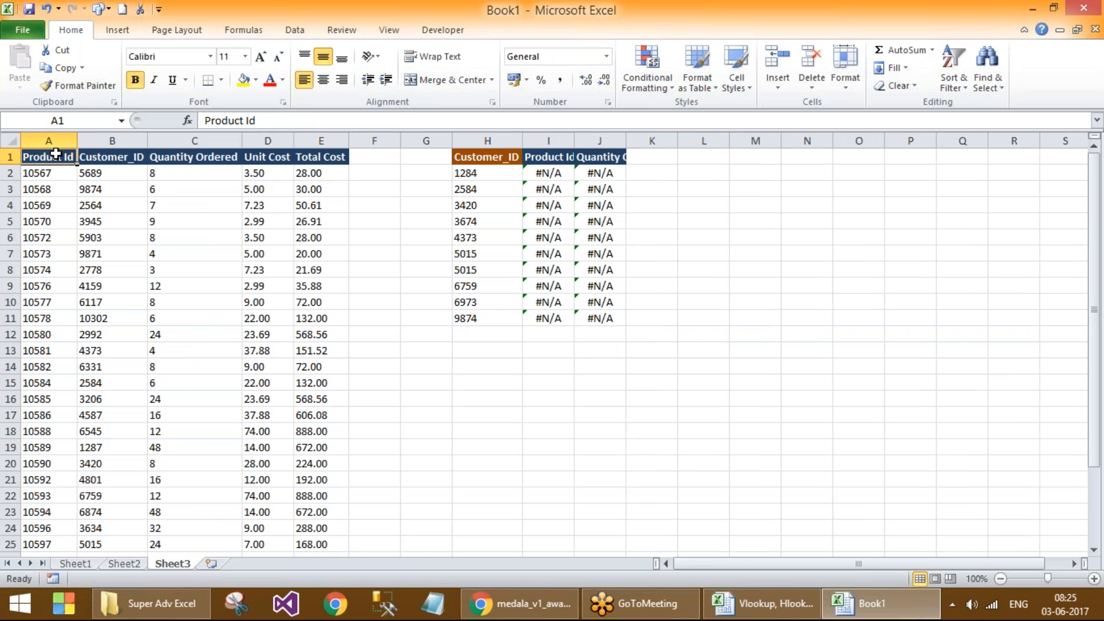
left_click(70, 564)
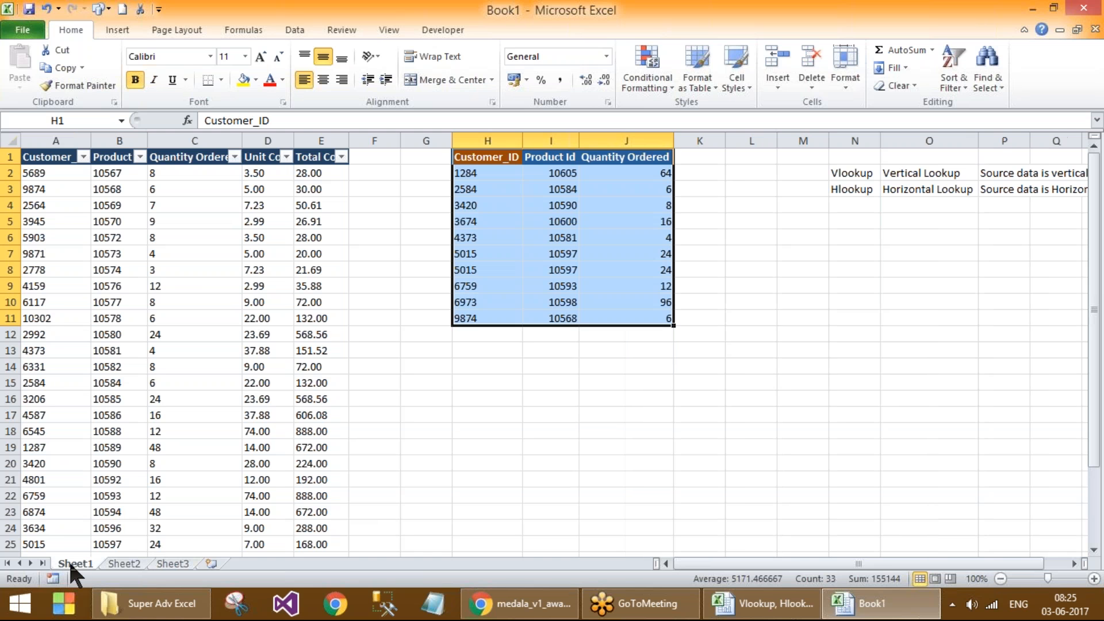
left_click(64, 140)
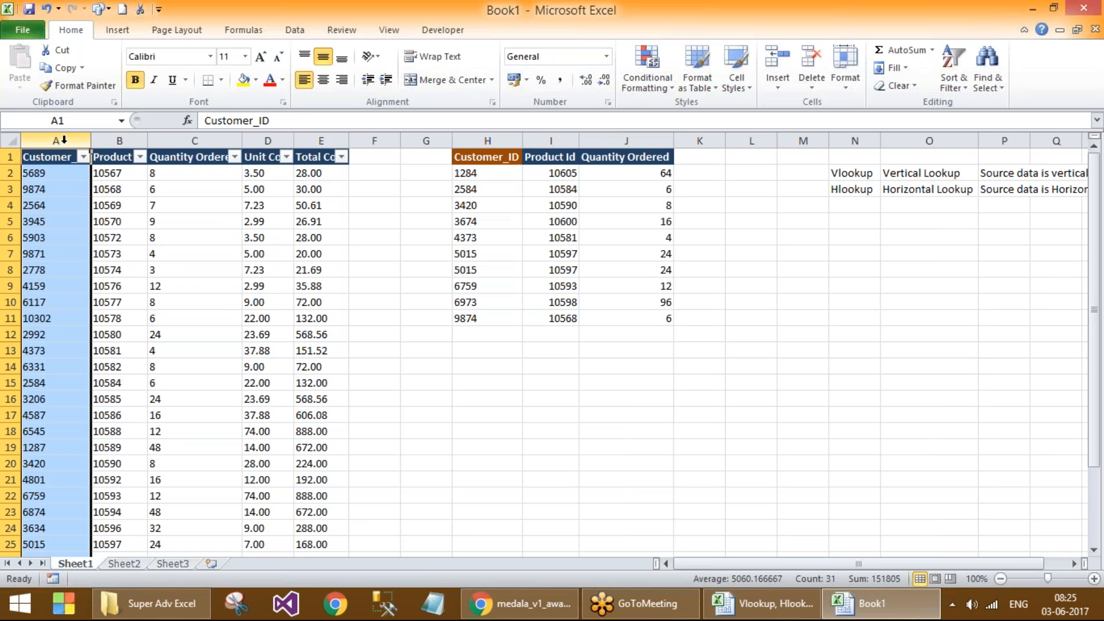
Step: Compare the VLOOKUP formula in I2 on Sheet1 with the one in I2 on Sheet3
left_click(553, 173)
double_click(553, 172)
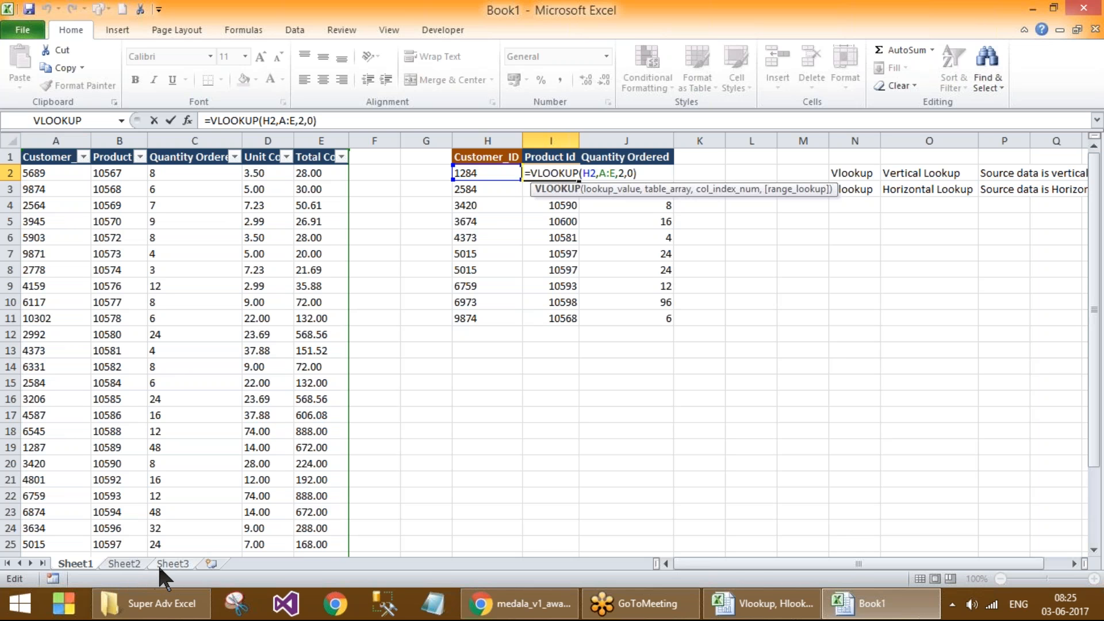
key("ctrl+Return")
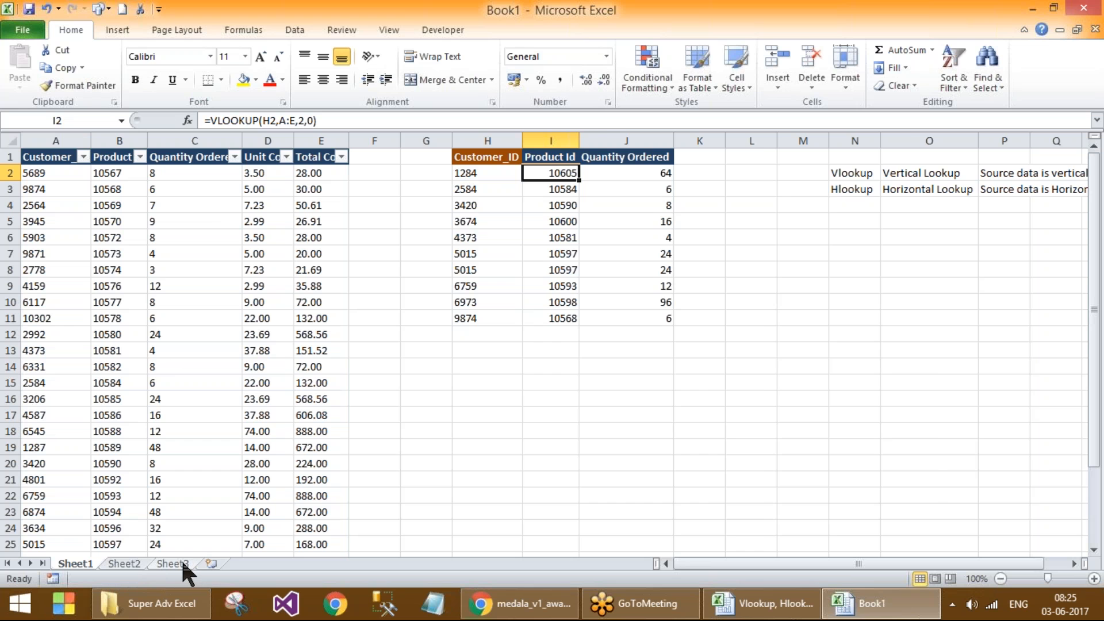
left_click(182, 563)
left_click(540, 170)
double_click(541, 170)
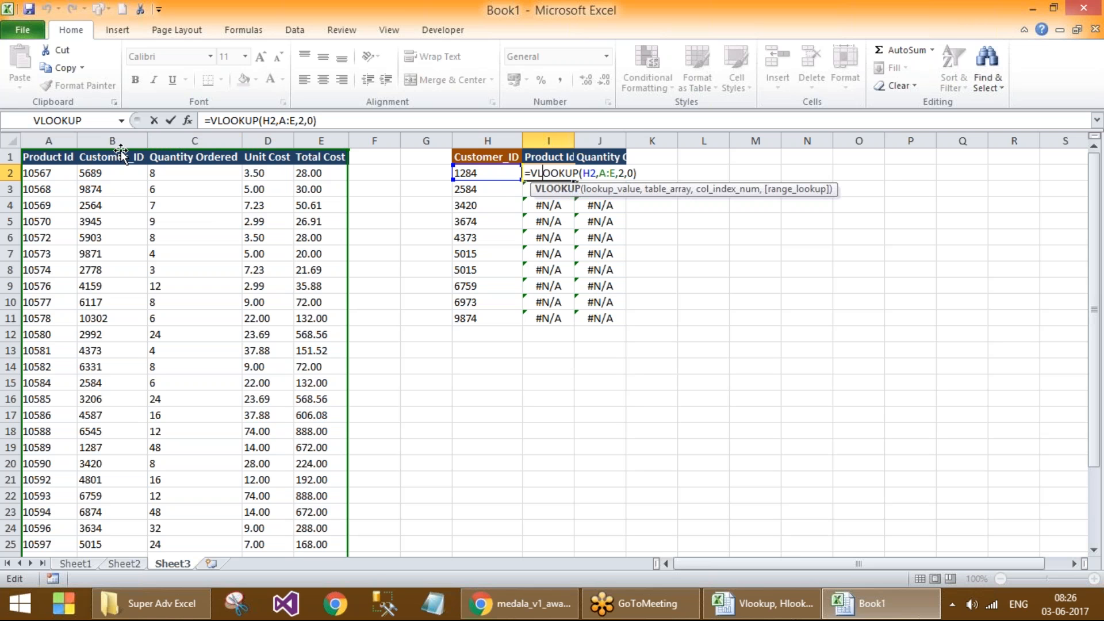
key("Escape")
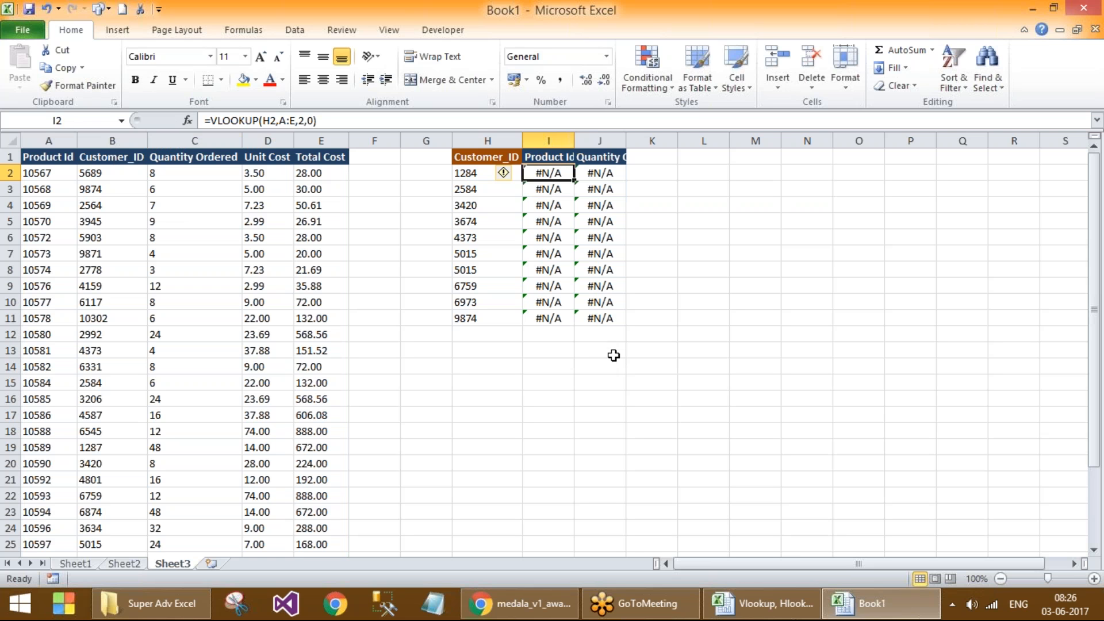
Step: Check the VLOOKUP arguments in I2 on Sheet3 against the Product Id and Customer_ID columns of the source table
left_click(526, 364)
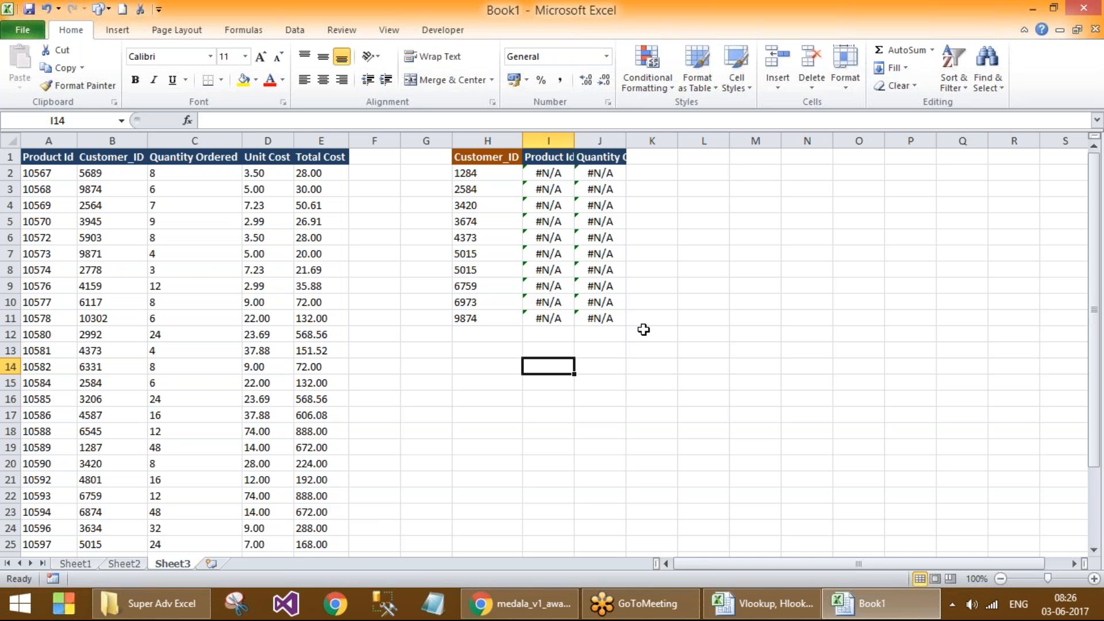
left_click(549, 173)
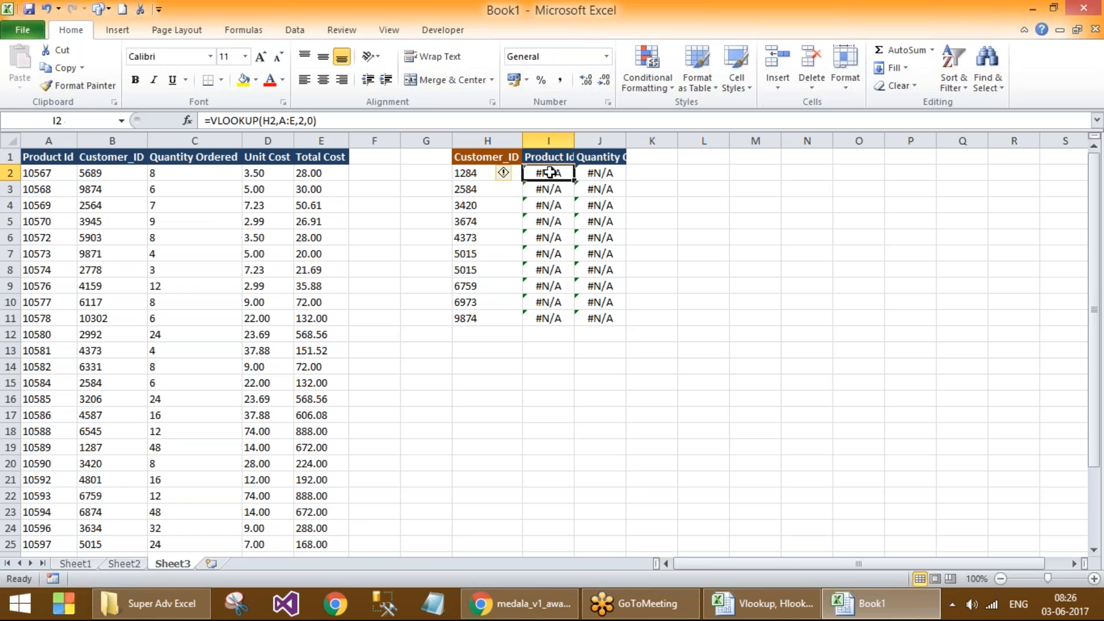
left_click(106, 172)
left_click(59, 139)
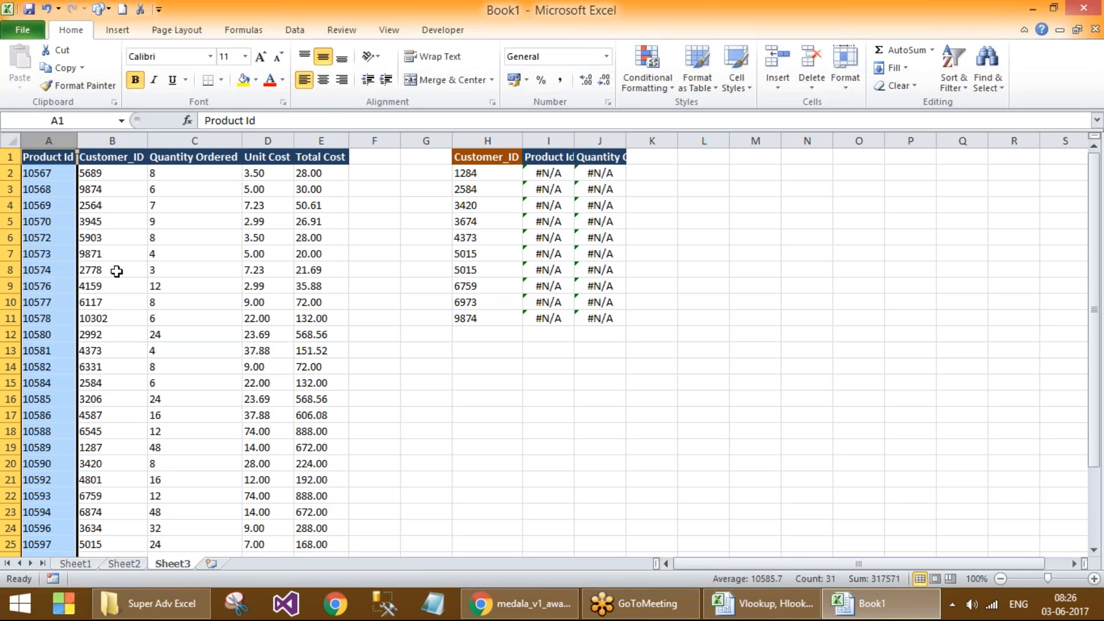
double_click(544, 172)
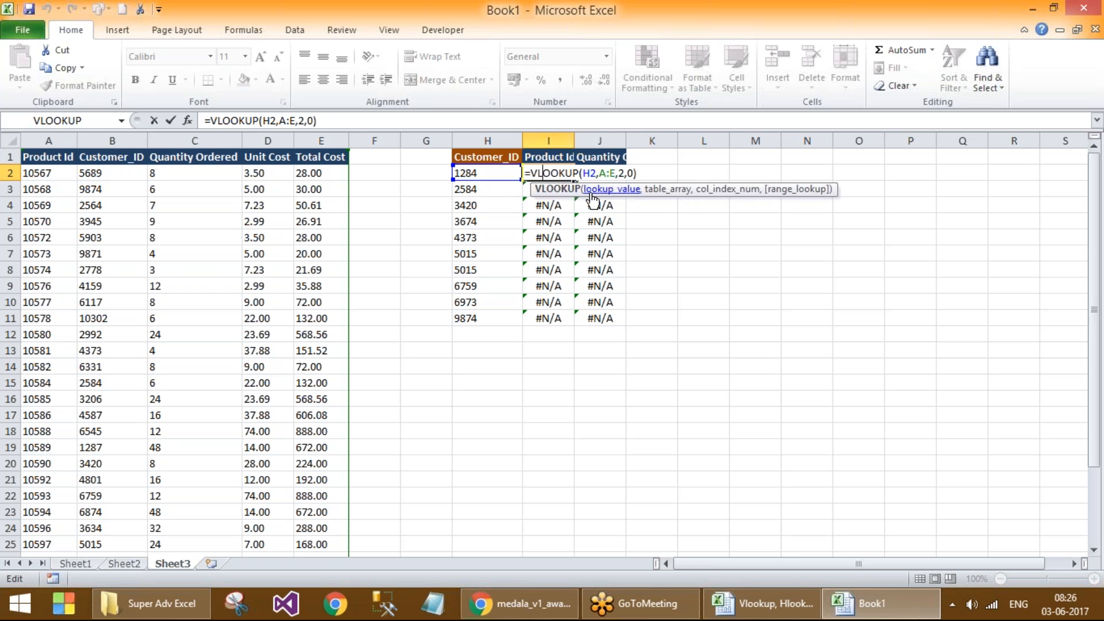
key("ctrl+Return")
Step: Clear the VLOOKUP formulas from I2:J11 on Sheet3
left_click_drag(546, 173, 600, 315)
key("Delete")
Step: Try a negative column index by entering =VLOOKUP(H2,A:E,-1,0) in I2 on Sheet3
left_click(557, 169)
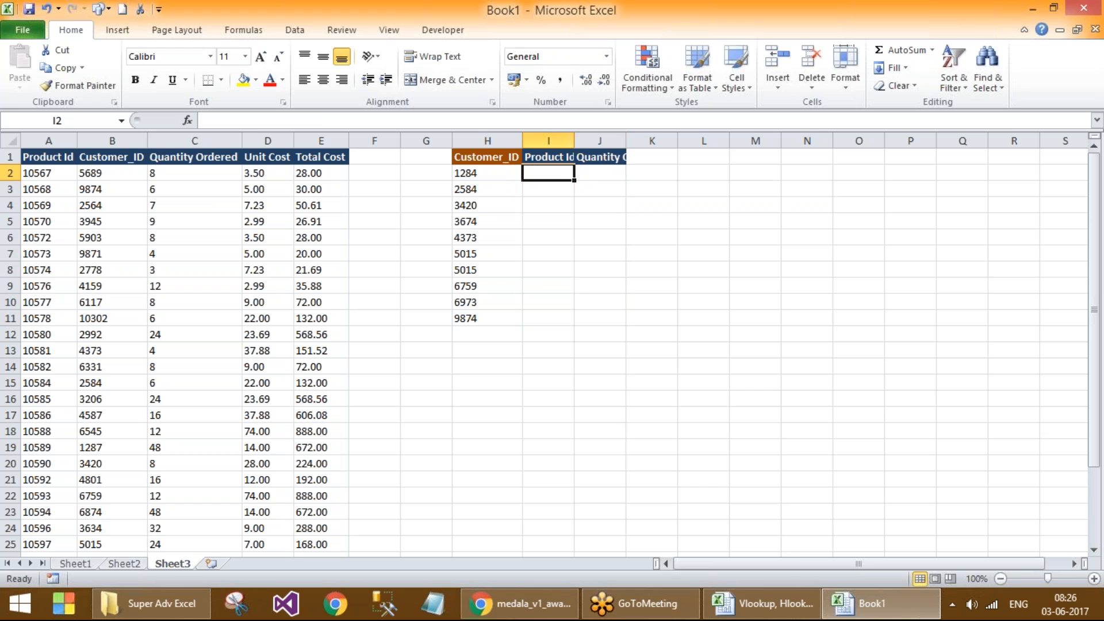
type("=vlooku")
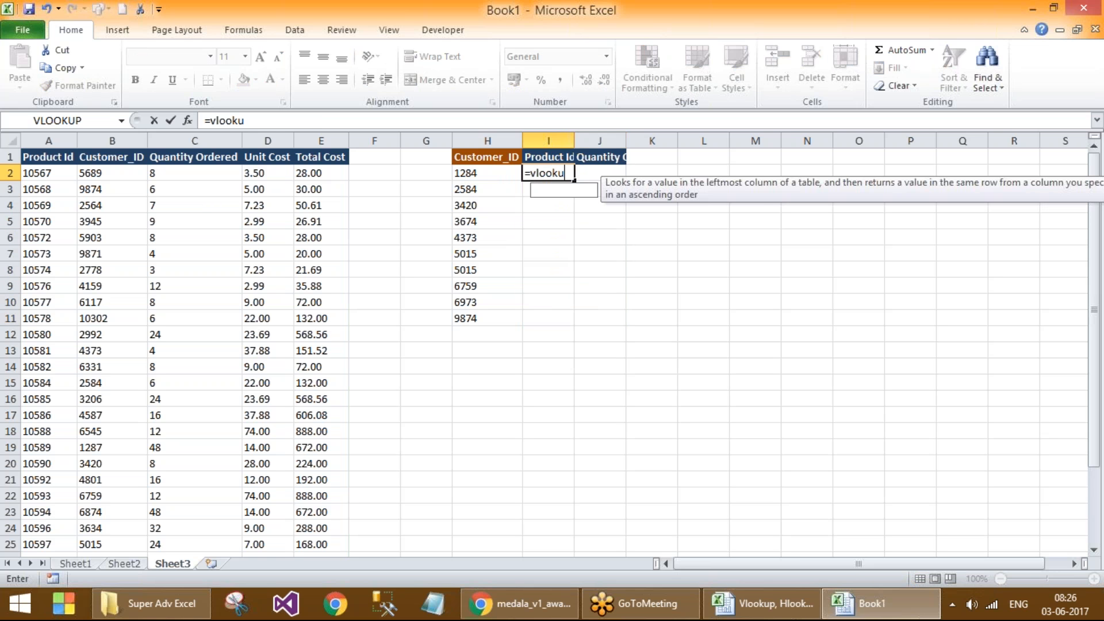
type("p(")
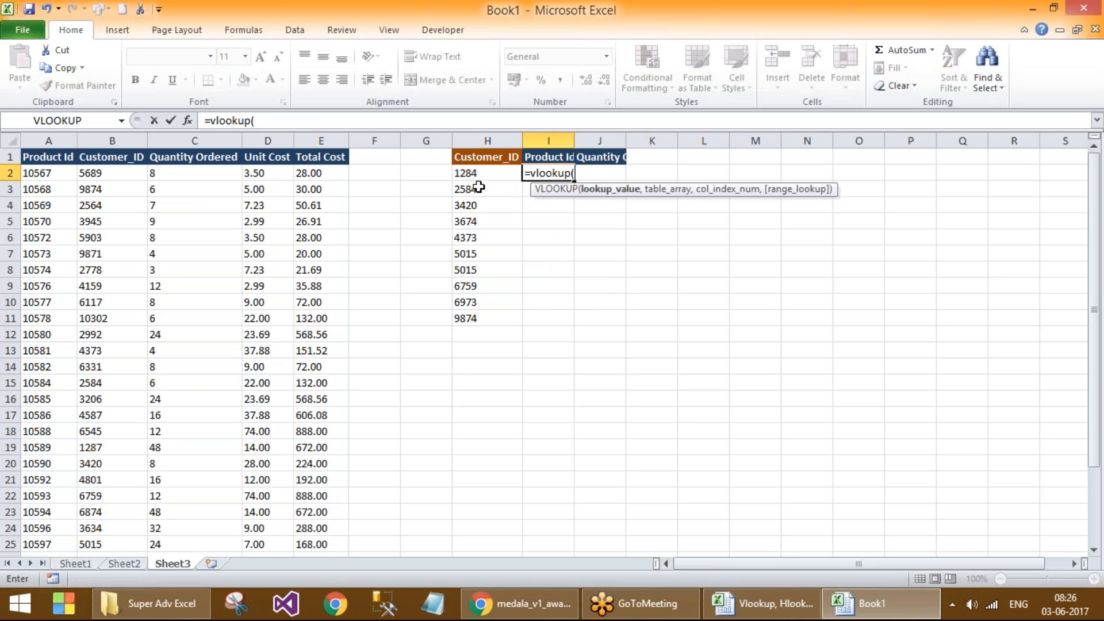
left_click(477, 174)
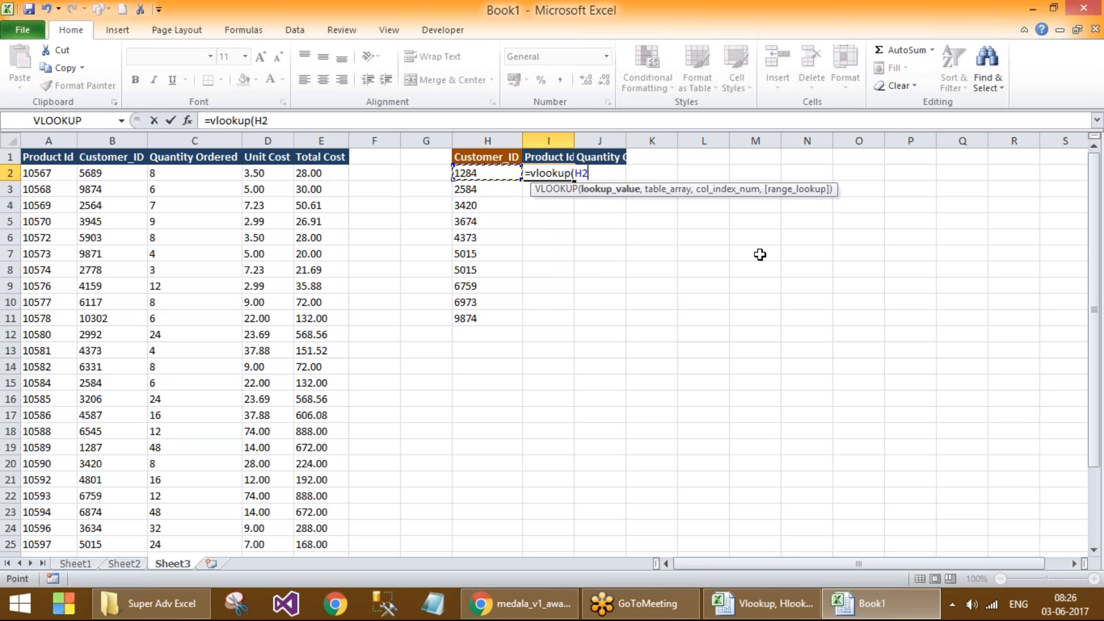
type(",")
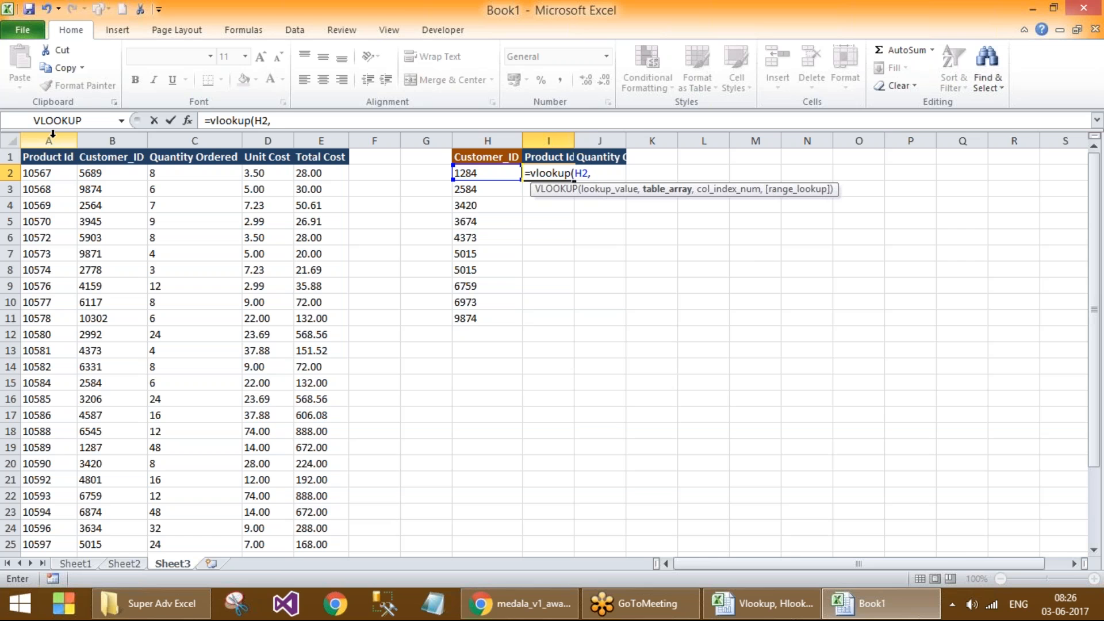
left_click_drag(52, 133, 319, 135)
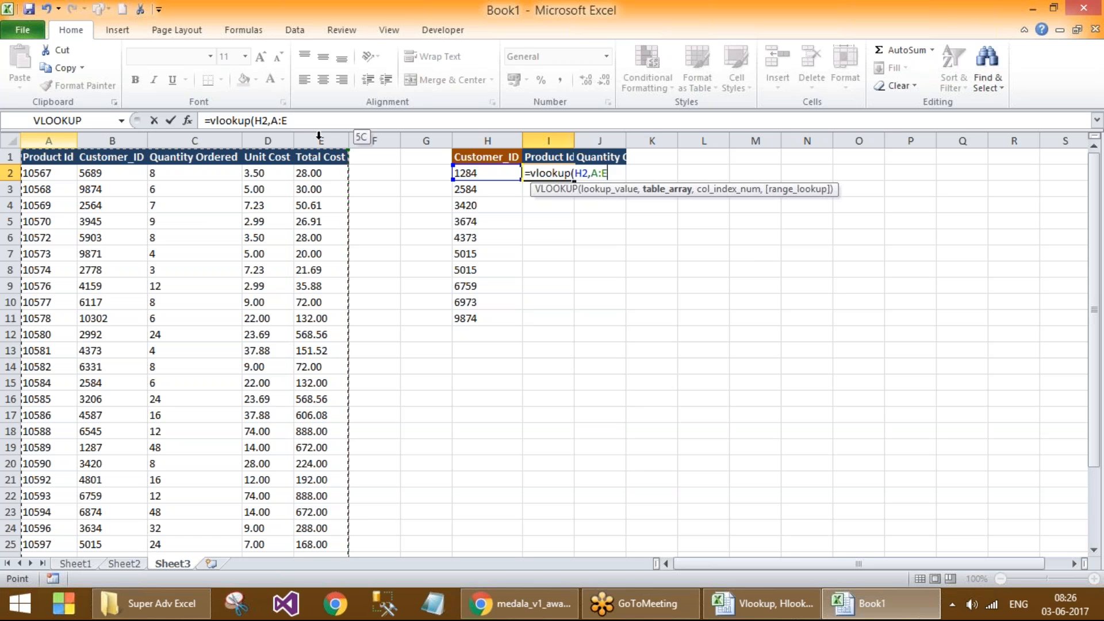
left_click_drag(318, 135, 319, 136)
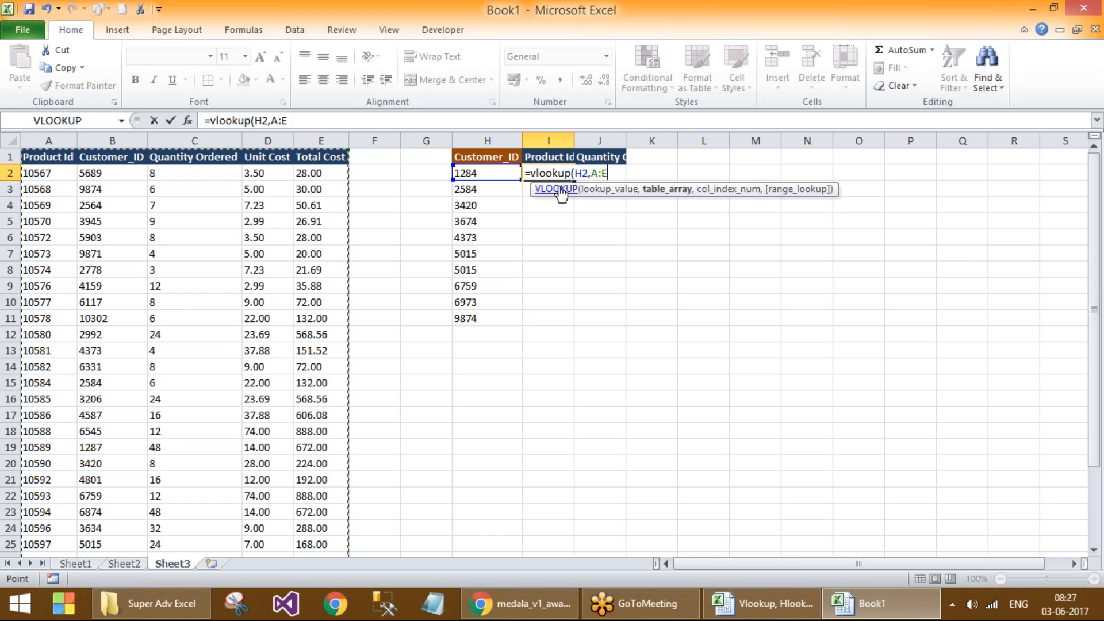
type(",-1")
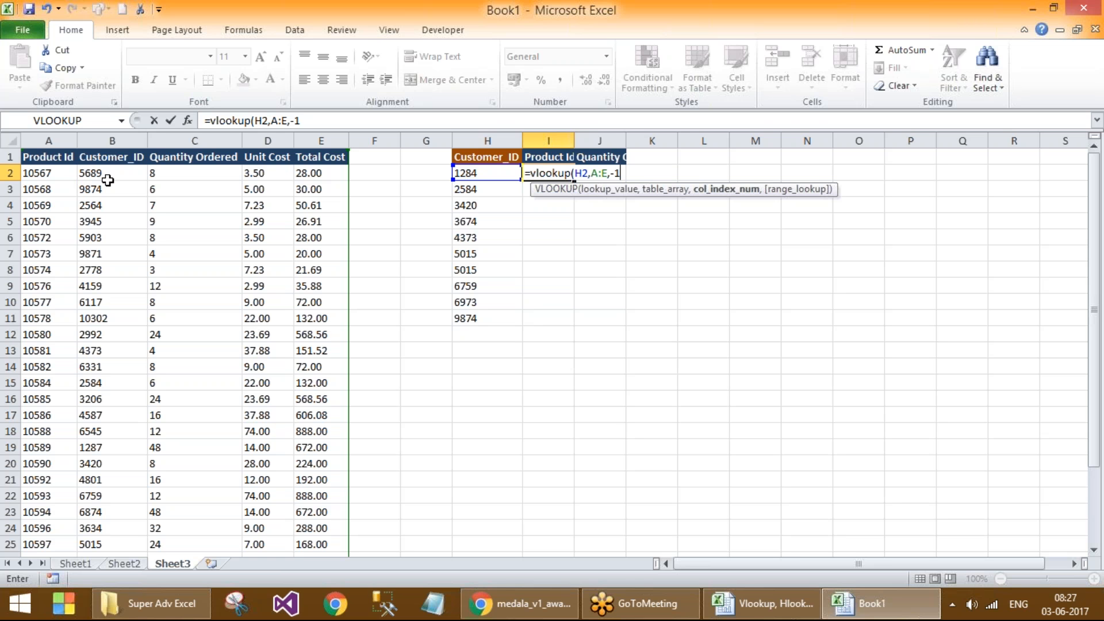
type(",0")
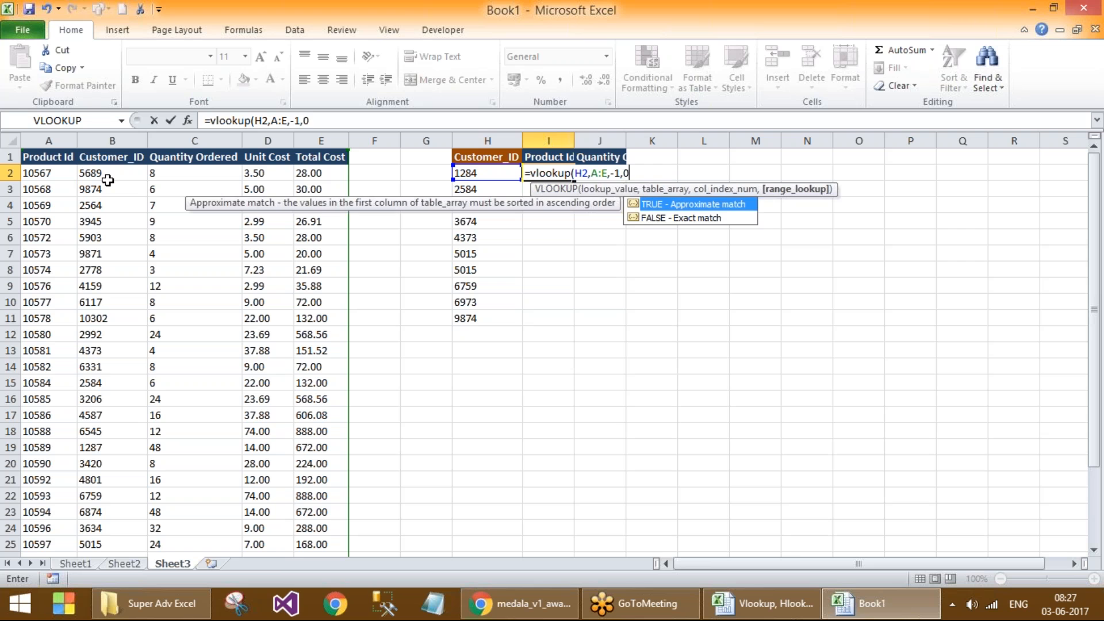
key("Return")
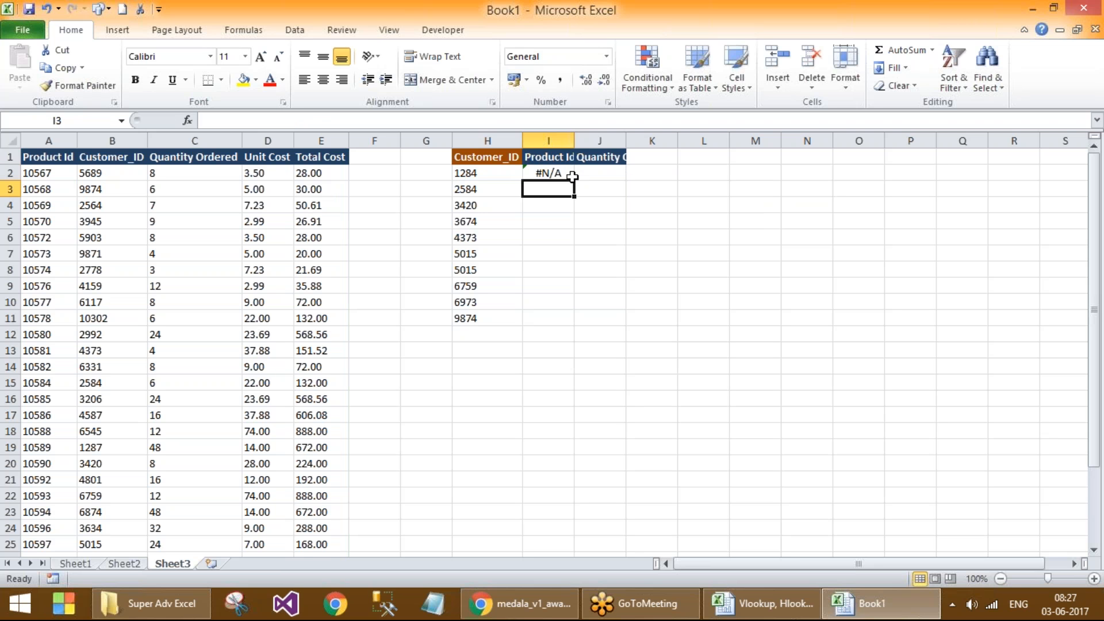
Step: Examine the -1 column index in the I2 formula against the Customer_ID and Product Id columns
left_click(547, 172)
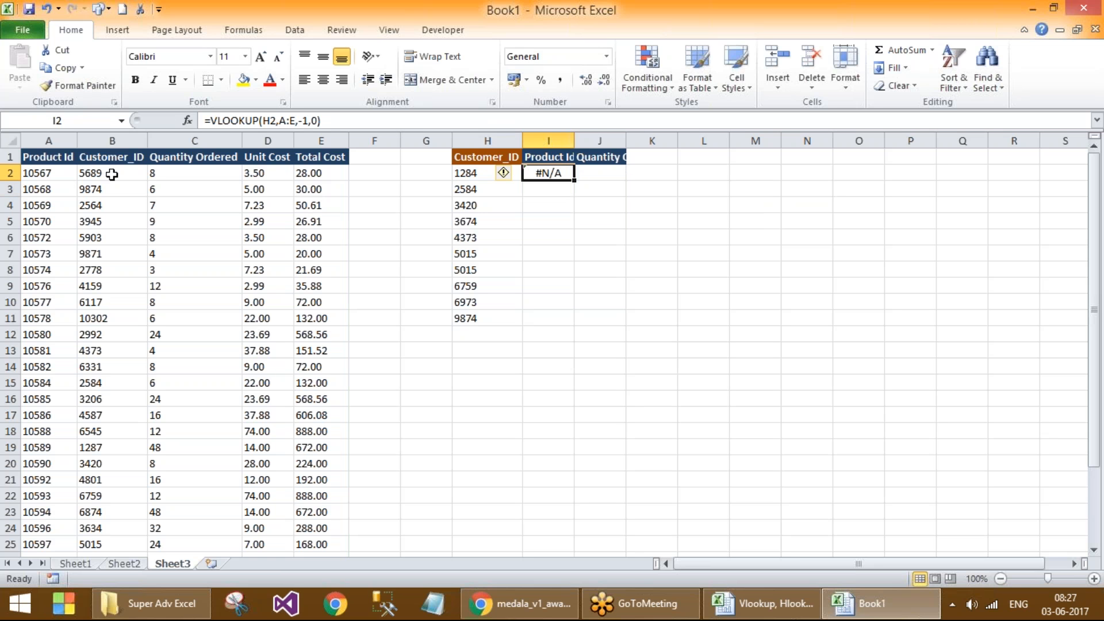
left_click(110, 132)
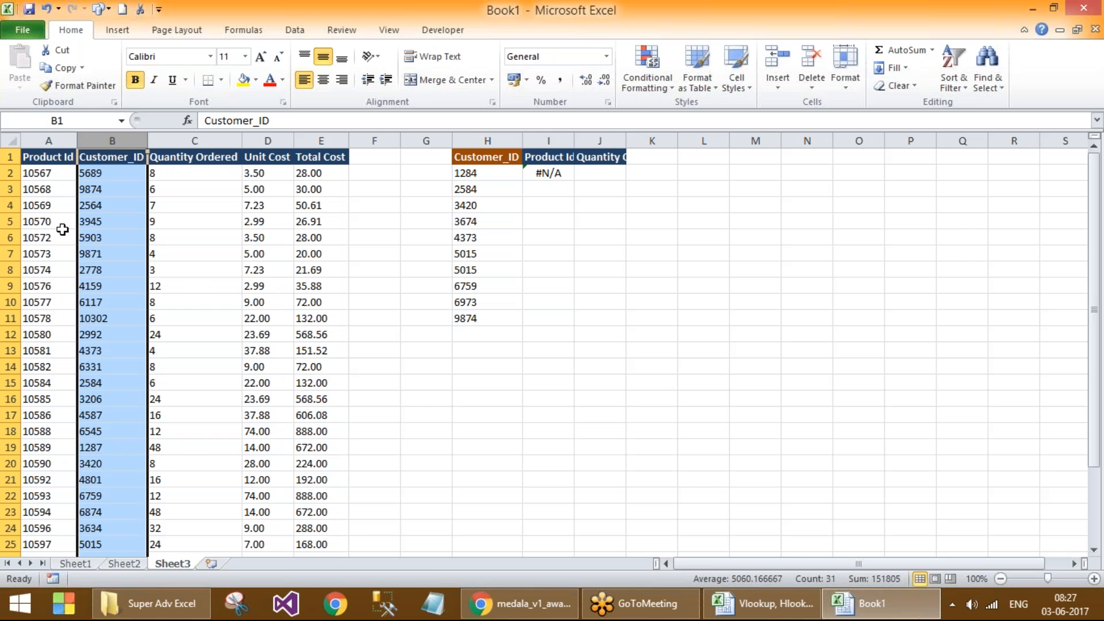
left_click(36, 172)
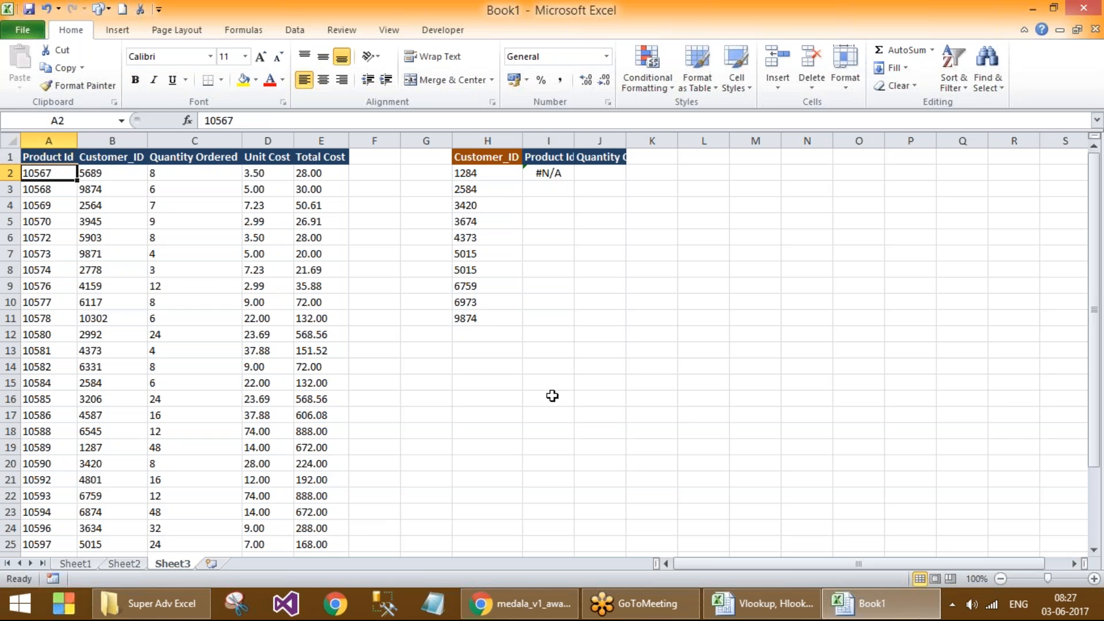
left_click(549, 174)
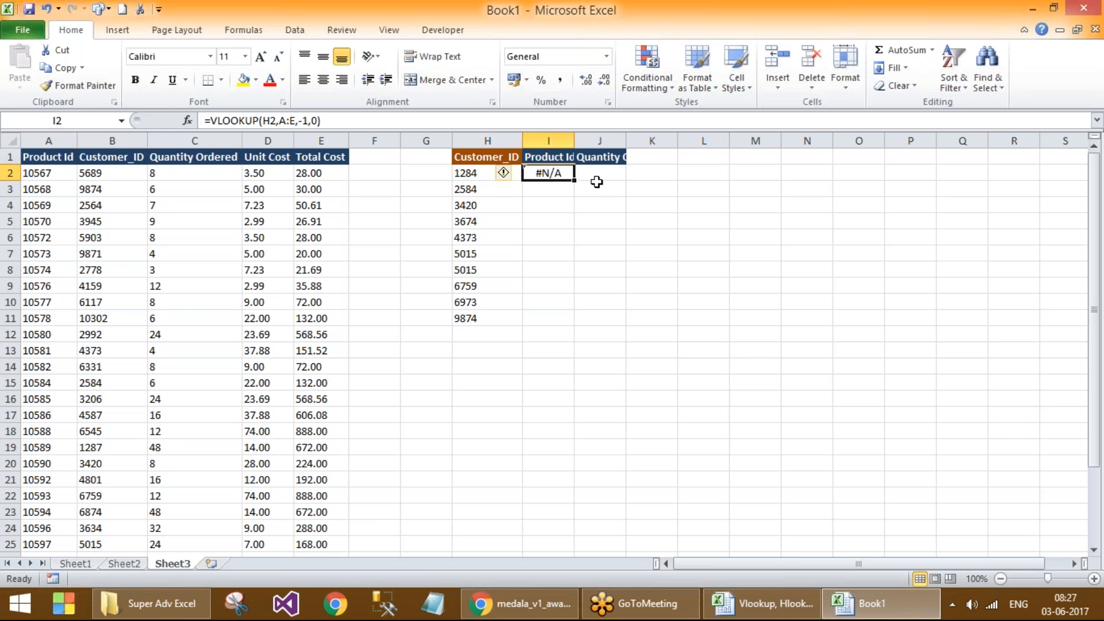
double_click(303, 121)
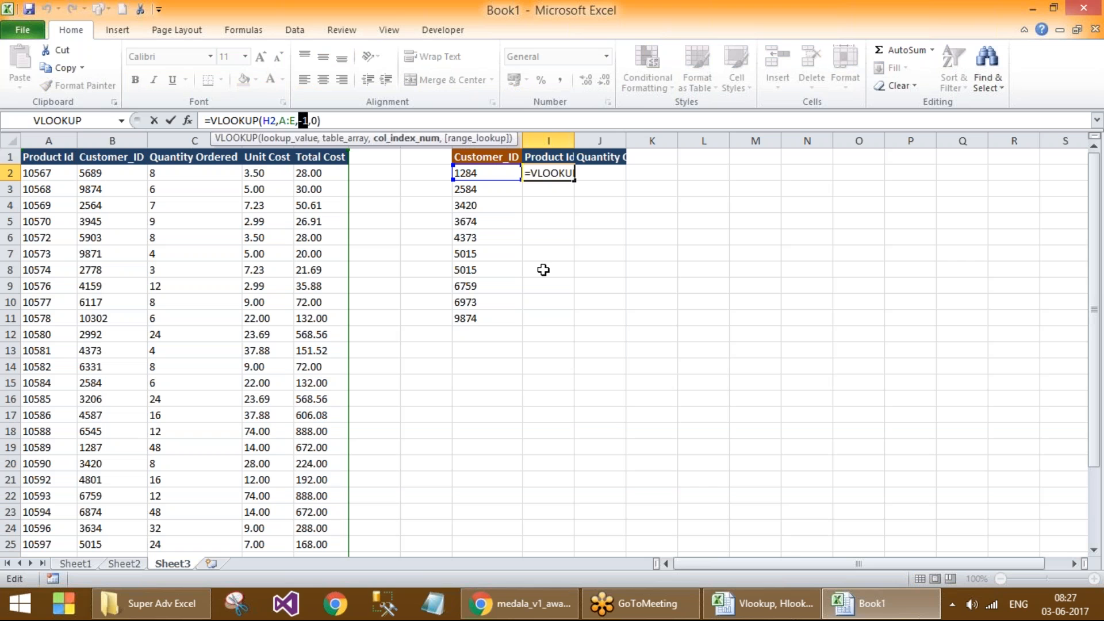
key("Escape")
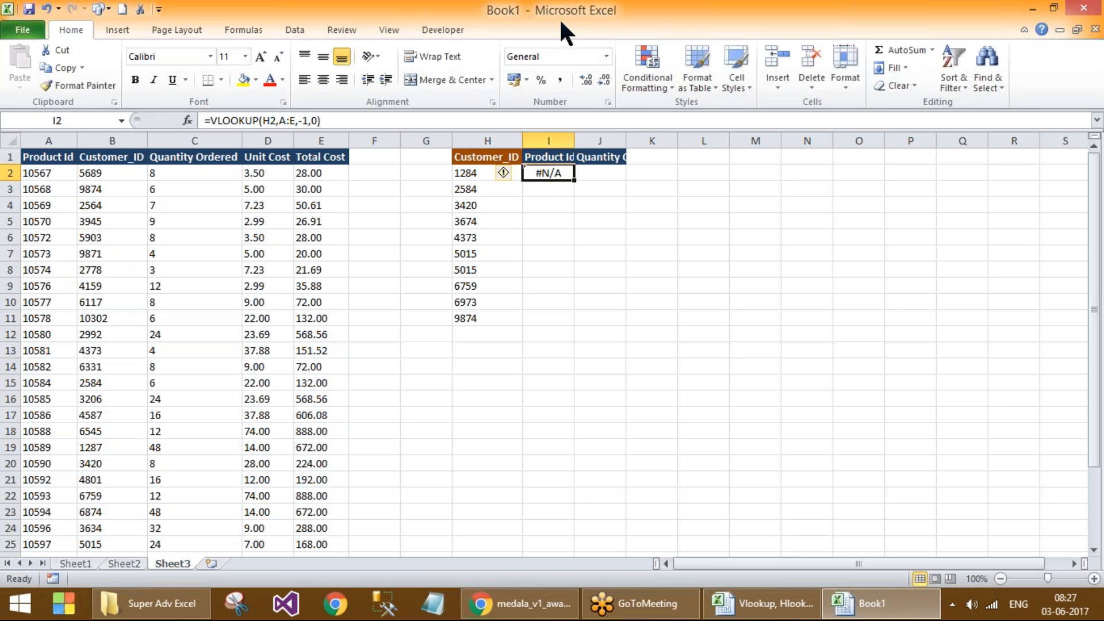
left_click(558, 17)
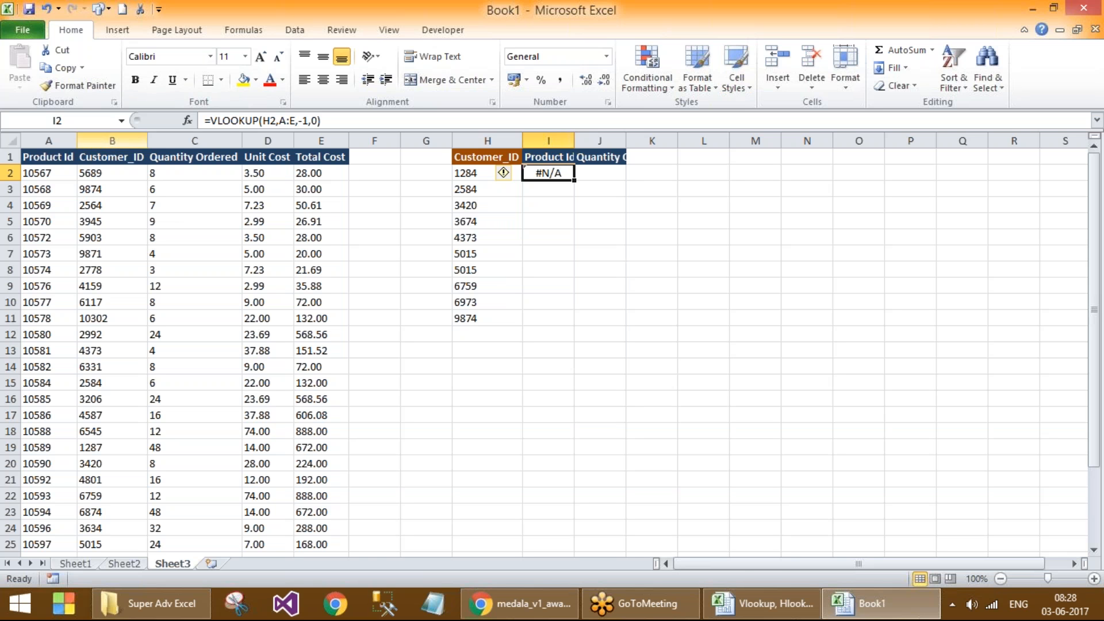
Step: Copy the Customer_ID column B on Sheet3 and insert the copy before the Product Id column
left_click(102, 138)
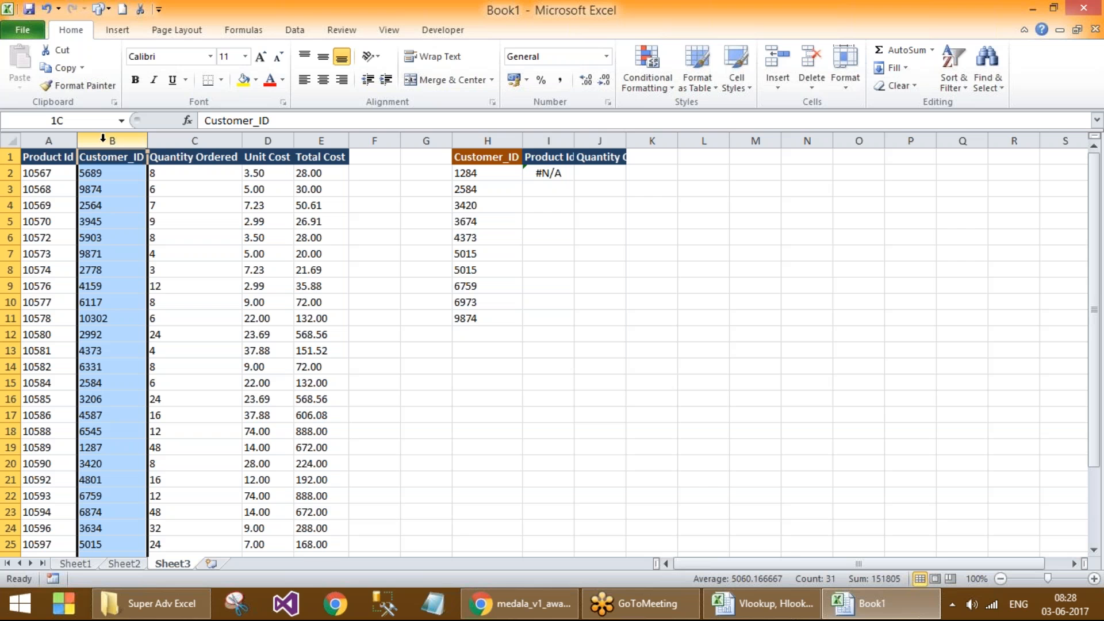
right_click(122, 145)
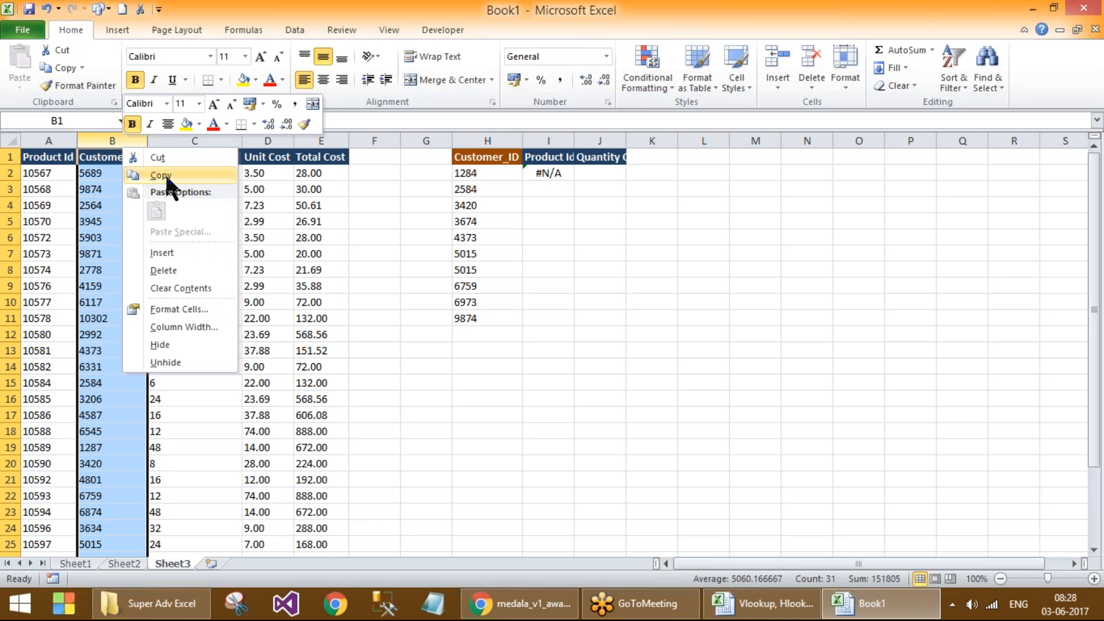
left_click(164, 173)
right_click(38, 141)
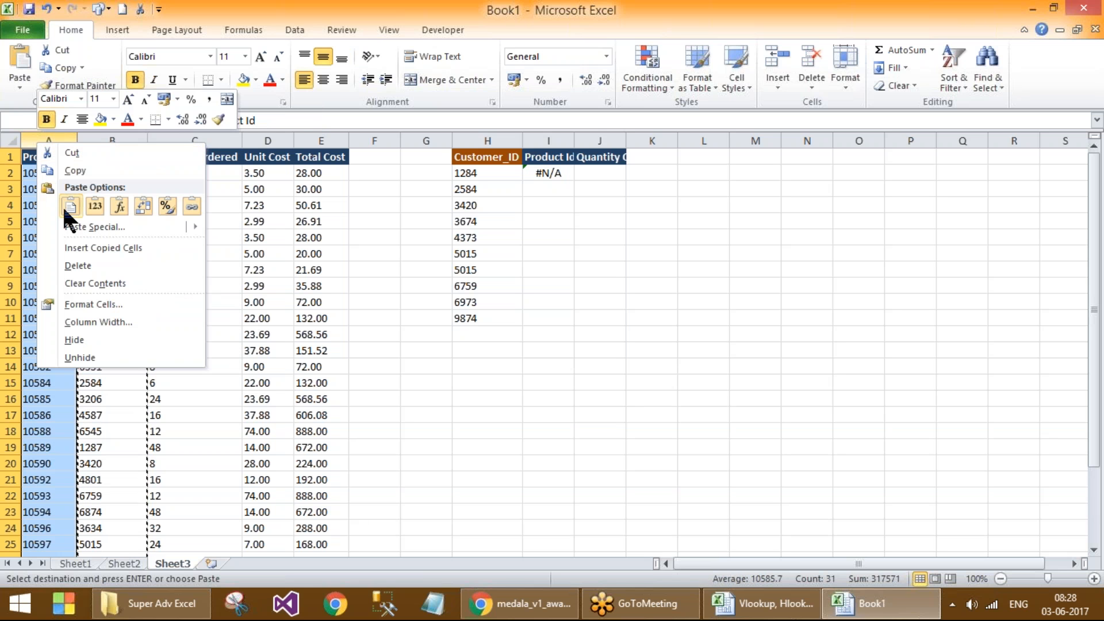
left_click(73, 249)
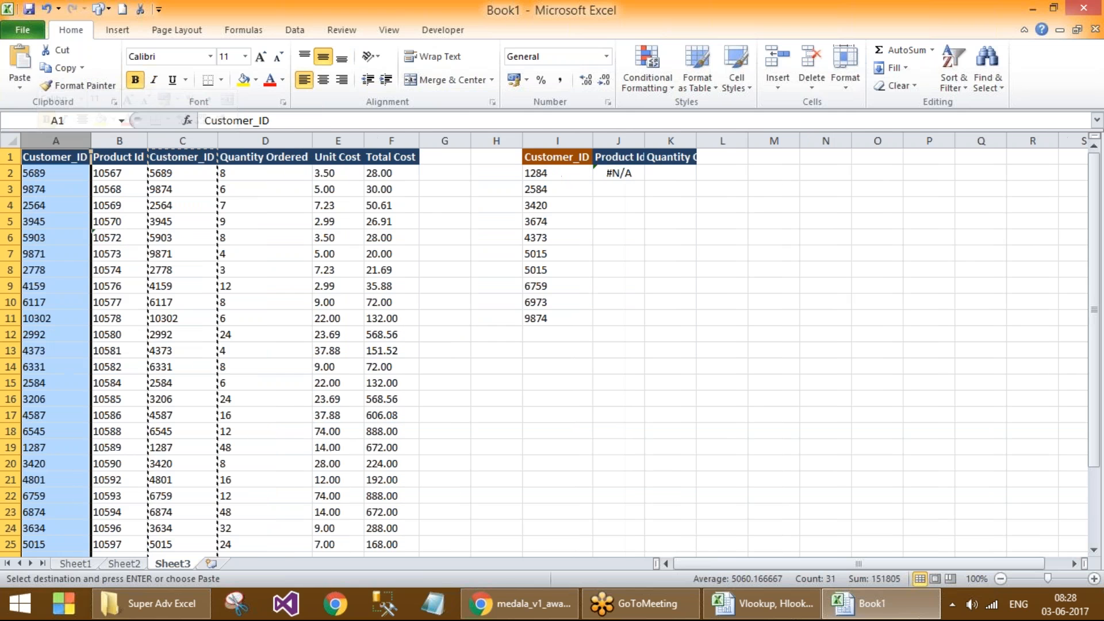
Step: Replace the formula in J2 with =VLOOKUP(I2,A:F,2,0) to look up the Product Id
left_click(608, 172)
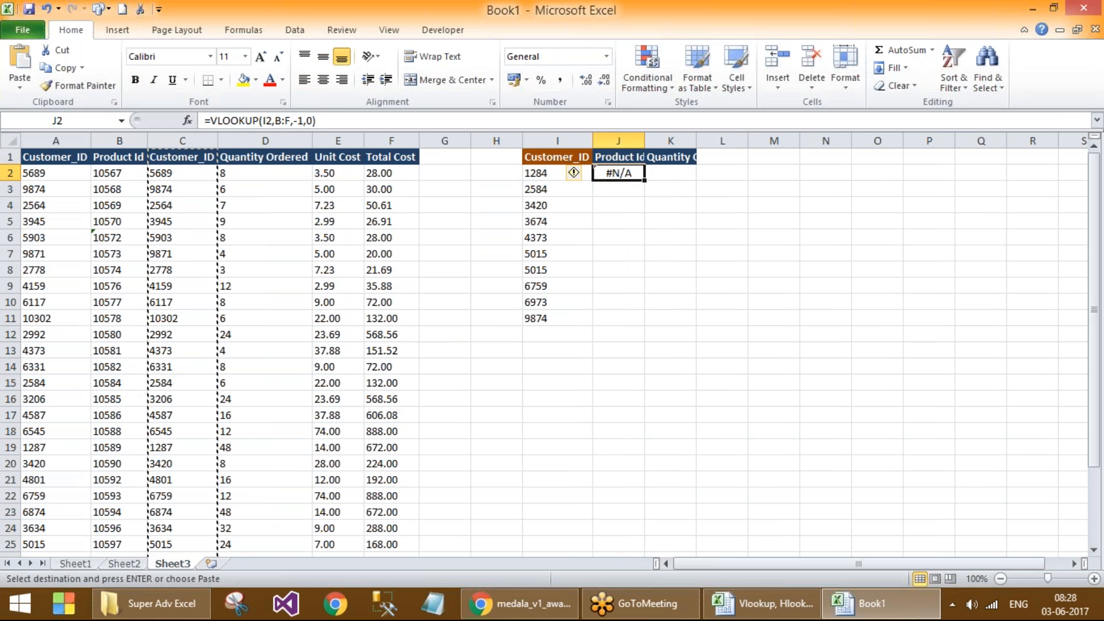
type("=vlookup(")
left_click(548, 174)
type(",")
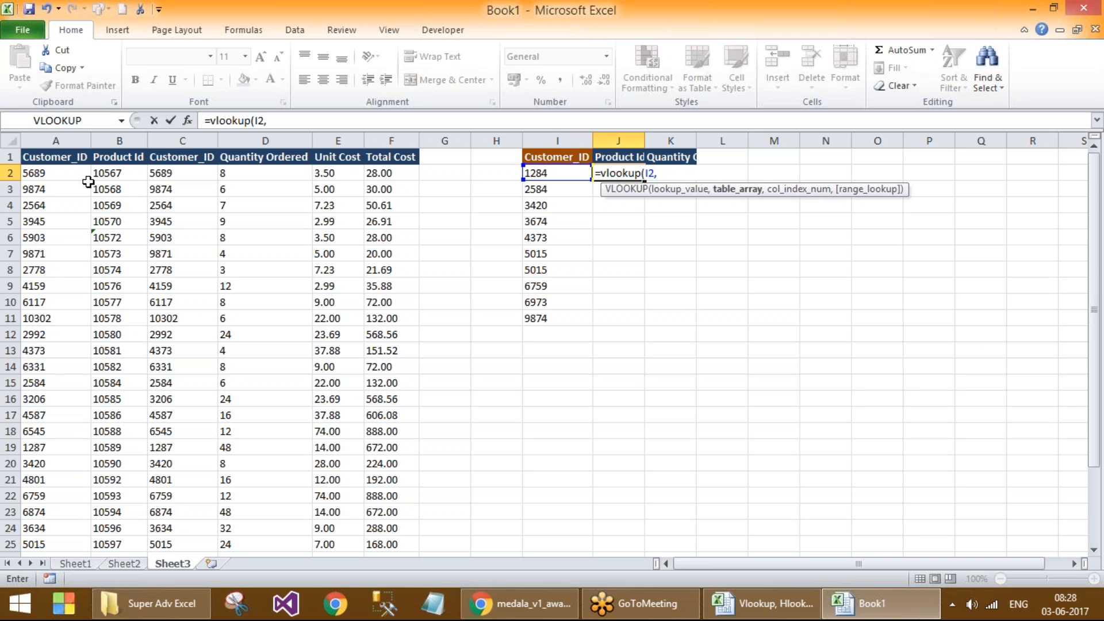
left_click(53, 135)
left_click_drag(52, 132, 385, 132)
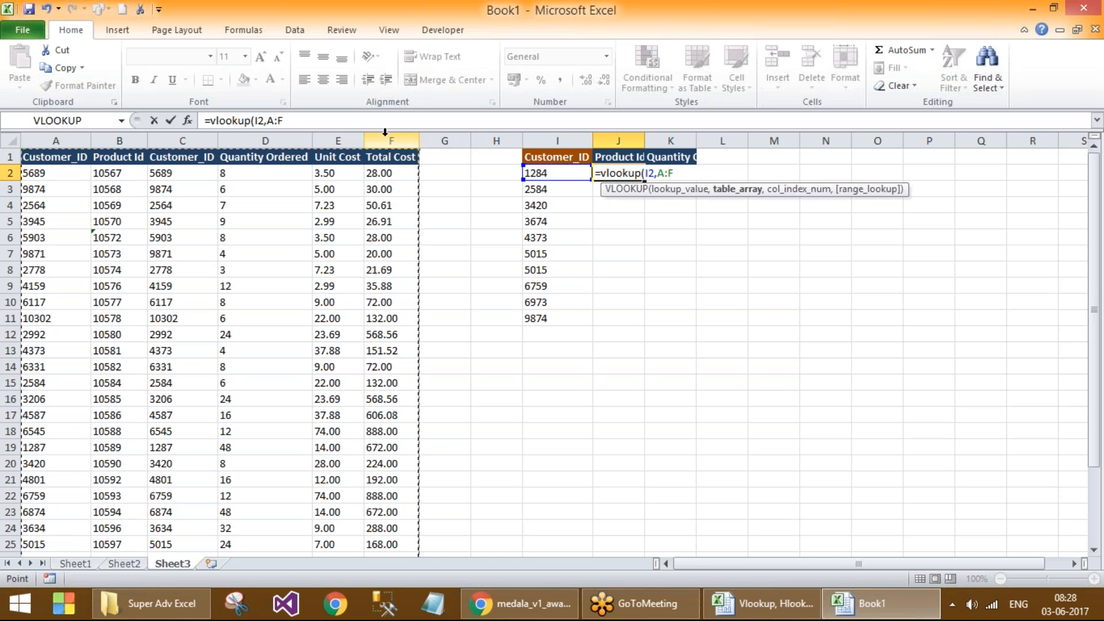
type(",")
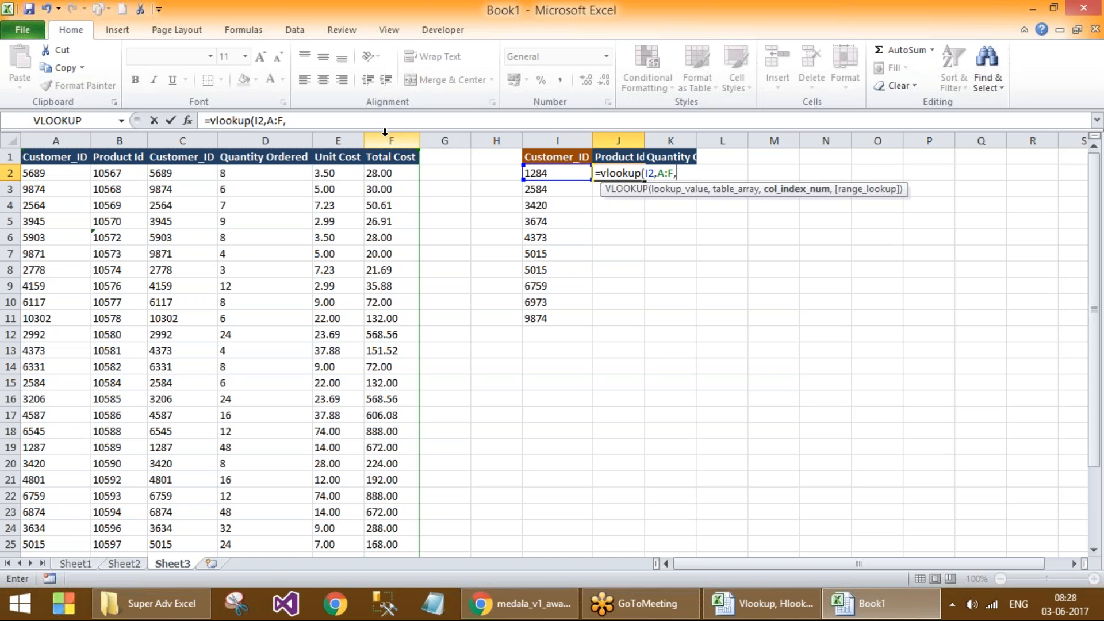
type("2,0")
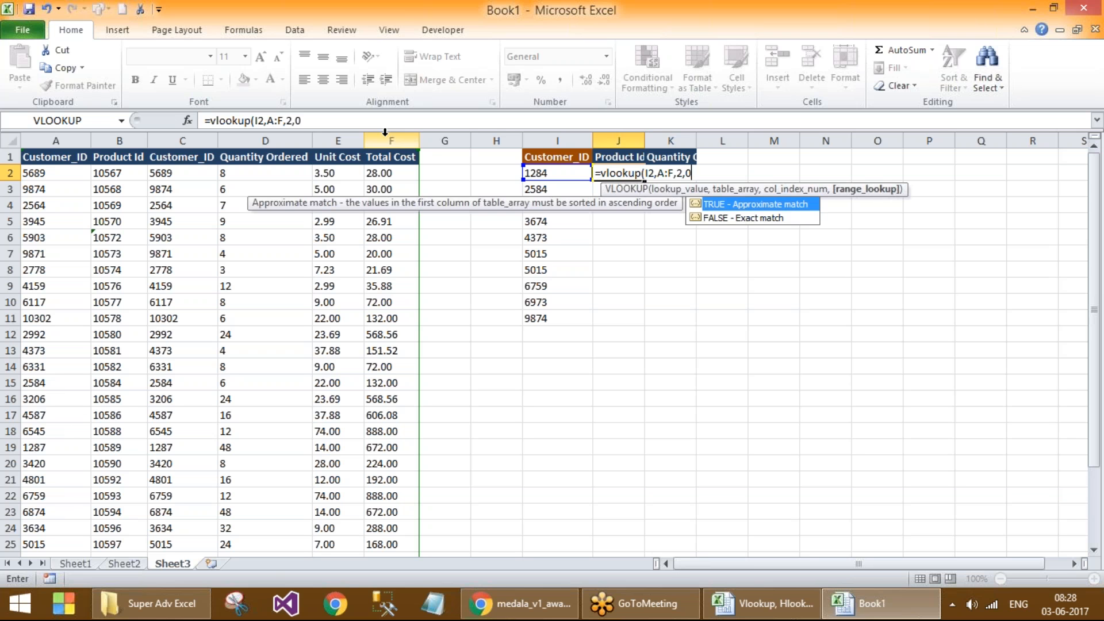
key("Return")
Step: Fill the Product Id lookup formula from J2 down to J11
left_click(629, 173)
left_click_drag(645, 180, 645, 325)
left_click(670, 172)
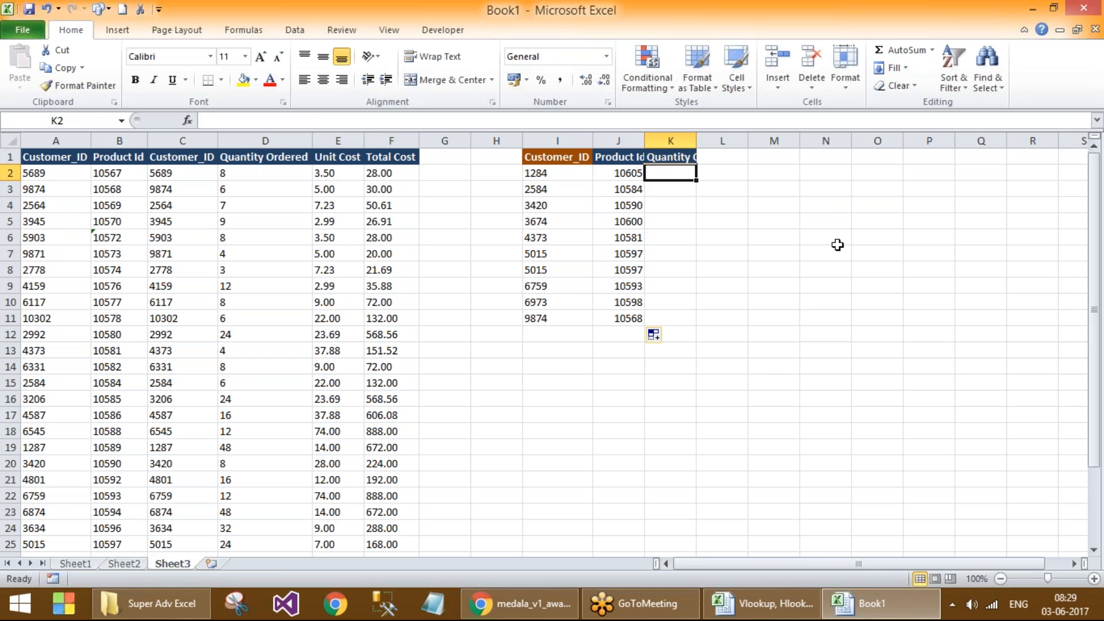
Step: Enter =VLOOKUP(I2,A:F,4,0) in K2 to look up the Quantity Ordered and fill it down to K11
type("=vl")
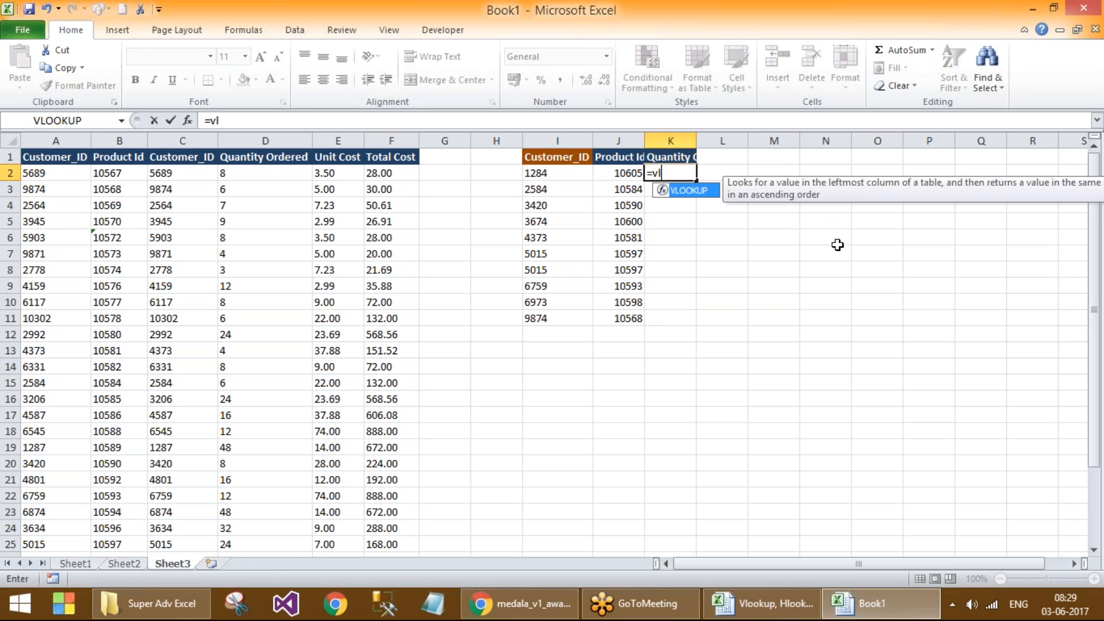
type("ookup(")
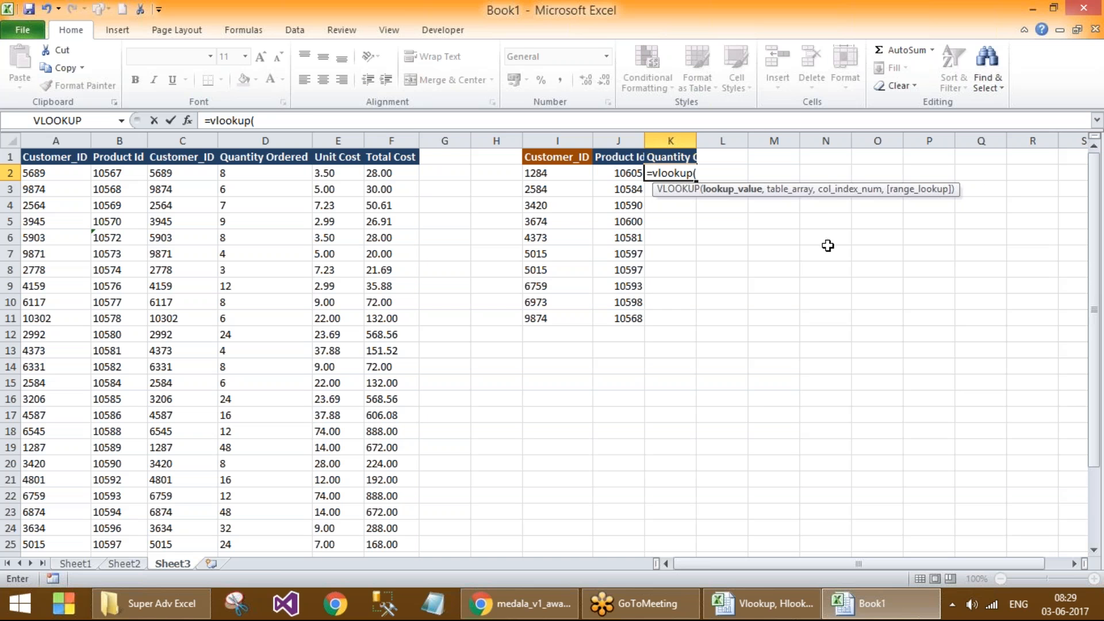
left_click(568, 173)
type(",")
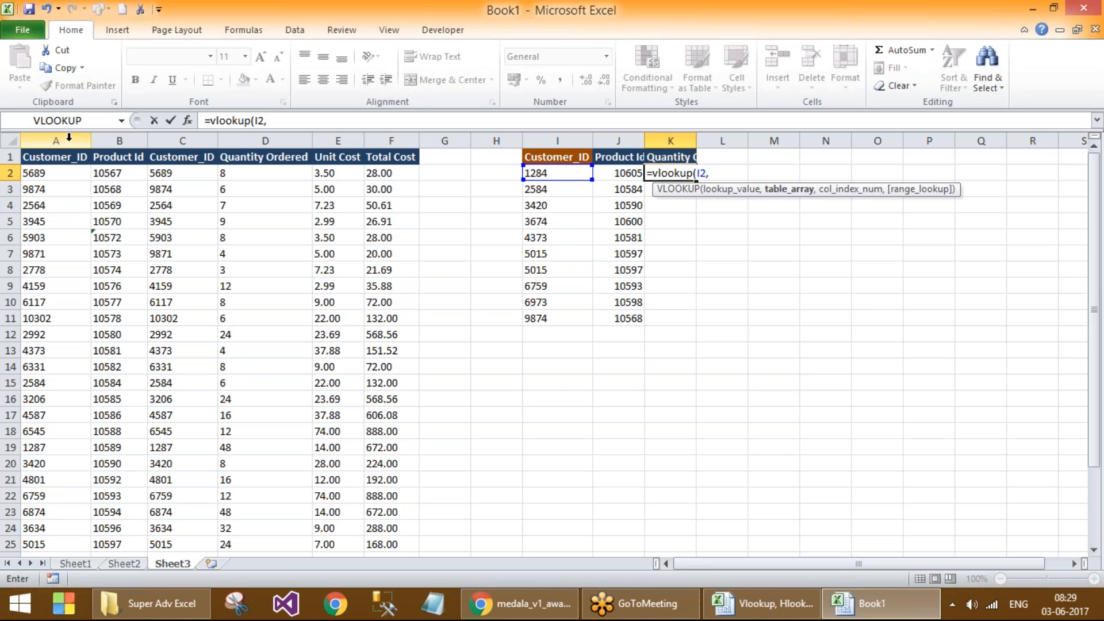
left_click_drag(59, 137, 384, 136)
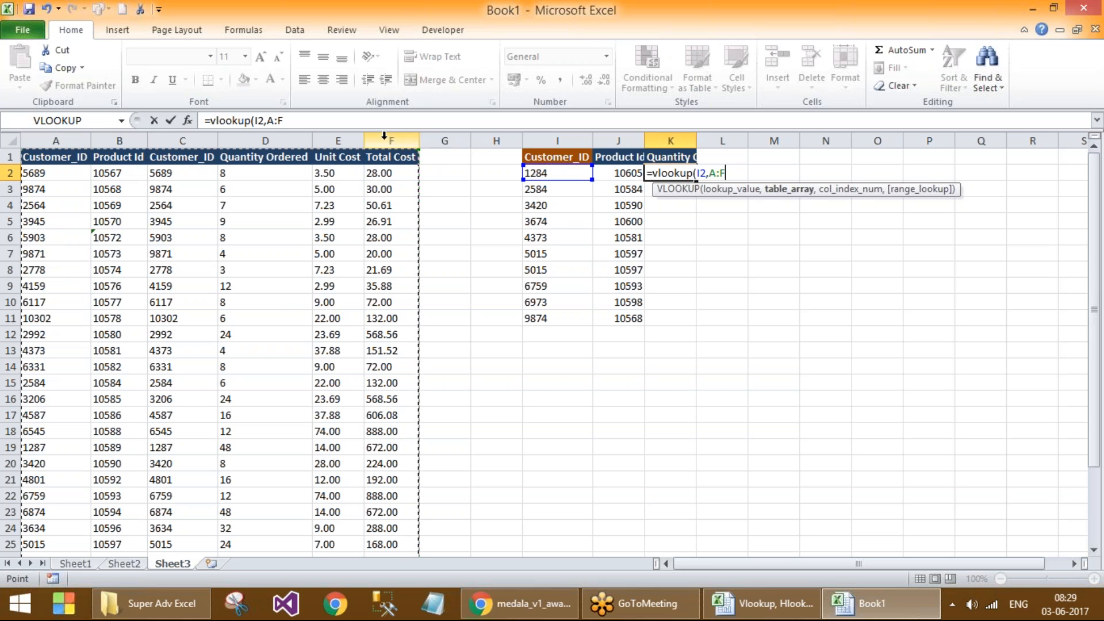
type(",")
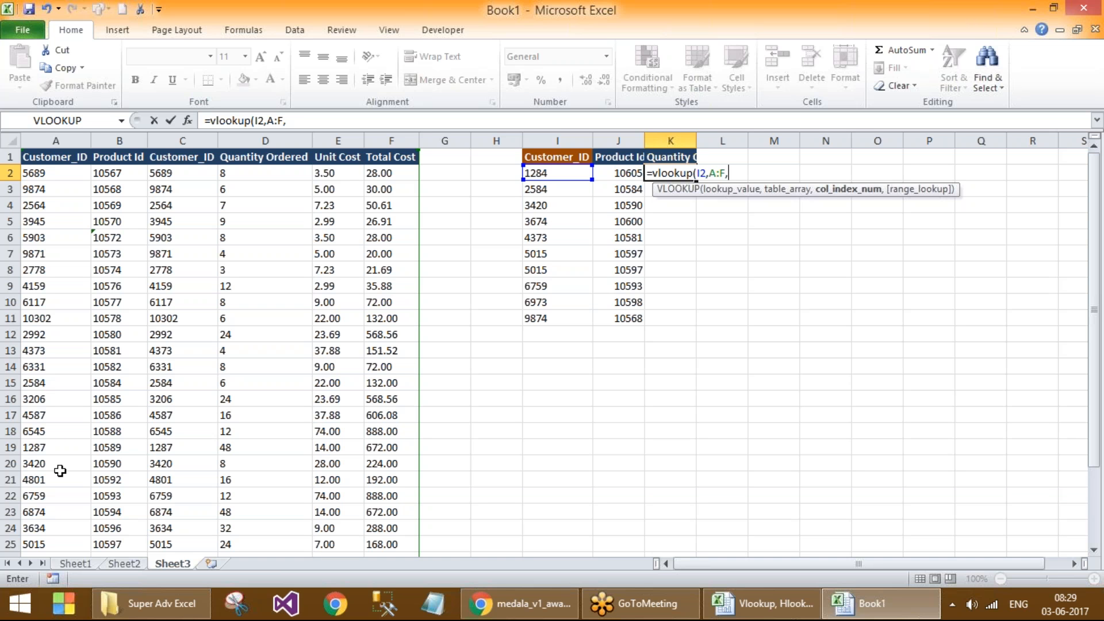
type("4,0")
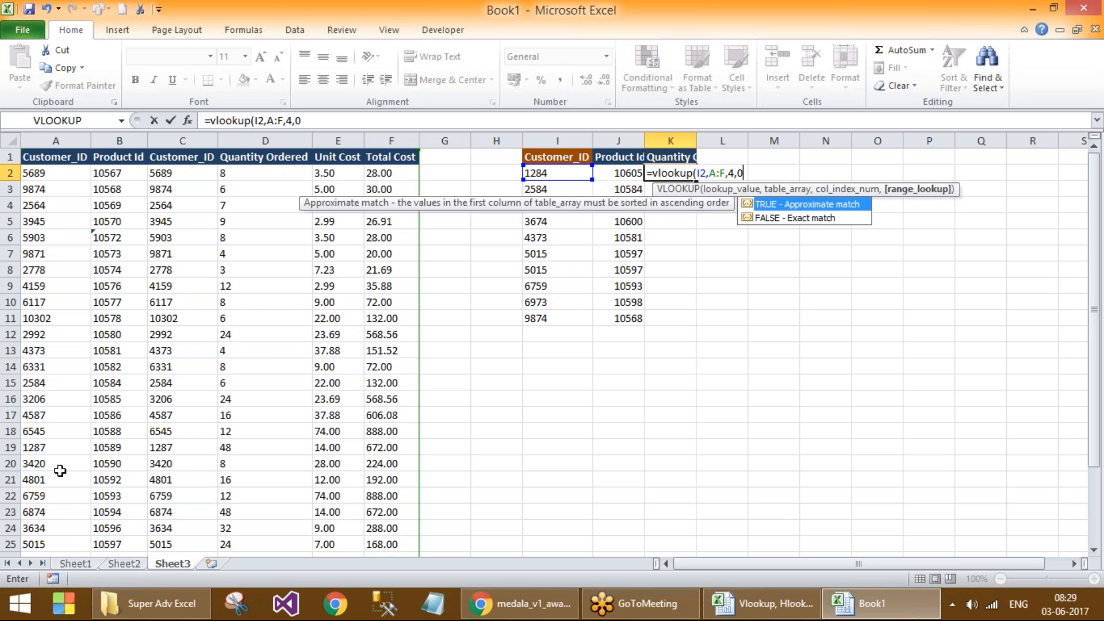
type(")")
key("Return")
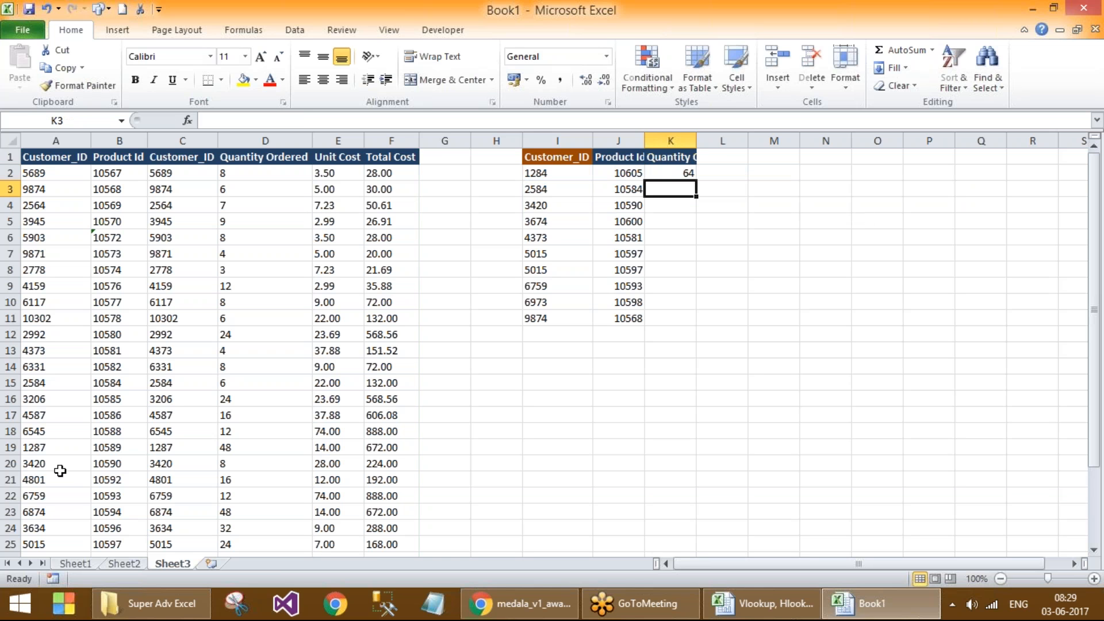
left_click(674, 169)
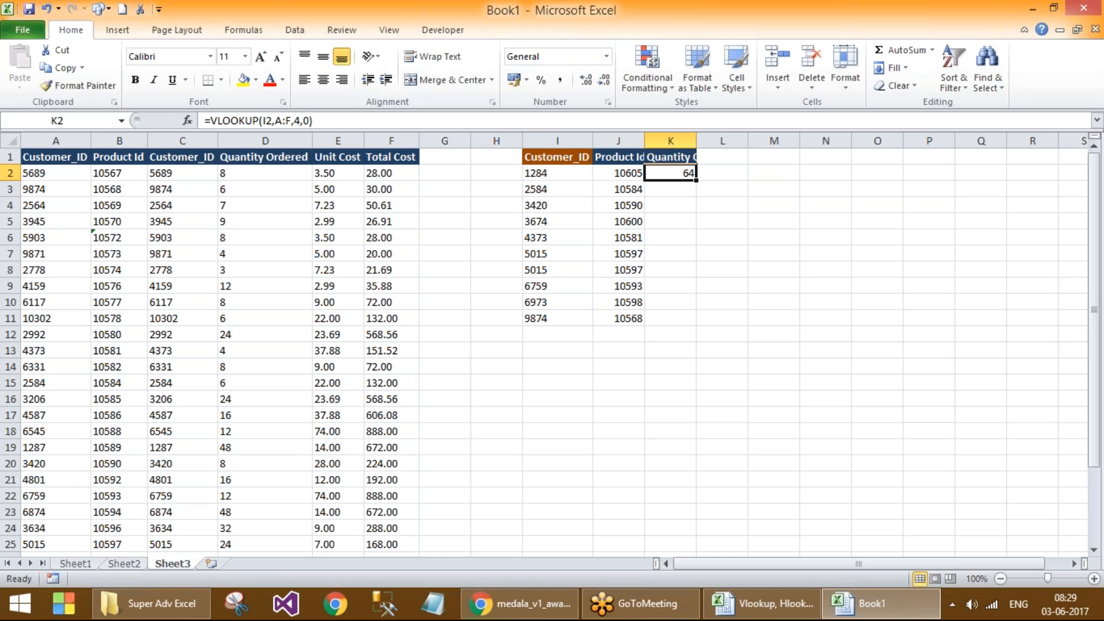
double_click(695, 180)
Step: Review the Product Id lookup formula in J2 and the Customer_ID column A that it searches
left_click(619, 172)
double_click(620, 171)
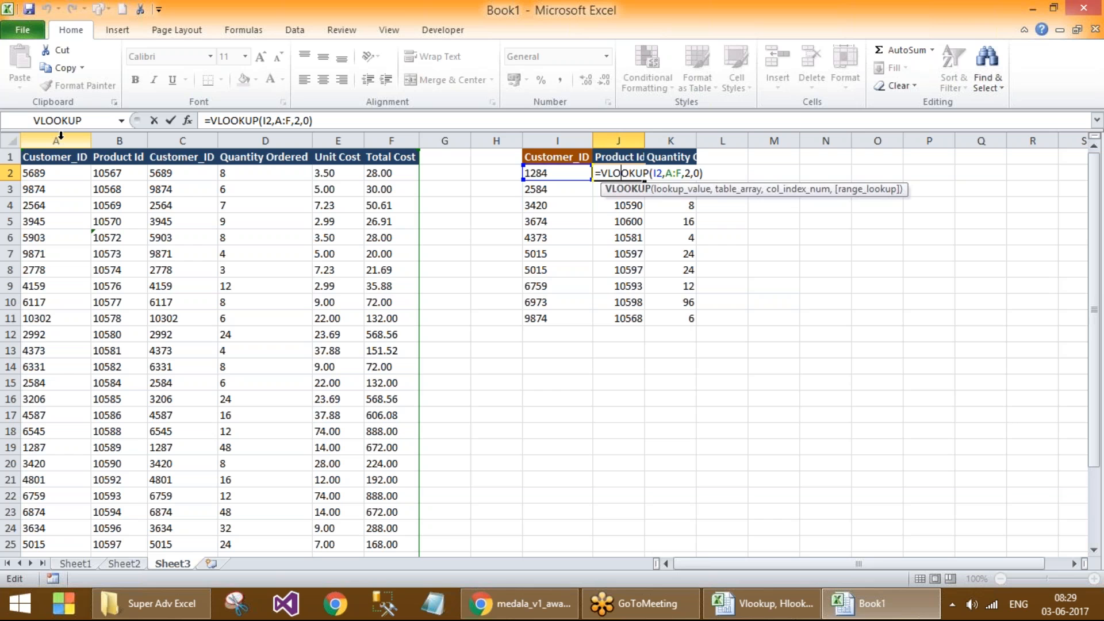
key("ctrl+Return")
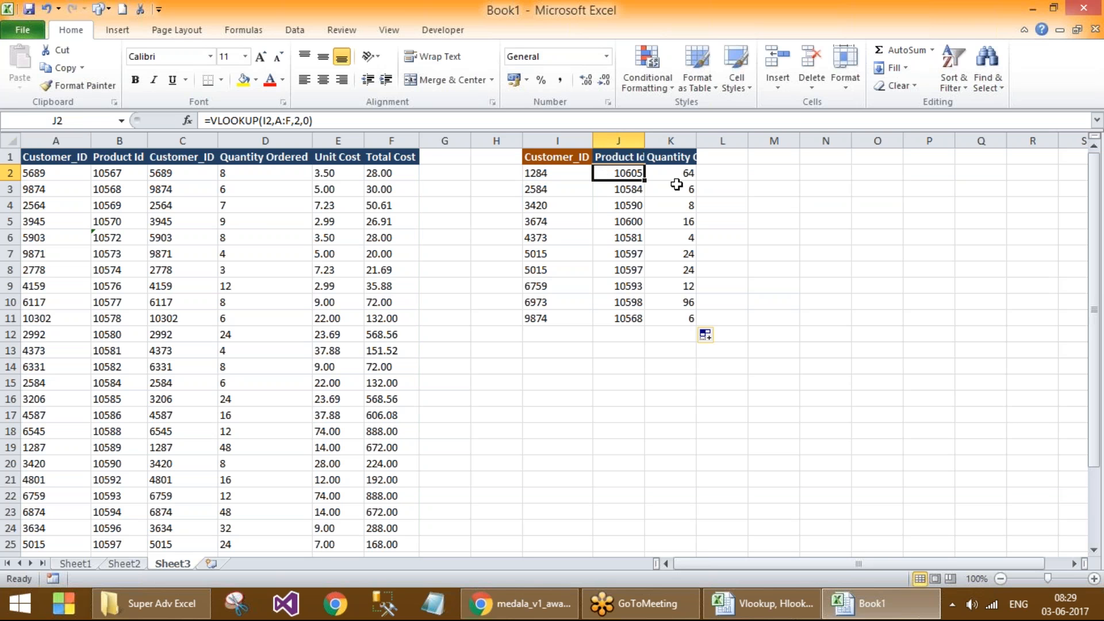
left_click(68, 142)
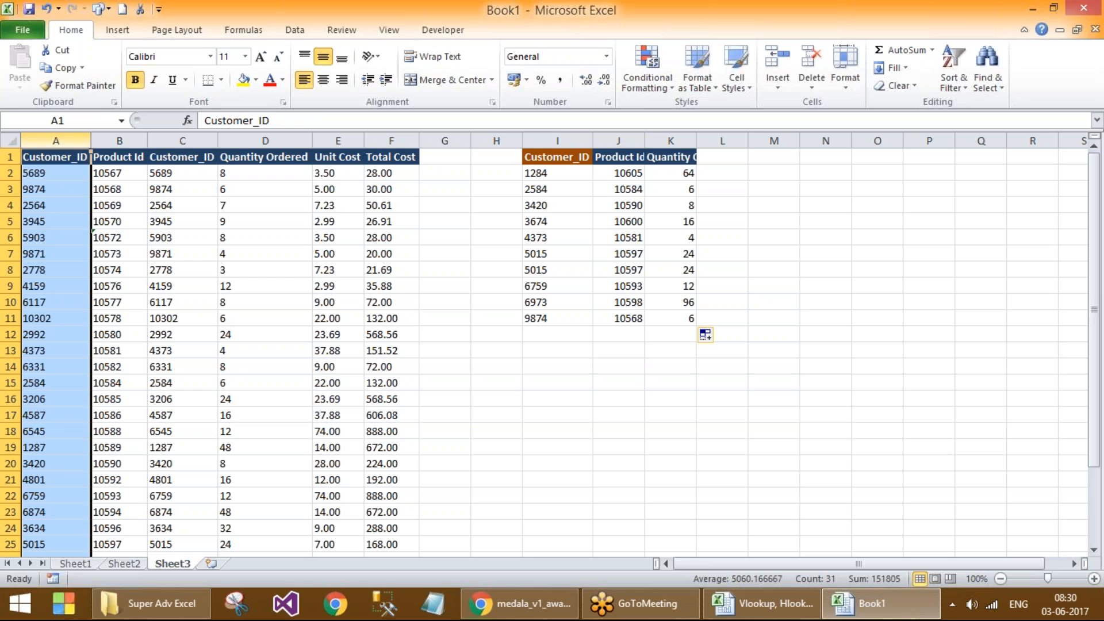
left_click(603, 185)
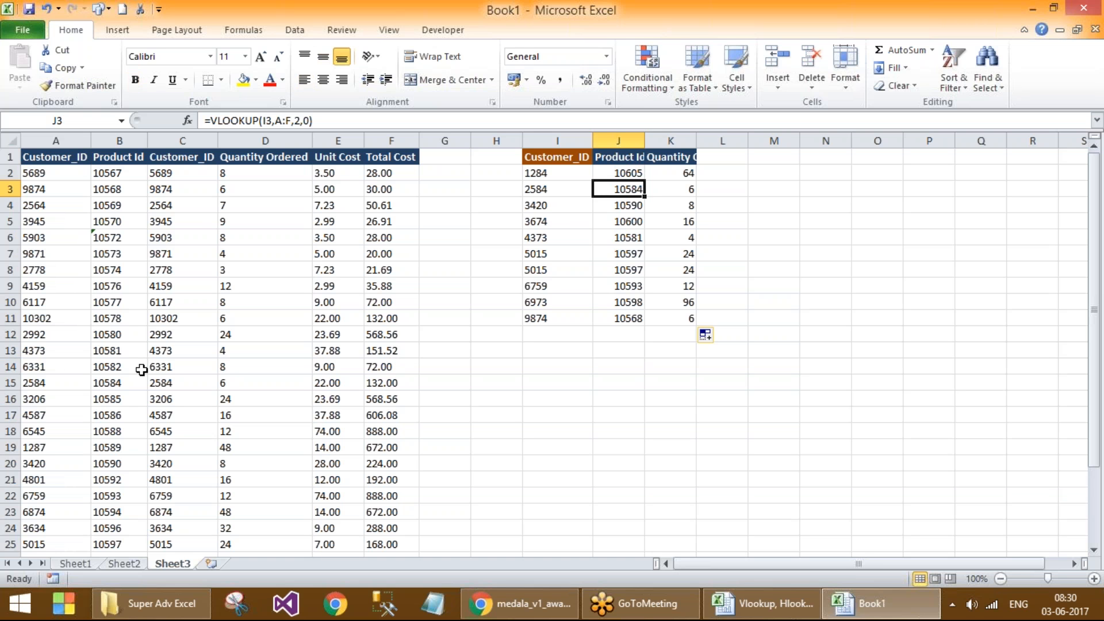
Step: Copy the order table A1:F31 and paste it transposed at A1 of a new sheet, fitting column A to its contents
left_click_drag(34, 156, 403, 350)
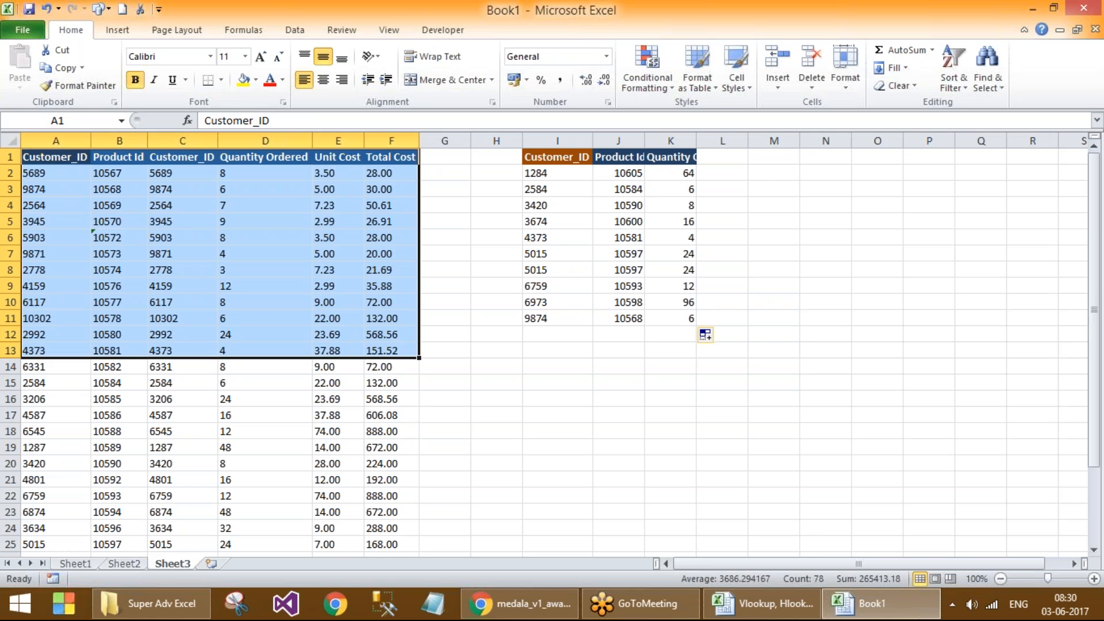
key("ctrl+shift+Down")
key("ctrl+c")
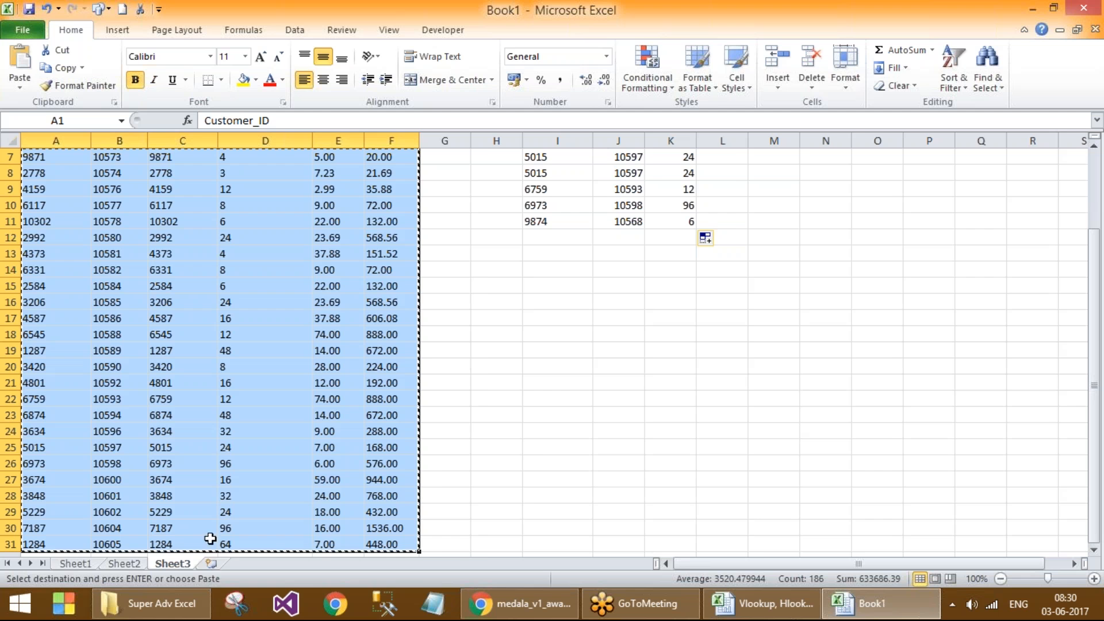
left_click(211, 563)
right_click(47, 157)
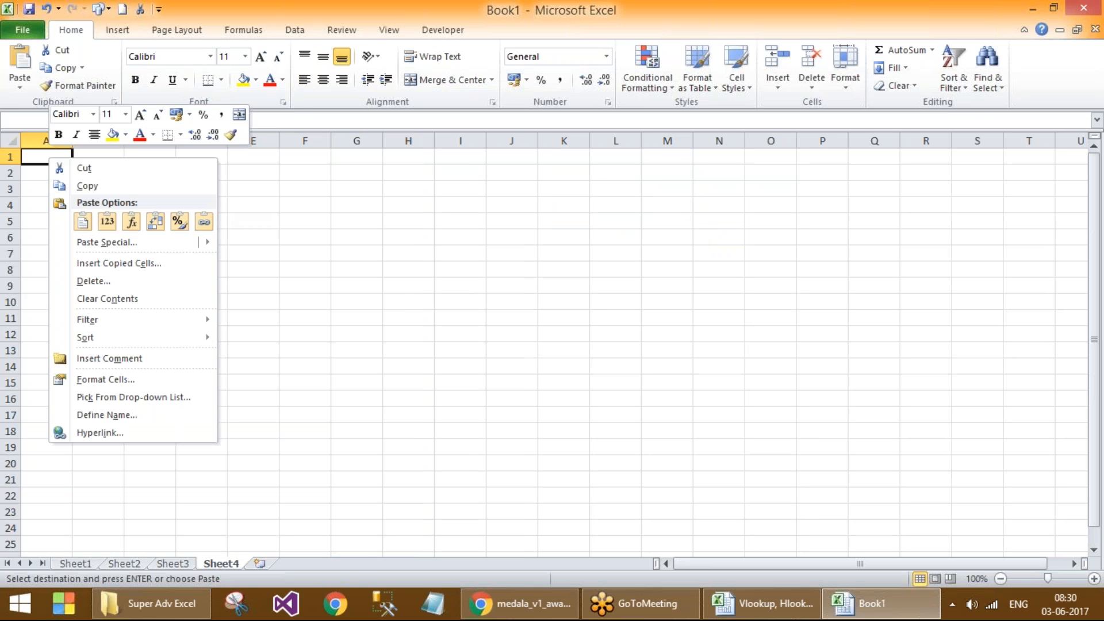
left_click(105, 241)
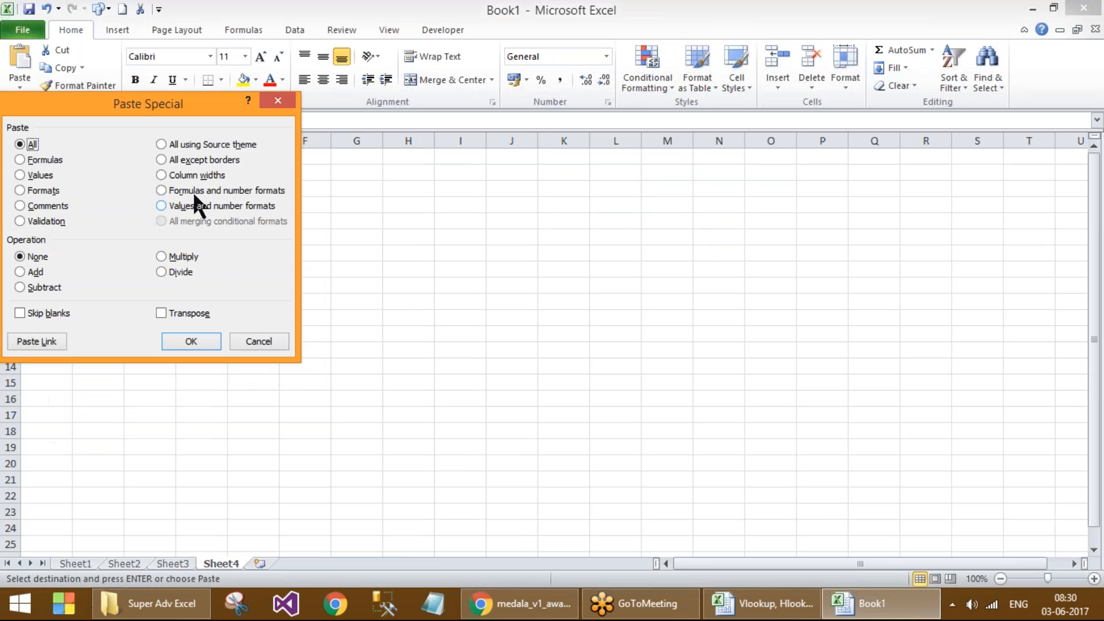
left_click(166, 311)
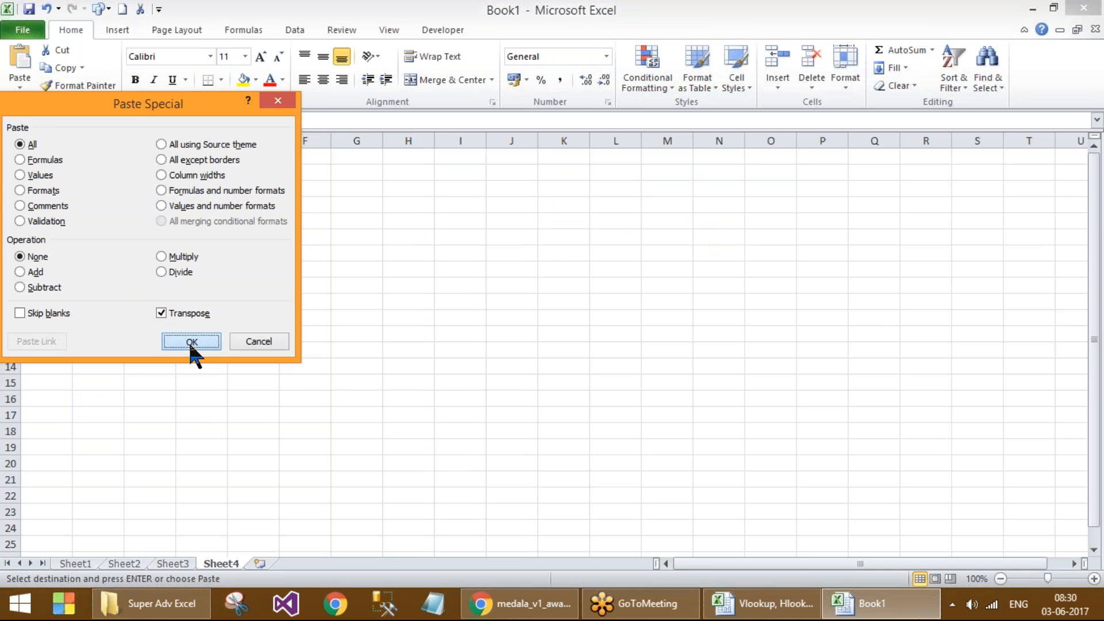
left_click(191, 341)
double_click(72, 140)
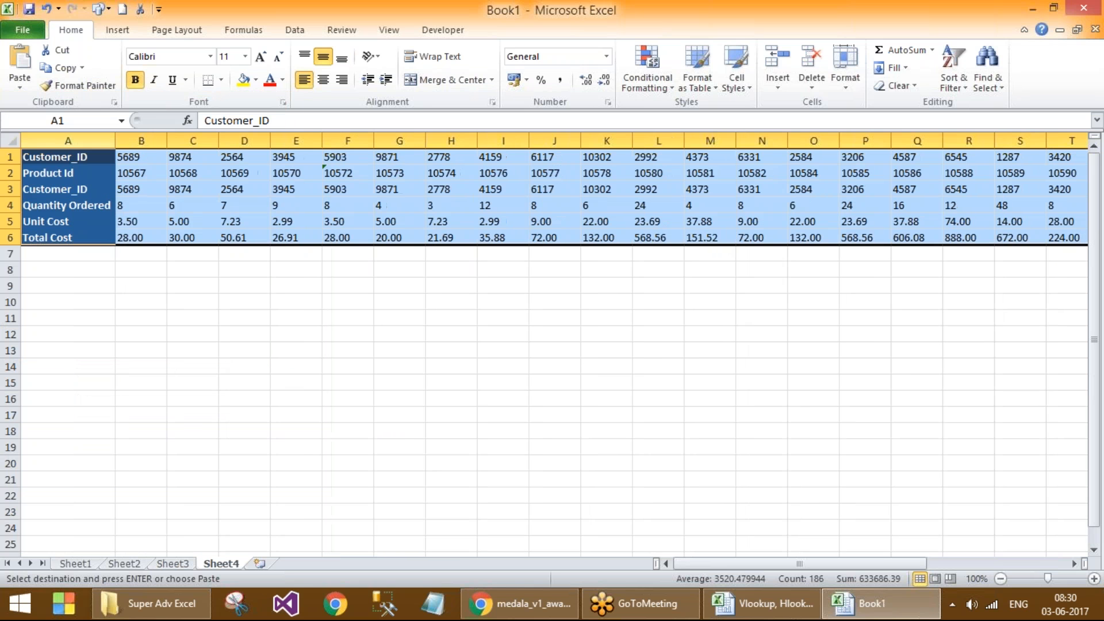
Step: Examine the Customer_ID, Product Id and Quantity Ordered rows of the transposed table
left_click(153, 271)
left_click_drag(59, 157, 776, 156)
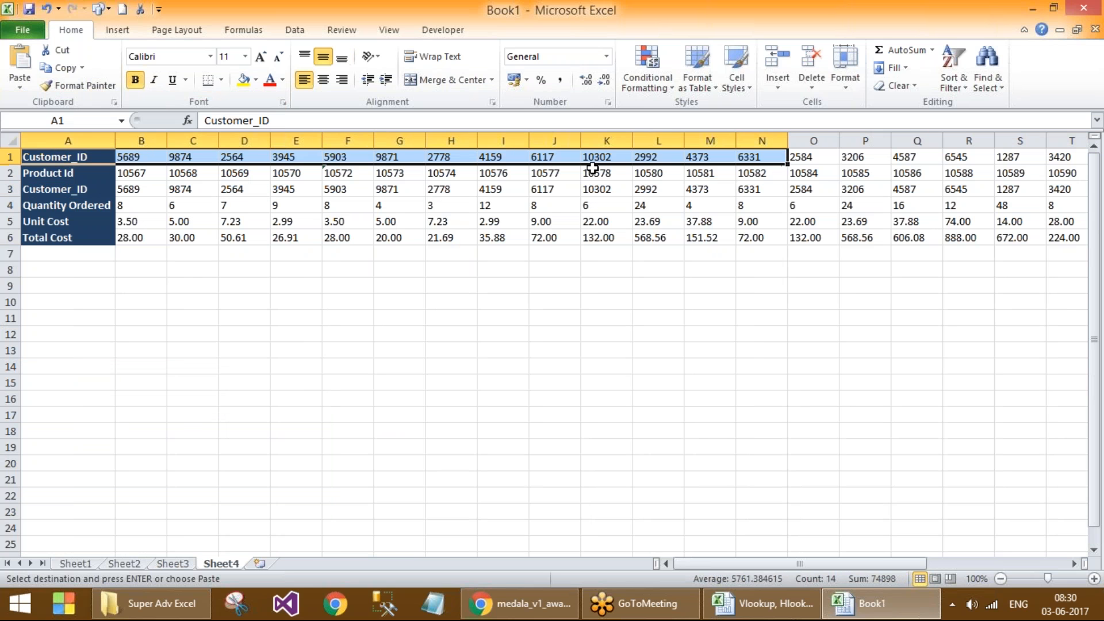
left_click(100, 156)
left_click(92, 173)
left_click(81, 205)
left_click_drag(129, 172, 606, 172)
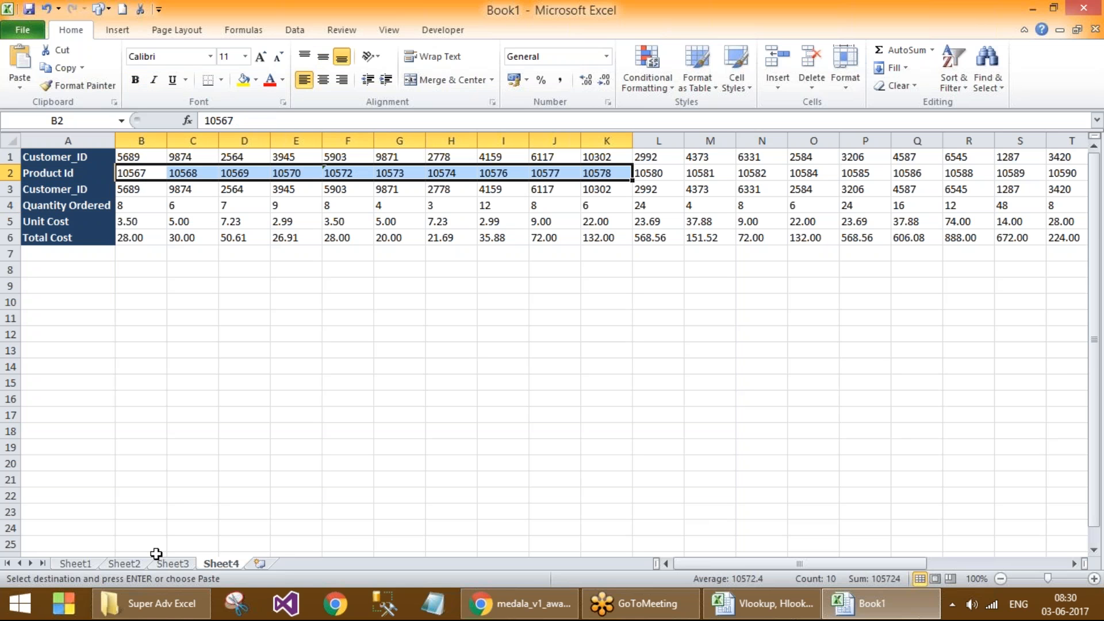
Step: Copy the lookup table I1:K11 from Sheet3 and paste it at A12 on Sheet4
left_click(173, 563)
scroll(572, 248, "up", 2)
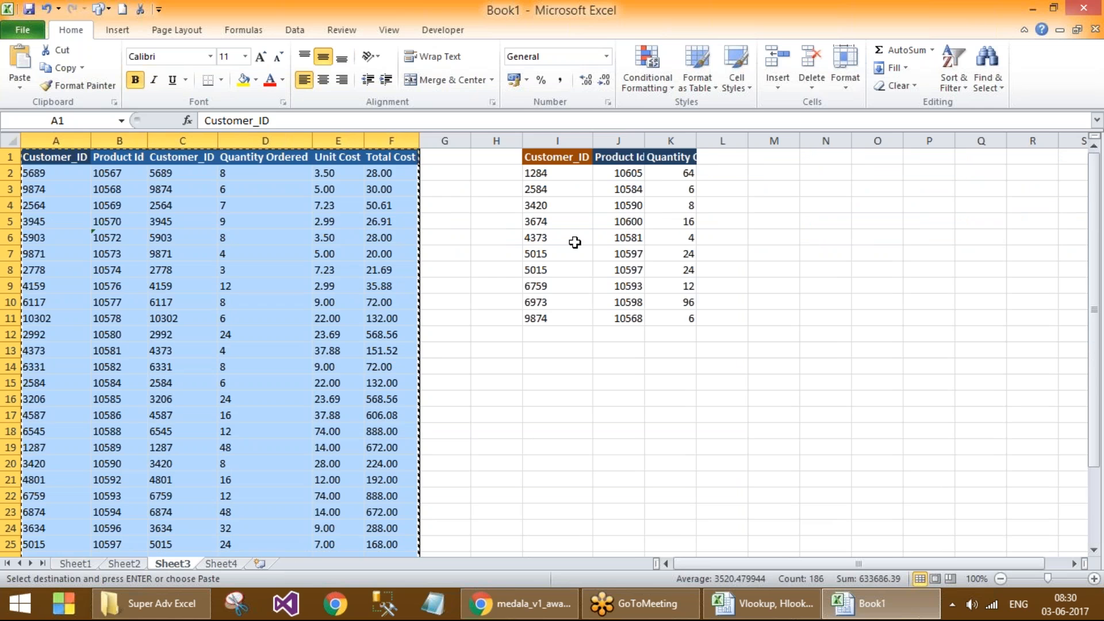
left_click_drag(564, 156, 658, 311)
key("ctrl+c")
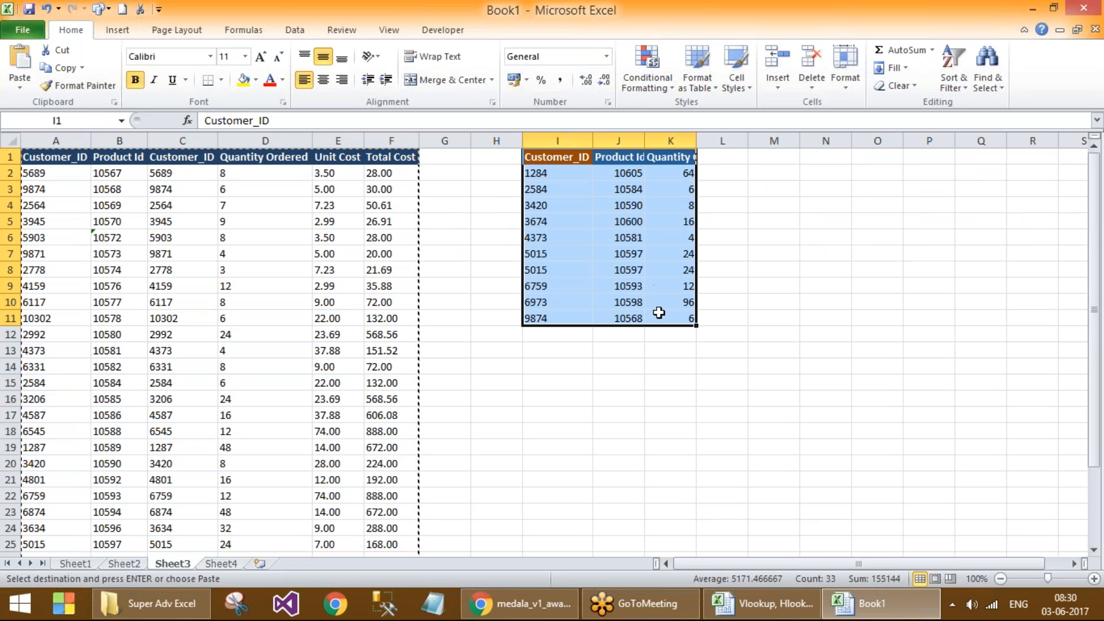
left_click(220, 563)
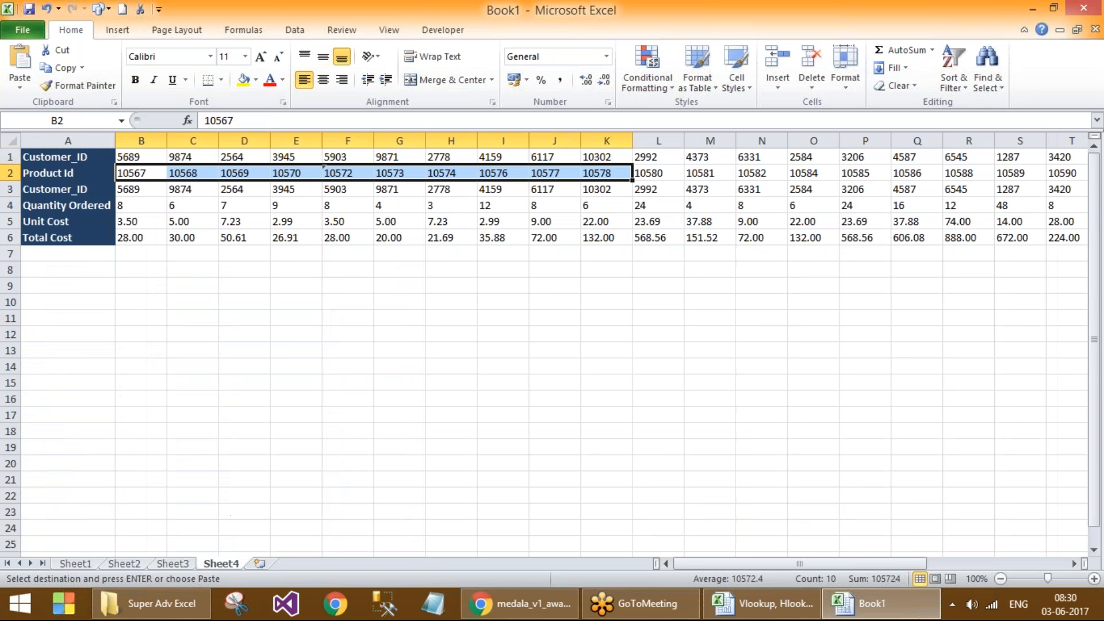
left_click(67, 334)
key("ctrl+v")
Step: Clear the Product Id and Quantity Ordered results in B13:C22 of the pasted lookup table
left_click_drag(146, 350, 193, 495)
key("Delete")
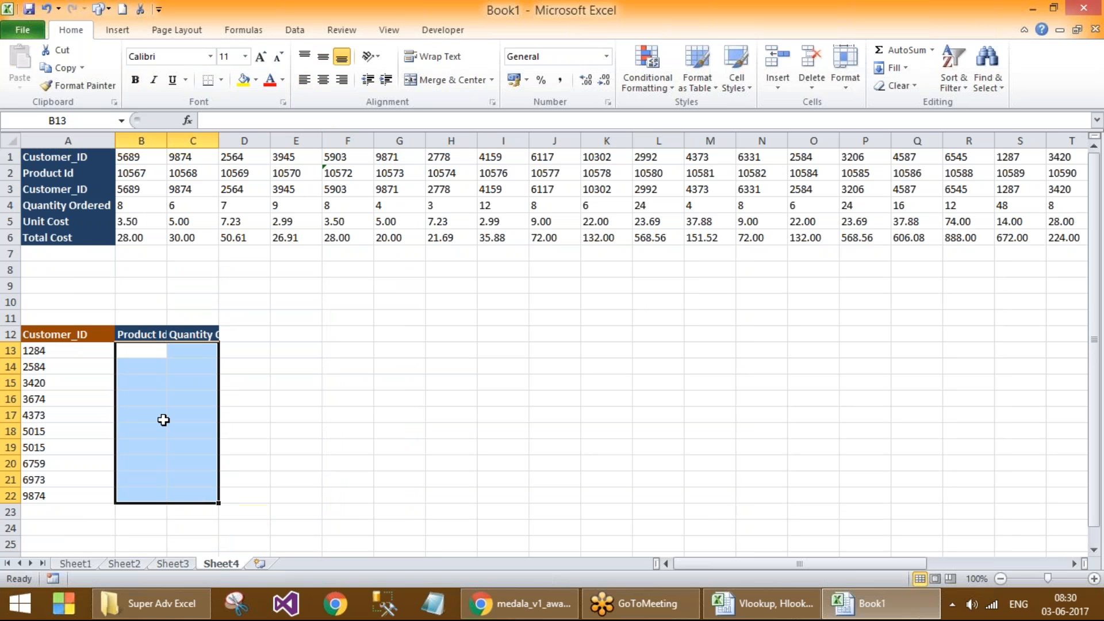
left_click(207, 397)
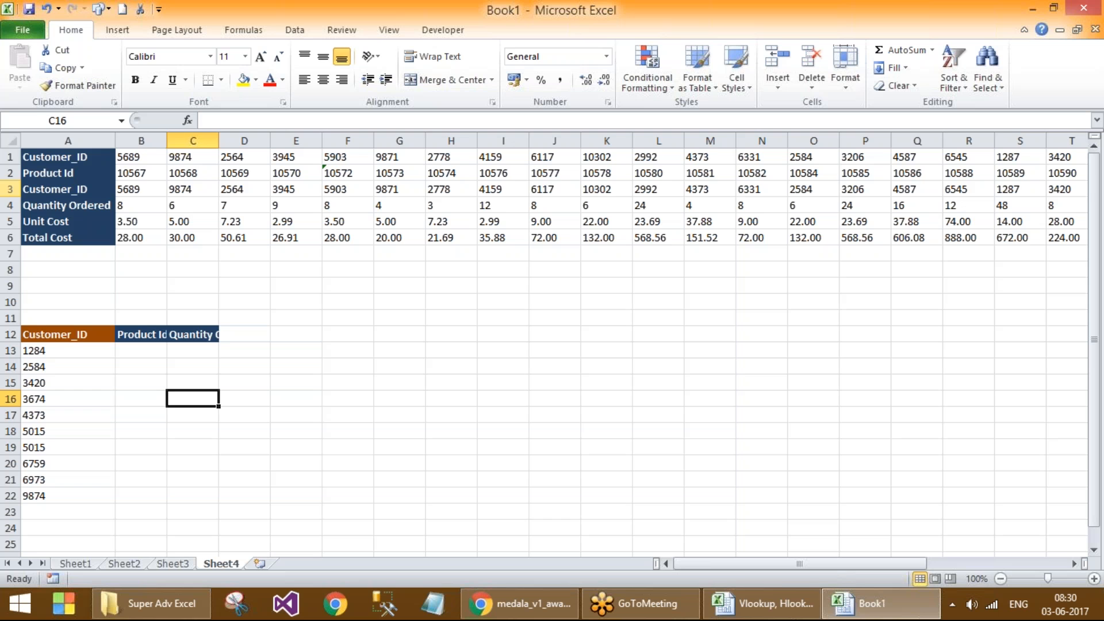
Step: Delete the duplicate Customer_ID row 3 from the transposed table
left_click(10, 189)
right_click(10, 189)
left_click(62, 308)
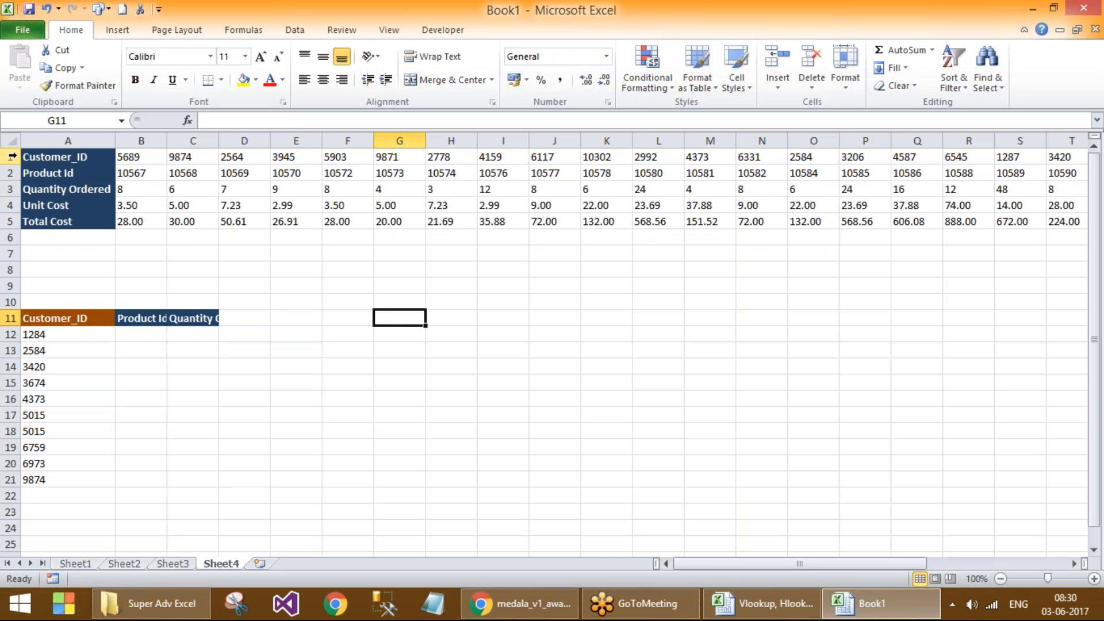
Step: Compare selecting whole columns with selecting whole rows of the transposed table, whose Customer_ID header is in A1
left_click_drag(73, 140, 512, 156)
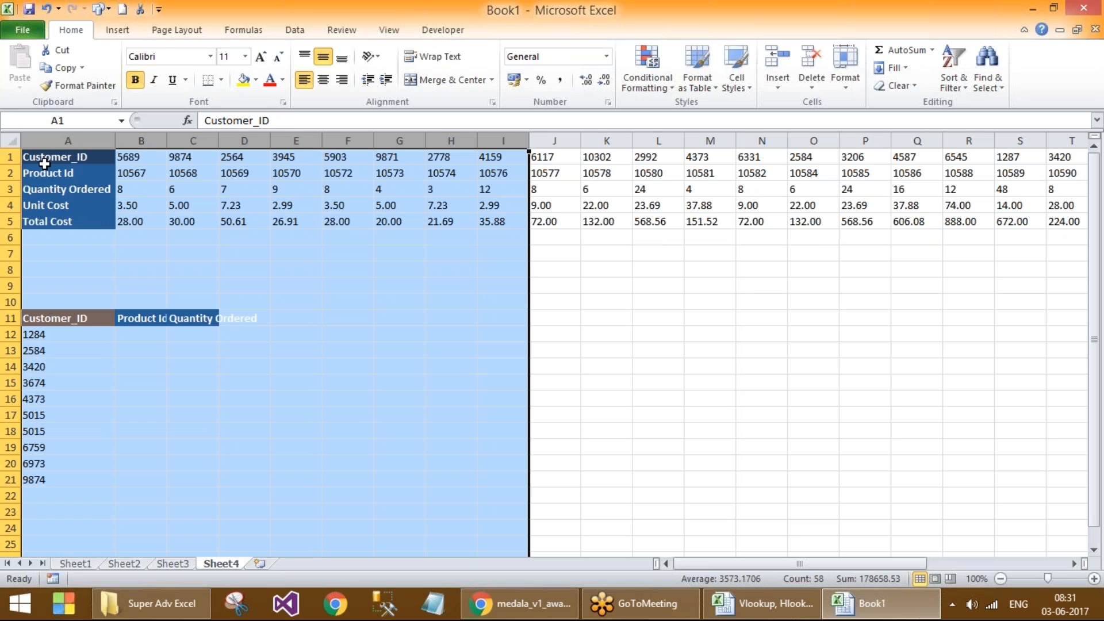
left_click(11, 156)
left_click_drag(10, 157, 14, 270)
left_click(143, 332)
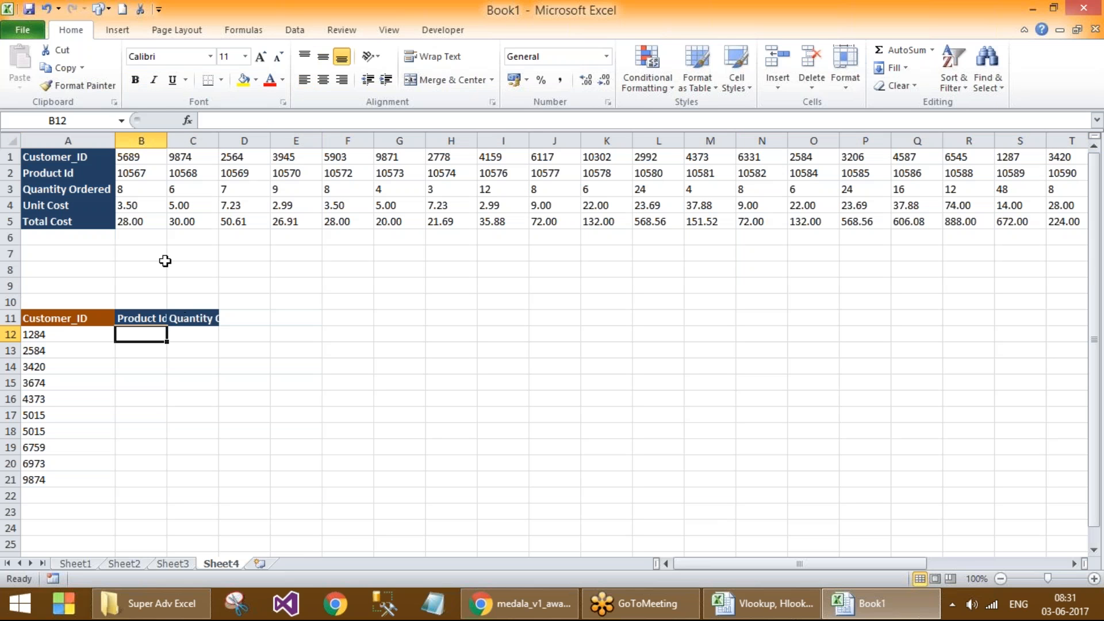
left_click(75, 162)
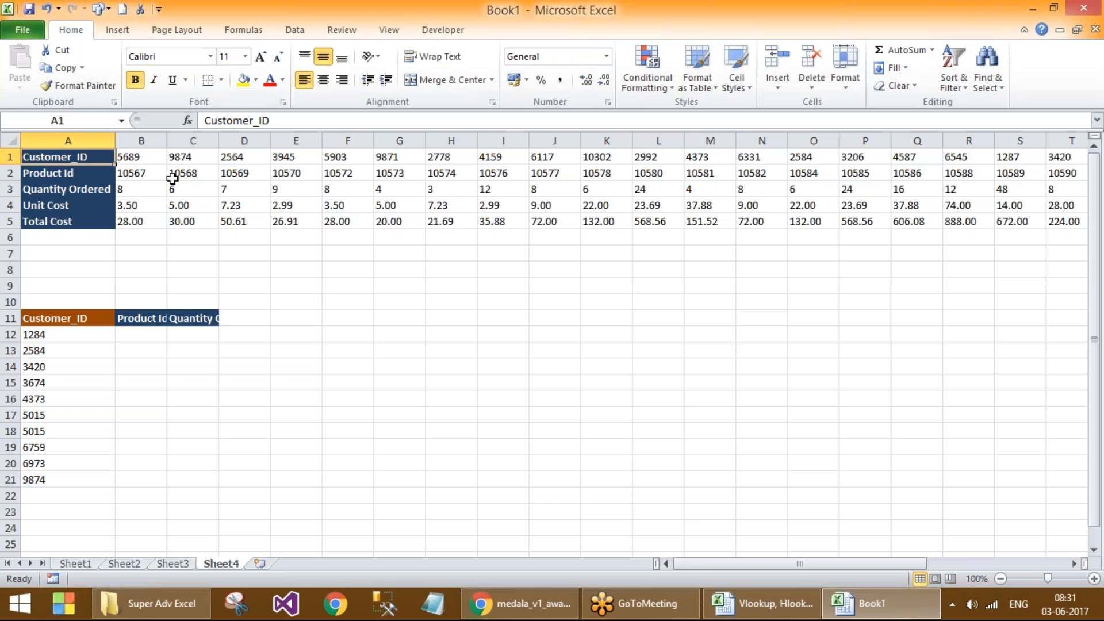
Step: Enter =HLOOKUP(A12,1:5,2,0) under Product Id in B12 and fill it down to B21
left_click(135, 335)
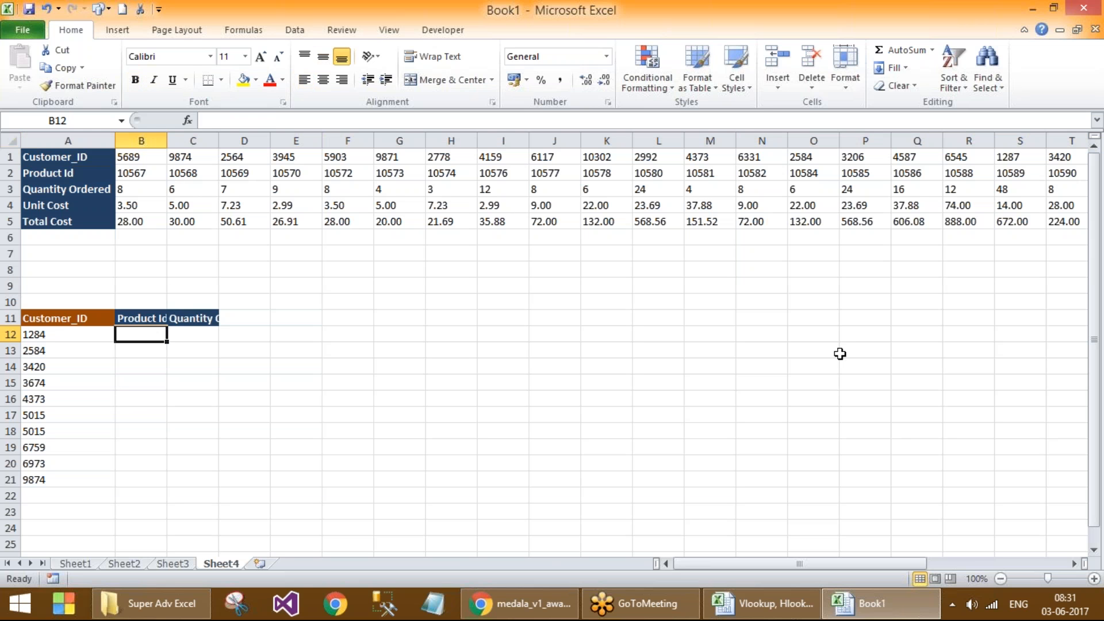
type("=h")
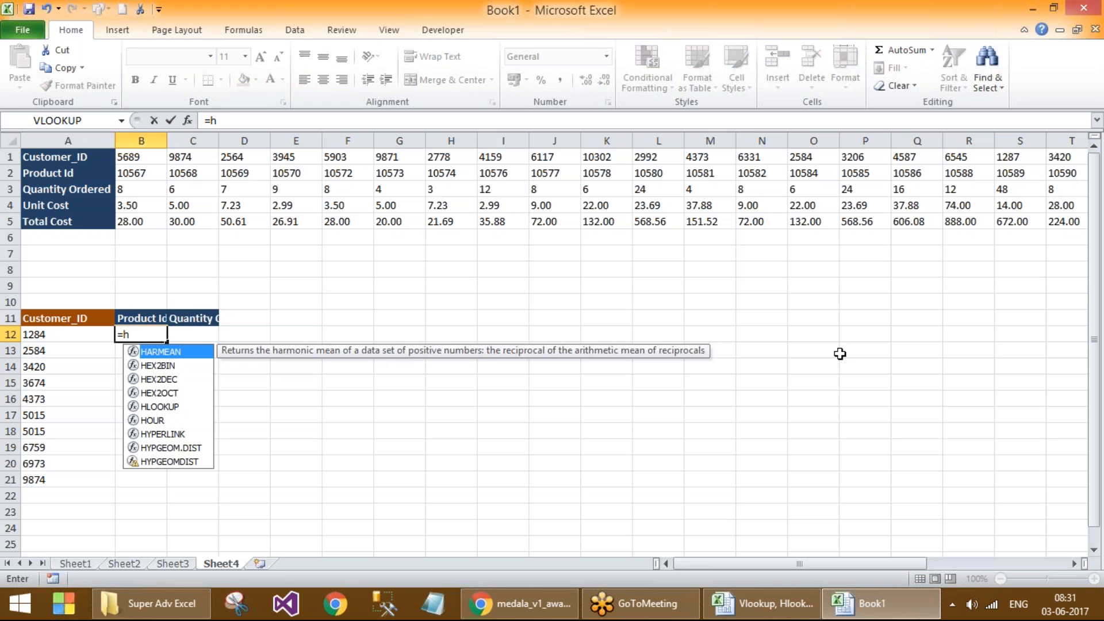
type("lookup")
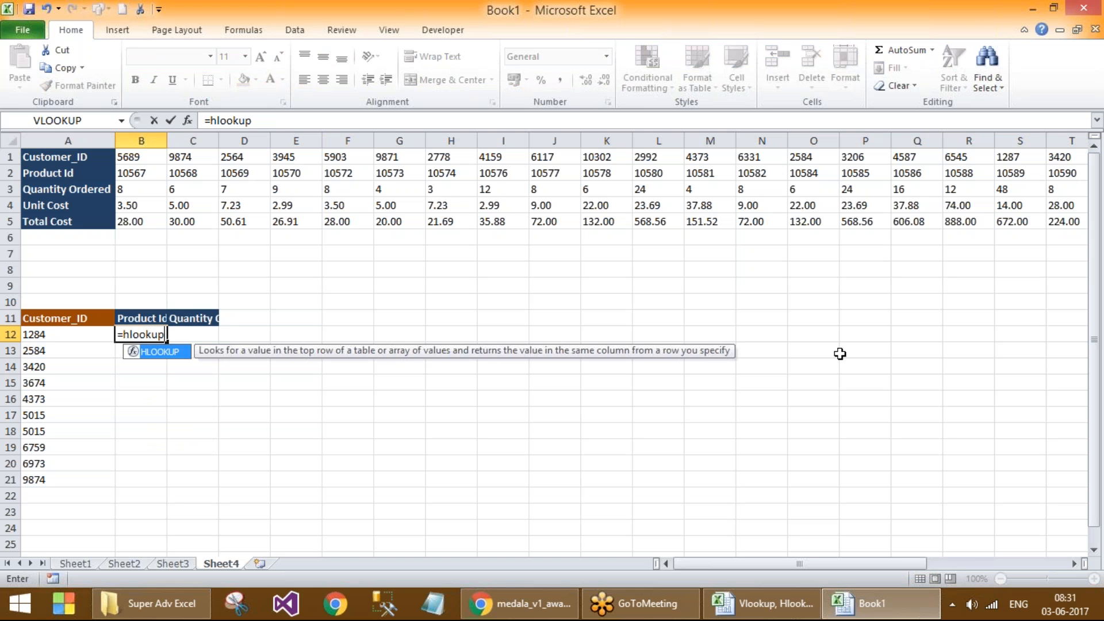
type("(")
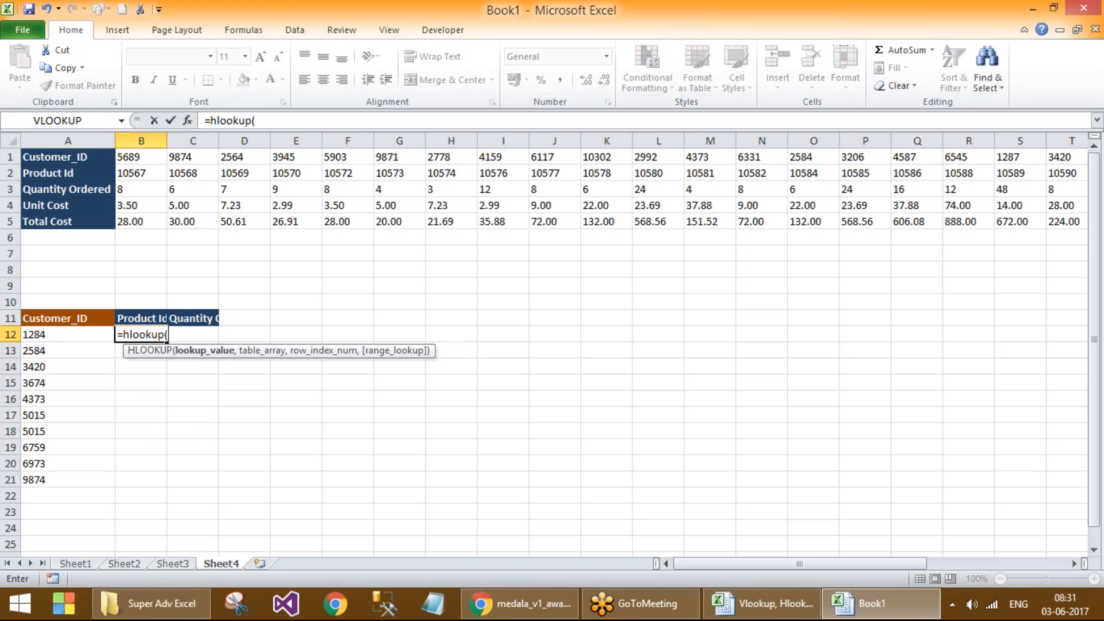
left_click(48, 334)
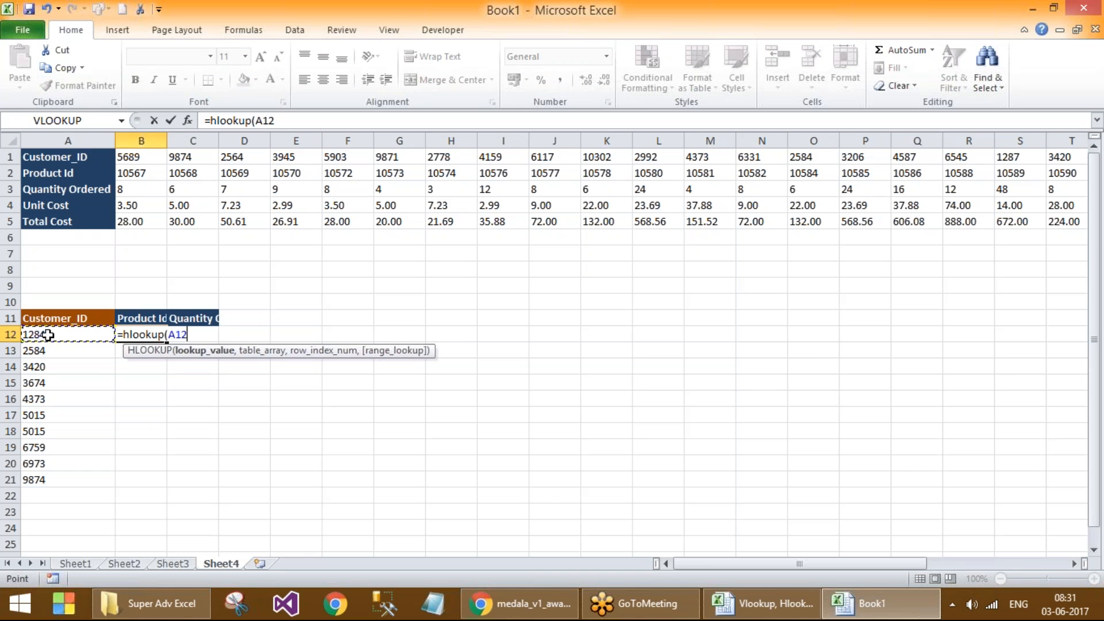
type(",")
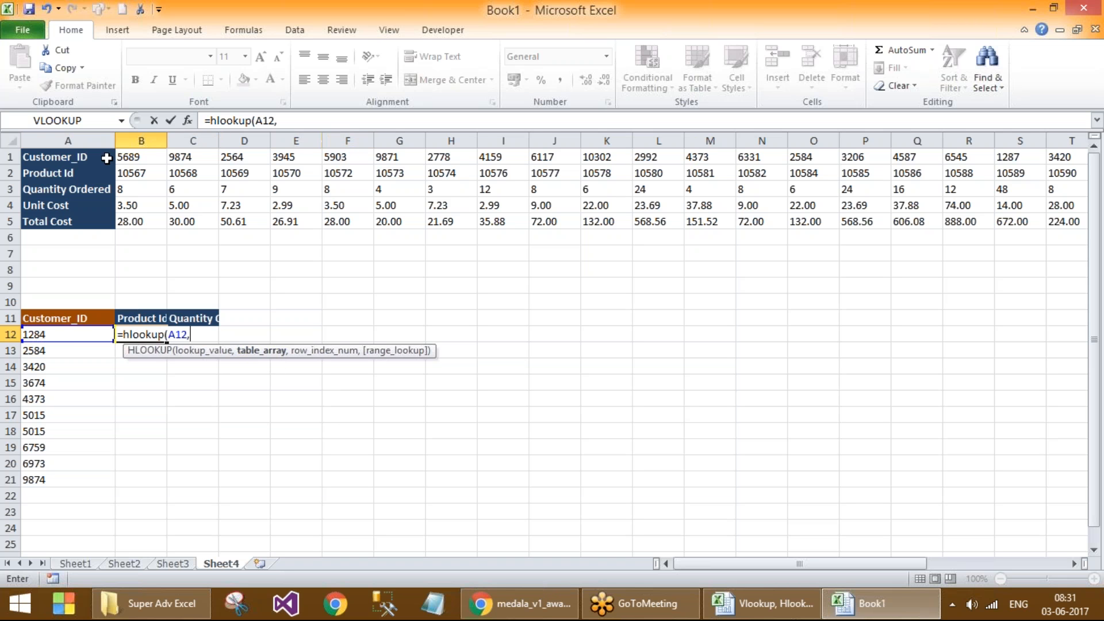
left_click_drag(12, 157, 12, 222)
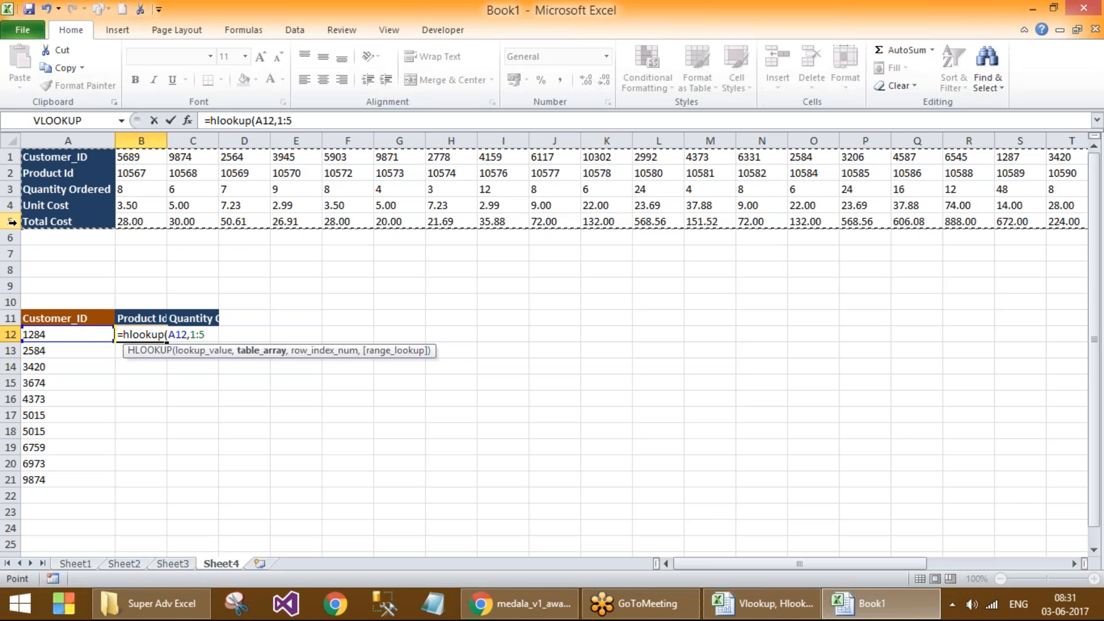
type(",")
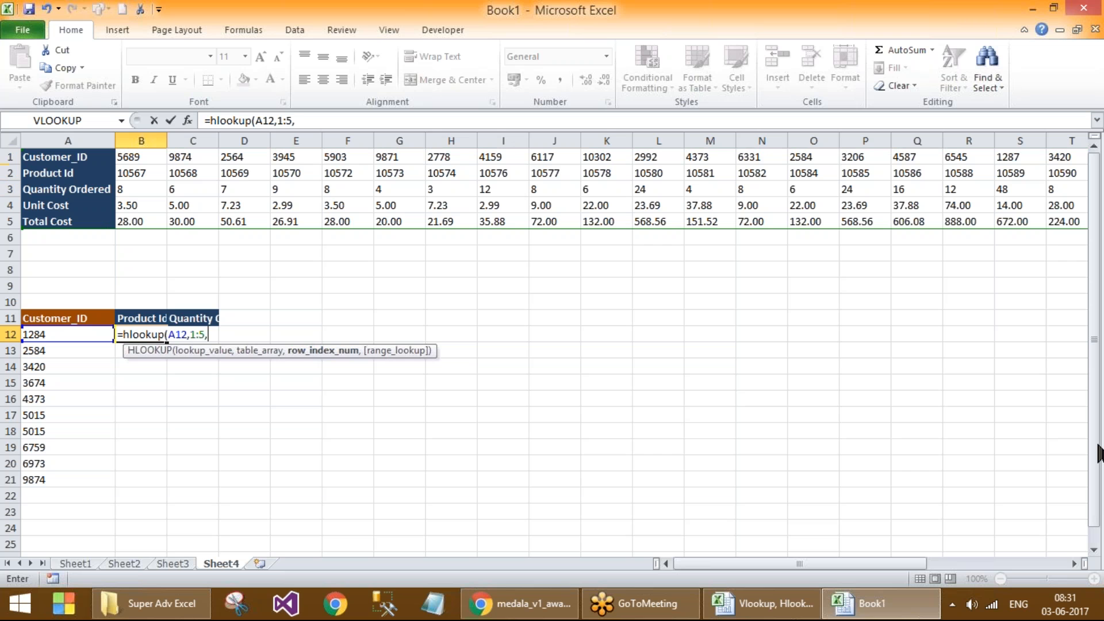
type("2,")
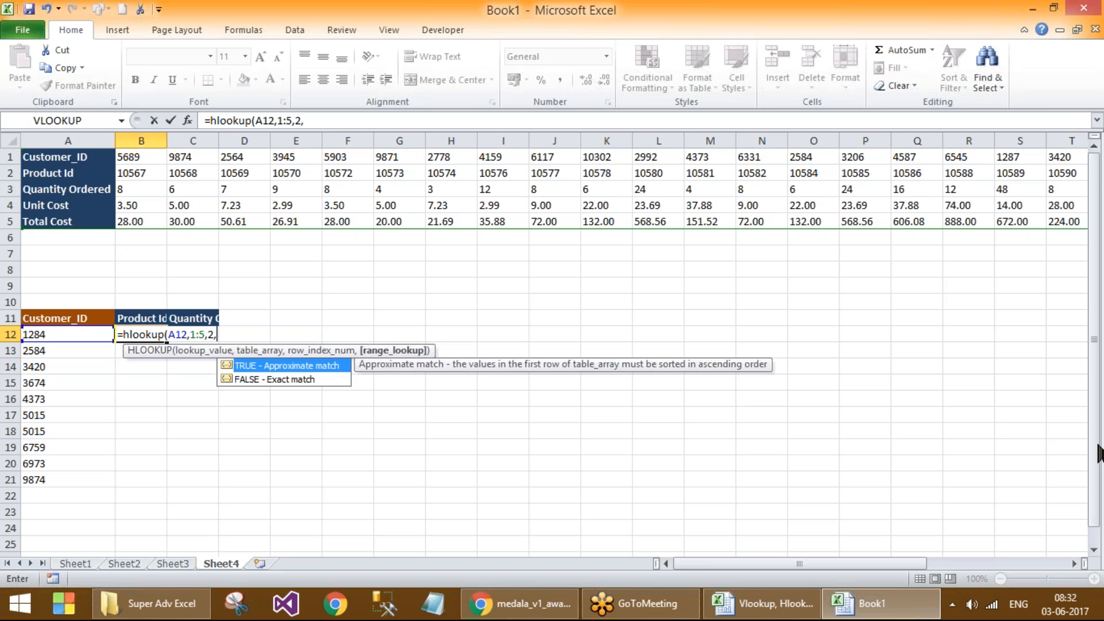
type("0)")
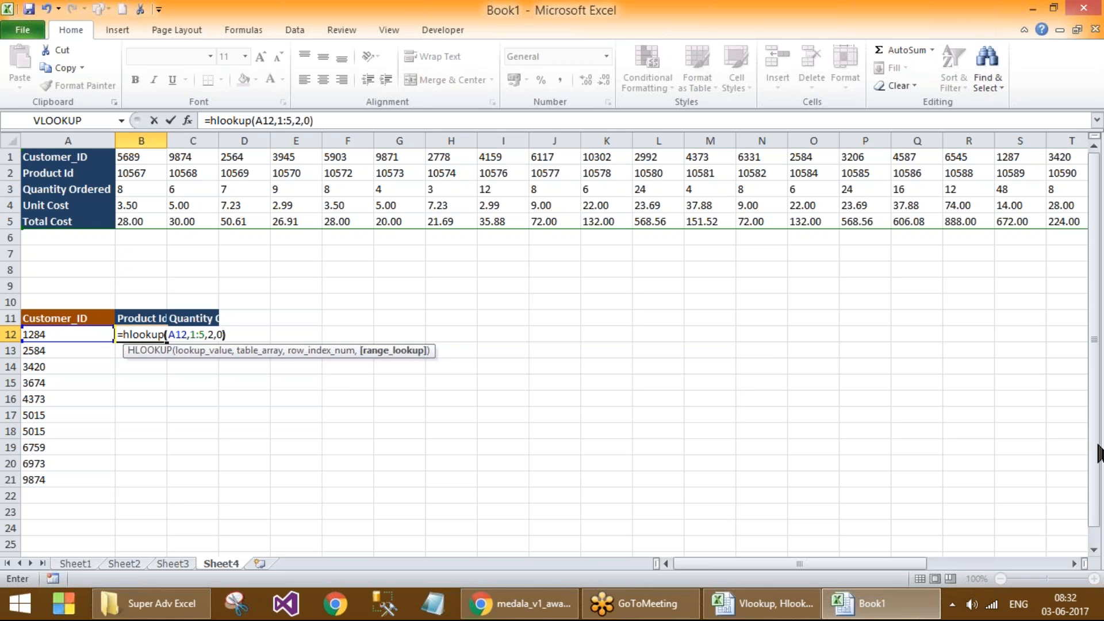
key("Return")
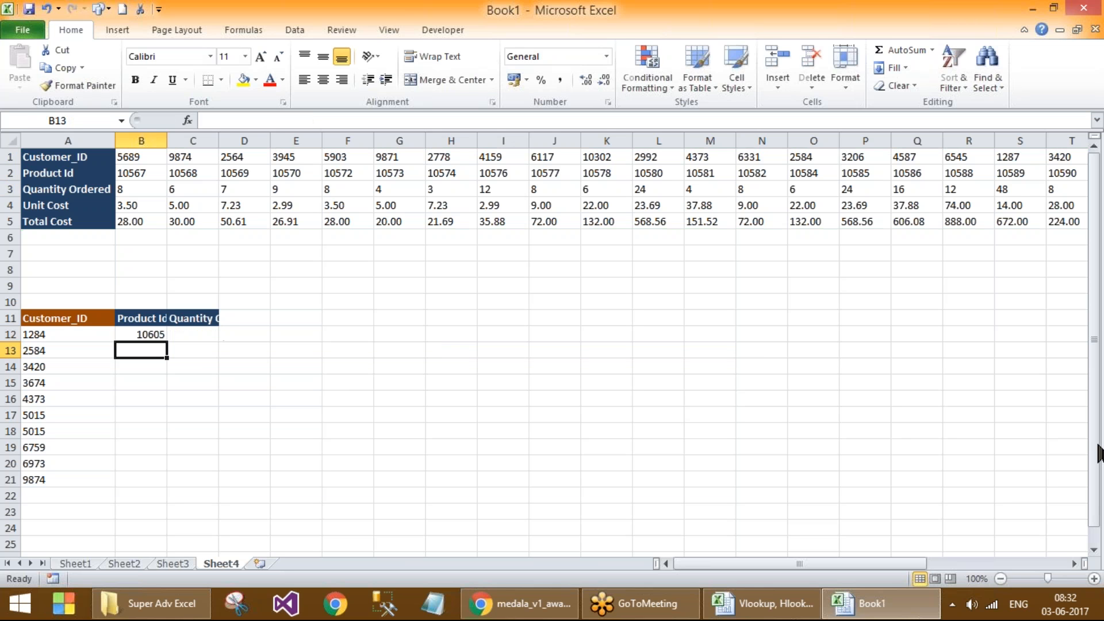
left_click(160, 335)
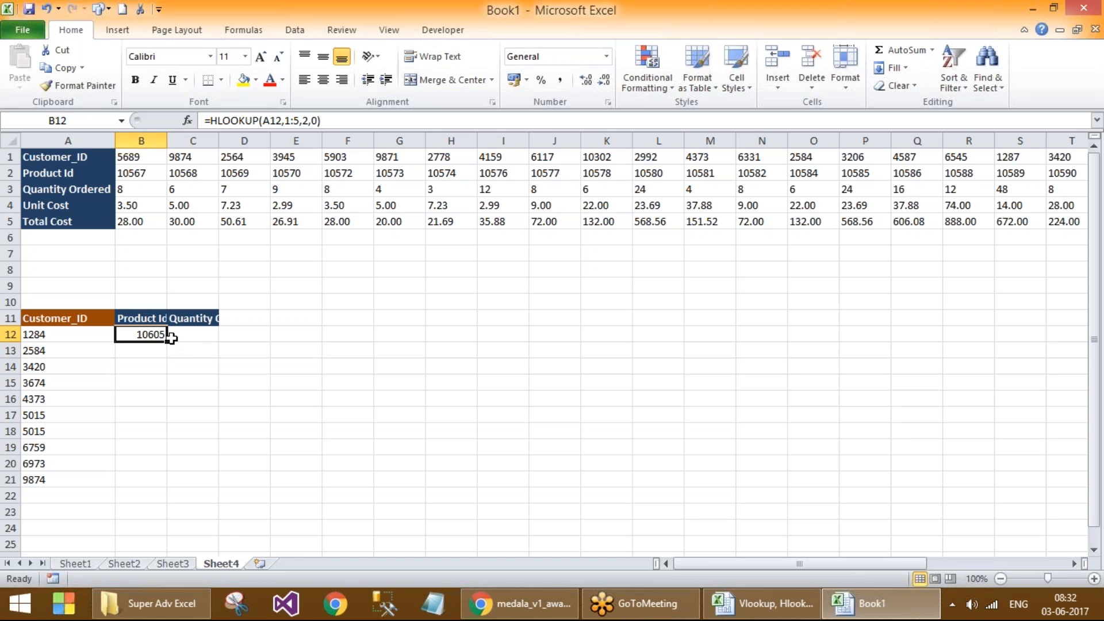
left_click_drag(170, 338, 171, 486)
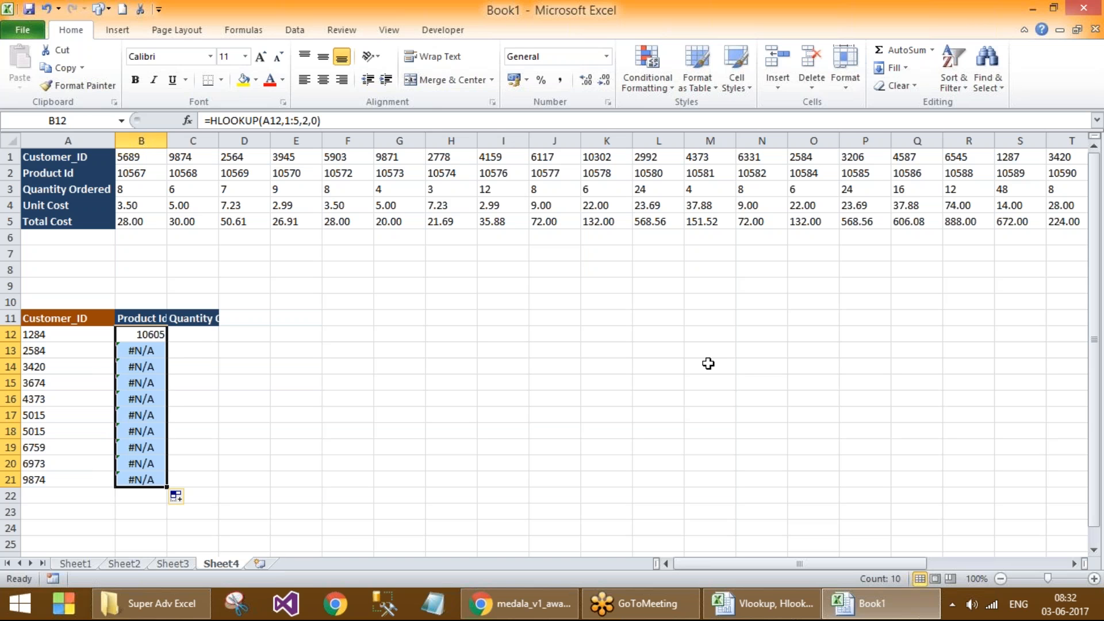
Step: Examine the table row ranges in the HLOOKUP formulas filled into B13, B15, B17, B18 and B19
left_click(142, 350)
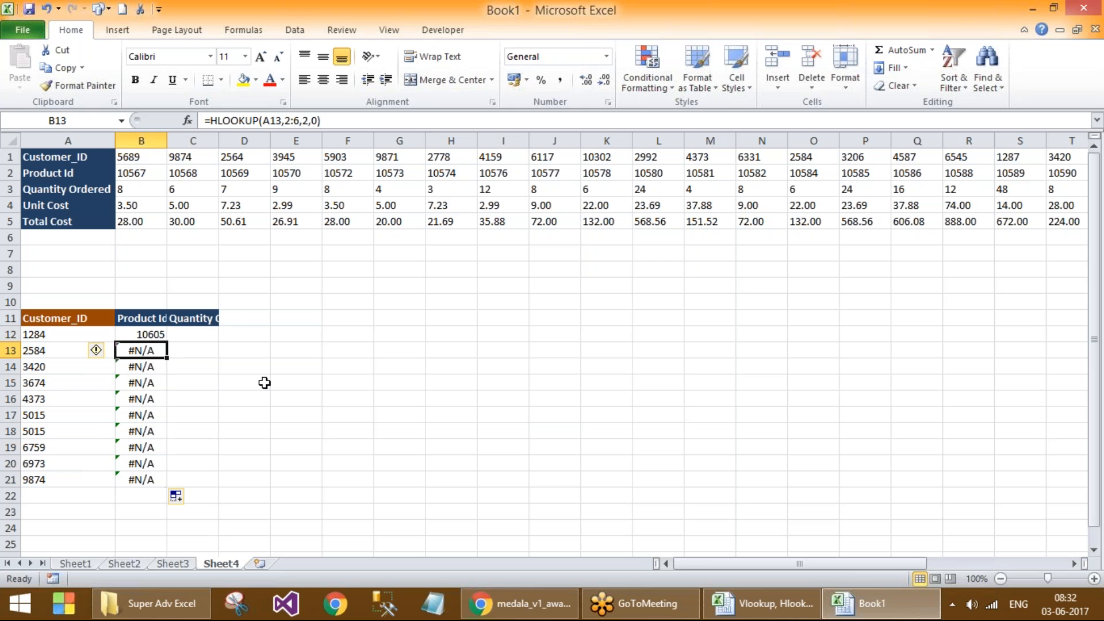
double_click(152, 349)
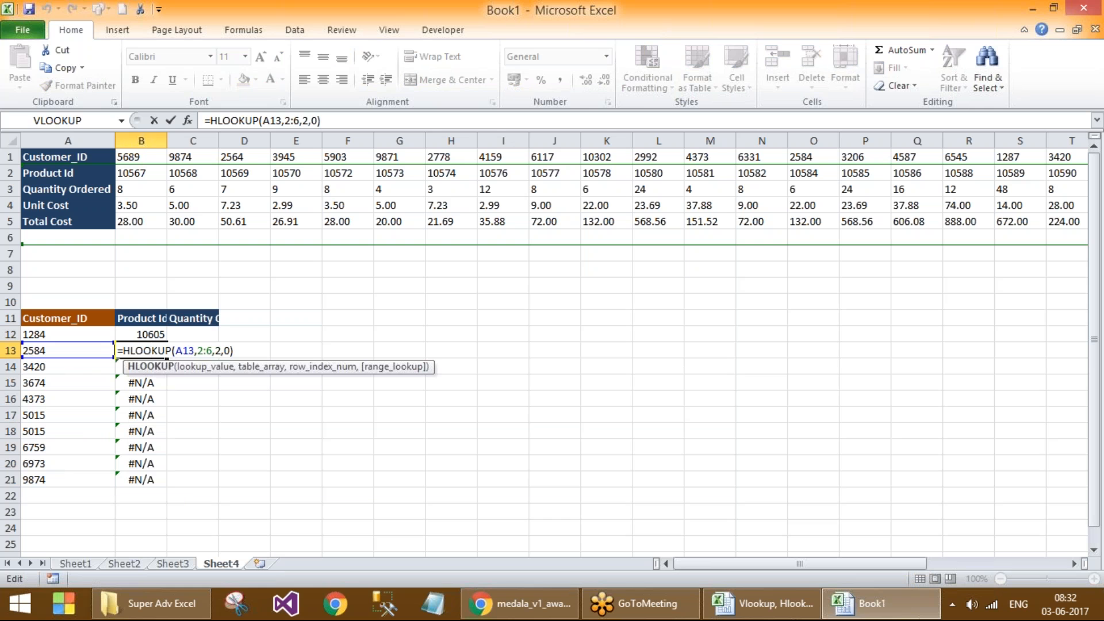
key("Escape")
double_click(145, 382)
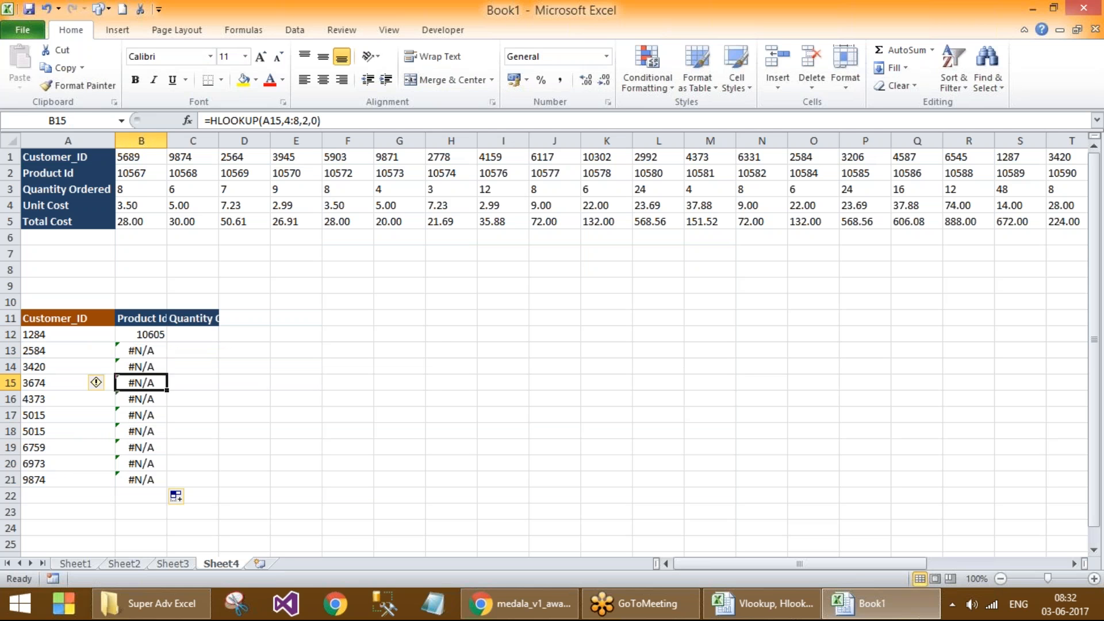
key("Escape")
left_click(154, 415)
double_click(164, 416)
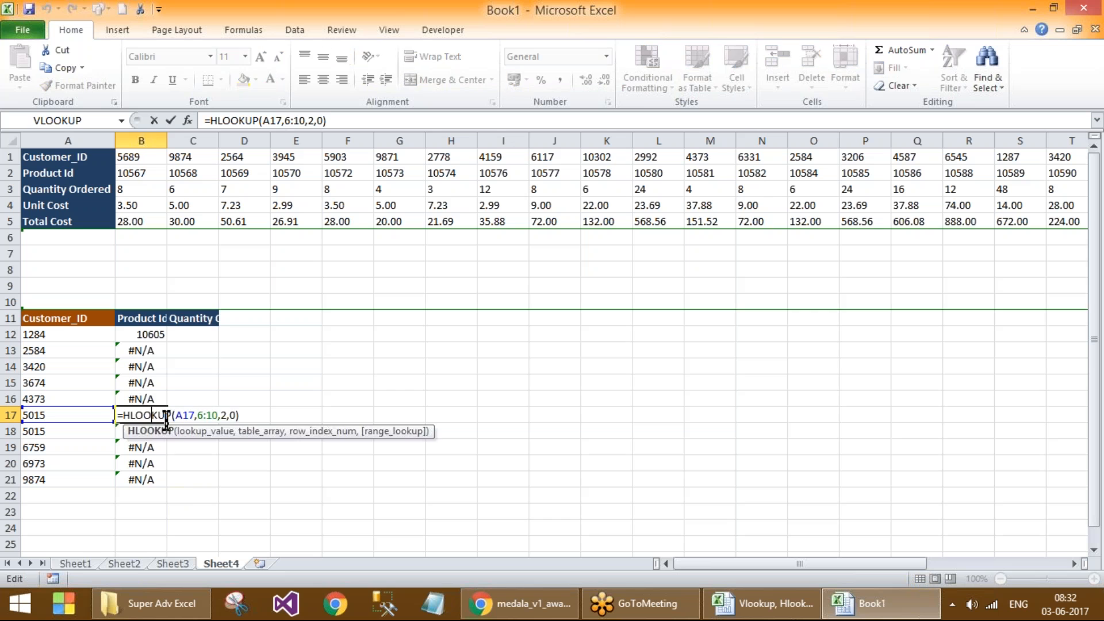
key("Escape")
double_click(144, 383)
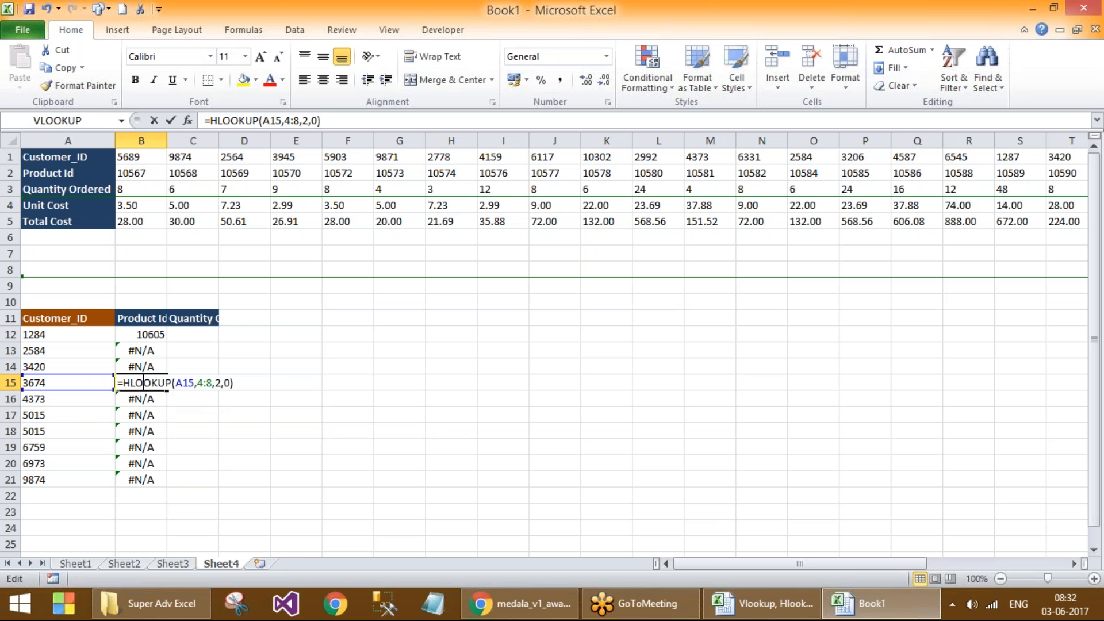
key("Escape")
double_click(144, 351)
key("Escape")
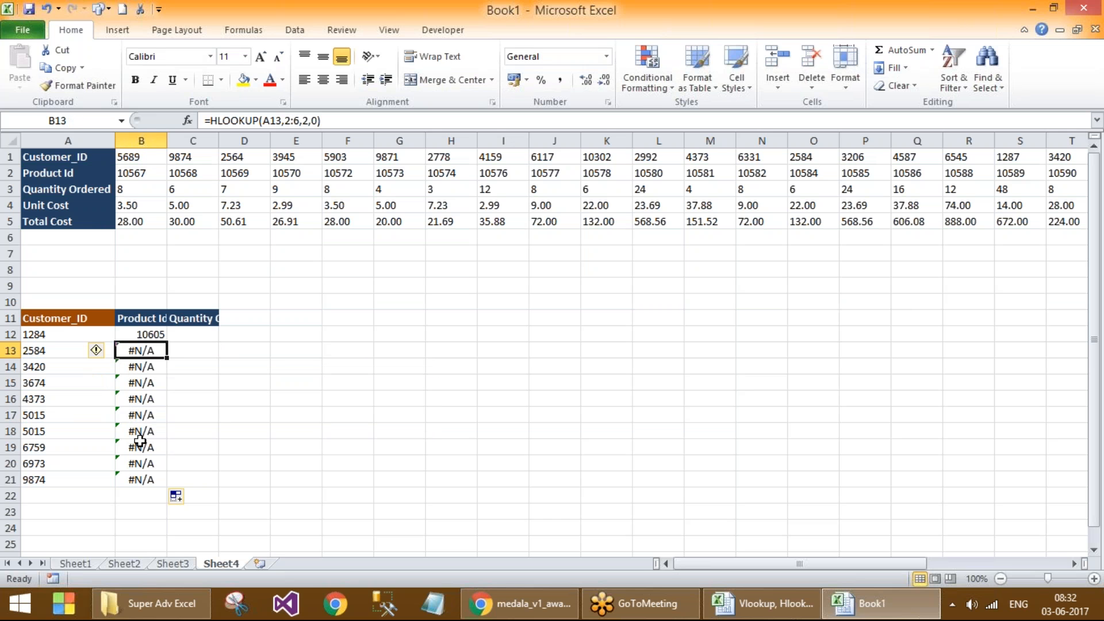
double_click(143, 431)
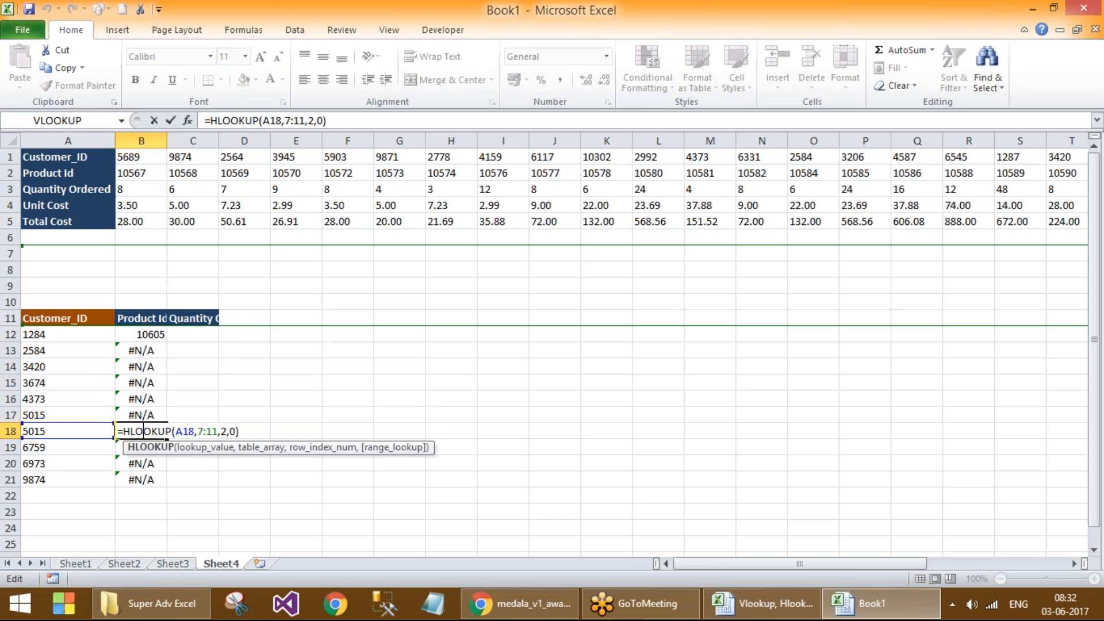
key("Escape")
double_click(142, 447)
key("Escape")
Step: Compare the table_array argument of the original formula in B12 with that of the copy in B13
left_click(141, 334)
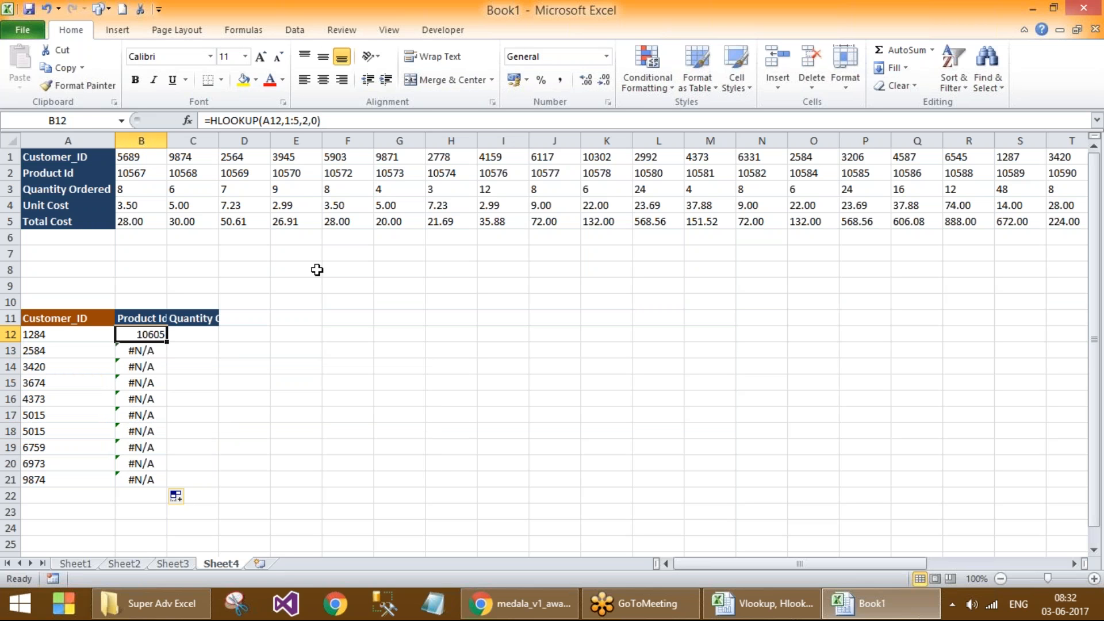
double_click(154, 332)
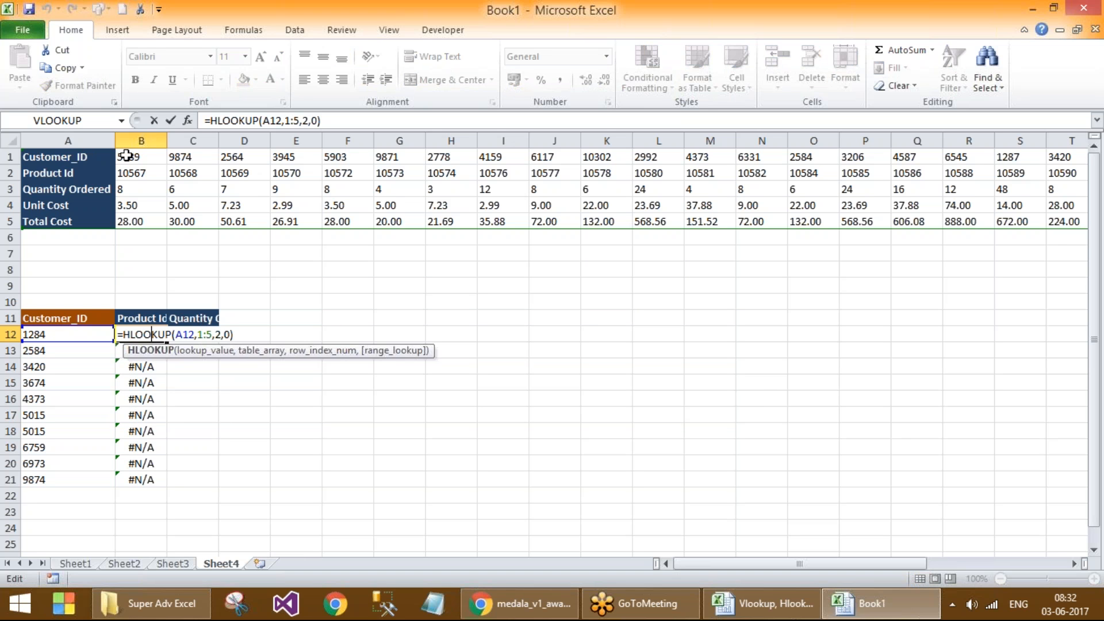
left_click_drag(284, 121, 303, 121)
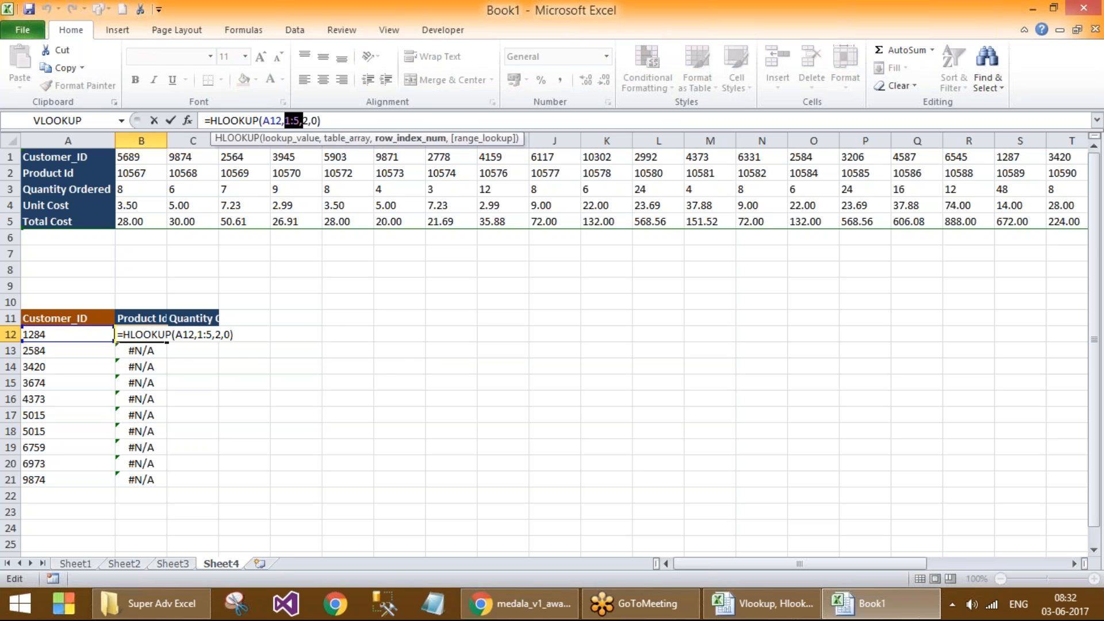
key("Escape")
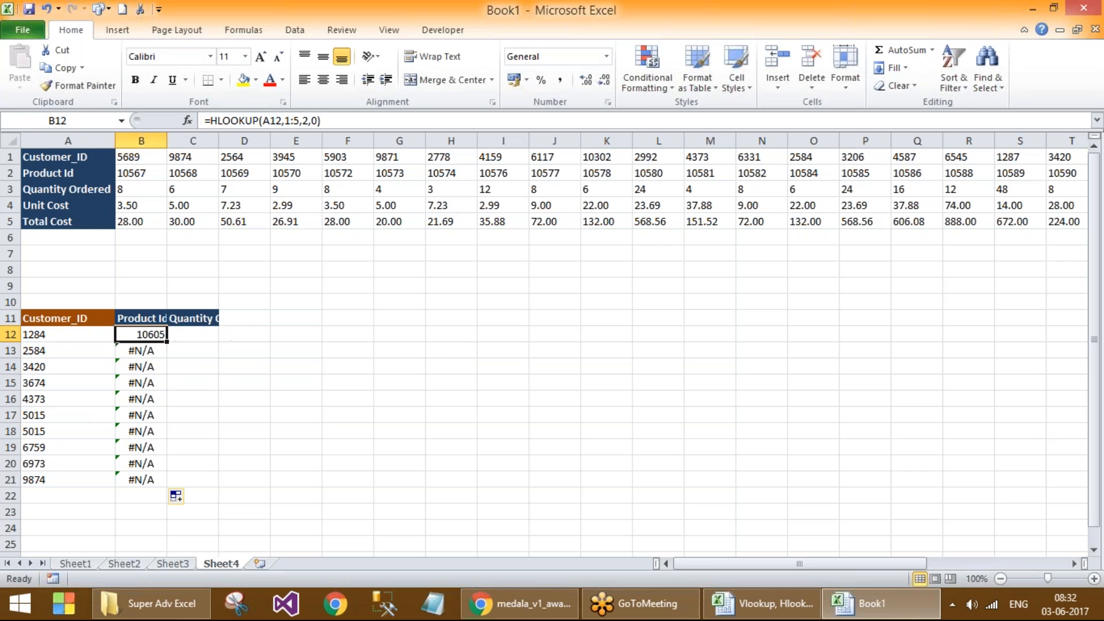
left_click(144, 351)
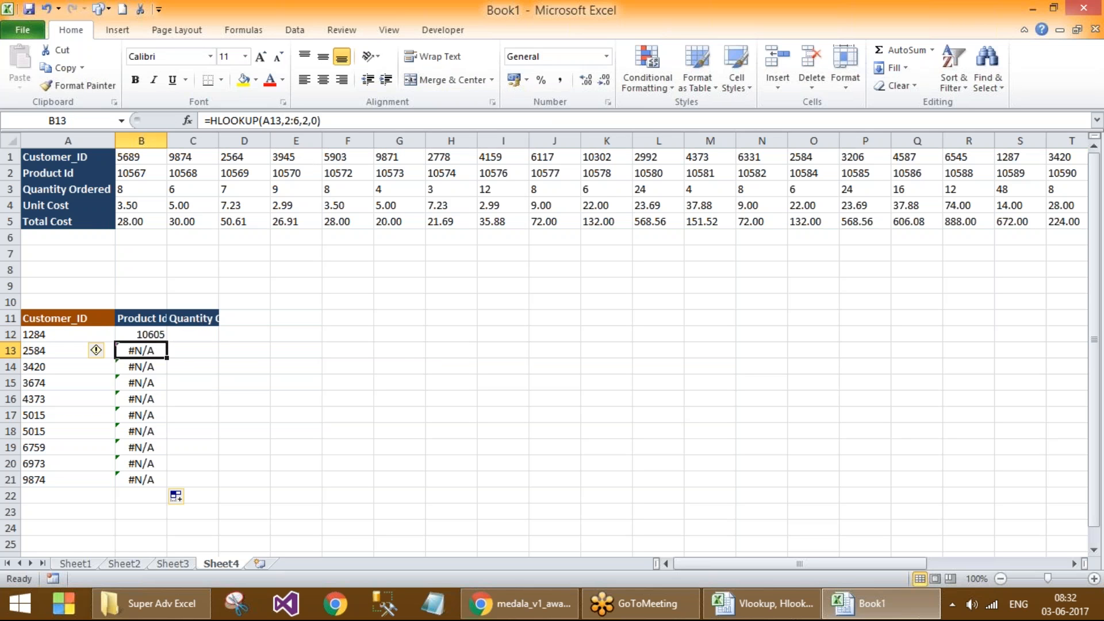
left_click(289, 121)
double_click(289, 120)
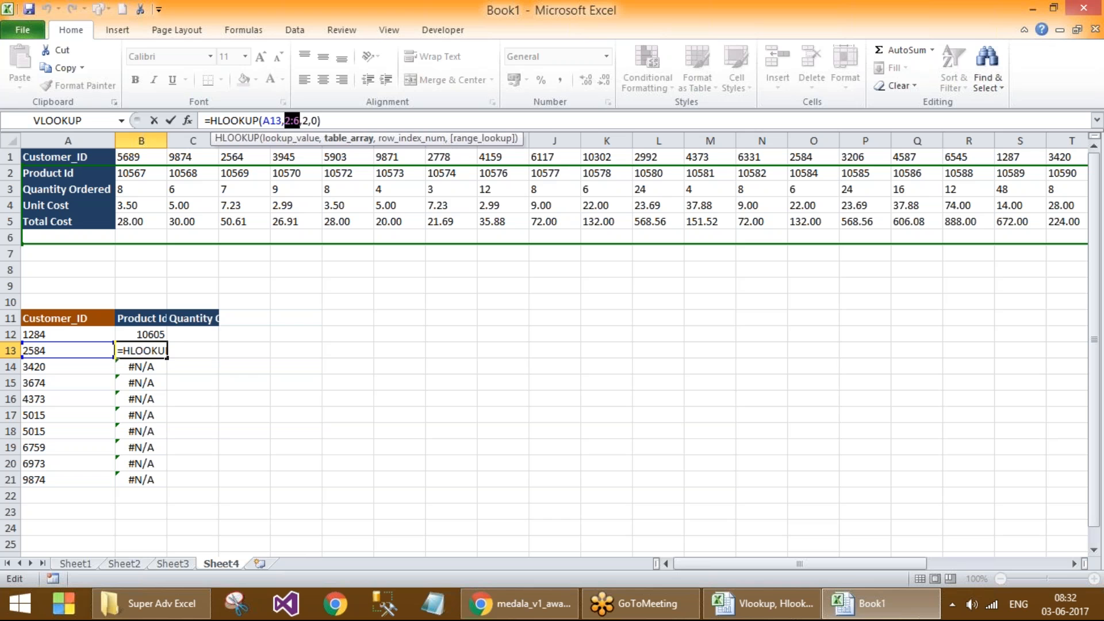
key("ctrl+Return")
Step: Check the table ranges used by the HLOOKUP copies in B14, B15 and B16
key("Down")
key("F2")
key("Escape")
left_click(142, 384)
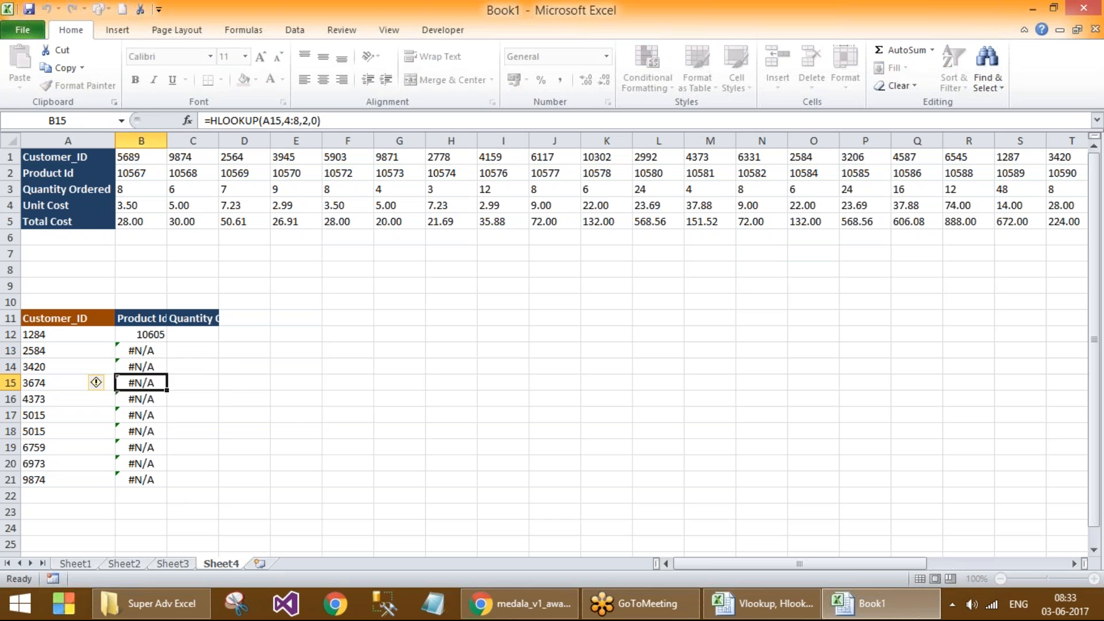
left_click(151, 402)
key("F2")
key("Escape")
left_click(160, 333)
Step: Enter the note "F4 Function Key - for locking a cell/range" in H15
left_click(437, 382)
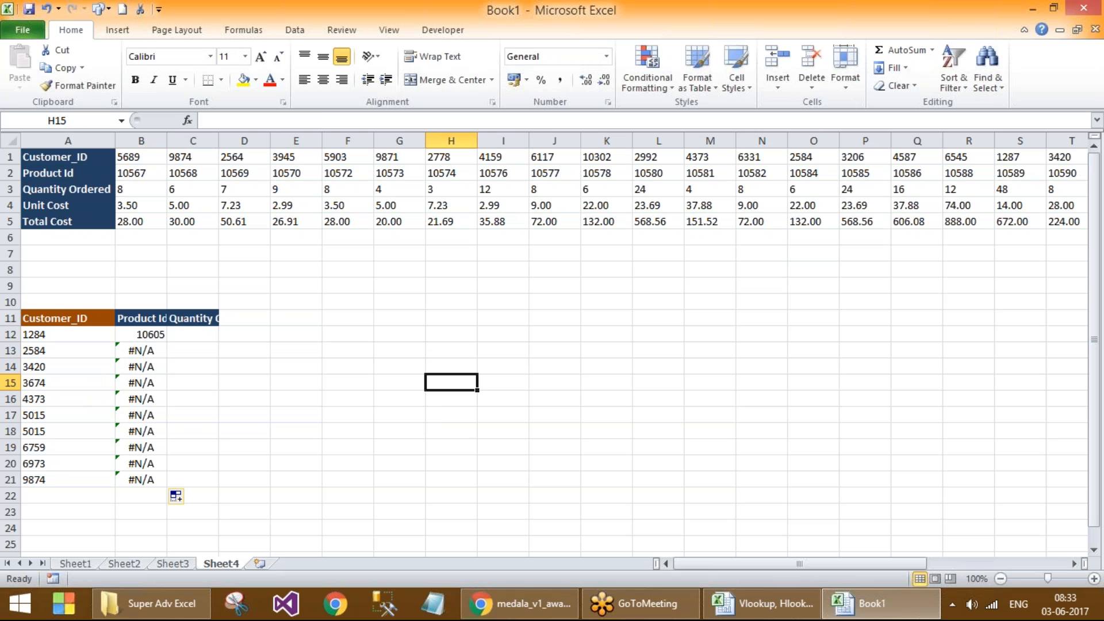
type("F4")
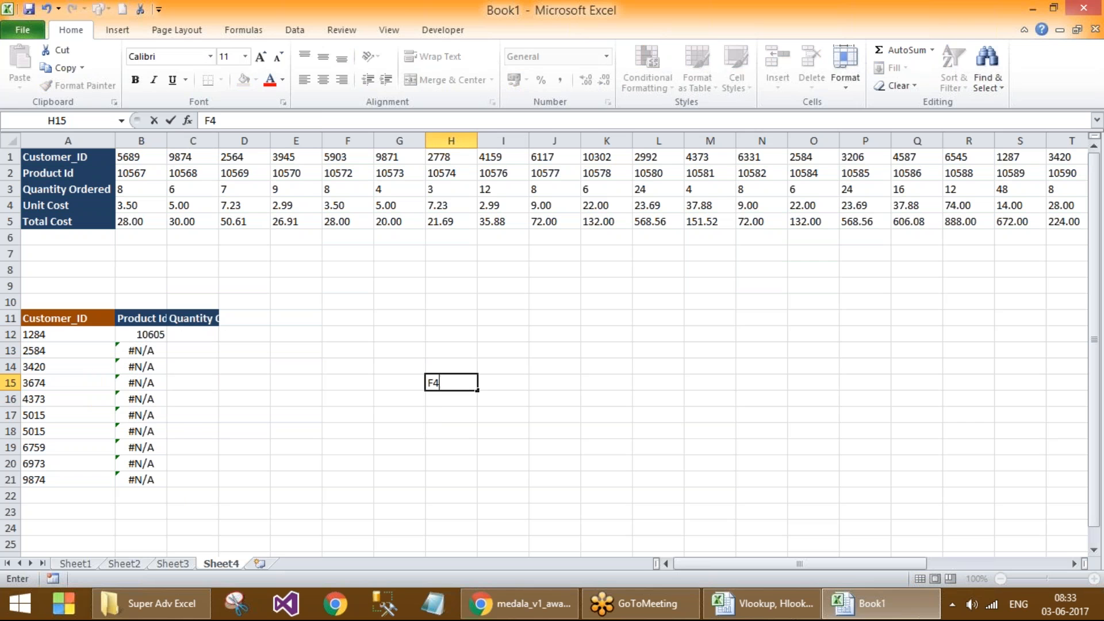
type(" Function Key - for locking a cell")
type("/range")
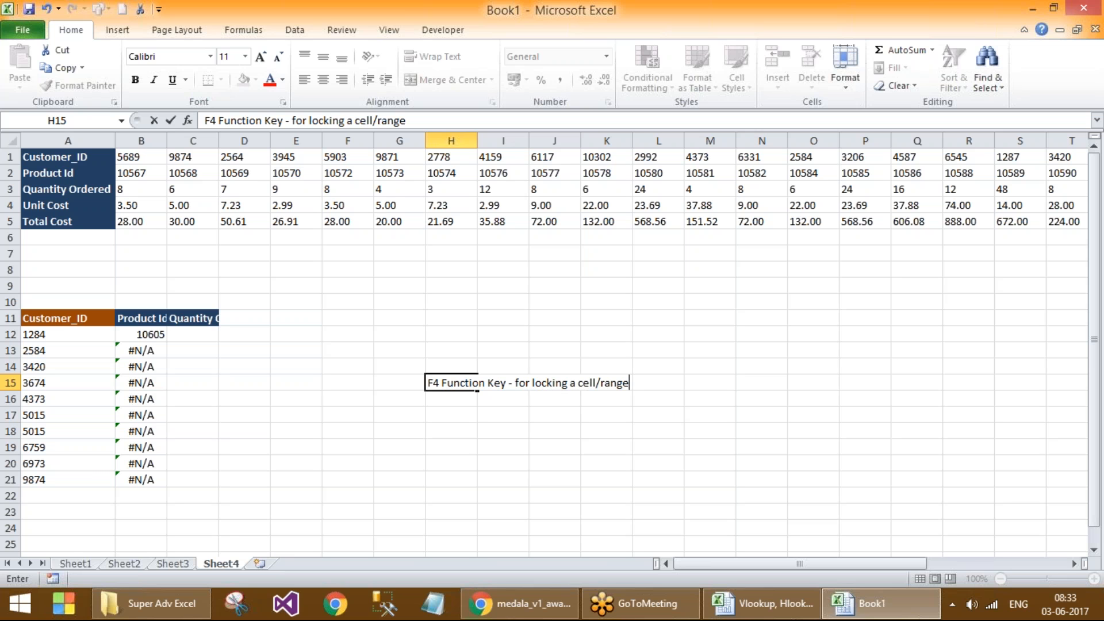
key("Return")
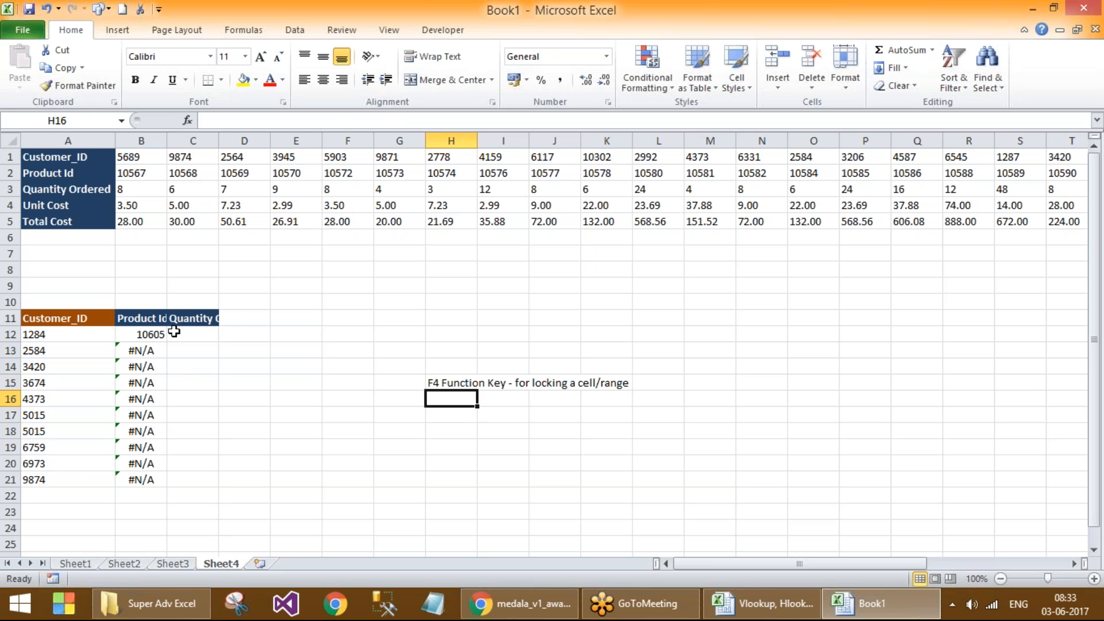
Step: Lock the table range in B12's HLOOKUP formula as the absolute row reference $1:$5
left_click(154, 335)
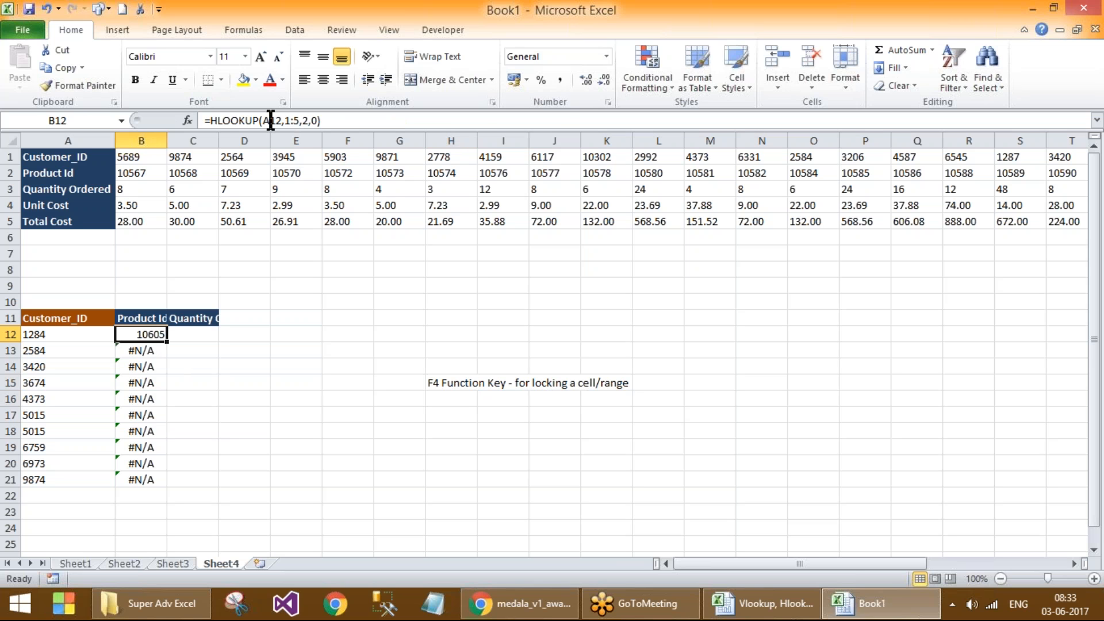
left_click_drag(284, 121, 299, 121)
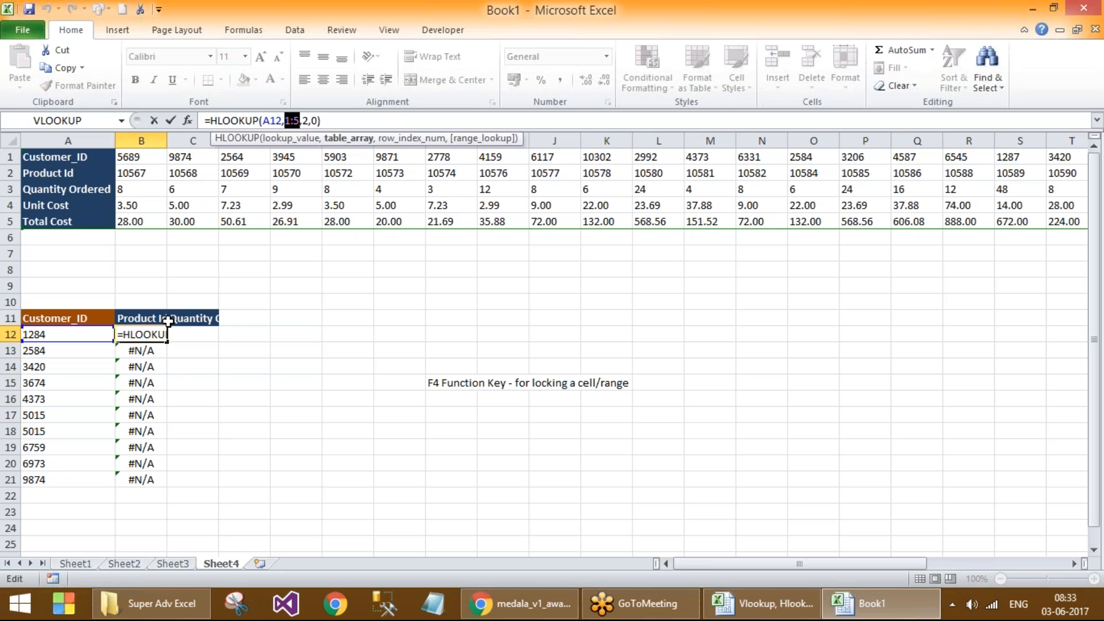
left_click(288, 121)
left_click_drag(285, 121, 299, 121)
key("F4")
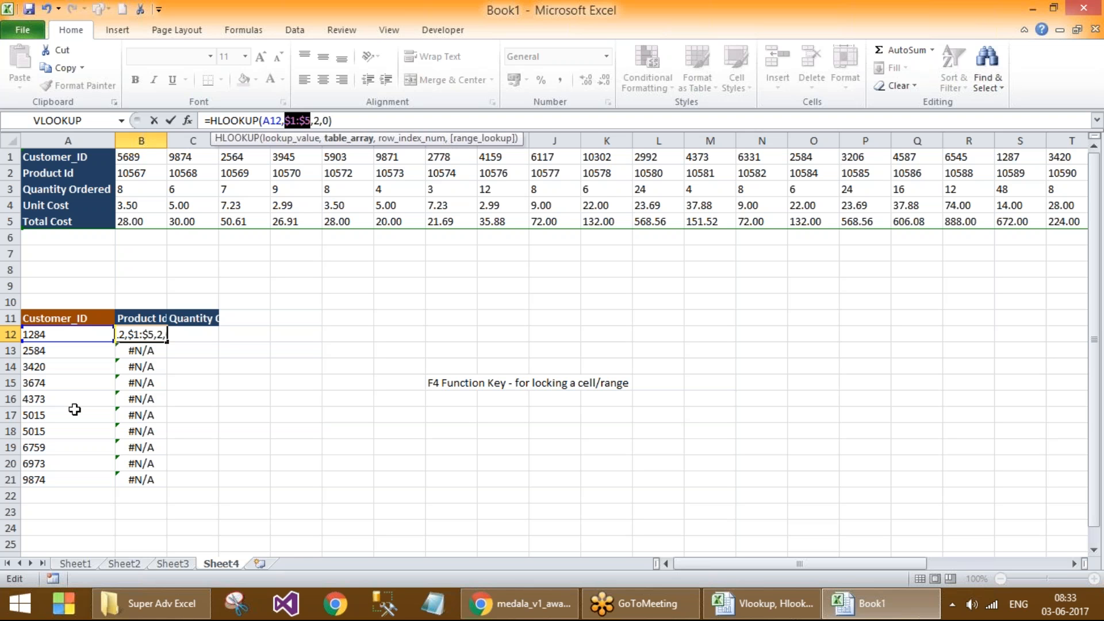
key("F4")
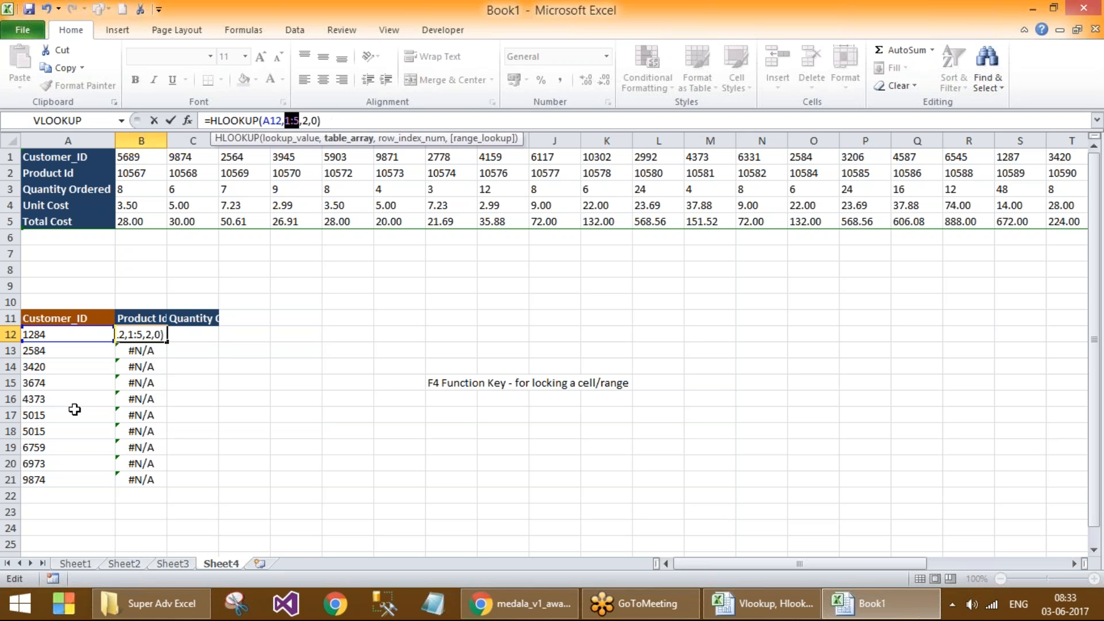
key("F4")
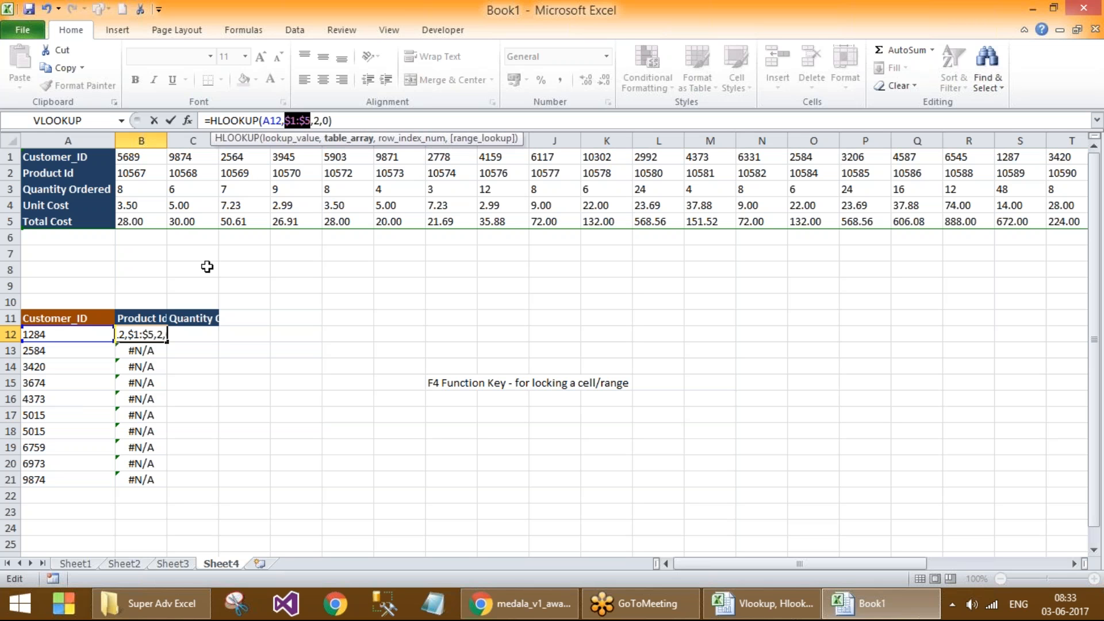
key("Return")
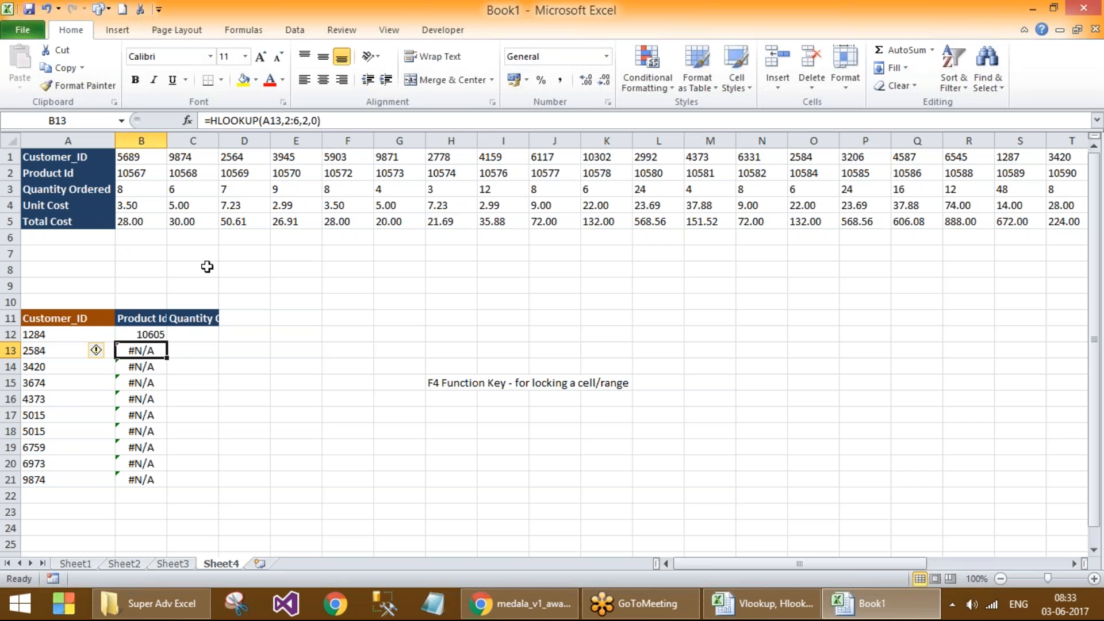
Step: Compare the locked table range in B12 with the ranges in the HLOOKUP copies from B13 to B18
left_click(149, 335)
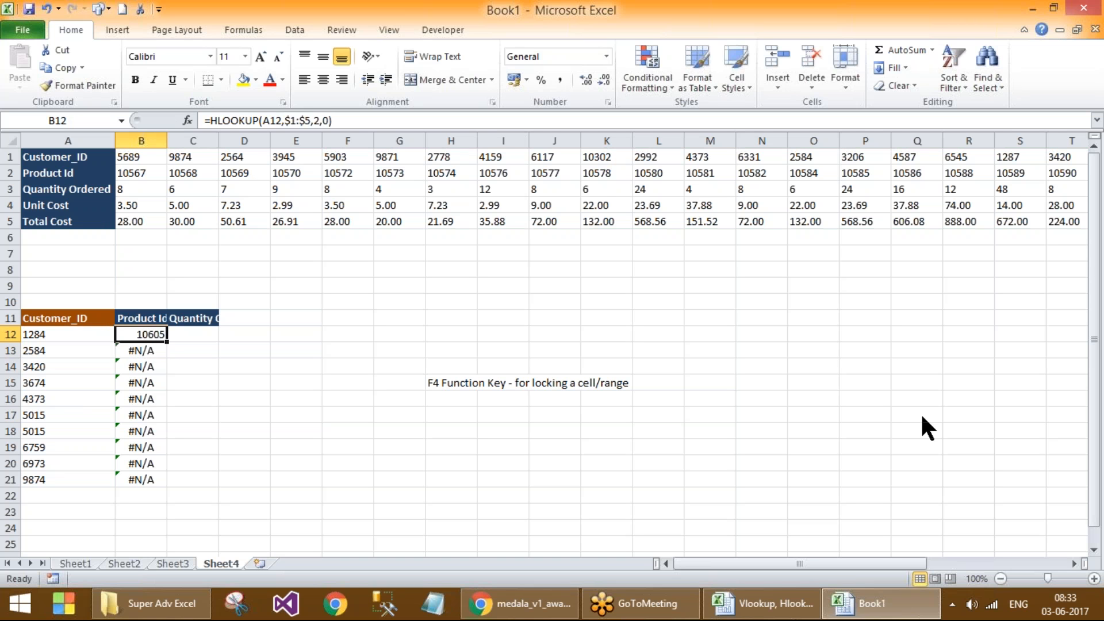
key("Down")
key("Down")
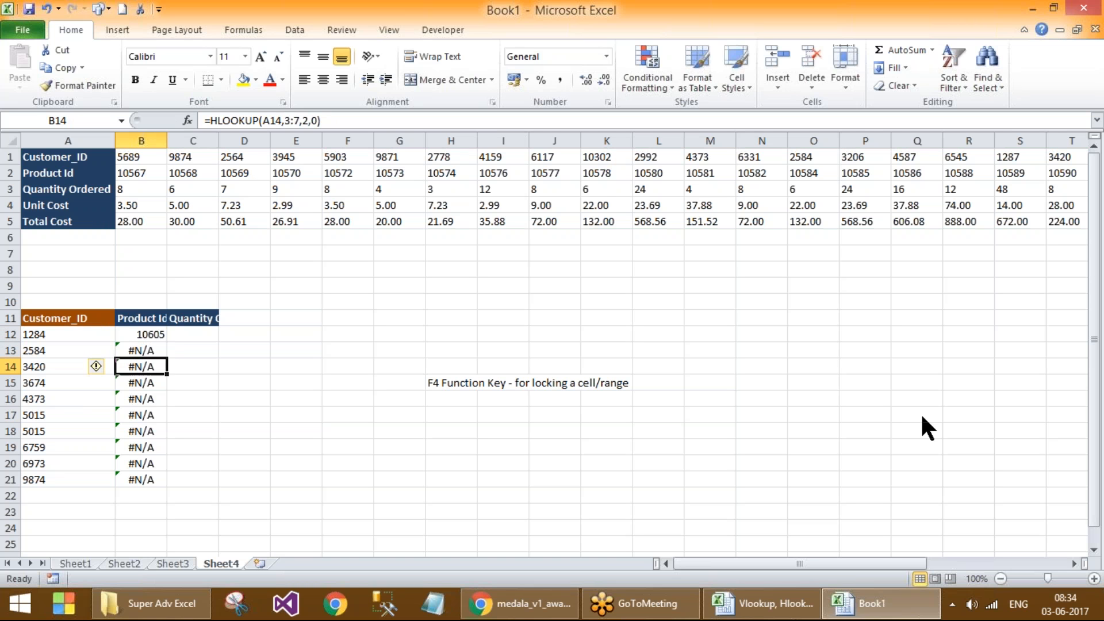
key("Down")
key("Down")
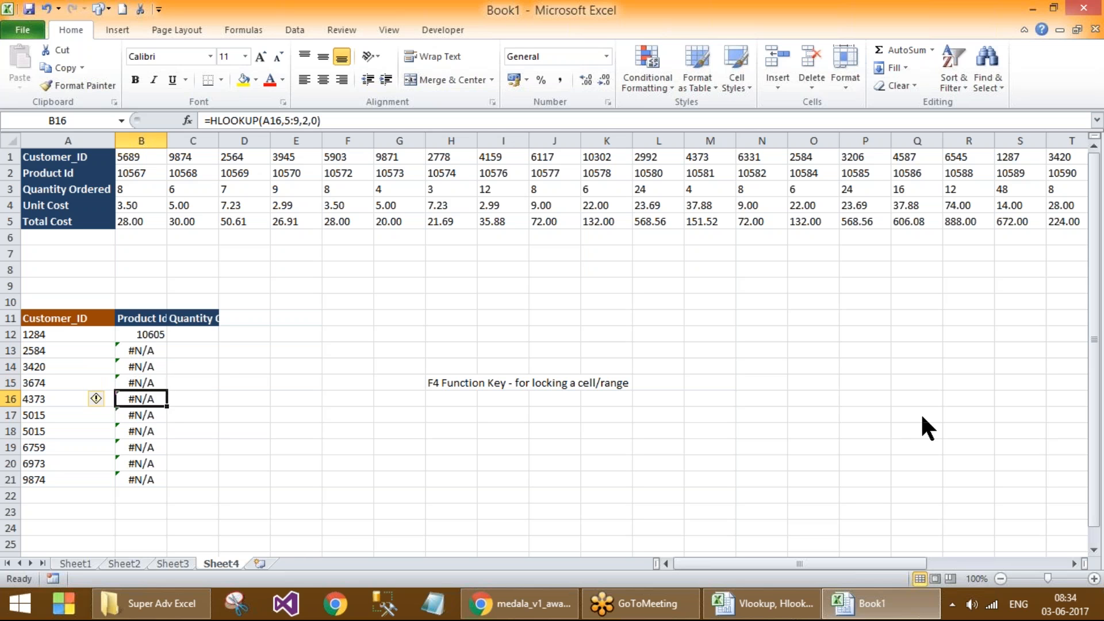
key("Down")
key("Down")
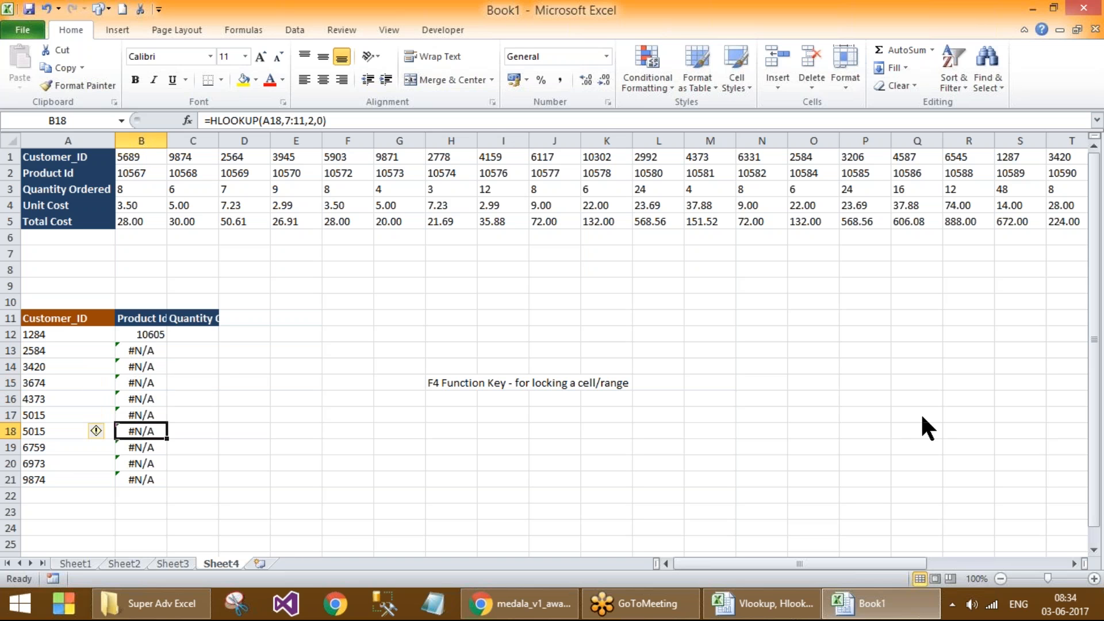
key("Up")
key("Up")
key("Up")
key("Up")
key("Up")
key("Up")
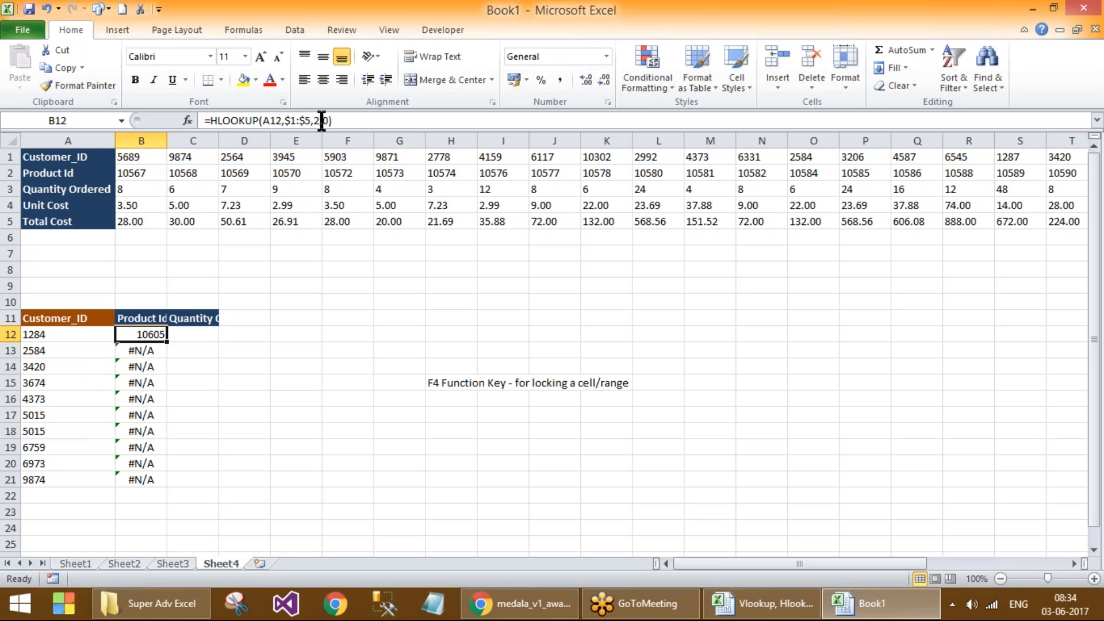
Step: Fill the HLOOKUP formula with the locked range from B12 down to B21
left_click(146, 348)
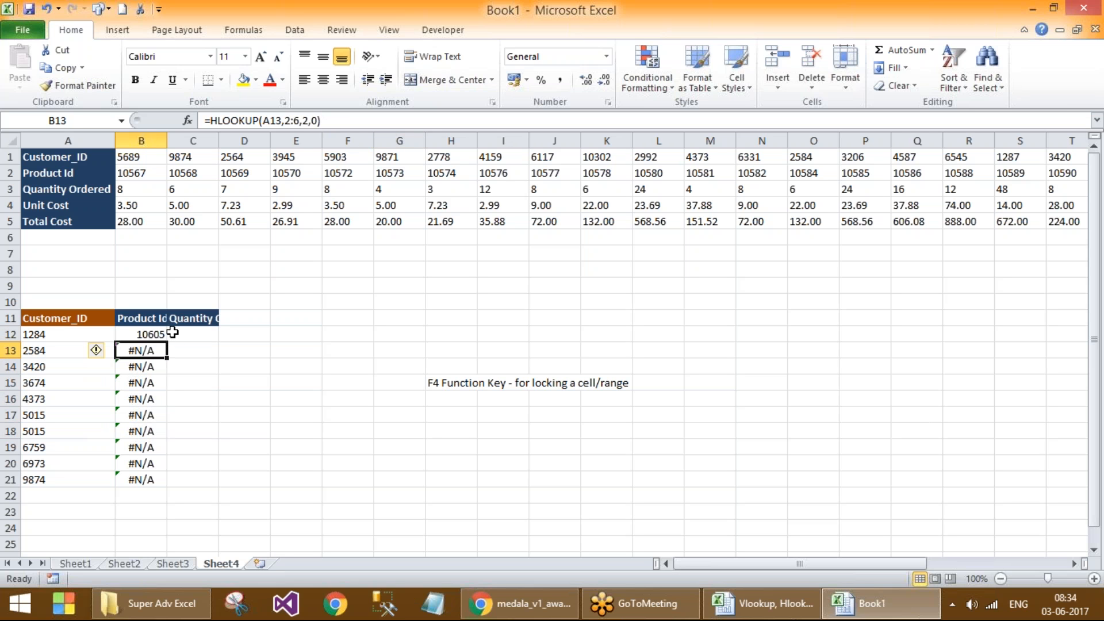
left_click(162, 333)
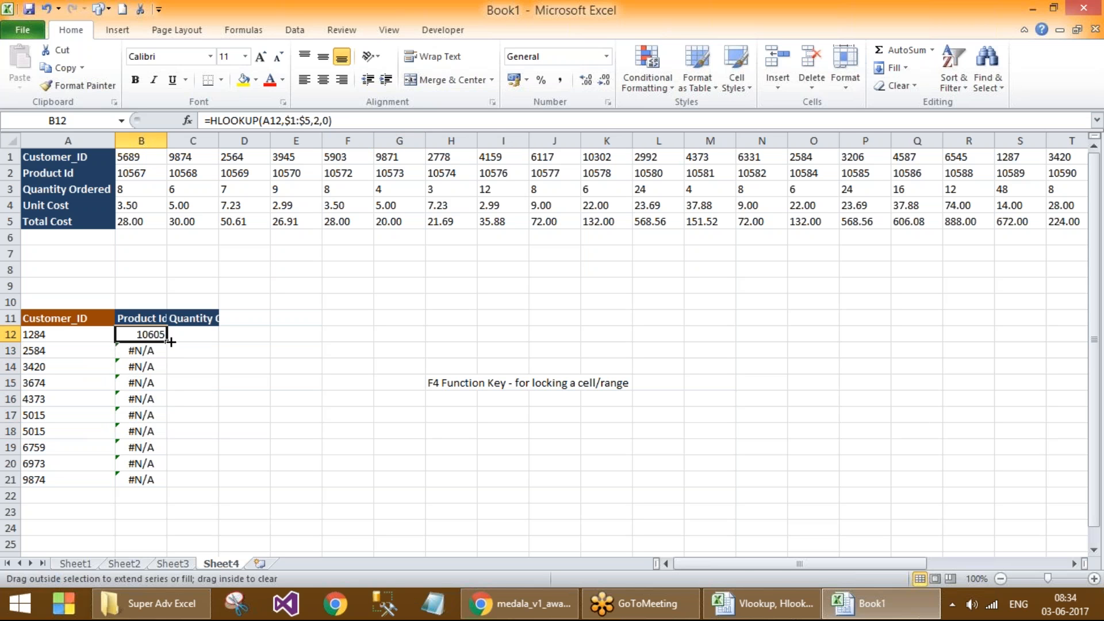
double_click(171, 342)
Step: Check the table range in the refilled HLOOKUP formulas in B13 and B14 against the one in B12
left_click(154, 349)
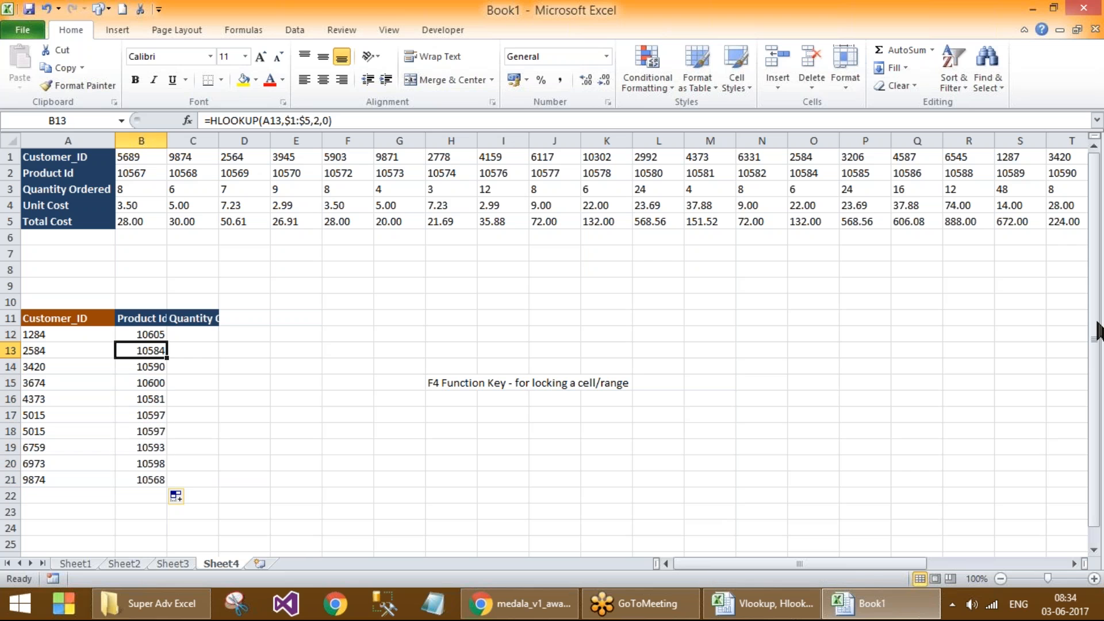
key("Down")
key("Down")
key("Up")
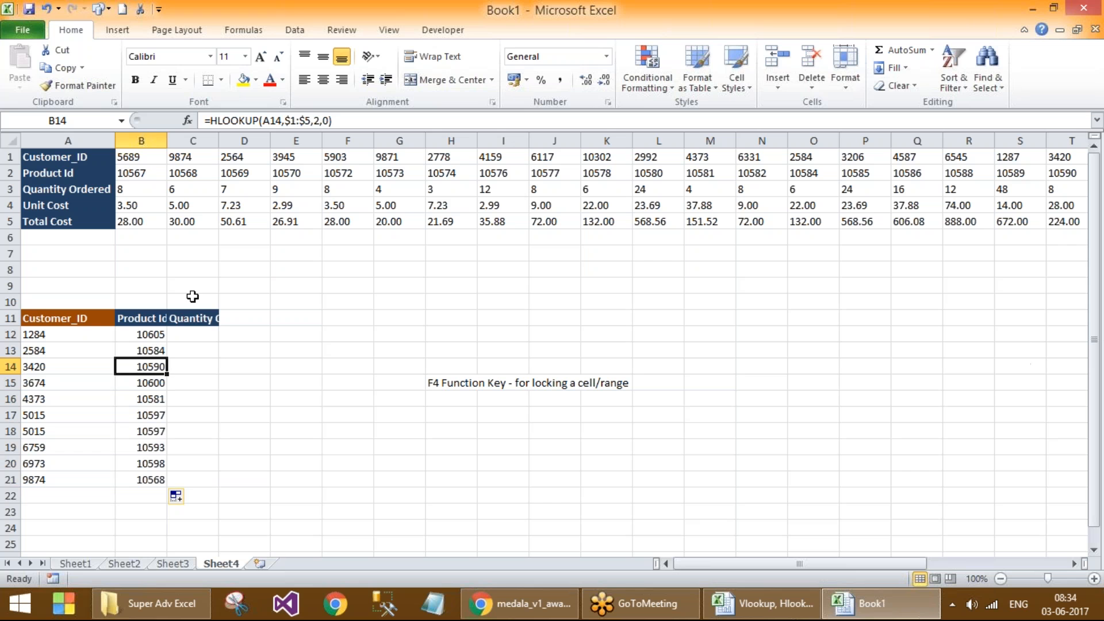
left_click(141, 335)
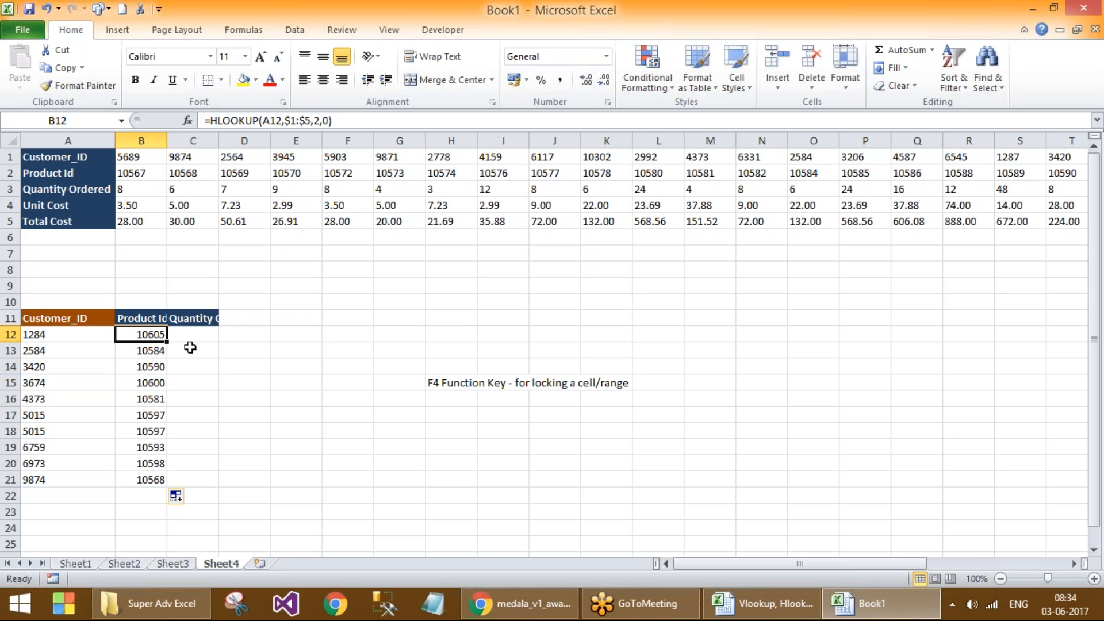
left_click(214, 335)
left_click(151, 332)
Step: Start a VLOOKUP formula in C12 under Quantity Ordered with A12 as the lookup value
left_click(186, 333)
type("=v")
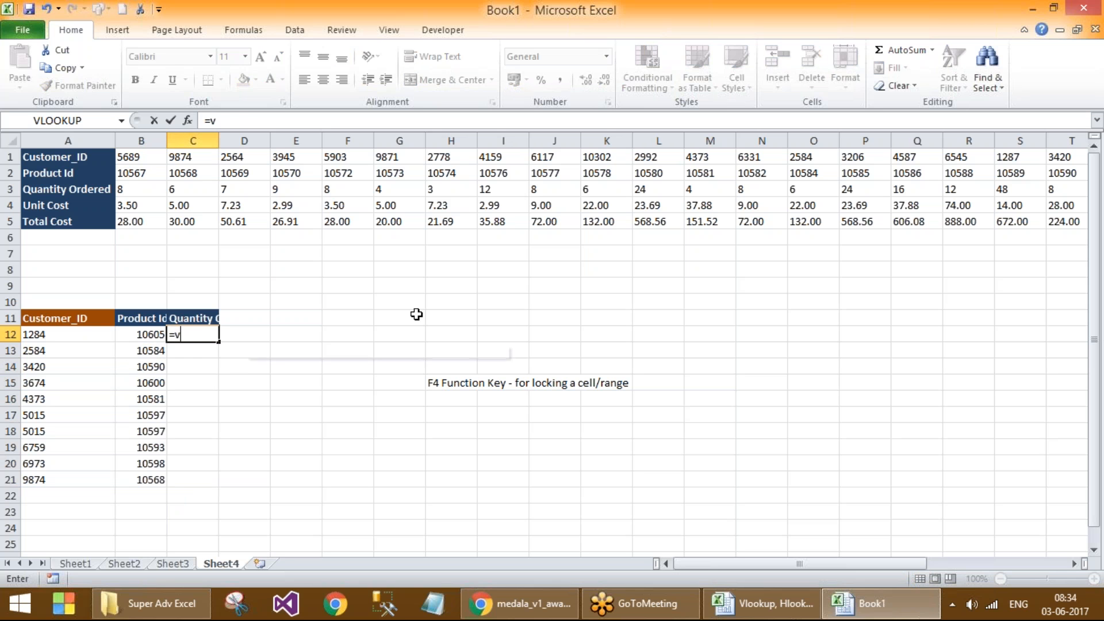
type("lookup(")
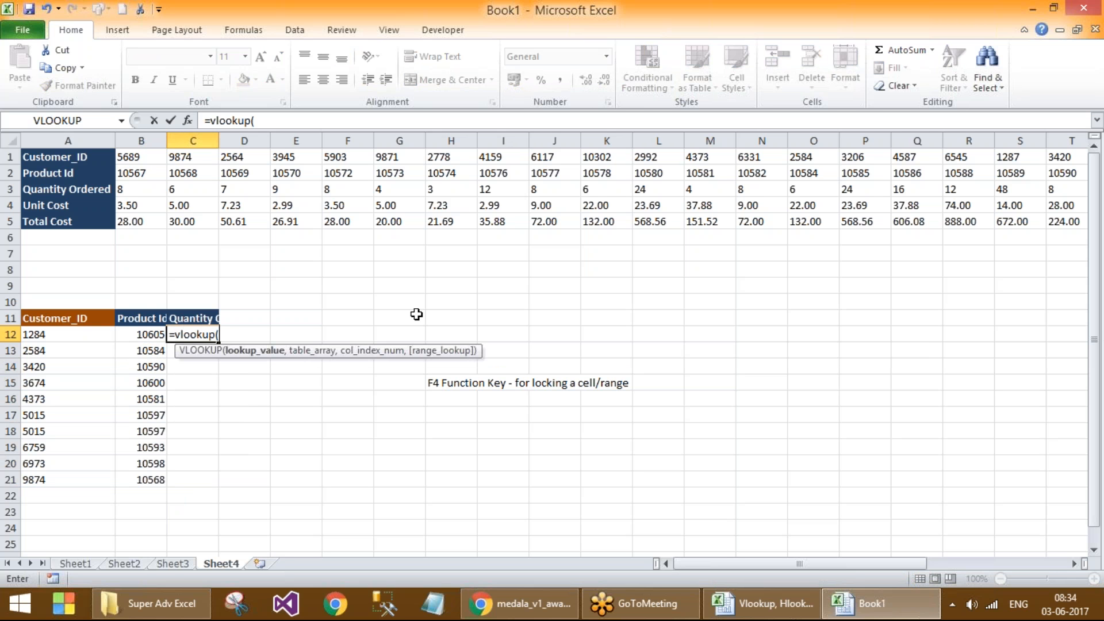
key("Left")
key("Left")
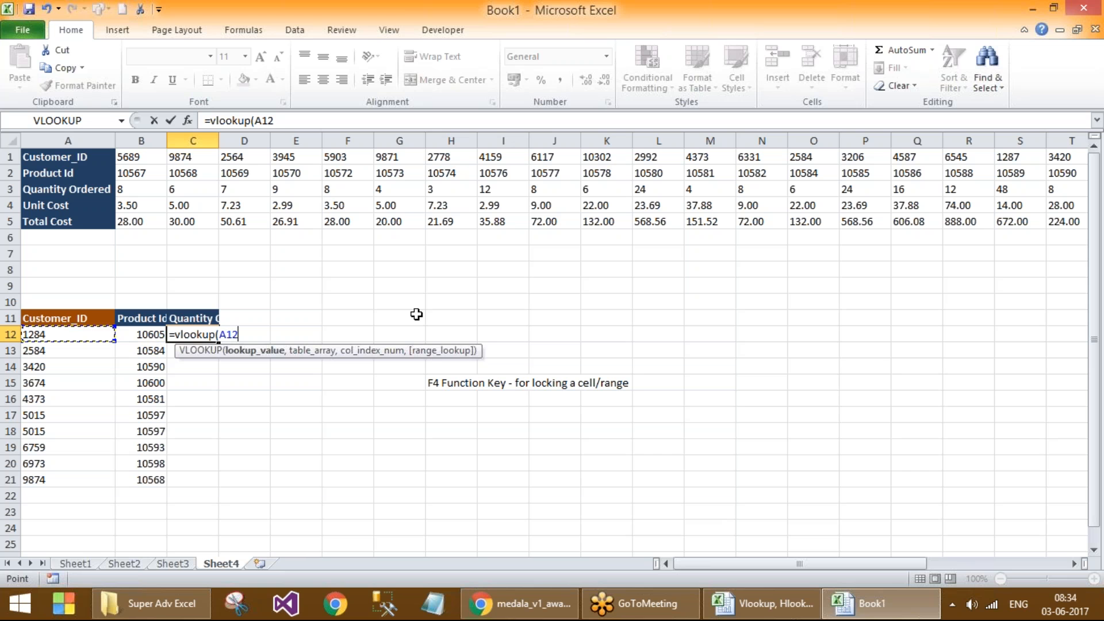
type(",")
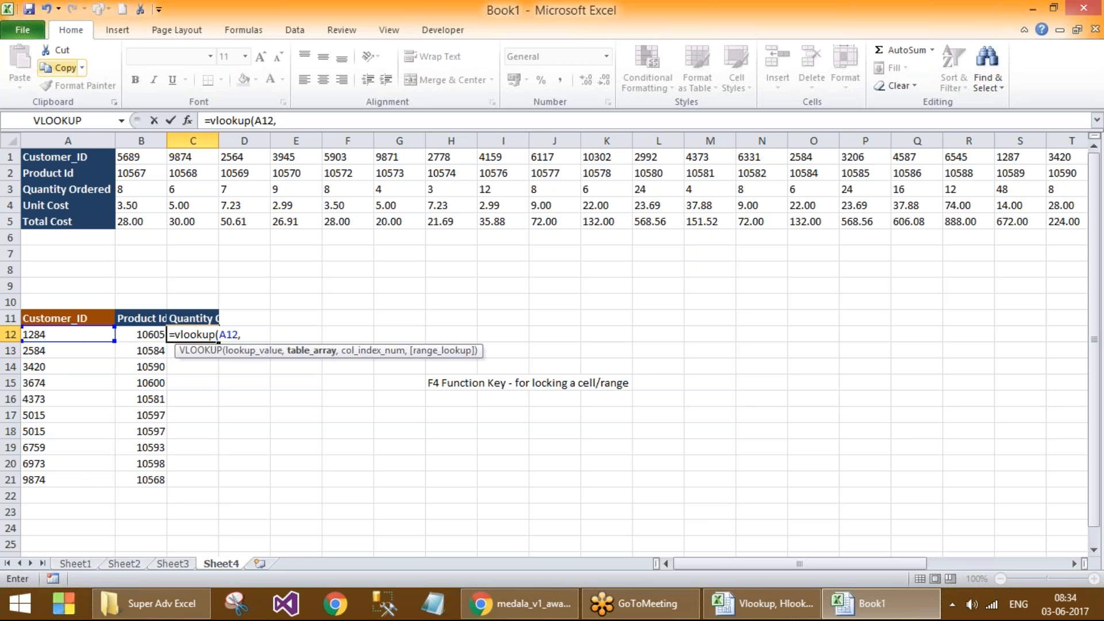
Step: Use rows 1 to 5 as the formula's table array and lock the reference as $1:$5
left_click(11, 157)
left_click_drag(11, 157, 10, 222)
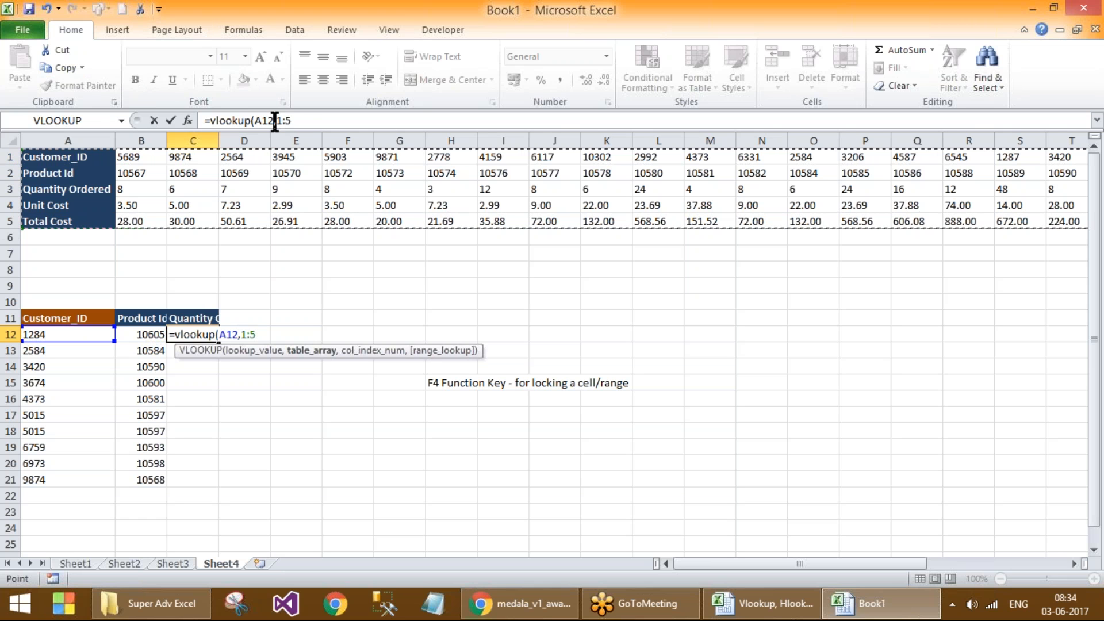
left_click_drag(277, 120, 308, 121)
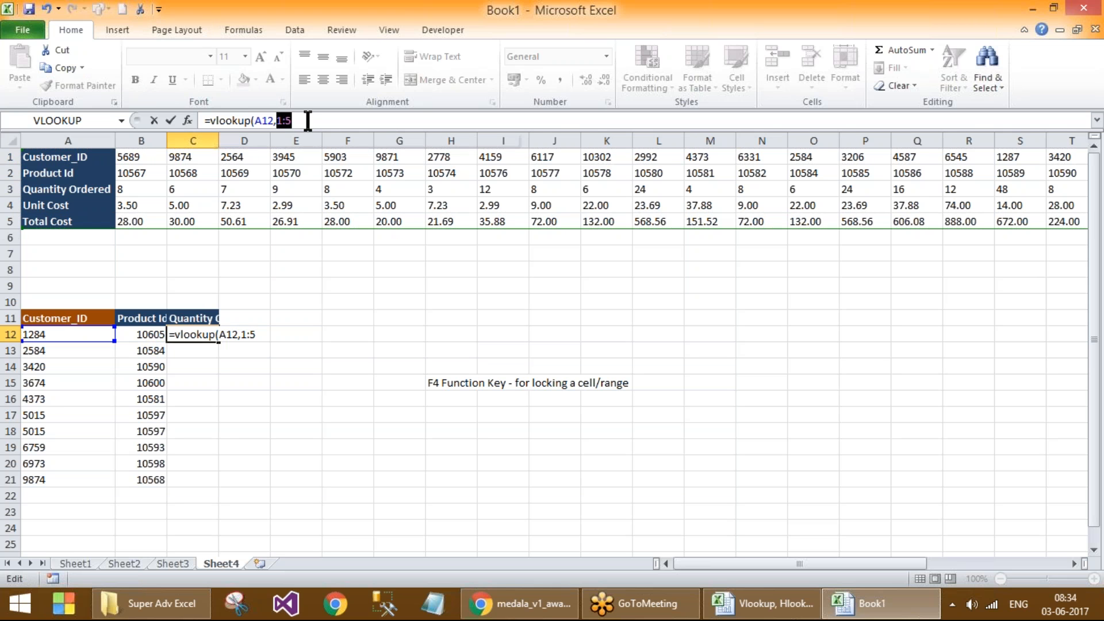
key("F4")
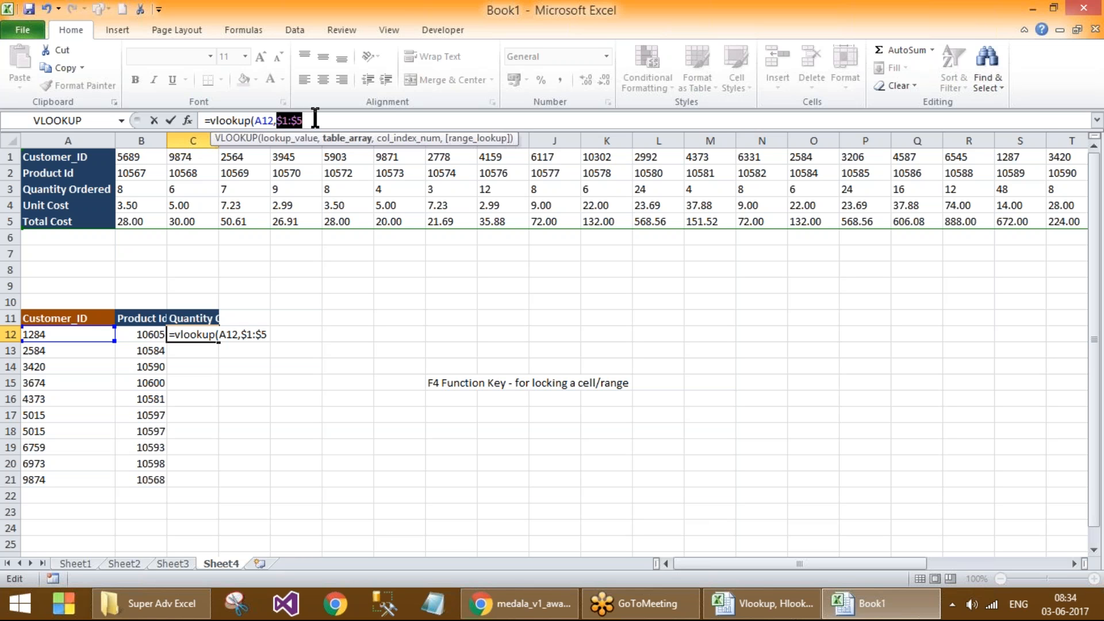
Step: Complete the C12 formula with index number 3 and range lookup 0, and enter it
left_click(314, 119)
type(",")
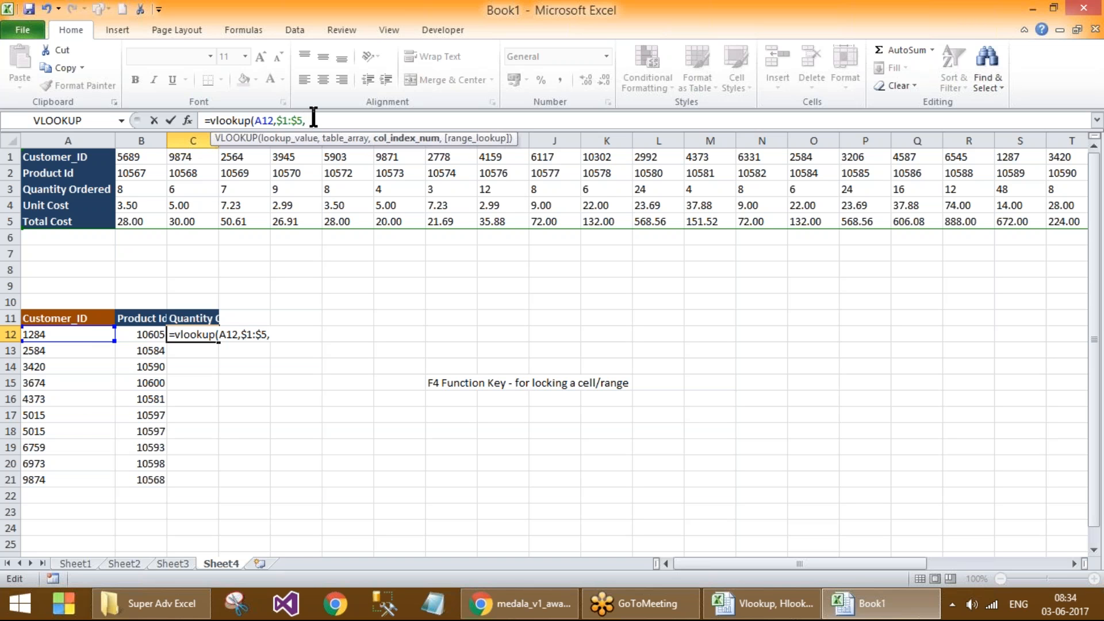
type("3,0")
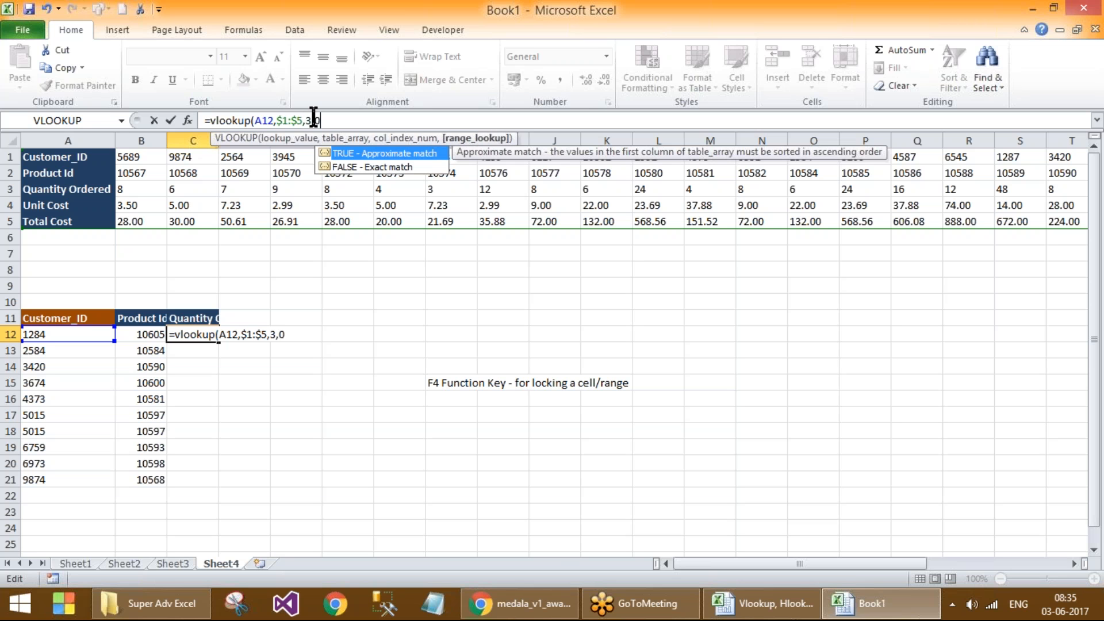
type(")")
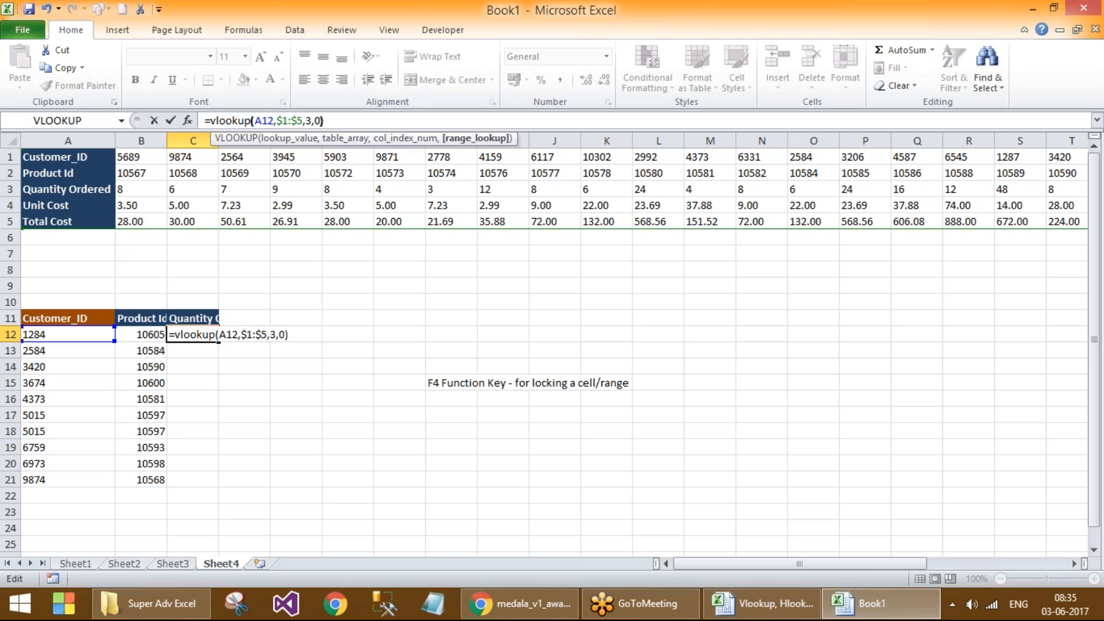
key("Return")
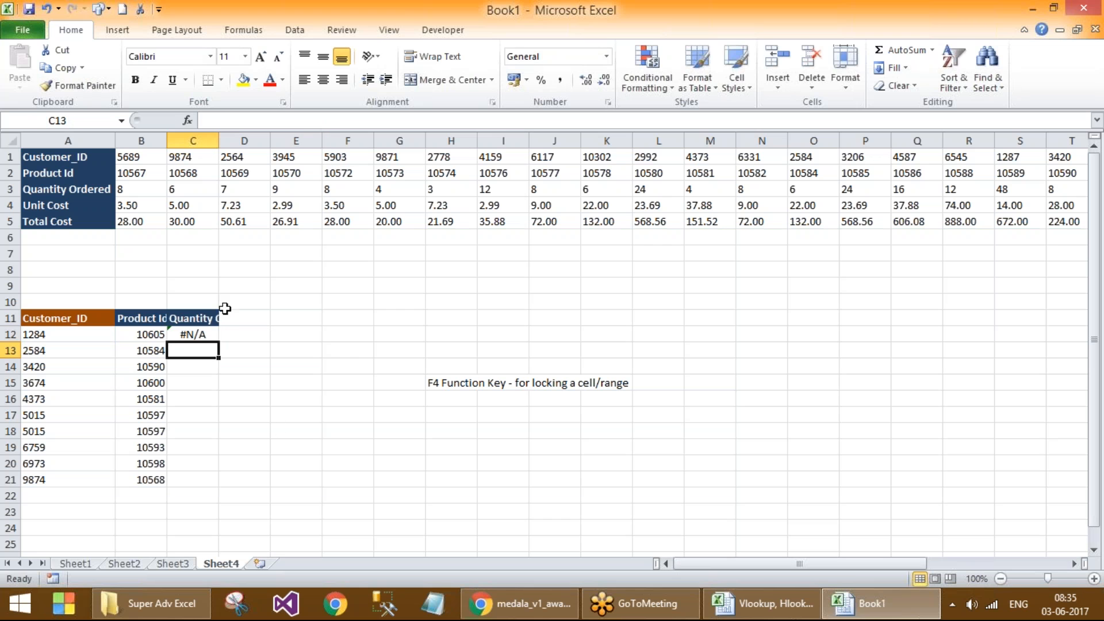
Step: Change the function in C12 to HLOOKUP so the formula reads =HLOOKUP(A12,$1:$5,3,0)
double_click(195, 333)
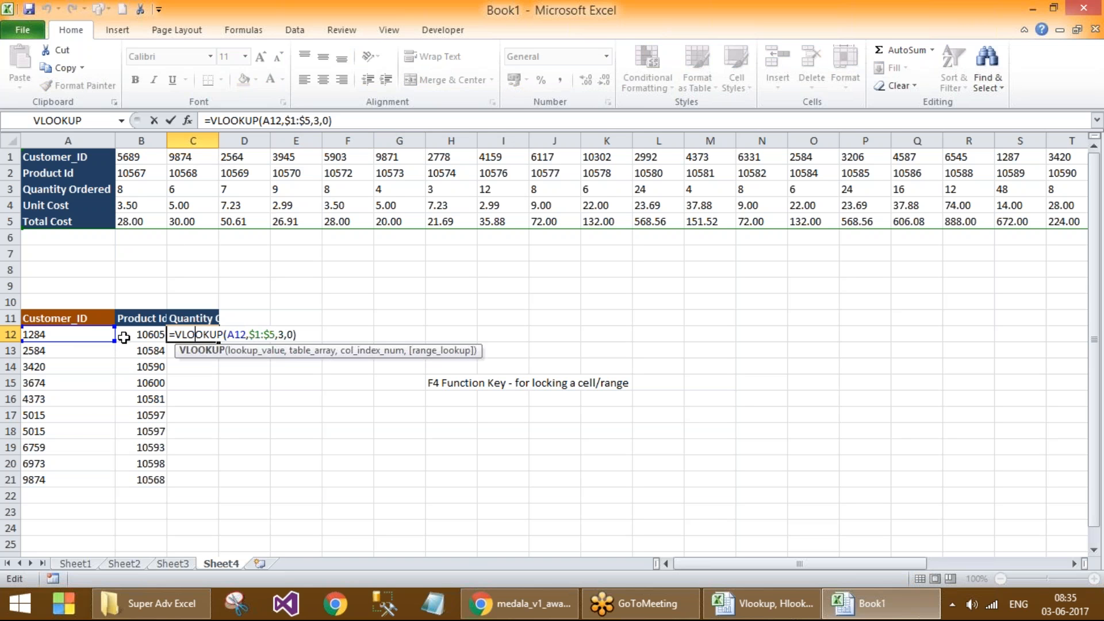
key("ctrl+Return")
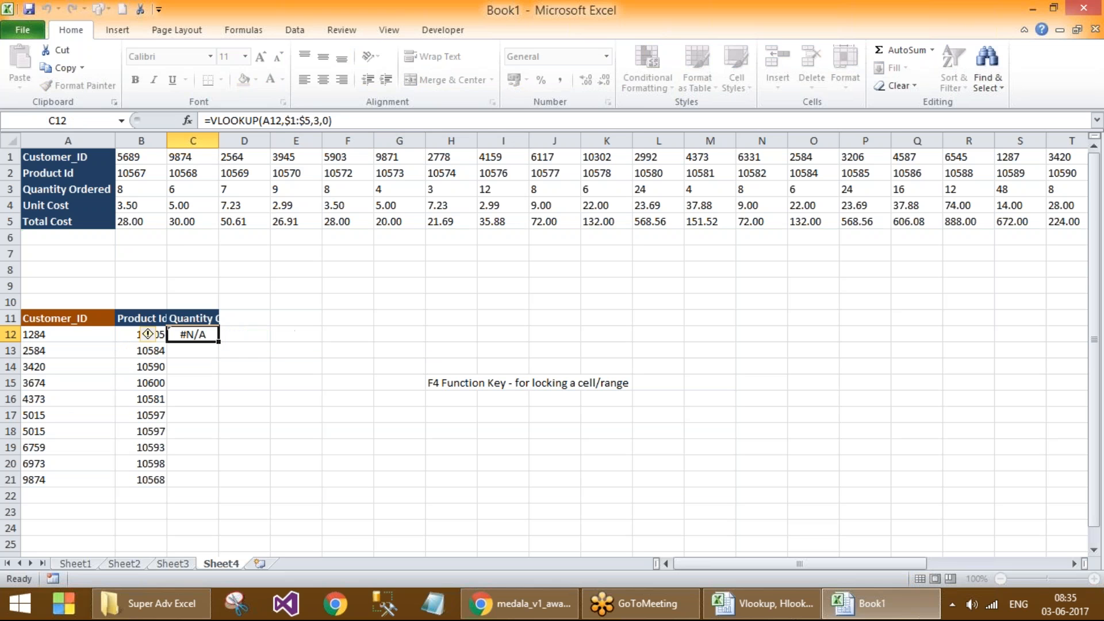
left_click(214, 120)
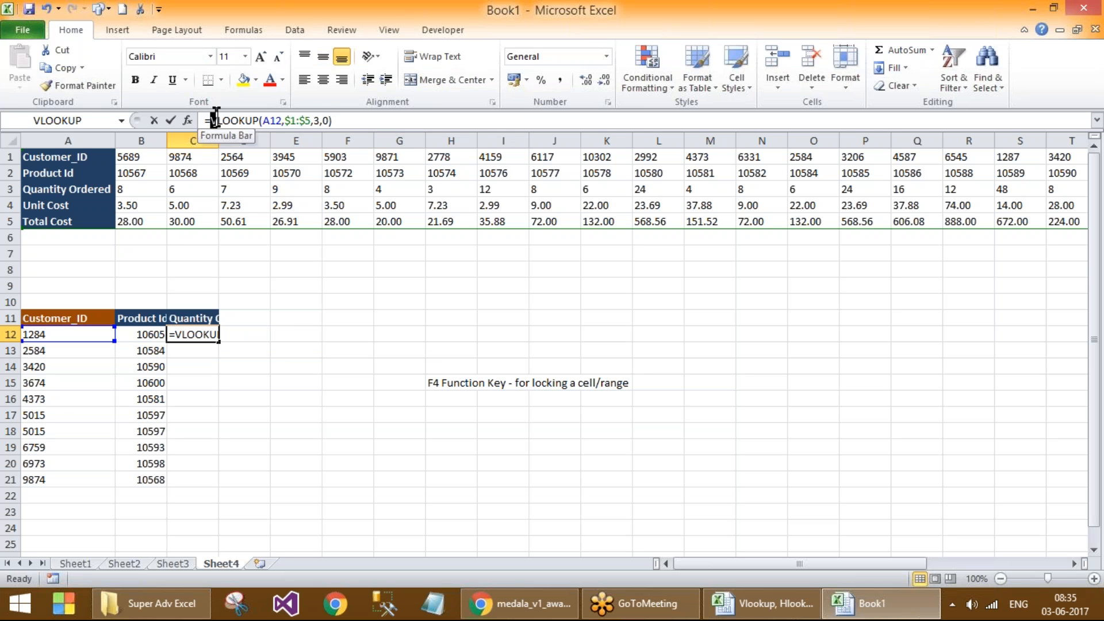
type("H")
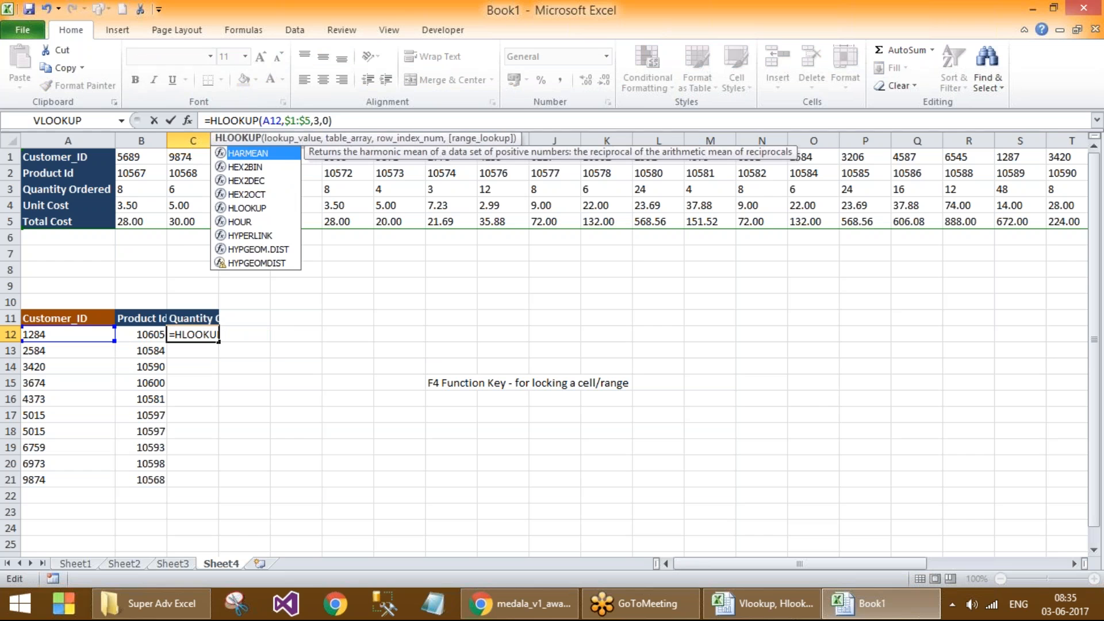
left_click(355, 120)
key("Return")
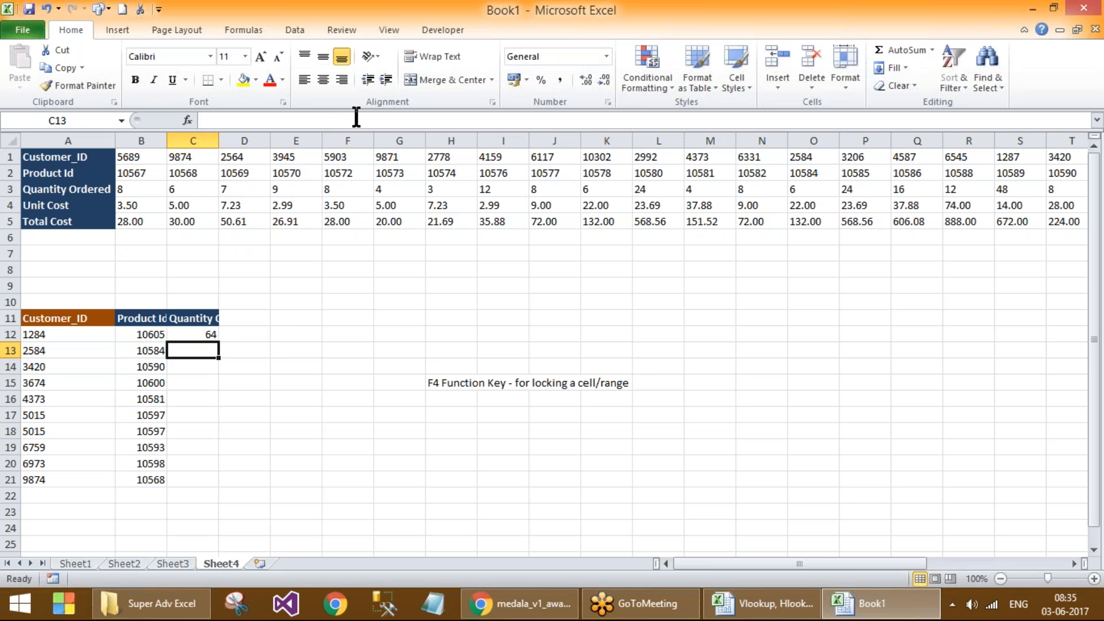
Step: Fill the HLOOKUP formula from C12 down to C21 and autofit the width of column C
left_click(191, 338)
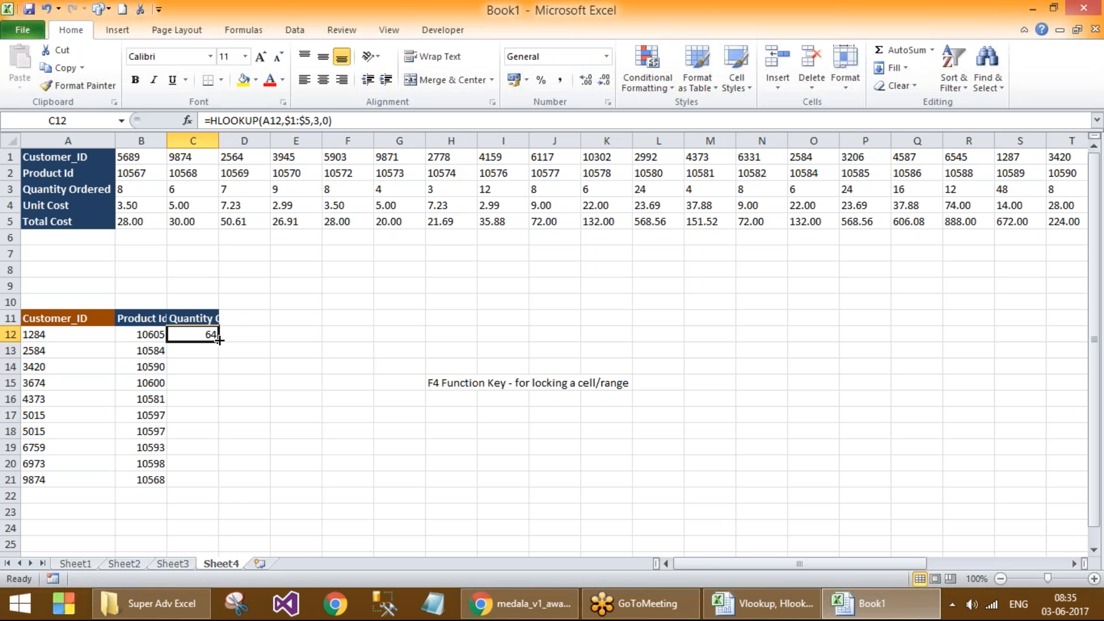
double_click(219, 335)
left_click(201, 338)
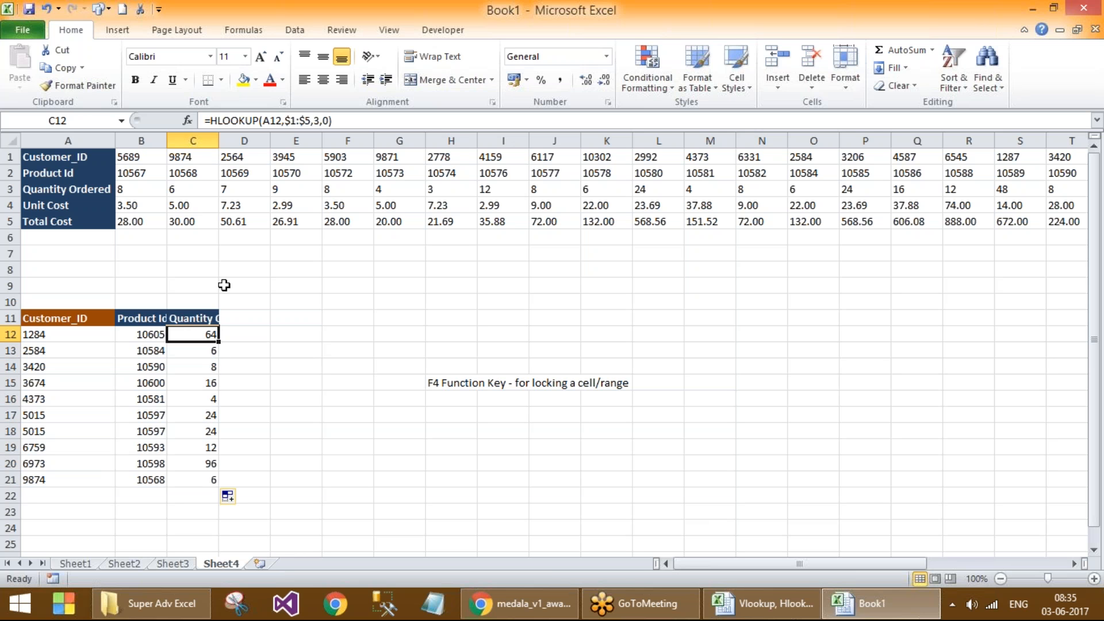
left_click_drag(218, 145, 218, 144)
double_click(218, 144)
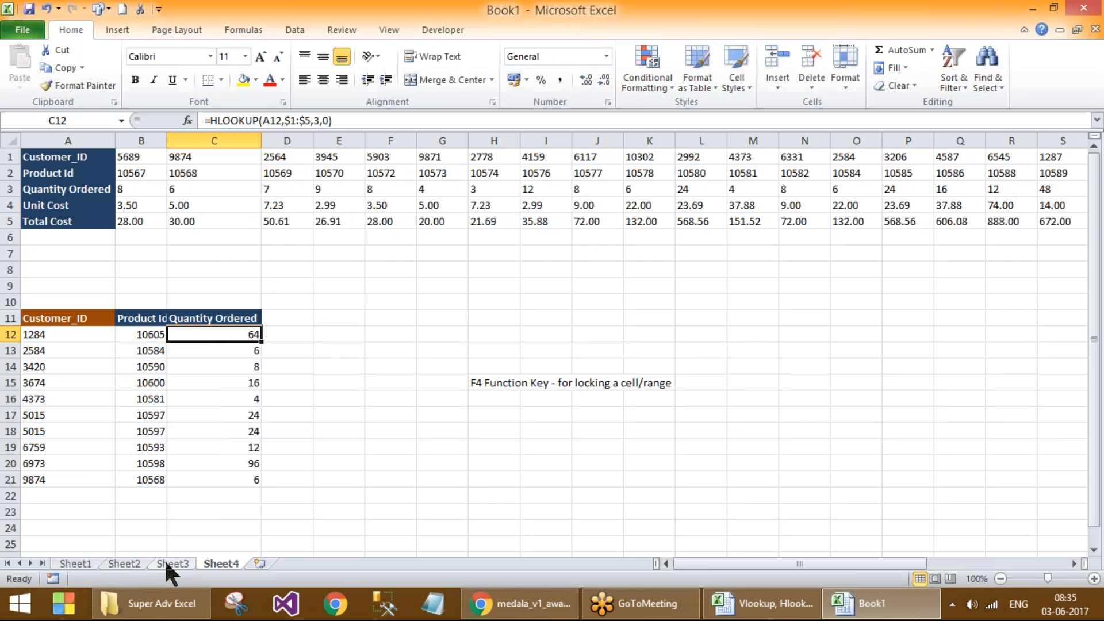
Step: On Sheet1, copy the Unit Cost header from D1 into K1 and widen column K
left_click(84, 556)
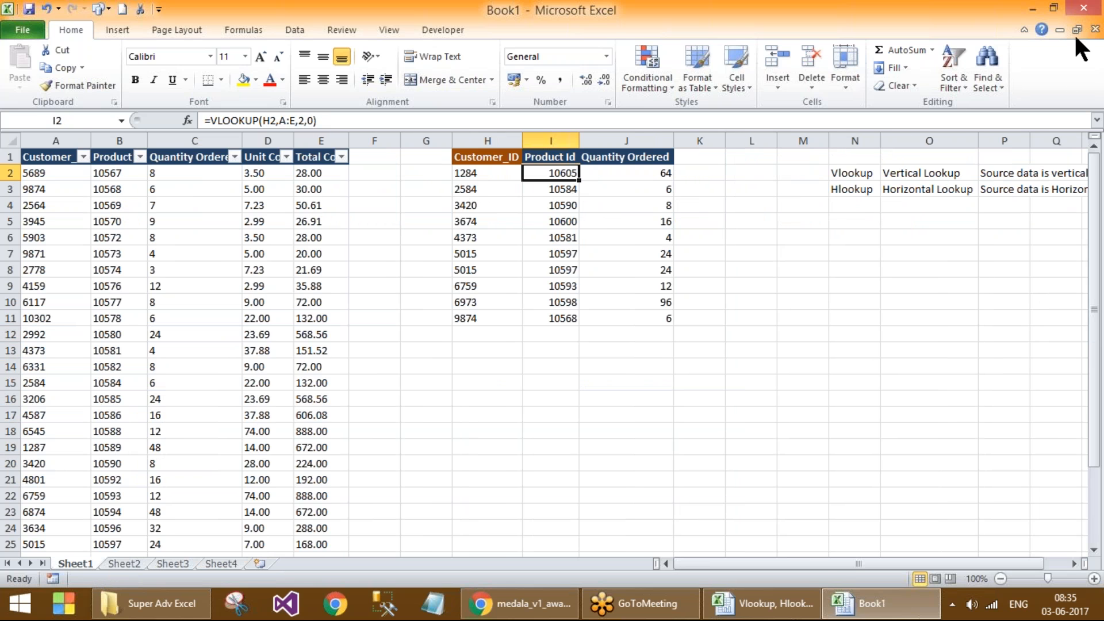
left_click(556, 205)
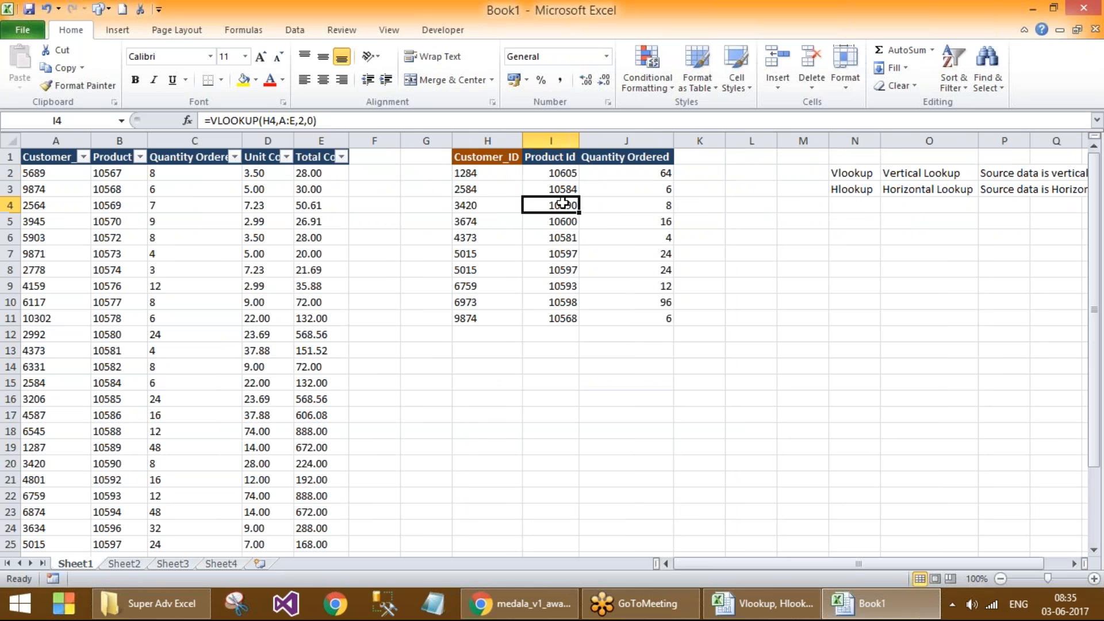
left_click(556, 172)
left_click(609, 175)
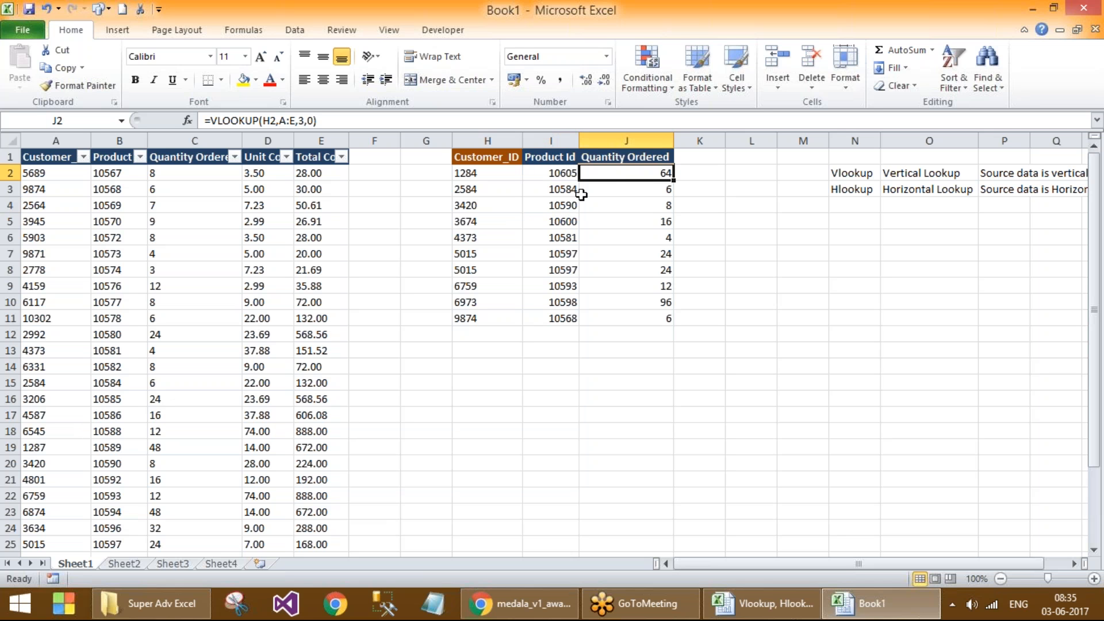
left_click(265, 157)
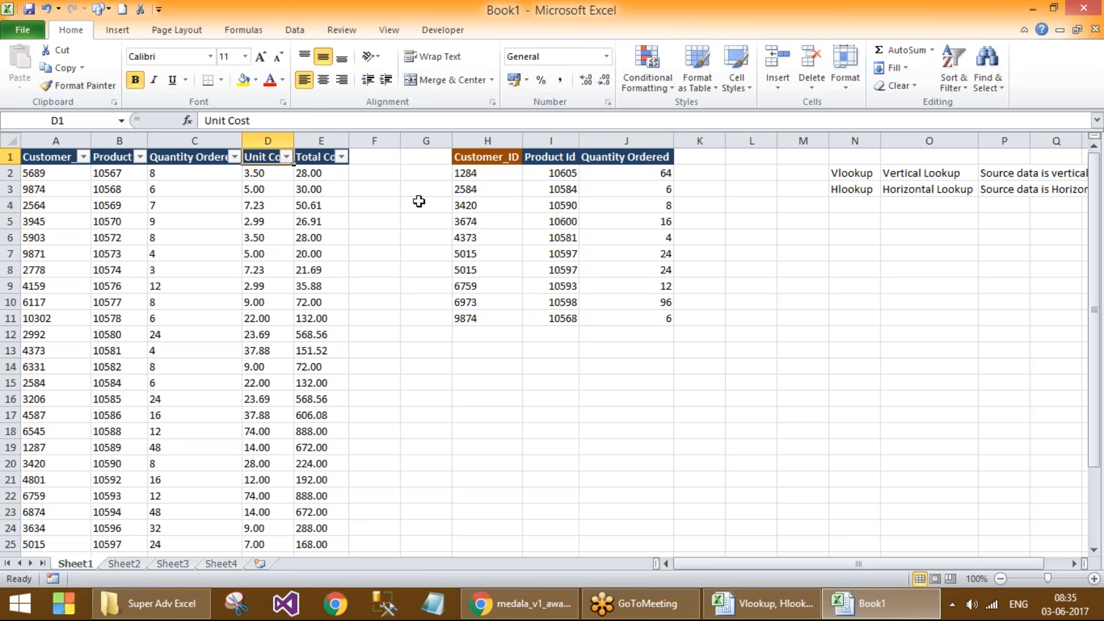
key("ctrl+c")
left_click(700, 157)
key("ctrl+v")
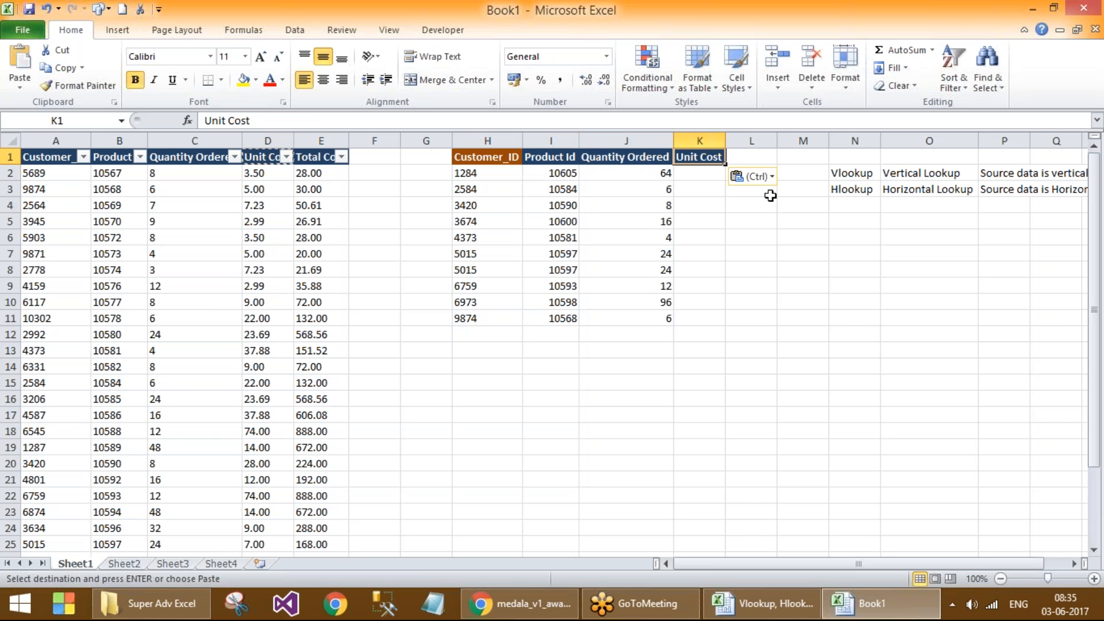
left_click_drag(726, 141, 760, 140)
key("Escape")
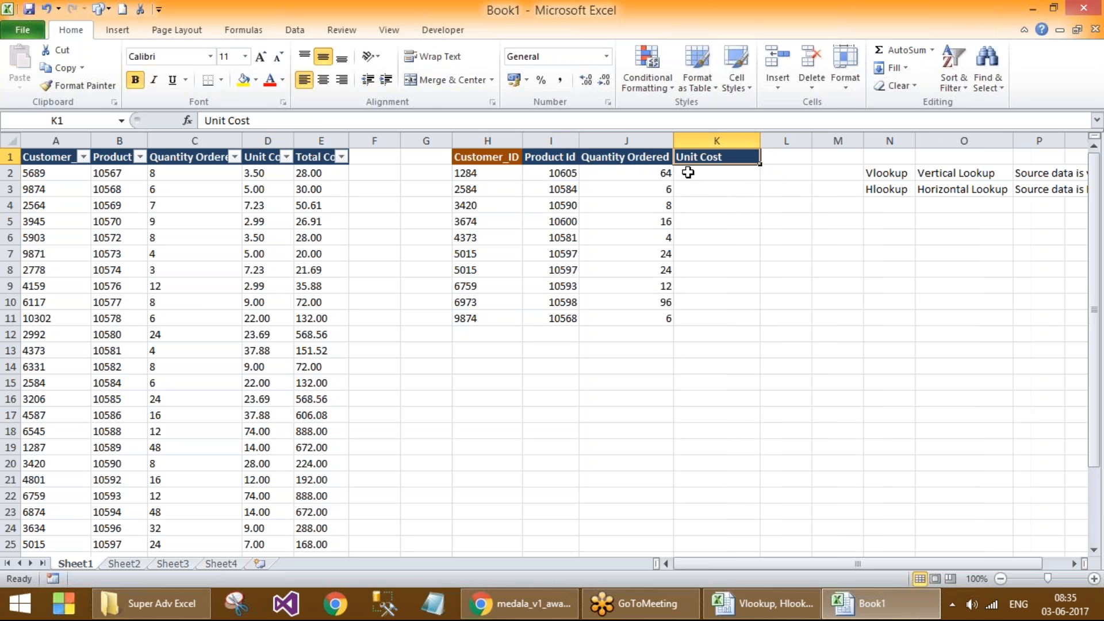
Step: Enter =VLOOKUP(H2,A1:E31,4,0) in K2 to look up the first customer's unit cost
left_click(689, 174)
type("=")
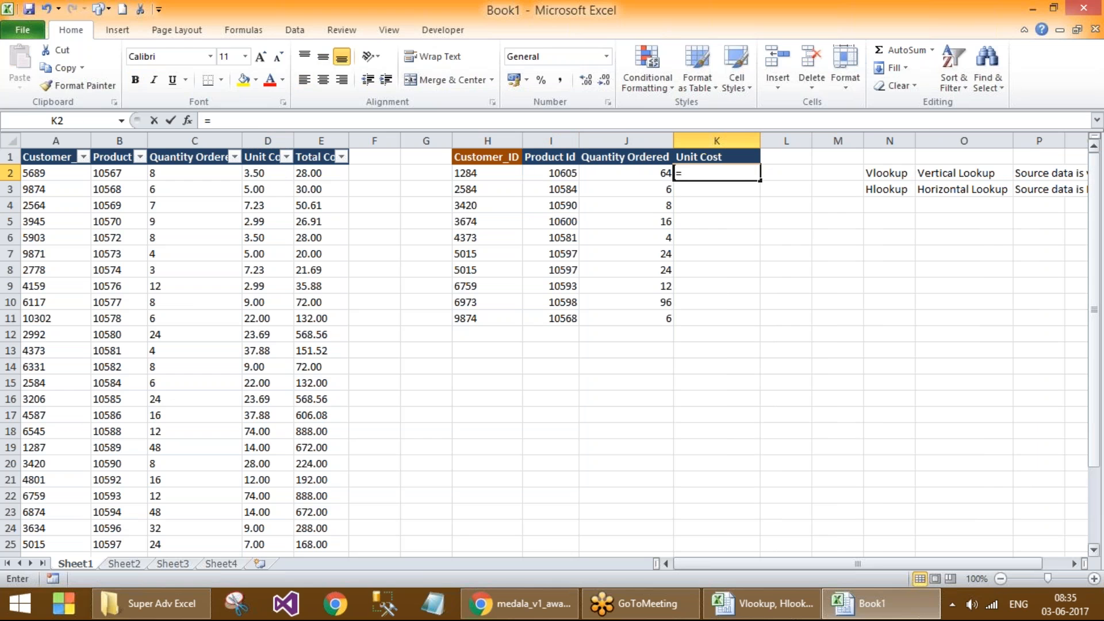
type("vlookup(")
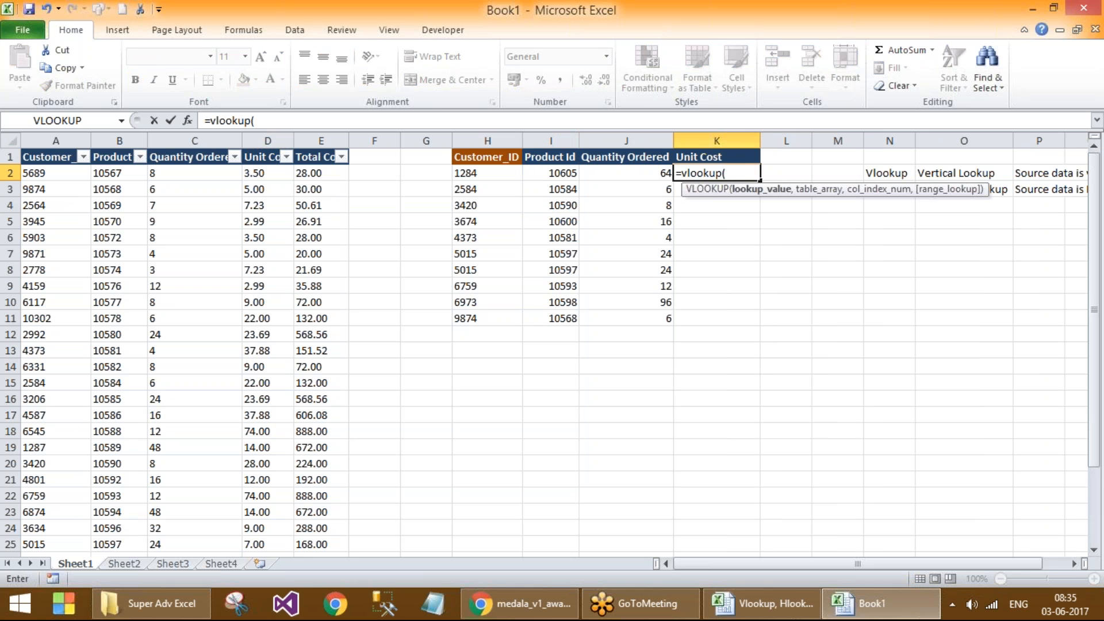
left_click(473, 171)
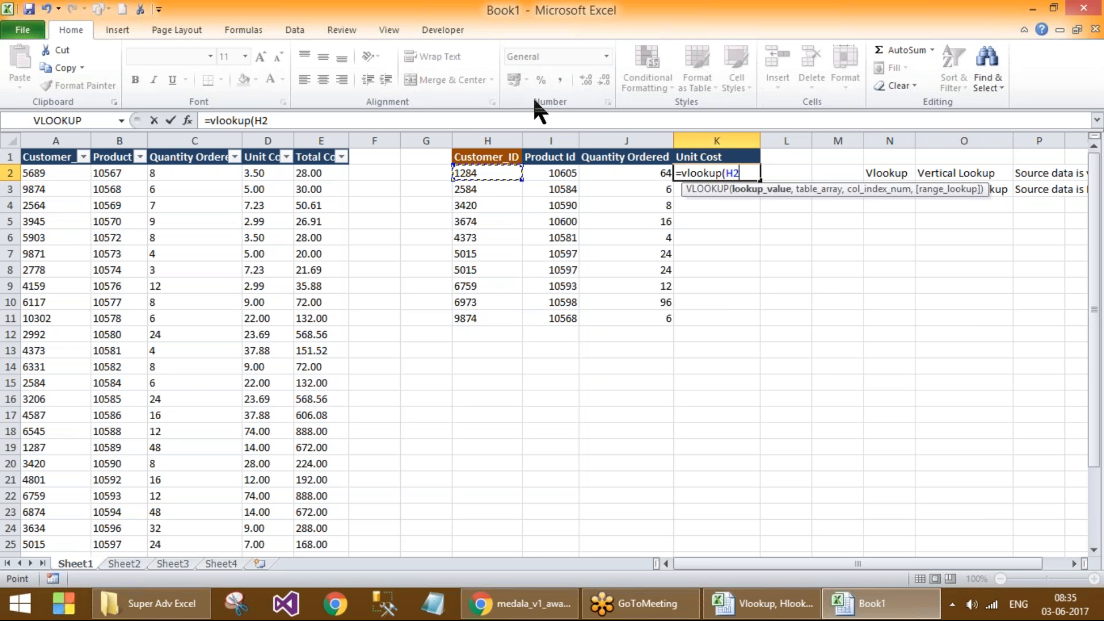
type(",")
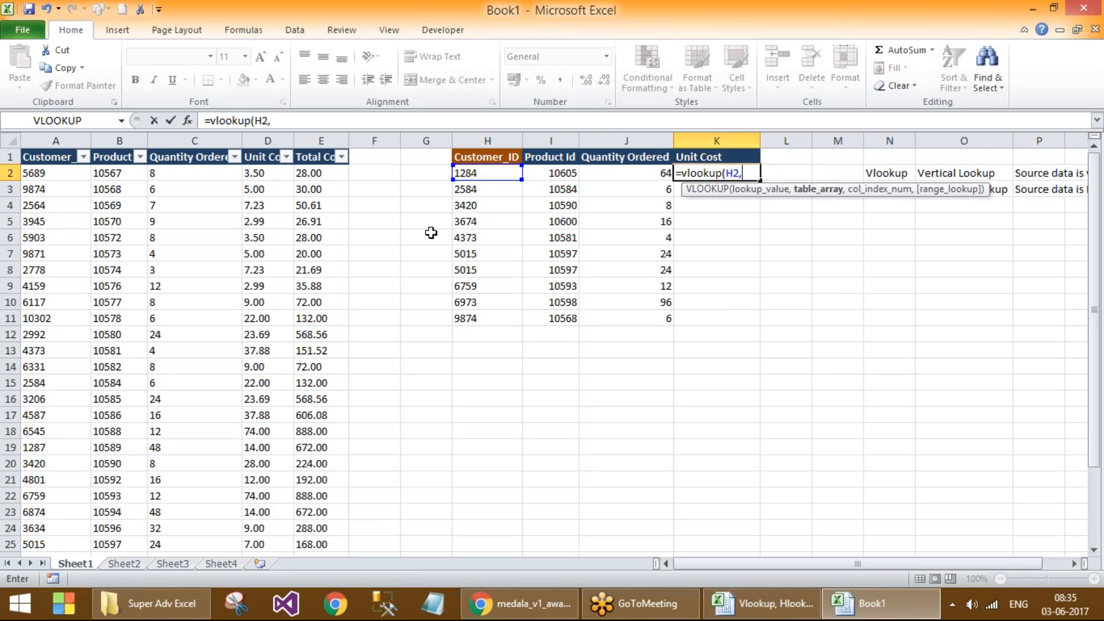
left_click_drag(46, 157, 300, 517)
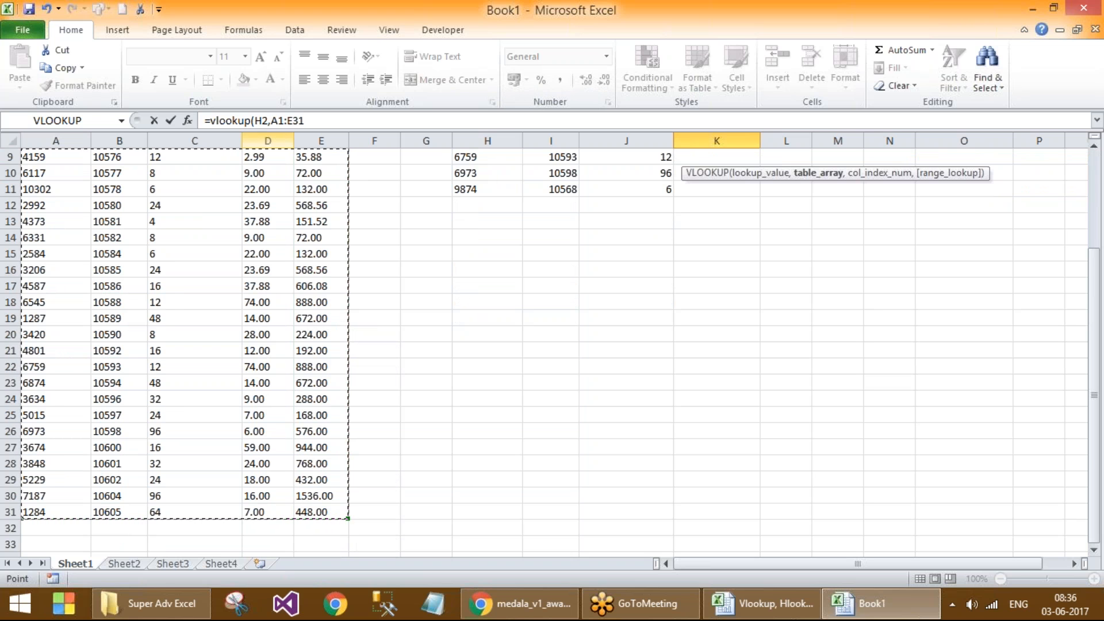
left_click(314, 120)
type(",")
left_click_drag(1094, 394, 1094, 310)
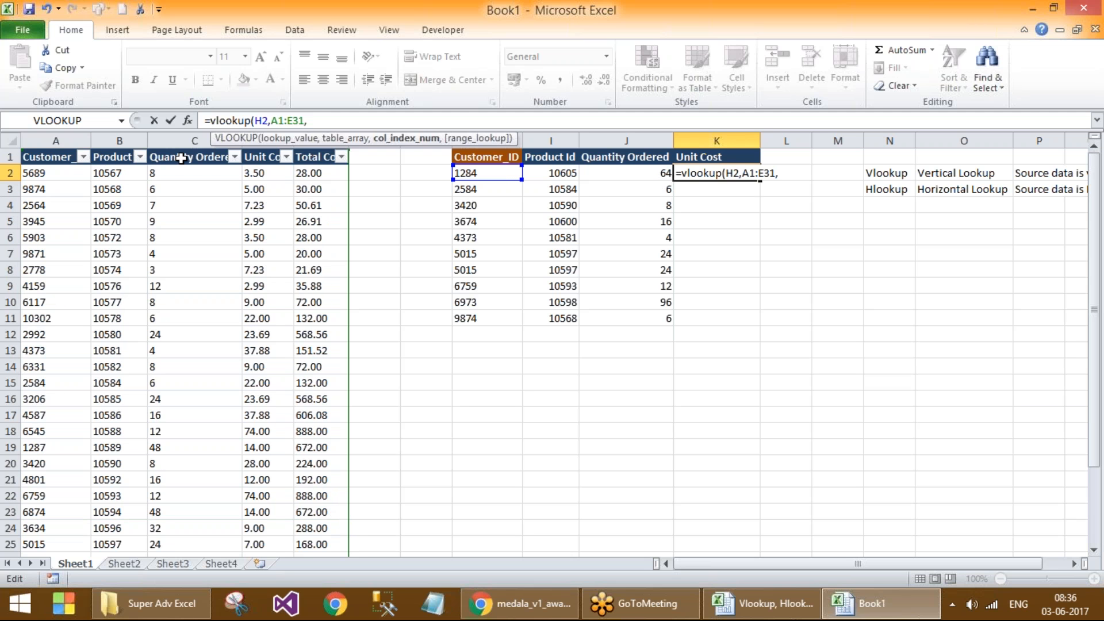
type("4,0")
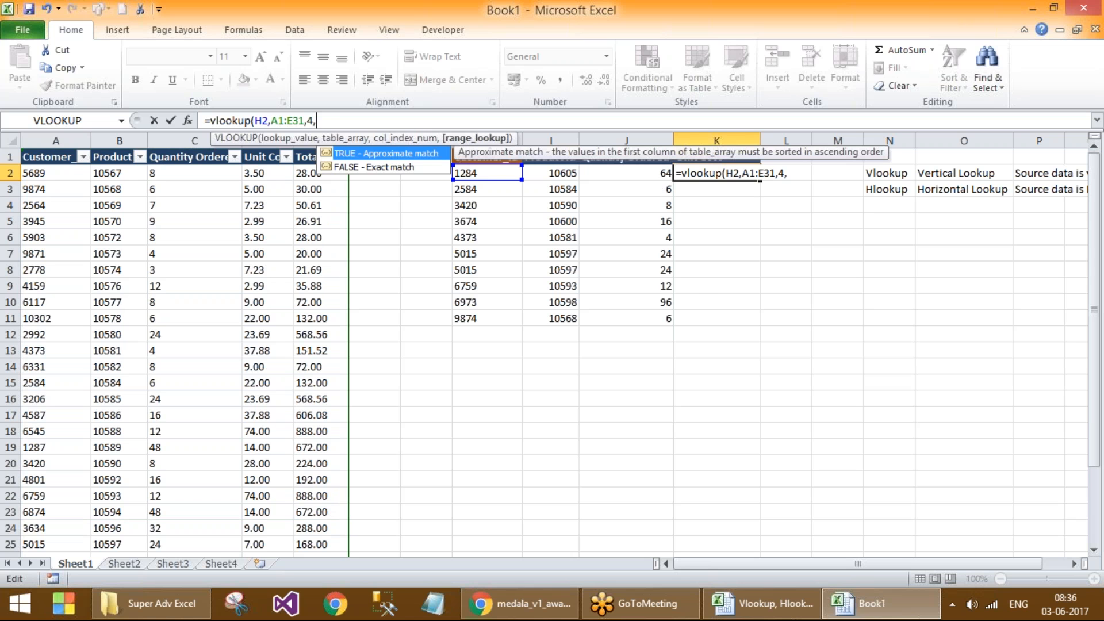
key("Return")
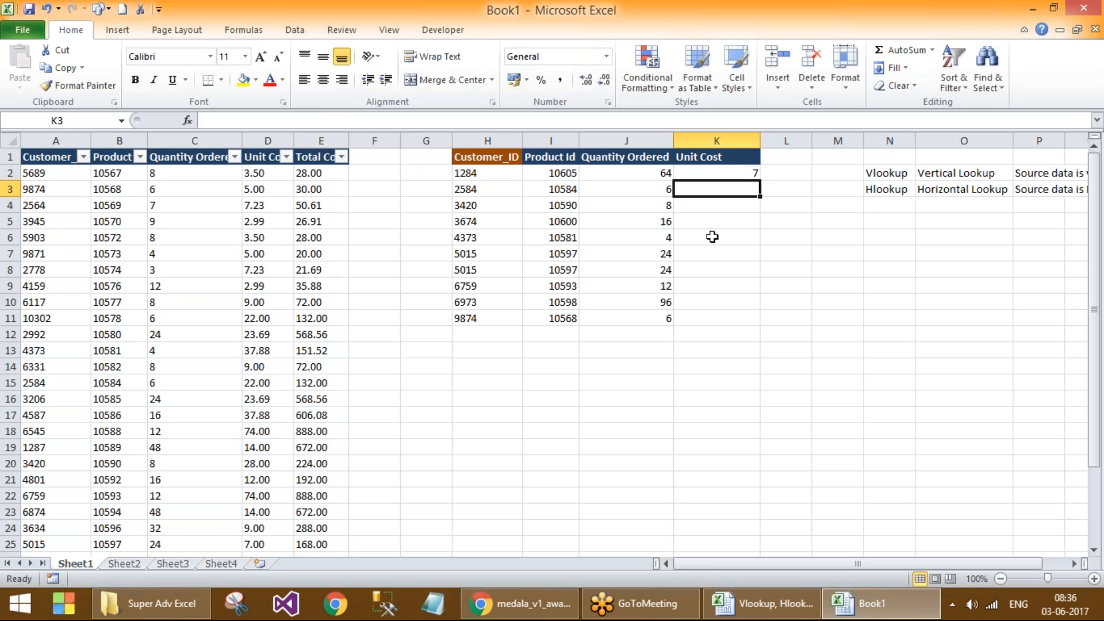
Step: Insert a blank row above the header row and enter 4 in K1 as the column index
left_click(745, 172)
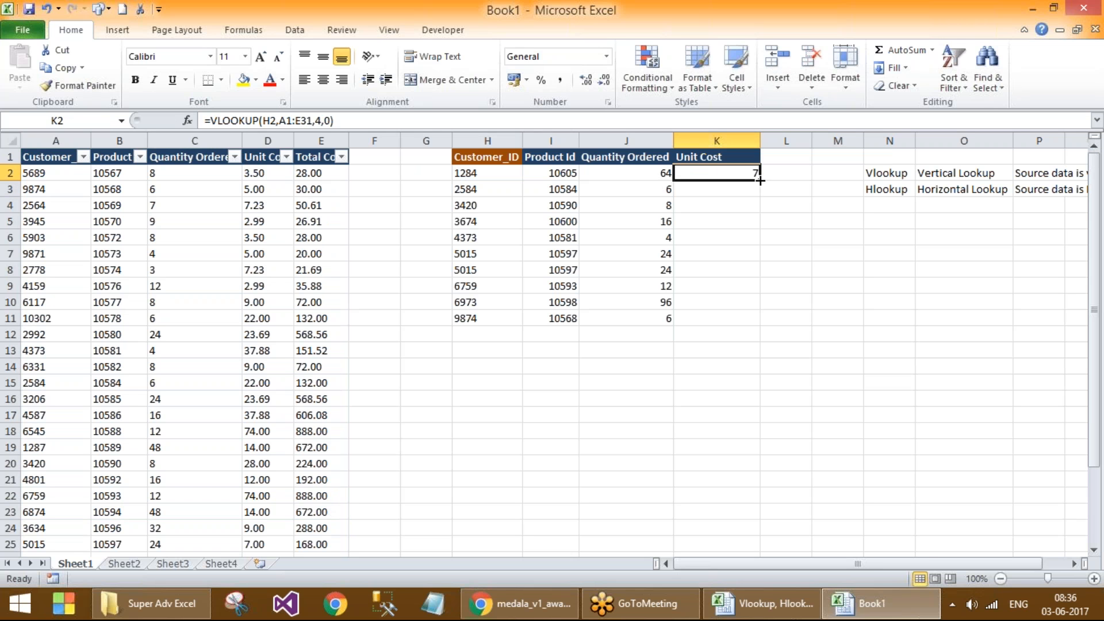
left_click(16, 156)
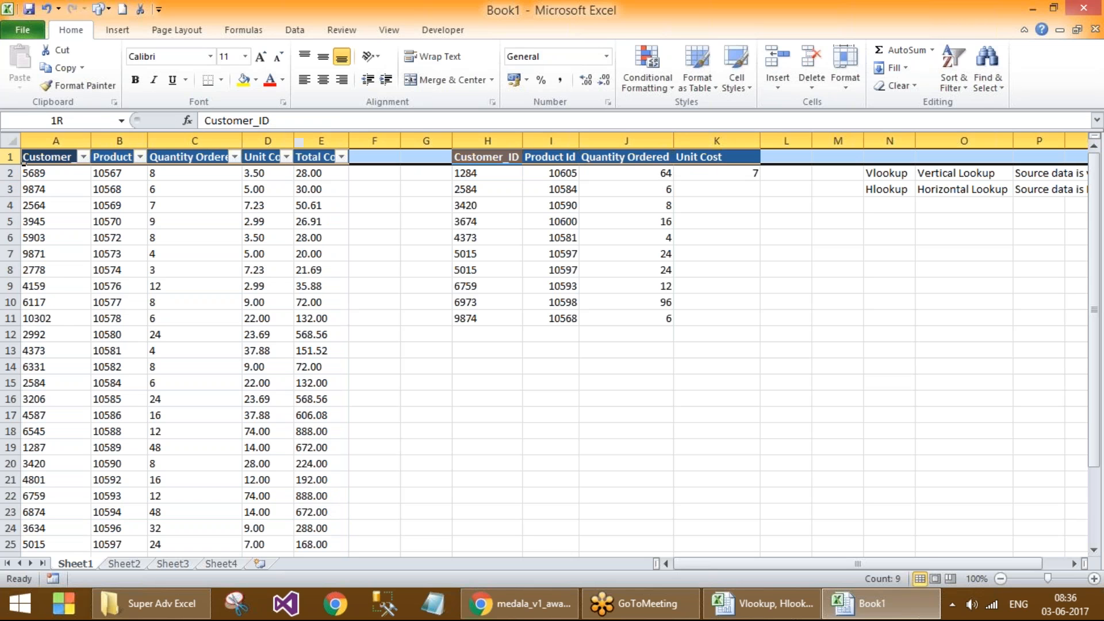
right_click(15, 158)
left_click(49, 262)
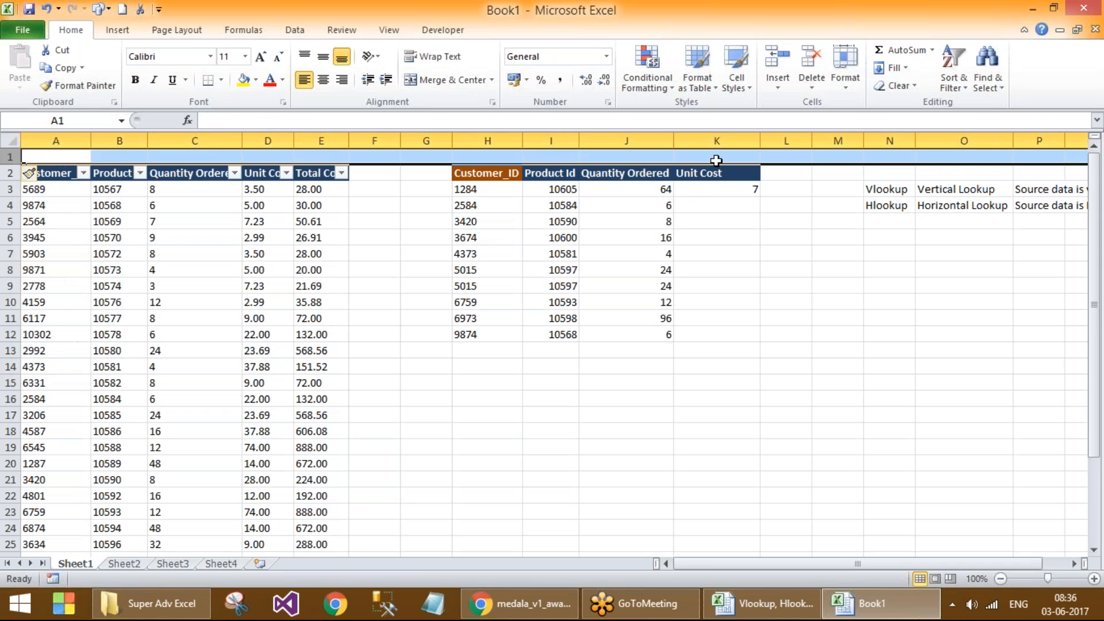
left_click(713, 156)
type("4")
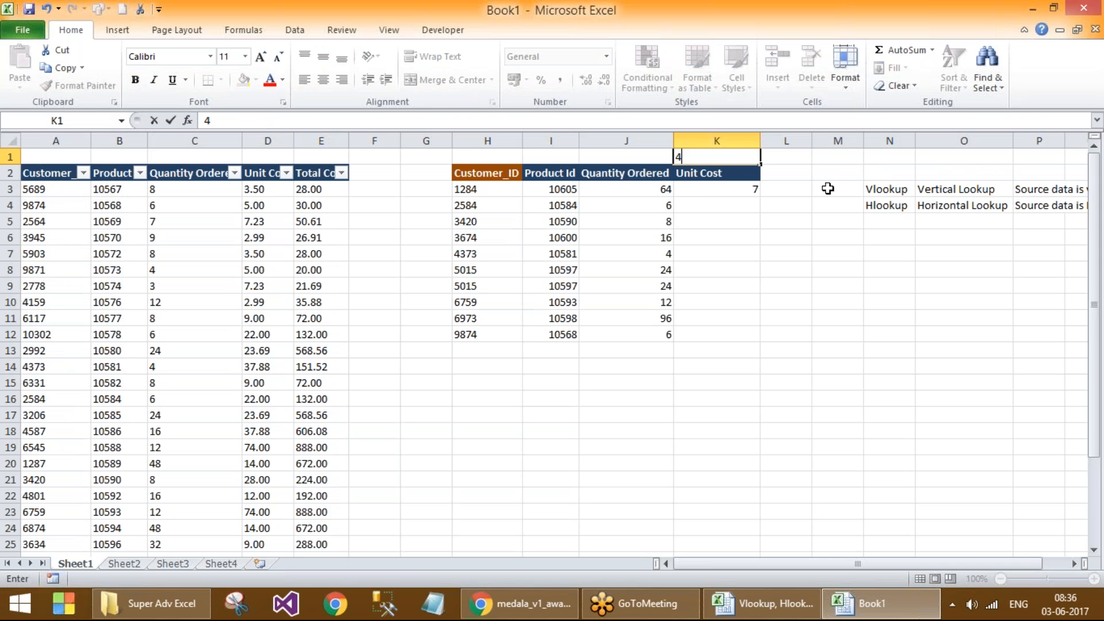
Step: Replace the column index in K3 so the formula reads =VLOOKUP(H3,A2:E32,K1,0), and fill it down to K12
left_click(716, 193)
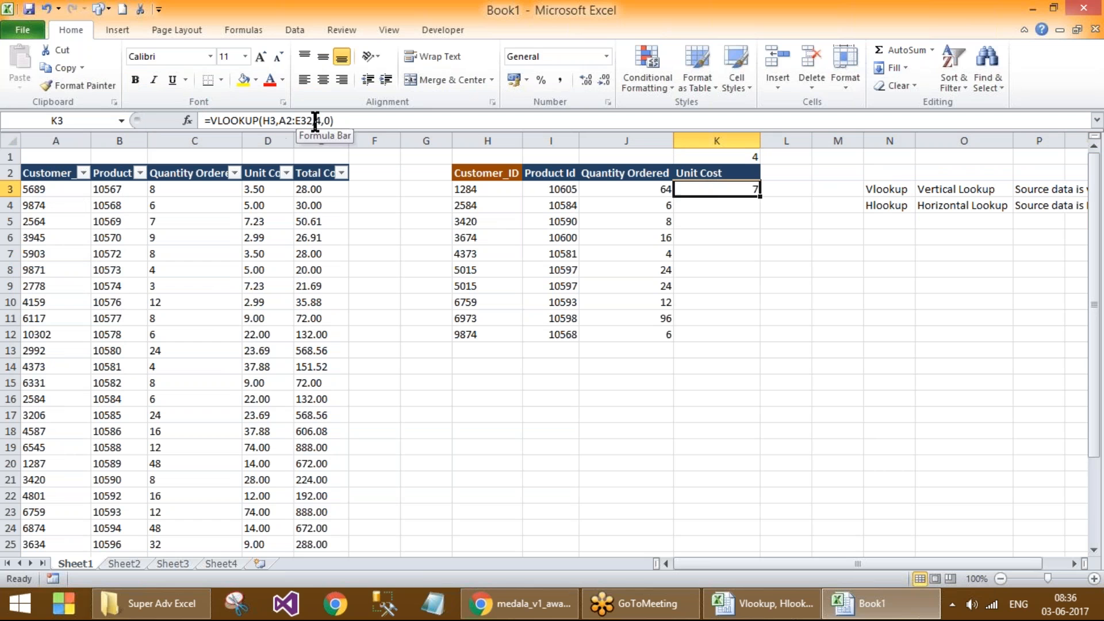
left_click_drag(314, 121, 348, 116)
key("BackSpace")
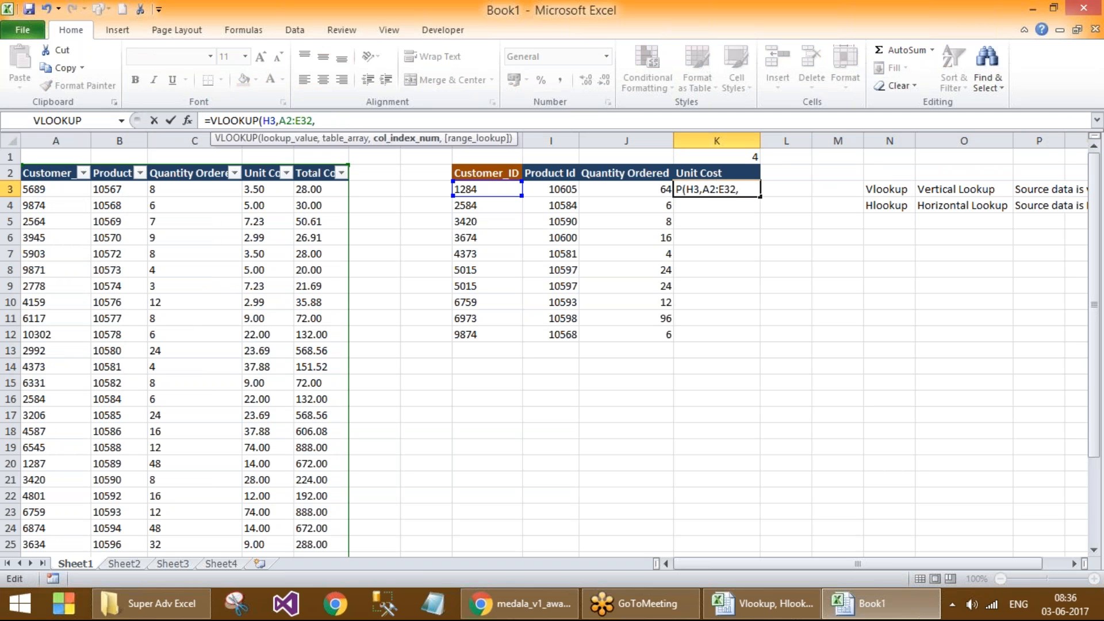
left_click(729, 157)
type(",0")
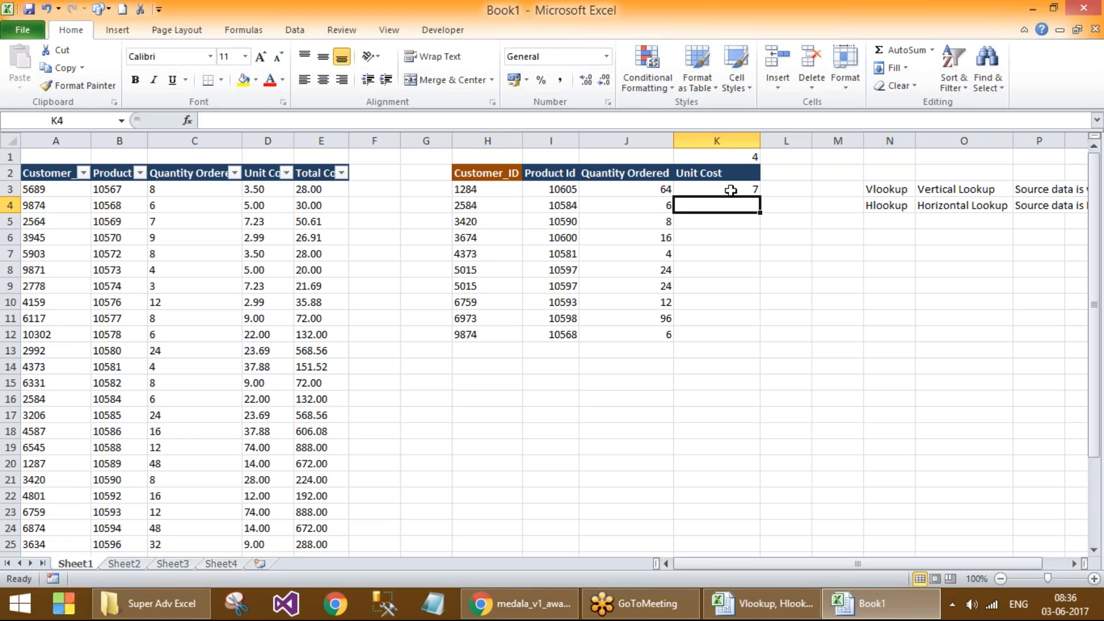
key("ctrl+Return")
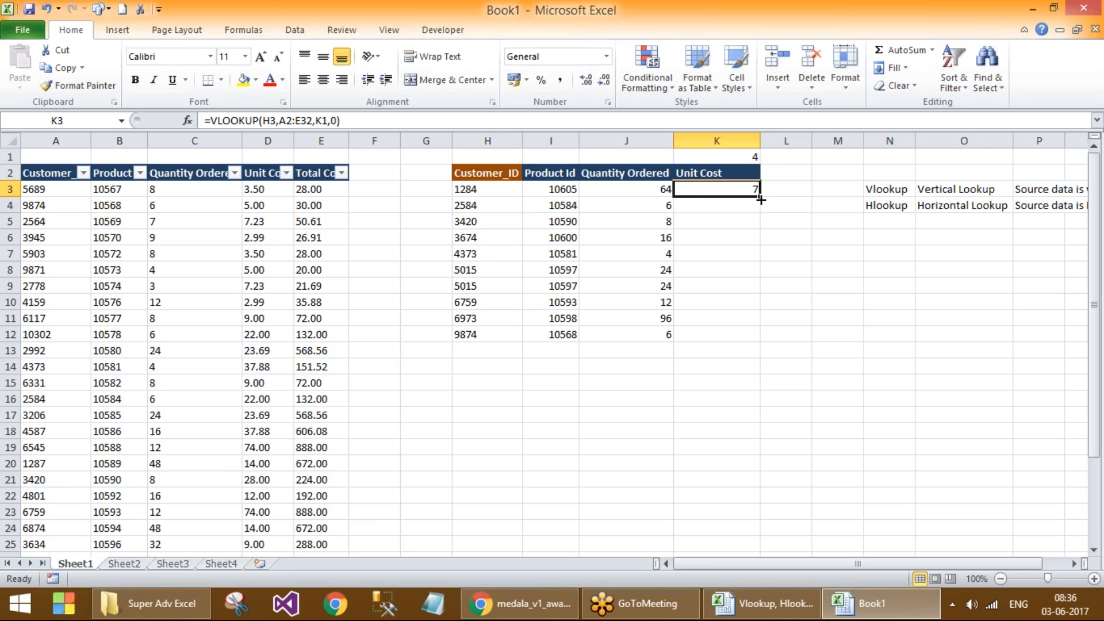
double_click(760, 199)
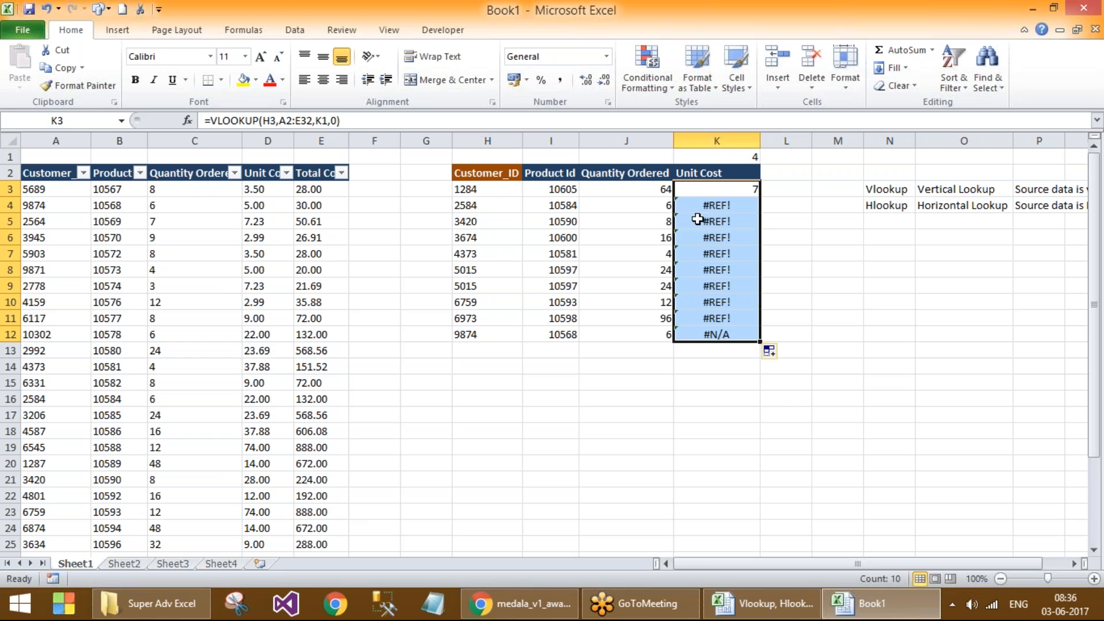
Step: Examine the filled Unit Cost formulas in K4 to K12 for how the table array and column index references shift
left_click(719, 206)
left_click(703, 338)
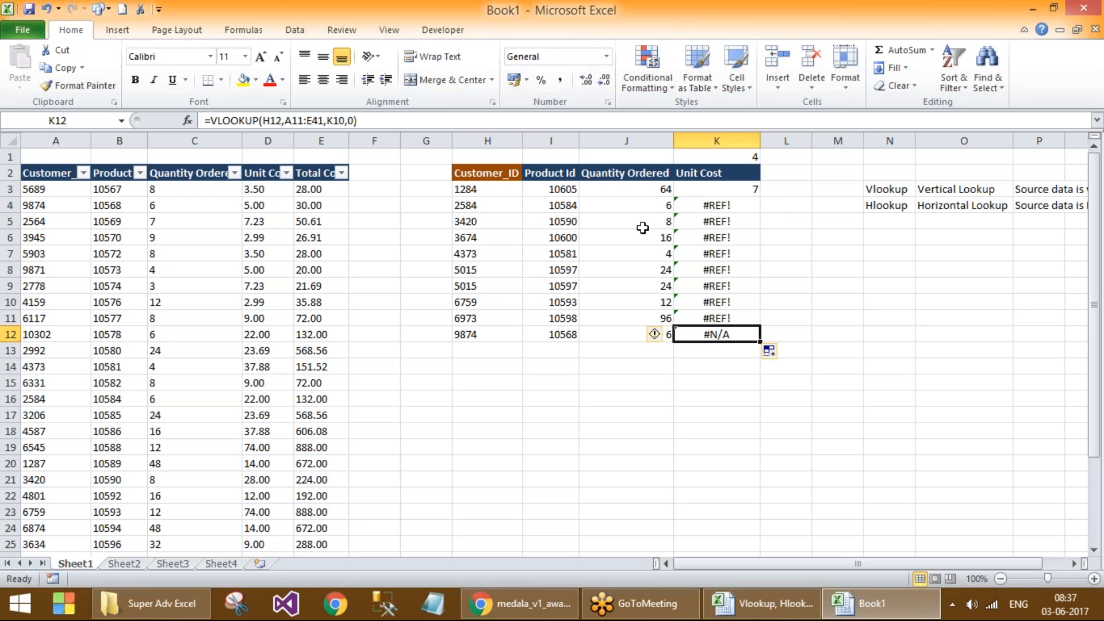
left_click(718, 206)
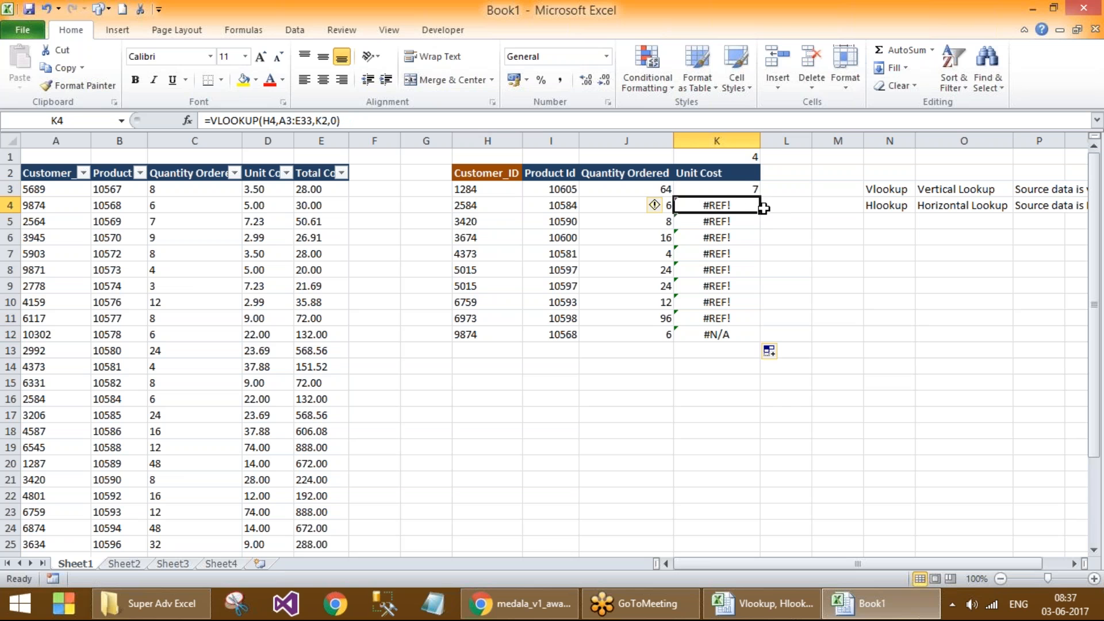
double_click(741, 205)
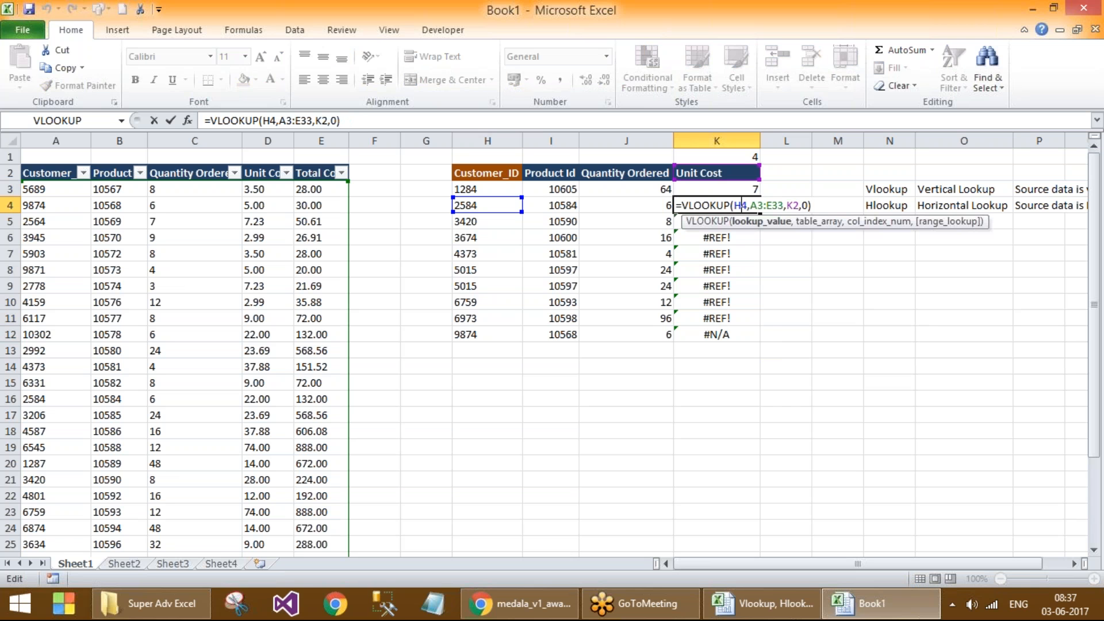
key("Escape")
double_click(721, 225)
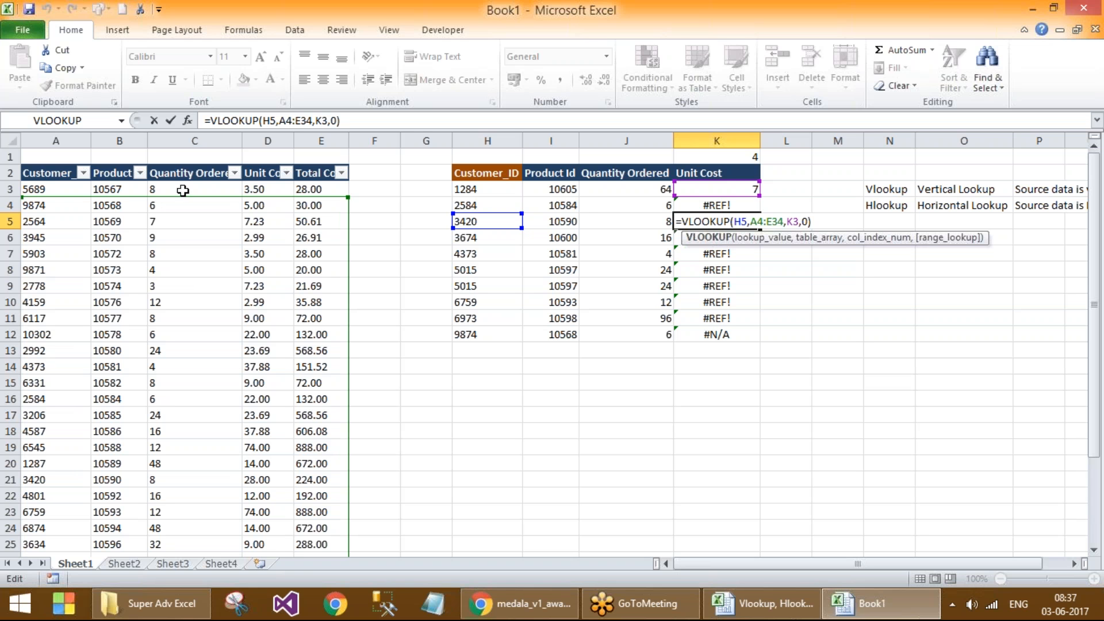
key("Escape")
double_click(716, 244)
key("Escape")
double_click(722, 254)
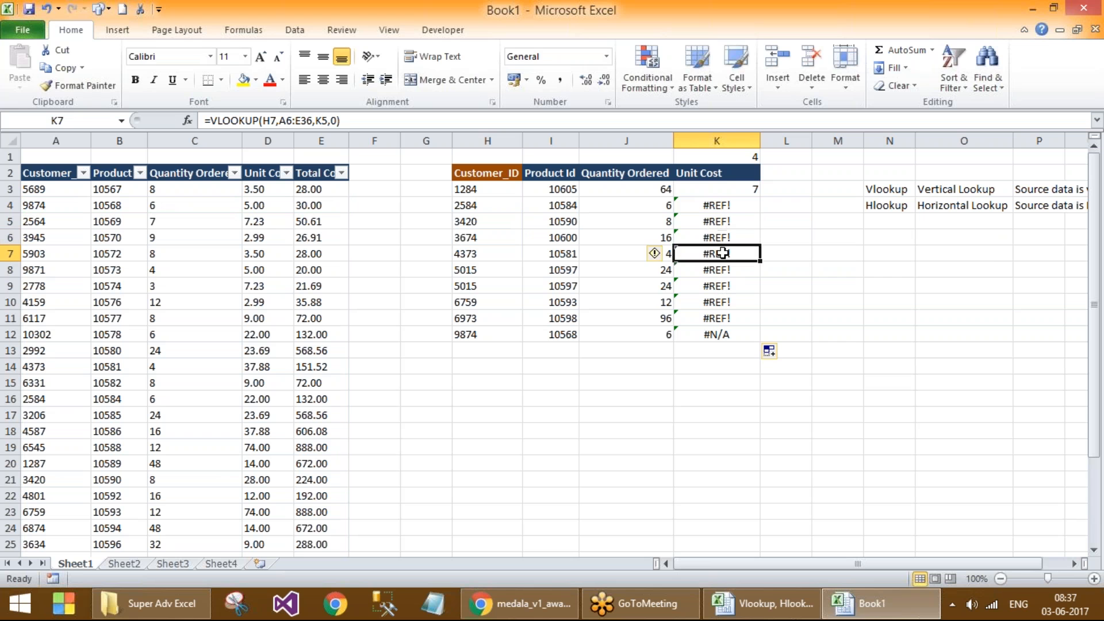
key("Escape")
left_click(722, 270)
double_click(721, 269)
key("Escape")
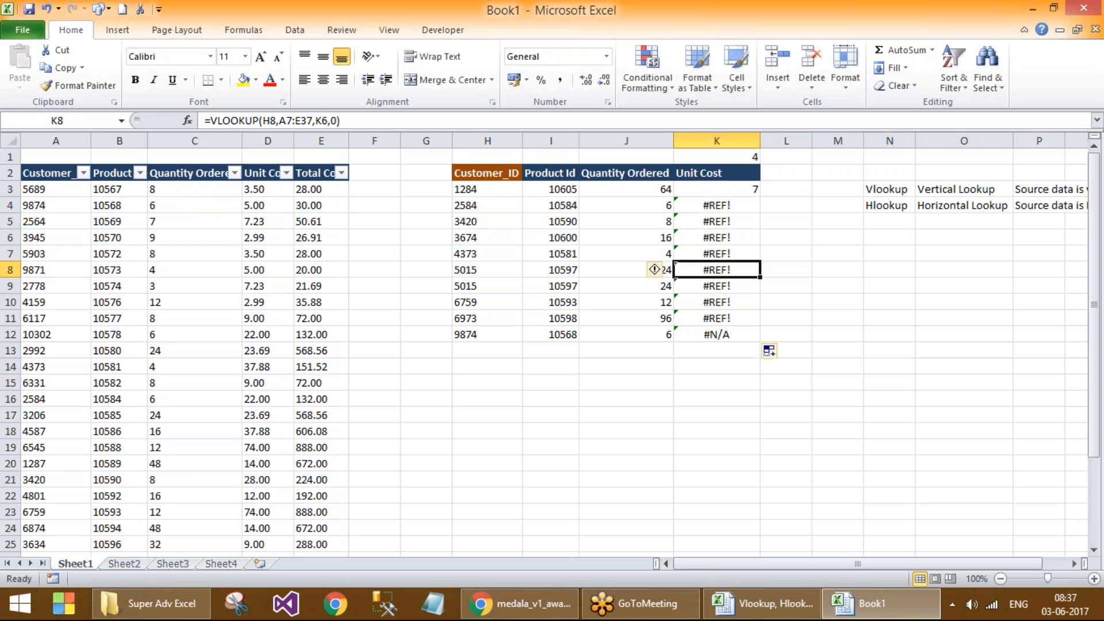
left_click(714, 286)
double_click(715, 285)
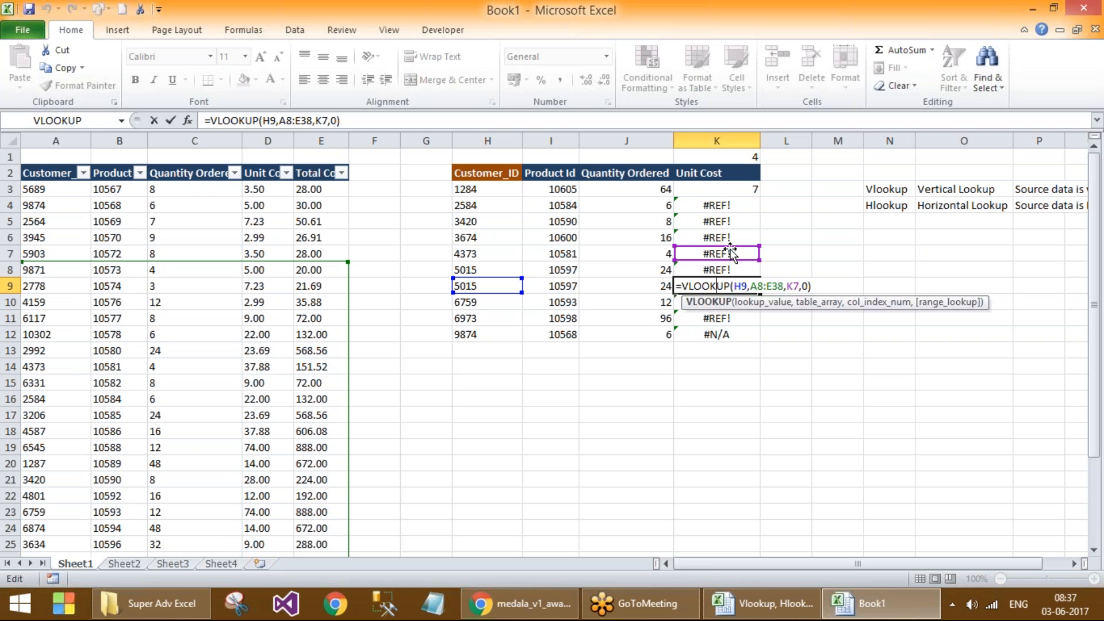
key("Escape")
Step: Compare the cell references used by the Unit Cost formula in K3 with those in K4
left_click(728, 190)
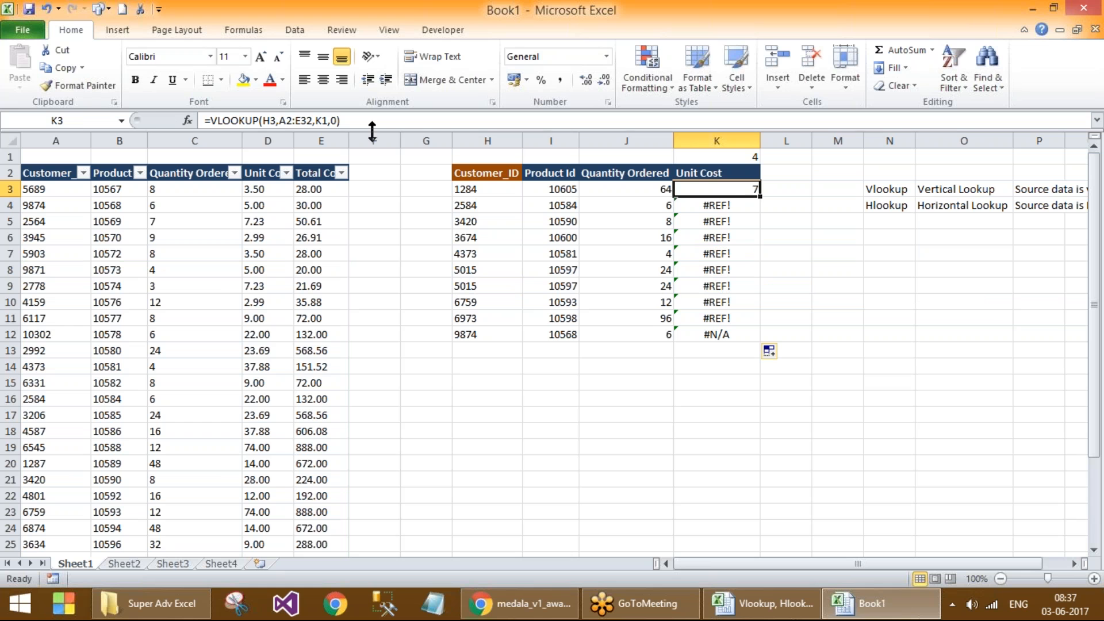
double_click(702, 190)
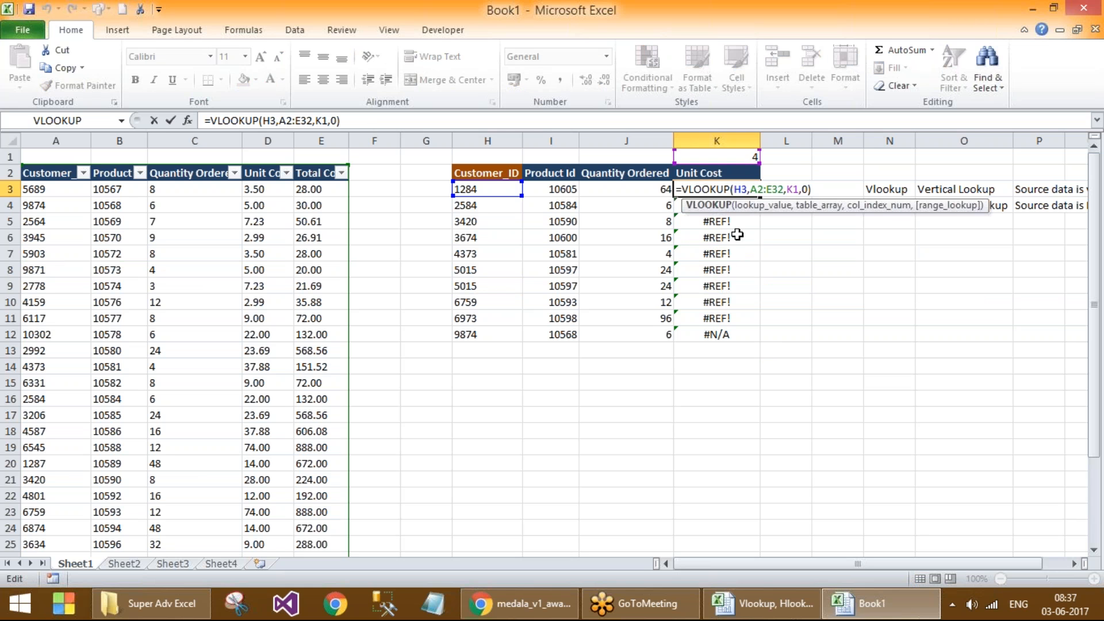
left_click(722, 205)
double_click(722, 205)
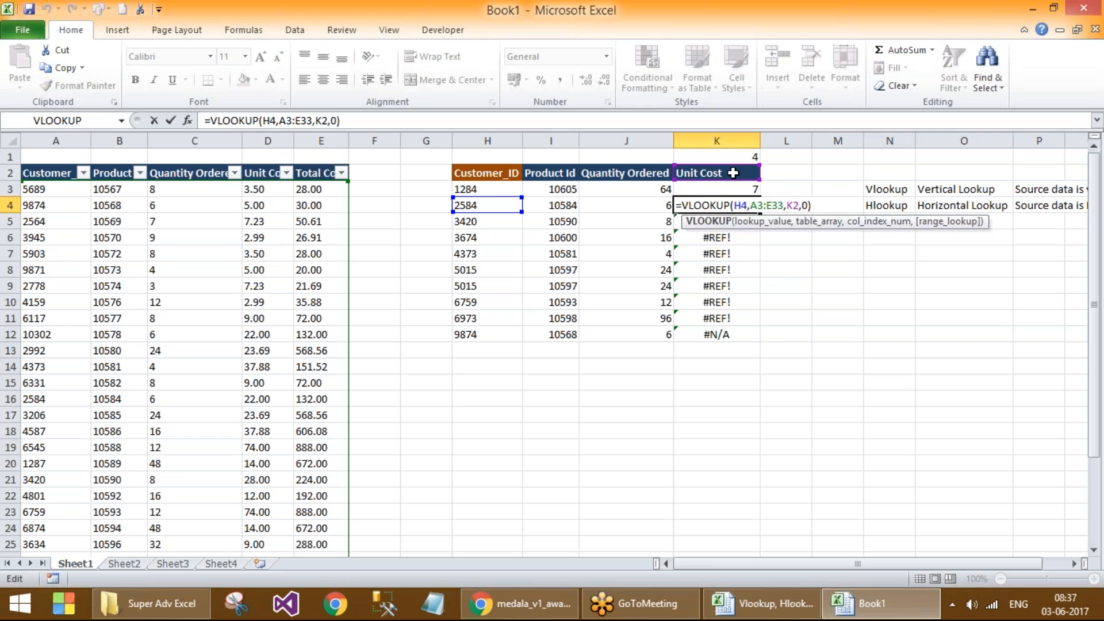
Step: Inspect the cell references in the VLOOKUP formulas of K5 and K6 in the Unit Cost column
left_click(725, 224)
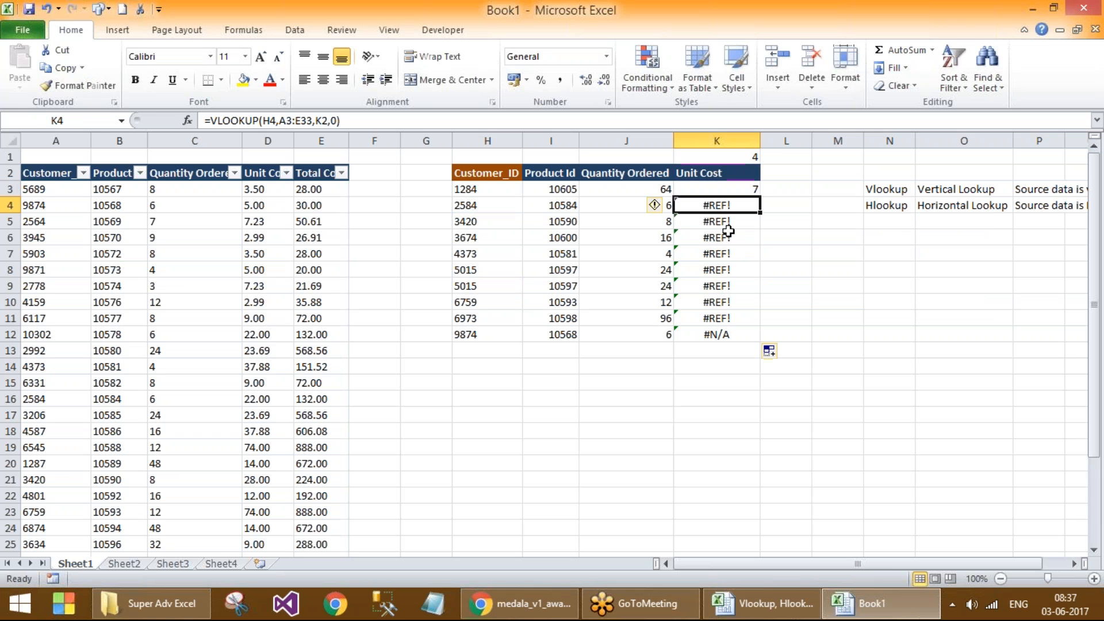
double_click(730, 221)
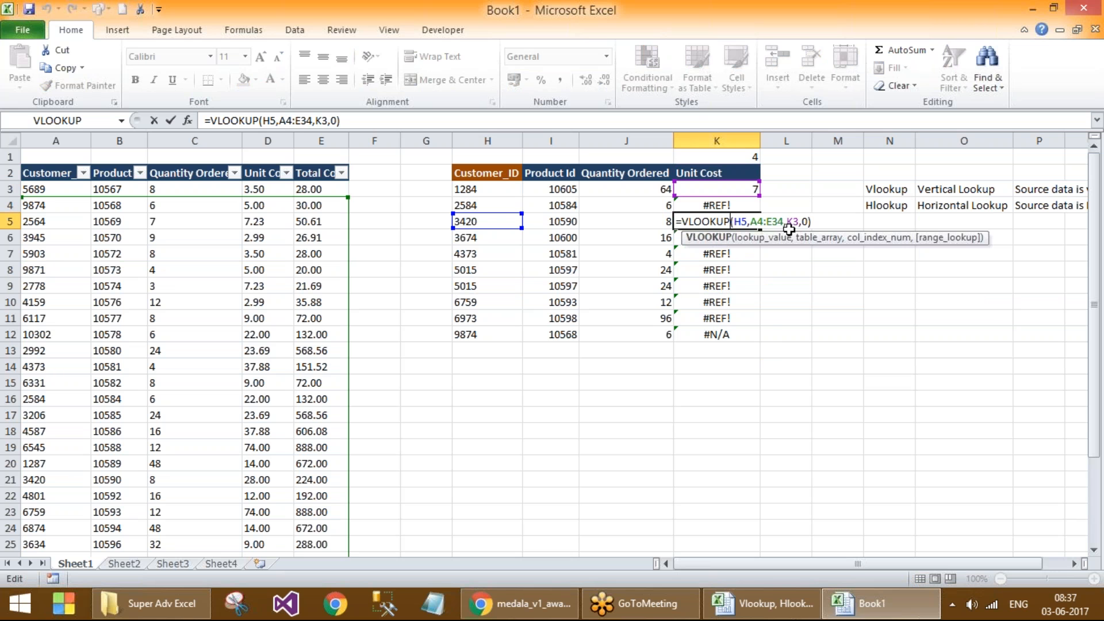
key("Escape")
double_click(734, 238)
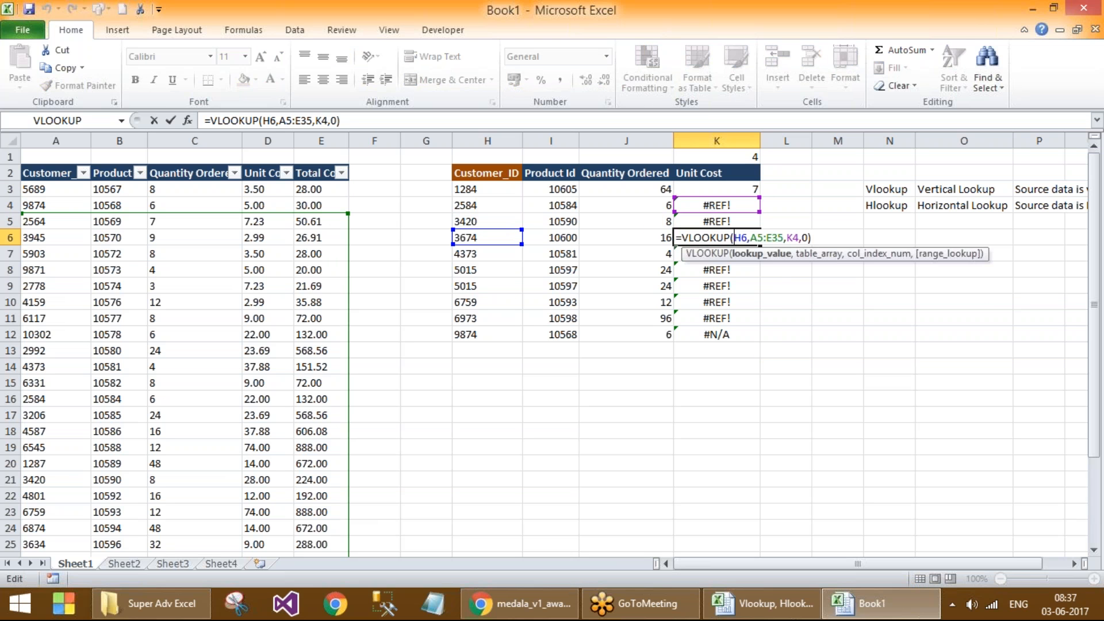
key("Escape")
left_click(728, 191)
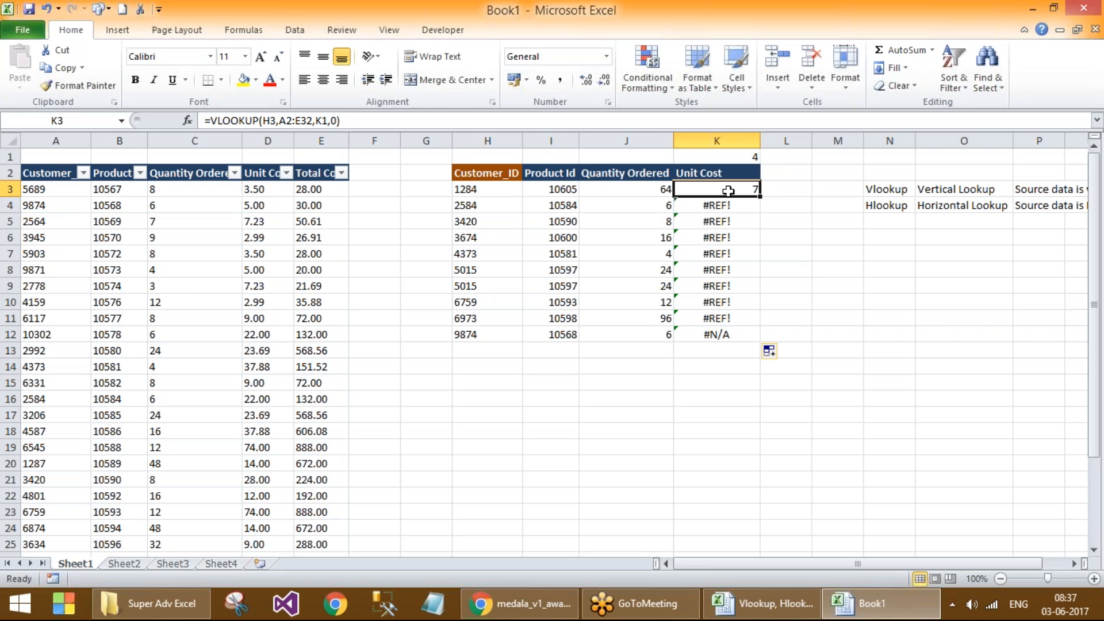
Step: Enter the note "F4 Function Key" in cell L17
left_click(779, 415)
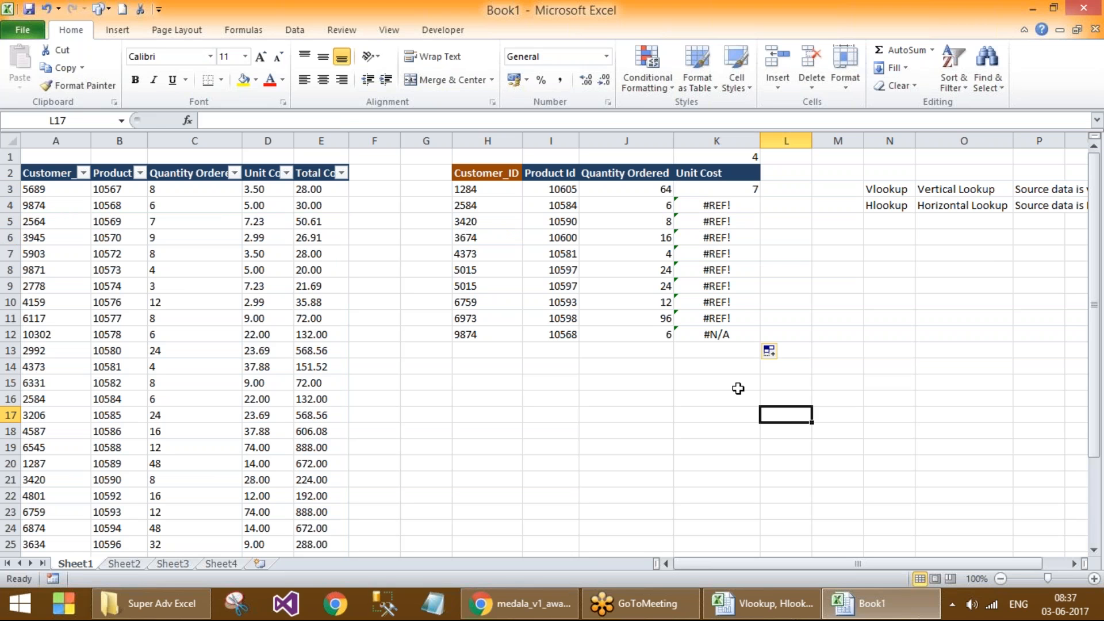
type("F4 Fu")
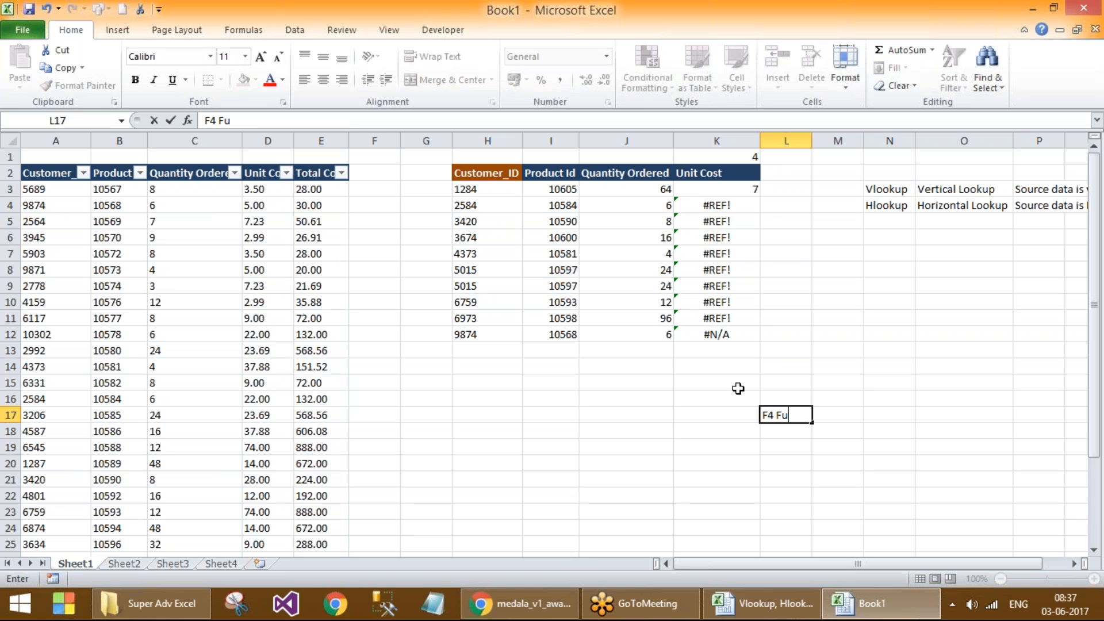
type("nction Key")
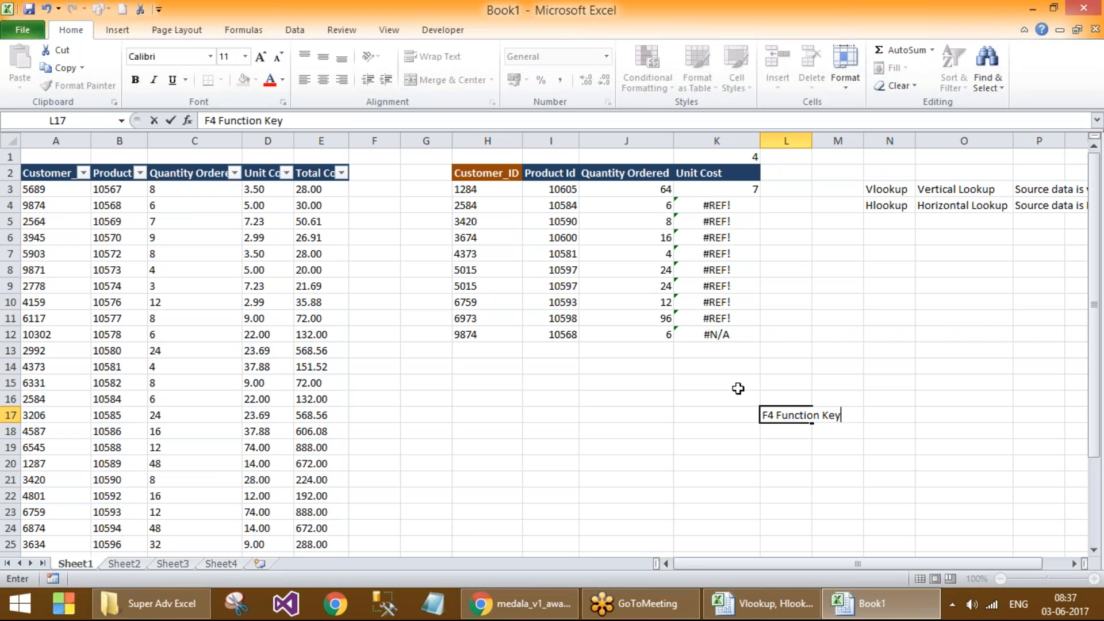
key("Return")
Step: Cycle the table range in K3's VLOOKUP formula through the reference types, ending with the fully absolute $A$2:$E$32
left_click(741, 188)
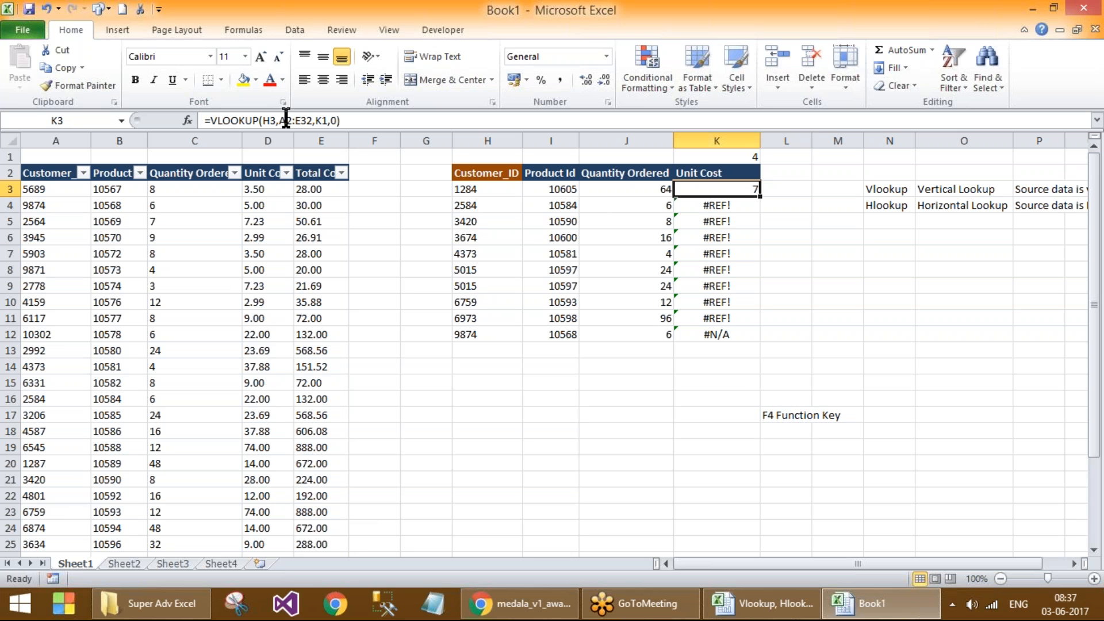
left_click_drag(280, 120, 311, 119)
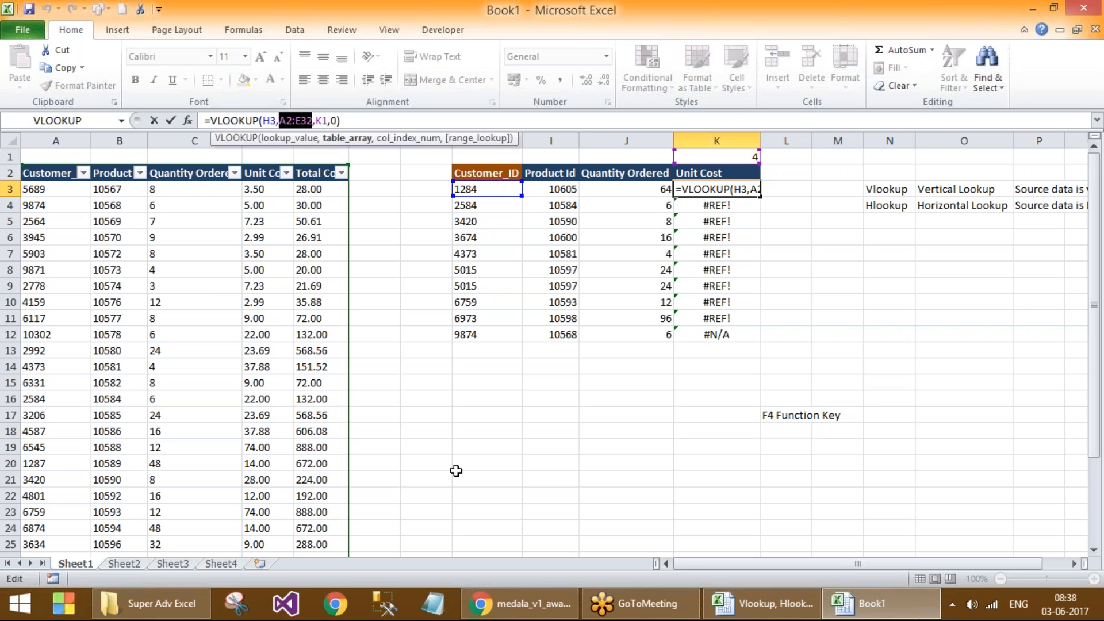
key("F4")
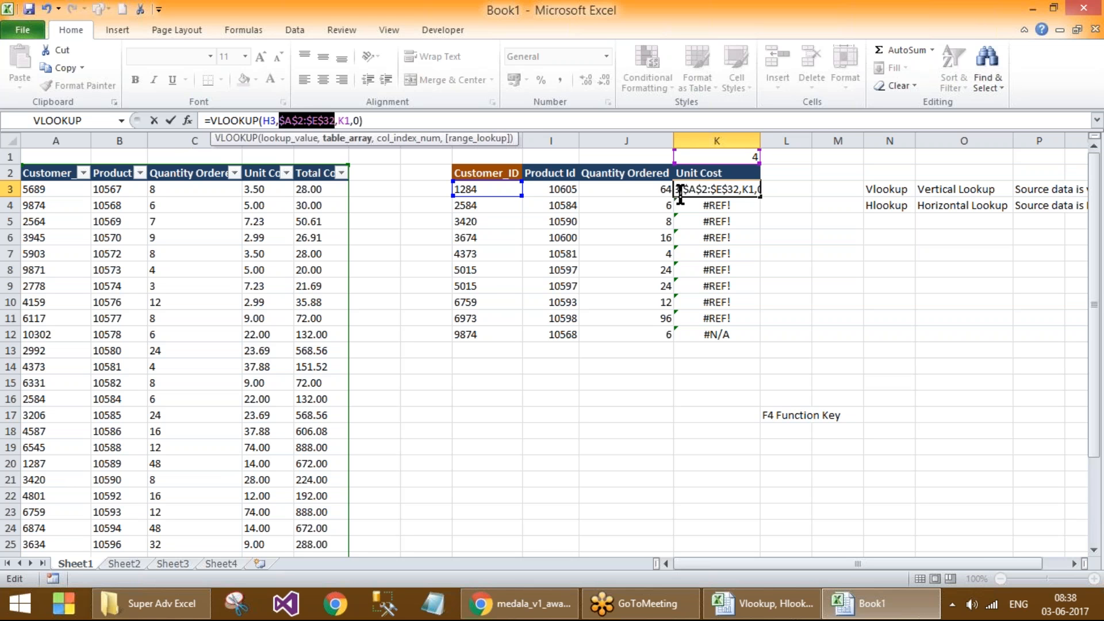
key("F4")
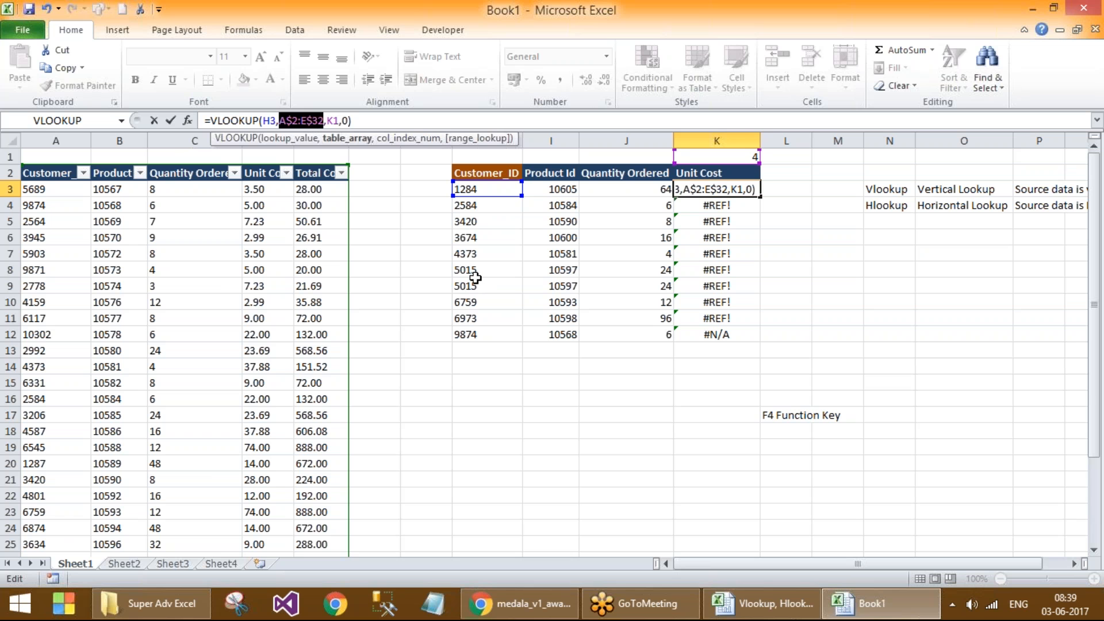
key("F4")
key("F4")
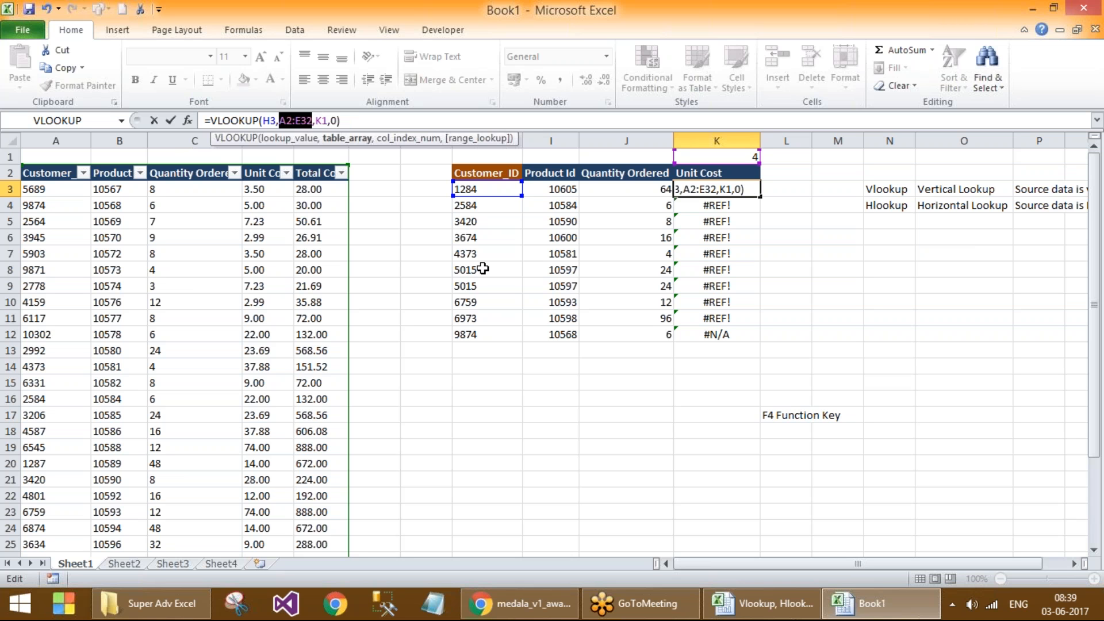
key("F4")
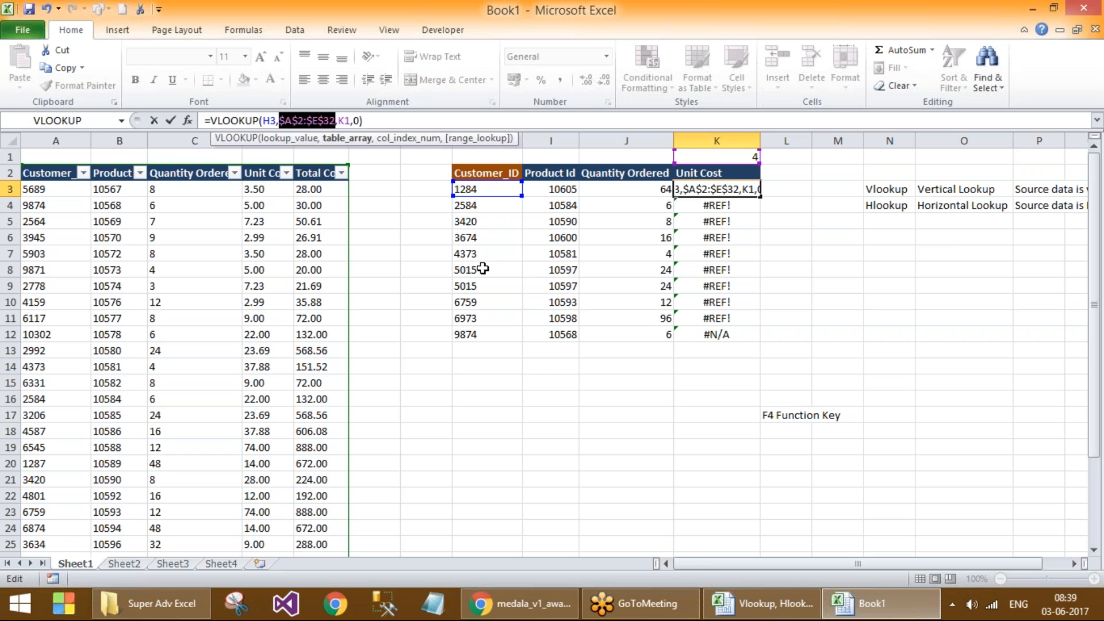
key("F4")
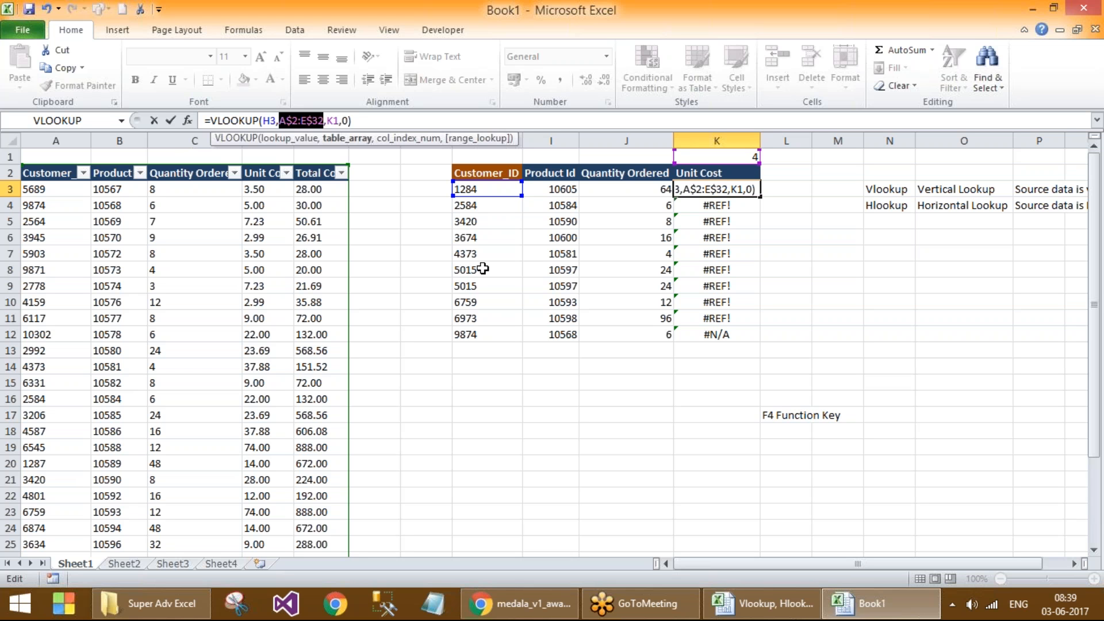
key("F4")
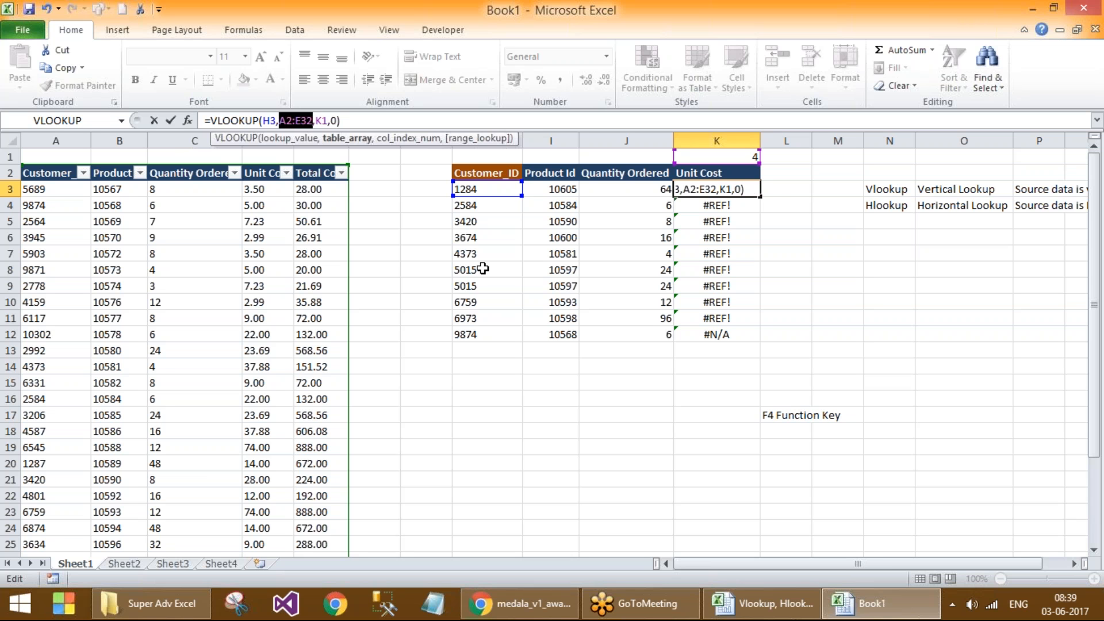
key("F4")
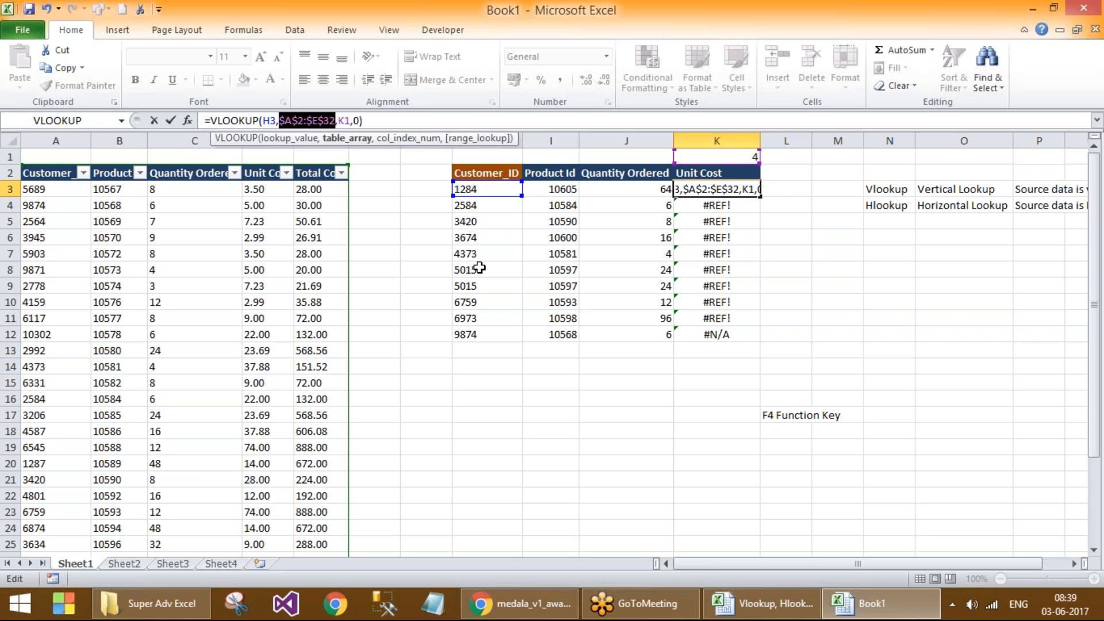
Step: Make the column index reference in K3's formula absolute as $K$1 and fill the formula down through K12
double_click(343, 121)
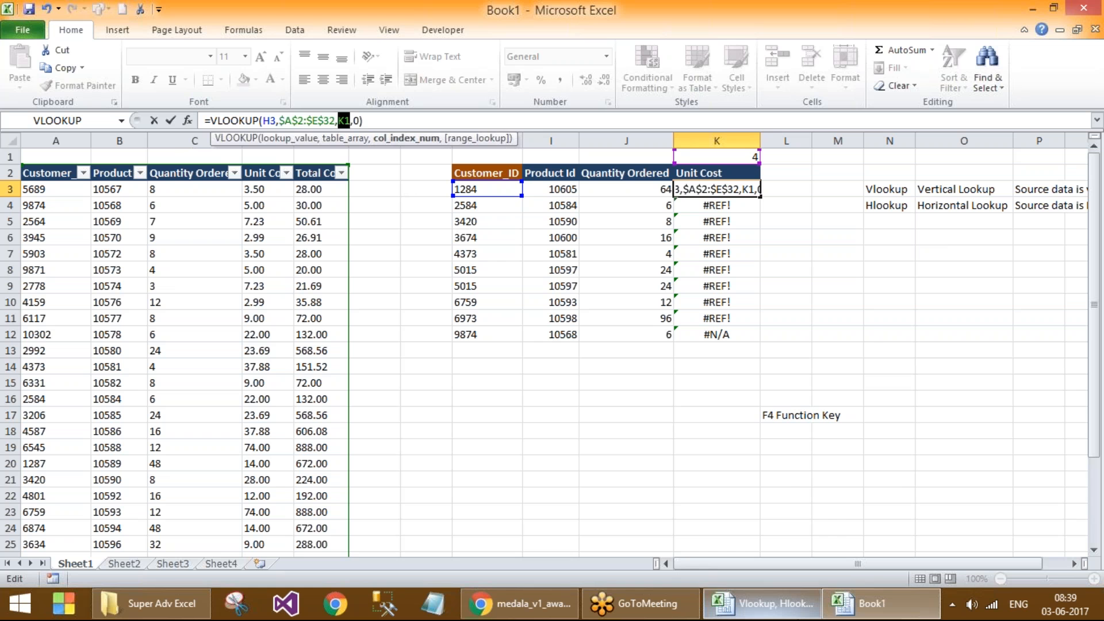
mouse_move(759, 604)
key("F4")
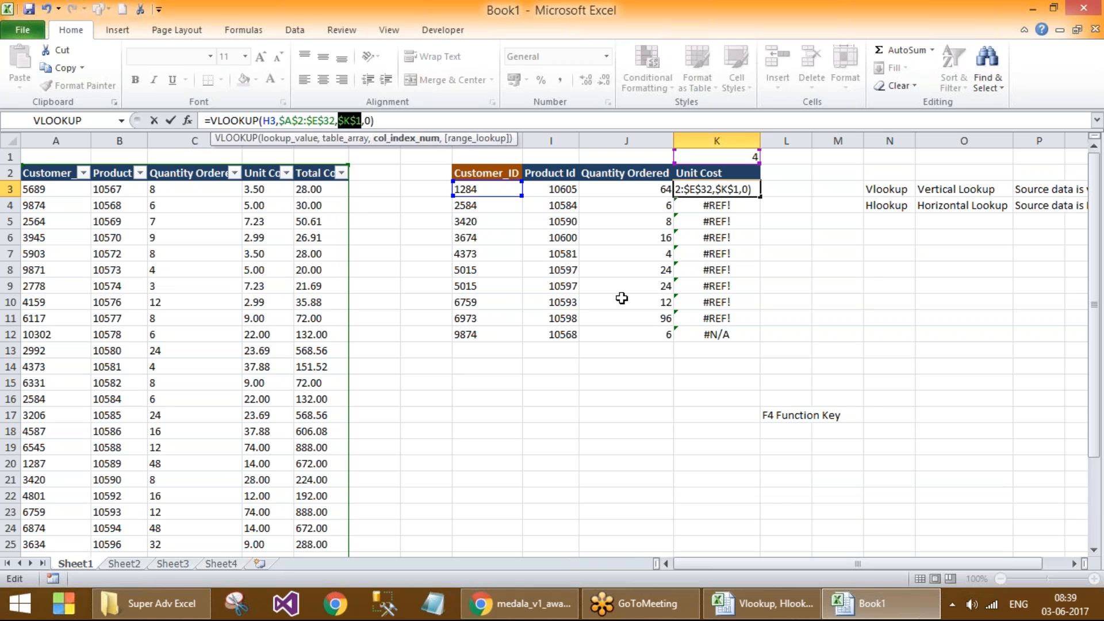
key("Return")
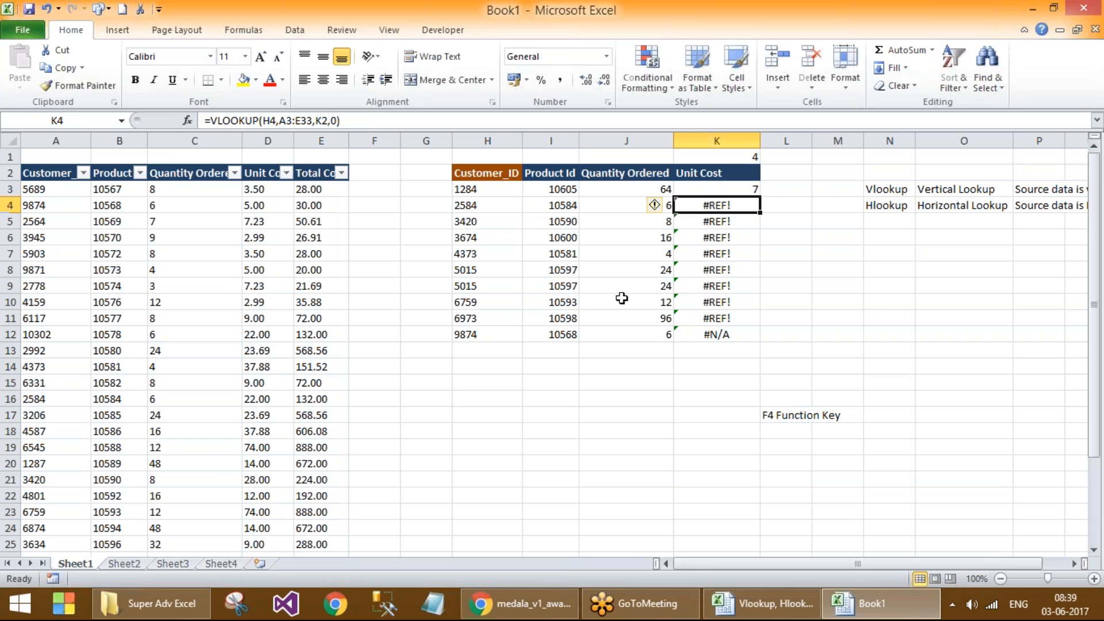
left_click(716, 187)
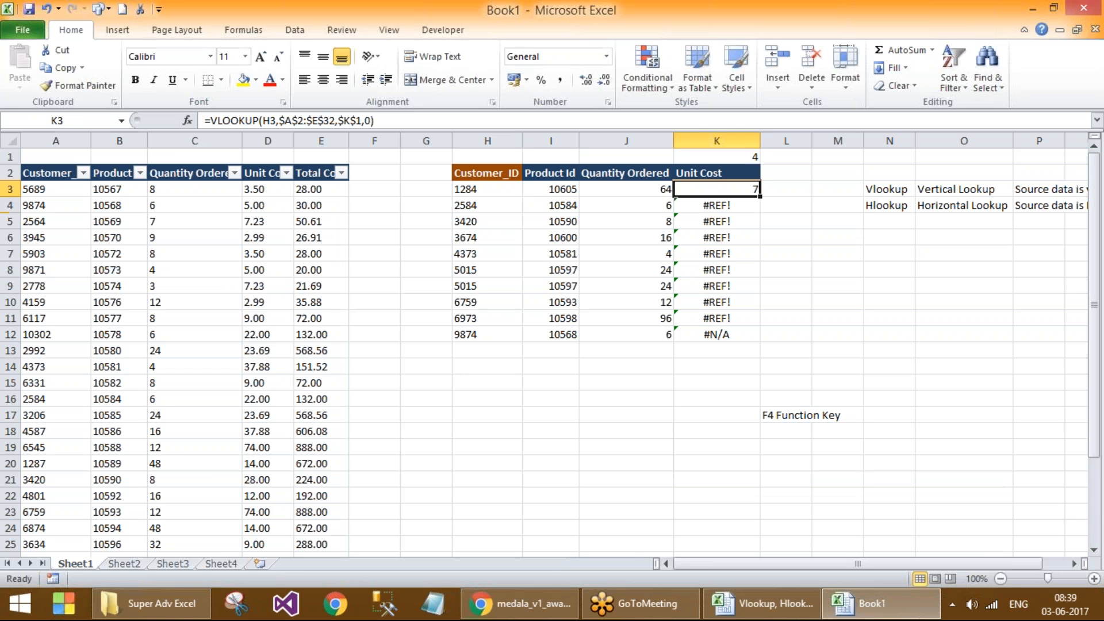
double_click(759, 196)
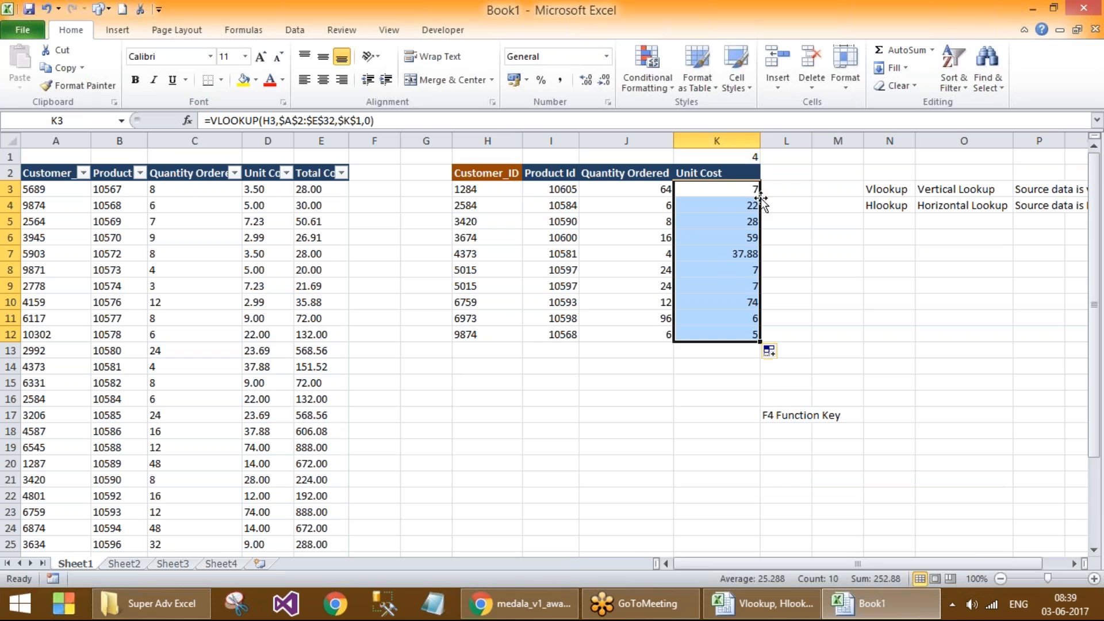
Step: Check the locked references in the copied Unit Cost formulas, including K7, K11, K8 and K6
left_click(721, 257)
left_click(726, 326)
left_click(722, 269)
left_click(723, 233)
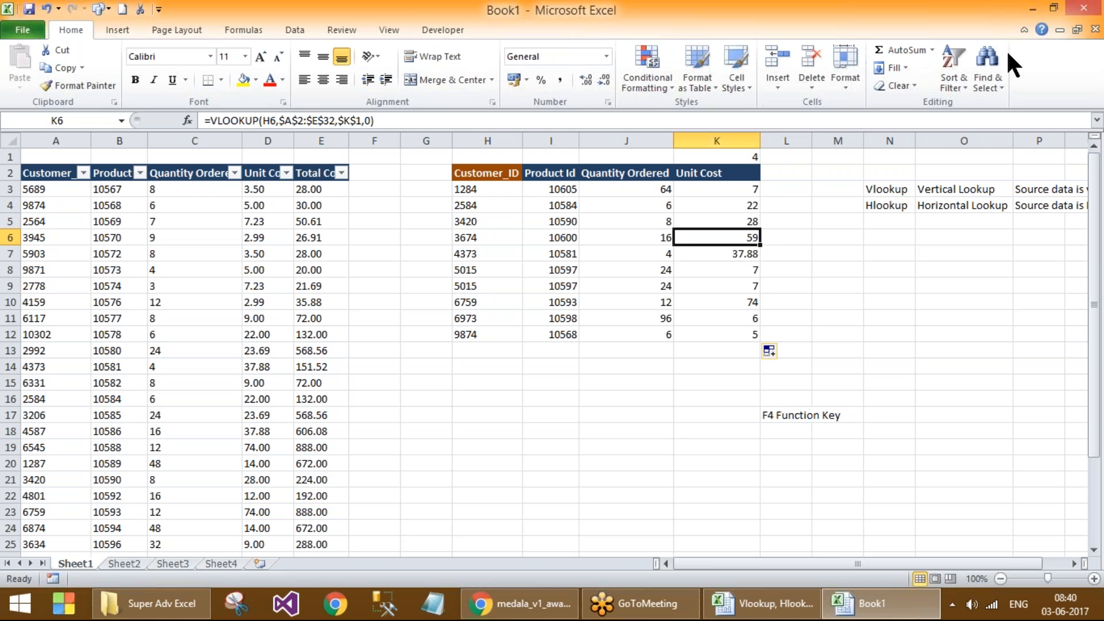
left_click(1075, 34)
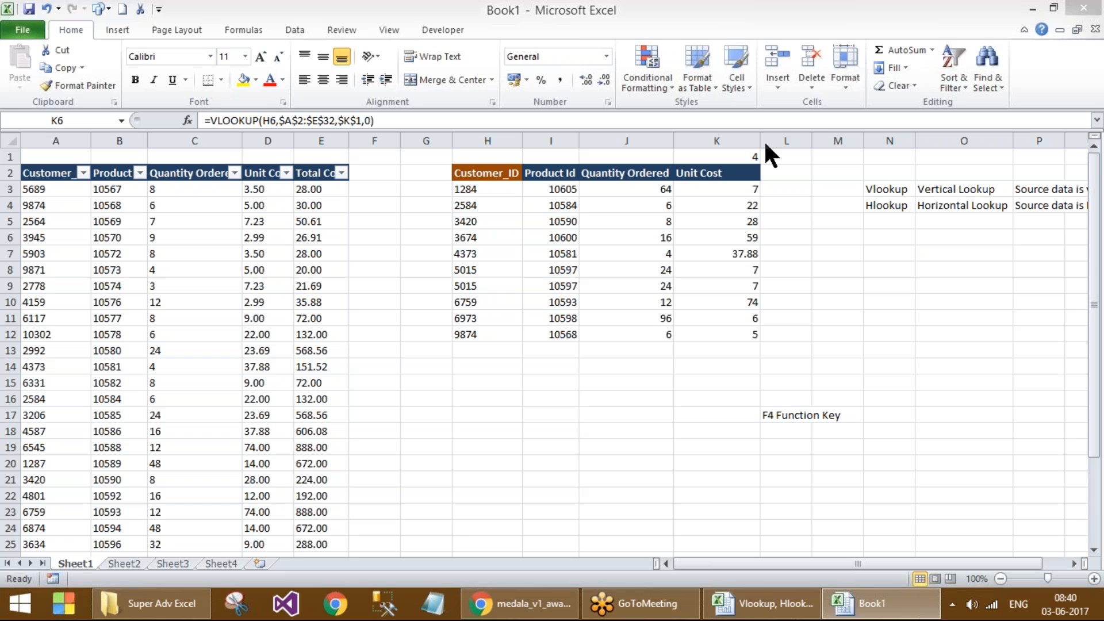
left_click(718, 270)
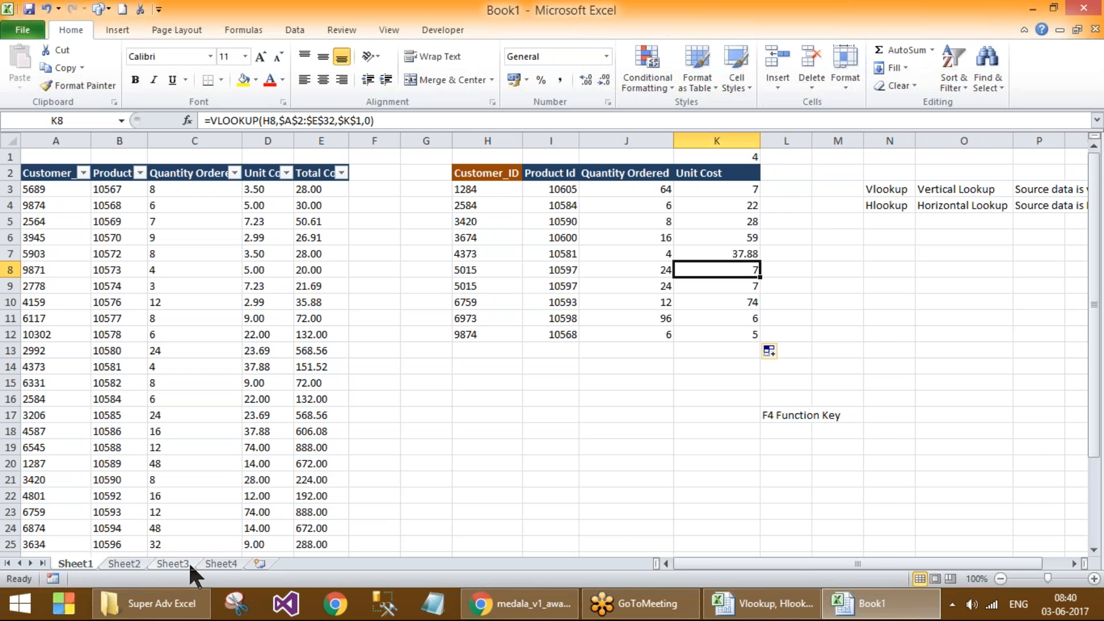
Step: Enter the label "Match function" in cell A23 of Sheet4
left_click(218, 565)
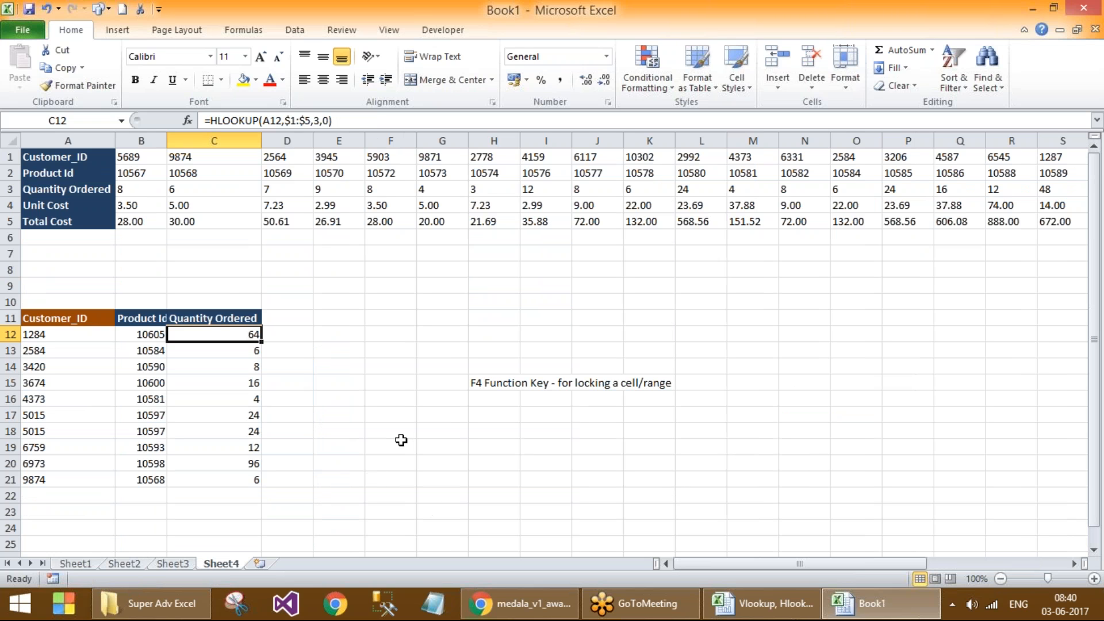
left_click(92, 513)
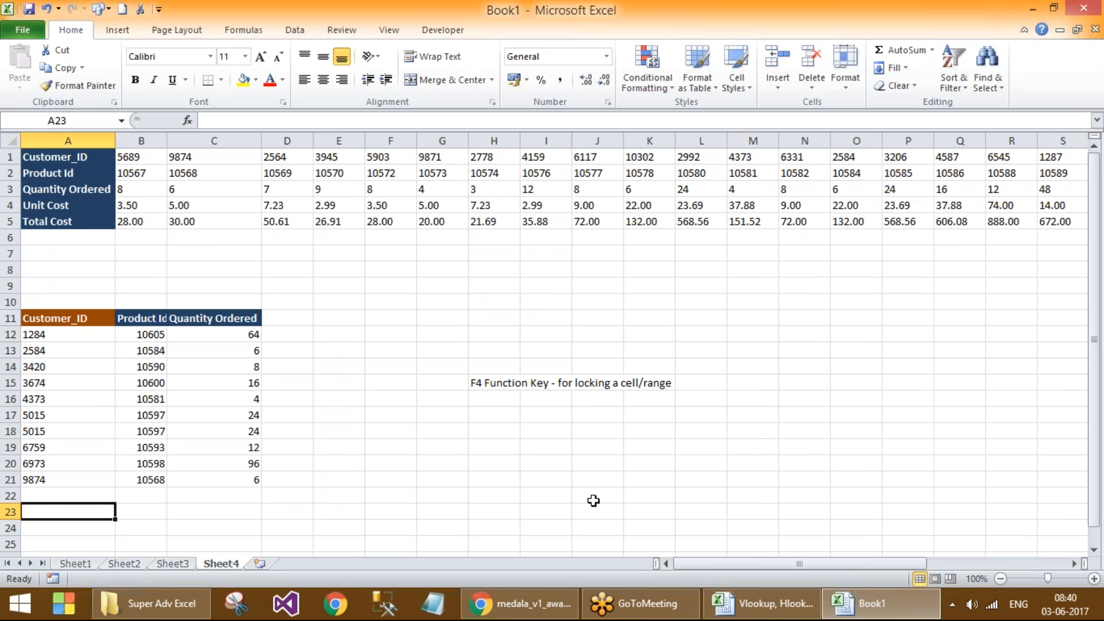
type("Match f")
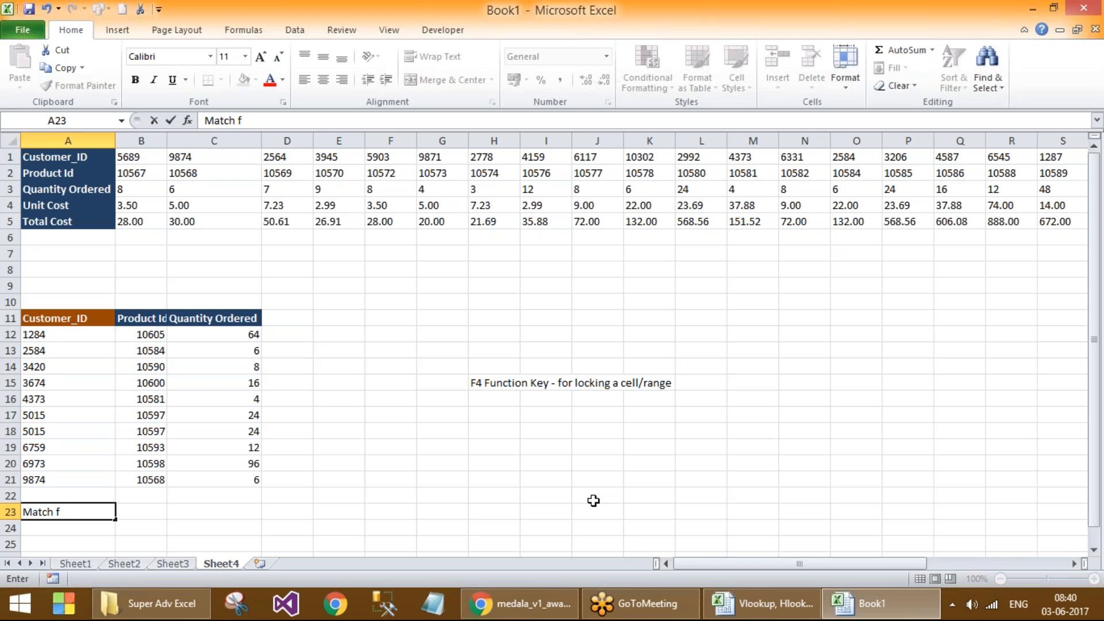
type("ynction")
key("Return")
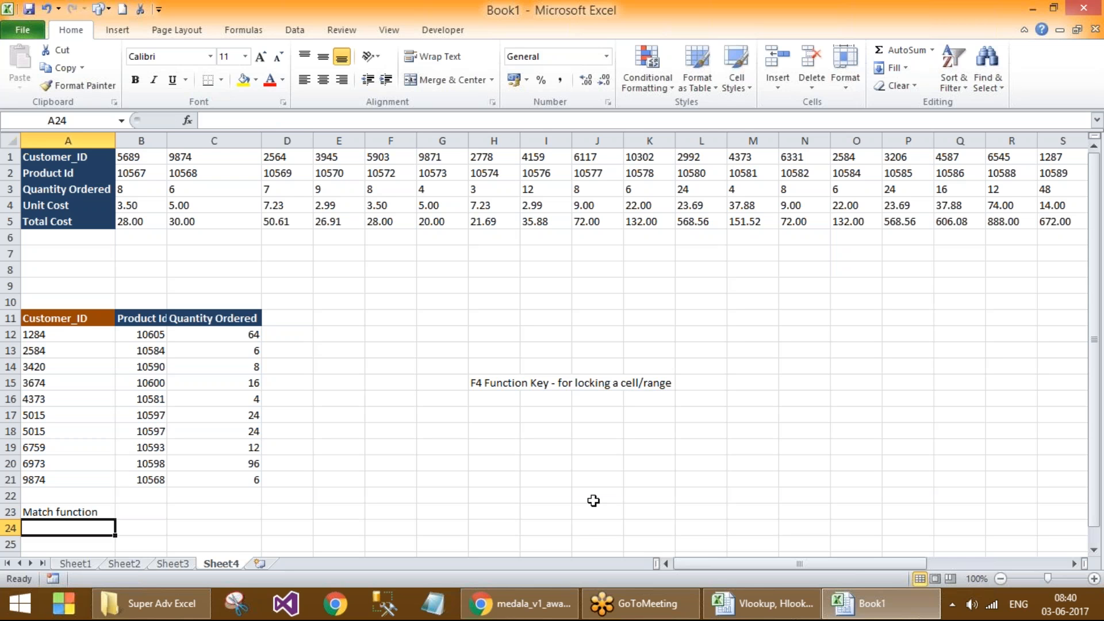
key("Up")
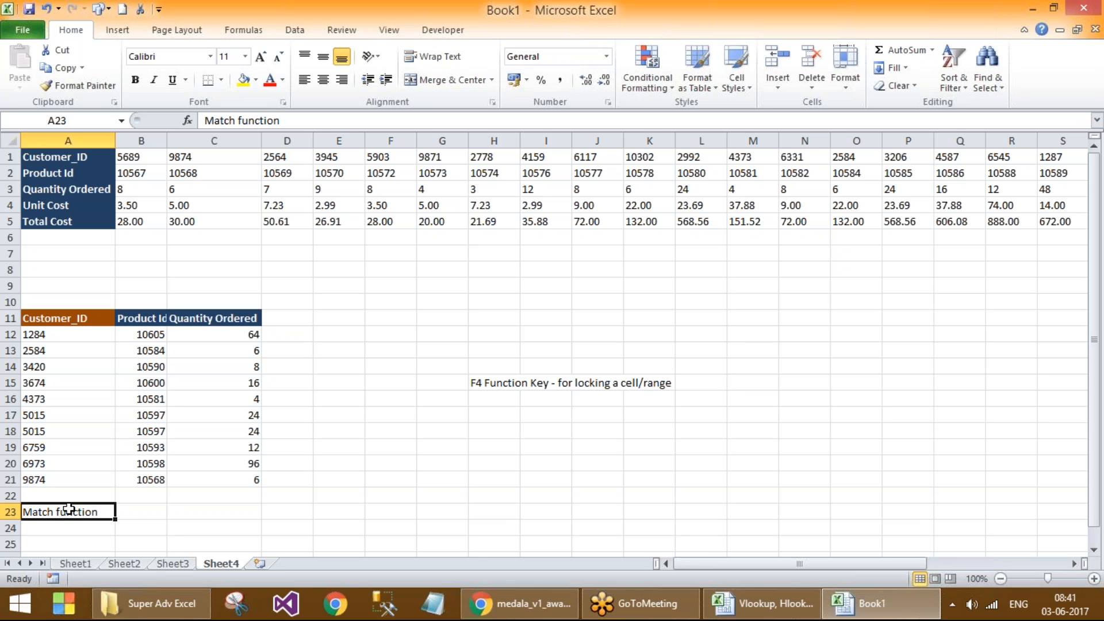
Step: Begin a MATCH formula in cell B23, beside the "Match function" label
left_click(138, 510)
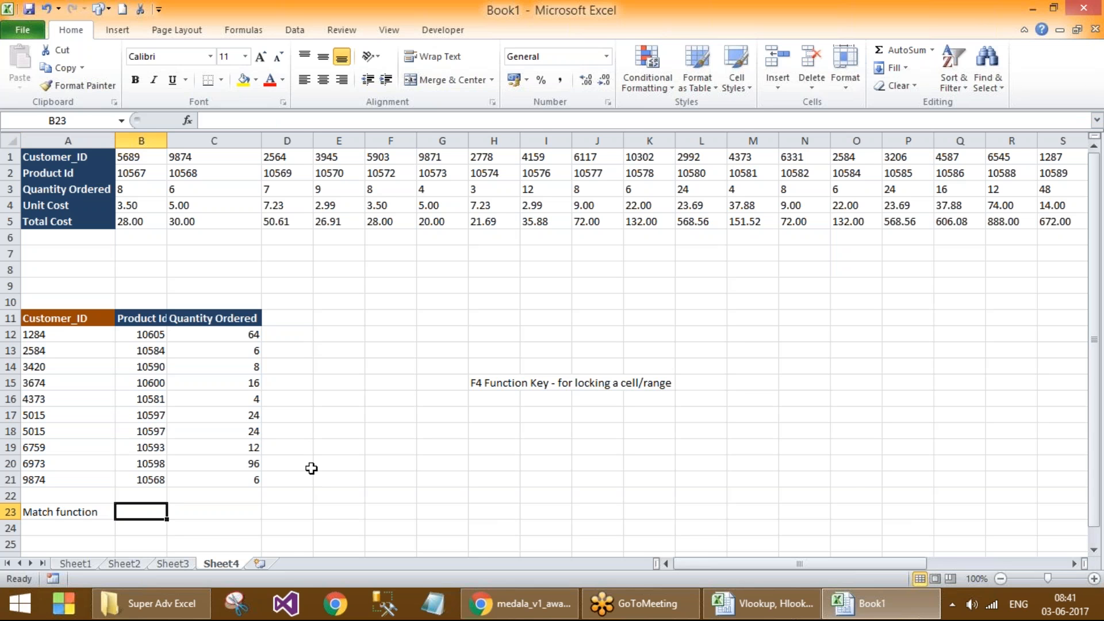
type("=match(")
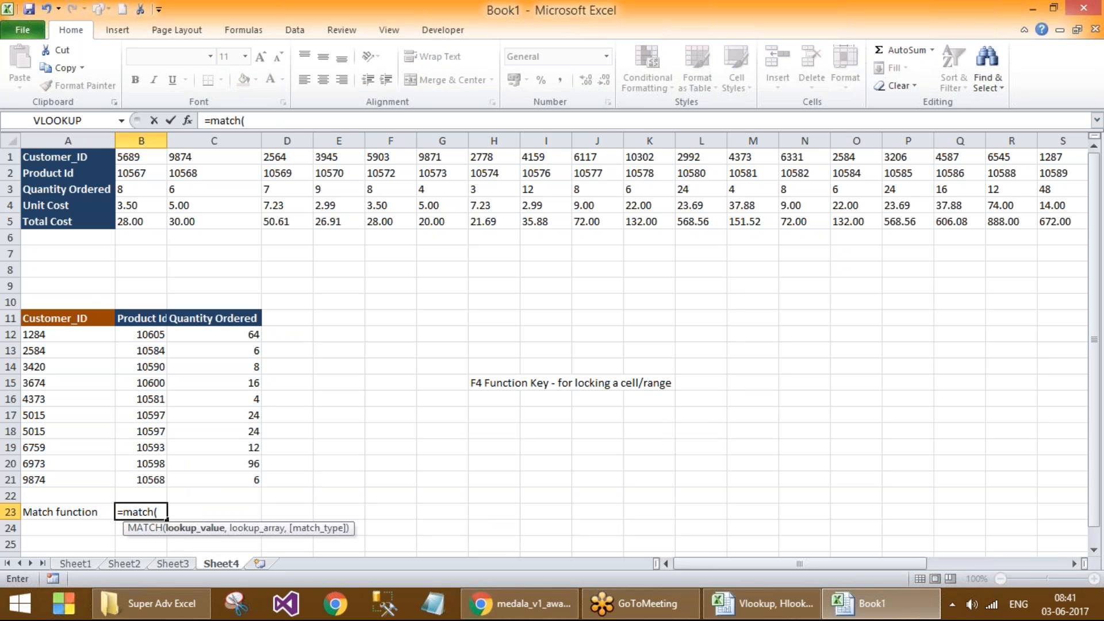
left_click(62, 334)
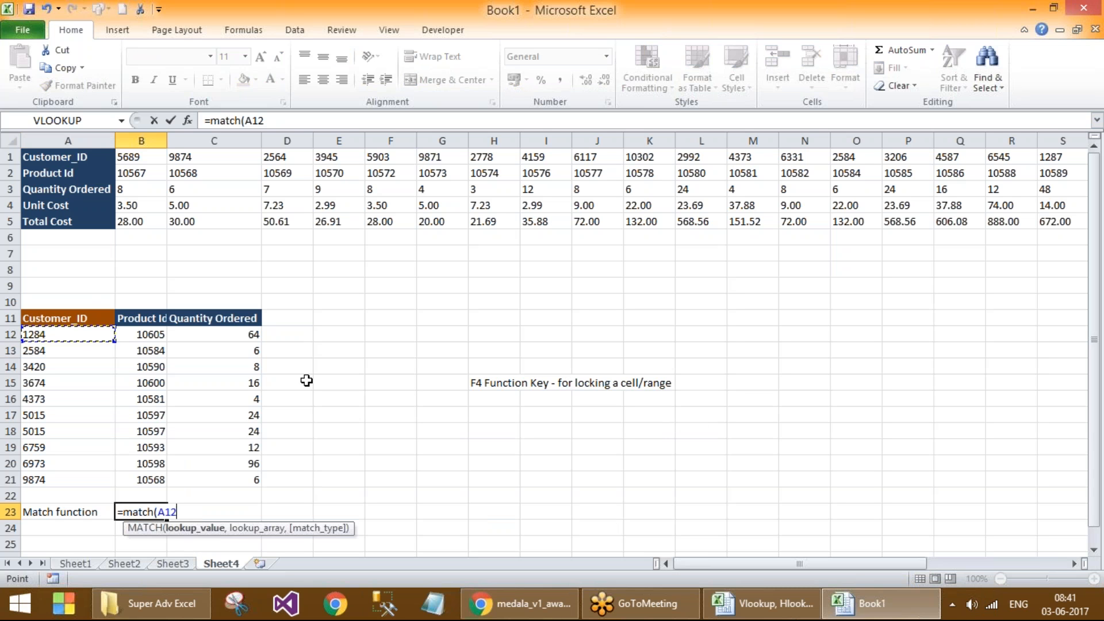
left_click(204, 320)
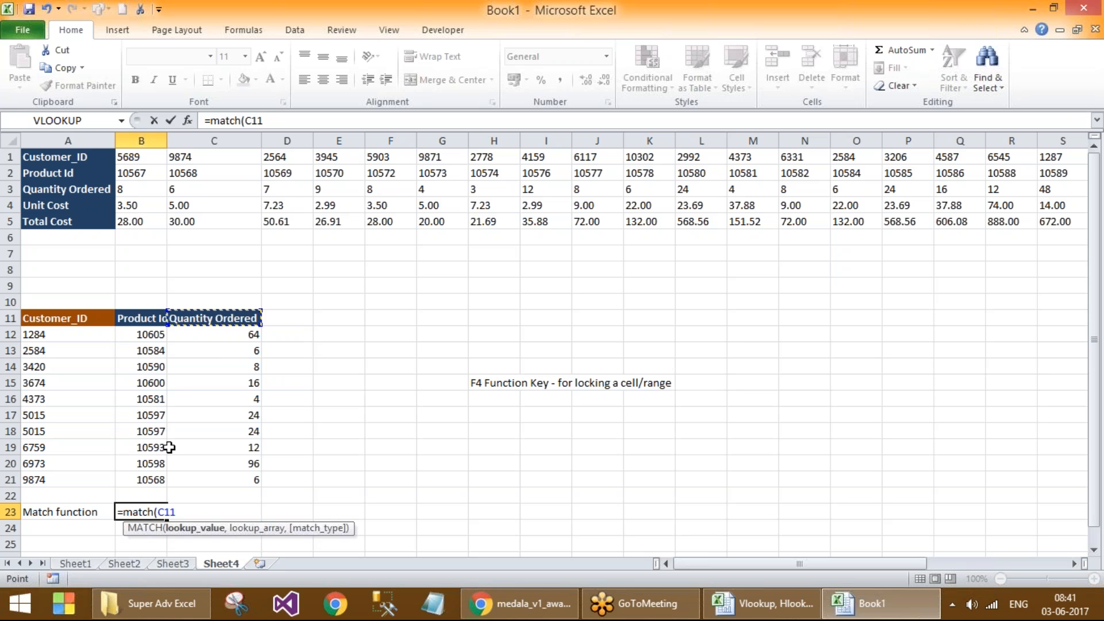
left_click_drag(56, 157, 63, 220)
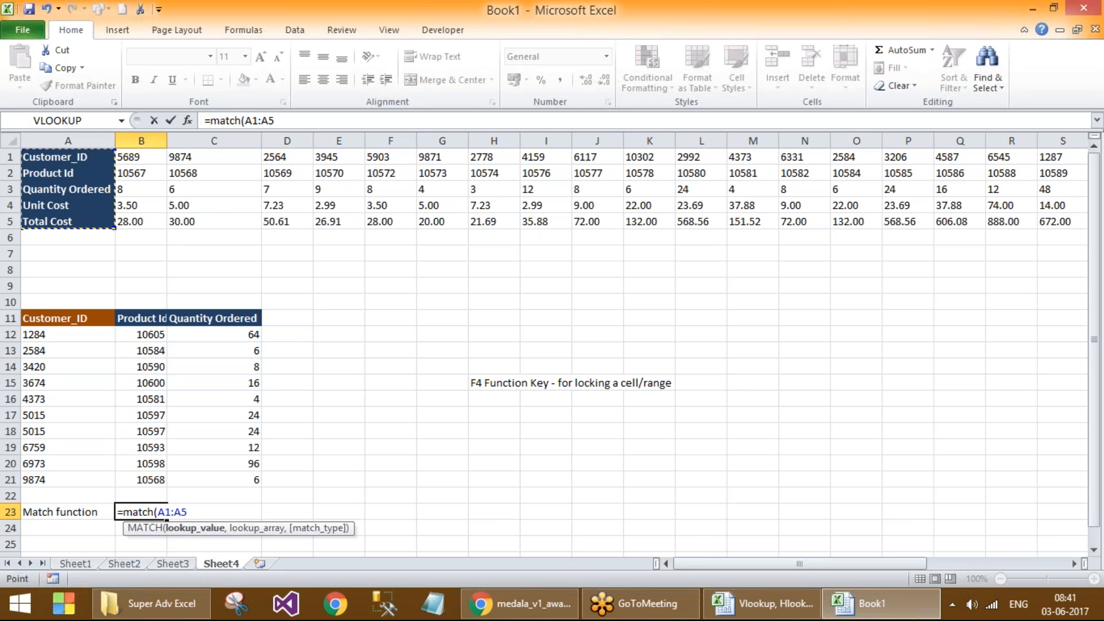
left_click(275, 120)
key("BackSpace")
key("BackSpace")
key("BackSpace")
key("BackSpace")
key("BackSpace")
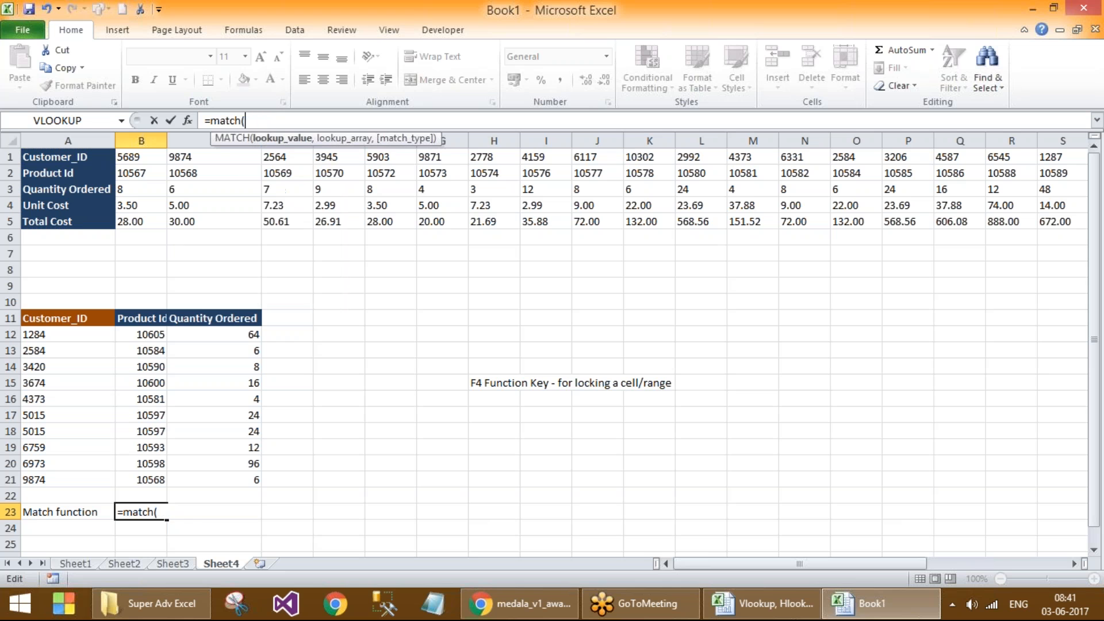
Step: Complete the MATCH formula in B23 with lookup value C11, lookup array A1:A5 and match type 0
left_click(222, 318)
left_click_drag(336, 140, 435, 333)
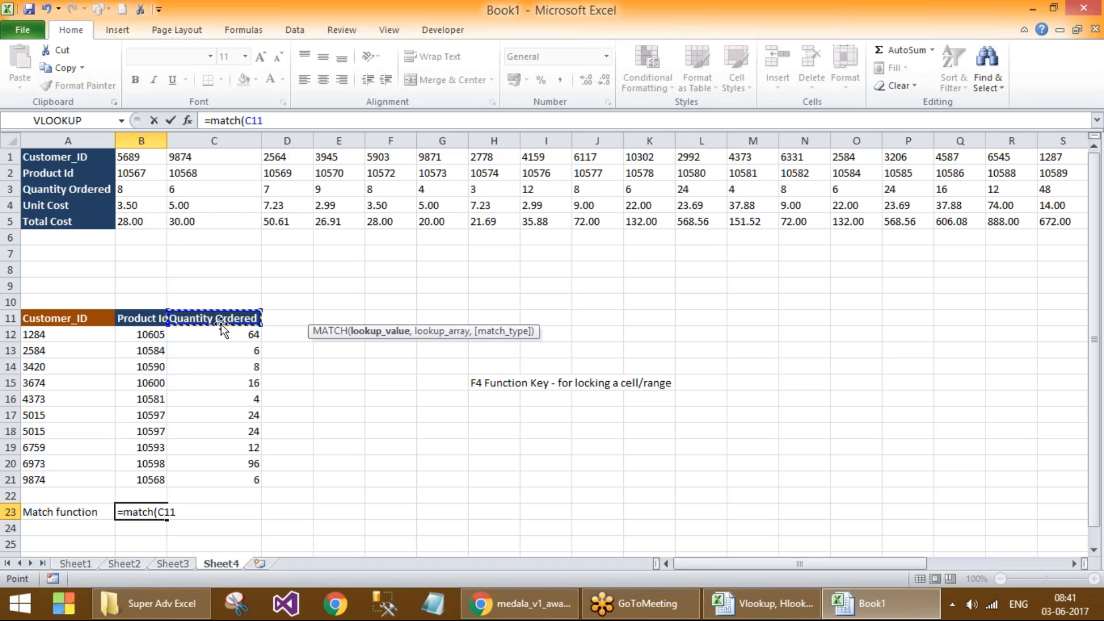
type(",")
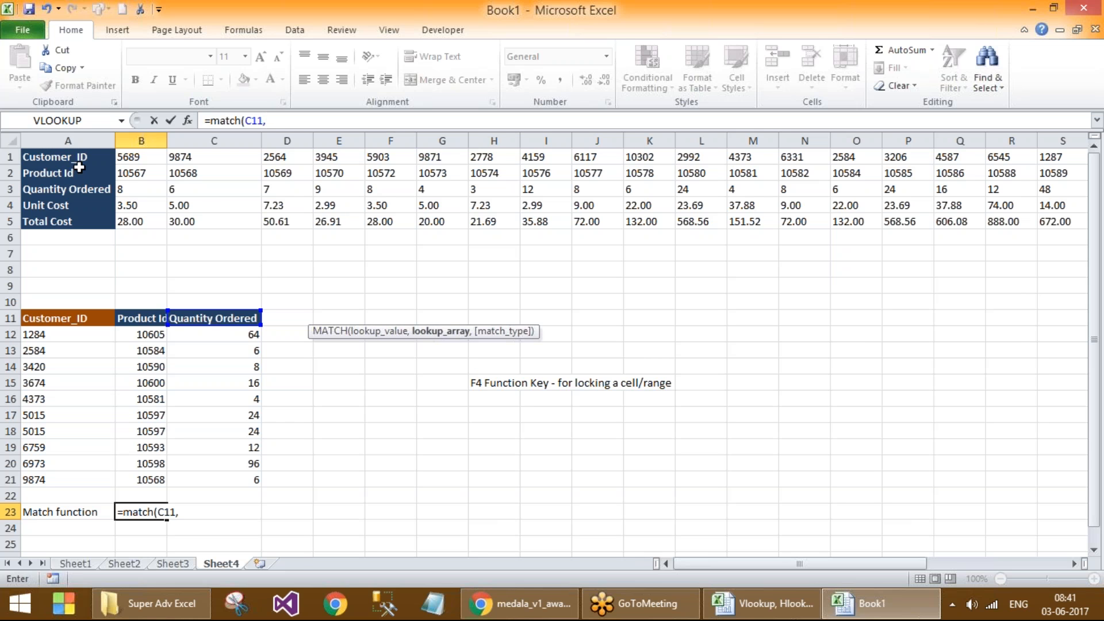
left_click_drag(83, 161, 92, 221)
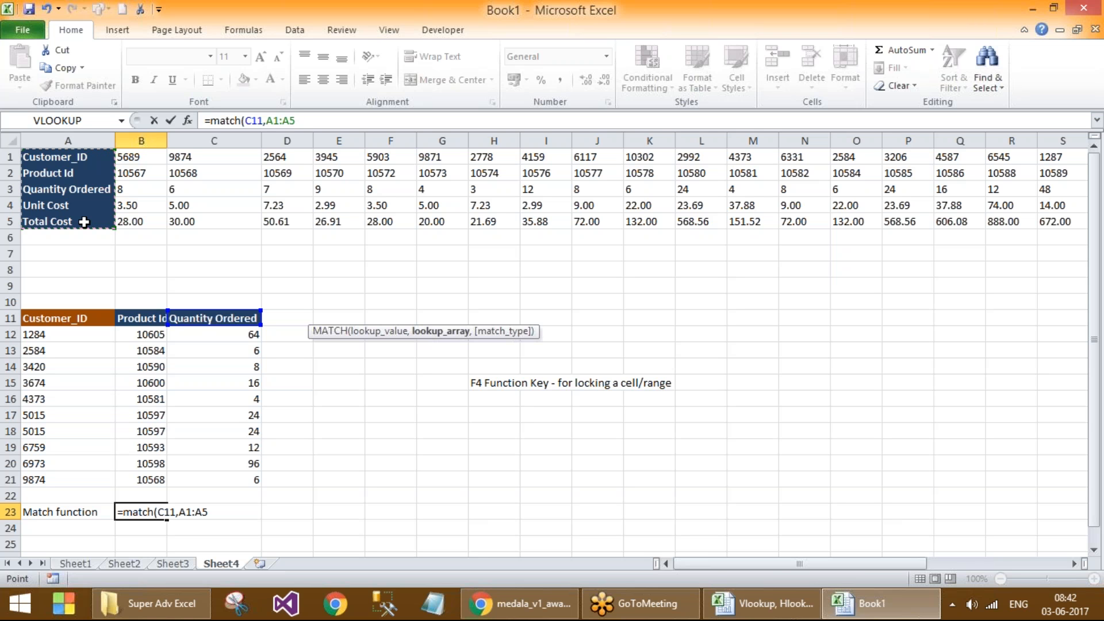
type(",")
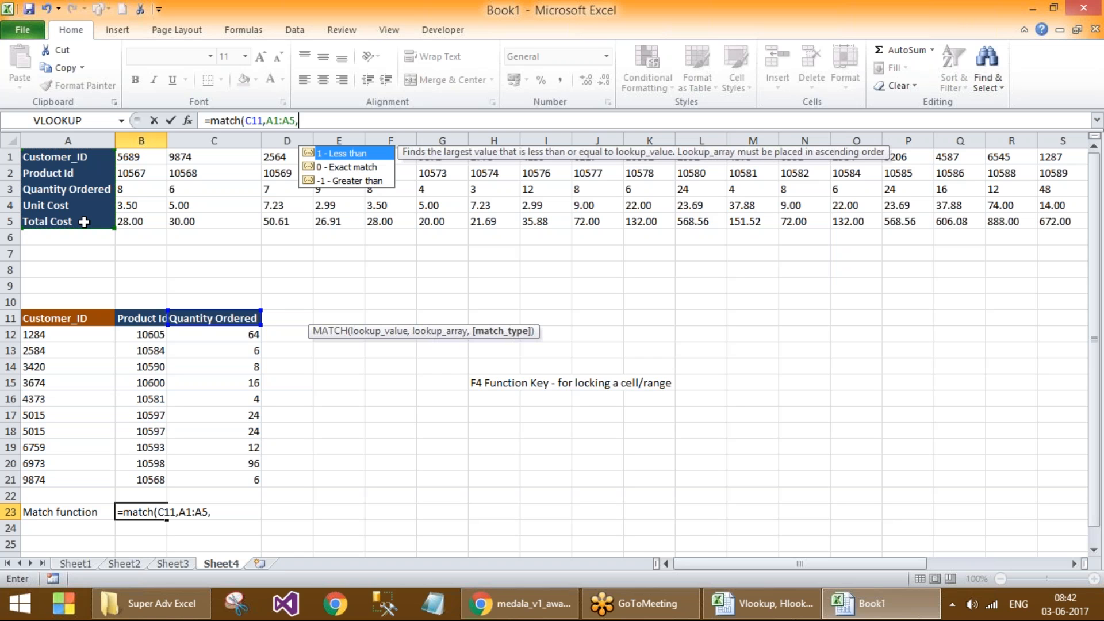
type("0)")
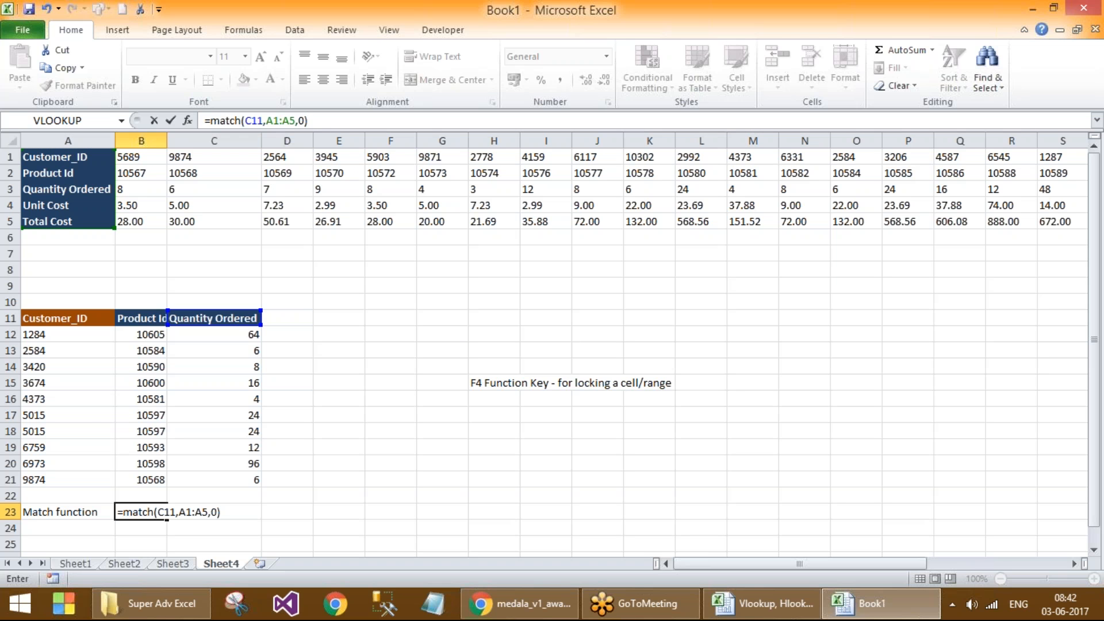
key("Return")
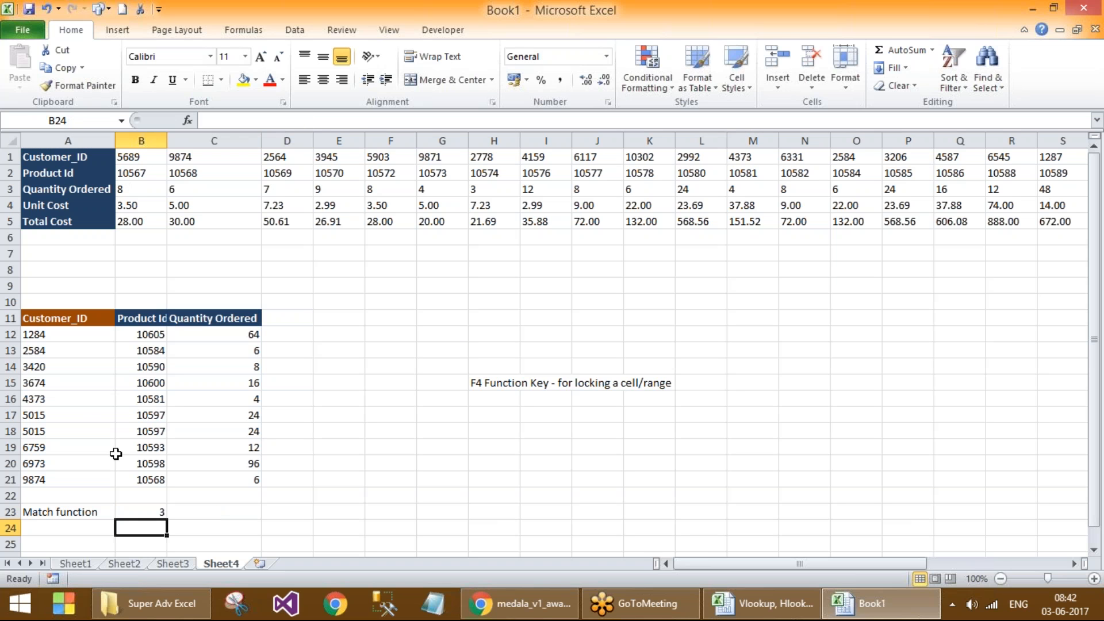
left_click(143, 516)
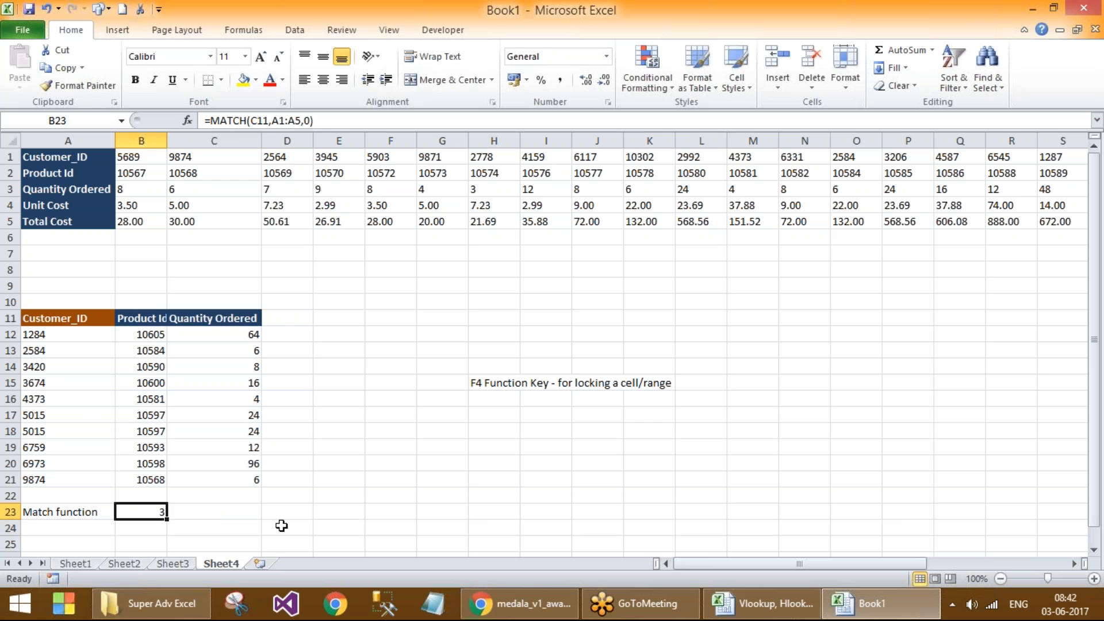
Step: Examine the row index argument of the HLOOKUP formula in C12 against the row labels in A1:A5
left_click(237, 335)
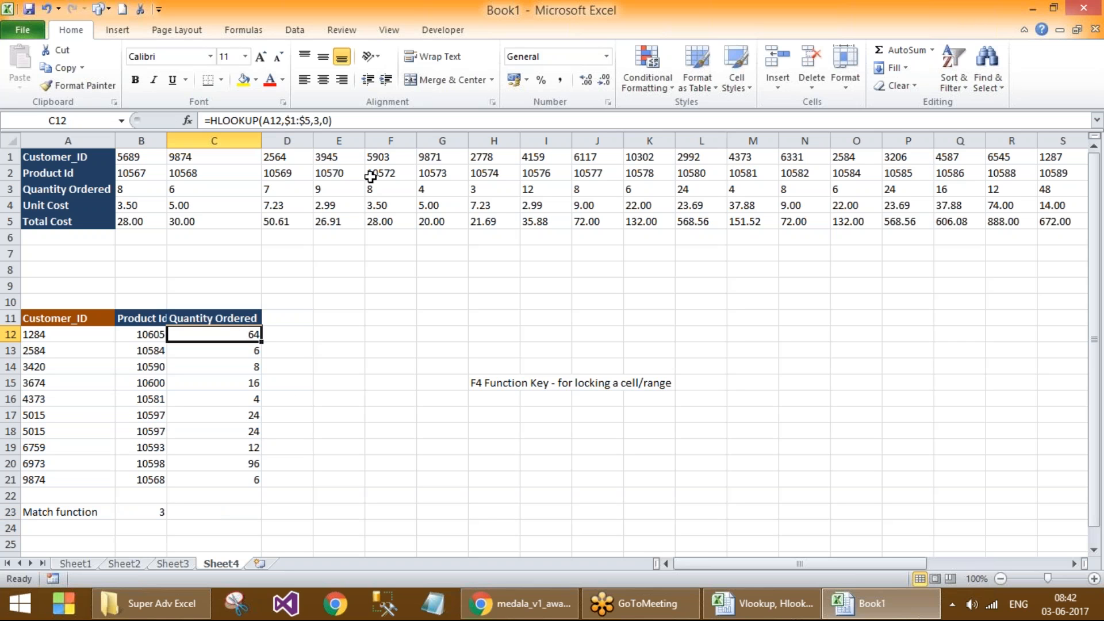
left_click(227, 301)
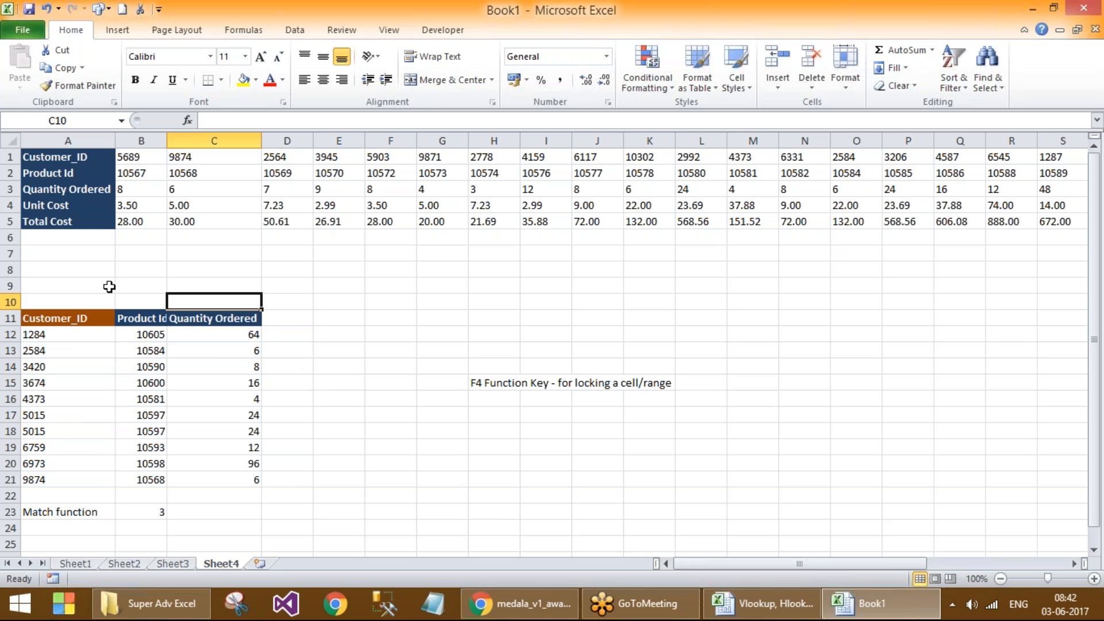
left_click_drag(51, 156, 55, 237)
left_click(227, 334)
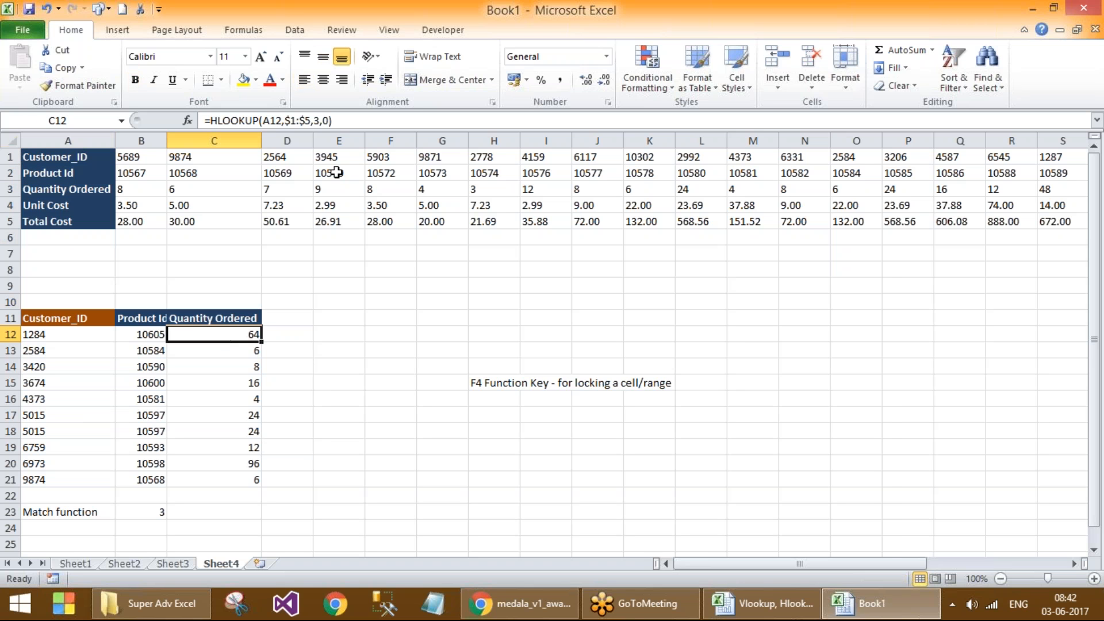
left_click(315, 122)
double_click(315, 121)
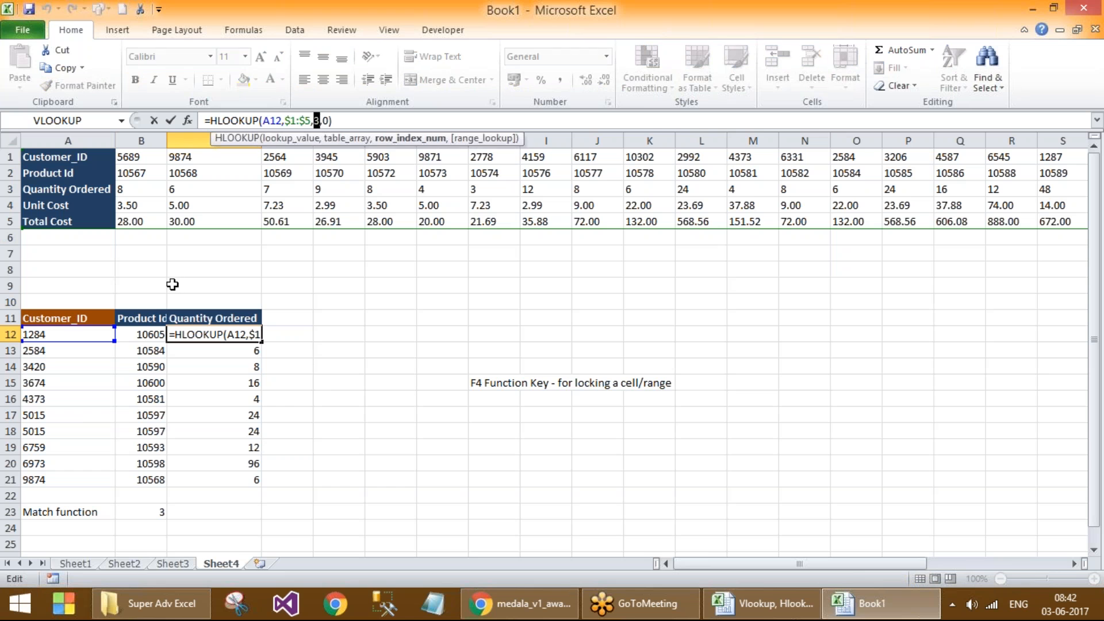
key("Escape")
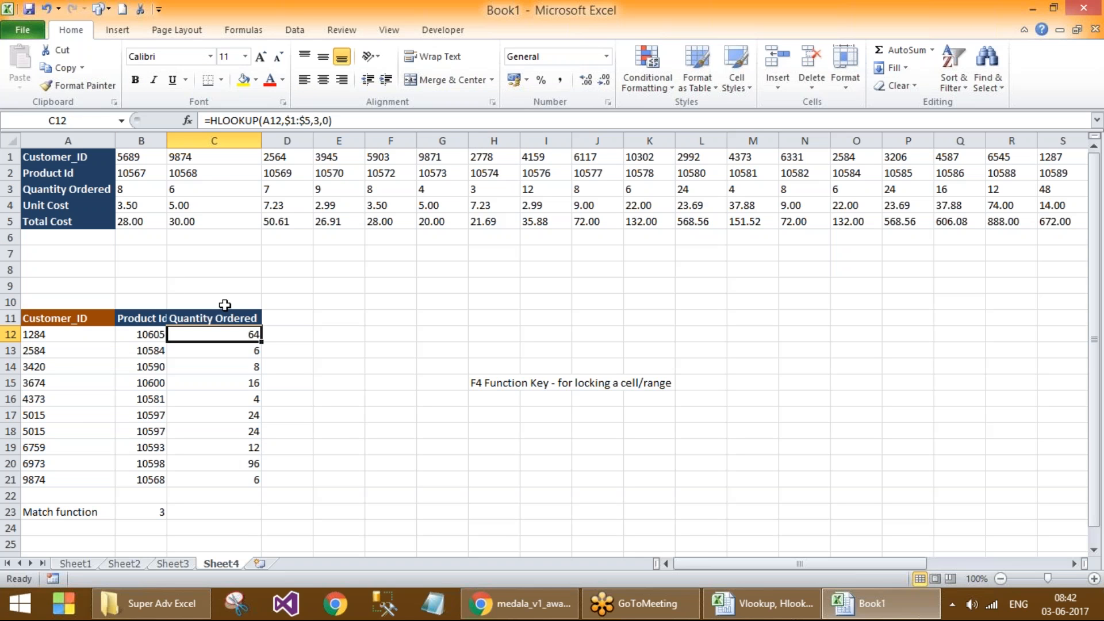
Step: Enter =MATCH(C11,A1:A5,0) in cell C10, above the Quantity Ordered header
left_click(221, 303)
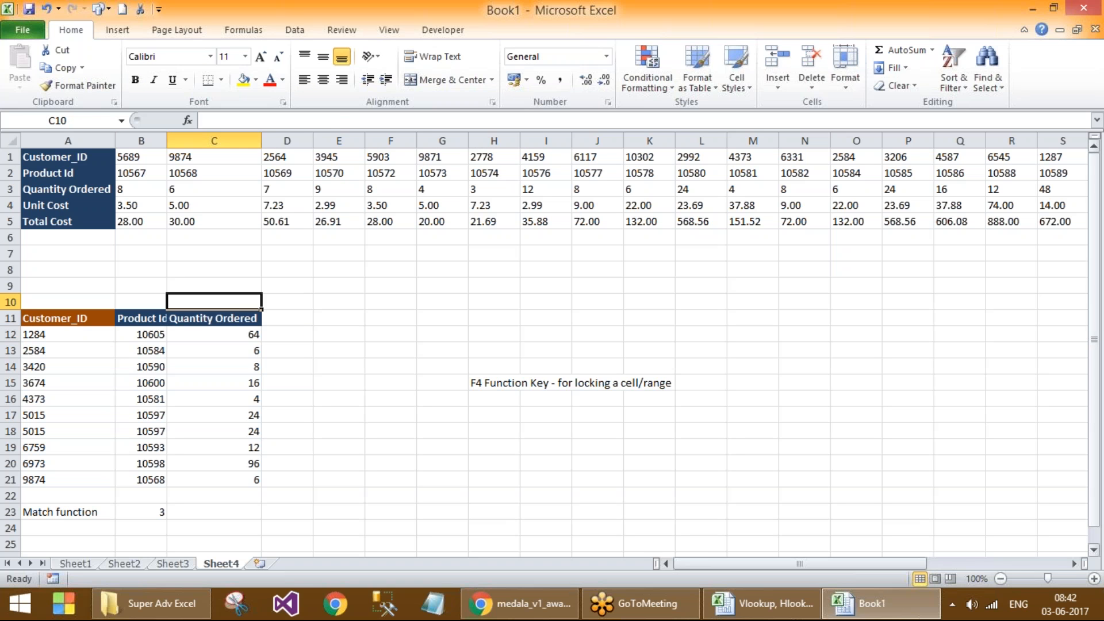
type("=mat")
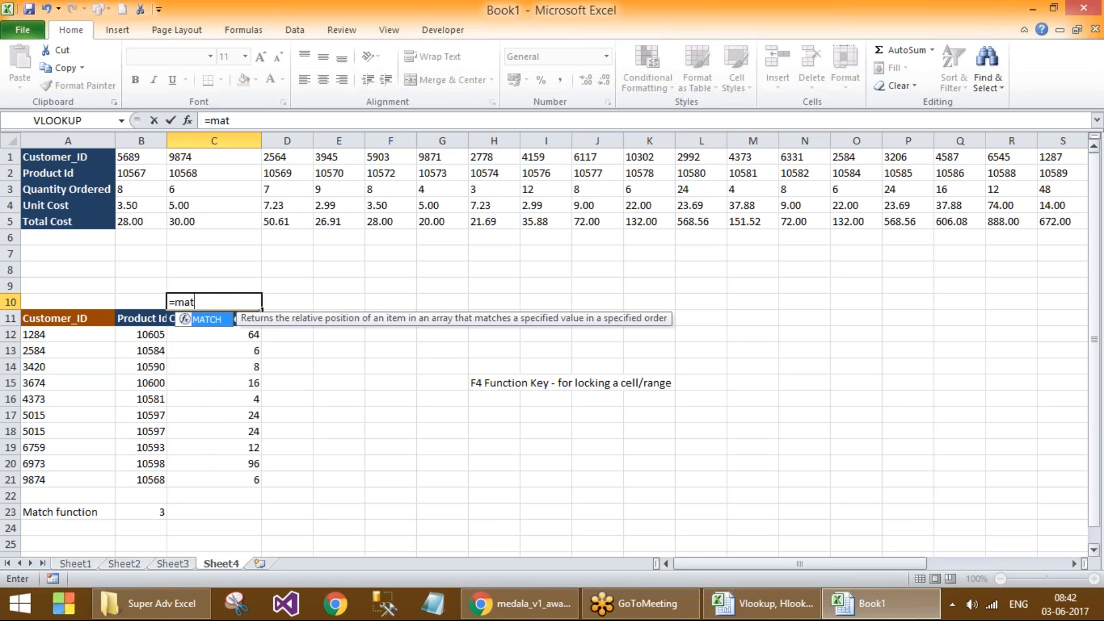
type("ch(")
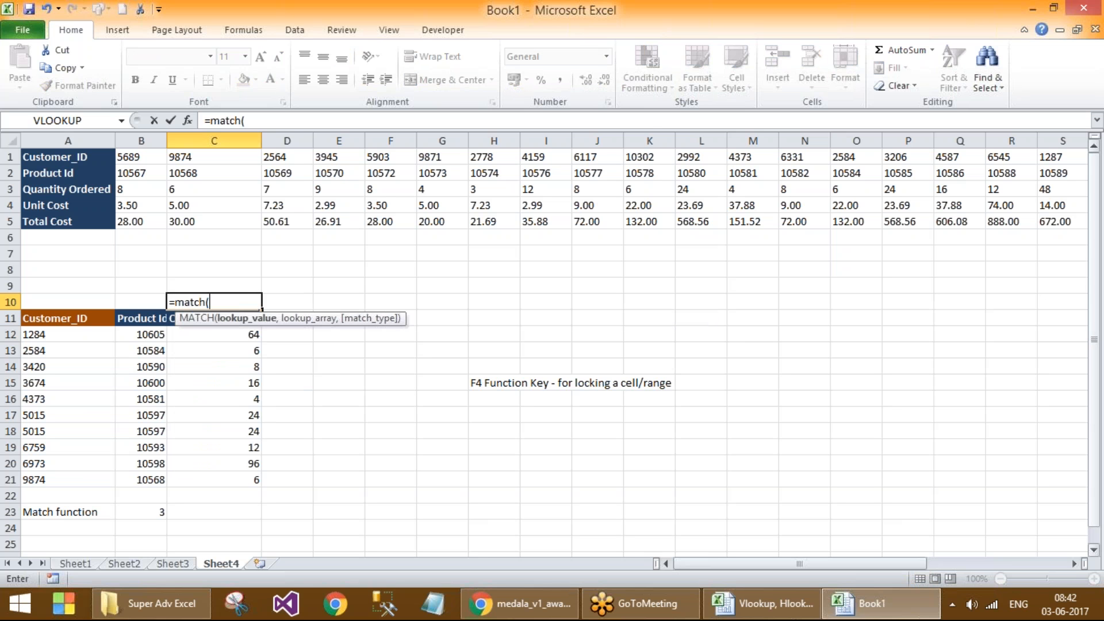
left_click_drag(309, 315, 444, 265)
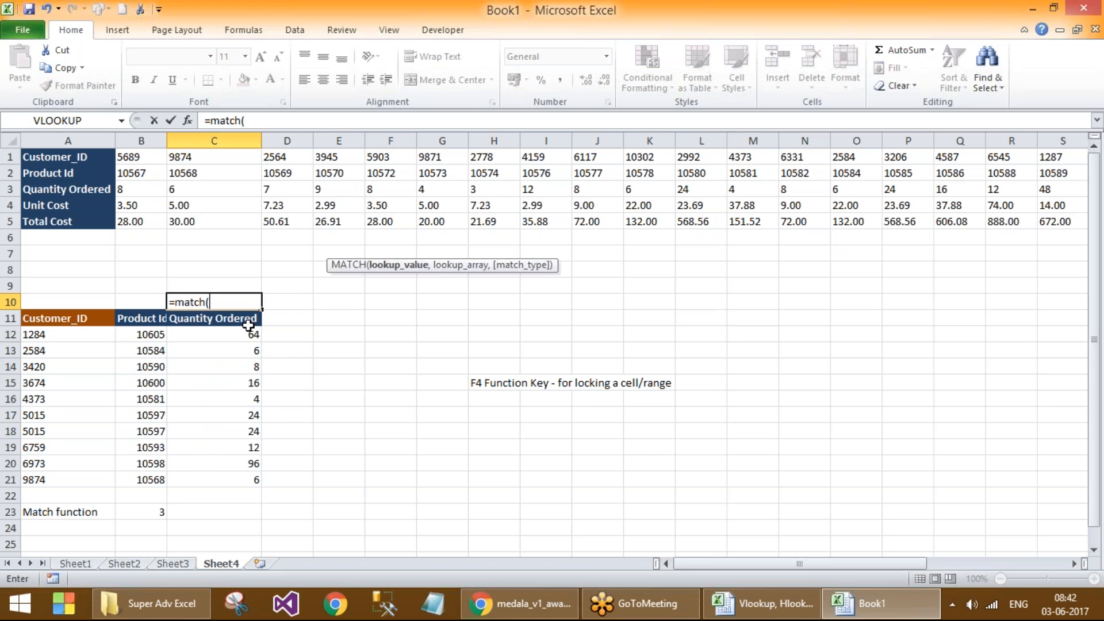
left_click(246, 321)
type(",")
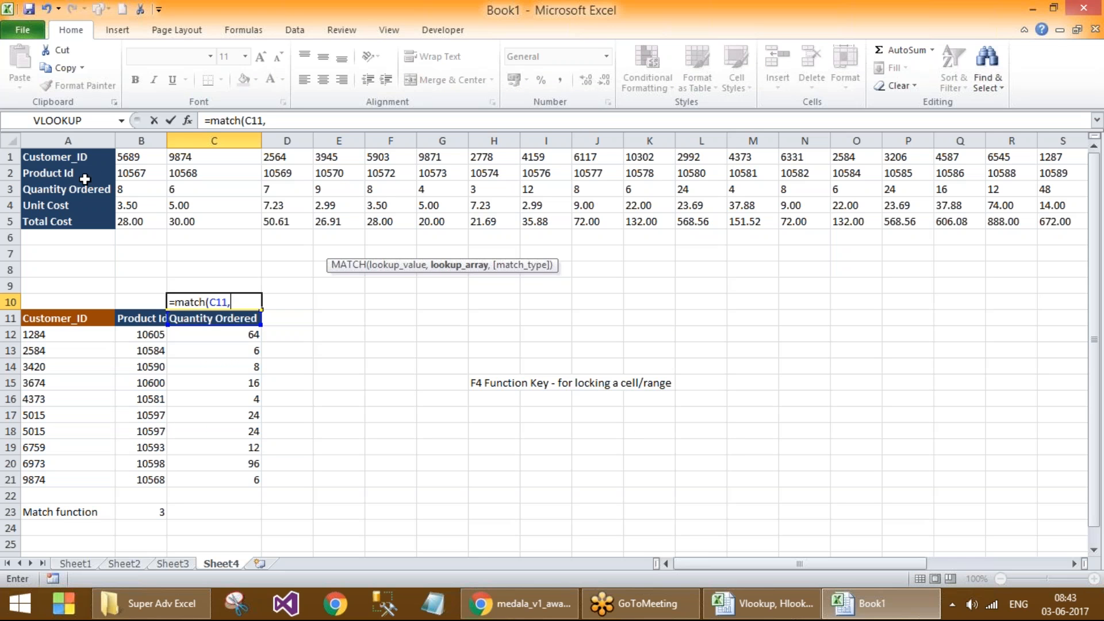
left_click_drag(96, 157, 98, 217)
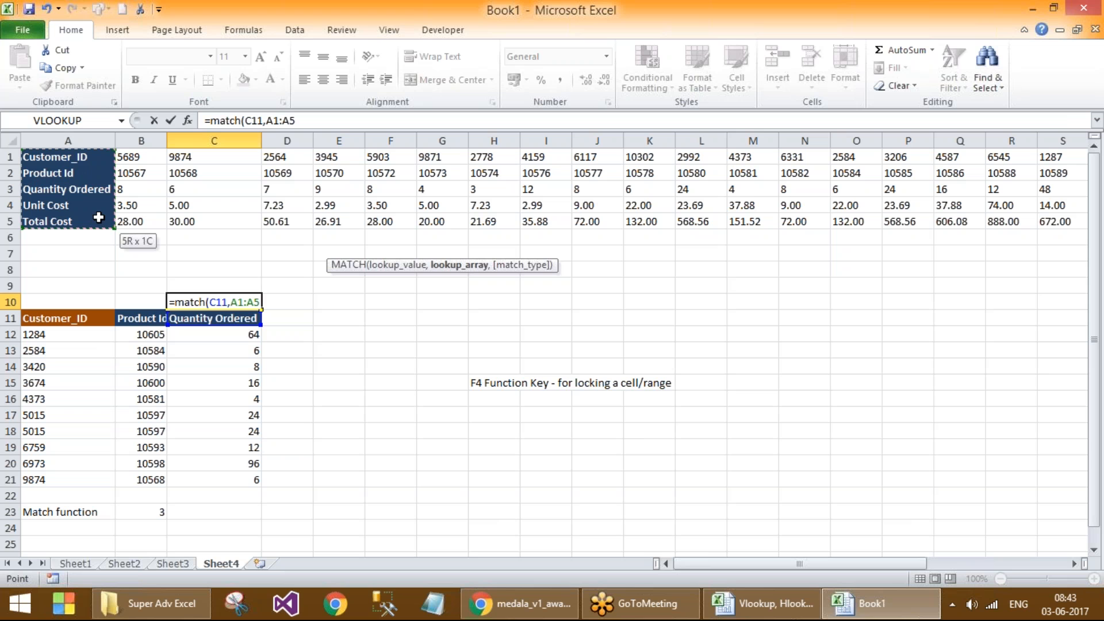
mouse_move(98, 218)
left_mouse_down()
mouse_move(104, 481)
mouse_move(102, 217)
left_mouse_up()
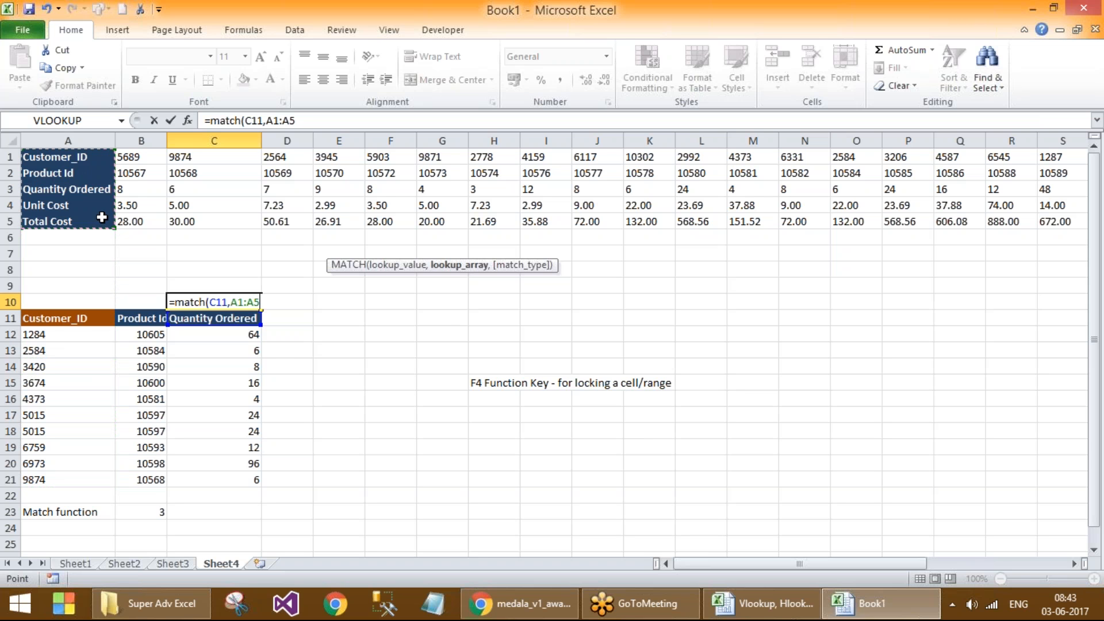
type(",0")
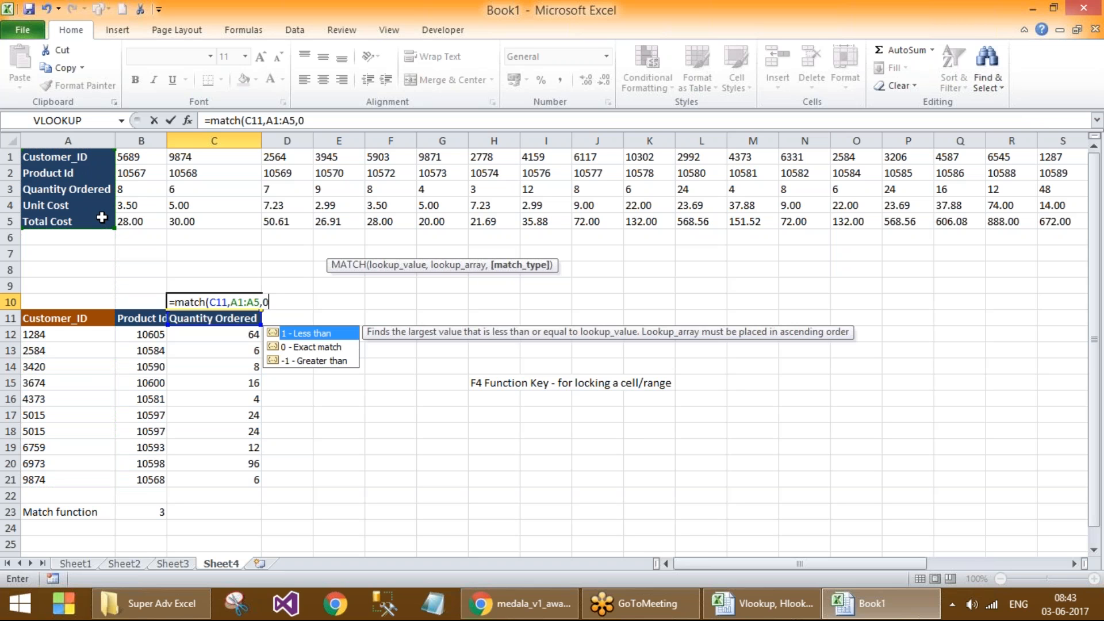
type(")")
key("Return")
Step: Replace the hard-coded row index in C12's HLOOKUP formula with a reference to C10
left_click(242, 299)
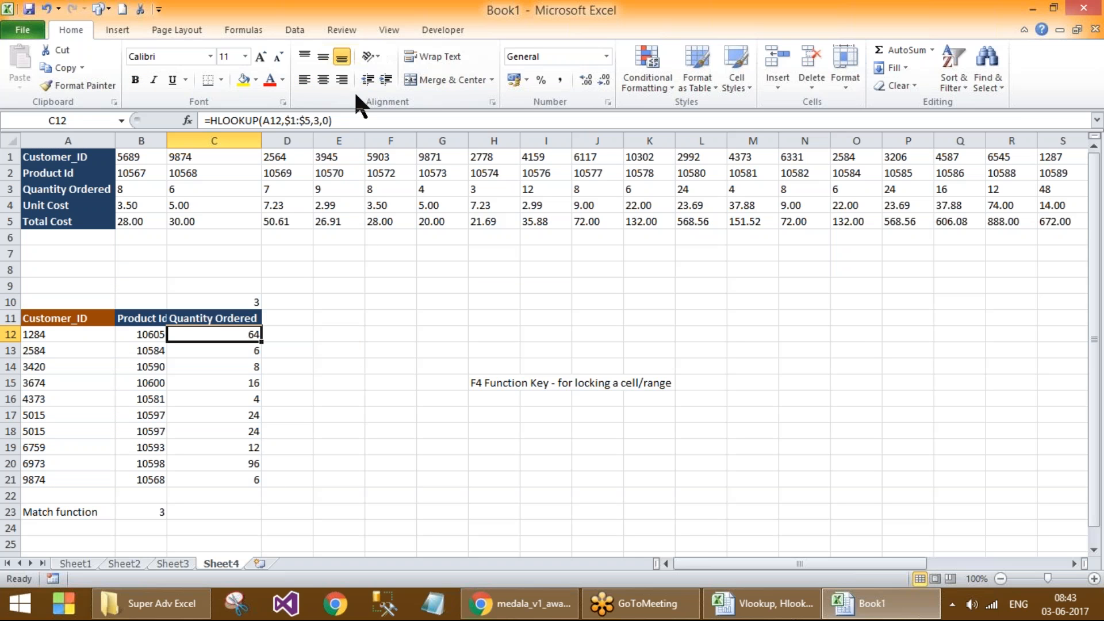
left_click_drag(320, 120, 346, 120)
key("BackSpace")
key("BackSpace")
key("BackSpace")
left_click(253, 303)
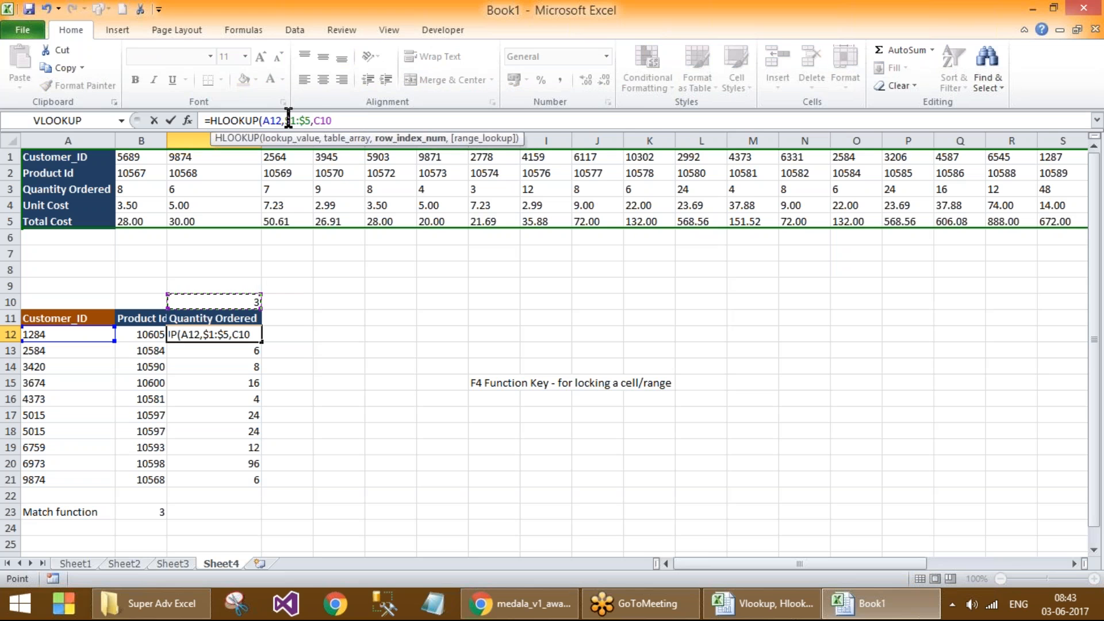
Step: Complete C12's formula as =HLOOKUP(A12,$1:$5,$C$10,0) and fill it down through C21
left_click_drag(320, 120, 345, 120)
left_click(316, 120)
left_click_drag(316, 121, 357, 122)
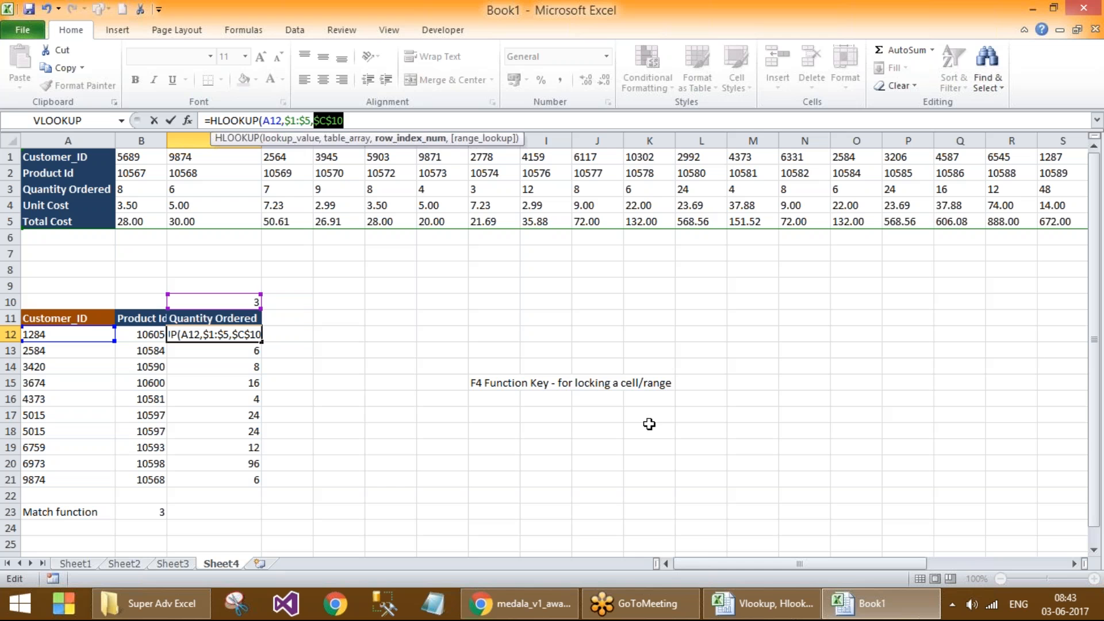
key("F4")
type(",0")
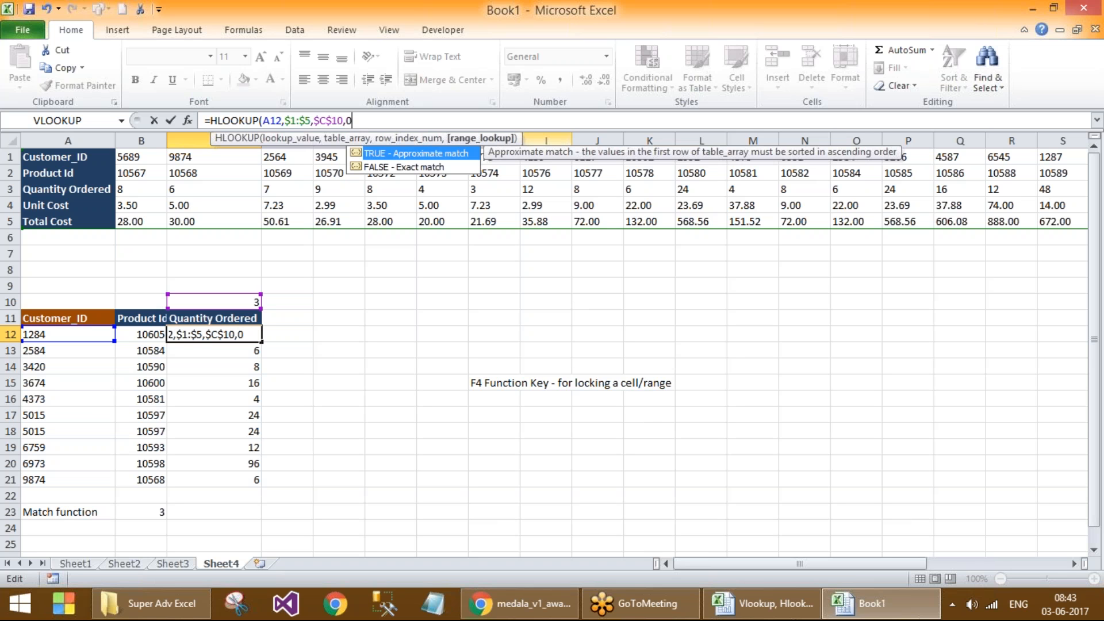
key("Return")
left_click(233, 334)
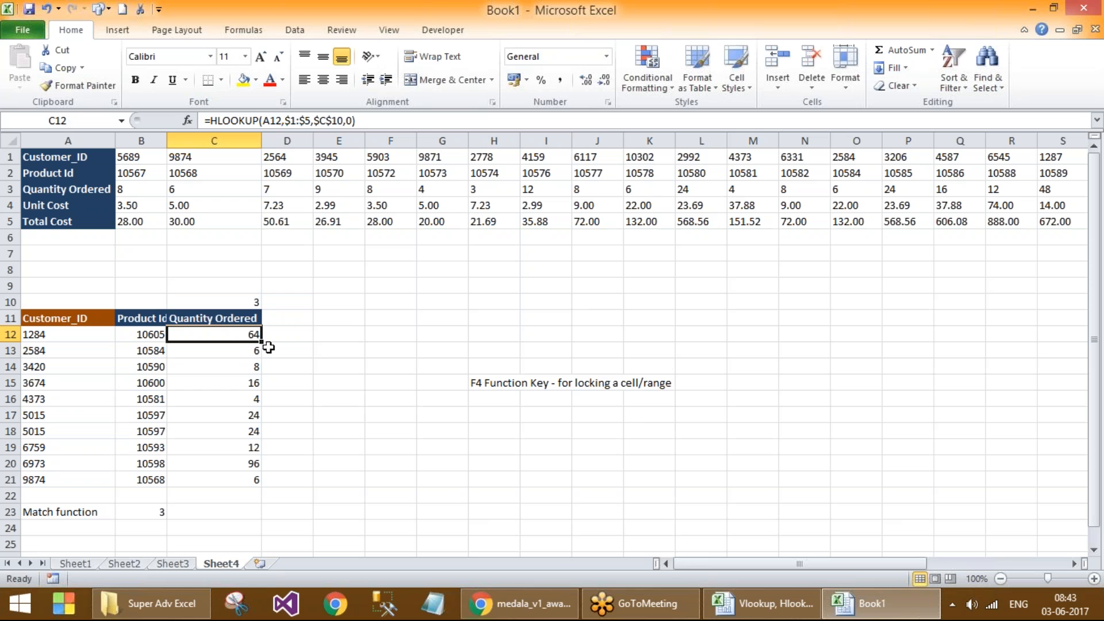
double_click(261, 341)
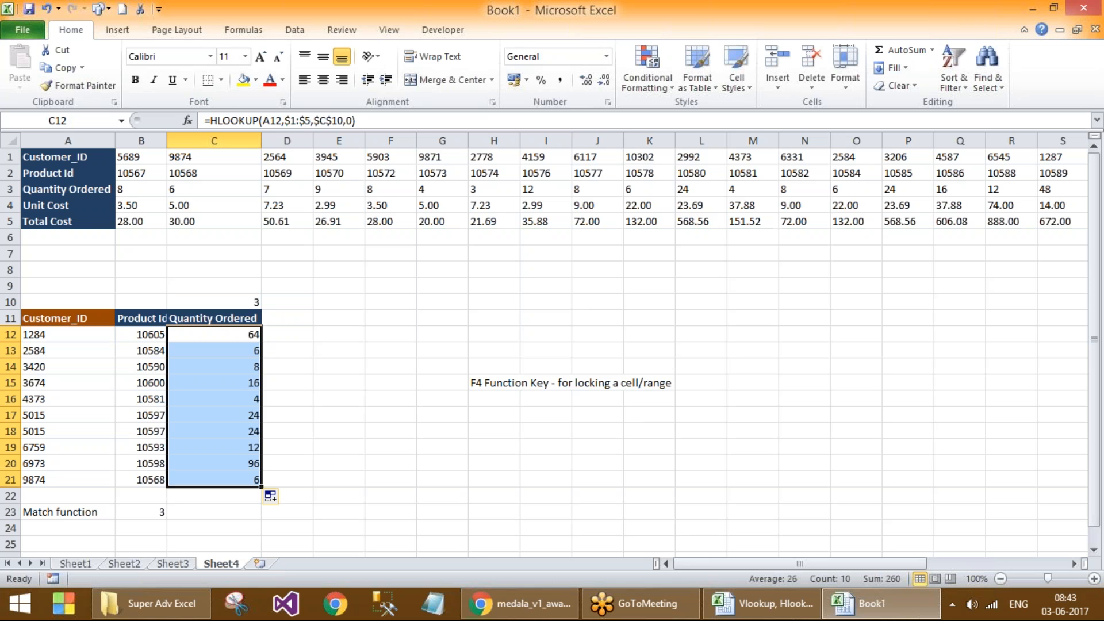
Step: Replace the header in C11 with a copy of the Total Cost label from A5
left_click(243, 316)
left_click(80, 224)
key("ctrl+c")
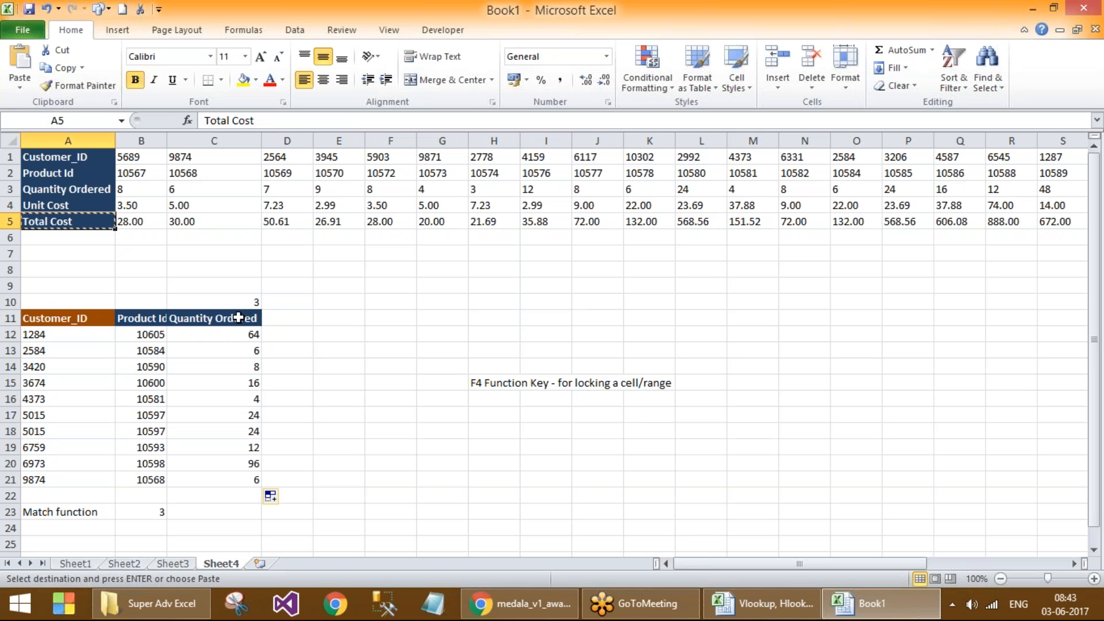
left_click(260, 316)
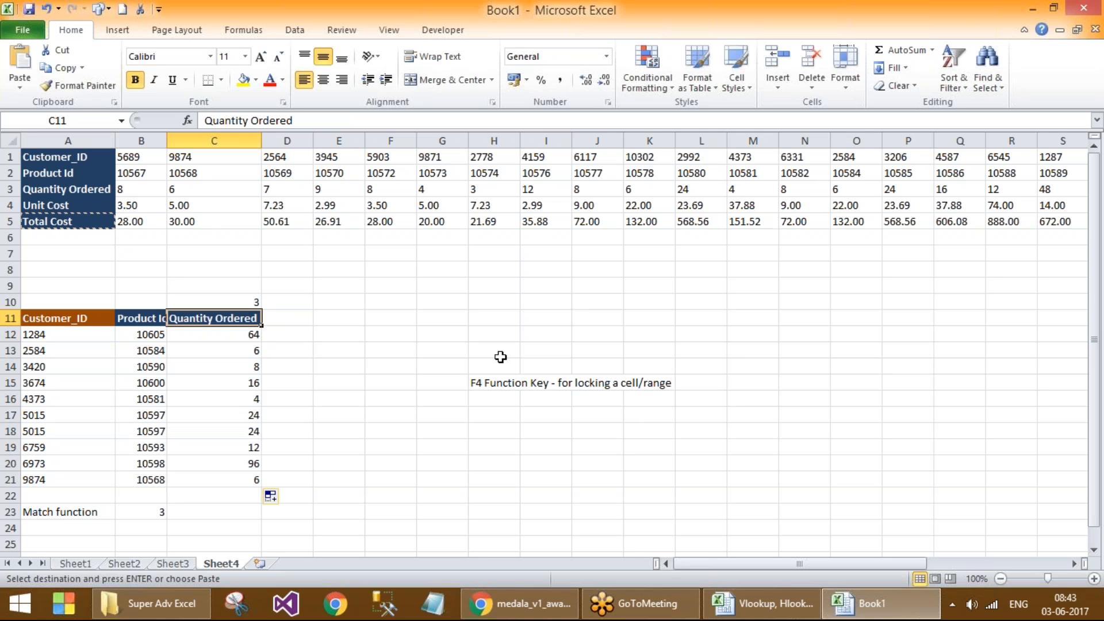
key("ctrl+v")
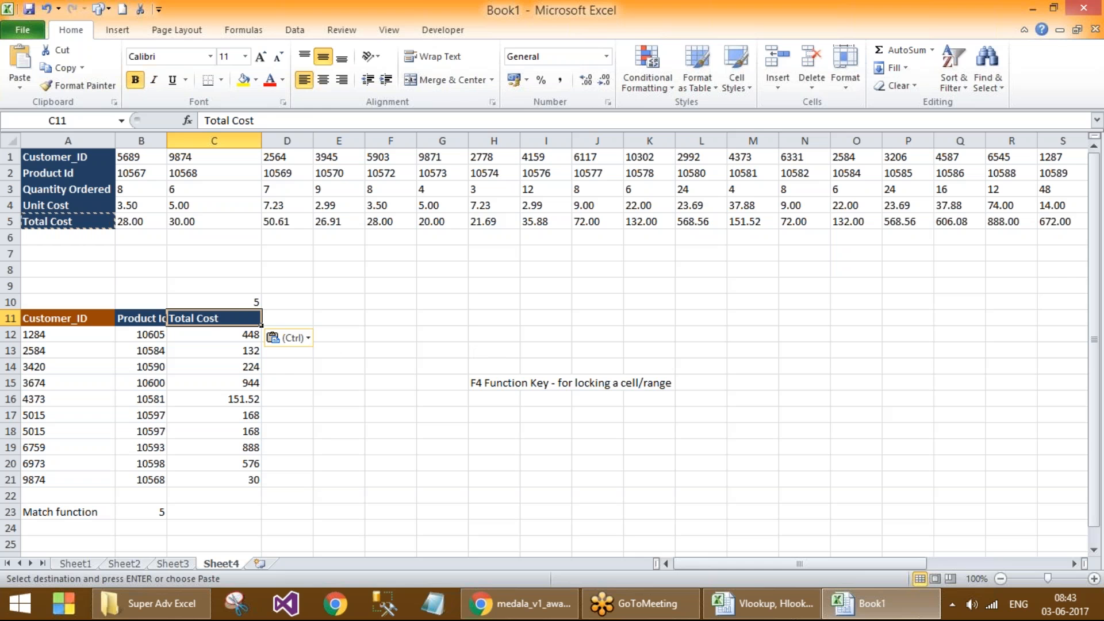
Step: Review the lookup value and array references of the MATCH formula in C10
left_click(249, 300)
key("F2")
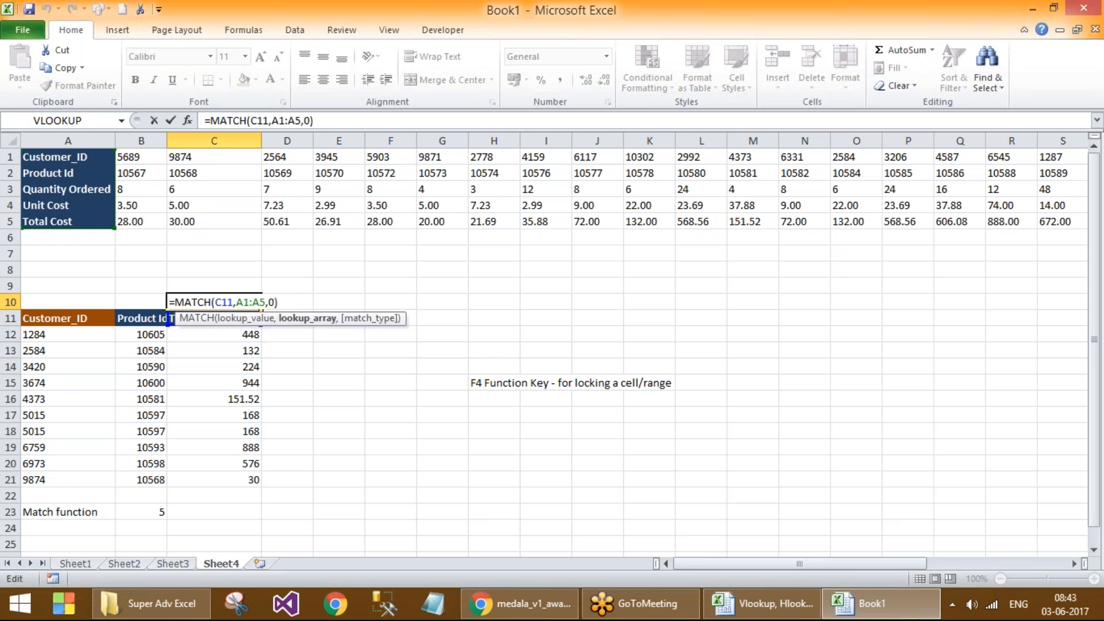
key("Escape")
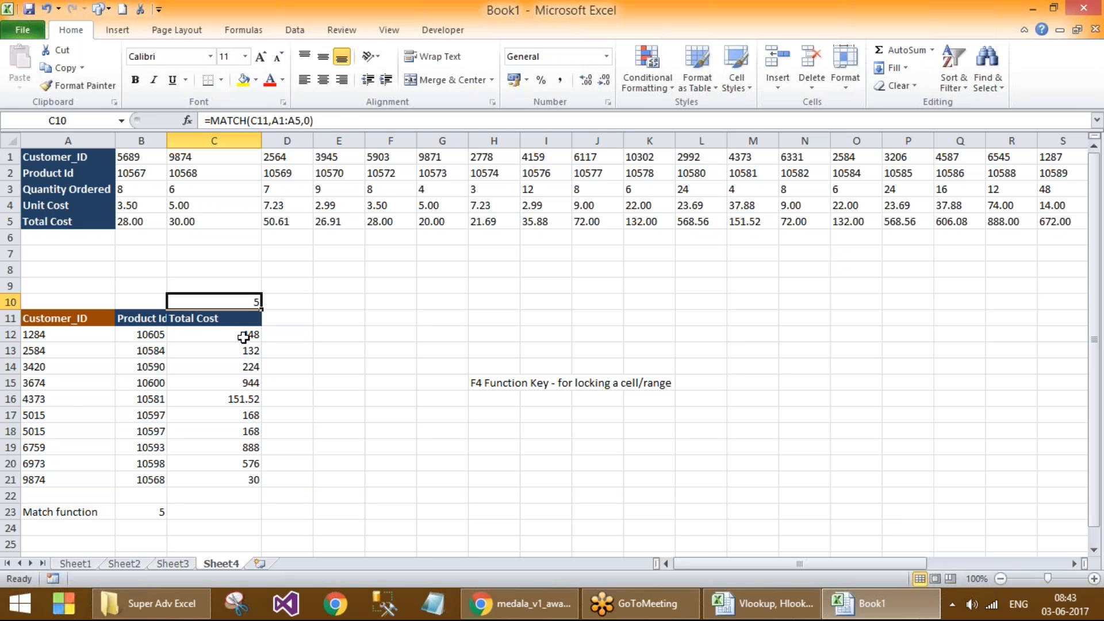
Step: Check the references in the HLOOKUP formulas of the Total Cost column, from C12 to C16
left_click(244, 336)
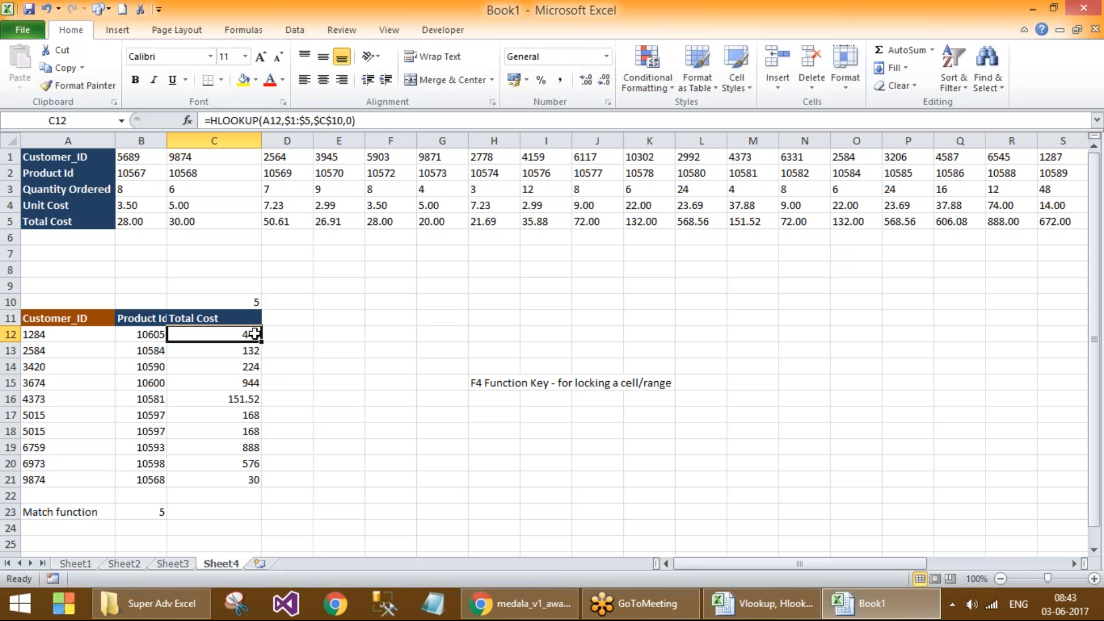
double_click(254, 334)
key("Escape")
left_click(233, 352)
left_click(236, 382)
left_click(239, 366)
left_click(243, 347)
left_click(240, 368)
left_click(240, 397)
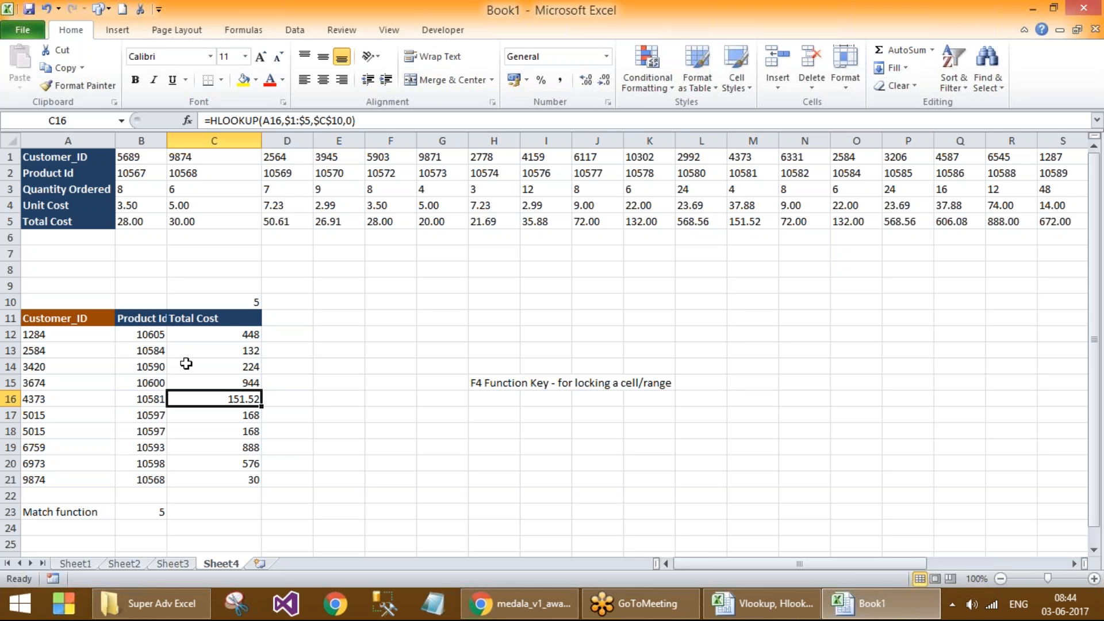
left_click(221, 339)
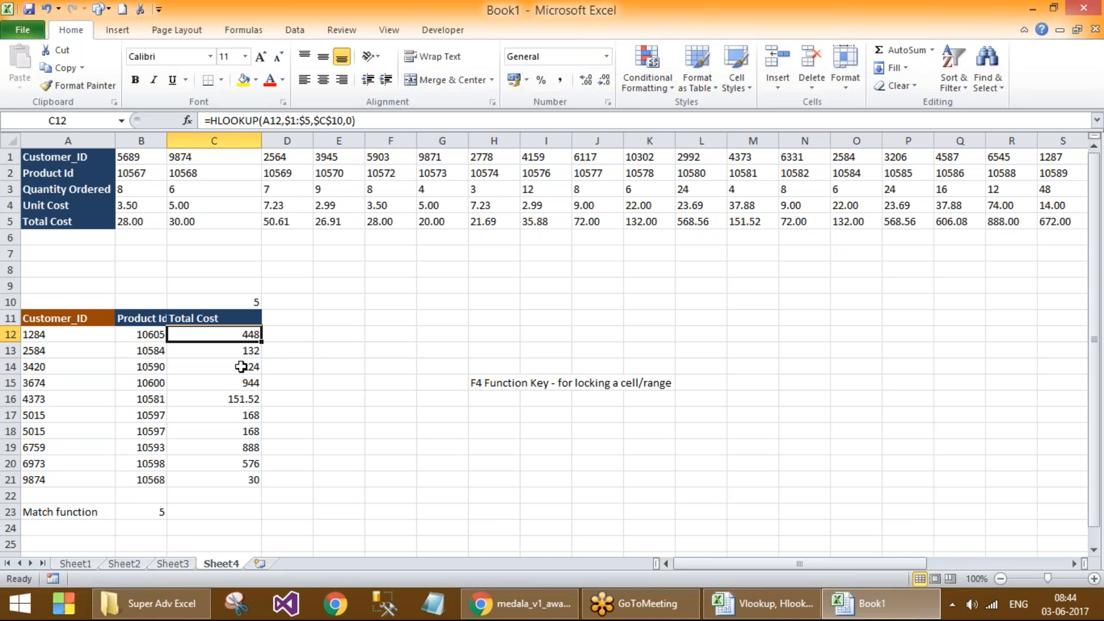
left_click(240, 354)
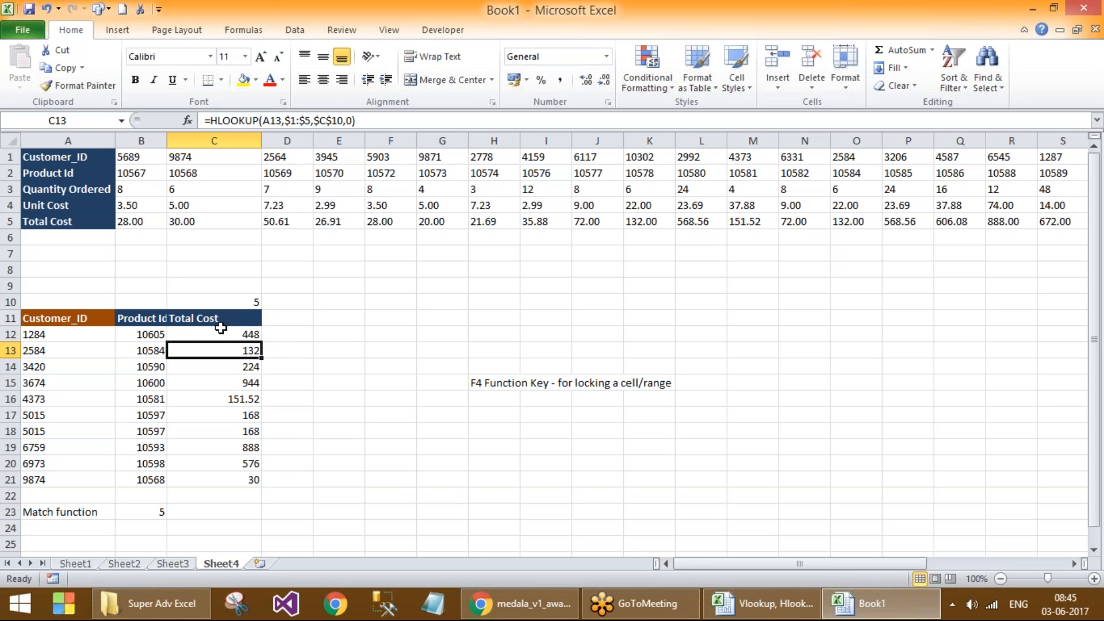
Step: Examine the HLOOKUP formula in C12 and the formula behind the source Total Cost value in B5
left_click(227, 334)
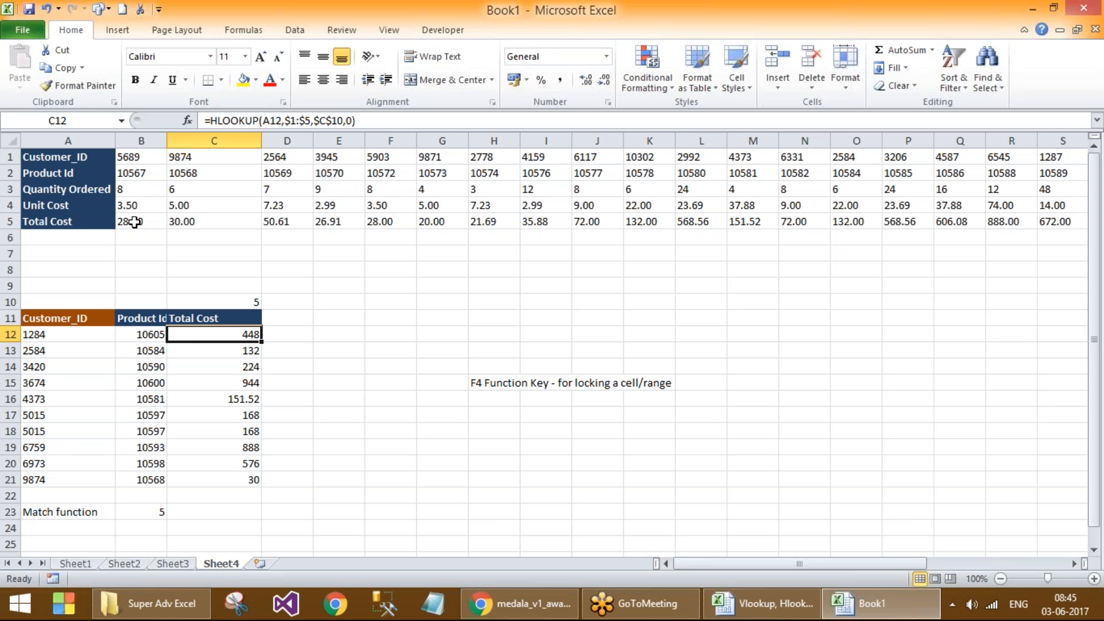
left_click(135, 222)
double_click(135, 222)
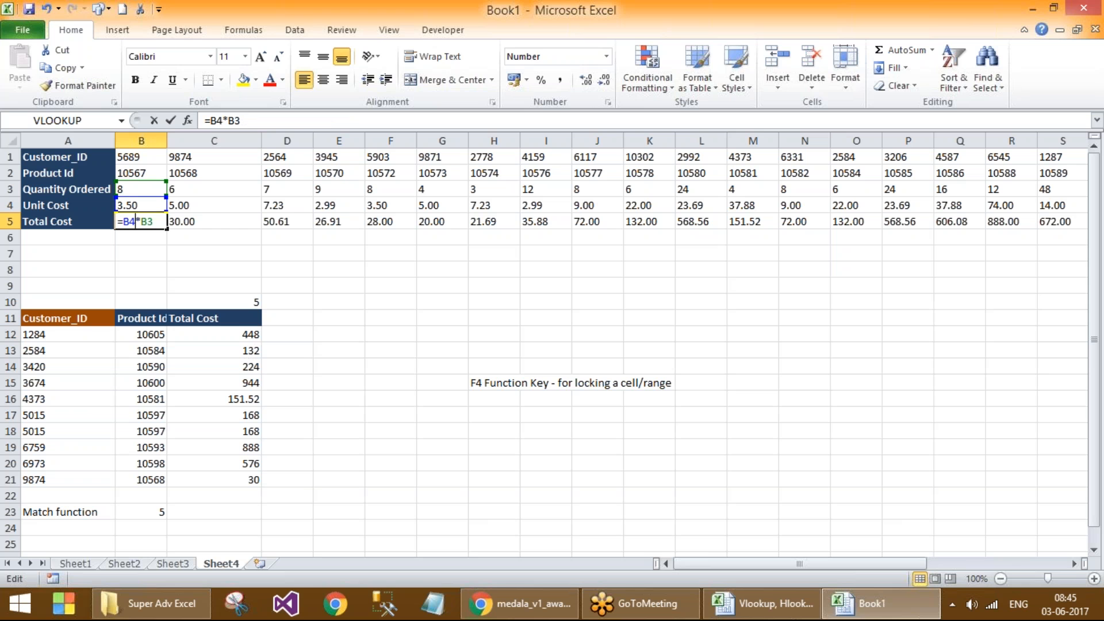
key("Escape")
left_click(232, 337)
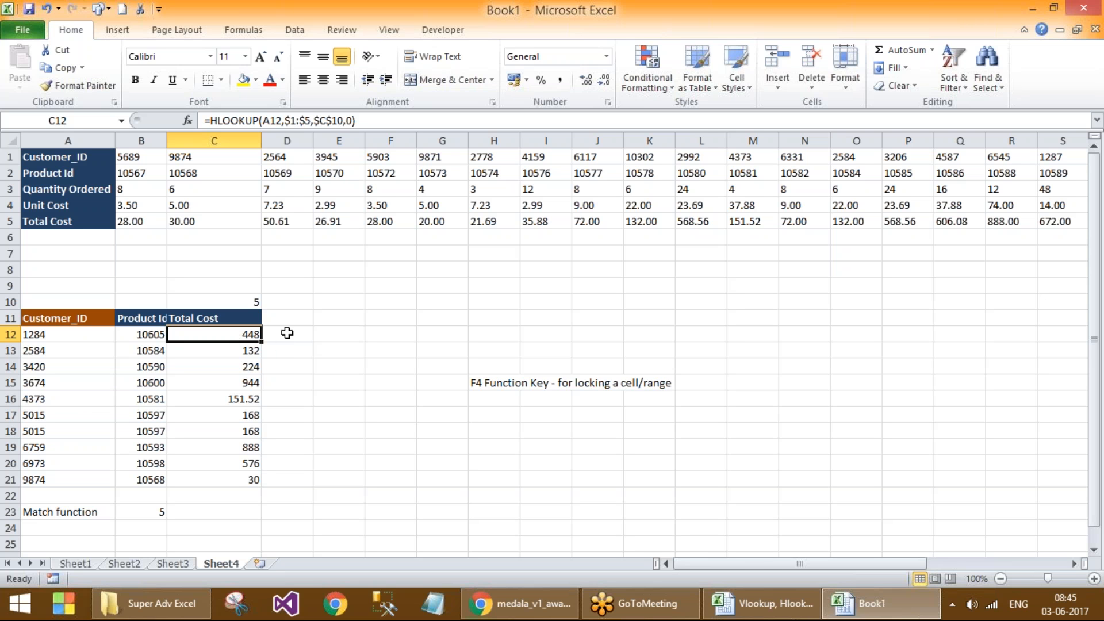
Step: Enter the header Unit Cost in D11, beside the Total Cost header of the lookup table
left_click(287, 318)
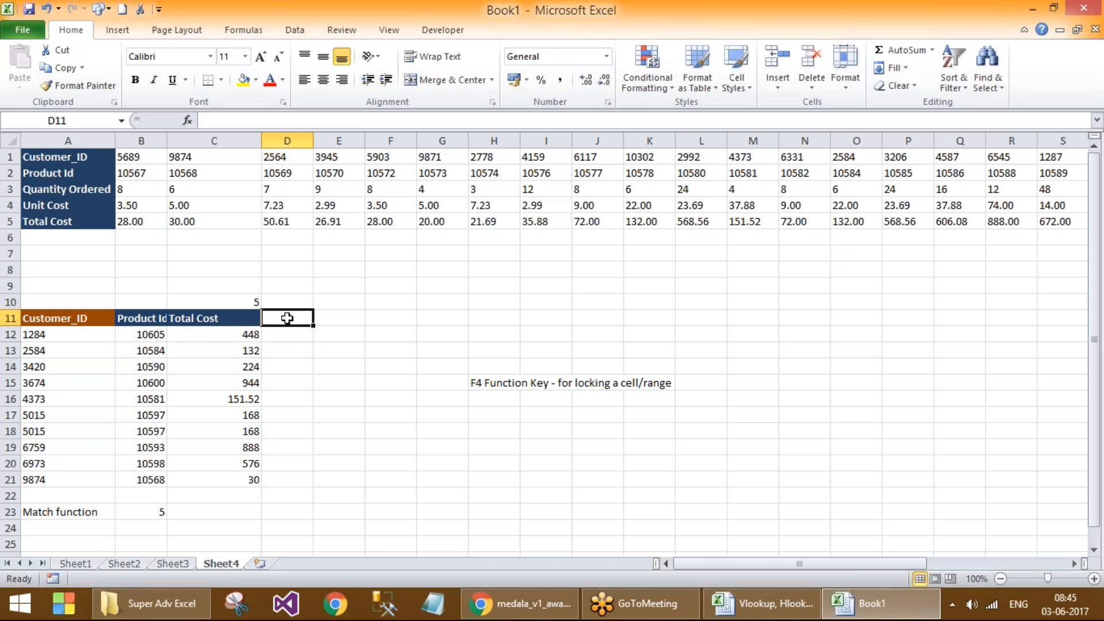
type("Unnt")
key("BackSpace")
key("BackSpace")
type("it Cost")
key("Return")
key("Up")
key("Right")
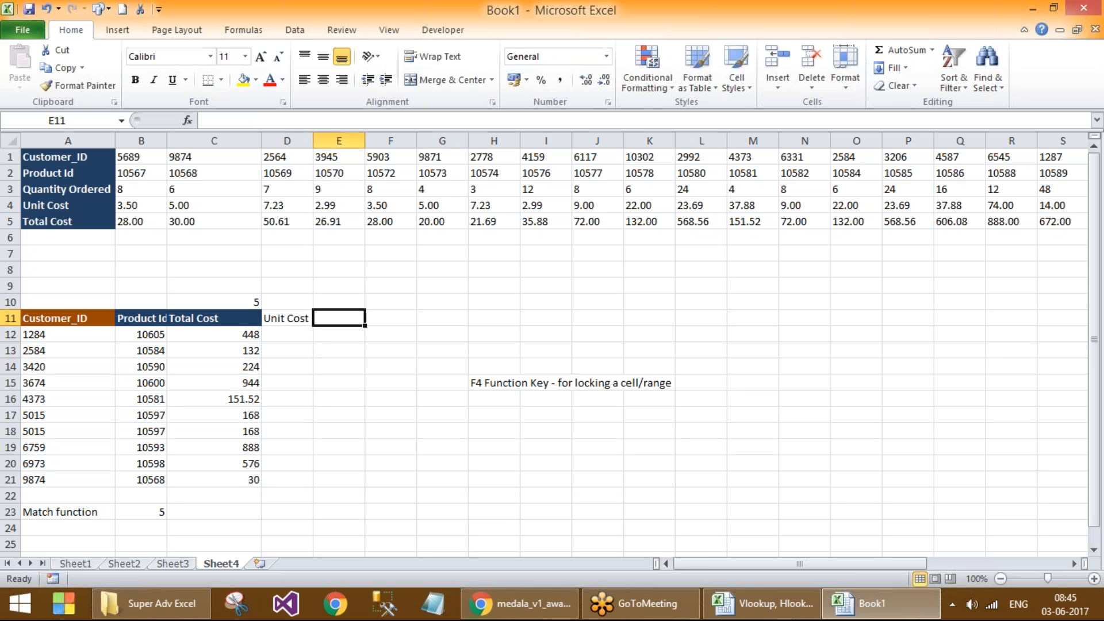
type("Quanityt")
key("BackSpace")
key("BackSpace")
key("Escape")
Step: Copy the Quantity Ordered label from A3 into E11 as the next header of the lookup table
left_click(84, 185)
left_click(328, 318)
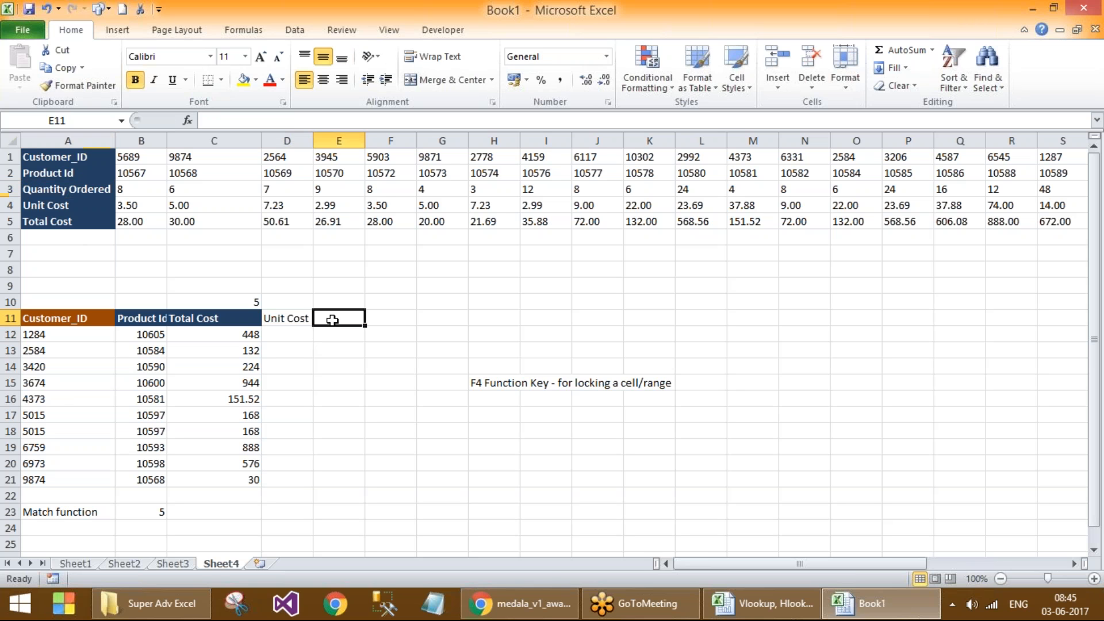
left_click(100, 192)
key("ctrl+c")
left_click(339, 320)
key("ctrl+v")
left_click(243, 337)
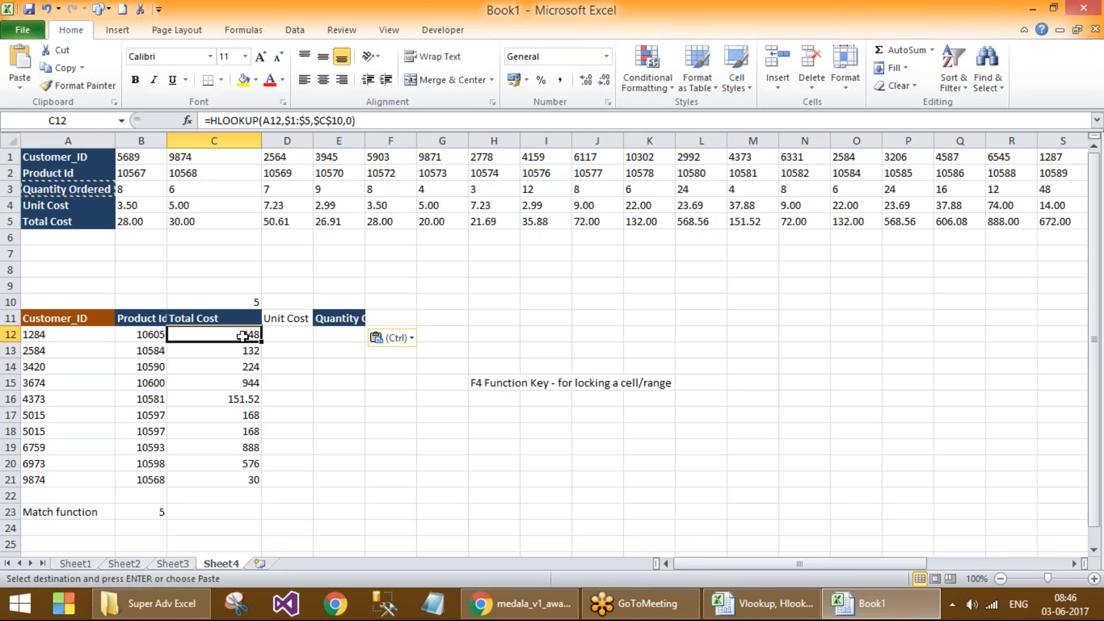
type("=")
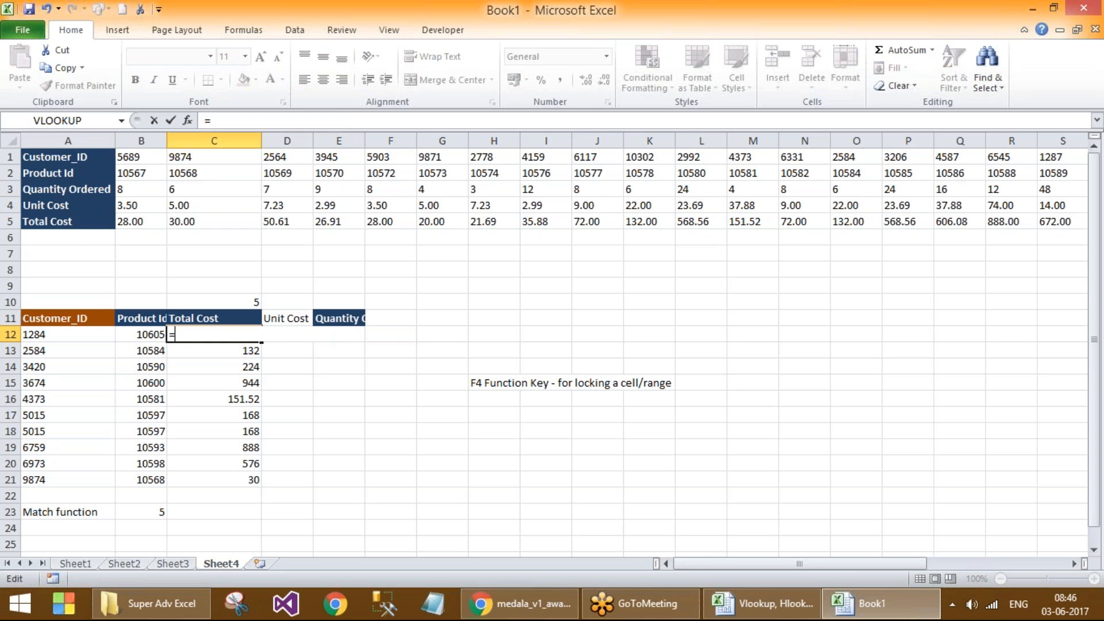
key("Escape")
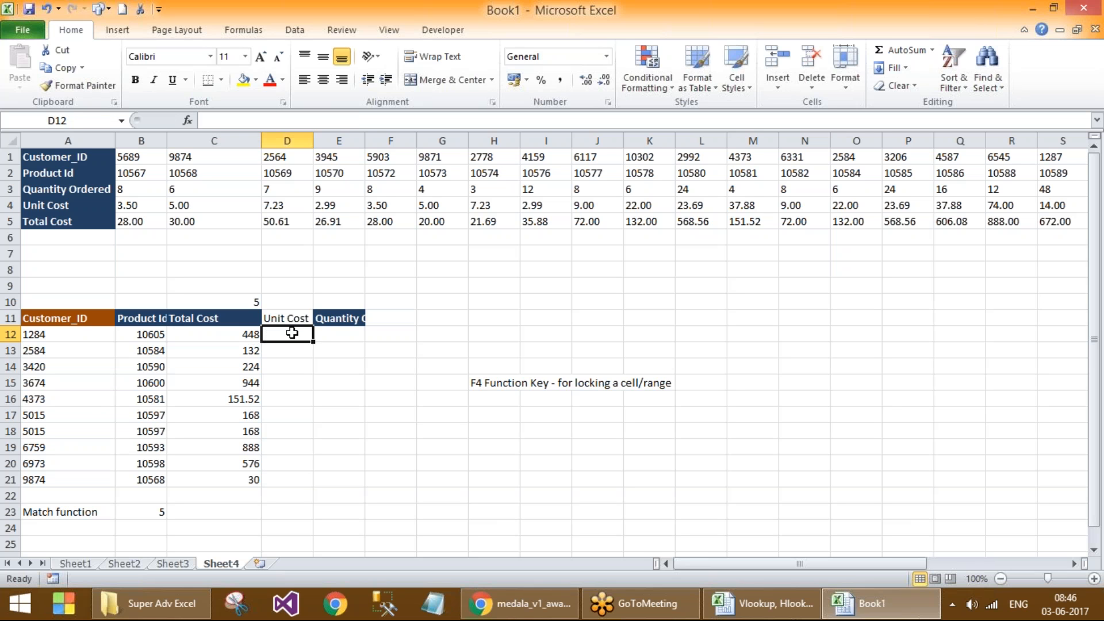
left_click_drag(291, 332, 336, 335)
left_click_drag(238, 342, 243, 463)
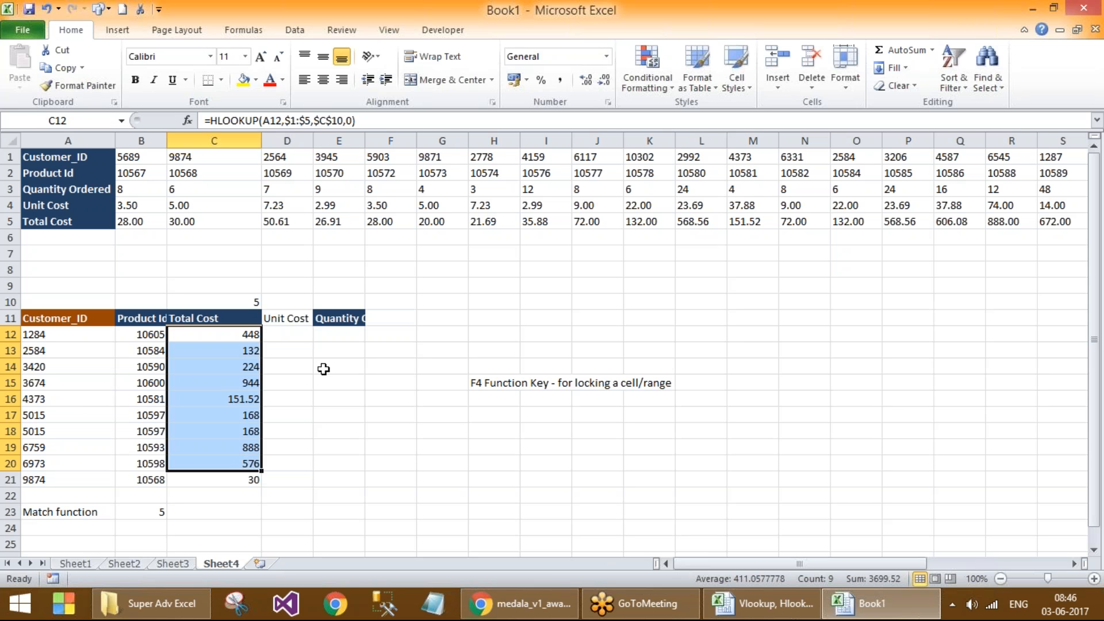
left_click(331, 364)
key("ctrl+c")
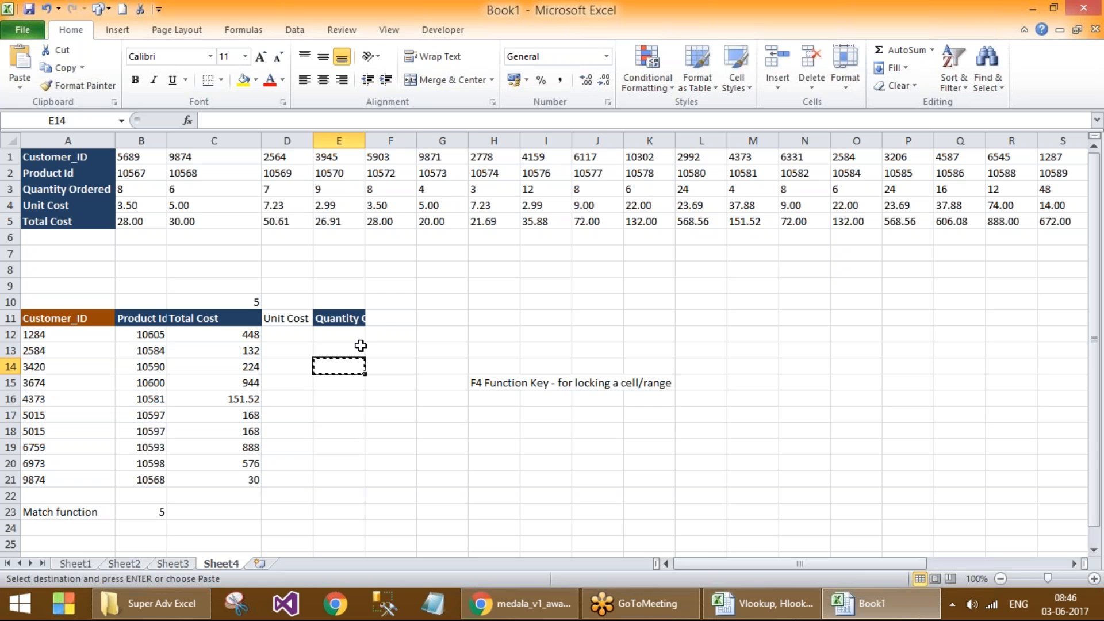
key("Escape")
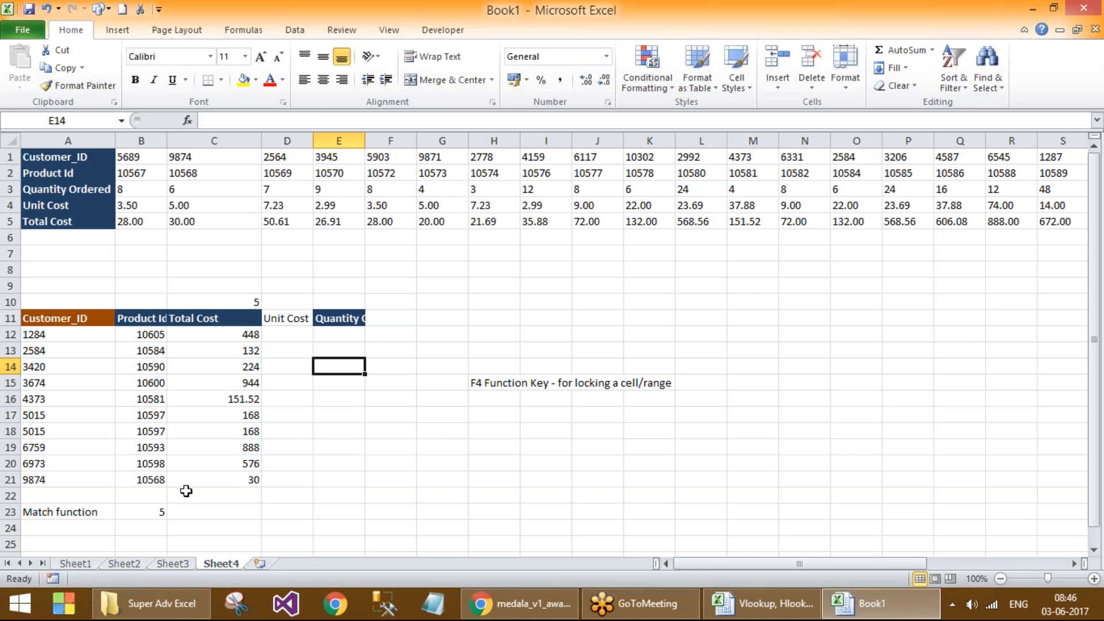
Step: Review the VLOOKUP formula in J5 on Sheet1, its source columns and the F4 note in L17
left_click(80, 557)
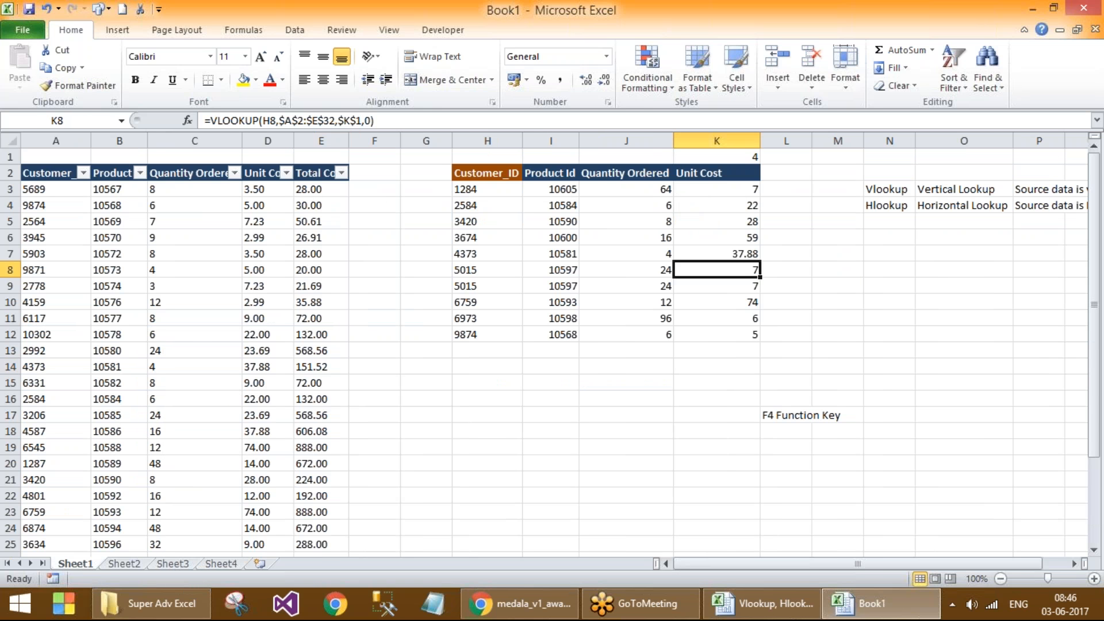
left_click(637, 227)
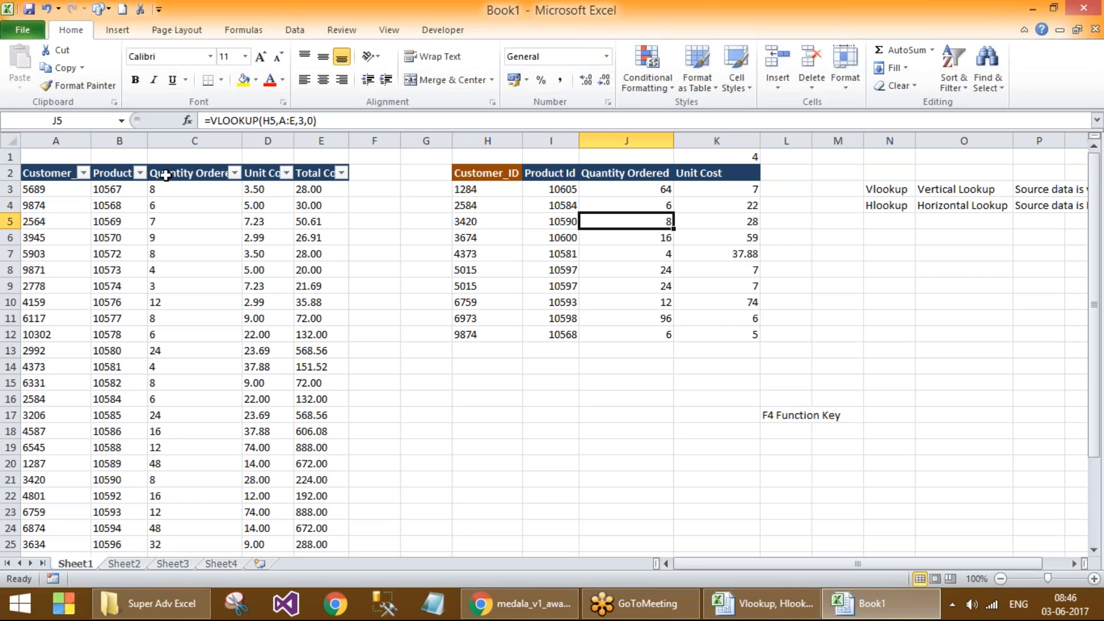
mouse_move(67, 133)
left_mouse_down()
mouse_move(115, 140)
mouse_move(67, 140)
left_mouse_up()
left_click(212, 199)
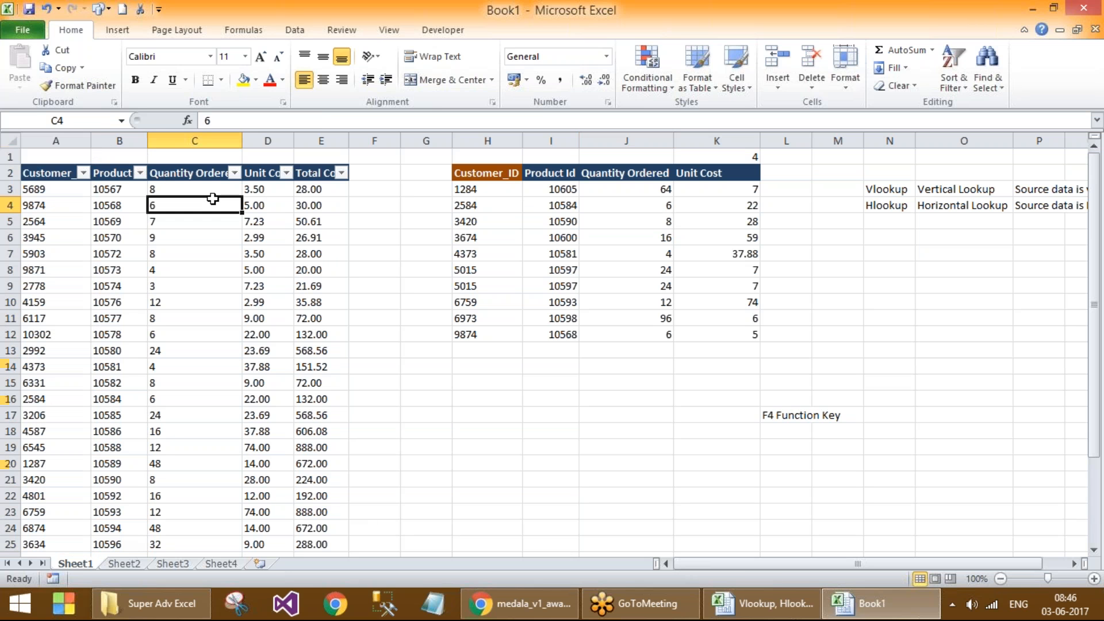
left_click(68, 140)
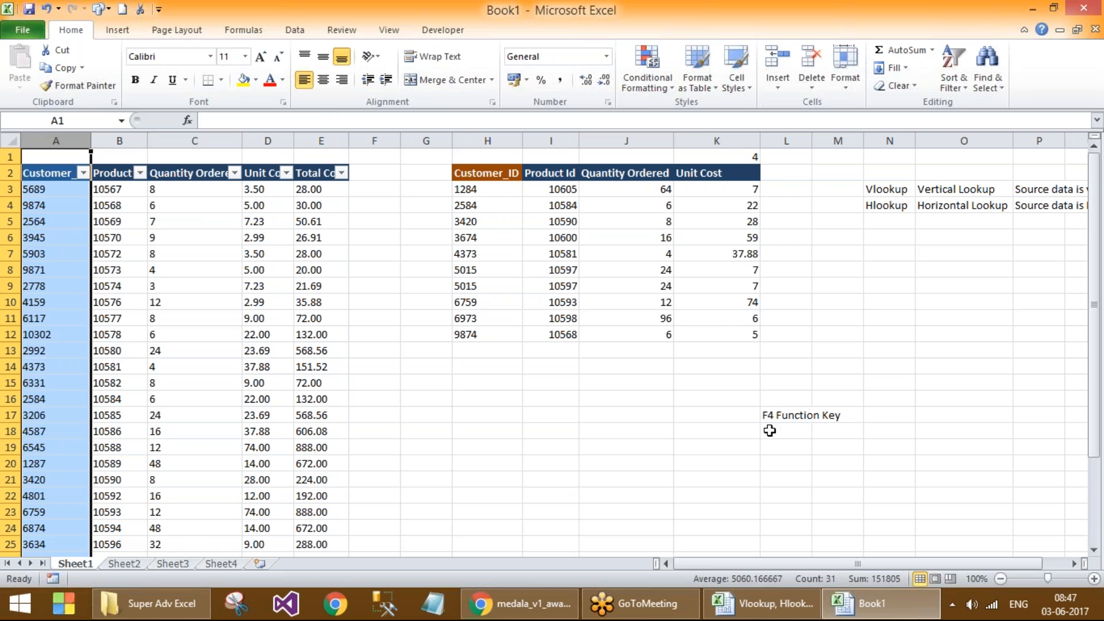
left_click(768, 413)
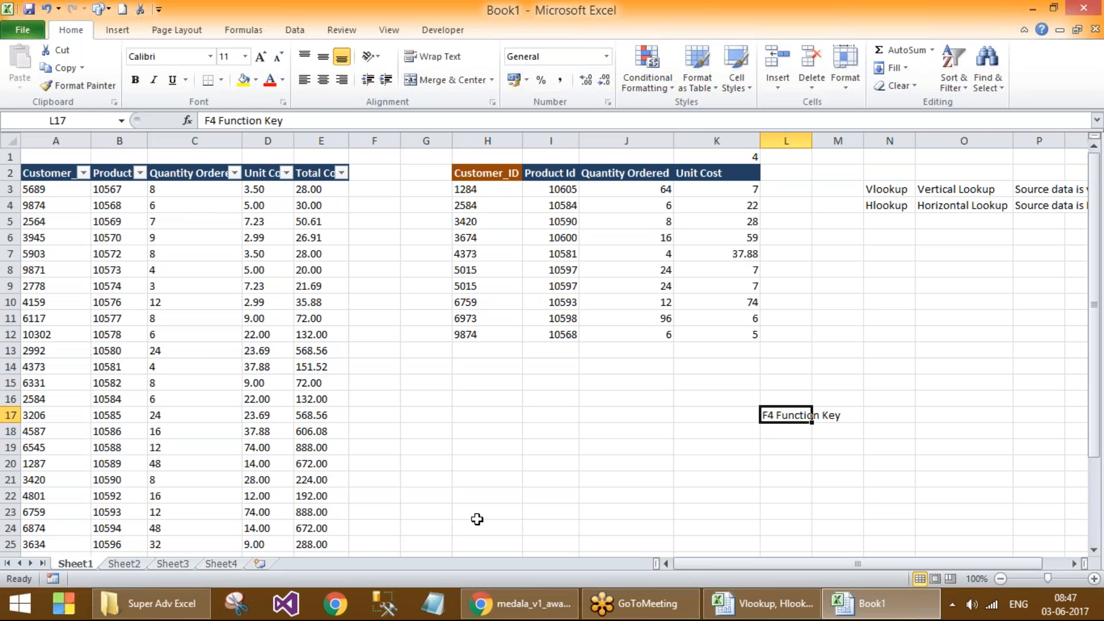
Step: Return to Sheet4 and review the HLOOKUP formula in B12 and the MATCH formula in C10
left_click(166, 562)
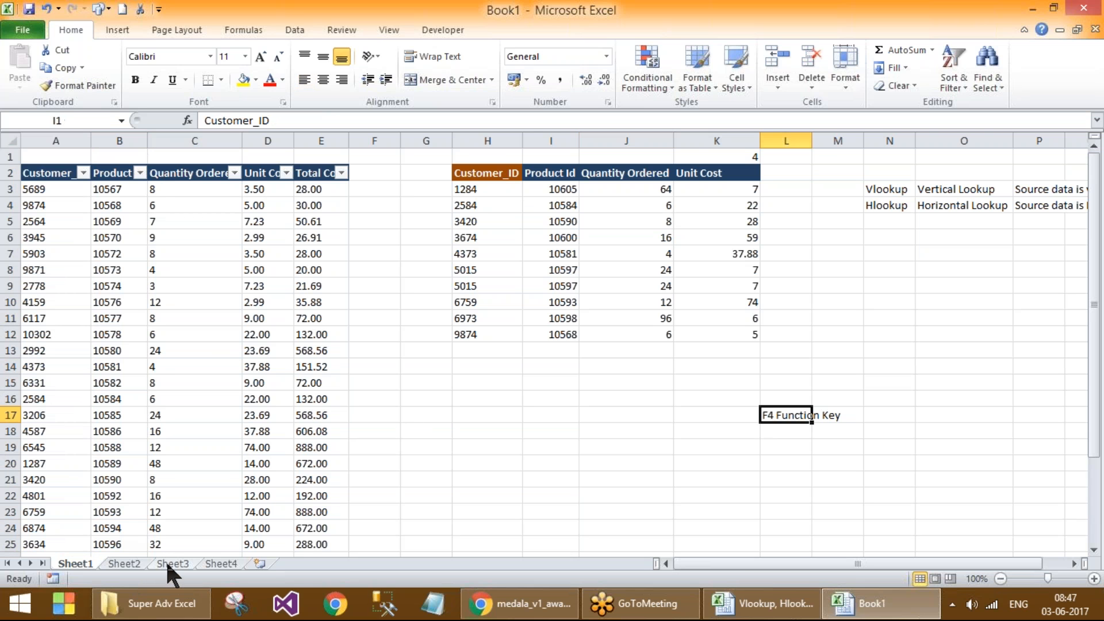
left_click(212, 565)
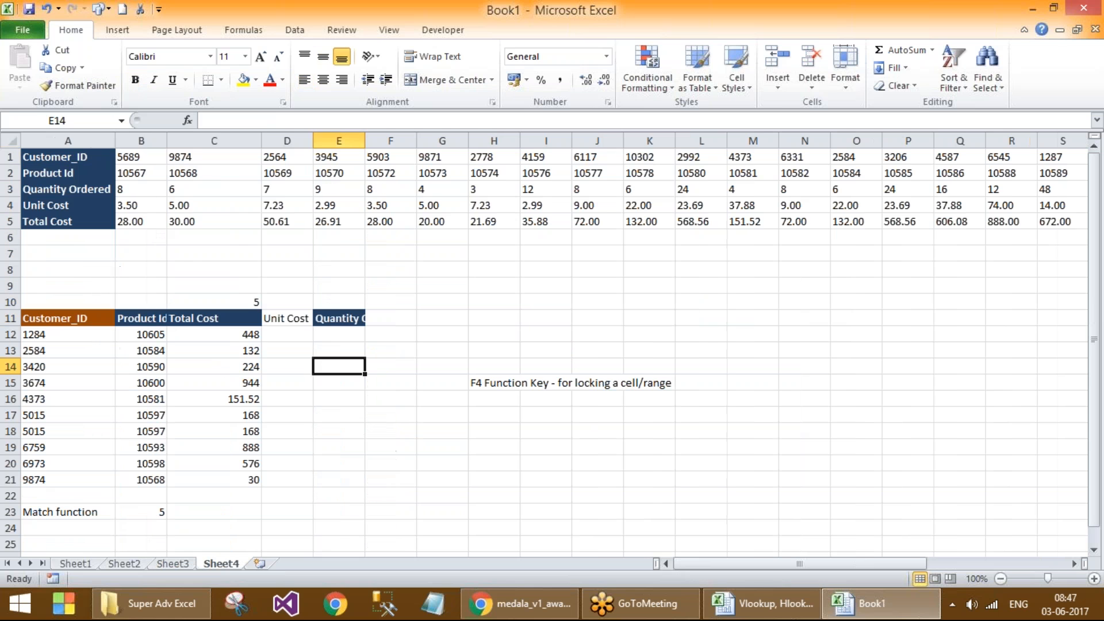
left_click(201, 349)
left_click(160, 333)
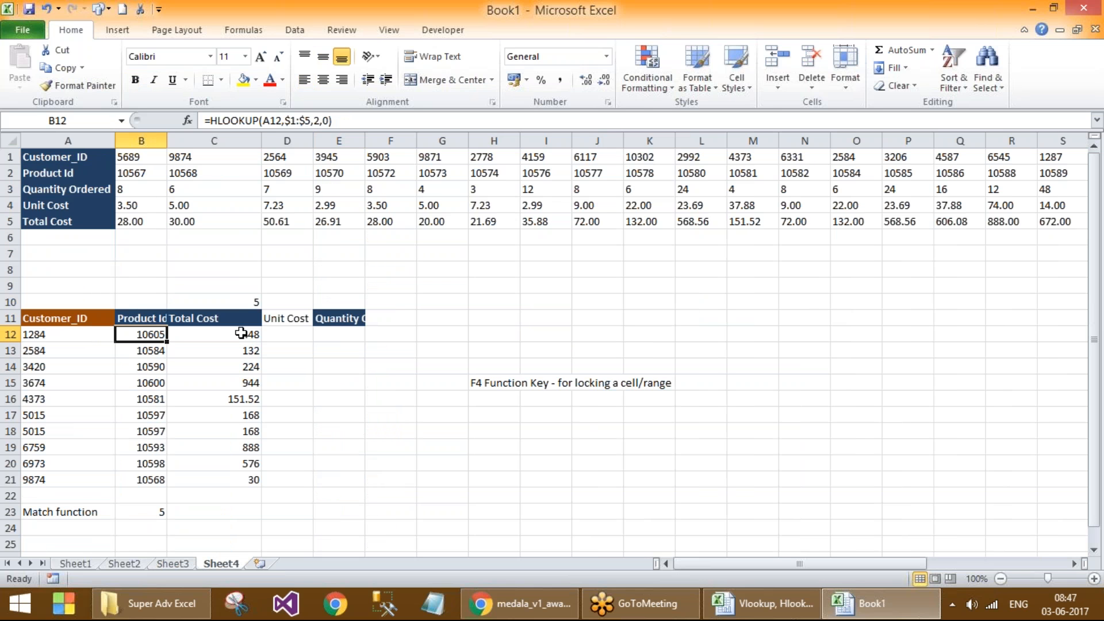
left_click(239, 300)
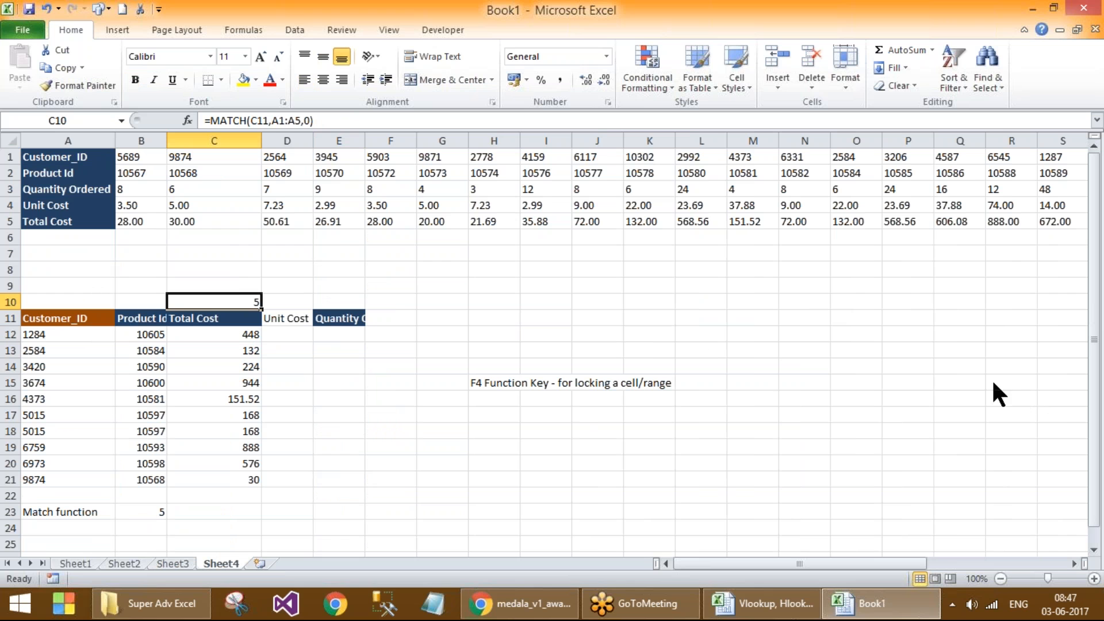
left_click(320, 447)
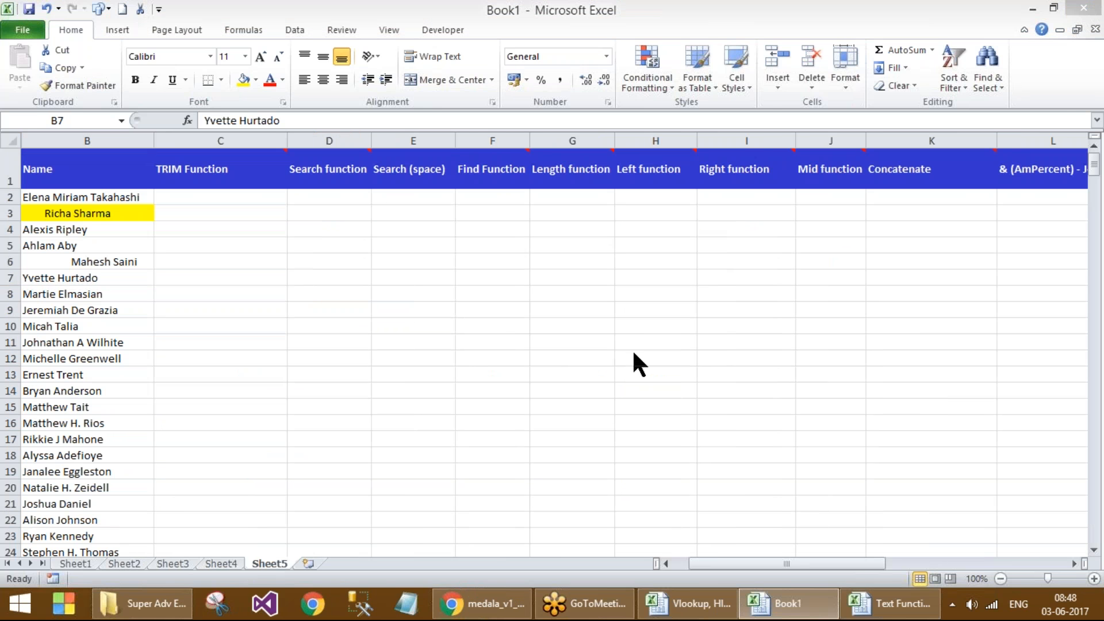
left_click(339, 293)
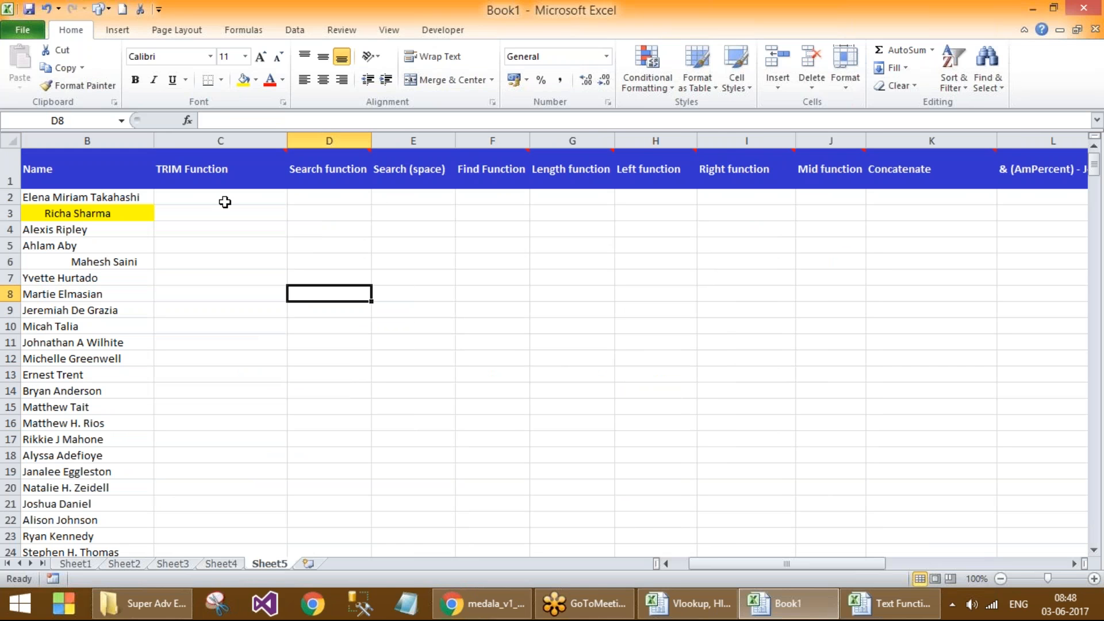
left_click(173, 208)
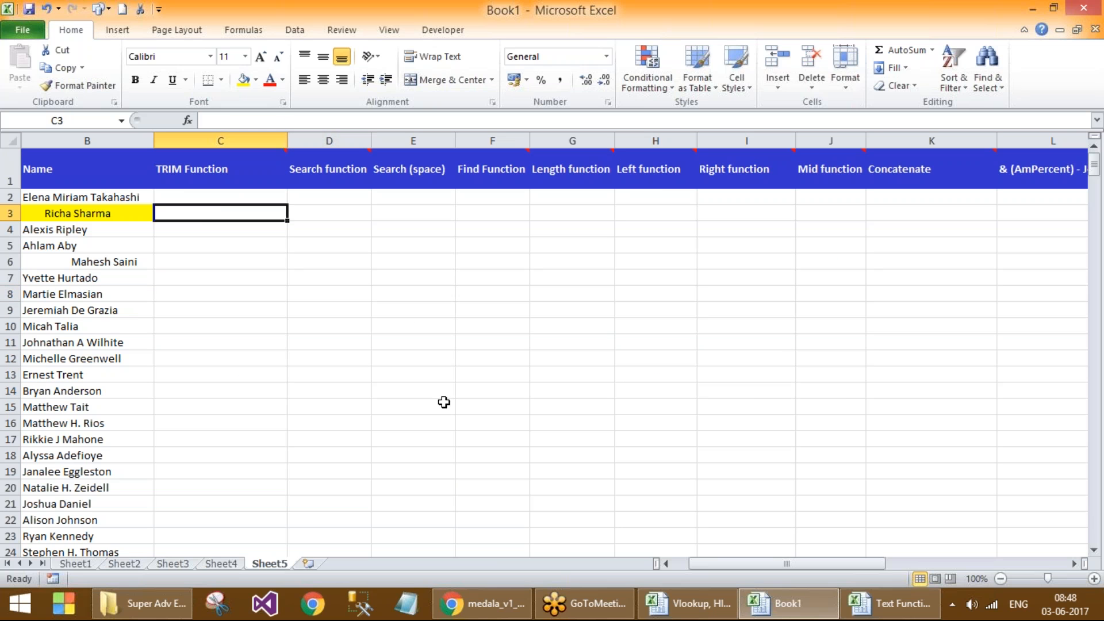
left_click(91, 200)
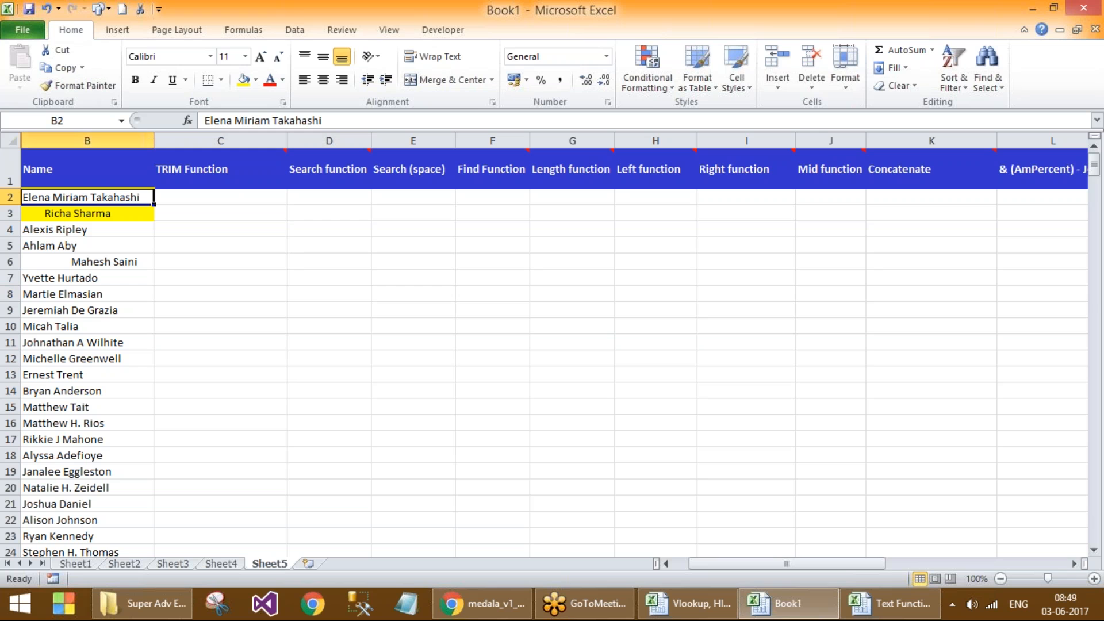
left_click_drag(726, 559, 680, 559)
Step: Insert leading spaces before the names in B13 and B10 on Sheet5
double_click(50, 374)
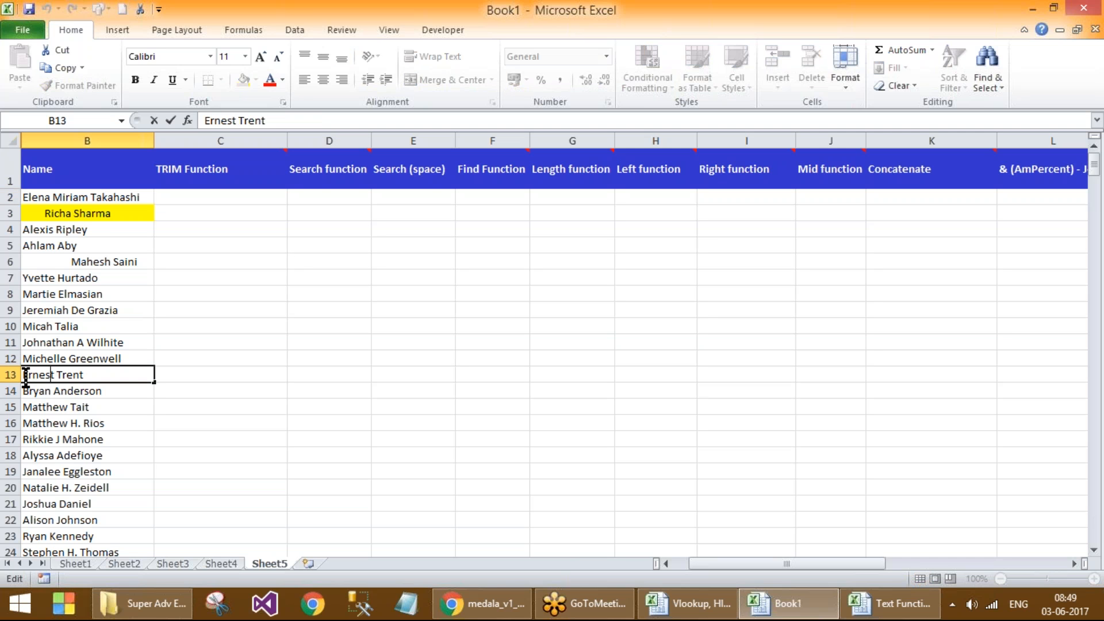
key("Home")
left_click(55, 407)
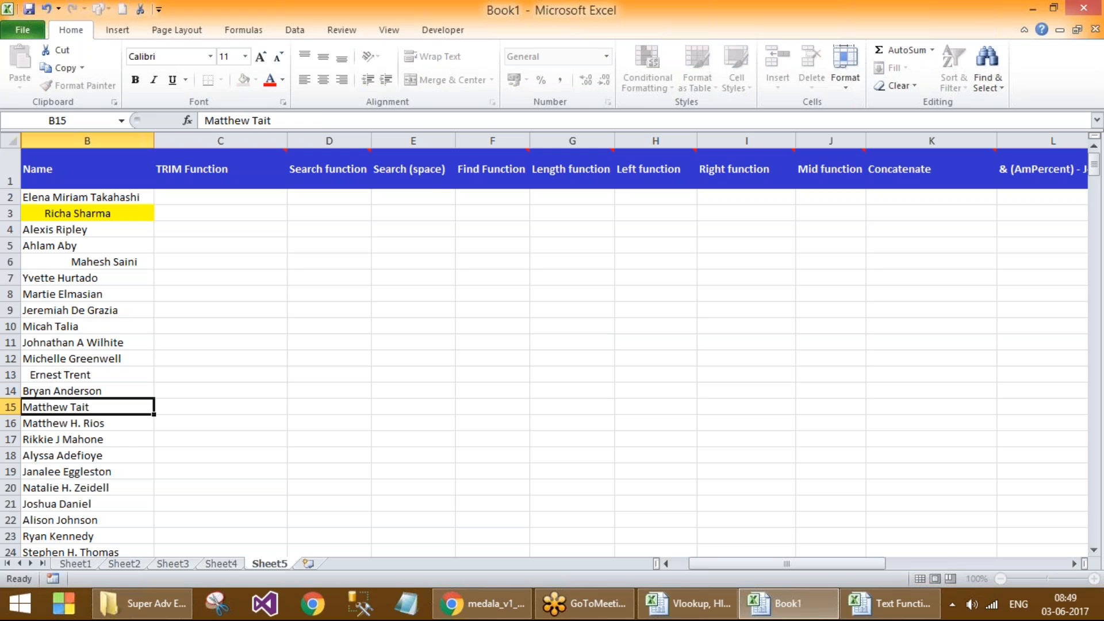
double_click(62, 328)
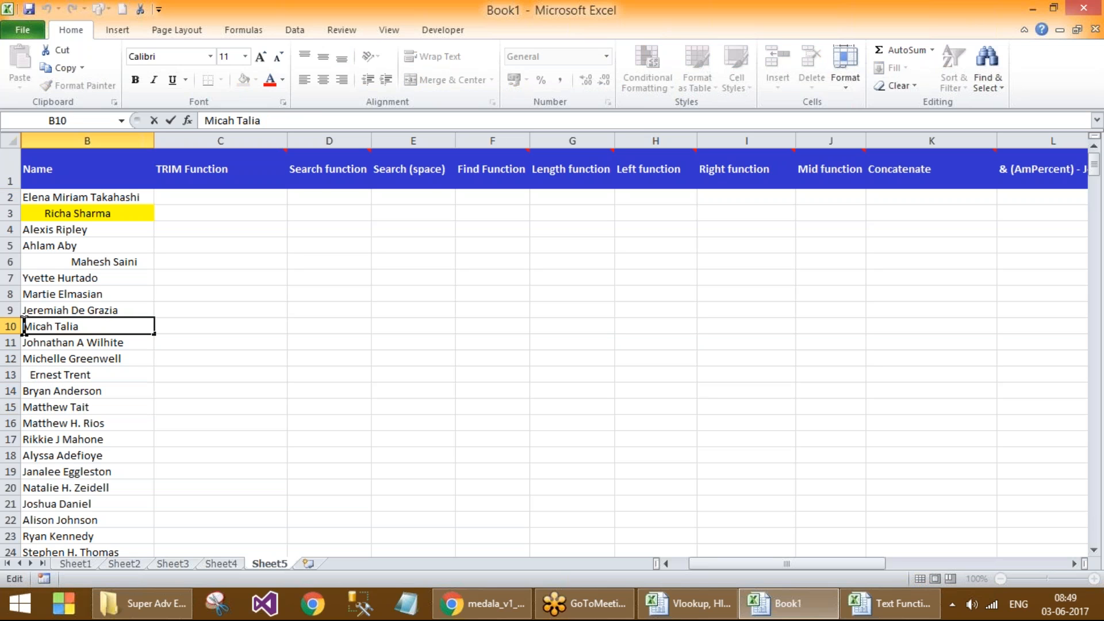
left_click(75, 310)
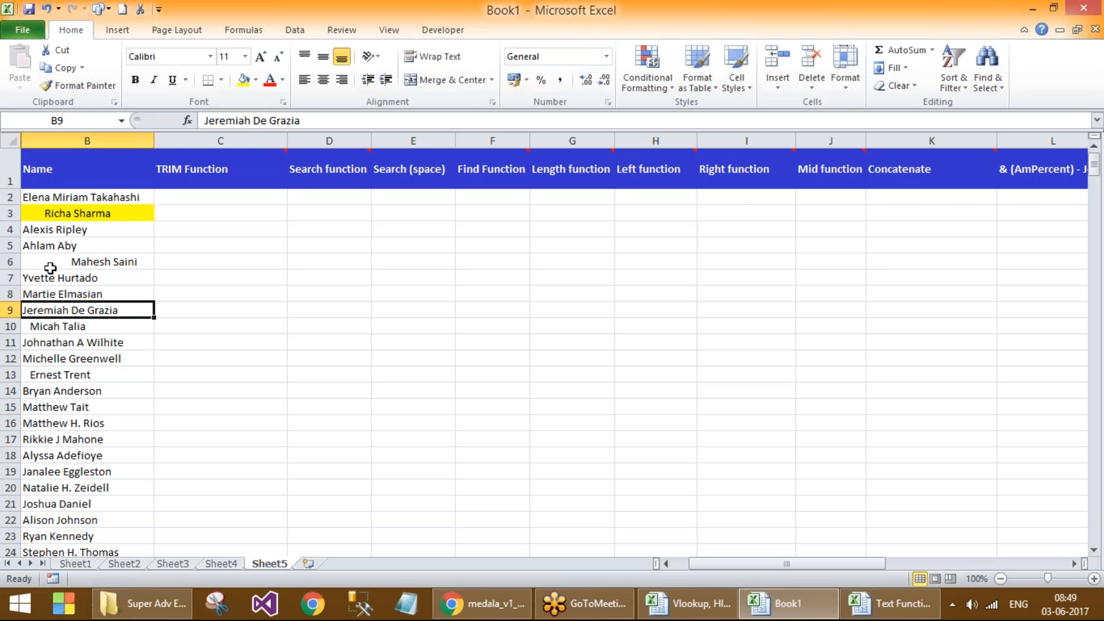
Step: Add trailing spaces after the names in B17 and B21
left_click(58, 198)
double_click(93, 438)
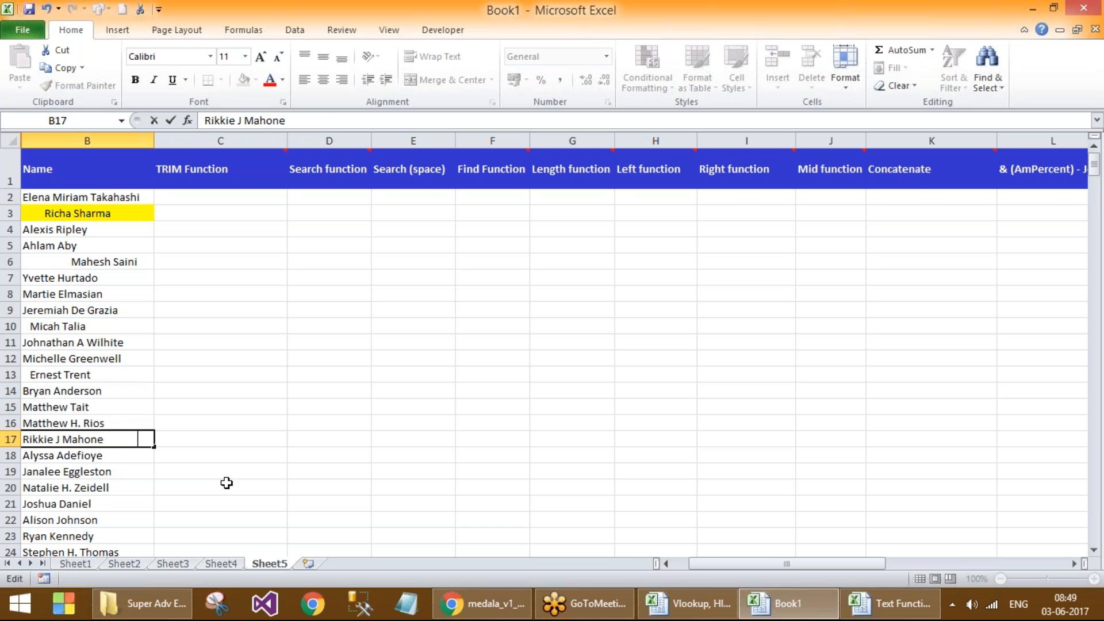
left_click(109, 502)
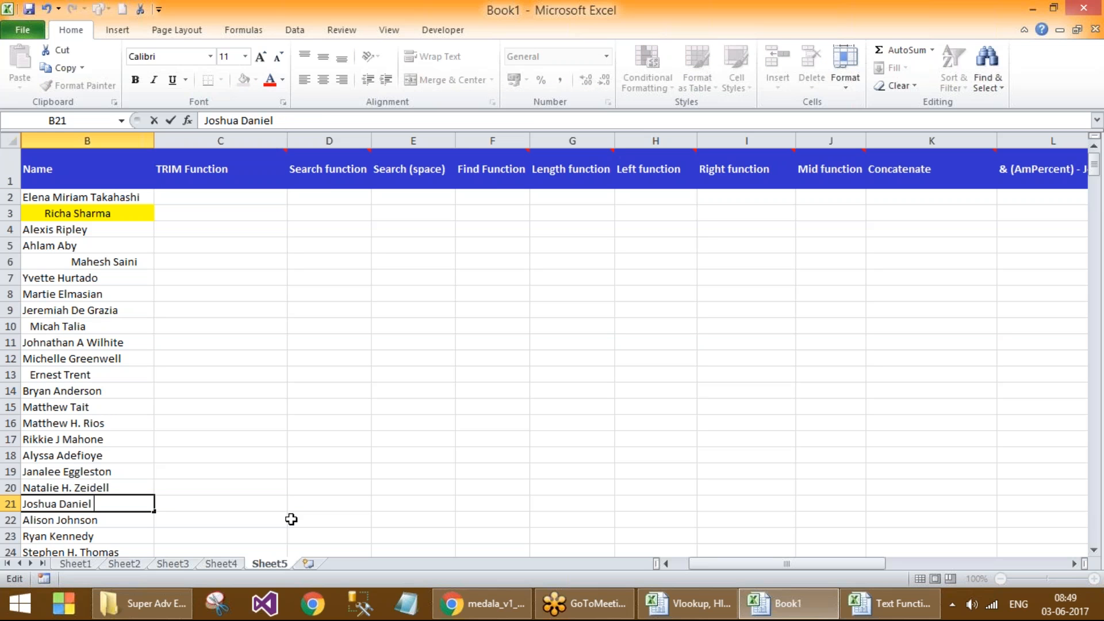
left_click(281, 470)
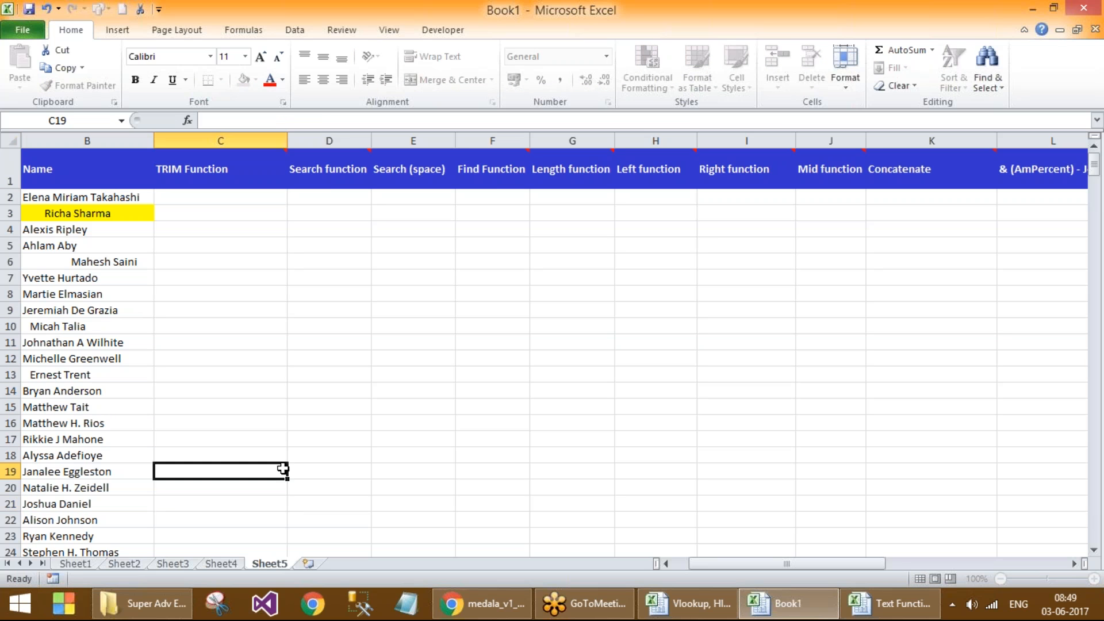
Step: Start a TRIM formula in C2, beside the first name
left_click(147, 199)
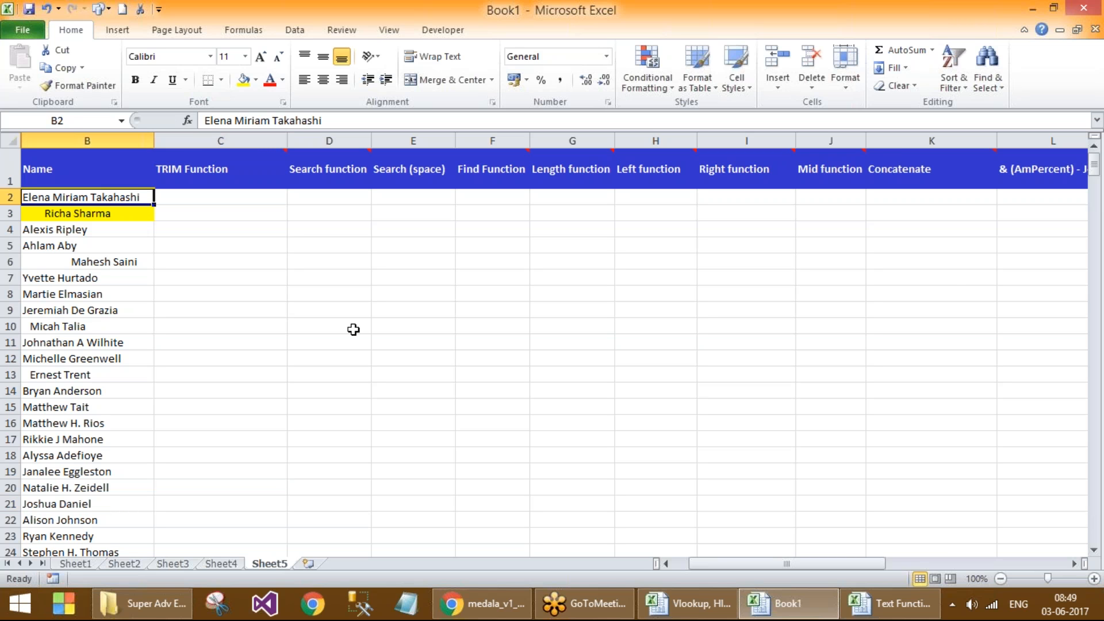
left_click(185, 199)
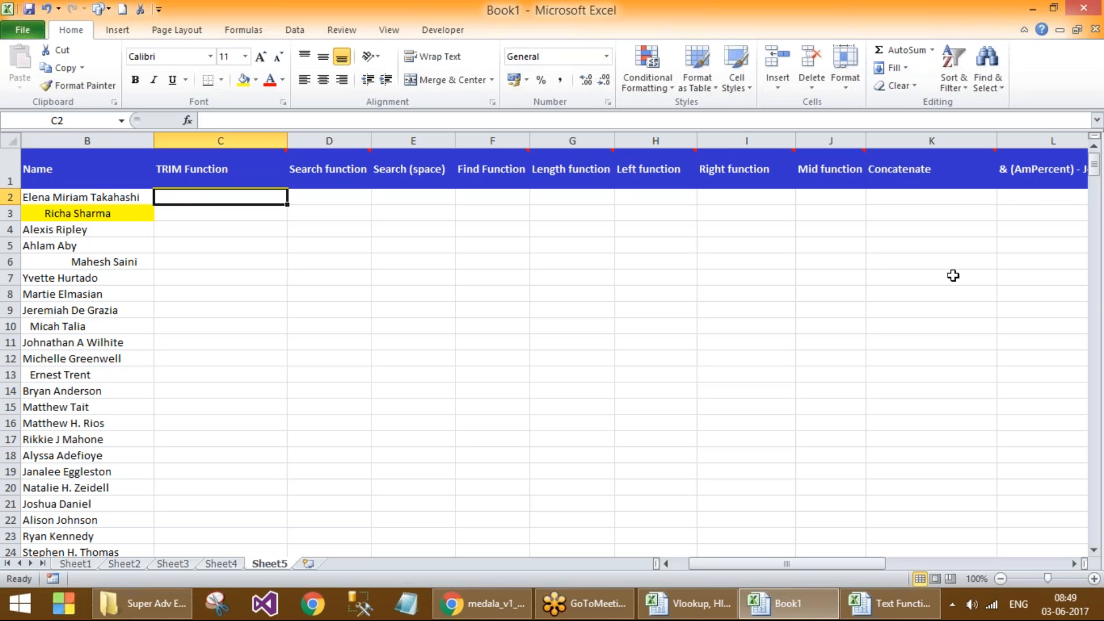
type("=")
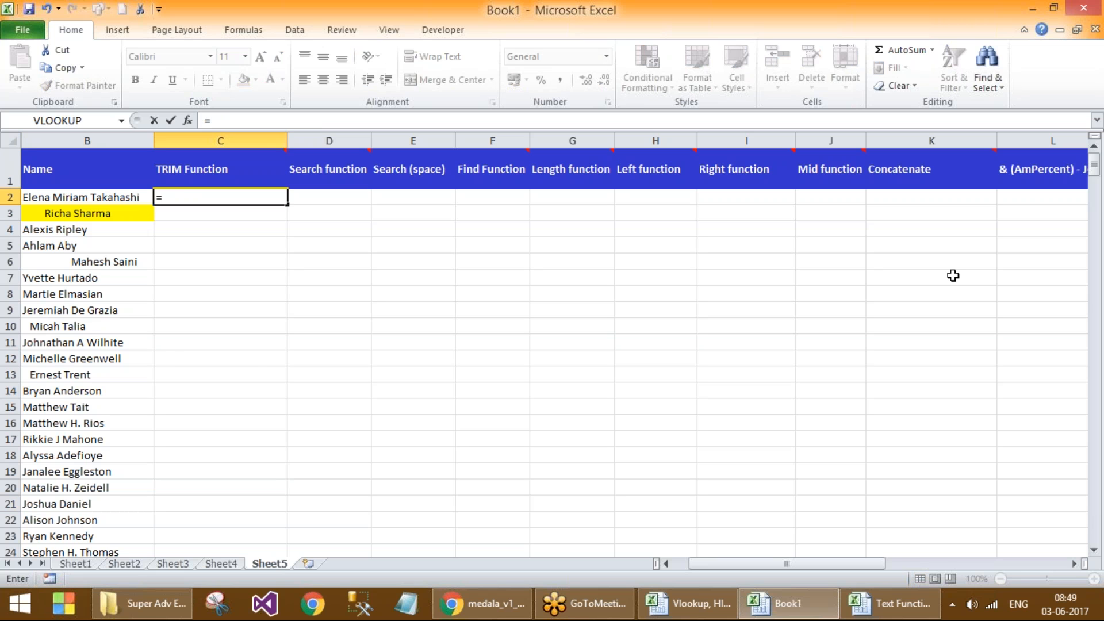
type("trim")
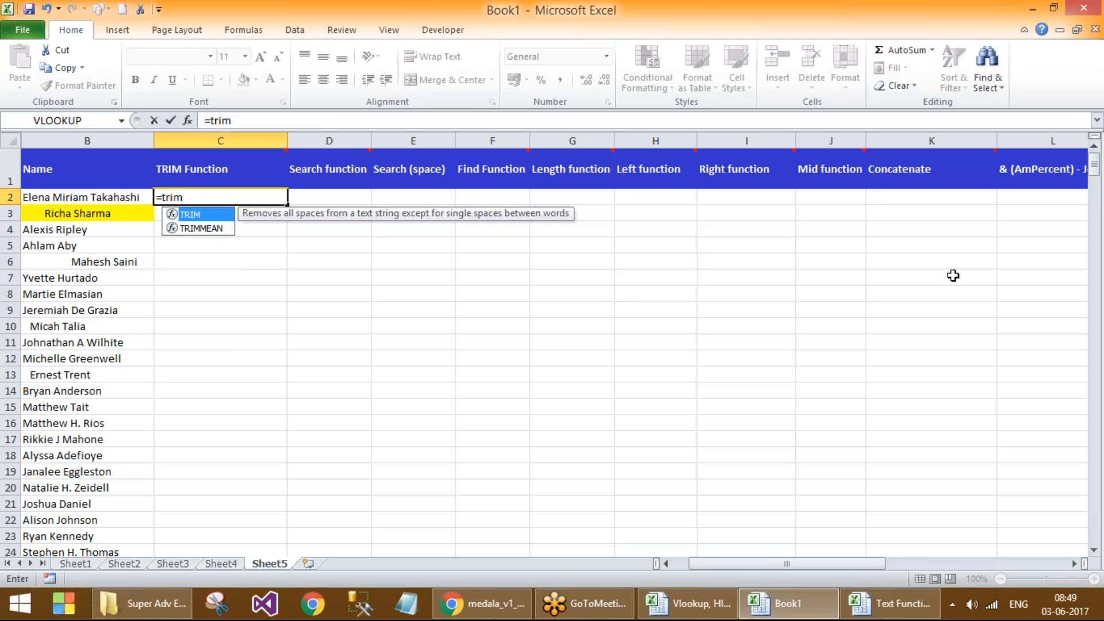
type("(")
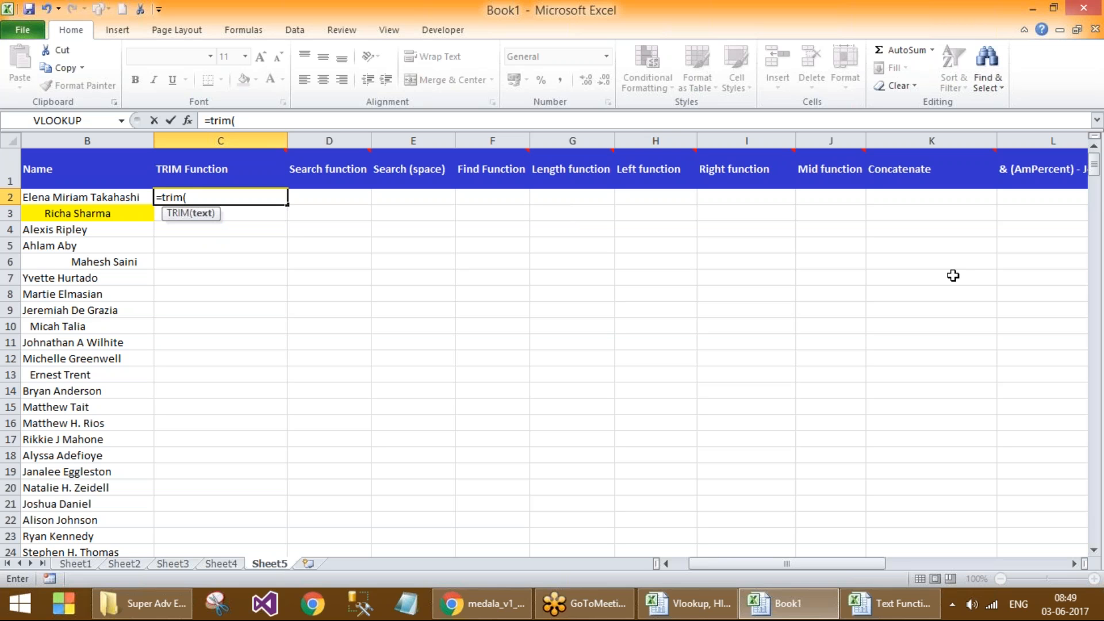
type("\"   sdfsdfsdf\")")
key("BackSpace")
key("BackSpace")
key("BackSpace")
key("BackSpace")
key("BackSpace")
key("BackSpace")
key("BackSpace")
key("BackSpace")
key("BackSpace")
key("BackSpace")
key("BackSpace")
key("BackSpace")
key("BackSpace")
key("BackSpace")
key("BackSpace")
Step: Complete the C2 formula as =TRIM(B2) and fill it down the TRIM Function column
left_click(68, 198)
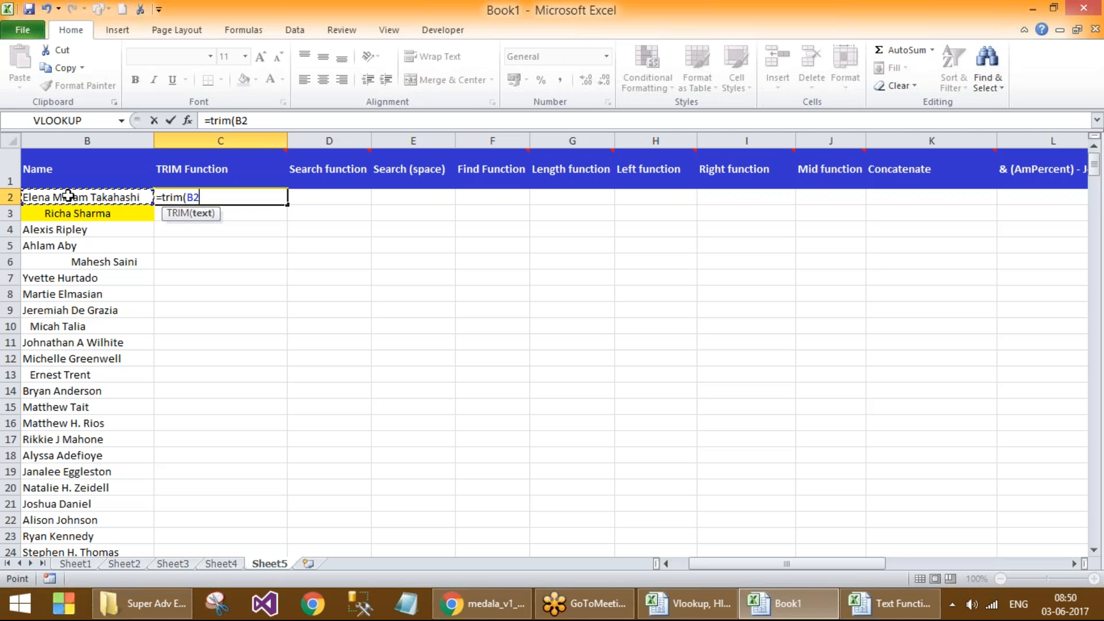
type(")")
key("Return")
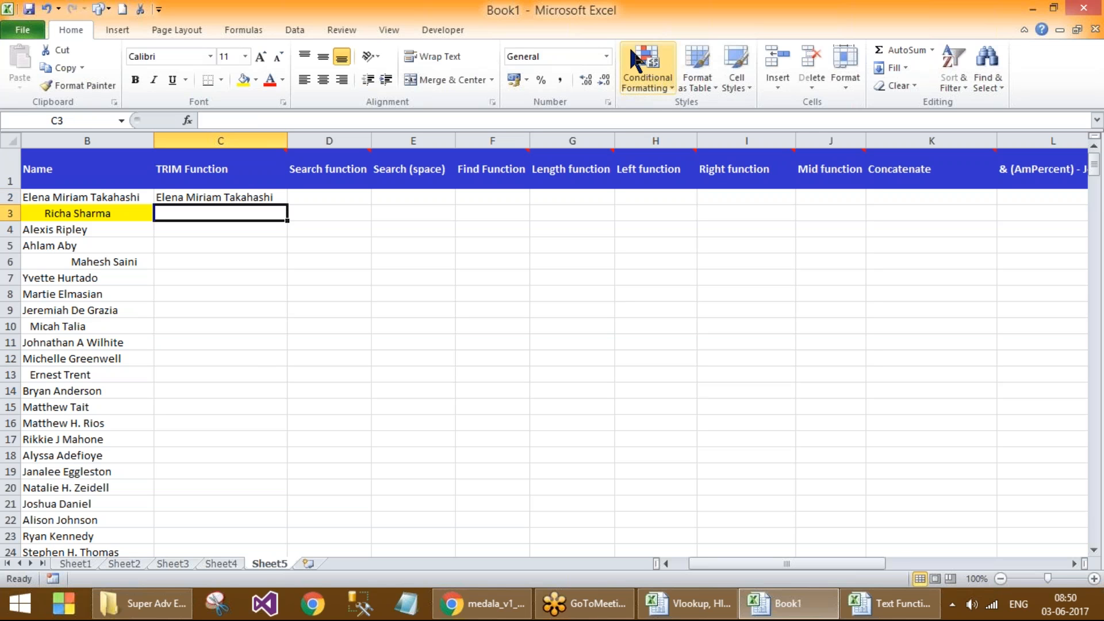
left_click(568, 21)
left_click(567, 16)
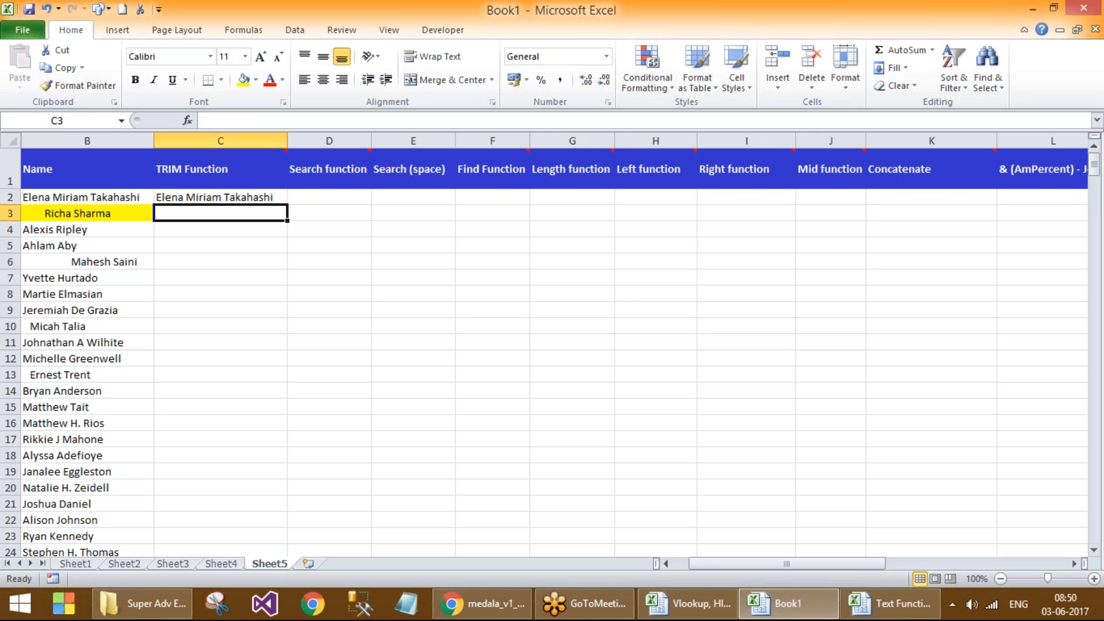
left_click(258, 198)
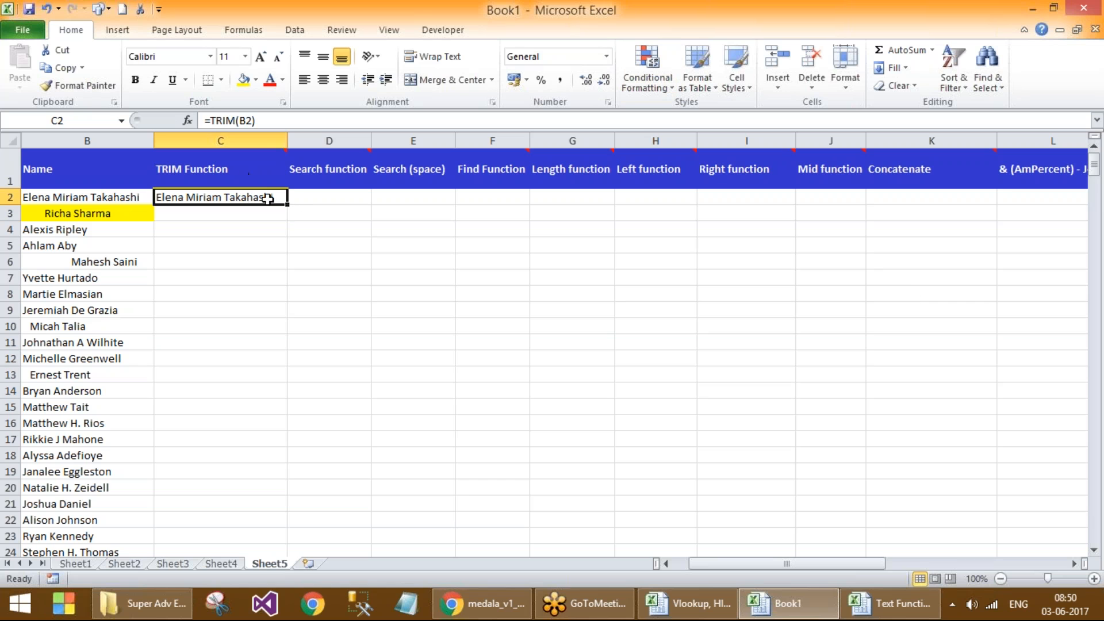
double_click(287, 206)
Step: Inspect the leading spaces in B3 and compare them with the trimmed name in C3
left_click(220, 308)
left_click(197, 215)
double_click(76, 213)
left_click_drag(47, 219, 23, 218)
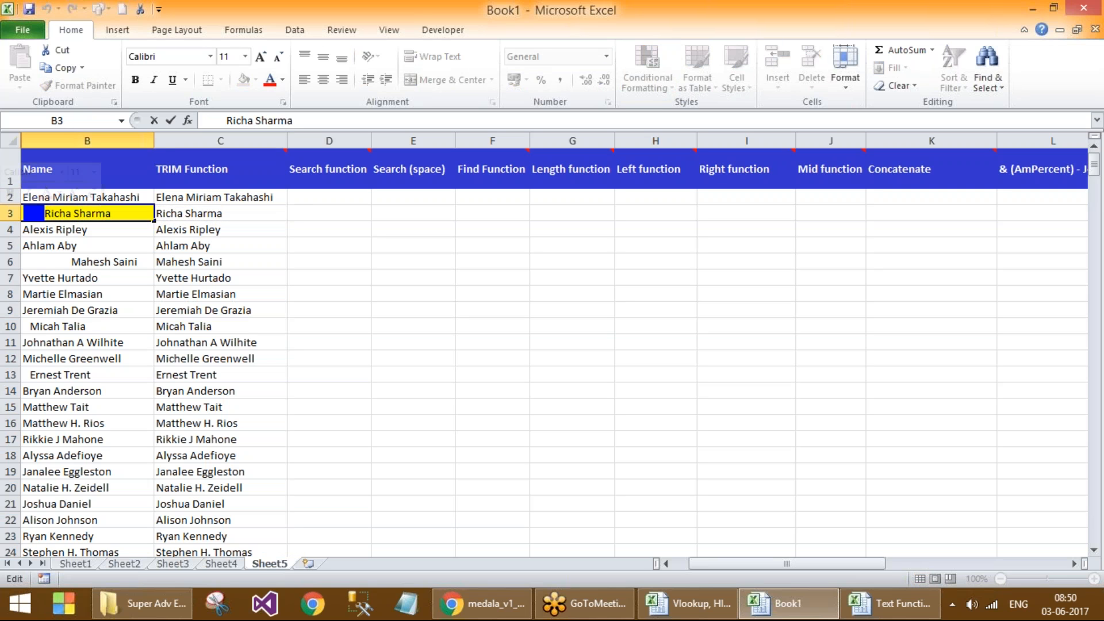
key("Escape")
left_click(192, 210)
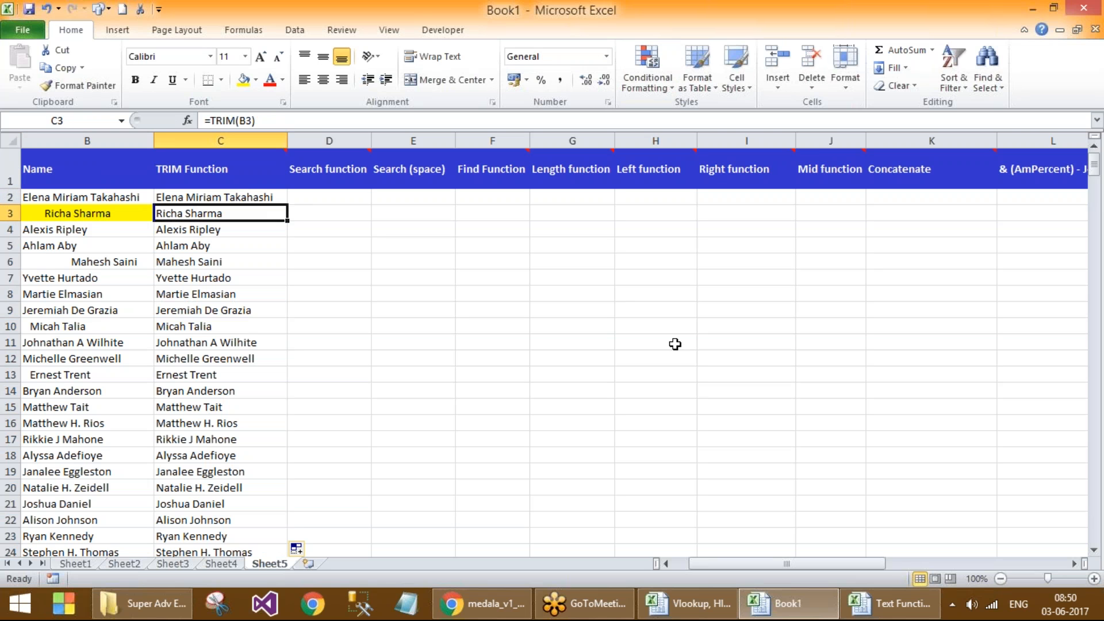
Step: Review the trimmed names down column C to row 20 and check the source name in B20 for trailing spaces
key("Down")
key("Down")
key("Down")
key("Down")
key("Down")
key("Down")
key("Down")
key("Down")
key("Down")
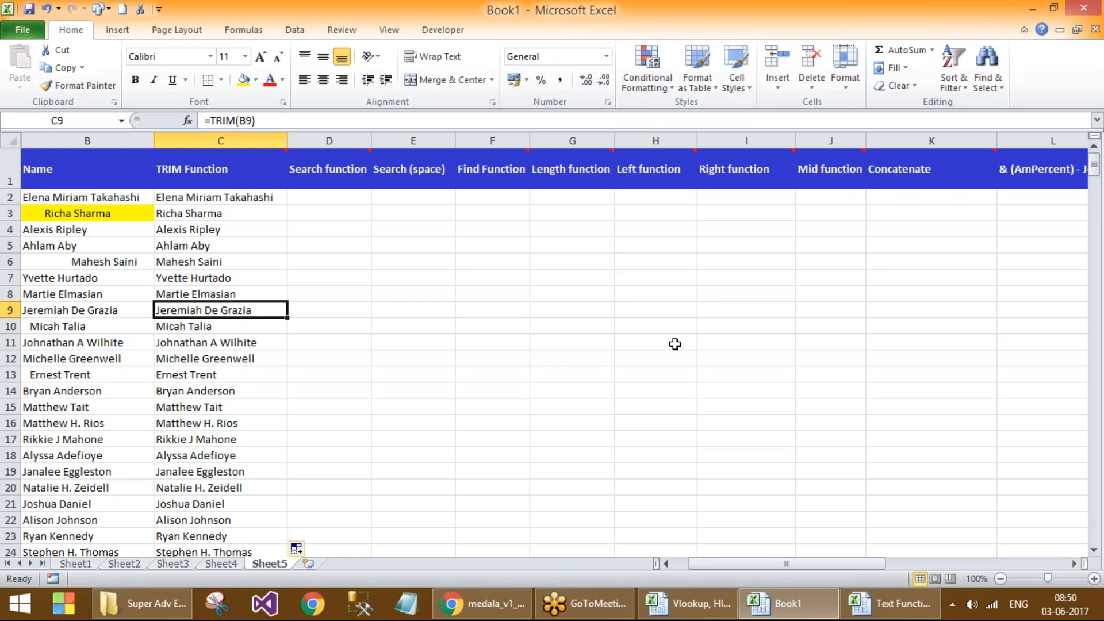
key("Down")
key("Down")
key("Down")
key("Down")
key("Down")
key("Down")
key("Down")
key("Down")
key("Left")
key("F2")
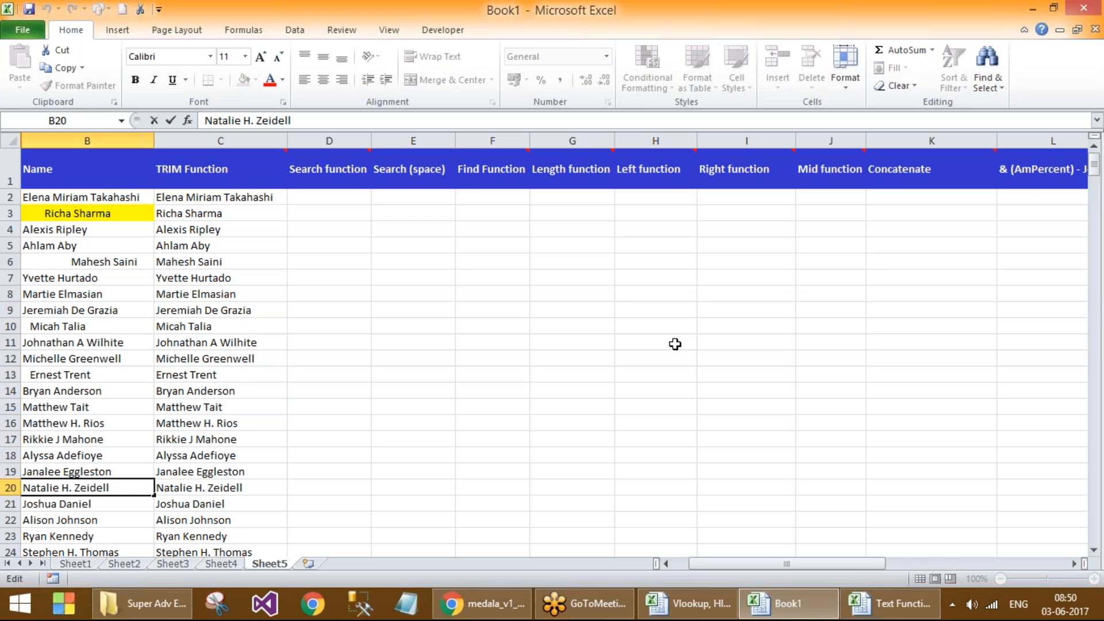
key("Return")
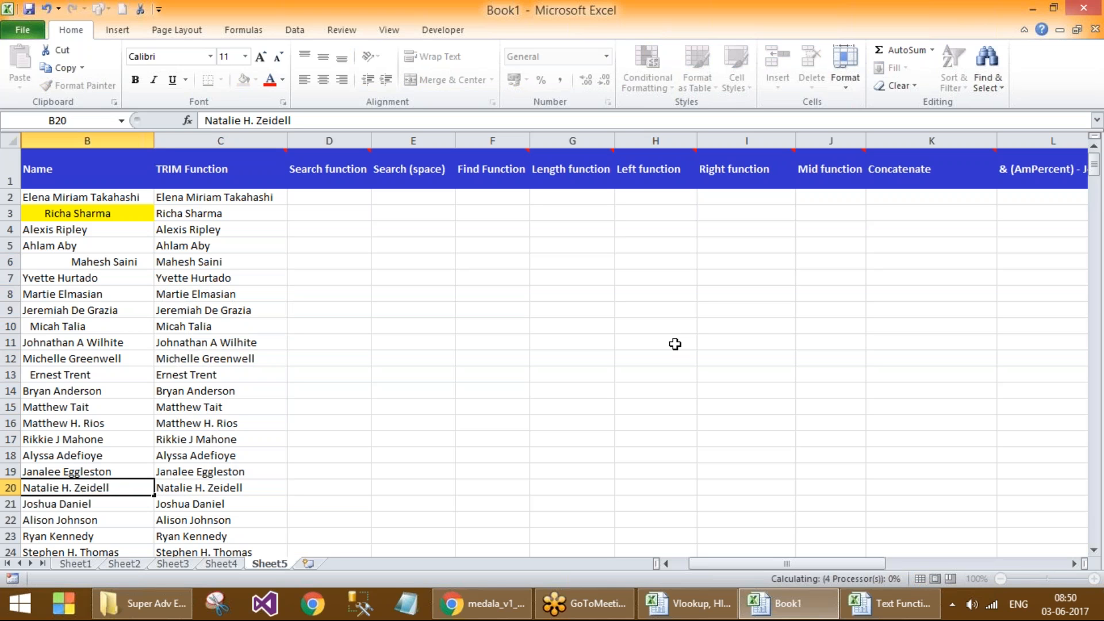
key("Up")
key("Right")
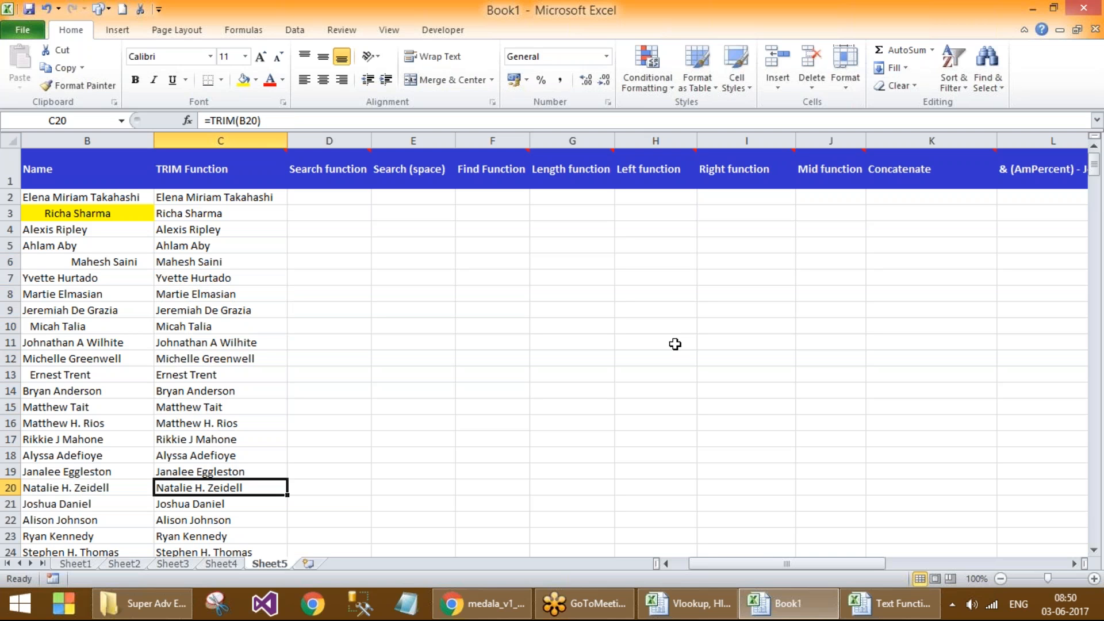
Step: Enter the note "F2 F9 function key combination" in E20
key("Right")
key("Right")
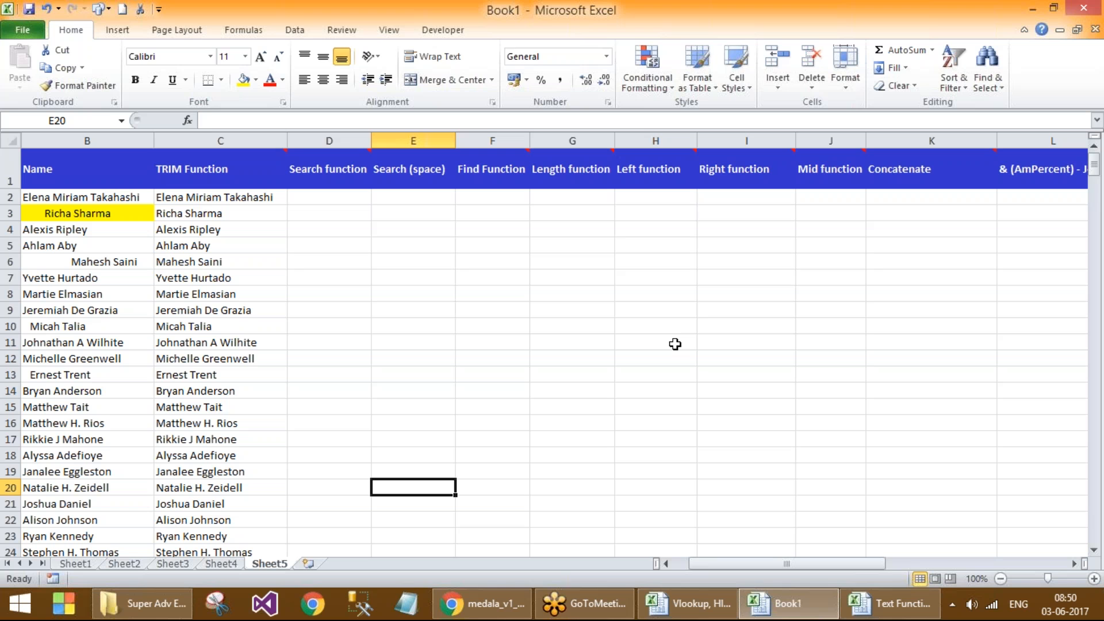
type("F2 F9 function key combinatio")
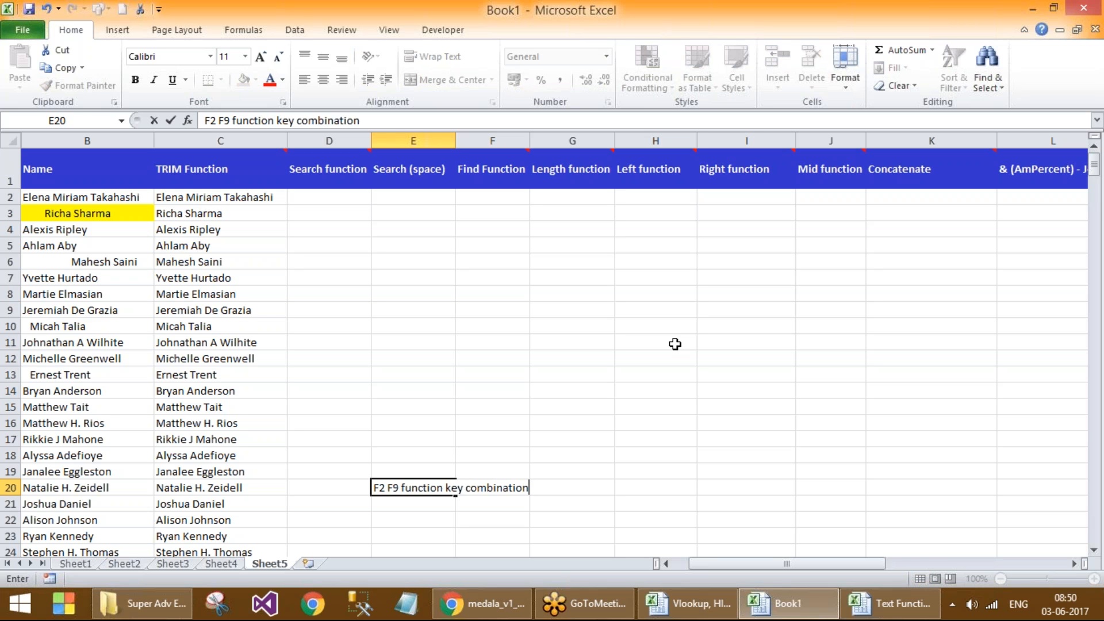
type("n")
key("Return")
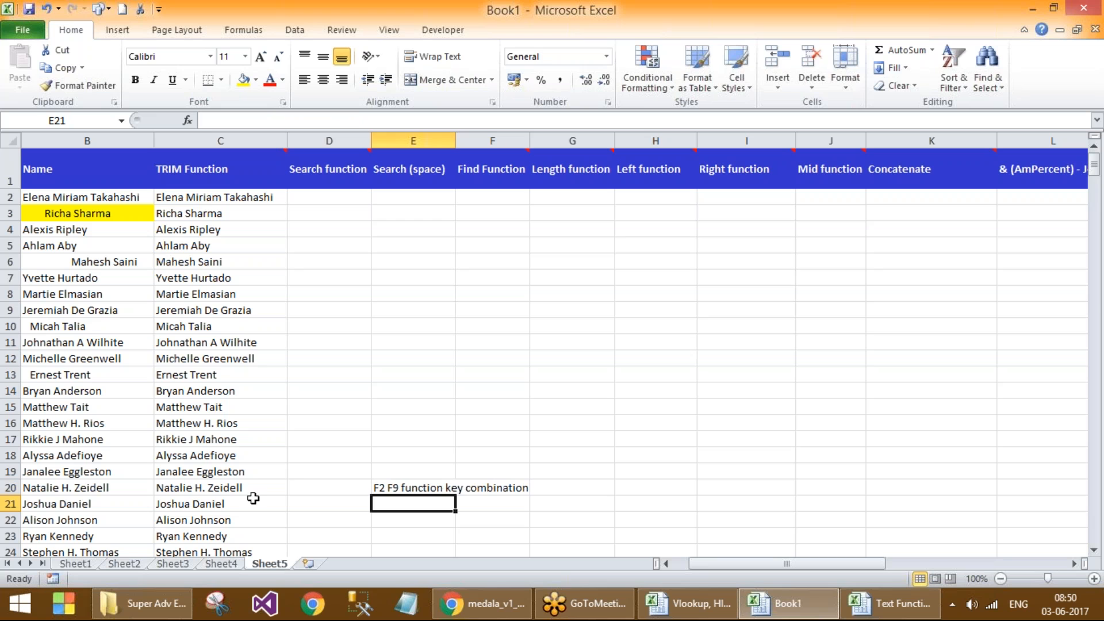
Step: Evaluate the TRIM formula in C20 in place, check its text for extra spaces, and cancel to keep the formula
left_click(249, 491)
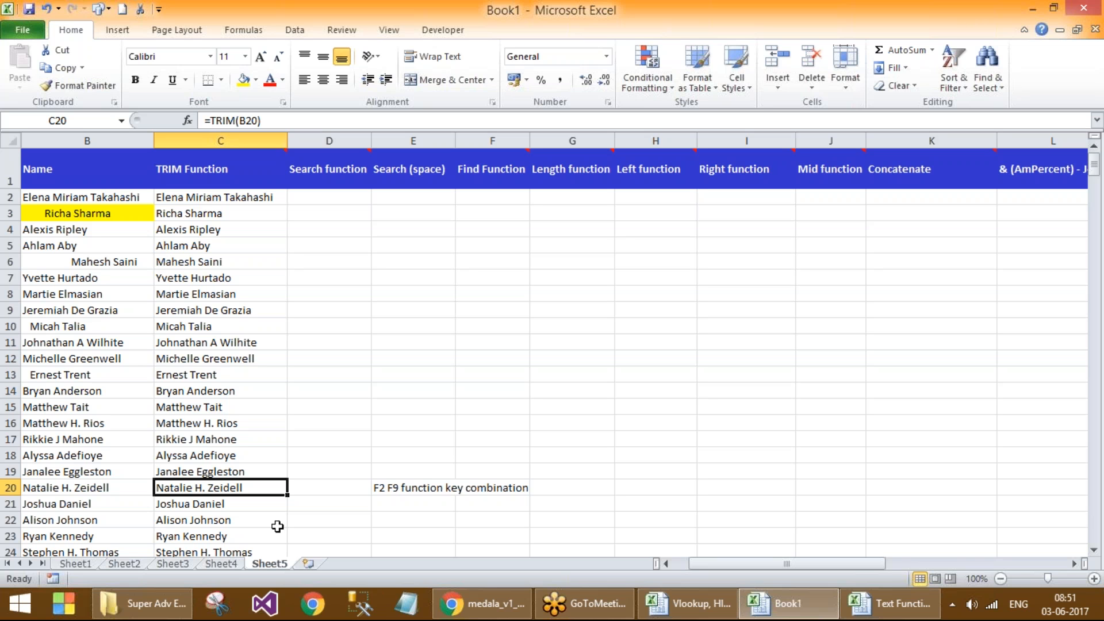
key("F2")
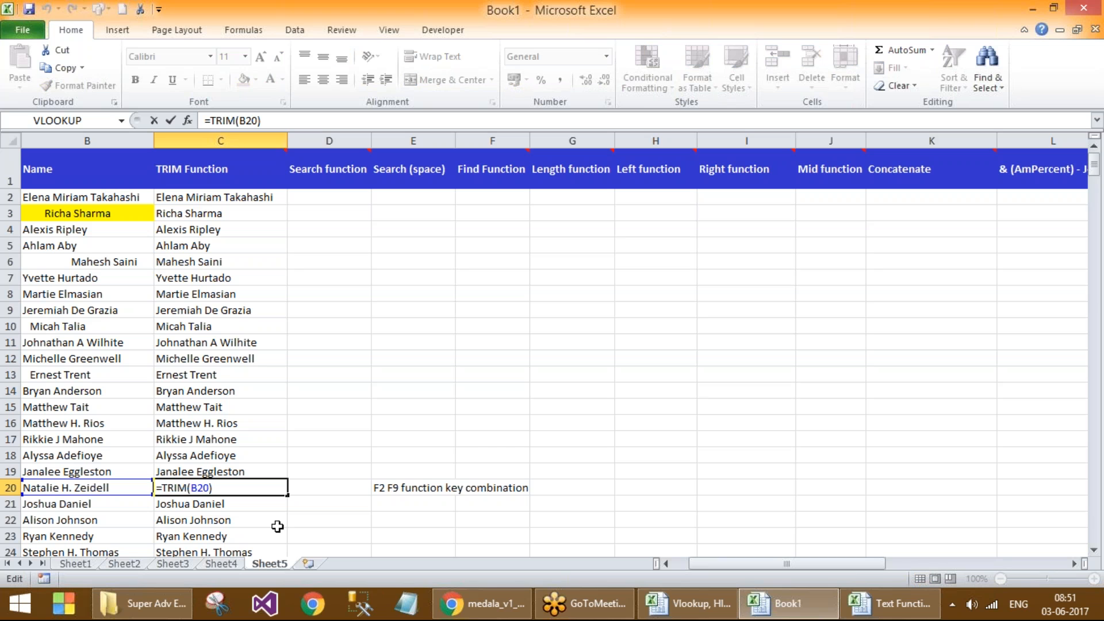
key("F9")
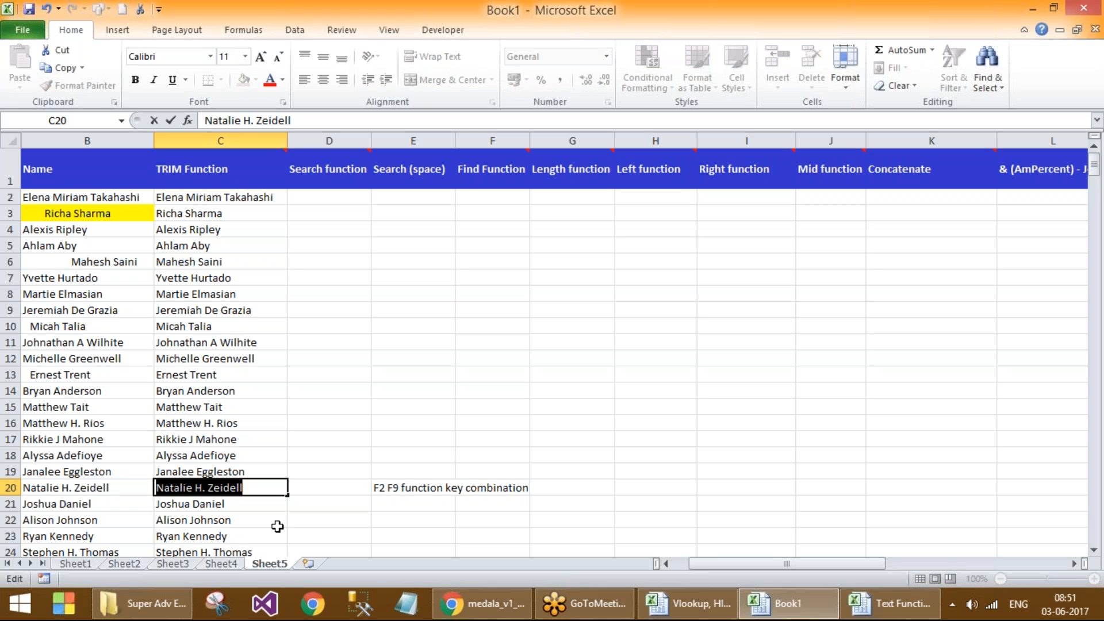
key("Left")
key("Left")
key("ctrl+Left")
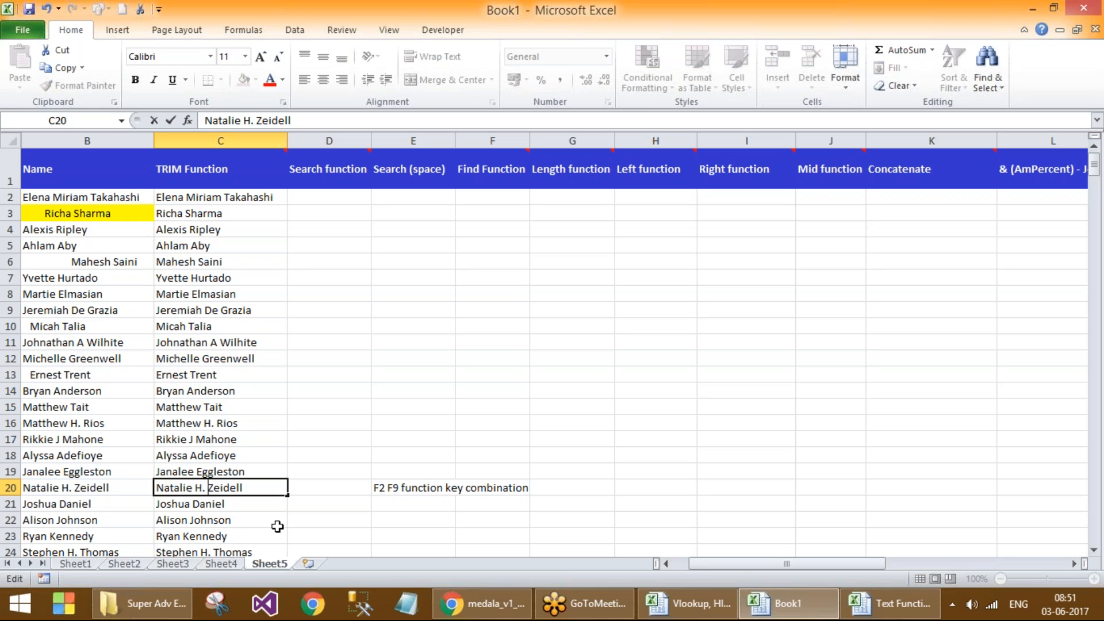
key("Right")
key("Right")
key("Right")
key("Right")
key("Right")
key("Right")
key("Right")
key("Left")
key("Left")
key("Left")
key("Left")
key("Left")
key("Left")
key("Left")
key("Left")
key("Left")
key("Left")
key("Left")
key("Right")
key("Right")
key("Right")
key("Right")
key("Right")
key("Right")
key("Right")
key("Escape")
key("Down")
key("Up")
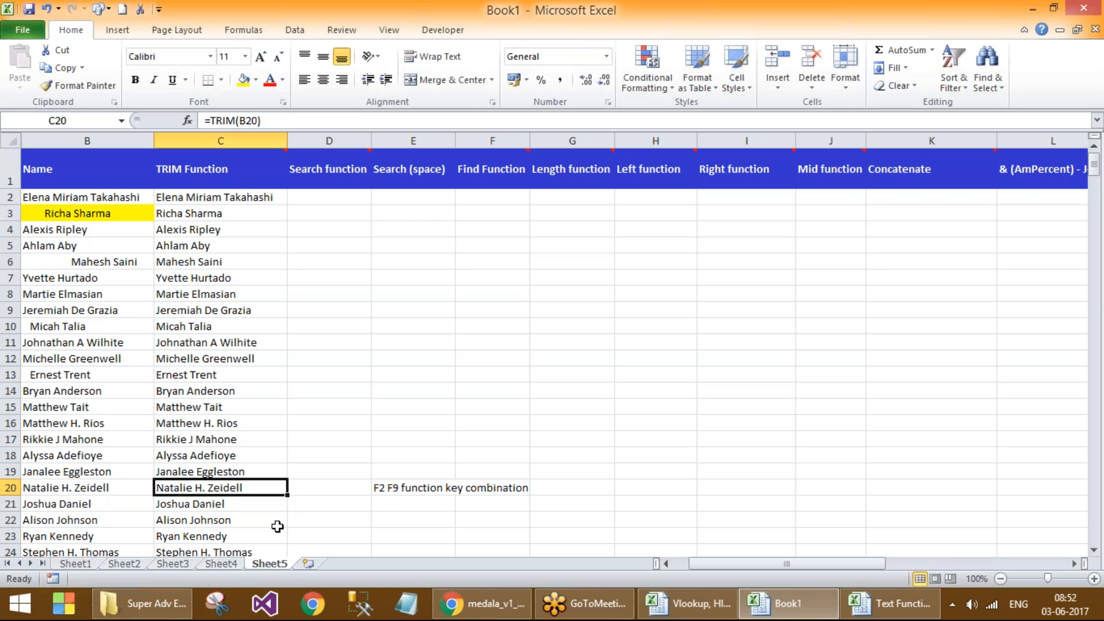
Step: Compare B20 with C20, evaluate the C20 formula once more to inspect the end of its text, and discard the evaluation
key("Right")
key("Right")
key("Left")
key("Left")
key("Left")
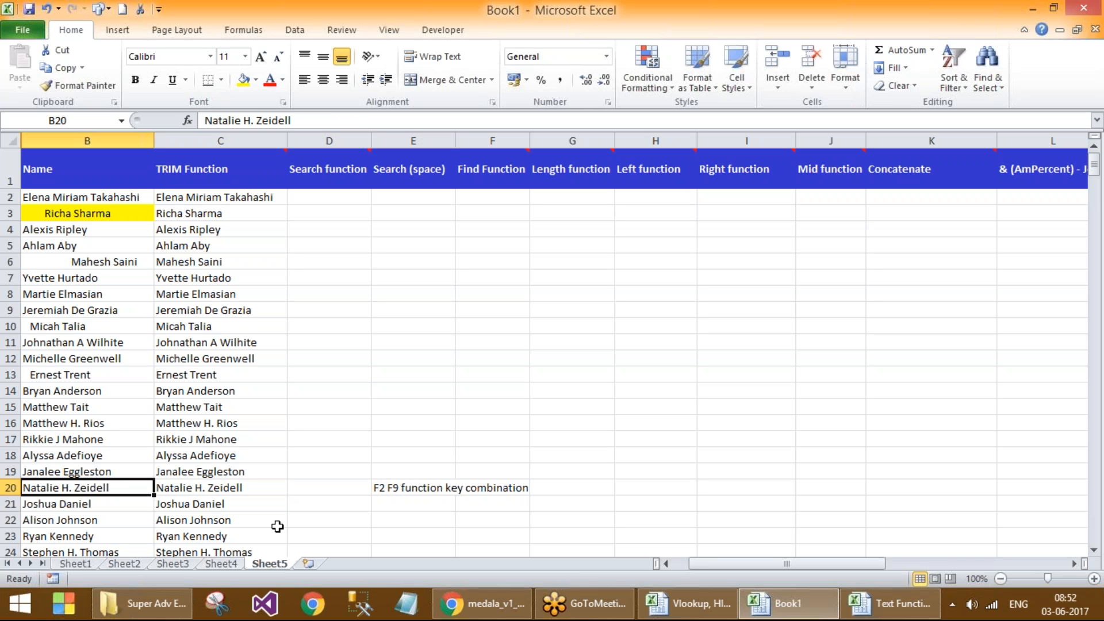
key("Right")
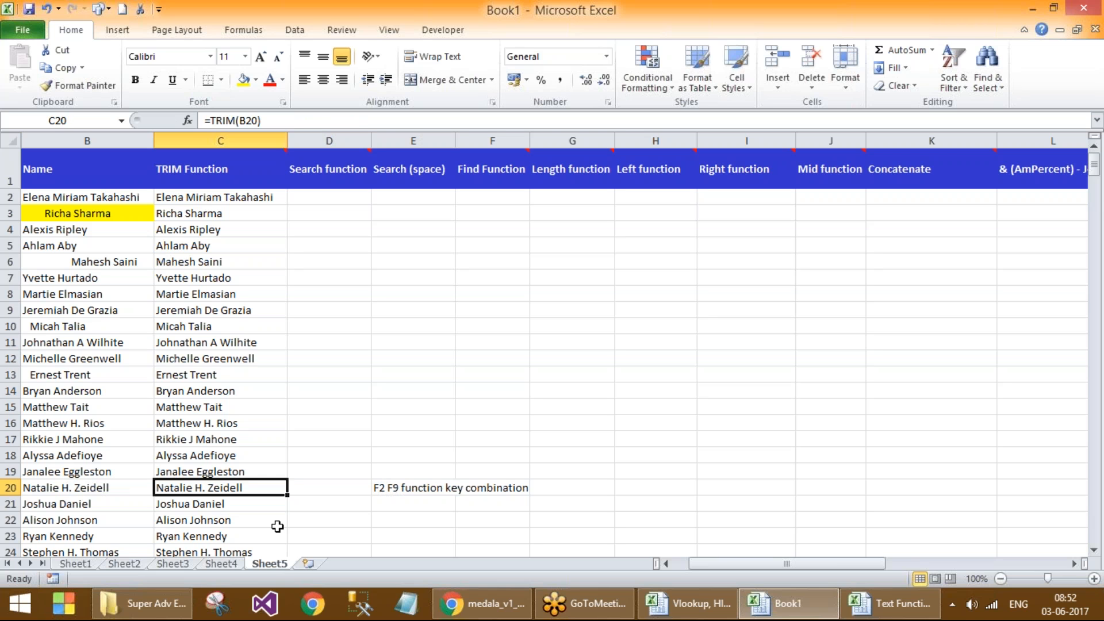
key("F2")
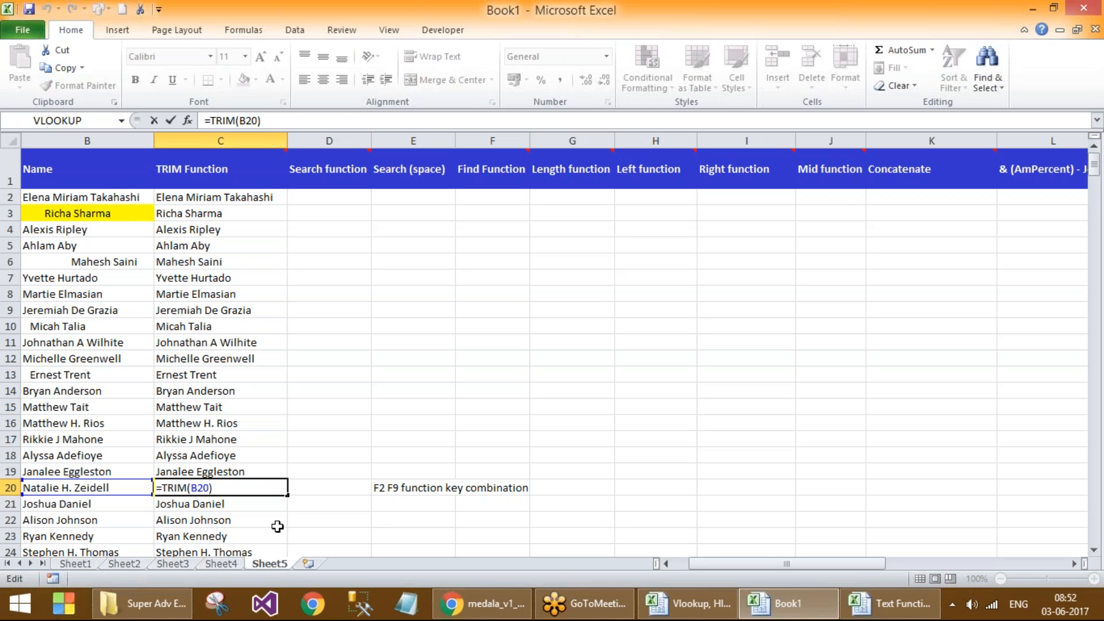
key("F9")
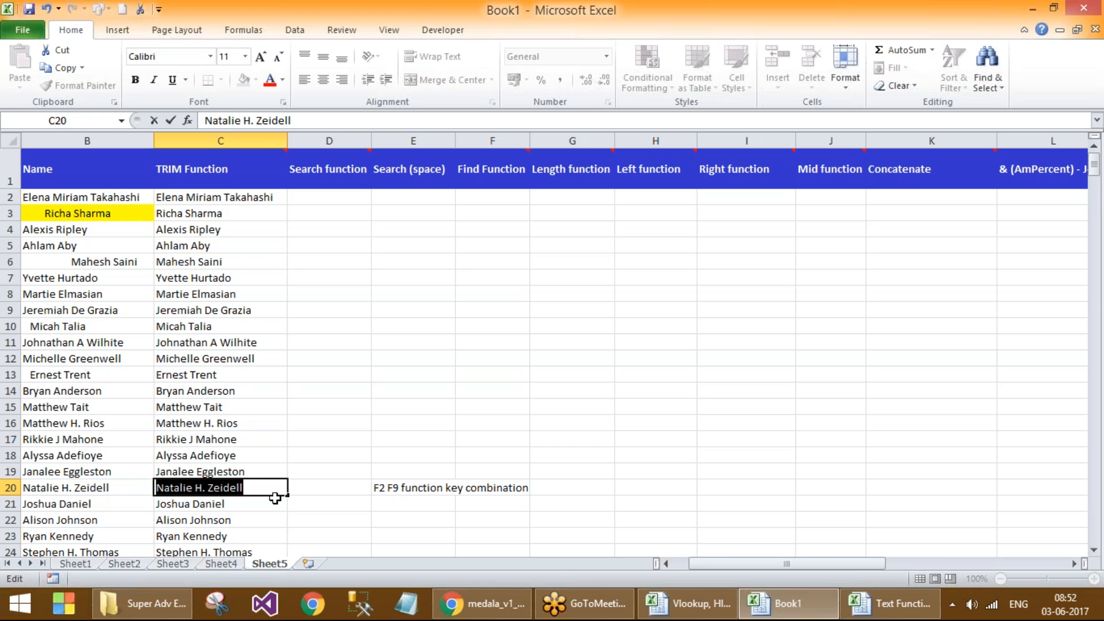
left_click(222, 488)
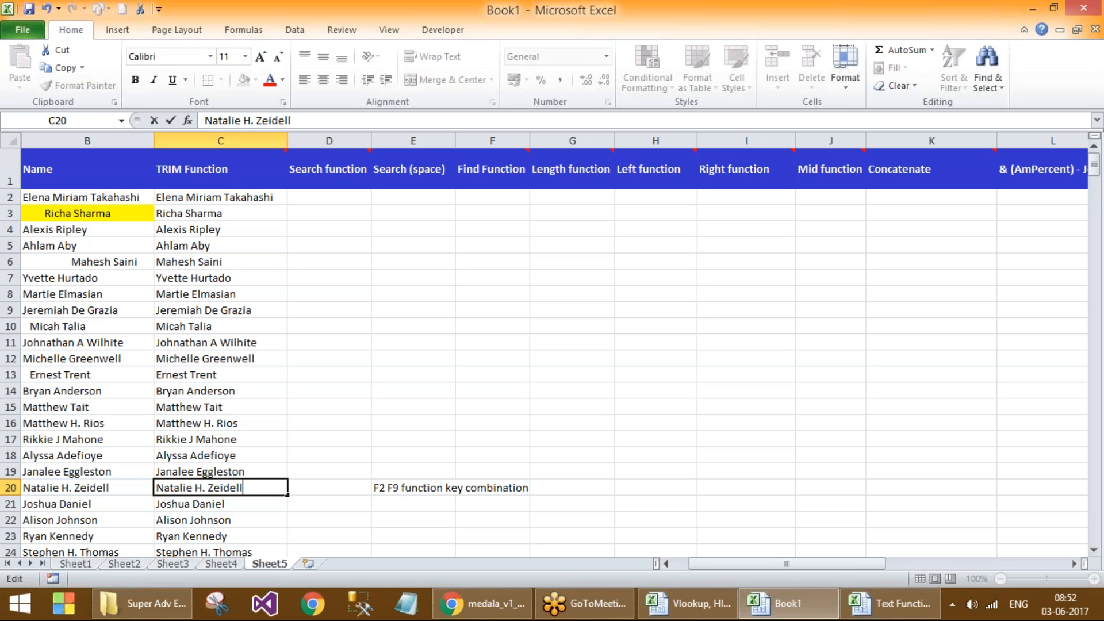
key("Left")
key("Left")
key("Left")
key("Left")
key("End")
key("Left")
key("Left")
key("Left")
key("Left")
key("End")
key("Escape")
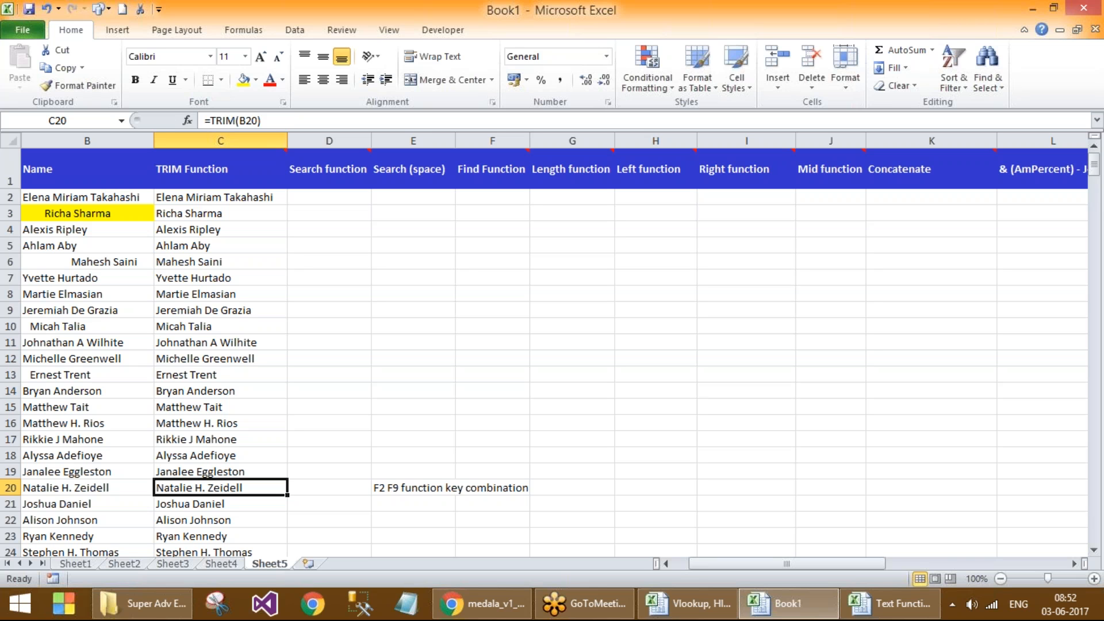
Step: Review the TRIM formulas in column C from row 20 up to the top and back down to C8
key("Up")
key("Up")
key("Up")
key("Up")
key("Up")
key("Up")
key("Up")
key("Up")
key("Up")
key("Up")
key("Up")
key("Up")
key("Up")
key("Up")
key("Up")
key("Up")
key("Up")
key("Up")
key("Up")
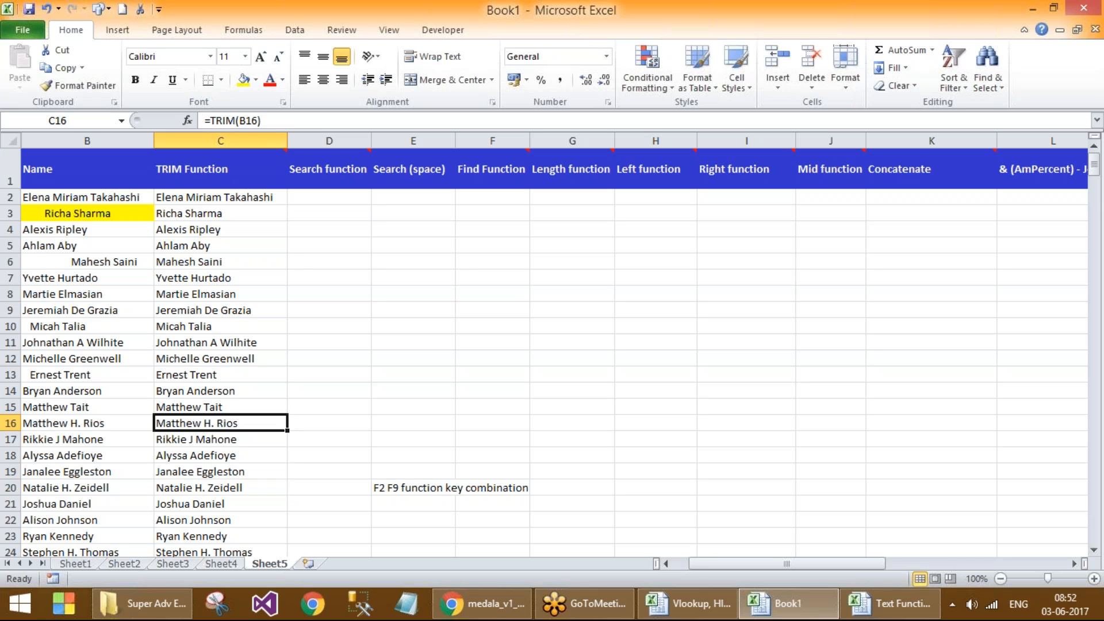
key("Down")
key("Down")
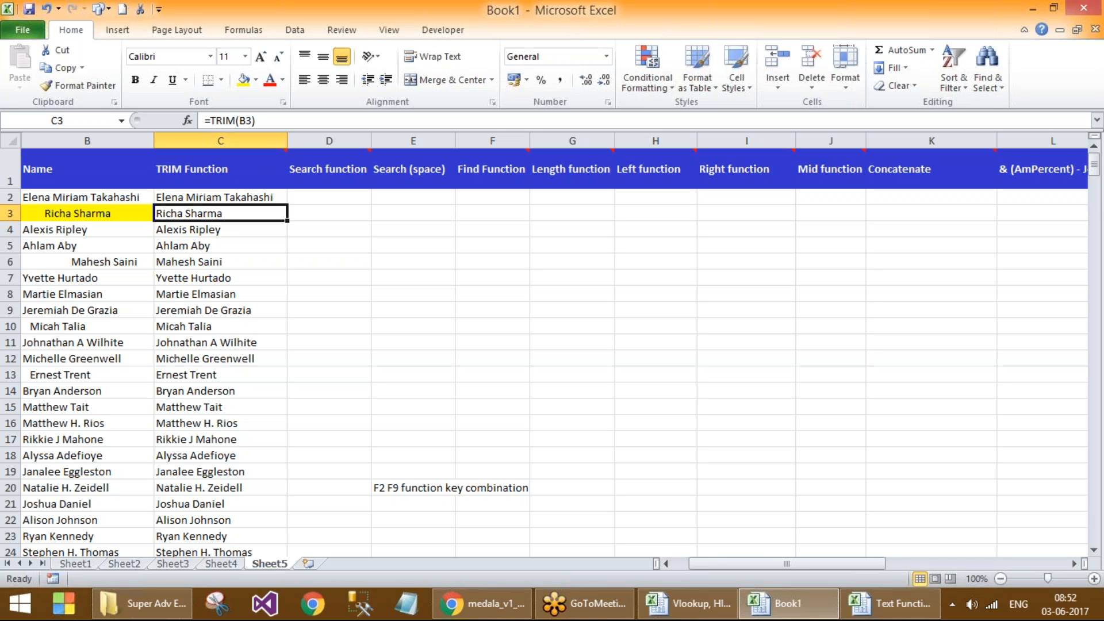
key("Down")
key("Down")
key("Down")
key("Down")
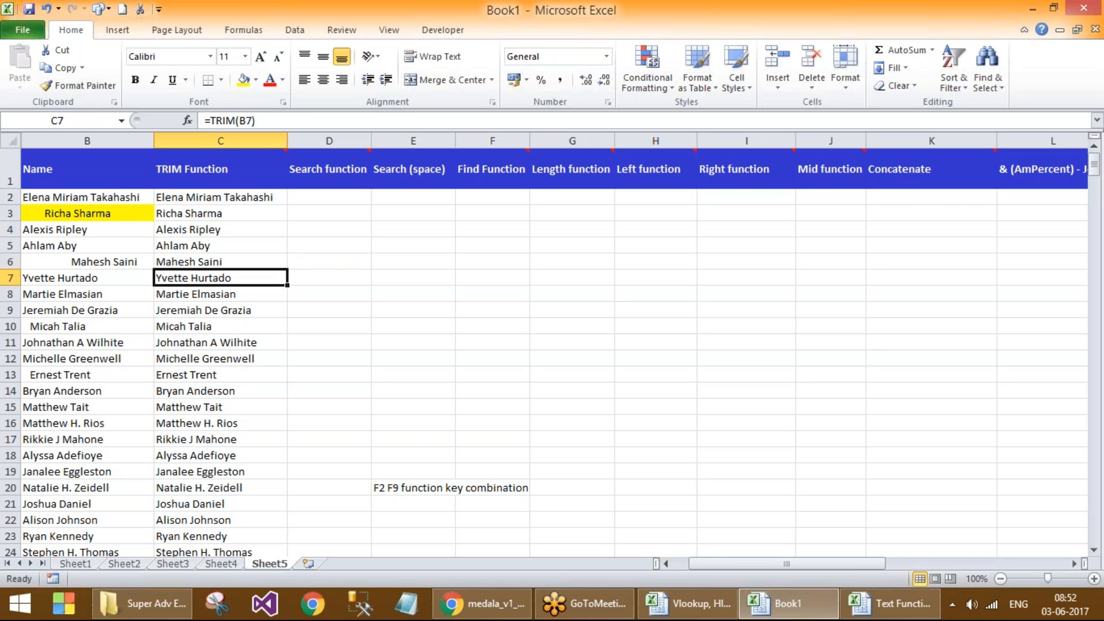
key("Down")
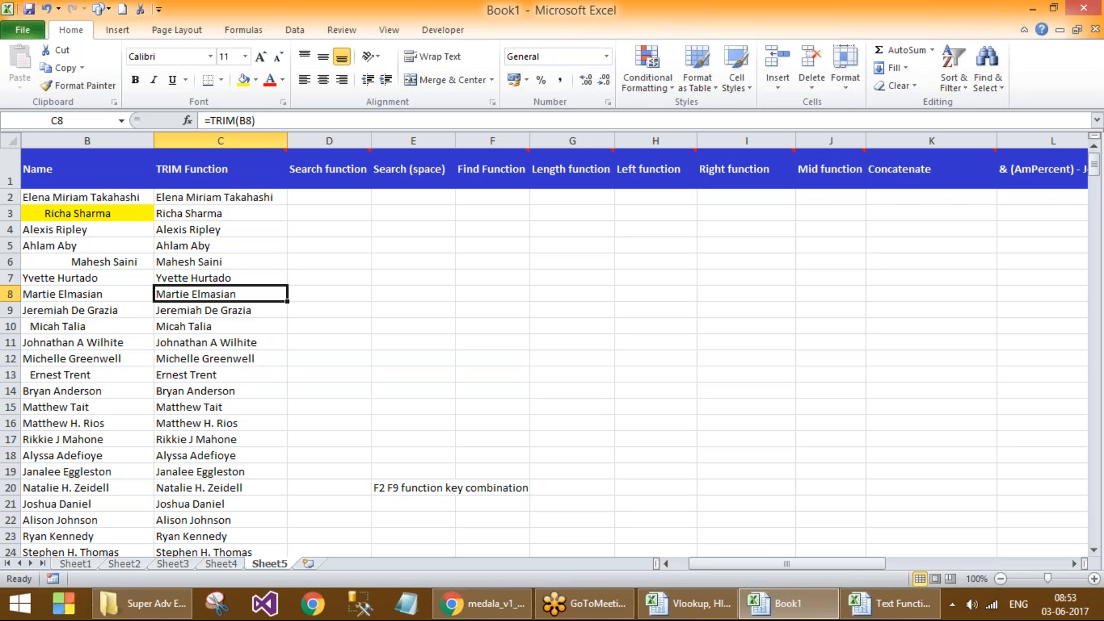
Step: Go to the Search function column and select its header in D1
key("Right")
key("Up")
key("Up")
key("Up")
key("Up")
key("Up")
key("Up")
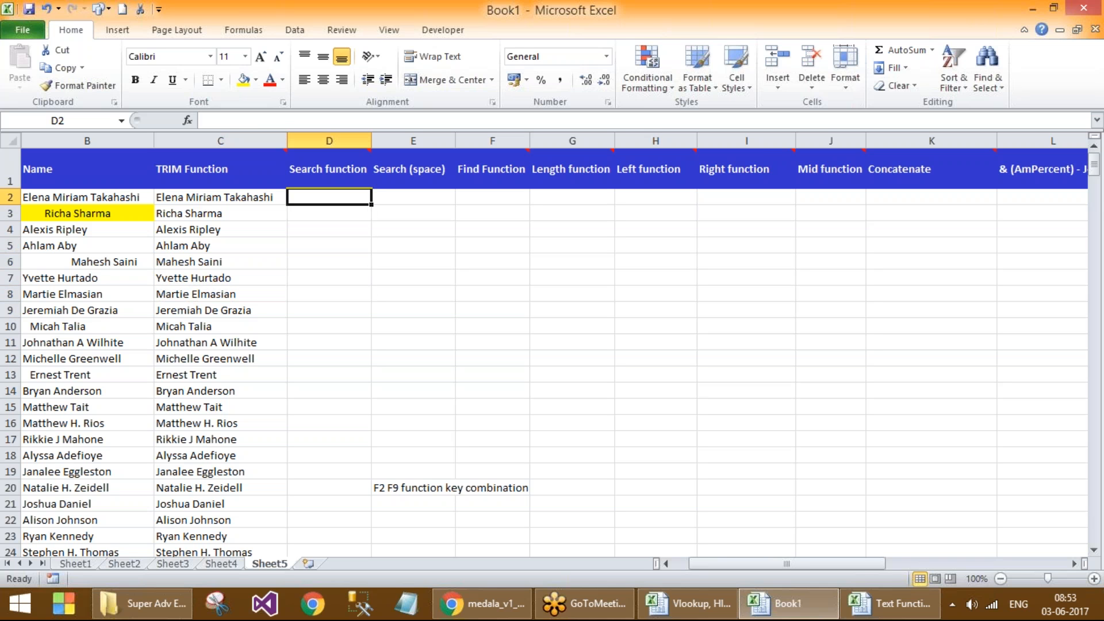
key("Up")
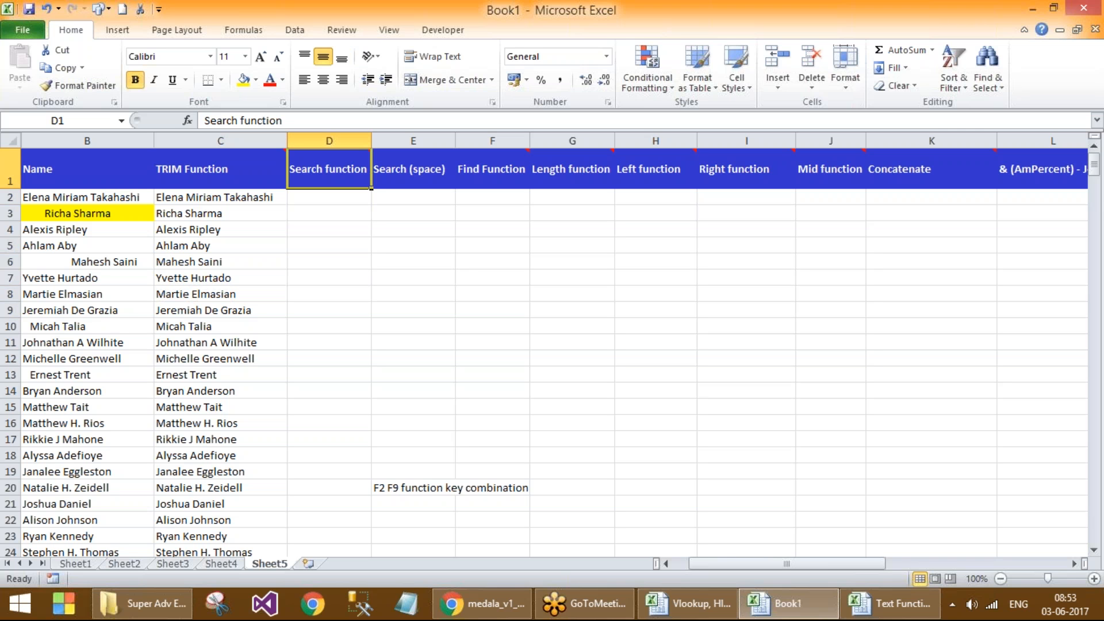
Step: Enter the letter E in D2 under the Search function header
key("Down")
key("Down")
key("Up")
key("Up")
key("Down")
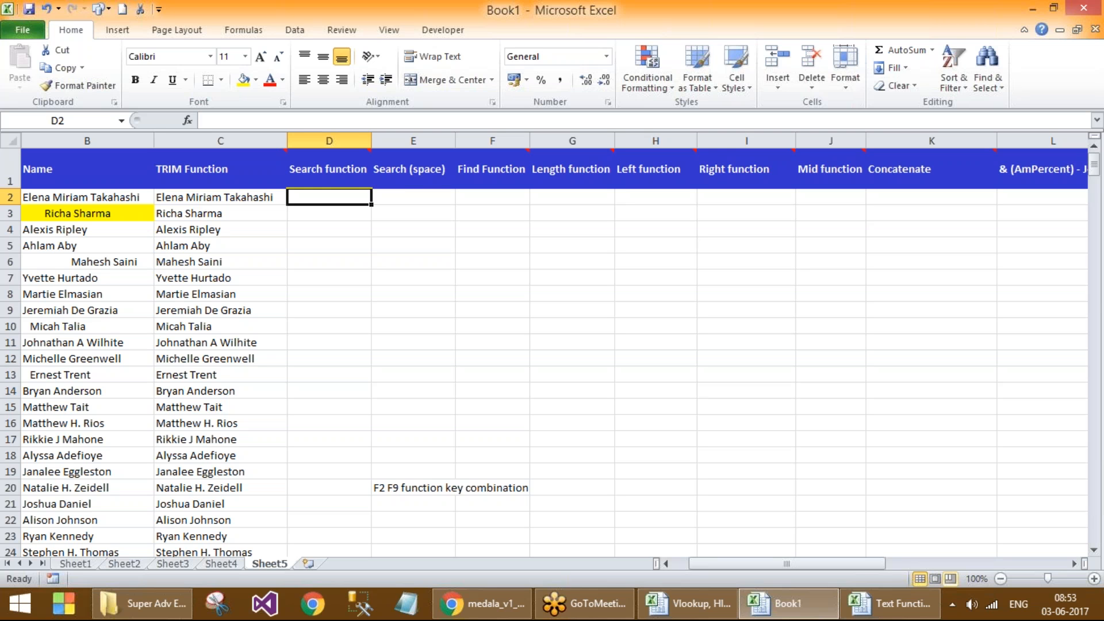
type("E")
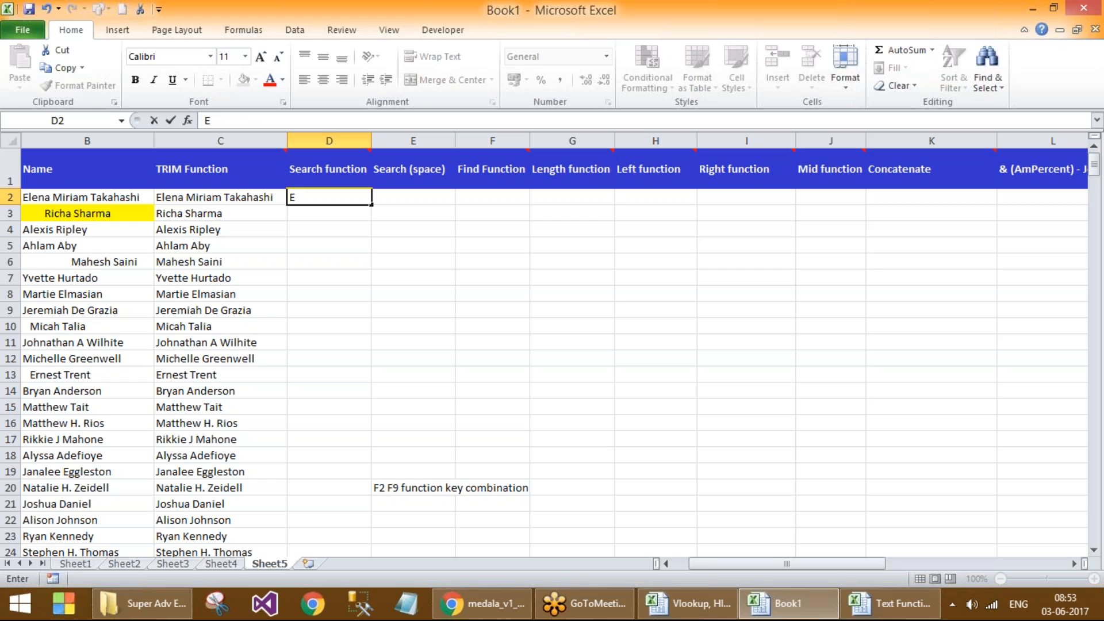
key("Return")
Step: Look through the trimmed names in C2 to C4 for the position of the letter E
key("Up")
key("Left")
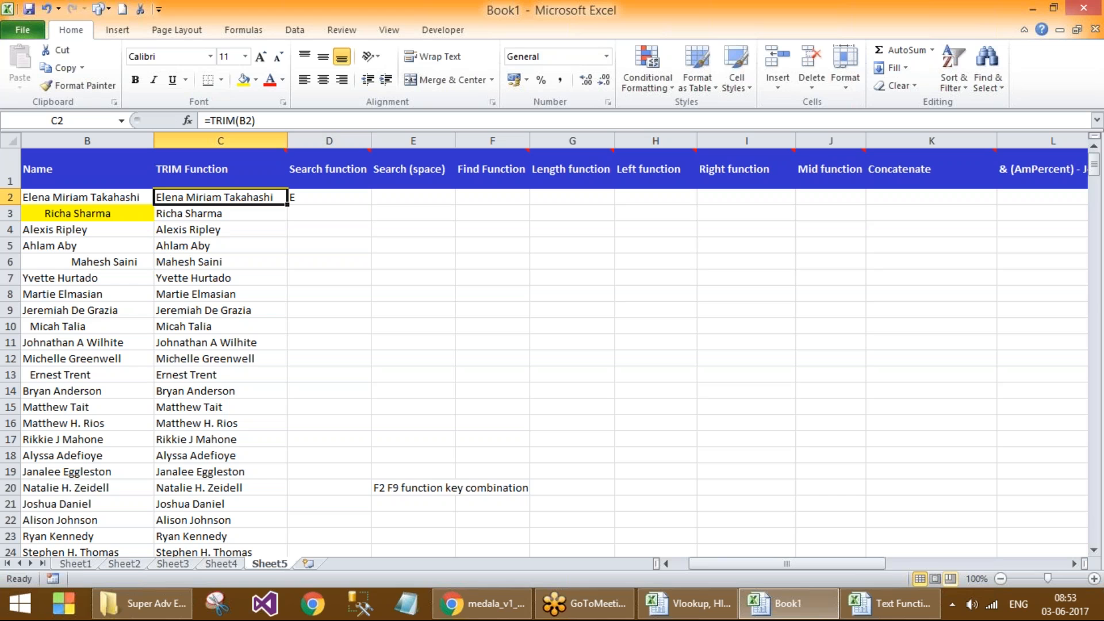
key("Down")
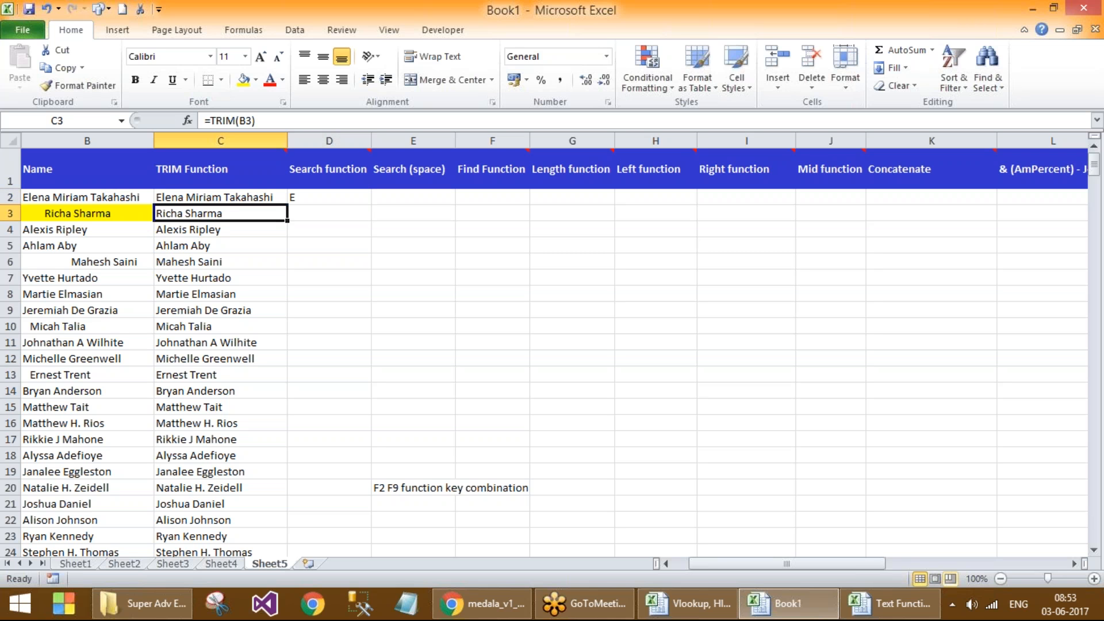
key("Down")
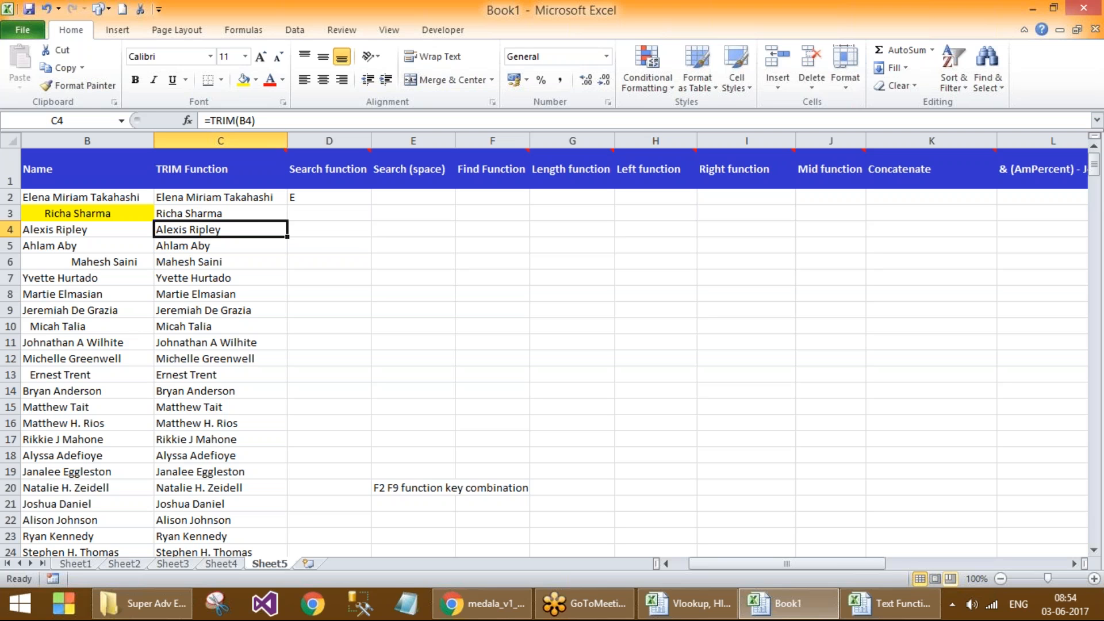
key("Up")
key("Up")
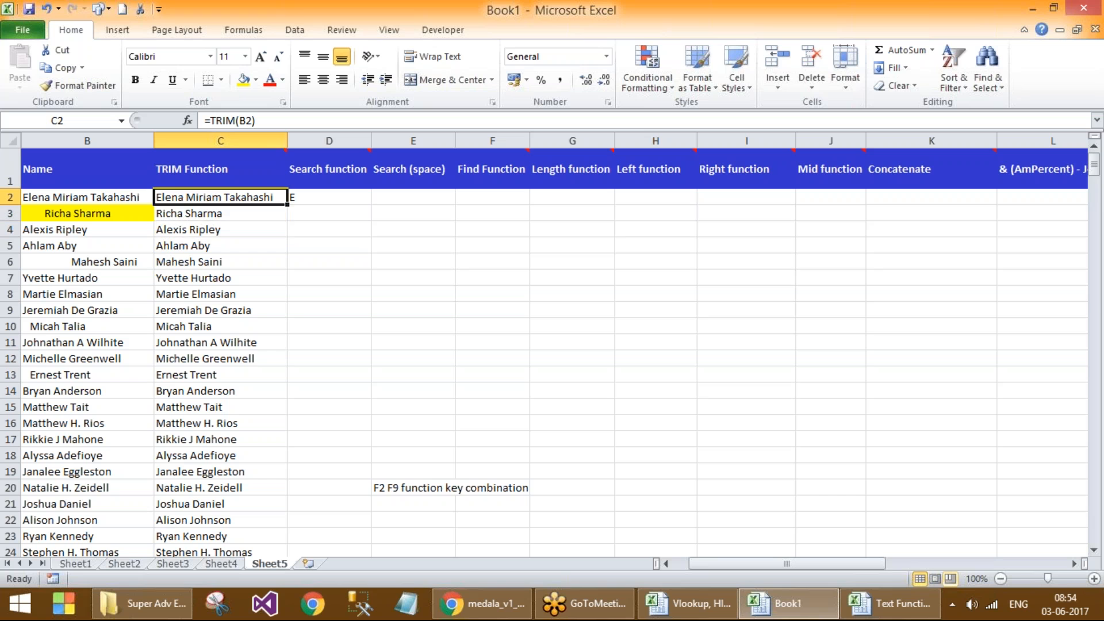
key("Down")
key("Down")
key("Down")
key("Up")
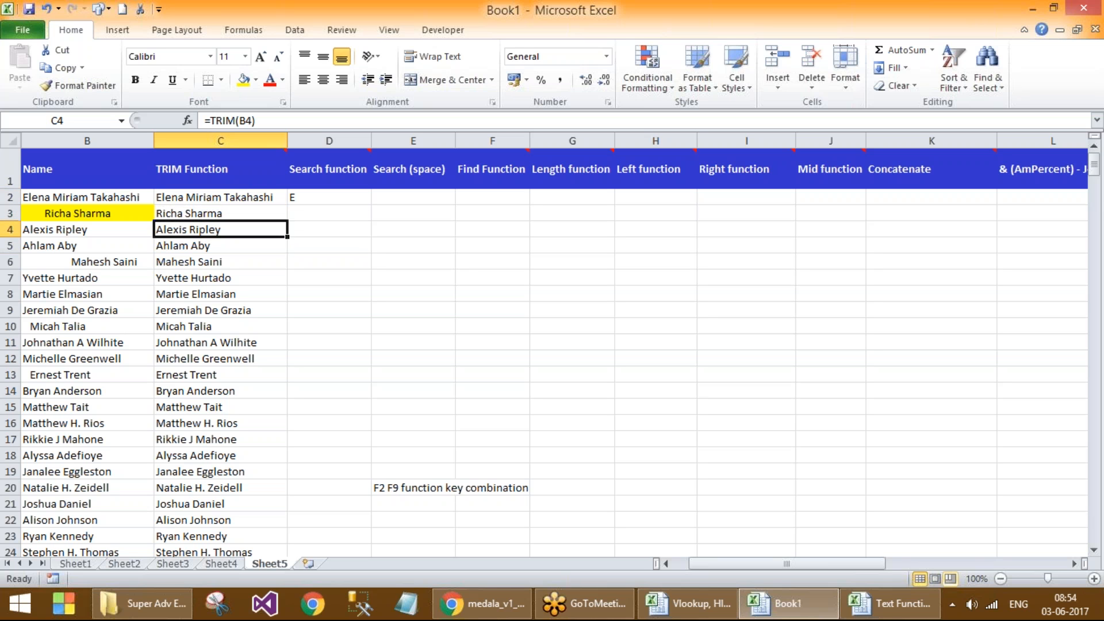
key("Up")
key("Up")
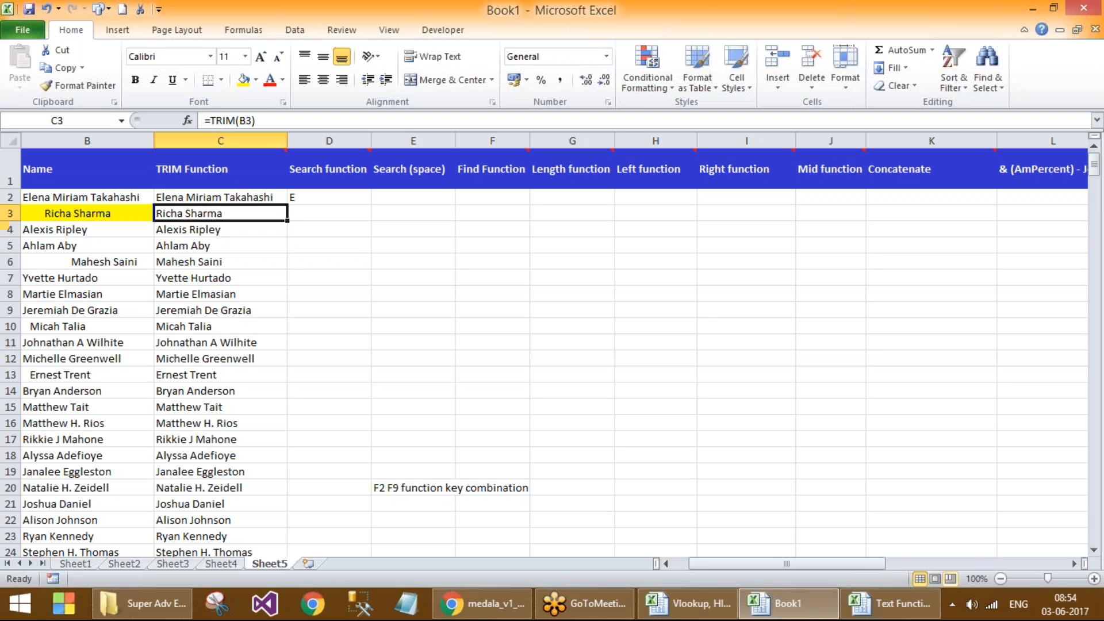
Step: Enter the formula =SEARCH("E",C2,1) in D2 to find the letter E in the trimmed name
key("Right")
type("=search")
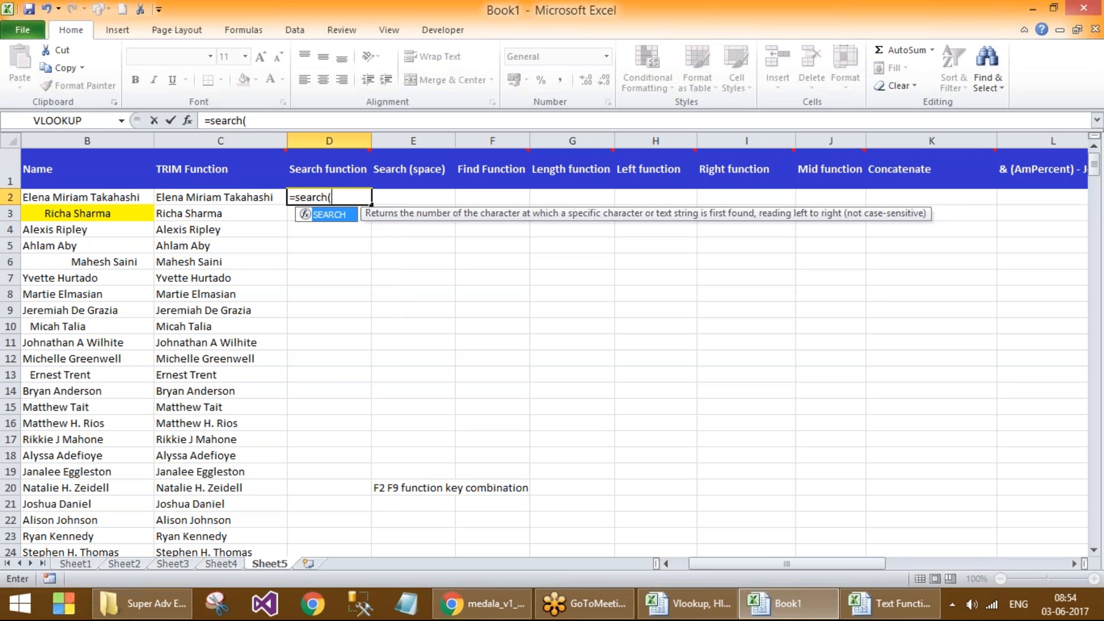
type("(")
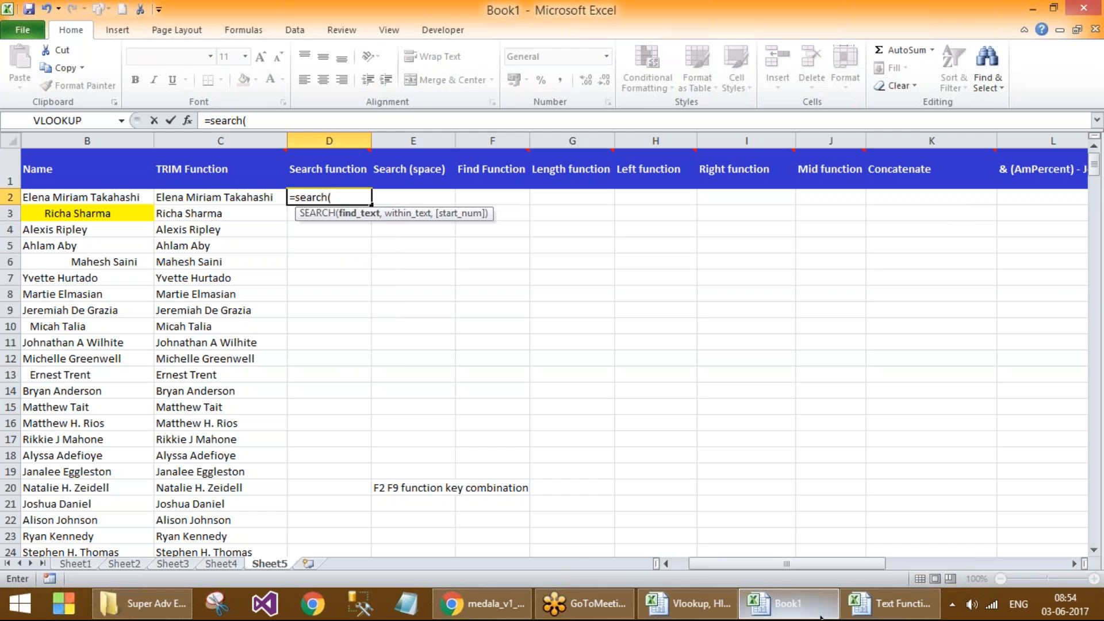
mouse_move(820, 617)
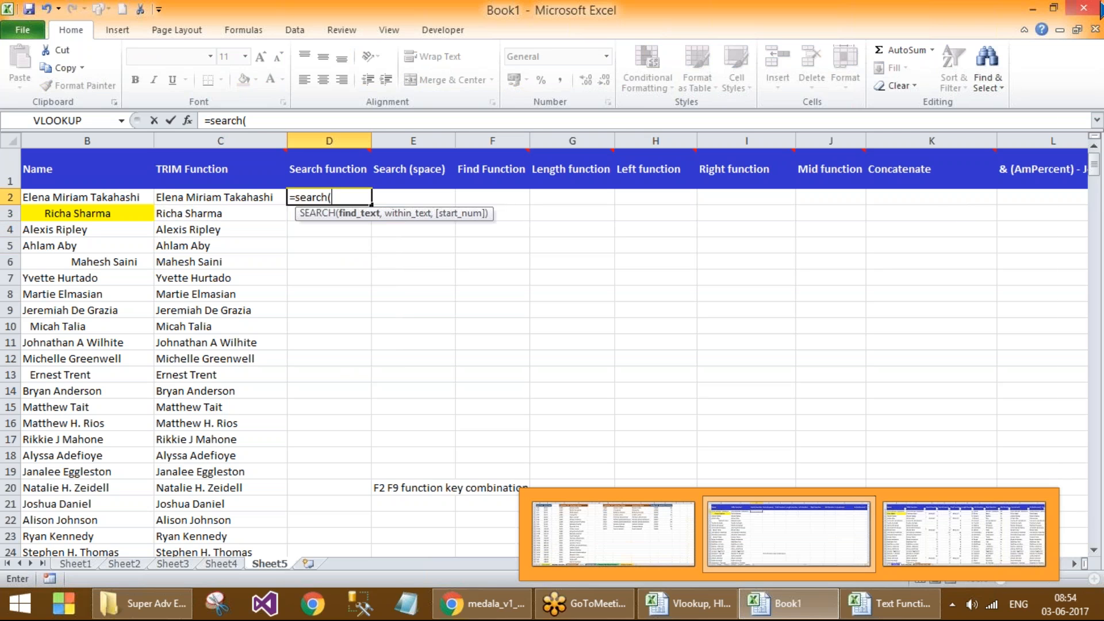
left_click_drag(307, 225, 319, 248)
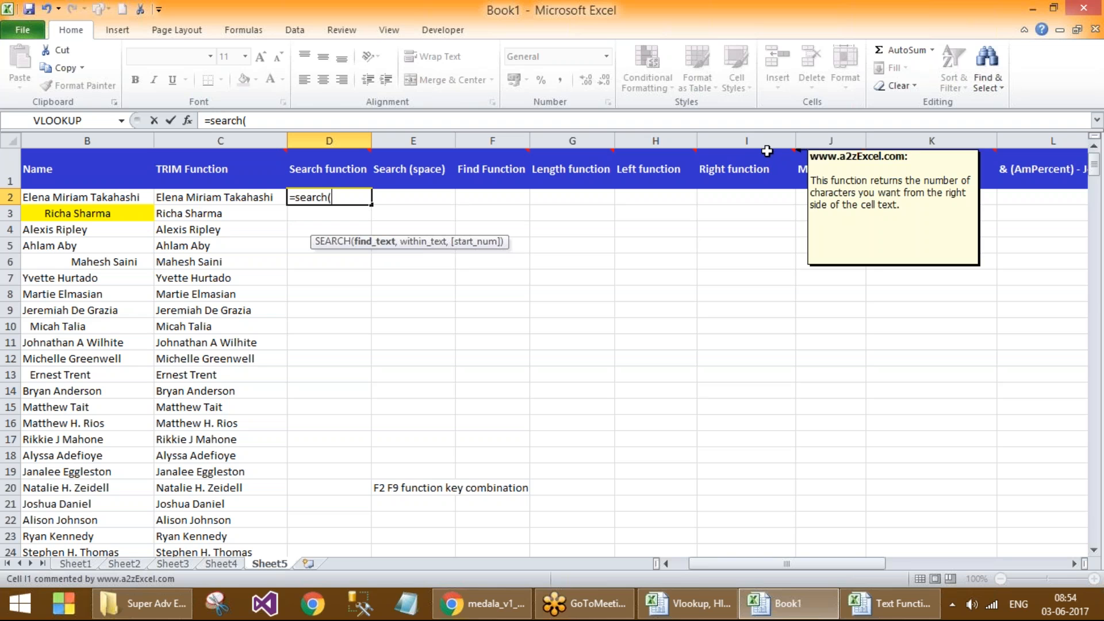
type("\"")
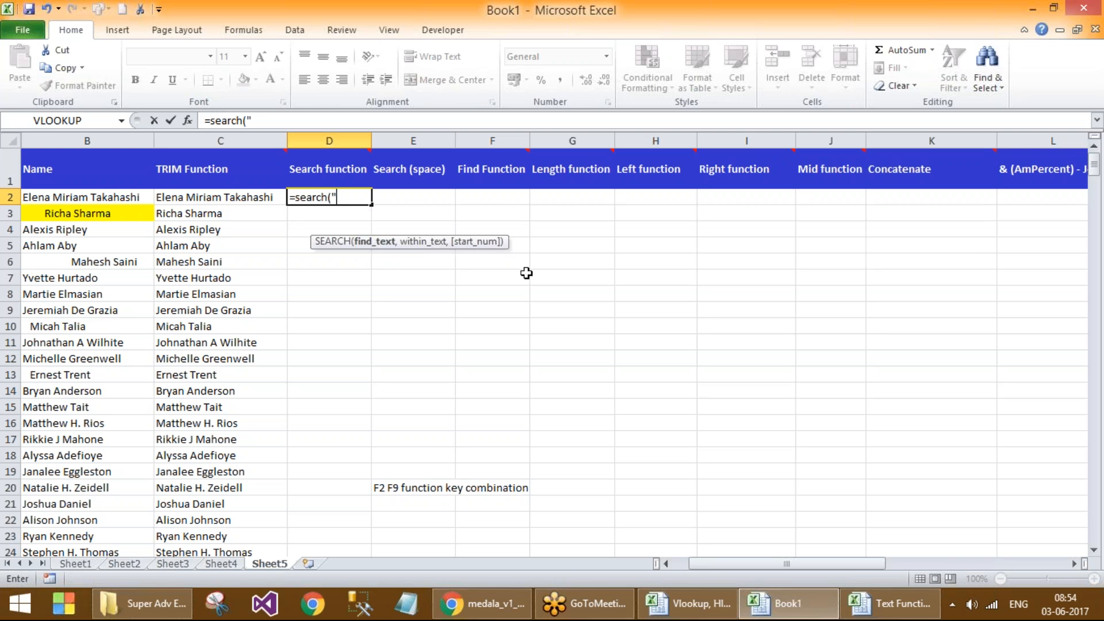
type("E\",")
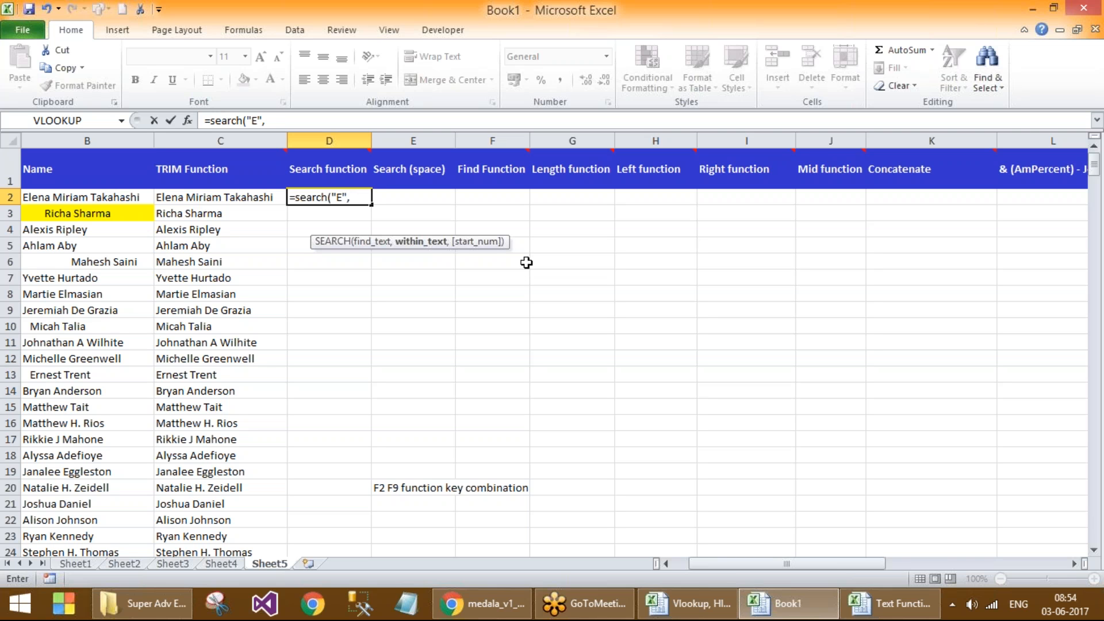
left_click(200, 196)
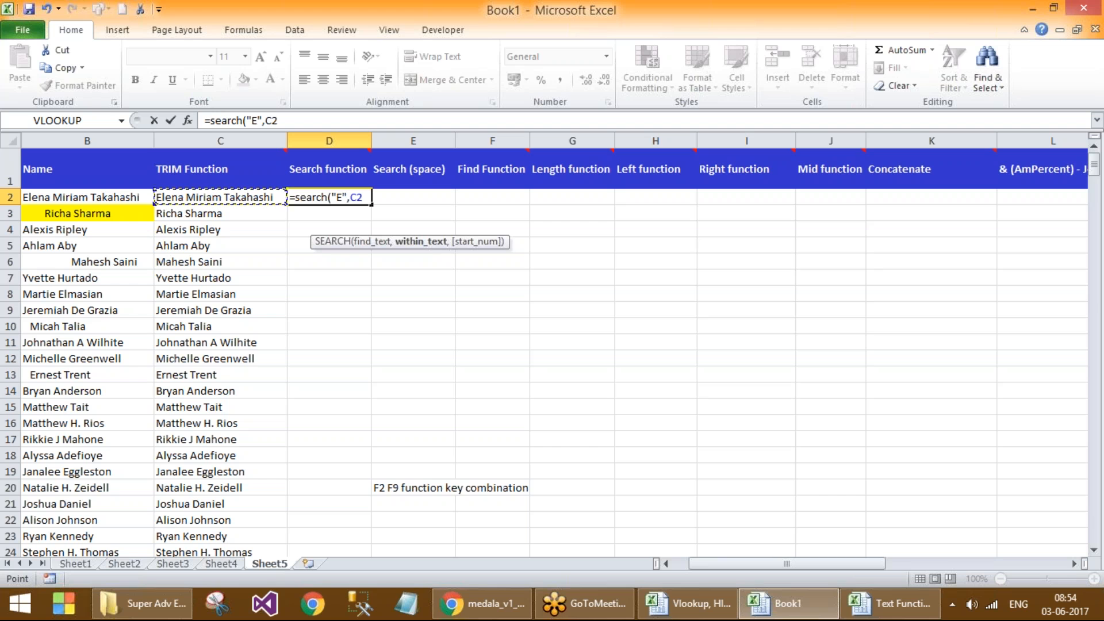
type(",")
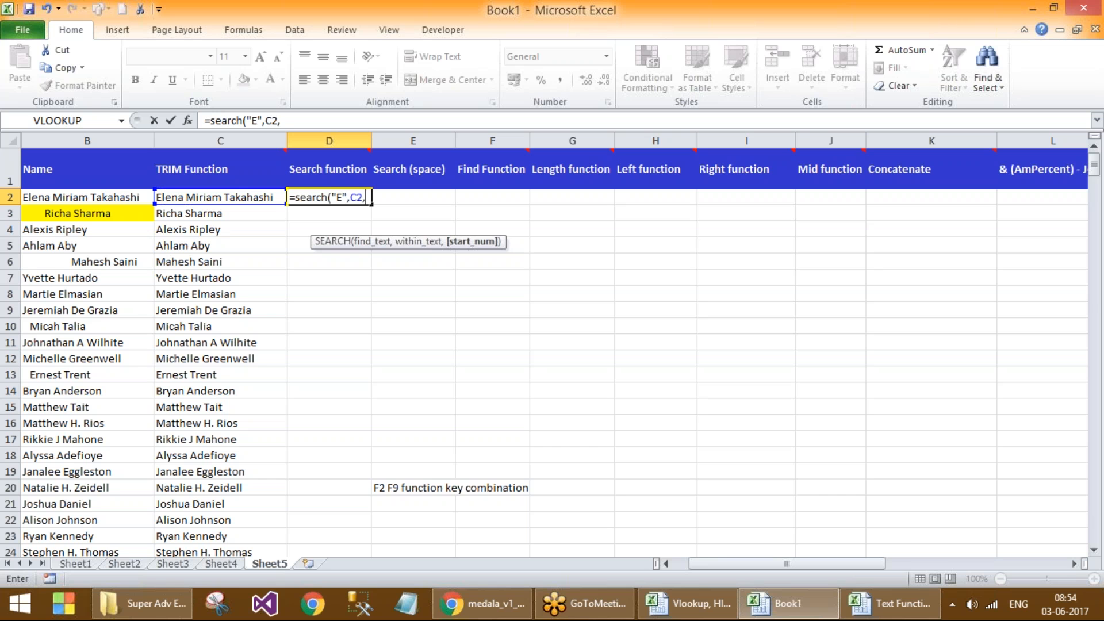
type("1")
type(")")
key("Return")
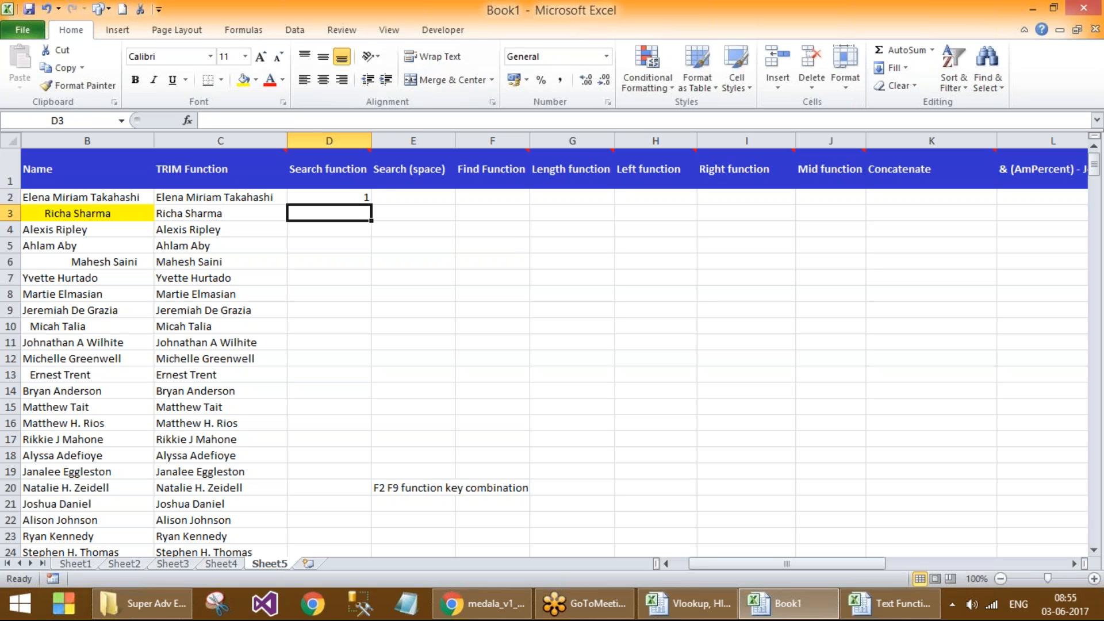
Step: Fill the SEARCH formula from D2 down the Search function column for all names
left_click(361, 197)
left_click_drag(371, 204, 371, 204)
double_click(371, 204)
Step: Review the SEARCH formulas and results in column D between D3 and D10, ending back at D2
left_click(345, 212)
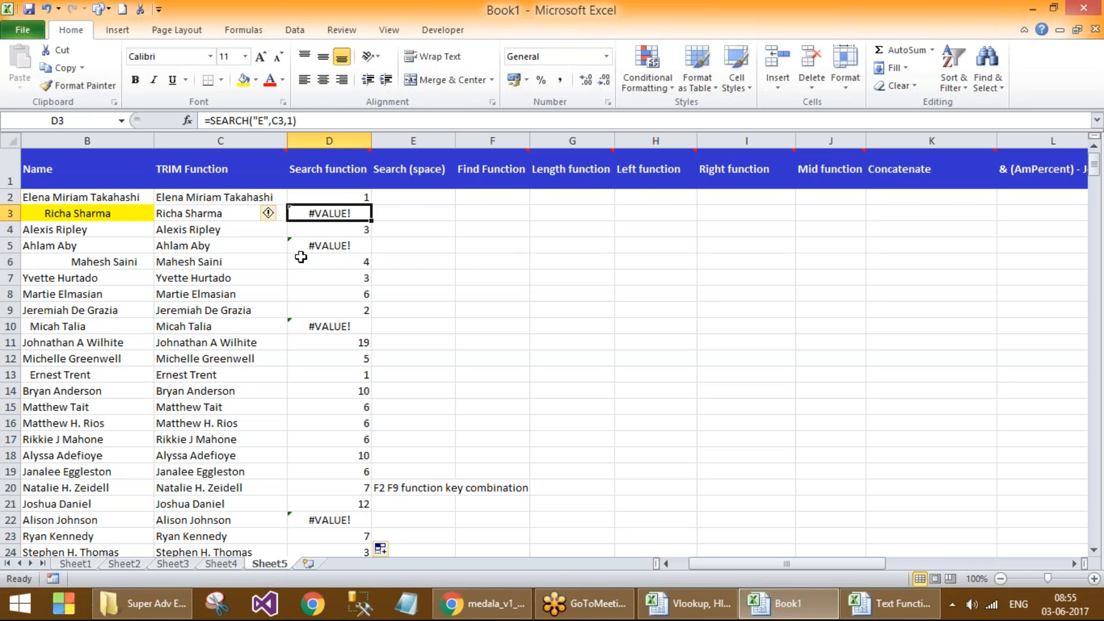
key("Down")
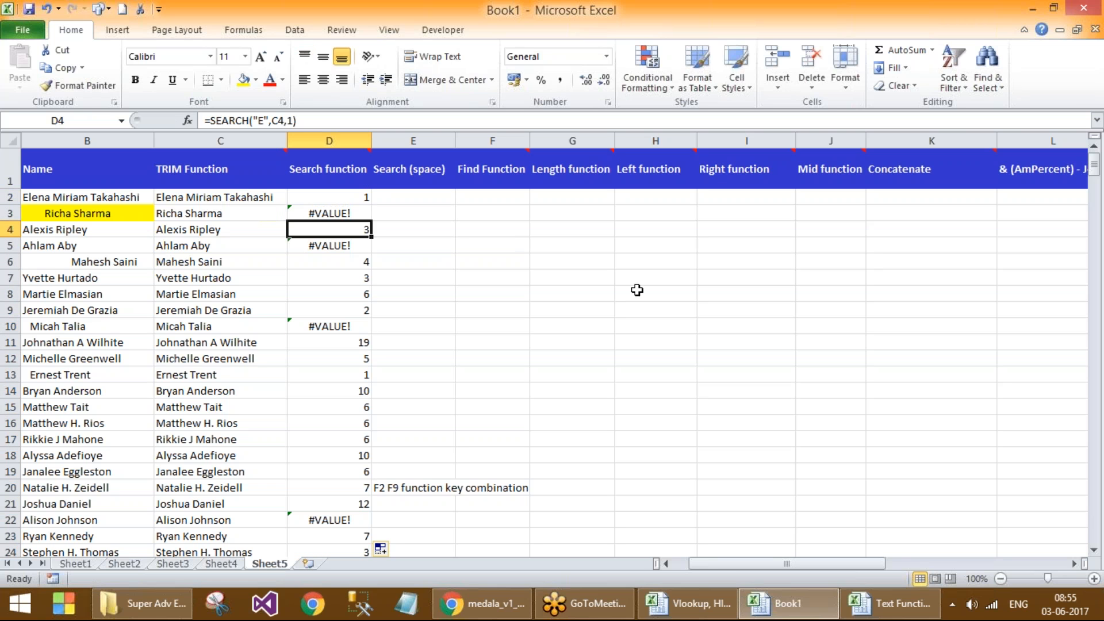
key("Down")
key("Down")
key("Down")
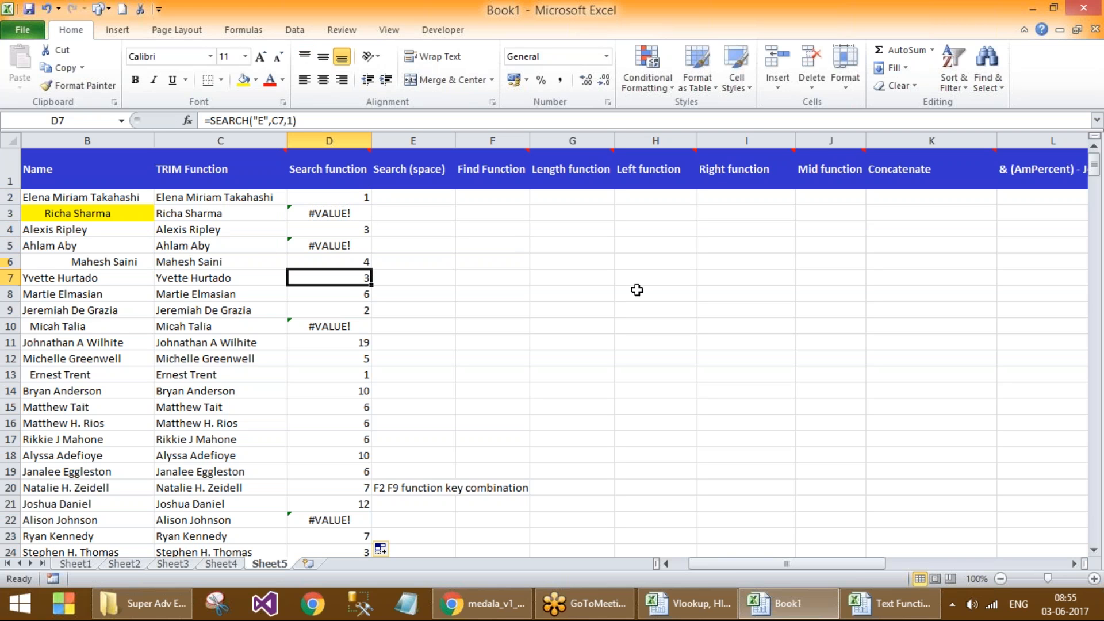
key("Up")
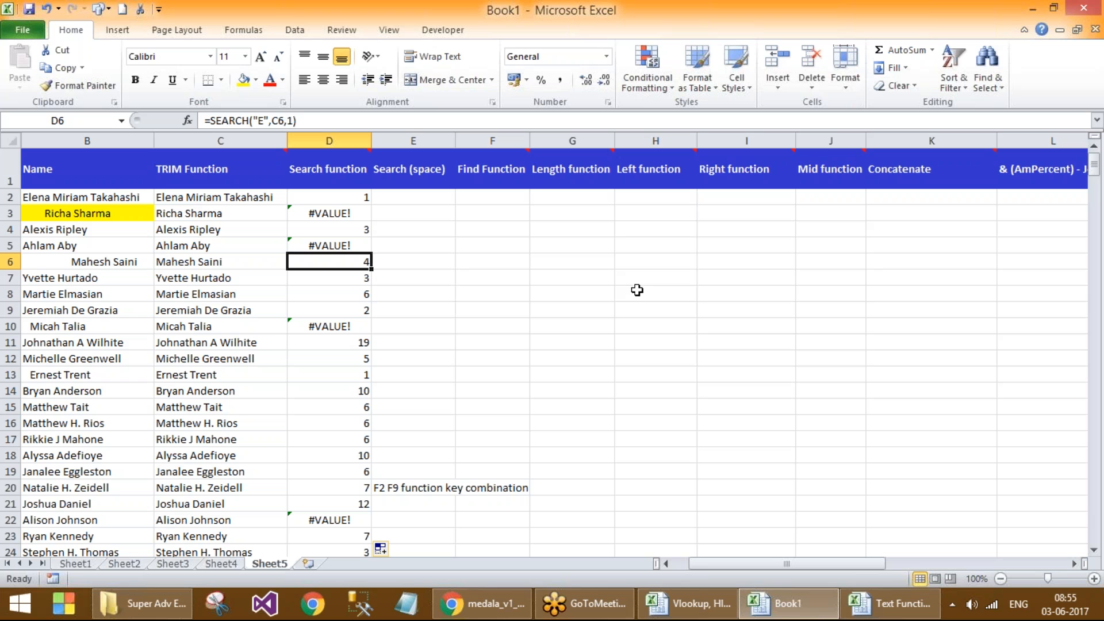
key("Down")
key("Down")
key("Down")
key("Down")
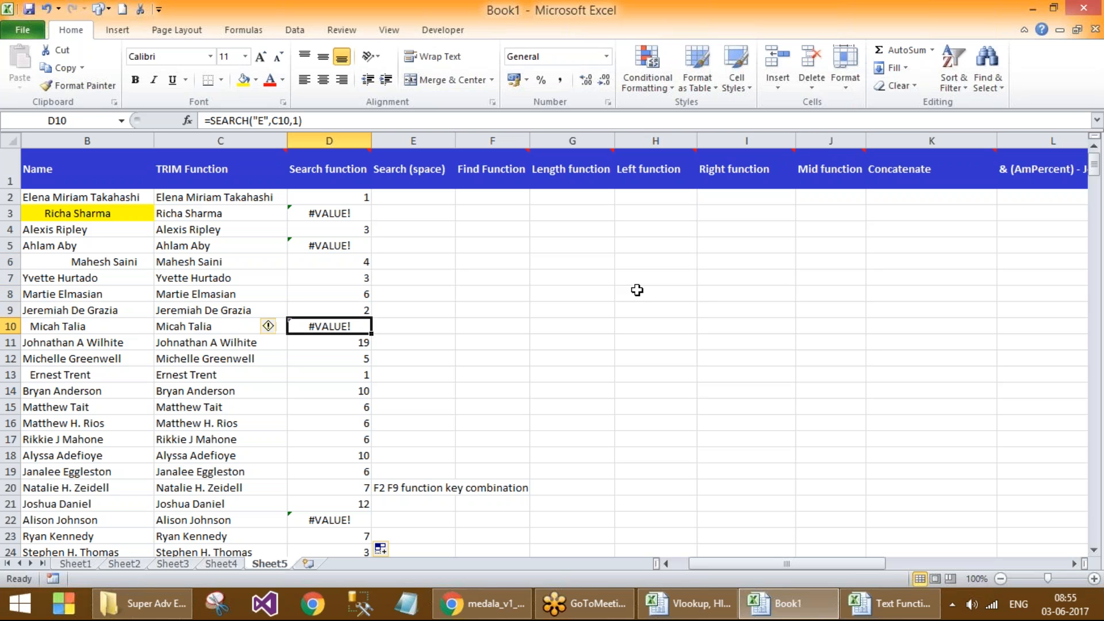
key("Up")
key("Up")
key("Up")
key("Up")
key("Up")
key("Up")
key("Up")
key("Up")
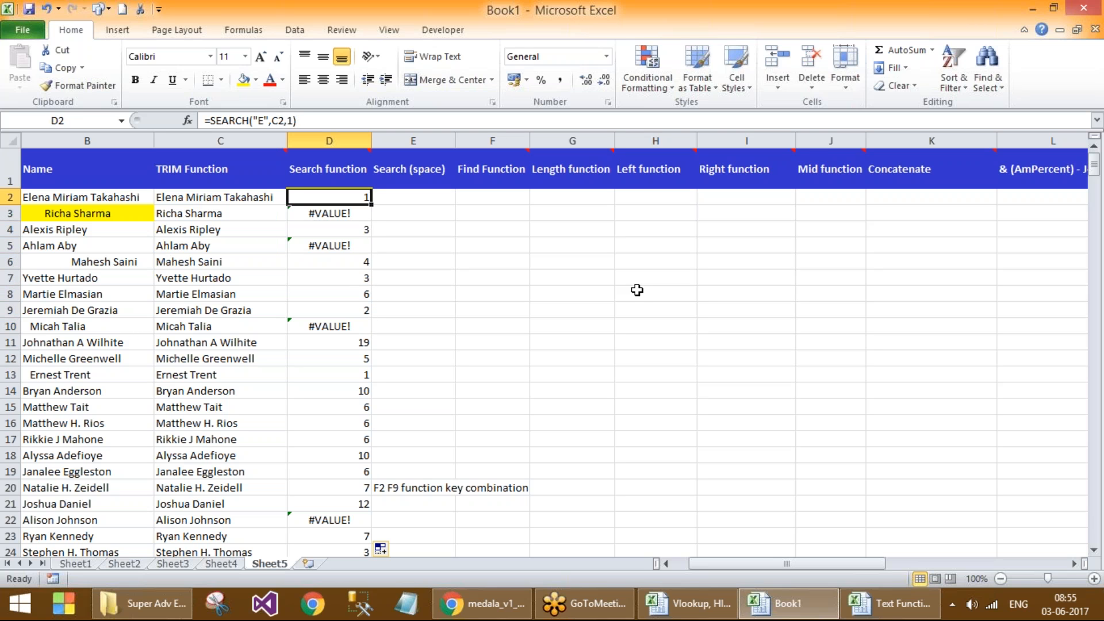
Step: Enter the formula =SEARCH(" ",C2,1) in E2 to locate the first space in the trimmed name
key("Right")
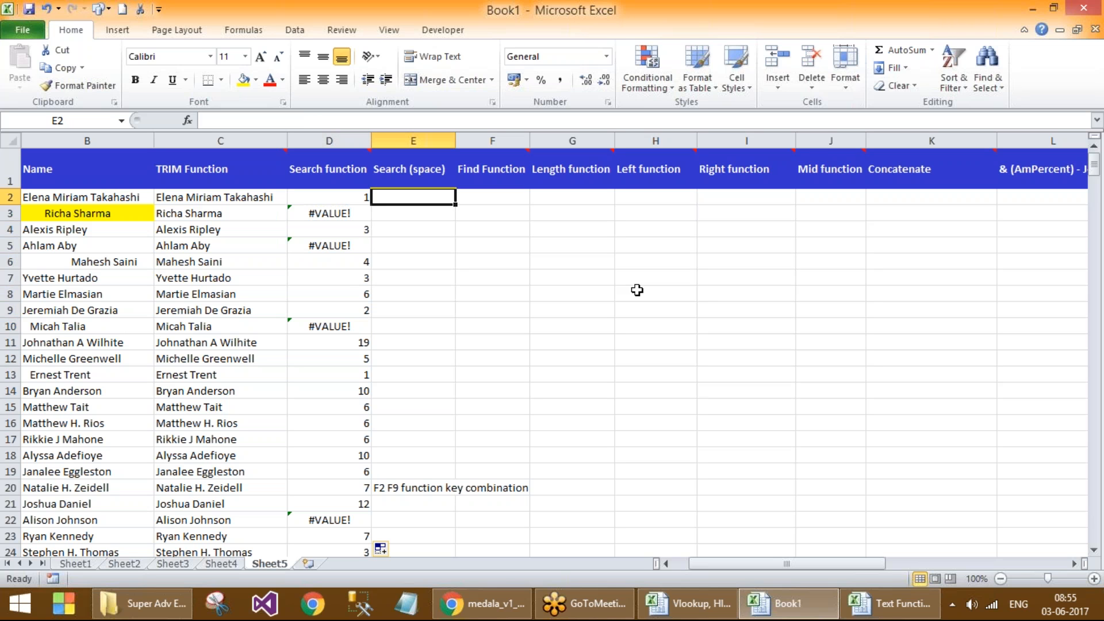
type("=")
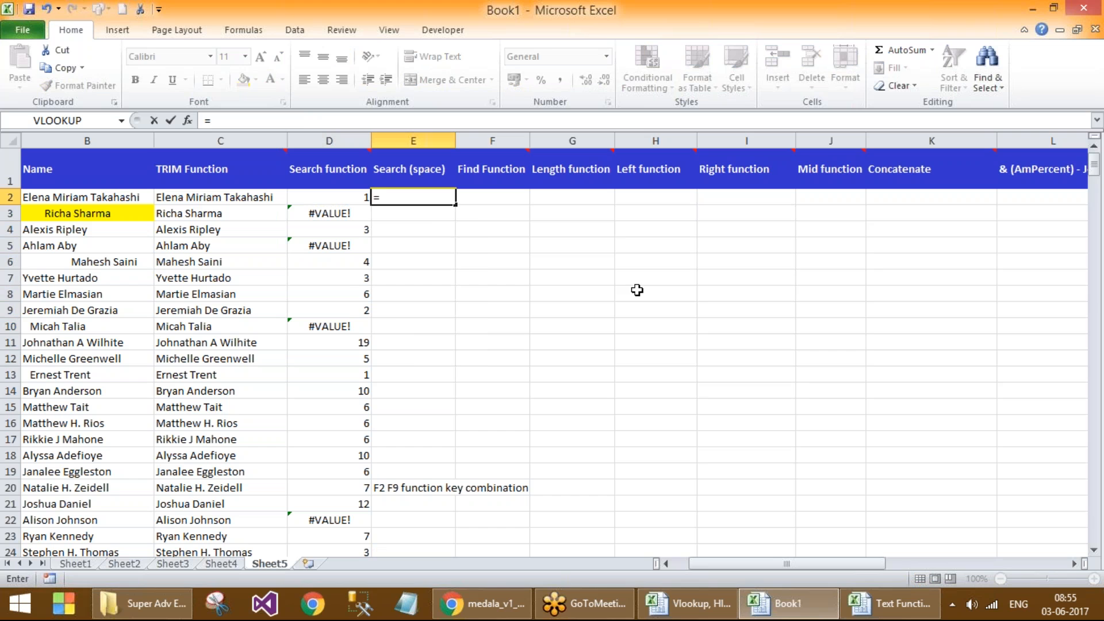
type("search")
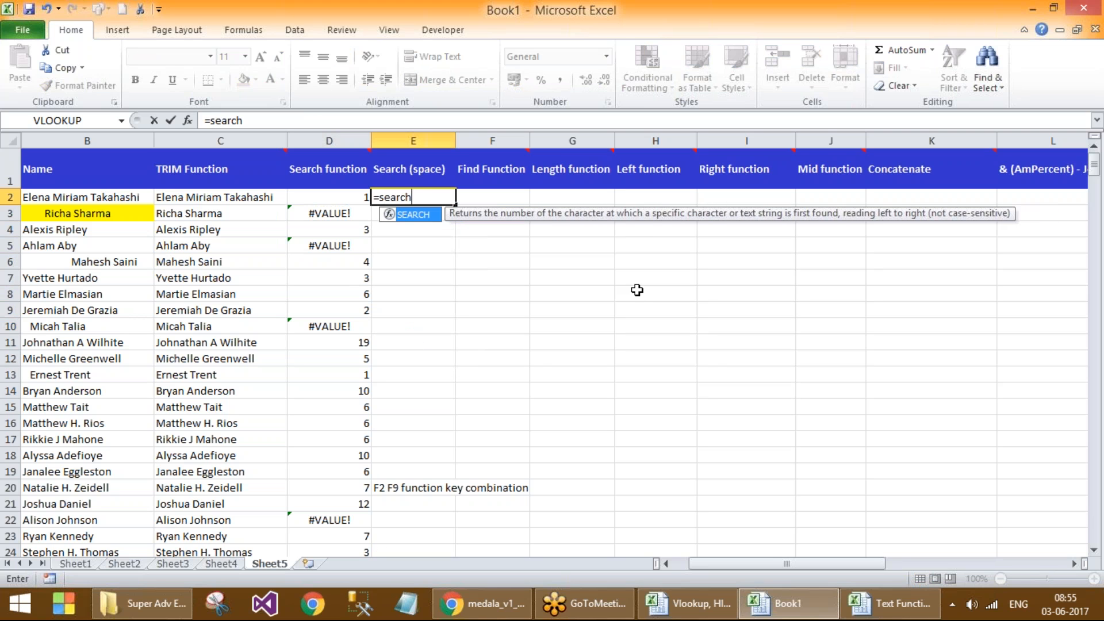
type("(")
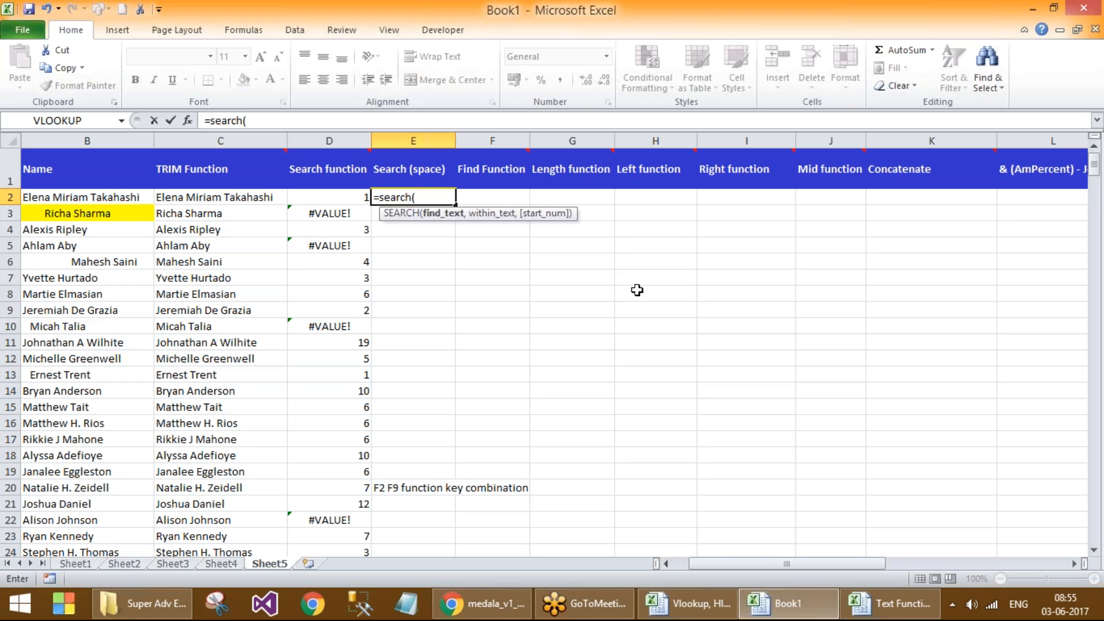
type("\" \",")
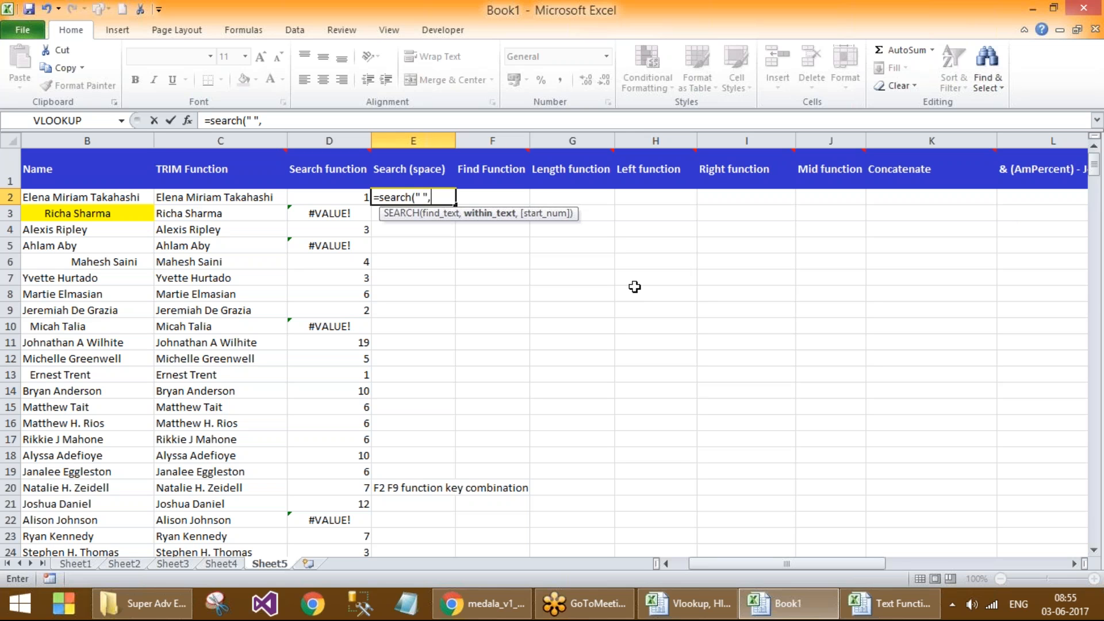
left_click(218, 197)
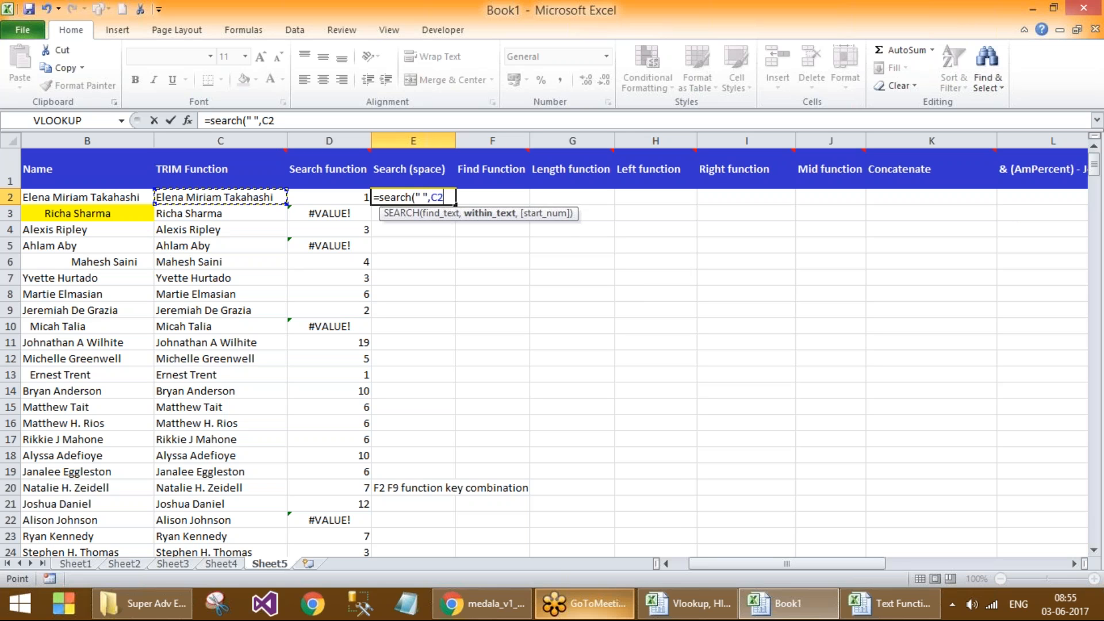
mouse_move(584, 603)
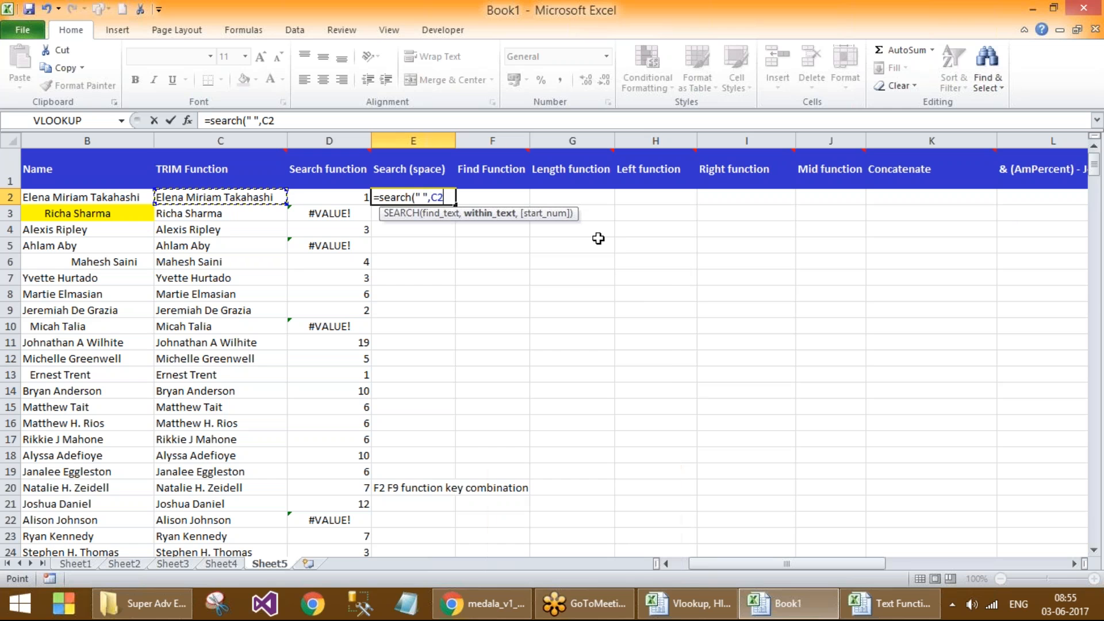
type(",")
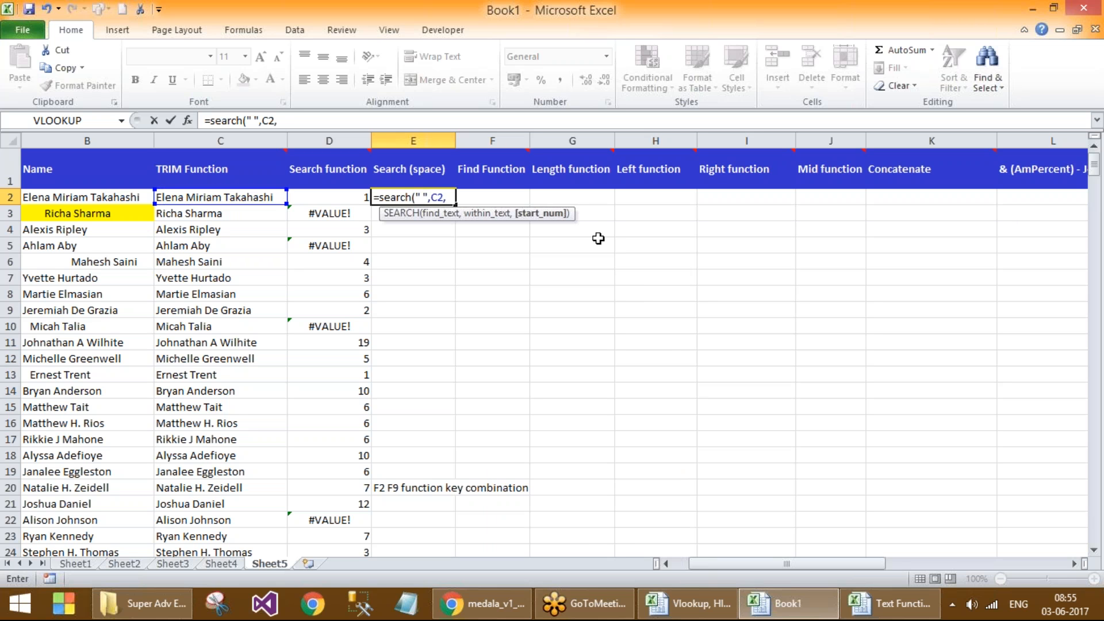
type("1)")
key("Return")
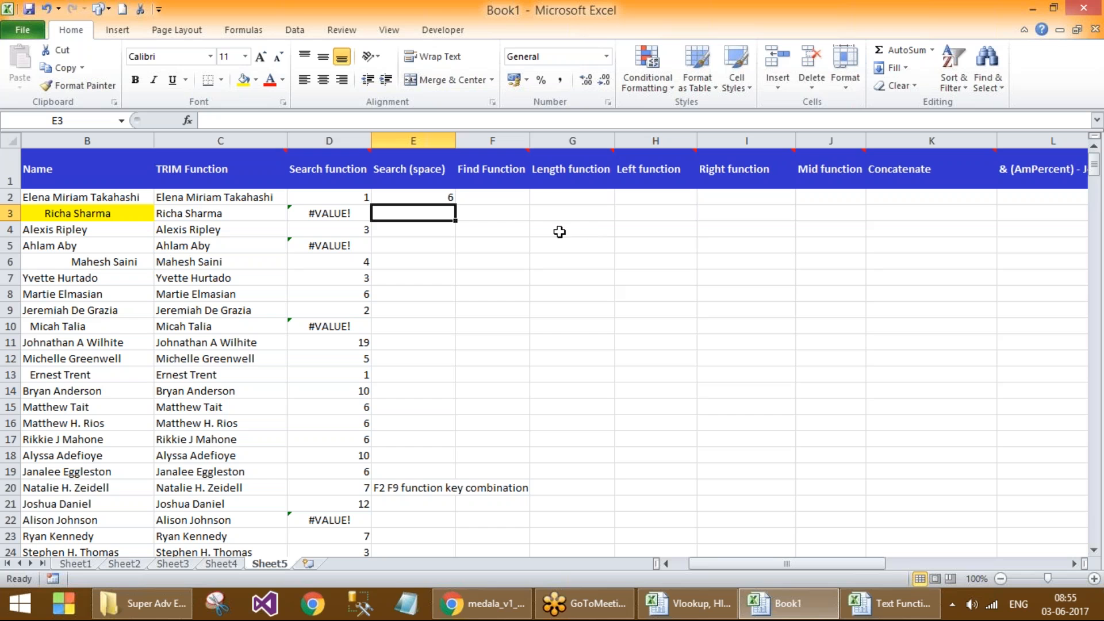
Step: Fill the space-search formula from E2 down the whole name list, overwriting the note in E20, and select E3
left_click(446, 196)
left_click_drag(455, 204, 456, 478)
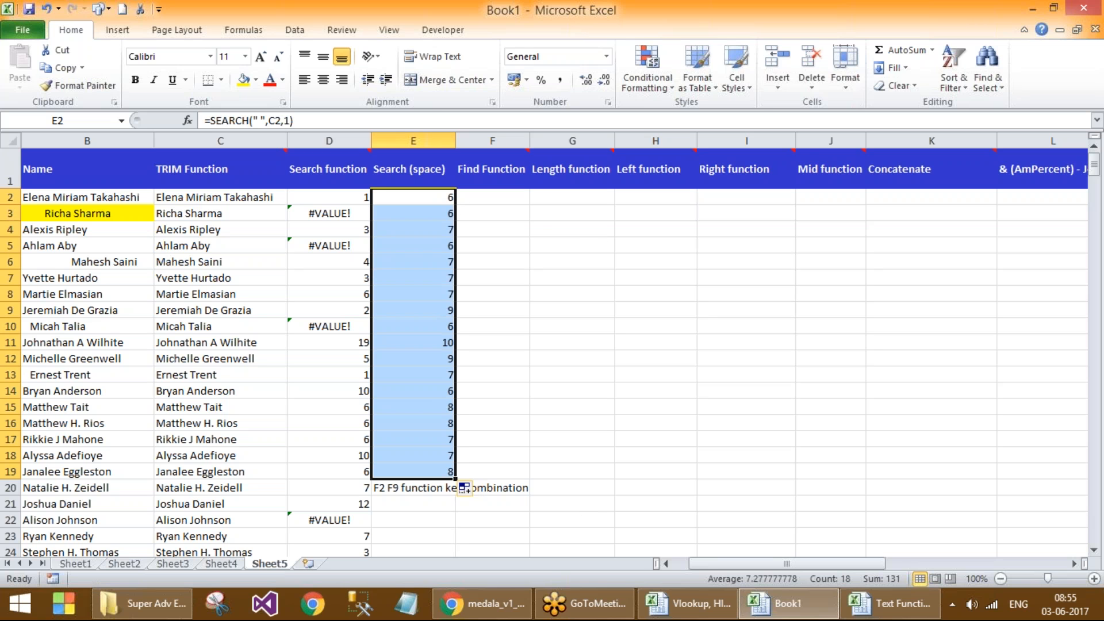
double_click(457, 479)
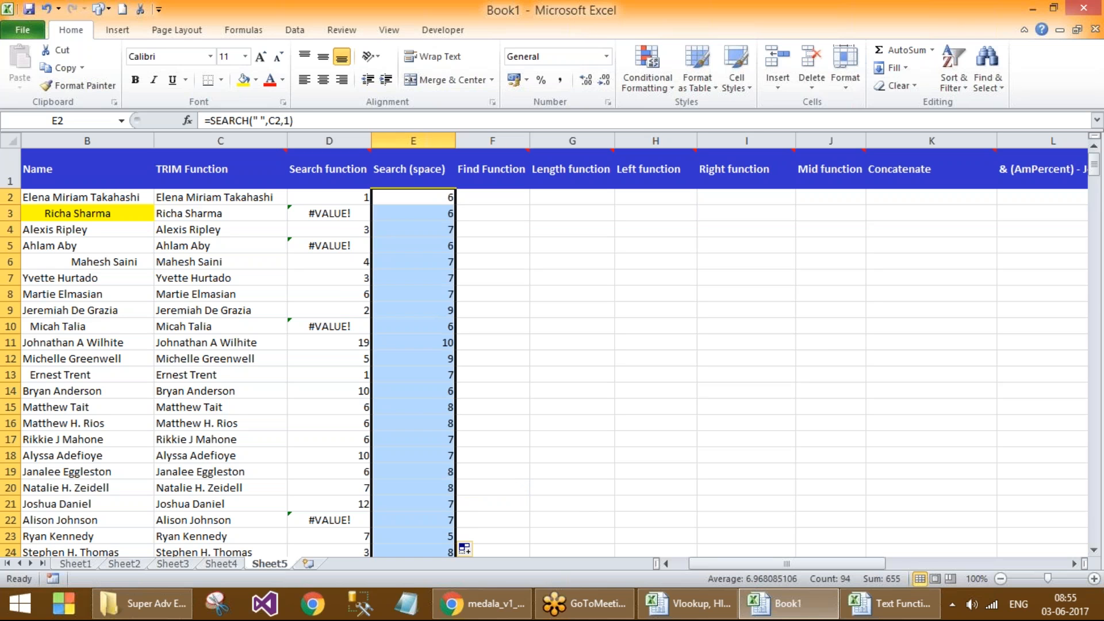
left_click(434, 424)
left_click(447, 220)
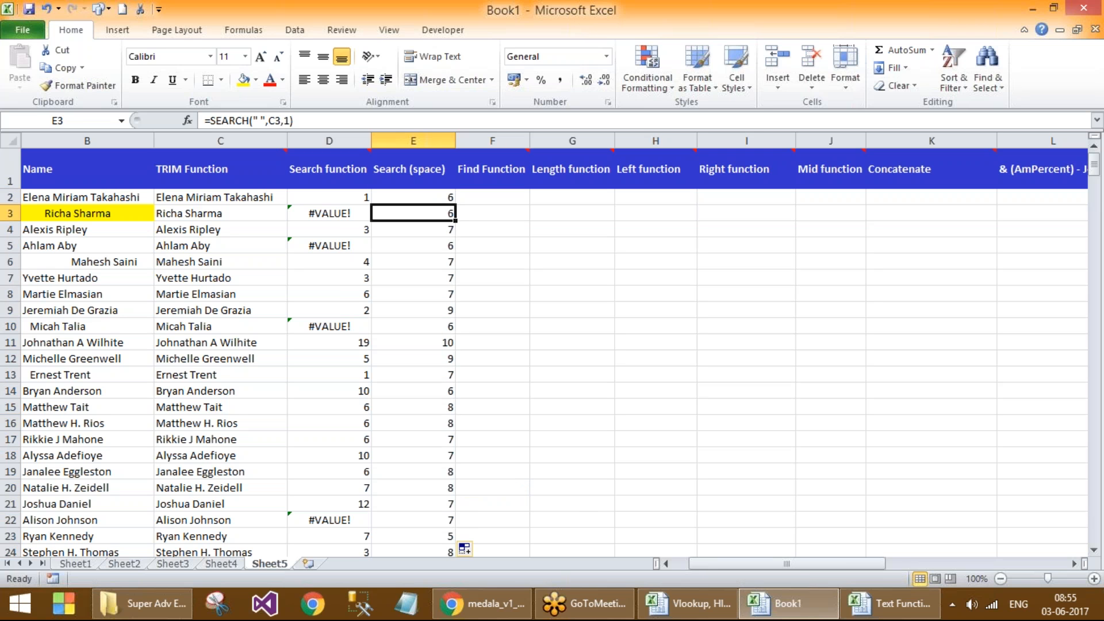
Step: Review the space-search formulas in column E between E2 and E8, checking row 6 against its TRIM formula in C6
key("Down")
key("Down")
key("Down")
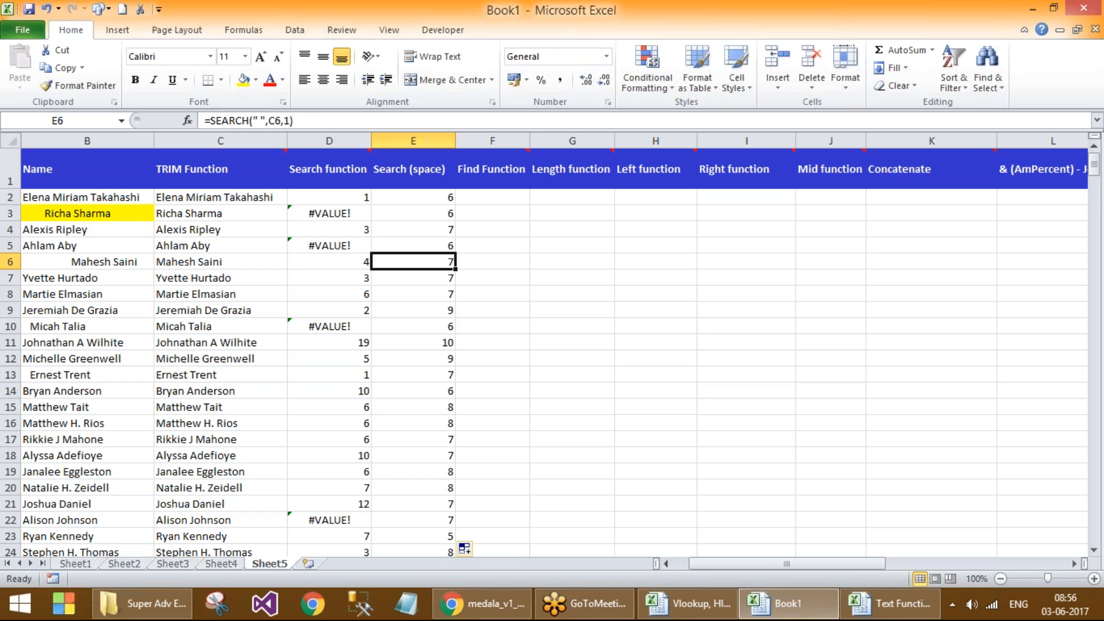
key("Left")
key("Left")
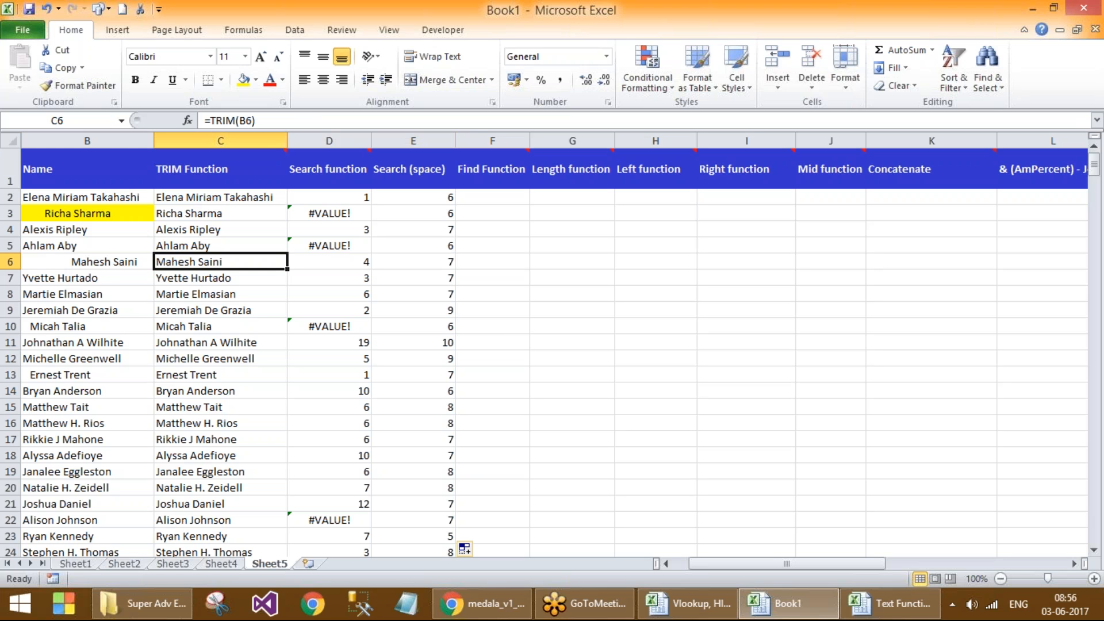
key("Right")
key("Right")
key("Up")
key("Up")
key("Up")
key("Up")
key("Down")
key("Down")
key("Down")
key("Down")
key("Down")
key("Down")
key("Up")
key("Up")
key("Up")
key("Up")
key("Up")
key("Up")
Step: Enter the formula =FIND("e",C2,1) in F2 to locate the lowercase letter in the trimmed name
key("Right")
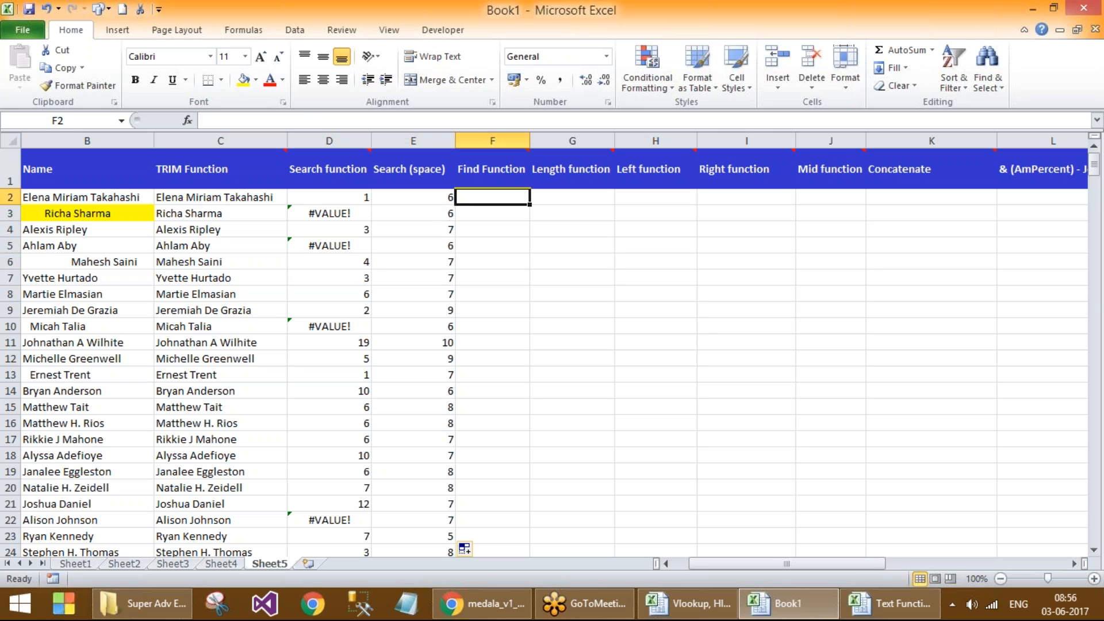
type("=find")
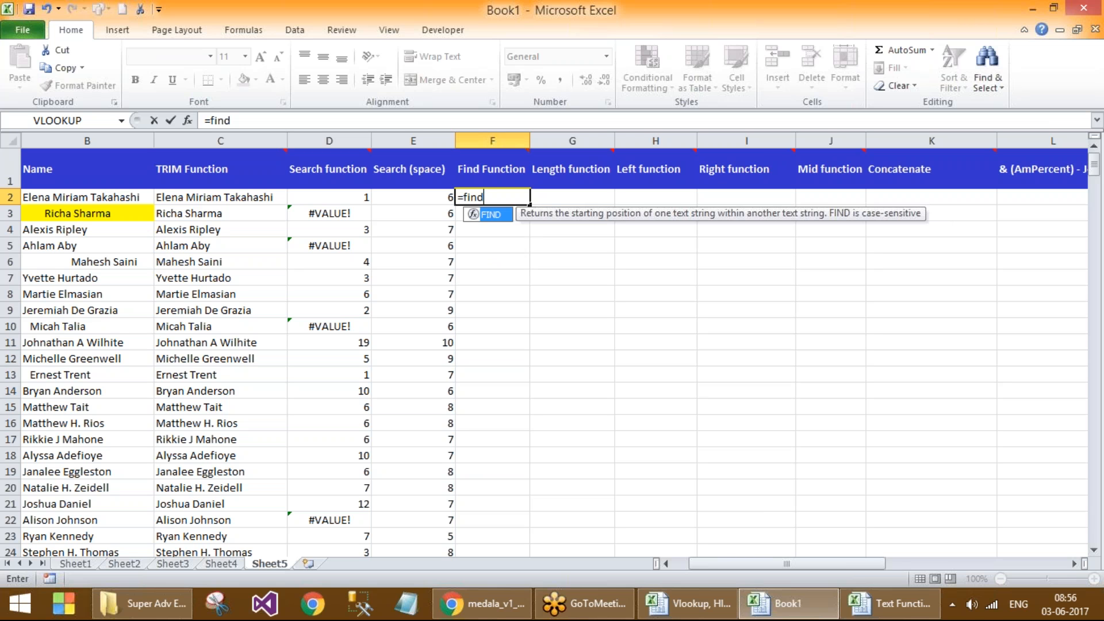
type("(")
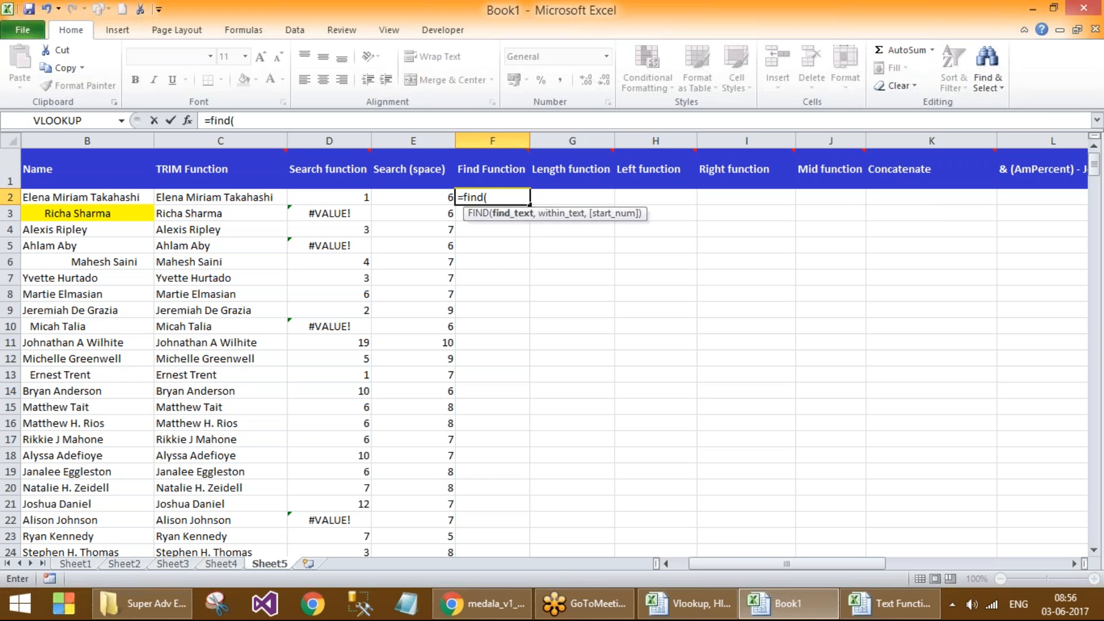
type("\"e\"")
type(",")
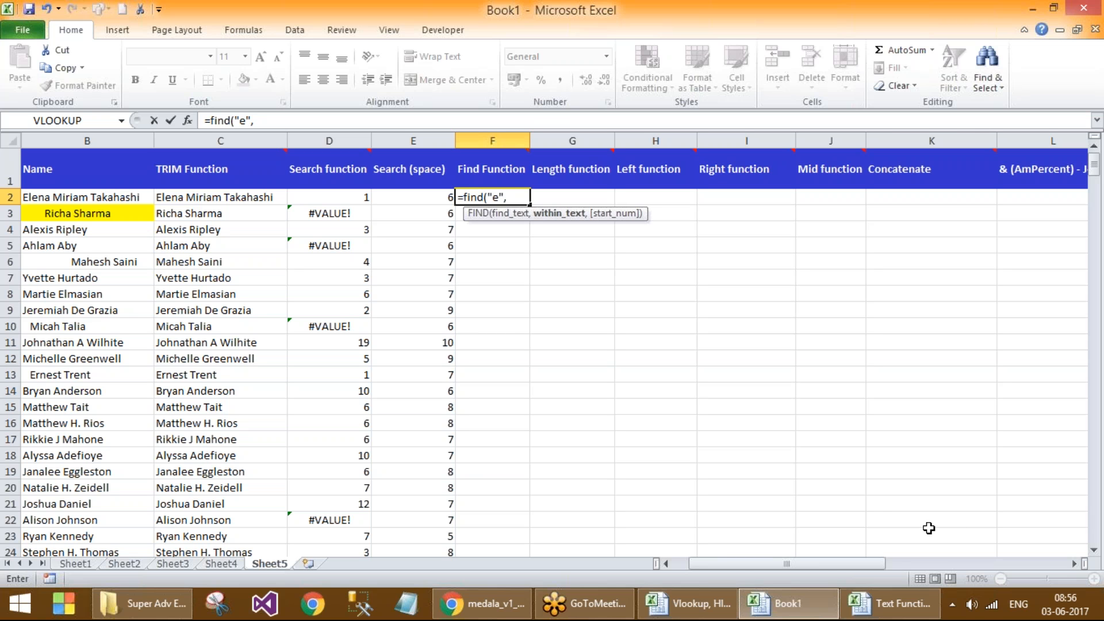
left_click(247, 197)
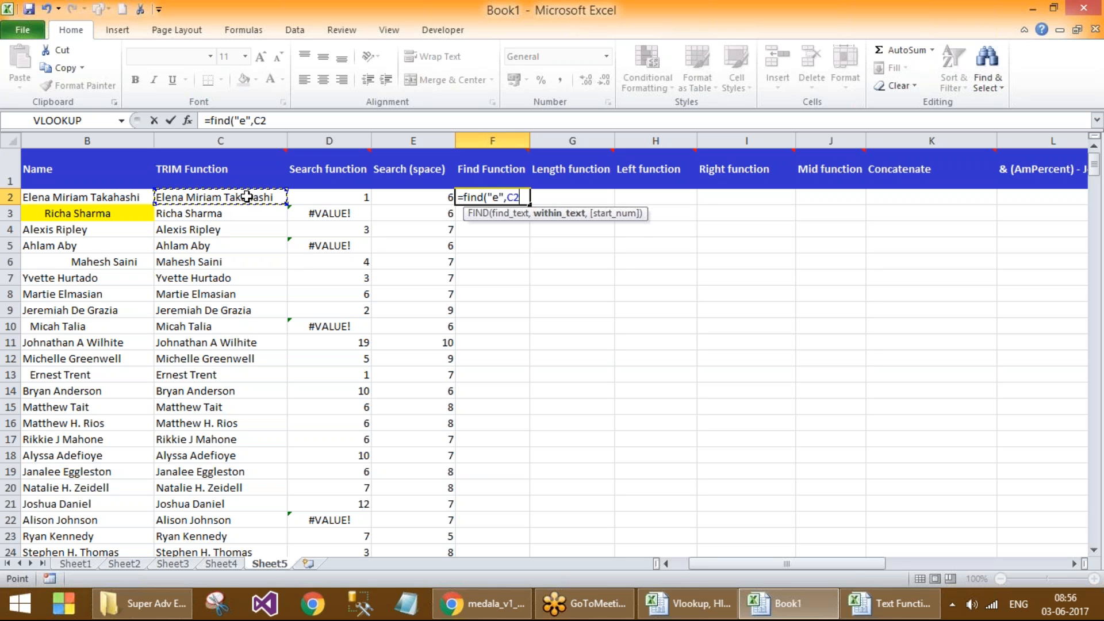
type(",")
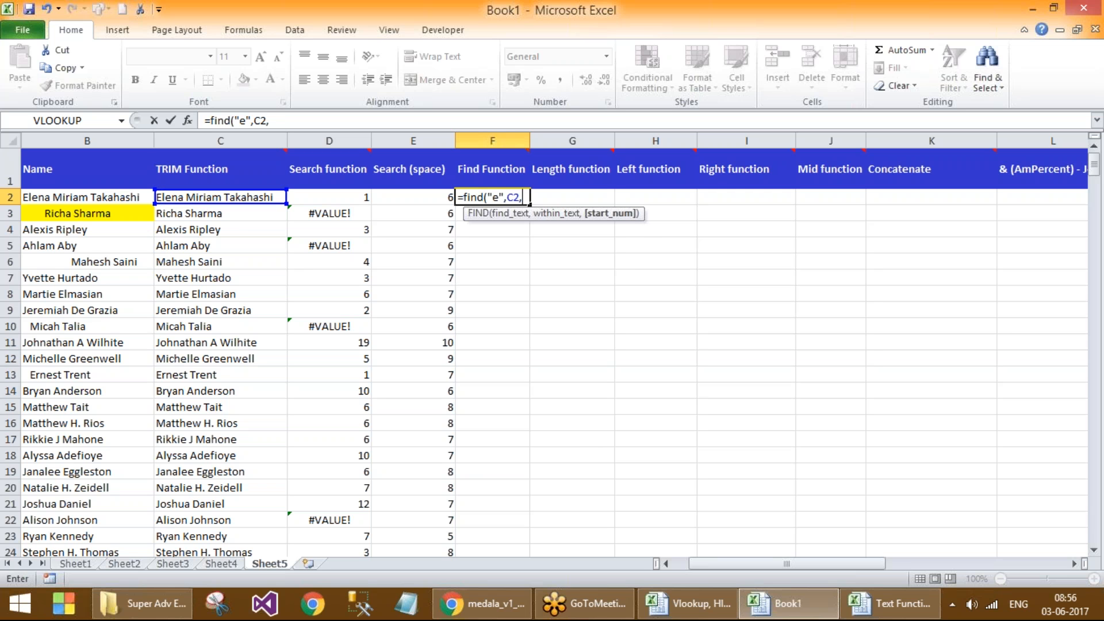
type("1)")
key("Return")
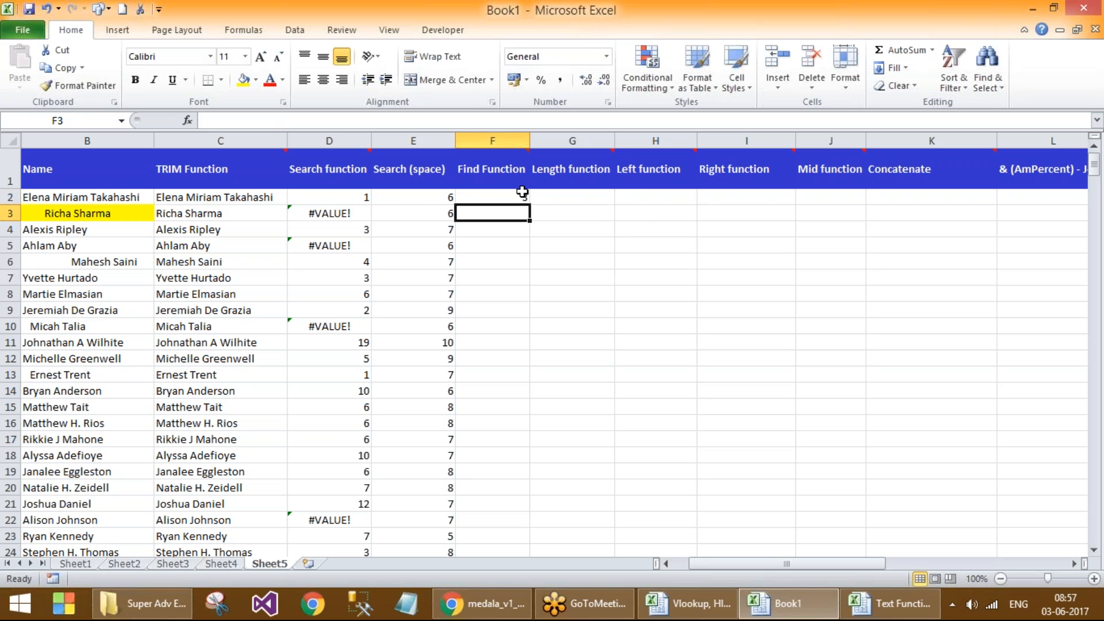
Step: Fill the FIND formula from F2 down the Find Function column for all names and select F3
left_click(523, 195)
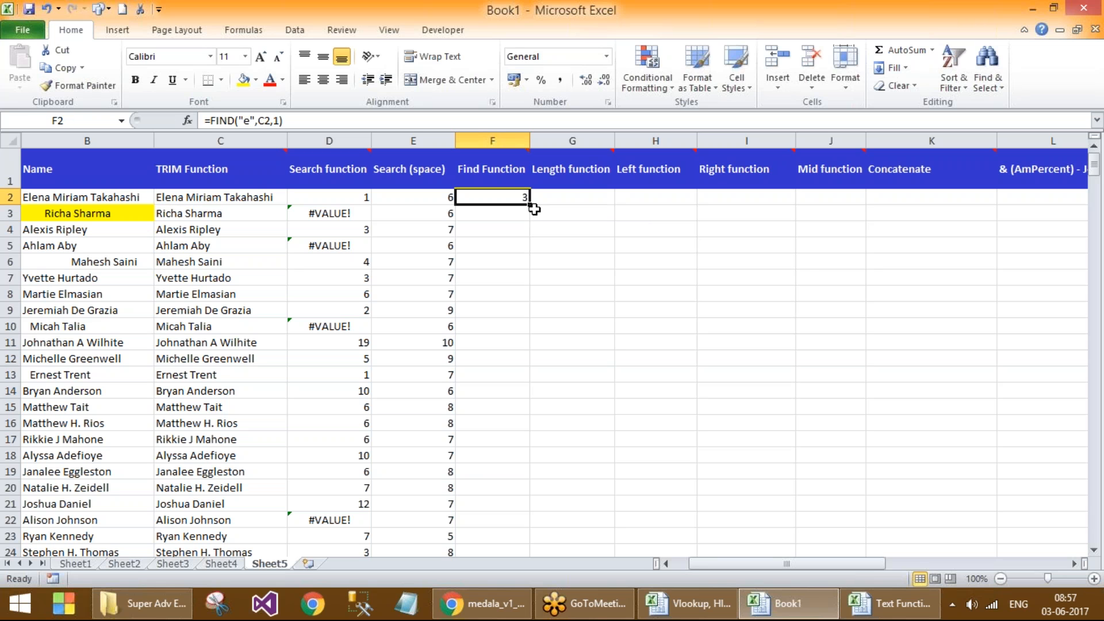
double_click(530, 203)
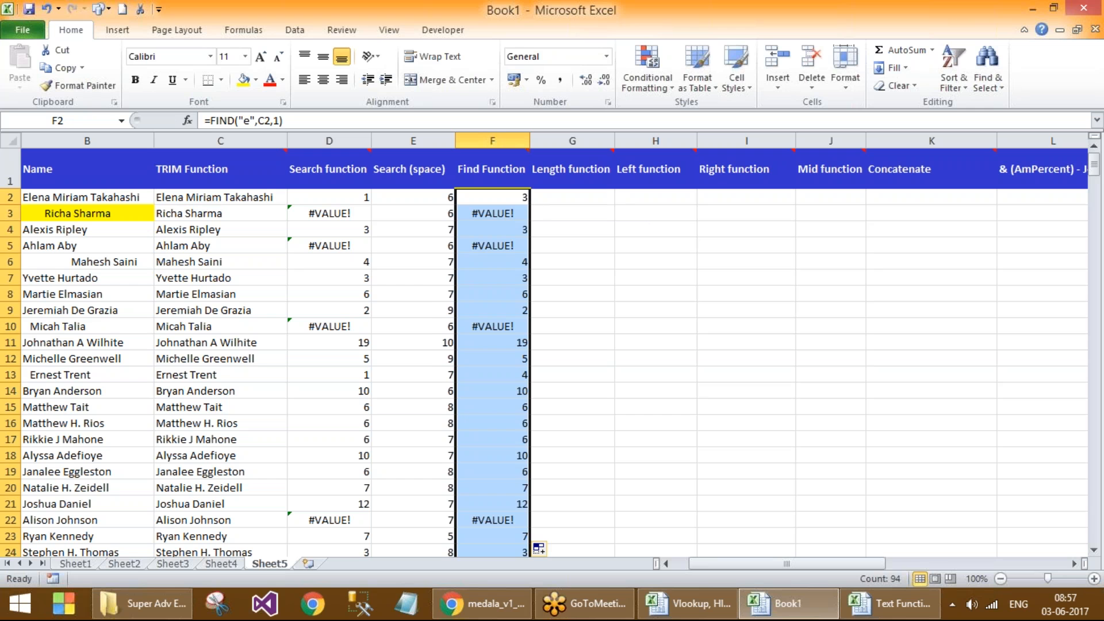
left_click(504, 213)
Step: Change the letter searched for in D2's SEARCH formula to lowercase "e" and compare it with the FIND formula in F2
left_click(344, 198)
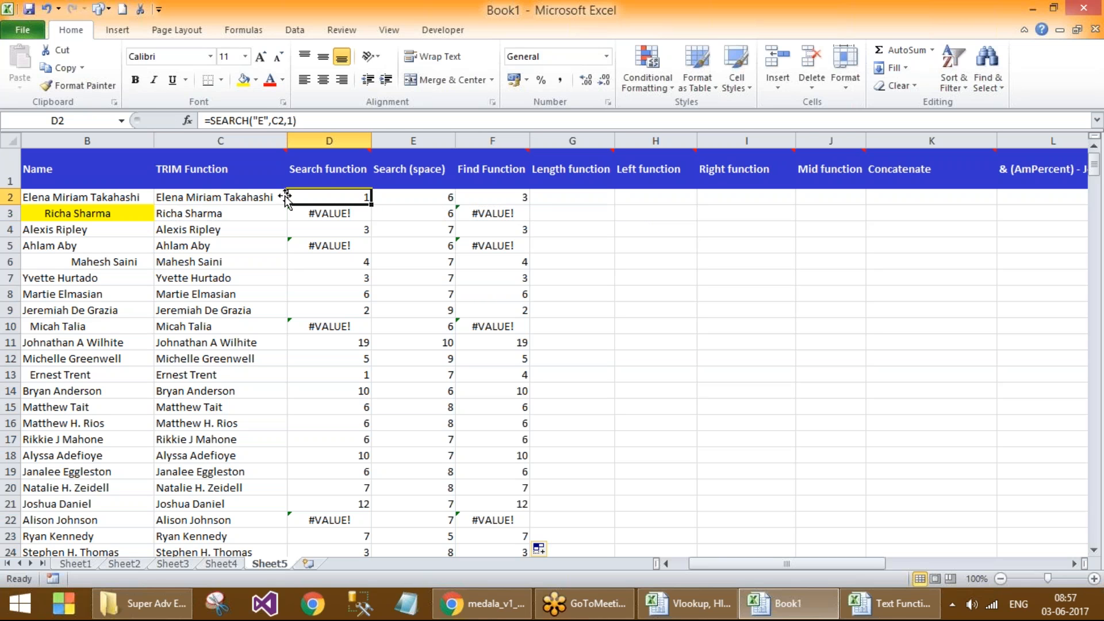
left_click(260, 119)
double_click(260, 119)
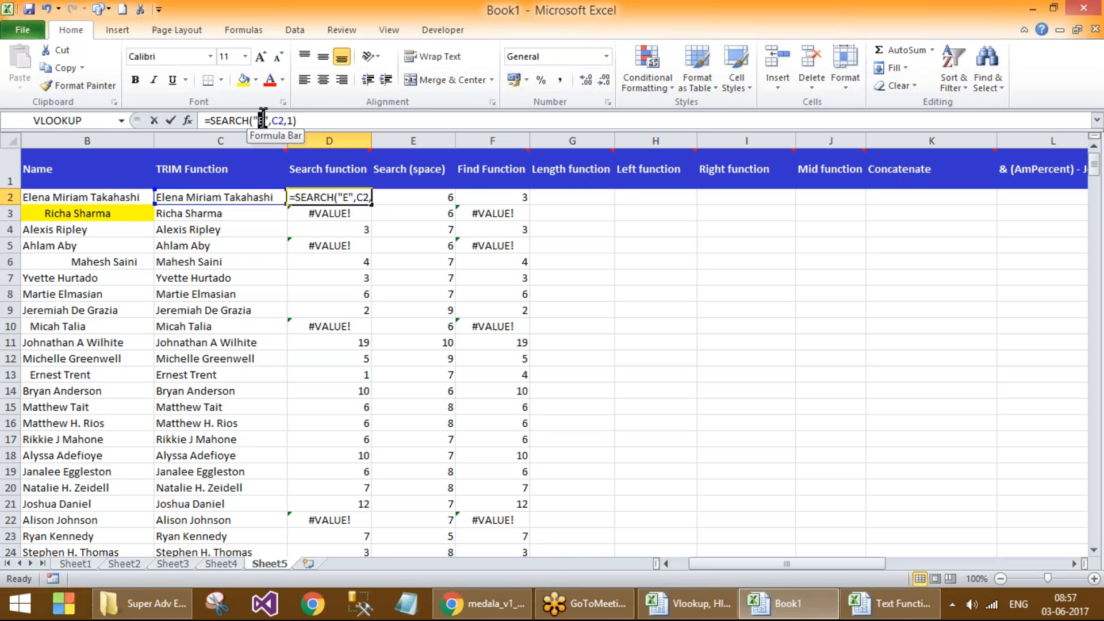
type("e")
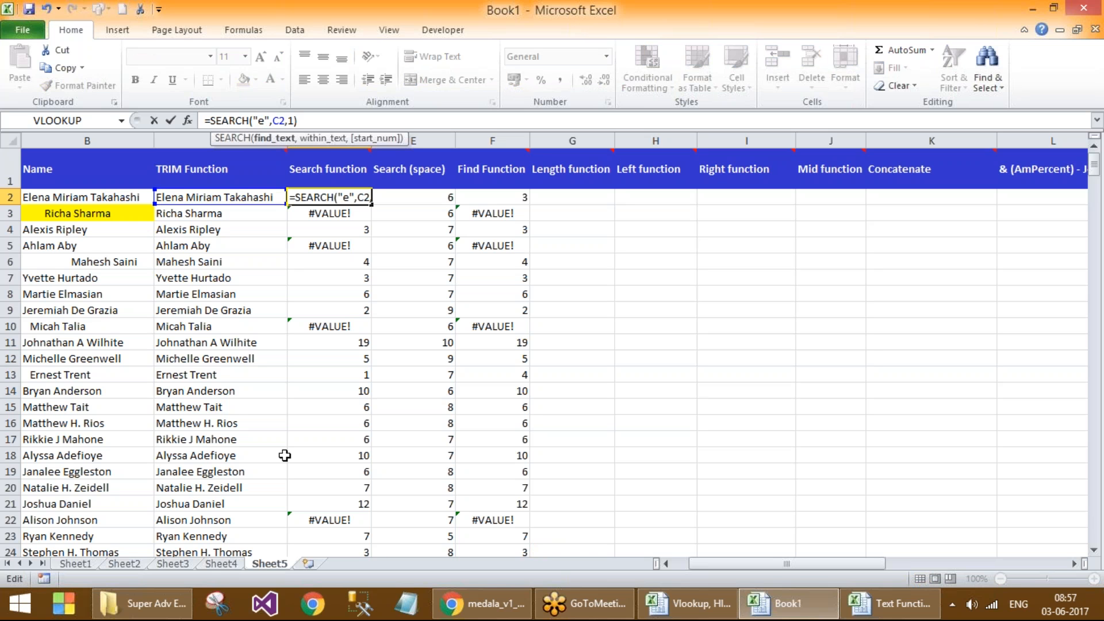
key("Return")
key("Up")
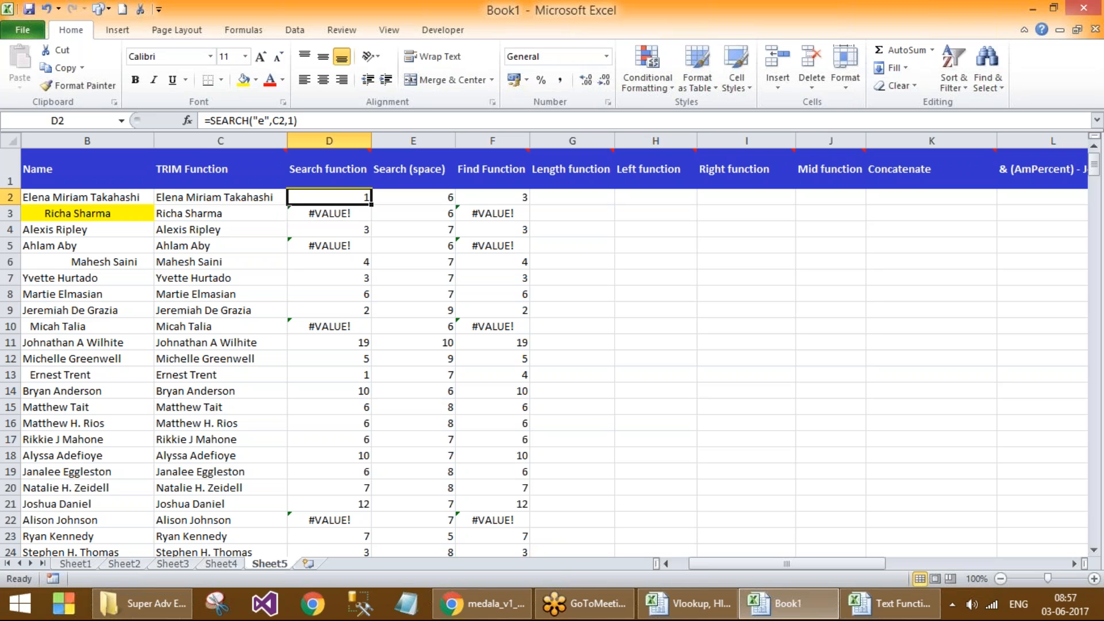
key("Right")
key("Right")
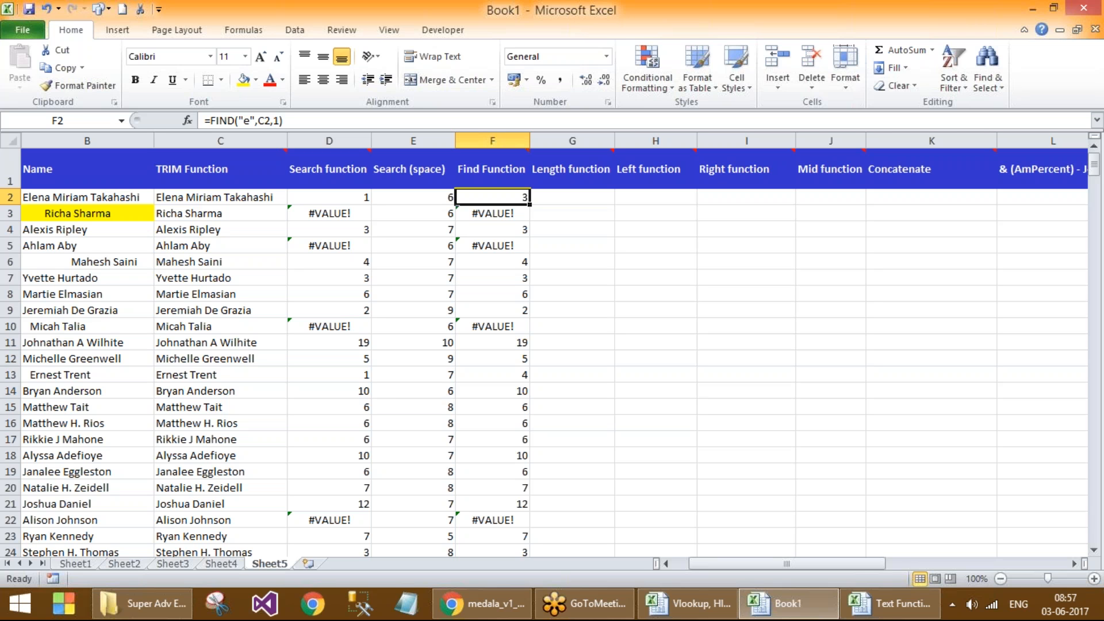
Step: Enter the formula =LEN(C2) in G2 to count the characters of the trimmed name
left_click(572, 197)
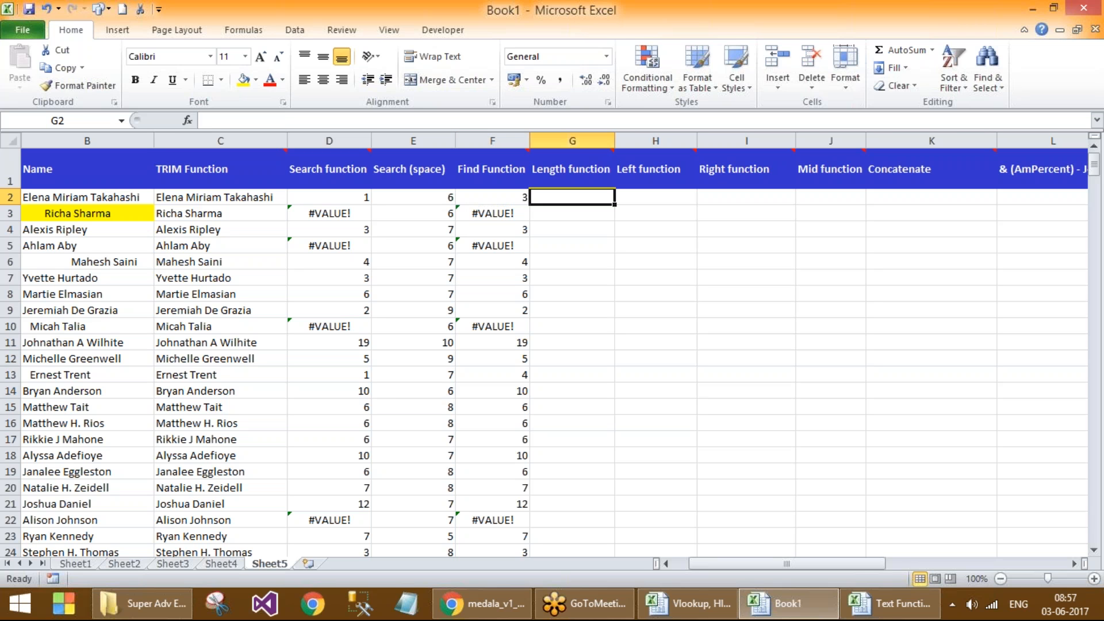
type("=len")
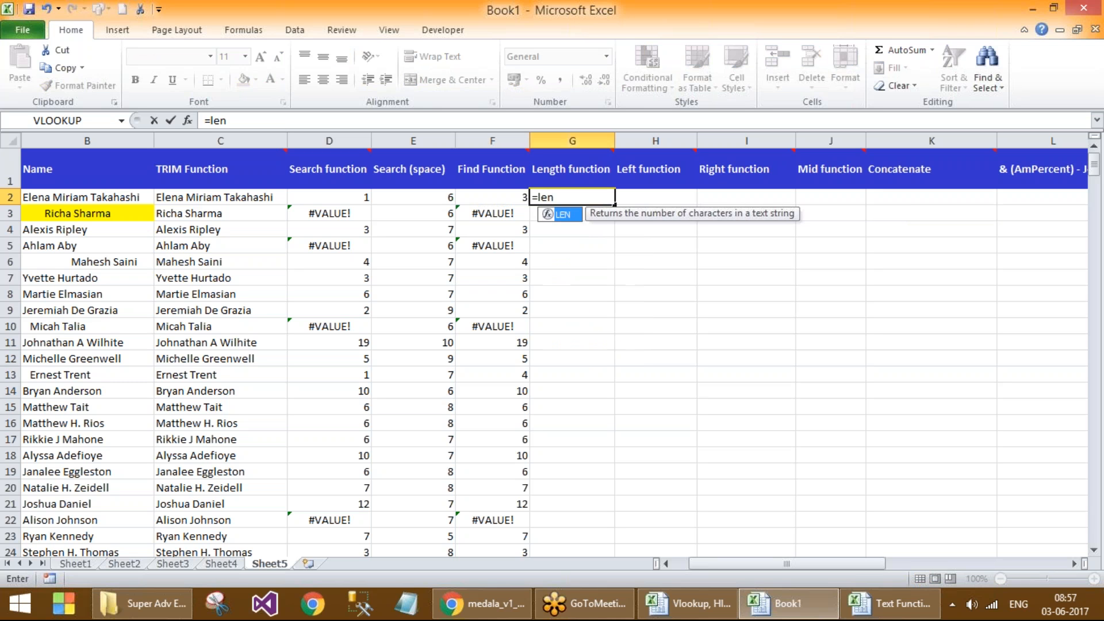
type("(")
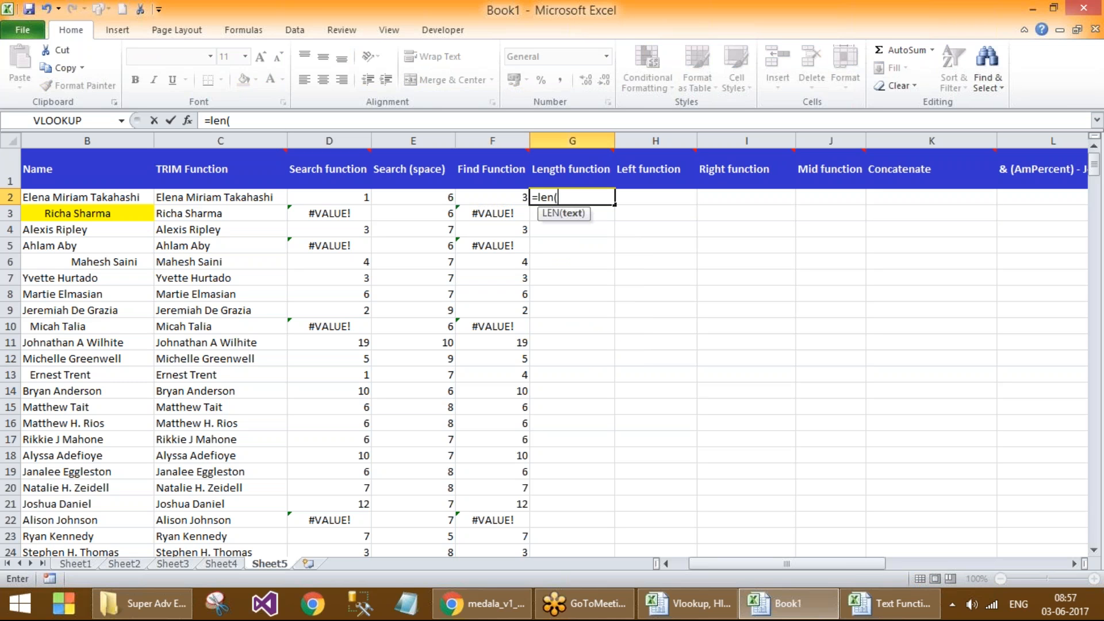
key("Left")
key("Left")
key("Left")
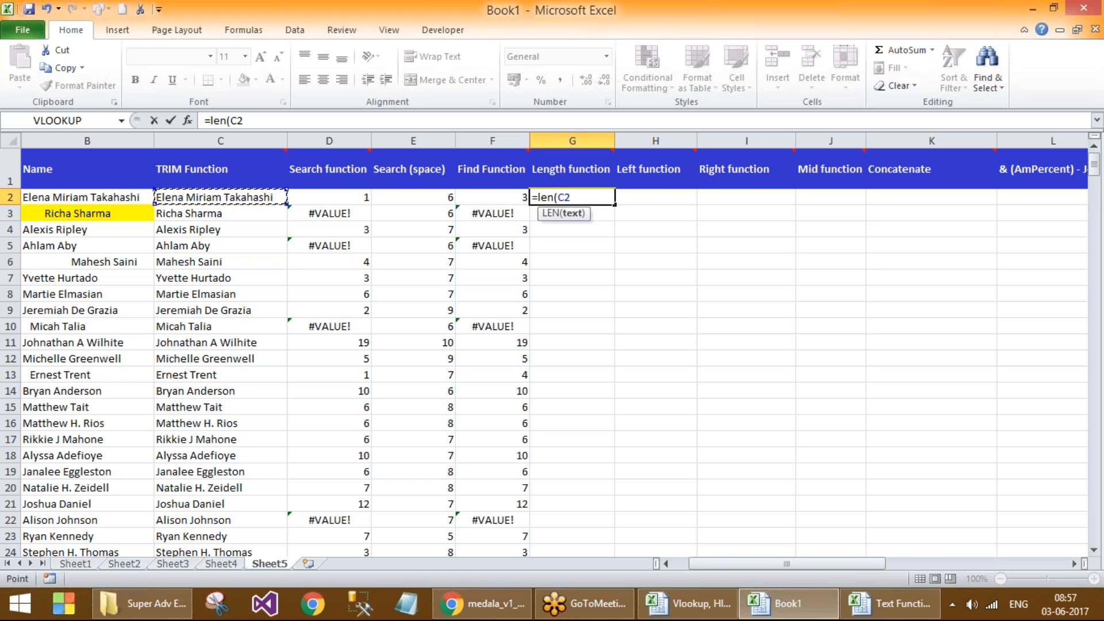
type(")")
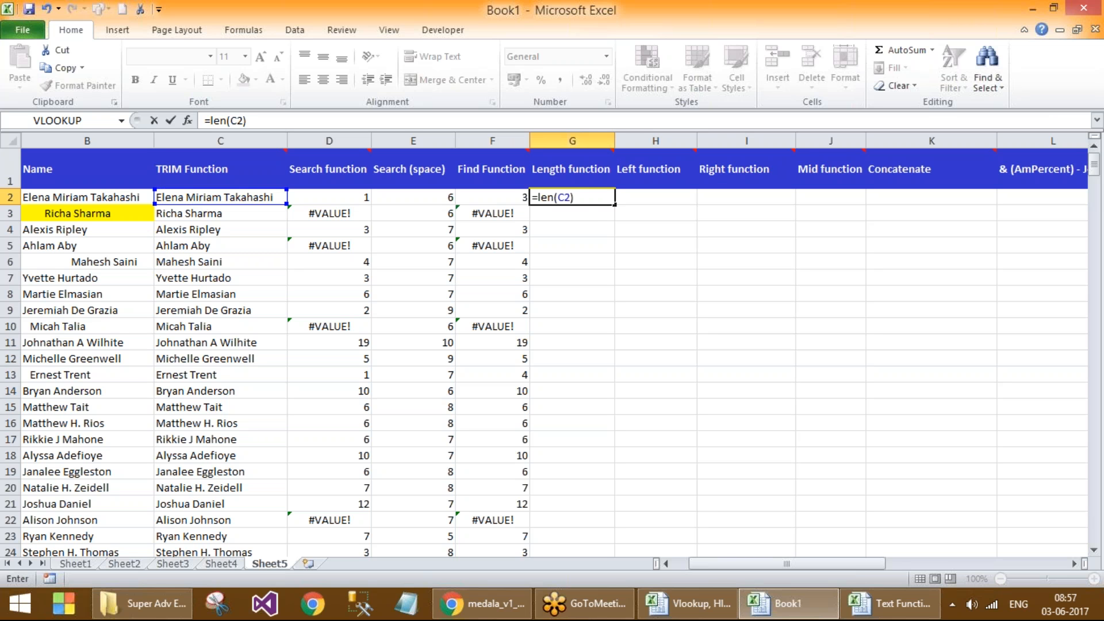
key("Return")
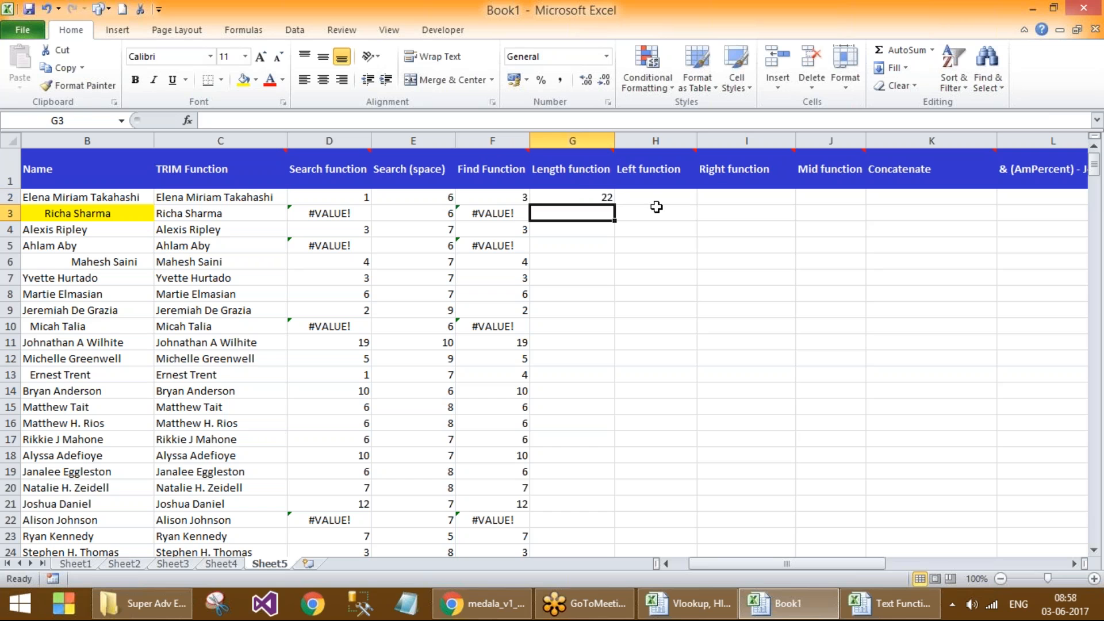
Step: Fill the LEN formula from G2 down the Length function column for all names and select G3
left_click(610, 199)
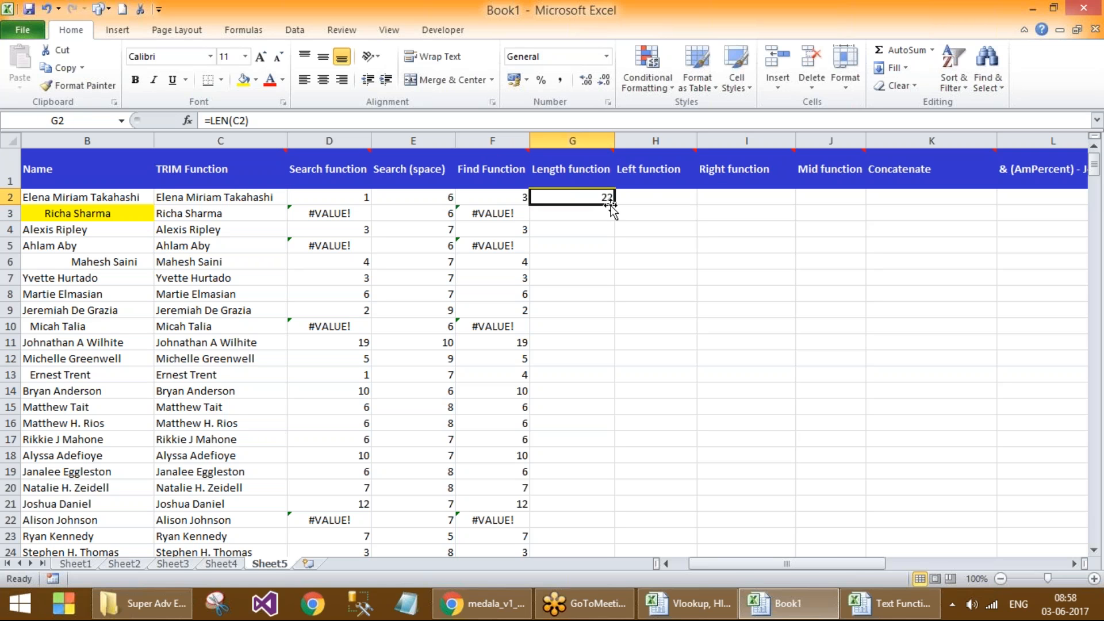
double_click(612, 204)
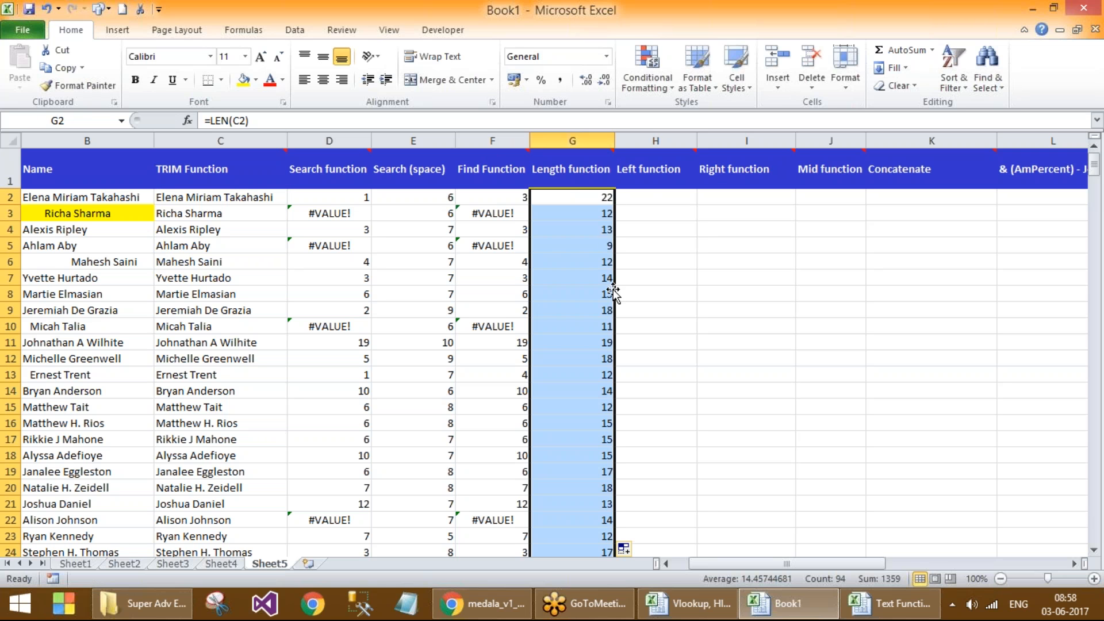
left_click(598, 212)
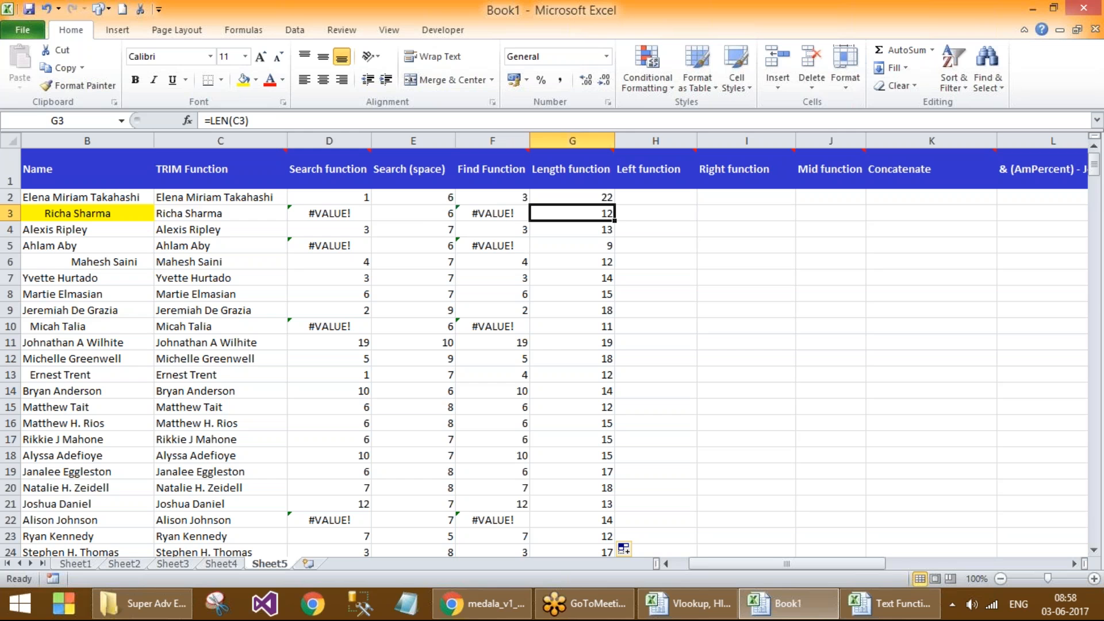
Step: Compare the length in G3 with the original name in B3 and the trimmed name in C3
key("Left")
key("Left")
key("Left")
key("Left")
key("Left")
key("Right")
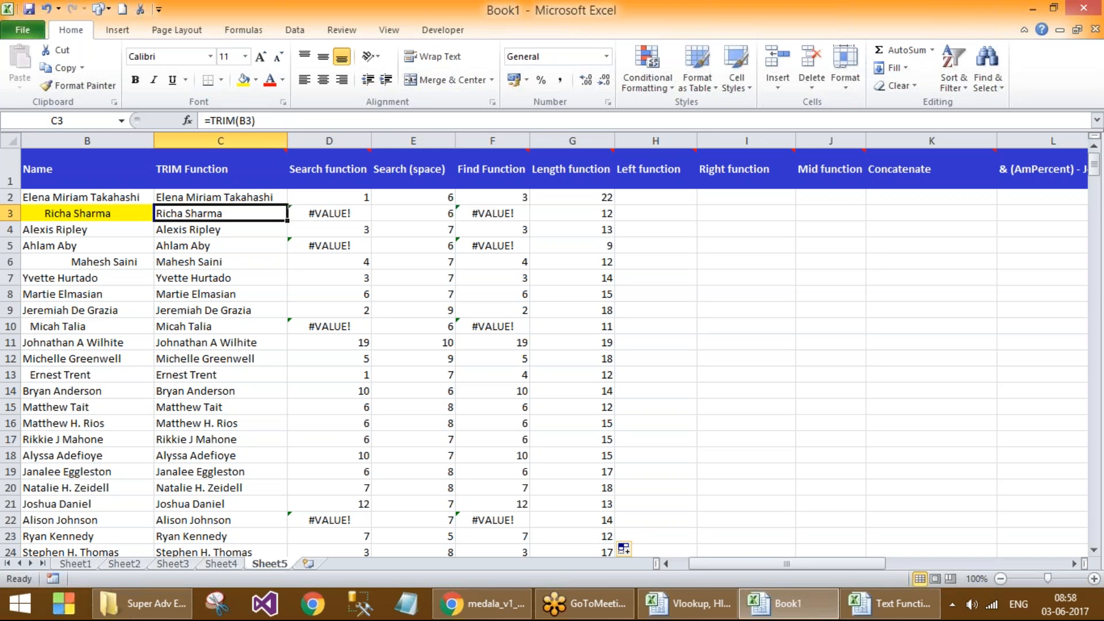
key("Left")
key("Right")
key("Right")
key("Right")
key("Right")
key("Right")
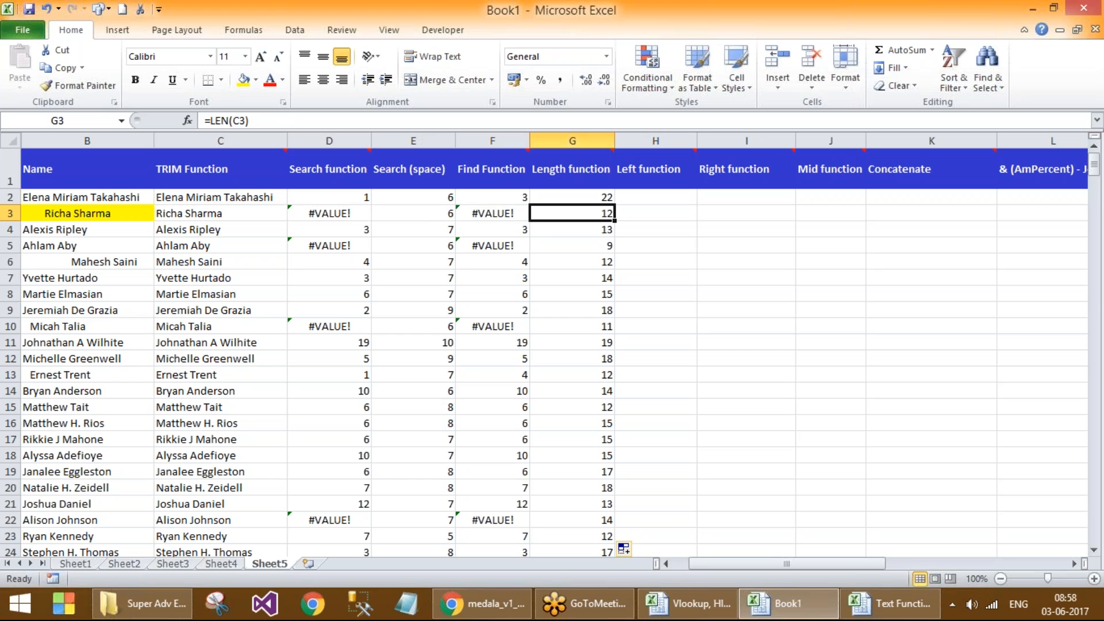
Step: Enter the formula =LEFT(C2,4) in H2 and fill it down the Left function column for all names
key("Right")
key("Up")
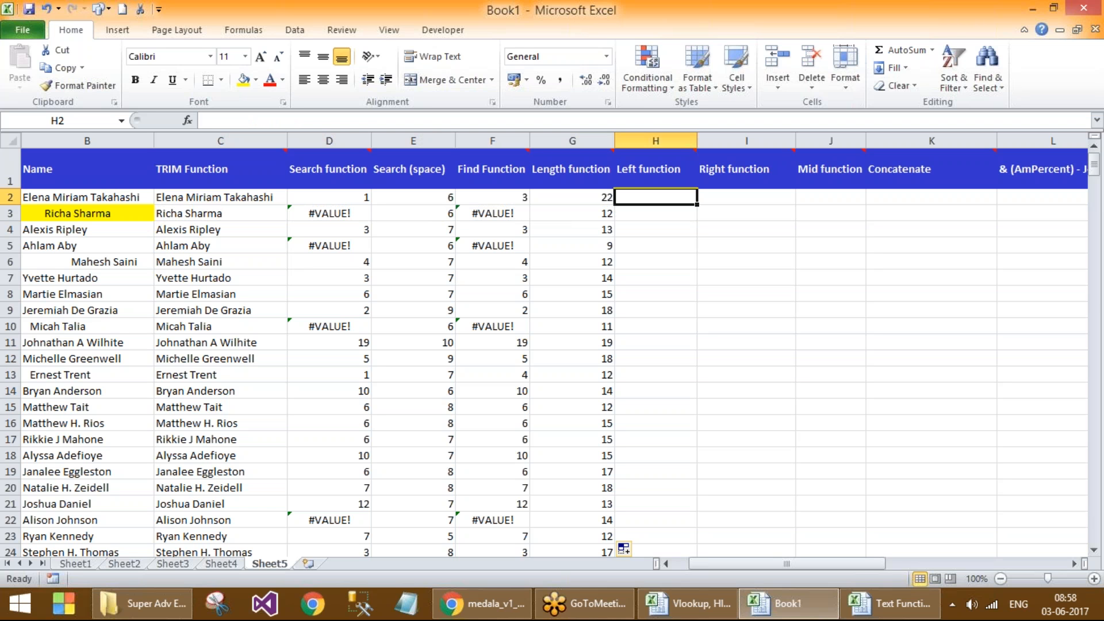
type("=")
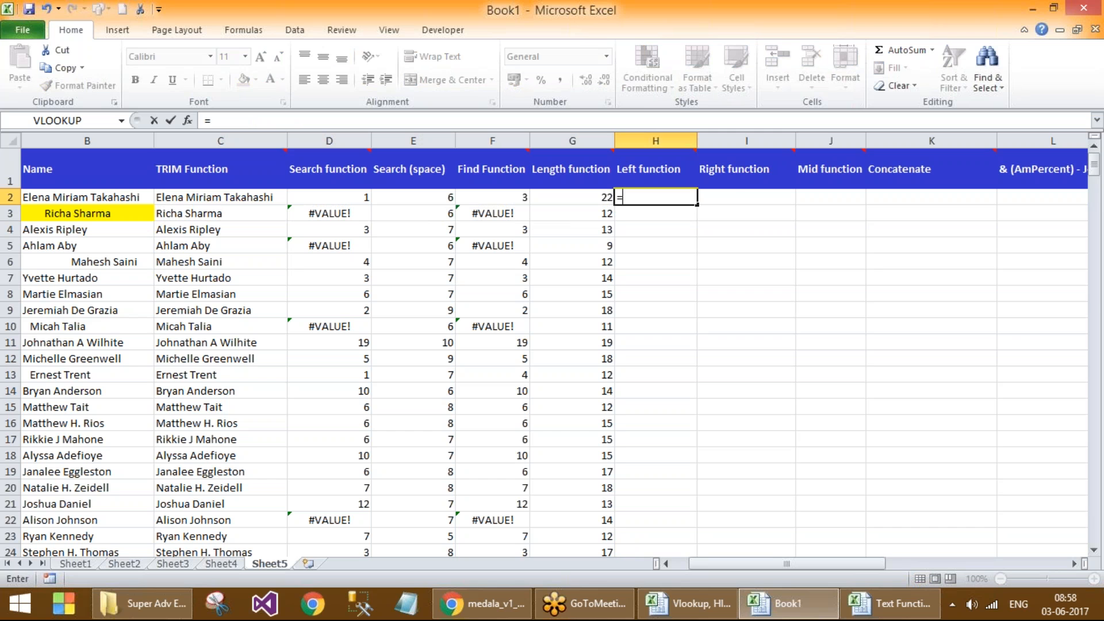
type("left(")
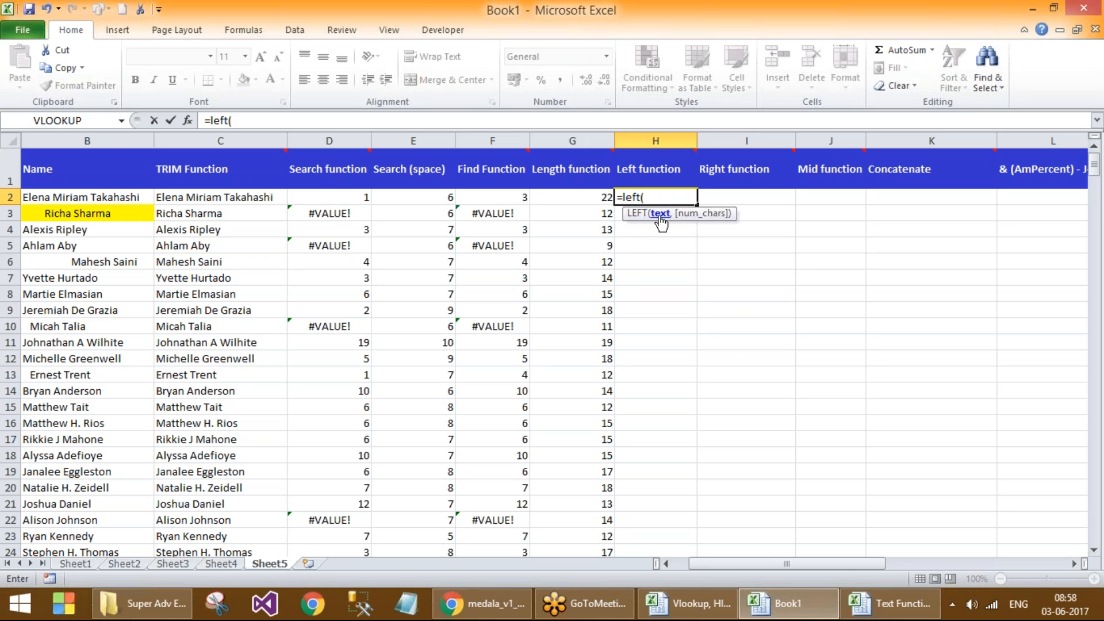
left_click_drag(625, 224, 630, 249)
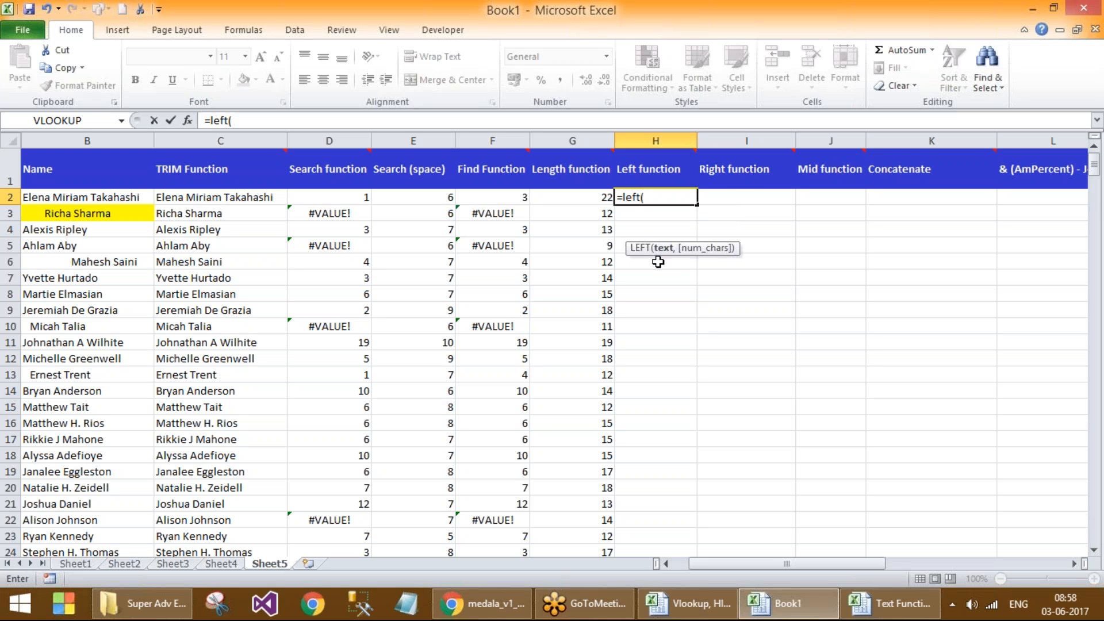
left_click(184, 198)
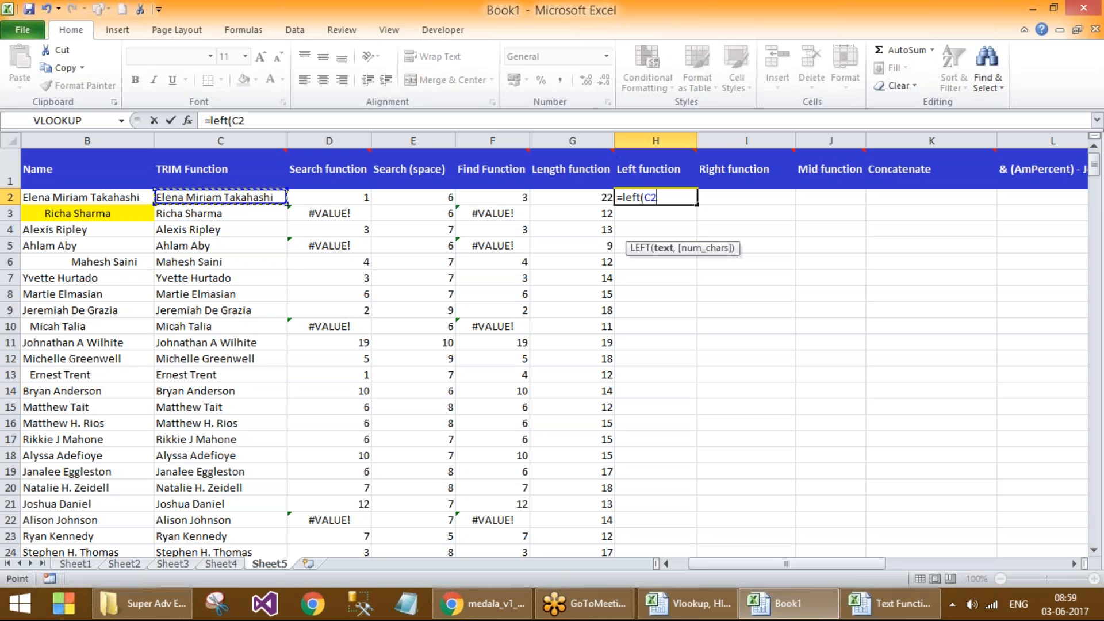
type(",")
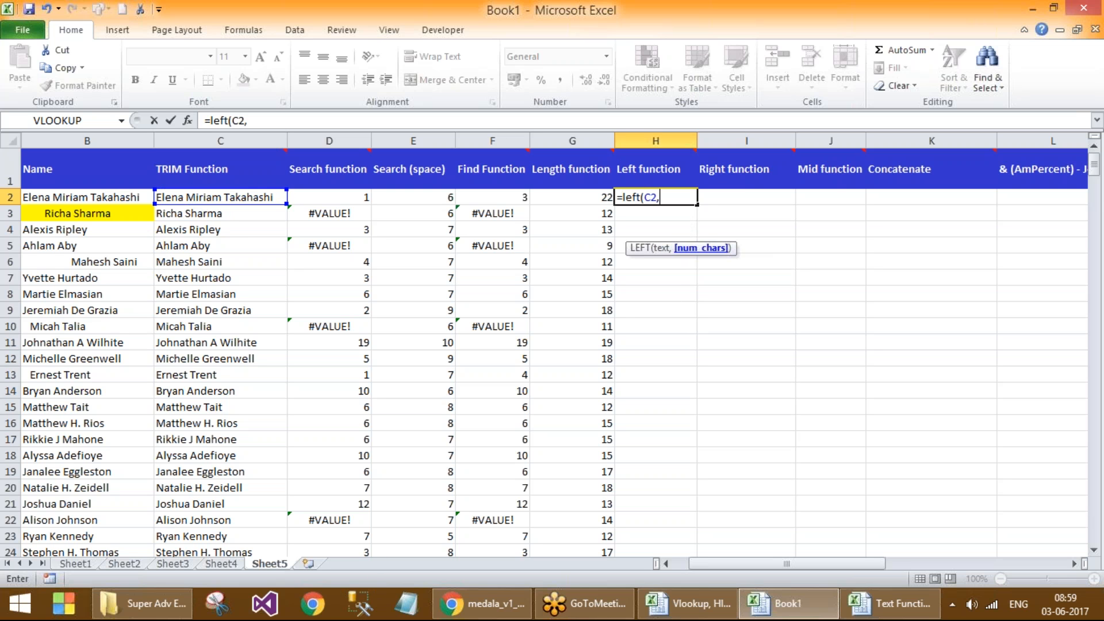
type("4)")
key("Return")
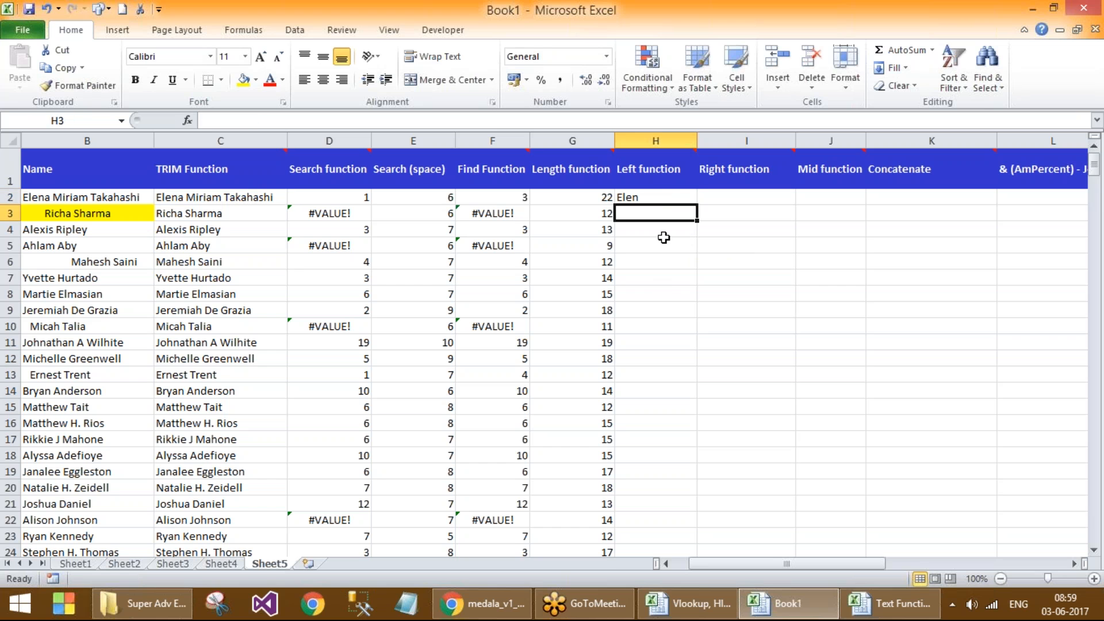
left_click(660, 198)
double_click(696, 204)
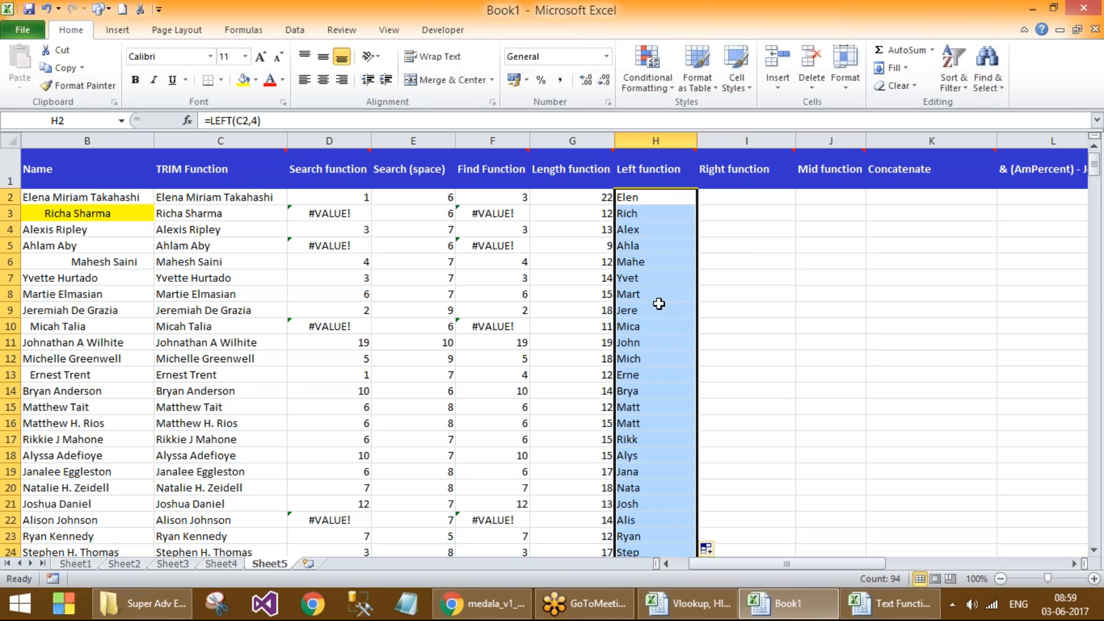
Step: Examine the four-character LEFT results in column H, then the TRIM formula in C3 and the space-search formula in E3
left_click(658, 290)
left_click(645, 231)
left_click(645, 309)
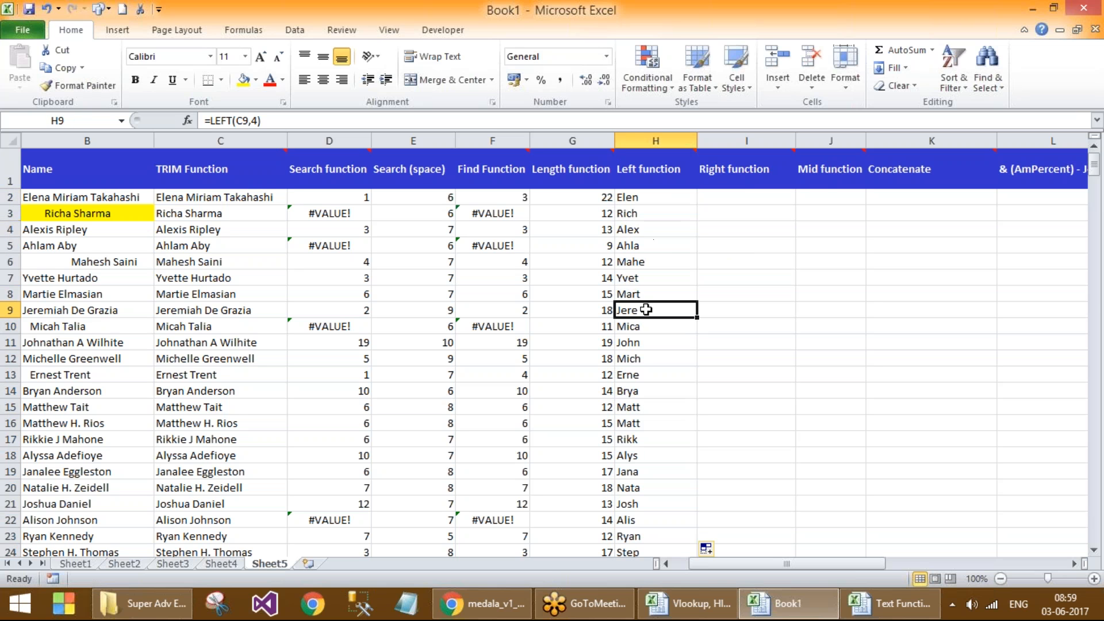
left_click(648, 441)
left_click(649, 388)
left_click(651, 357)
left_click(651, 326)
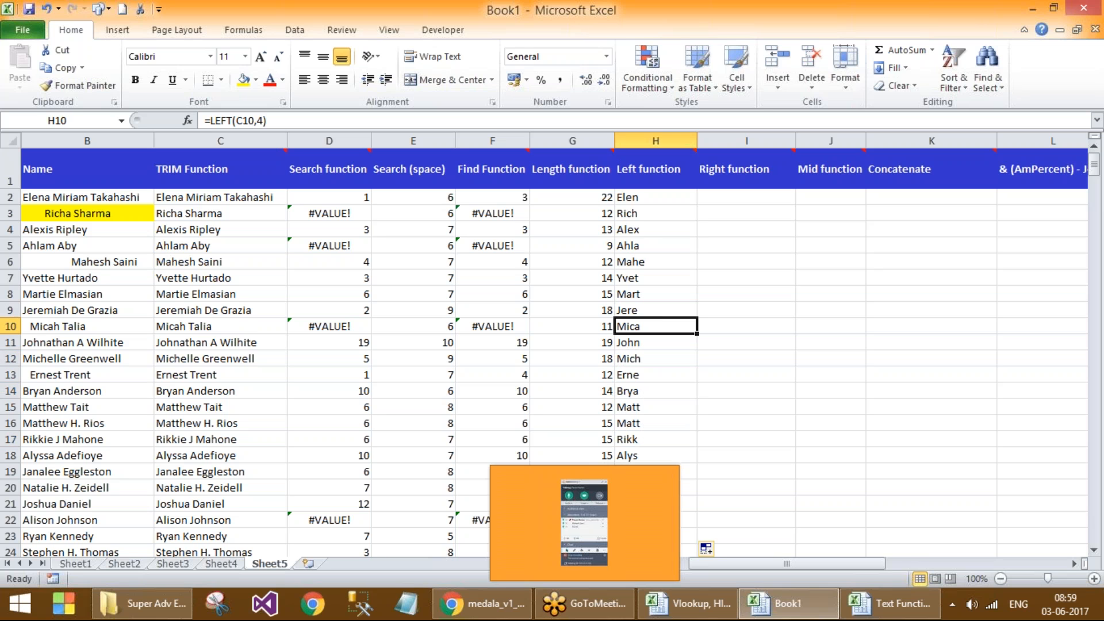
left_click(647, 229)
left_click(667, 197)
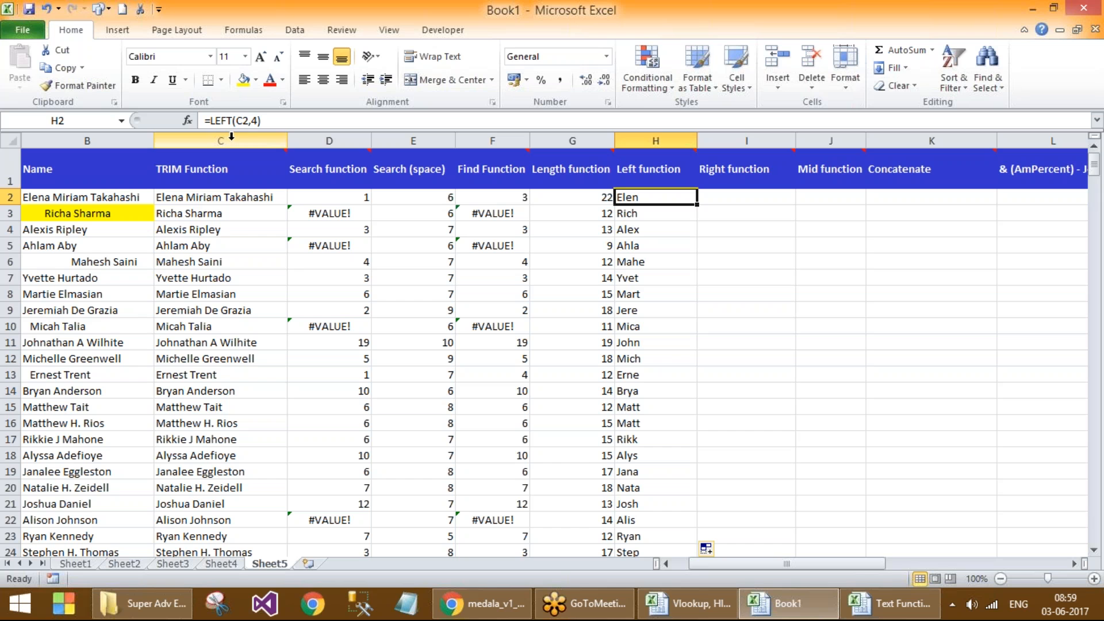
left_click(189, 213)
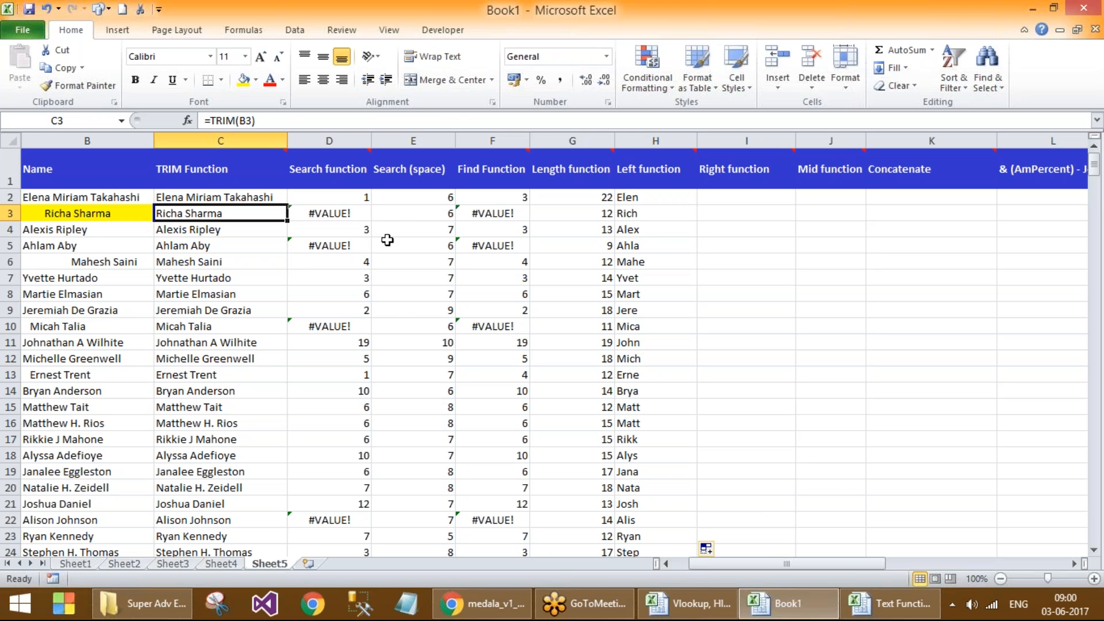
left_click(396, 214)
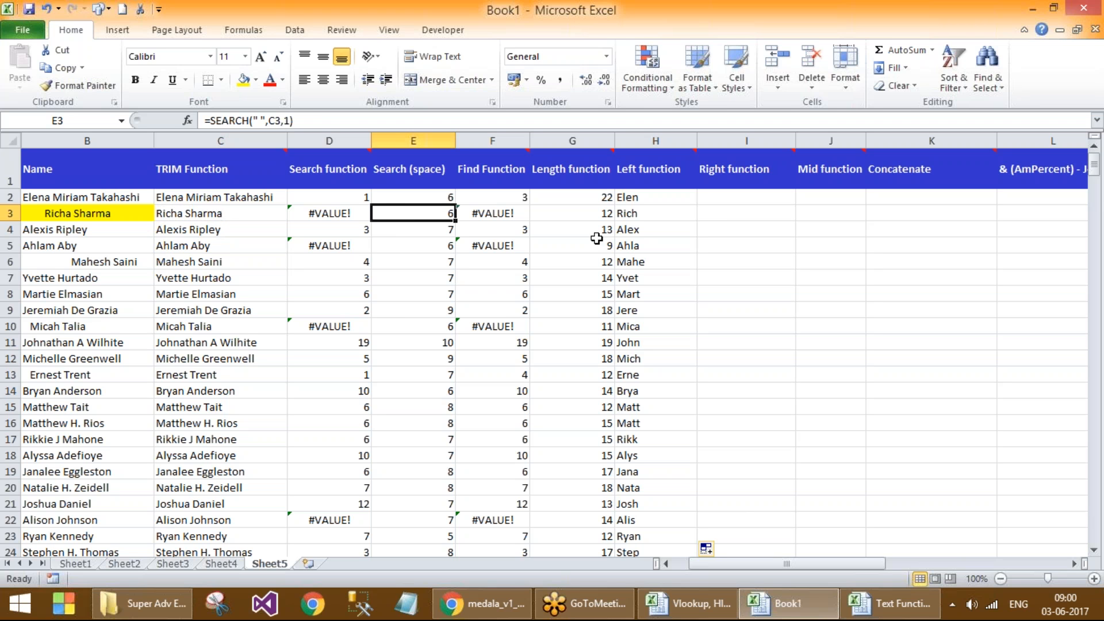
left_click(714, 217)
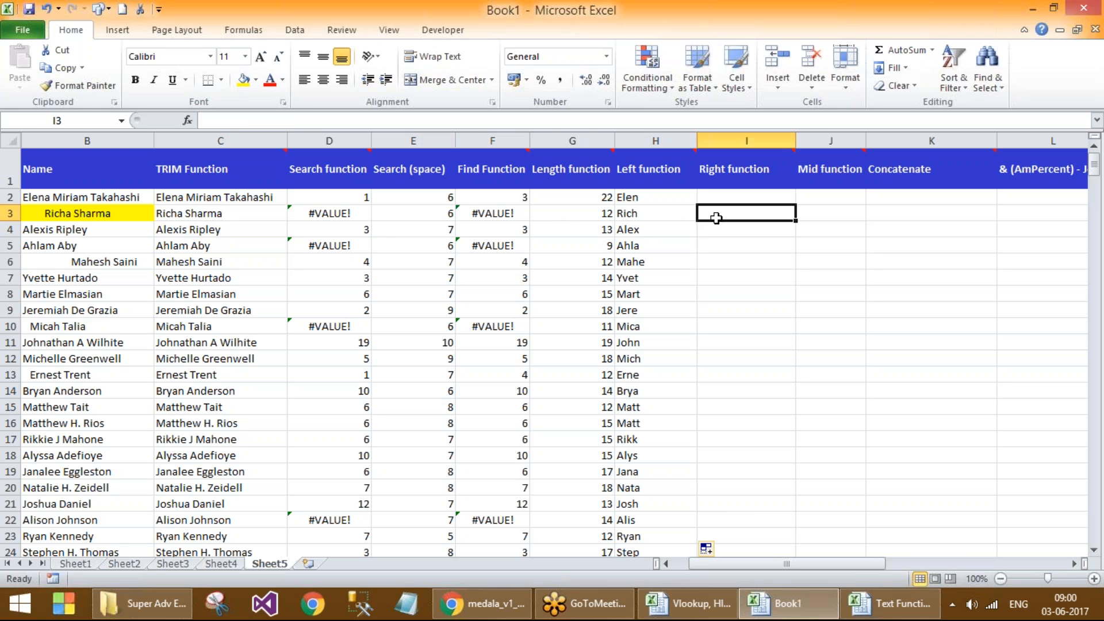
Step: Replace the formula in H3 with =LEFT(C3,E3) so the space position sets the number of characters
left_click(644, 216)
type("=")
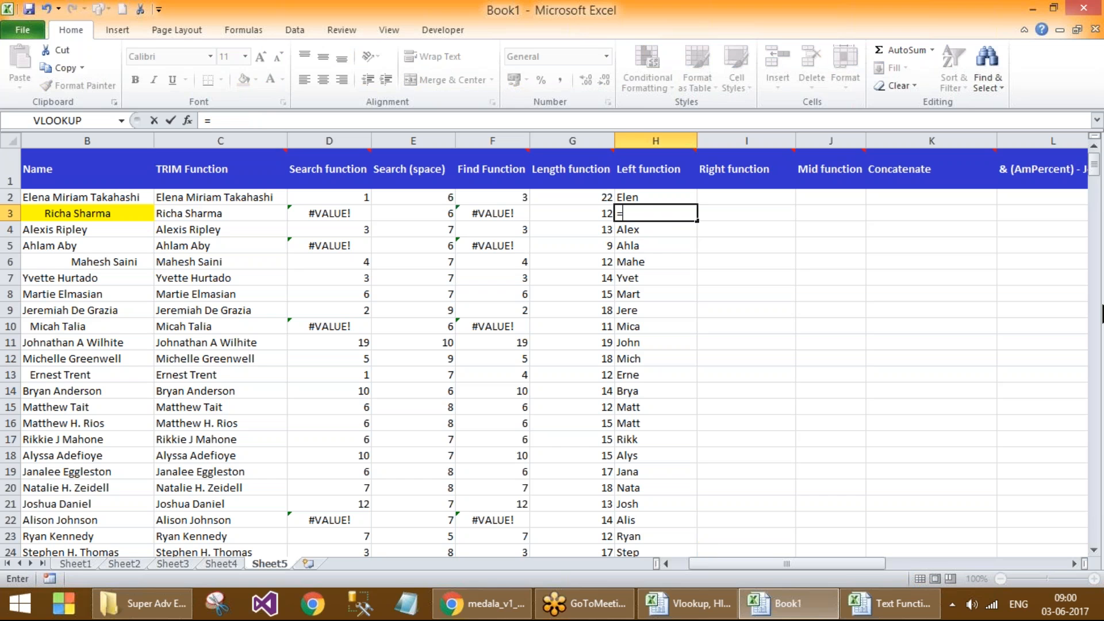
type("left(")
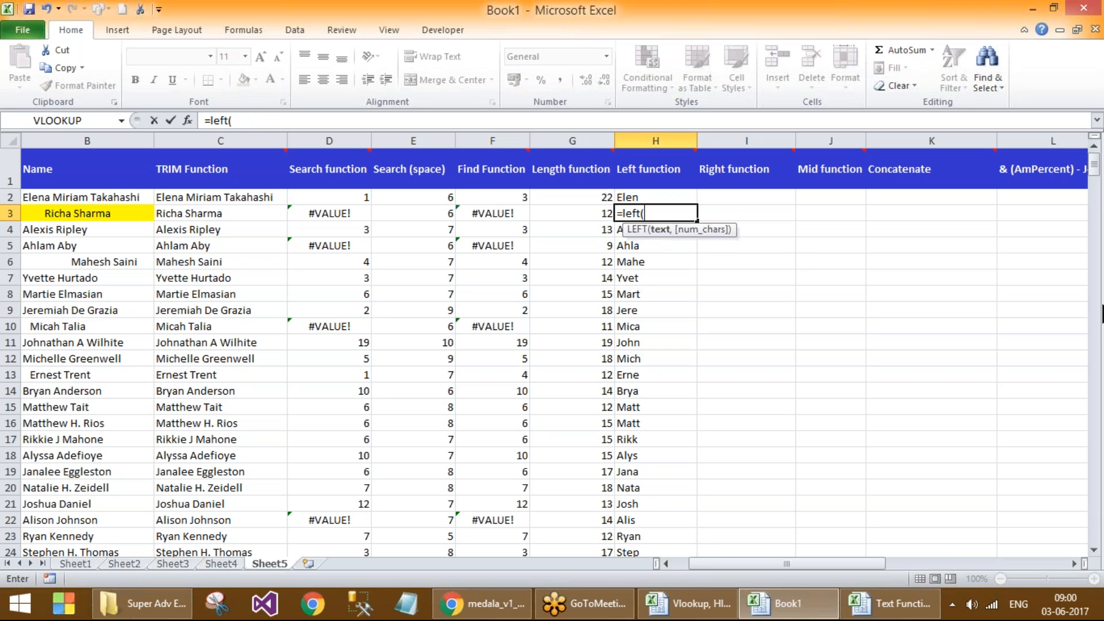
left_click(225, 208)
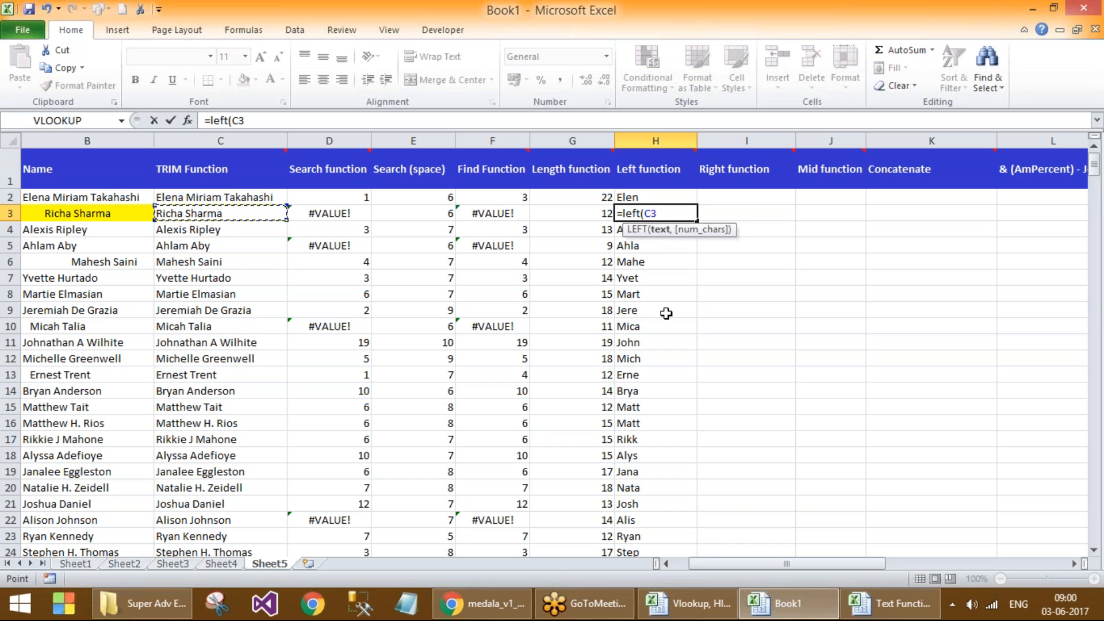
type(",")
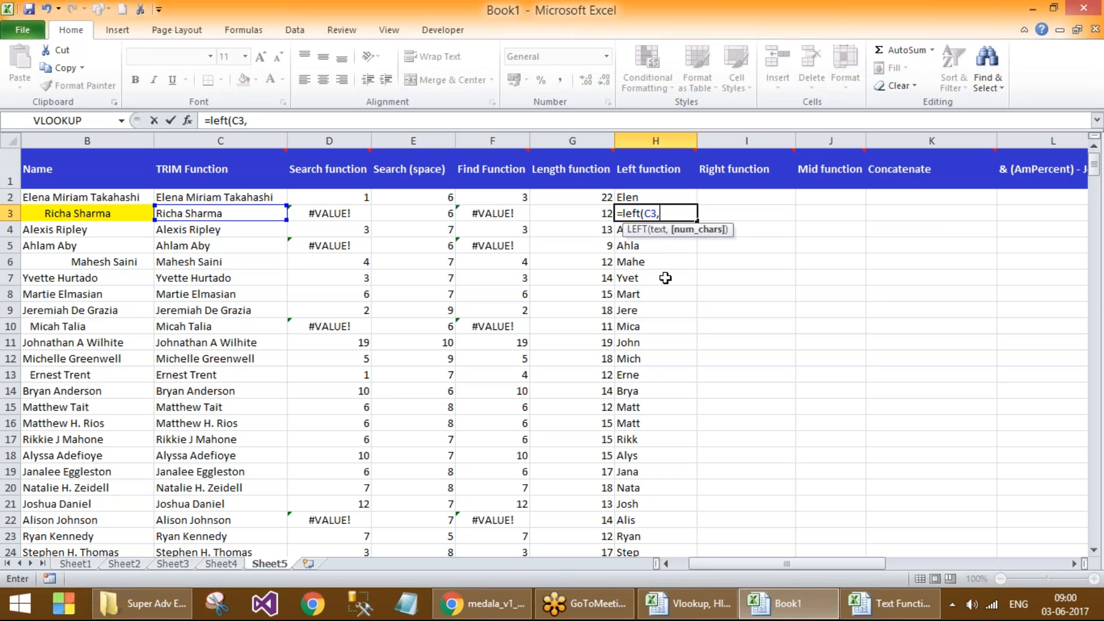
left_click(434, 214)
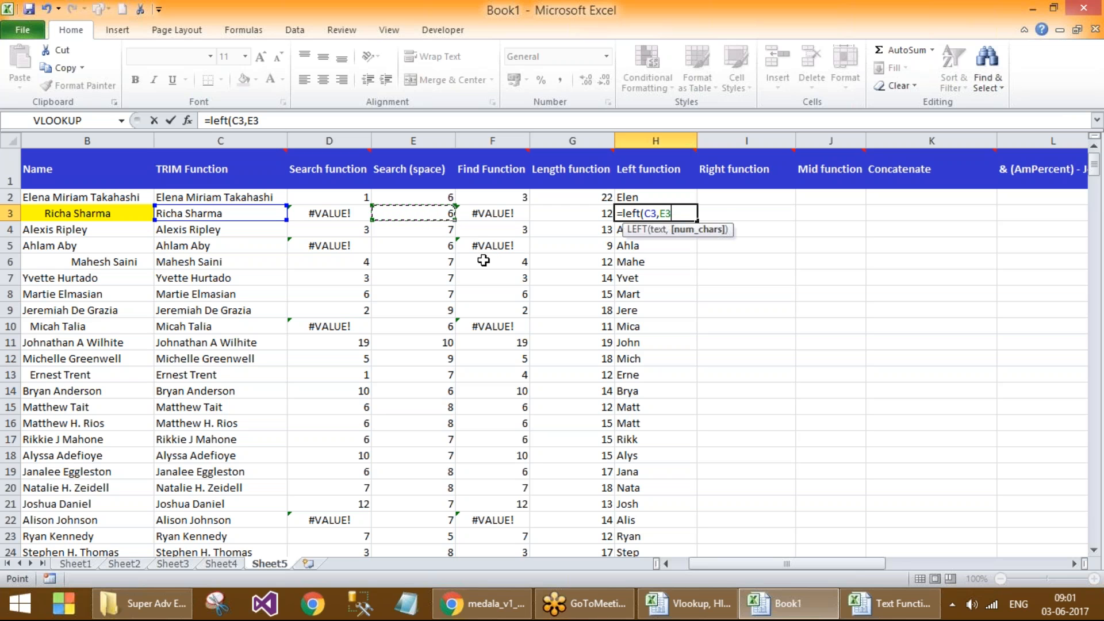
type(")")
key("Return")
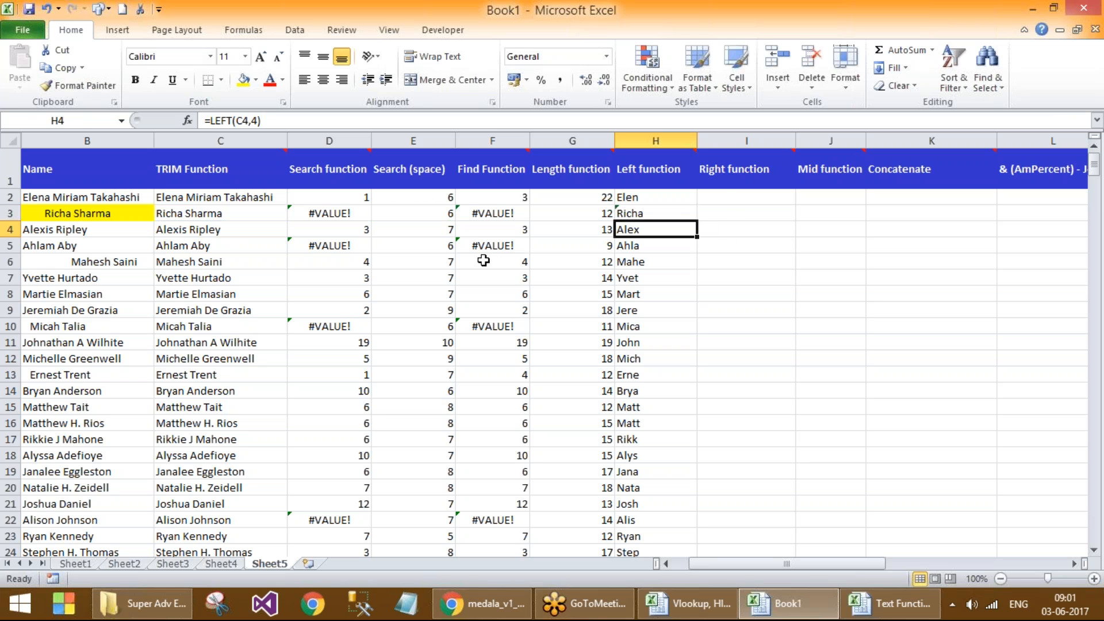
Step: Copy the LEFT formula from H3 and paste it into H2 and F6
key("Up")
key("ctrl+c")
key("Up")
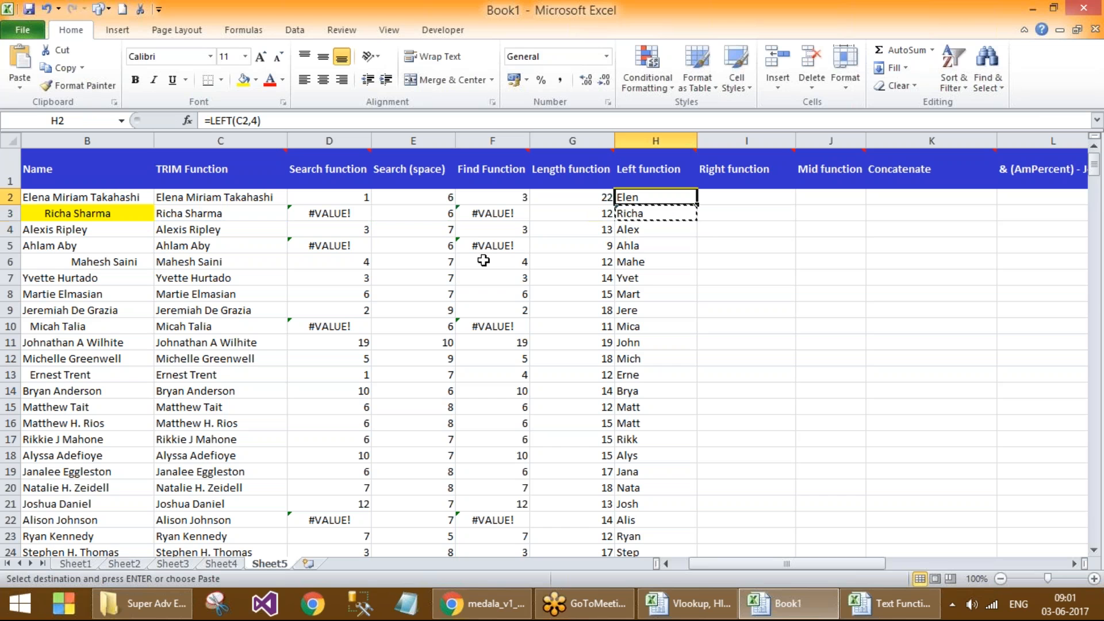
key("ctrl+v")
left_click(482, 261)
key("ctrl+v")
key("Down")
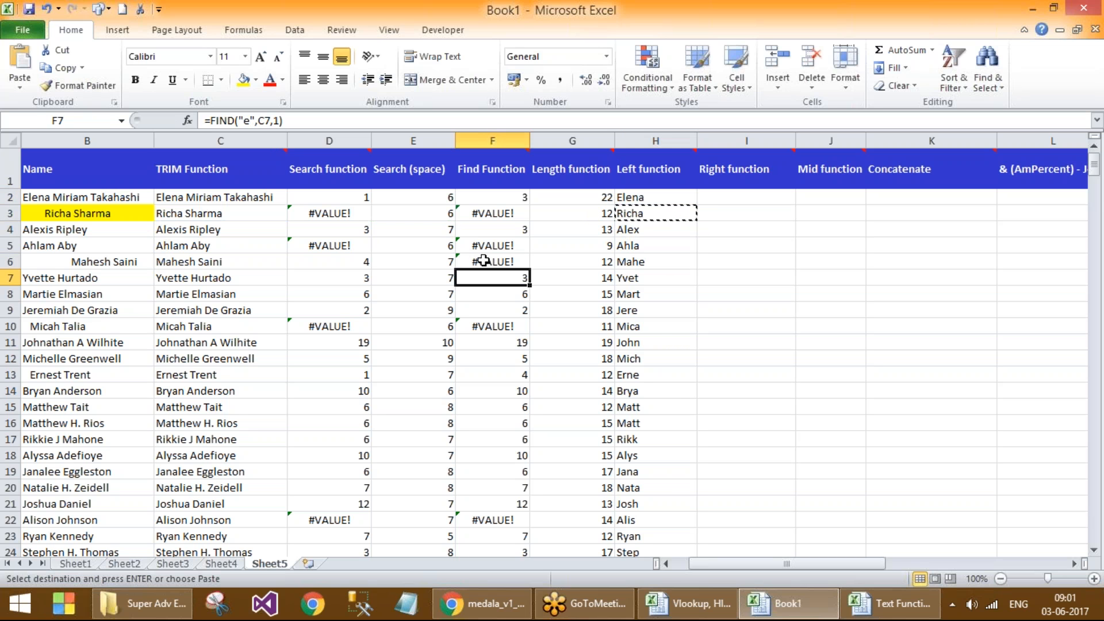
Step: Fill the H3 formula down the rest of the Left function column and select H6
left_click(690, 213)
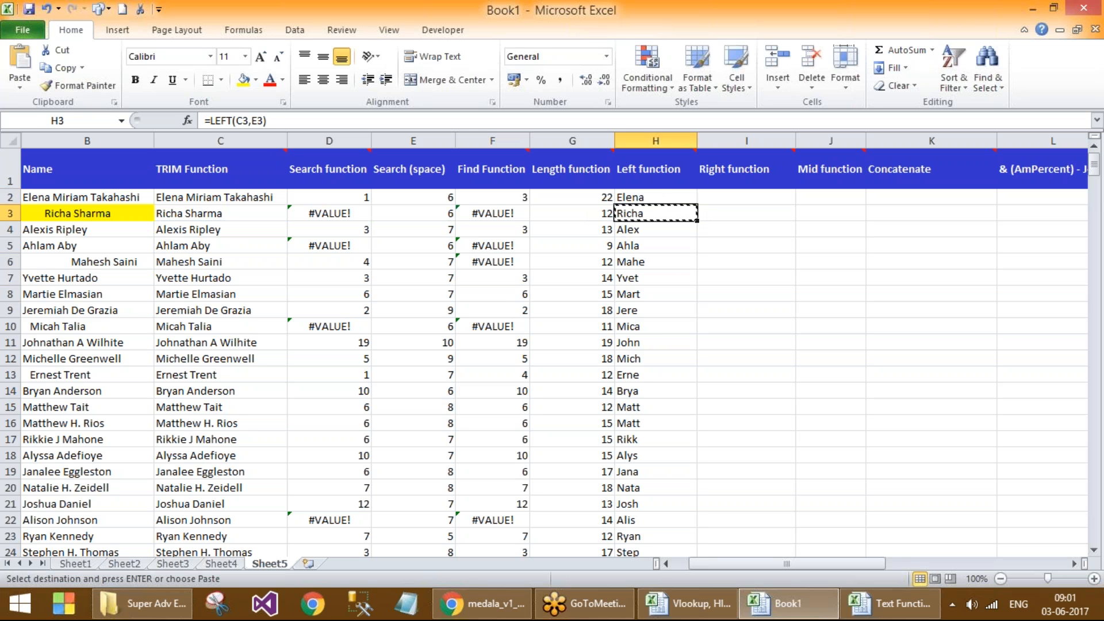
double_click(704, 216)
left_click(645, 255)
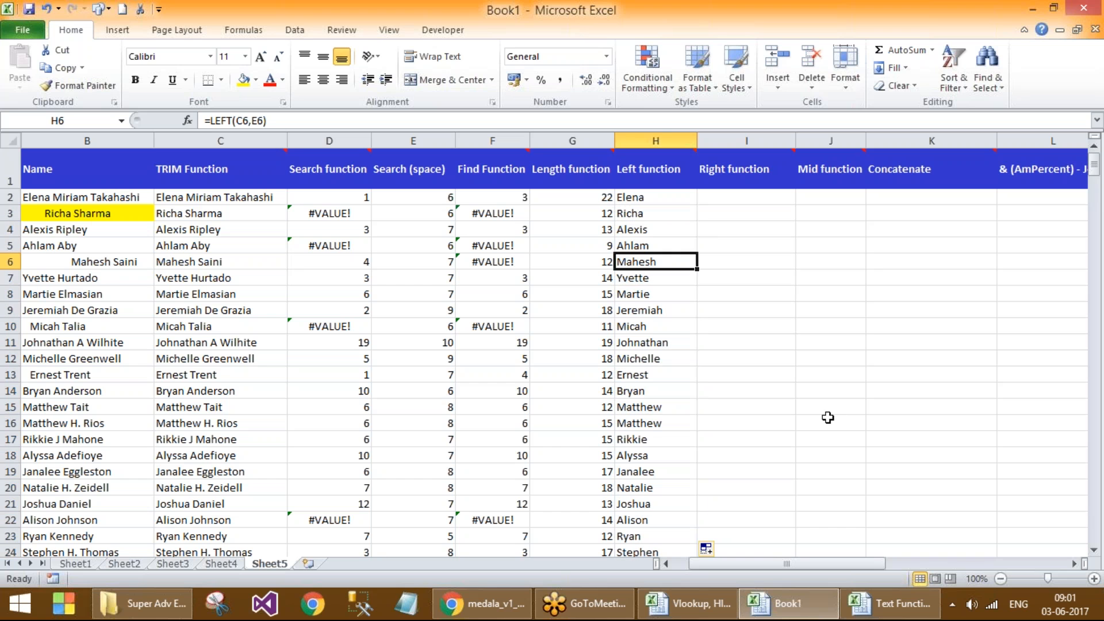
Step: Evaluate the formula in H3 in place to check for a trailing space, and cancel the edit
key("Down")
key("Up")
key("Up")
key("Up")
key("Up")
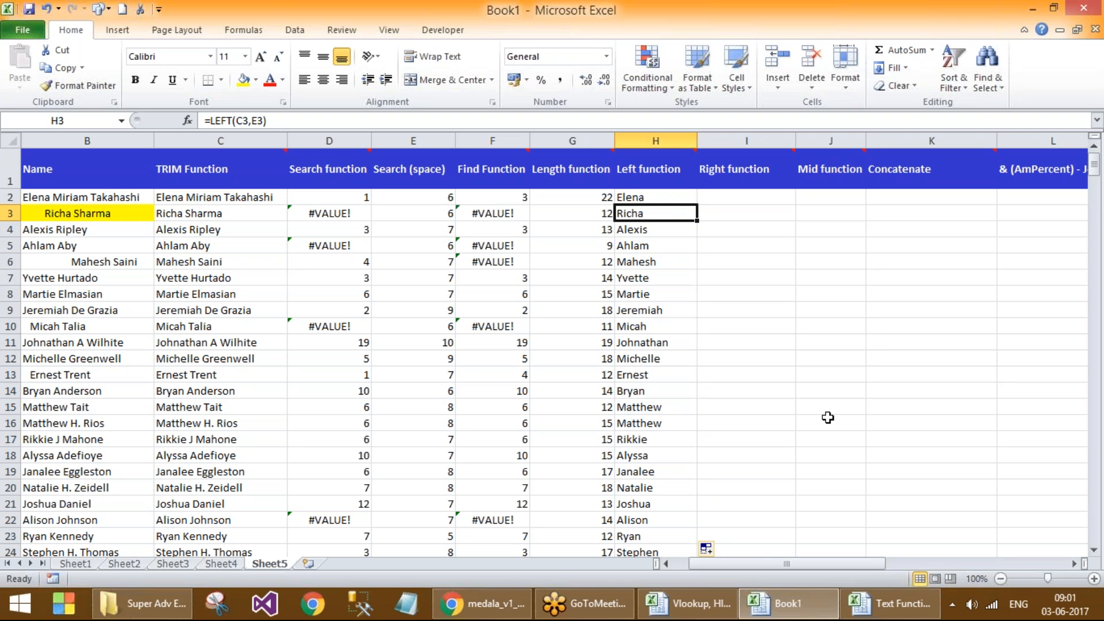
key("F2")
key("F9")
key("Right")
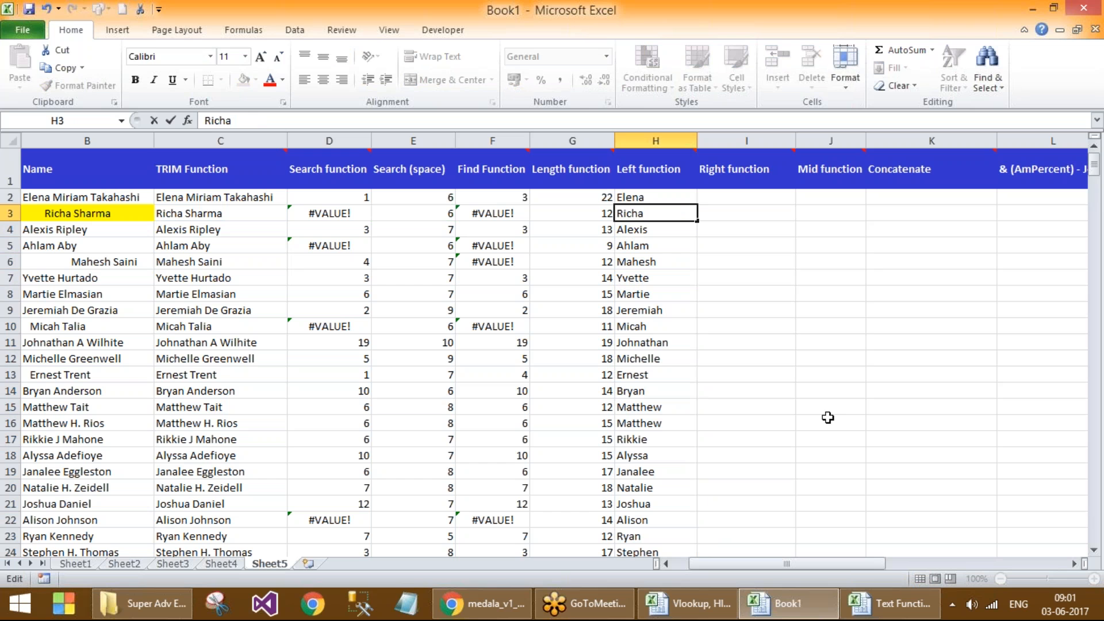
key("Escape")
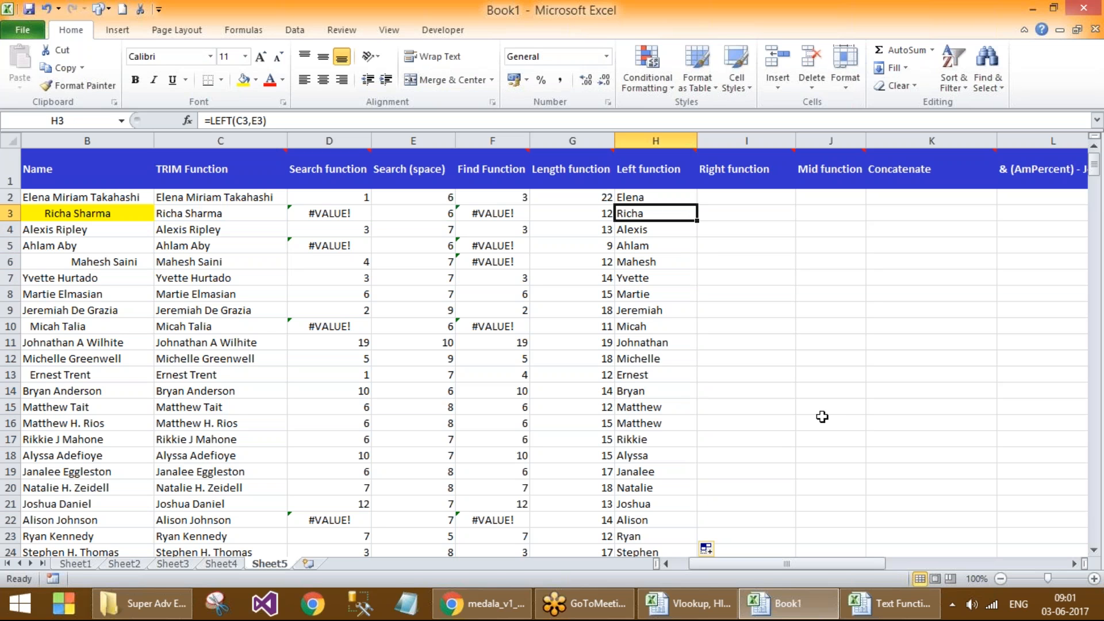
Step: Change the formula in H3 to =LEFT(C3,E3-1) to exclude the trailing space
double_click(666, 212)
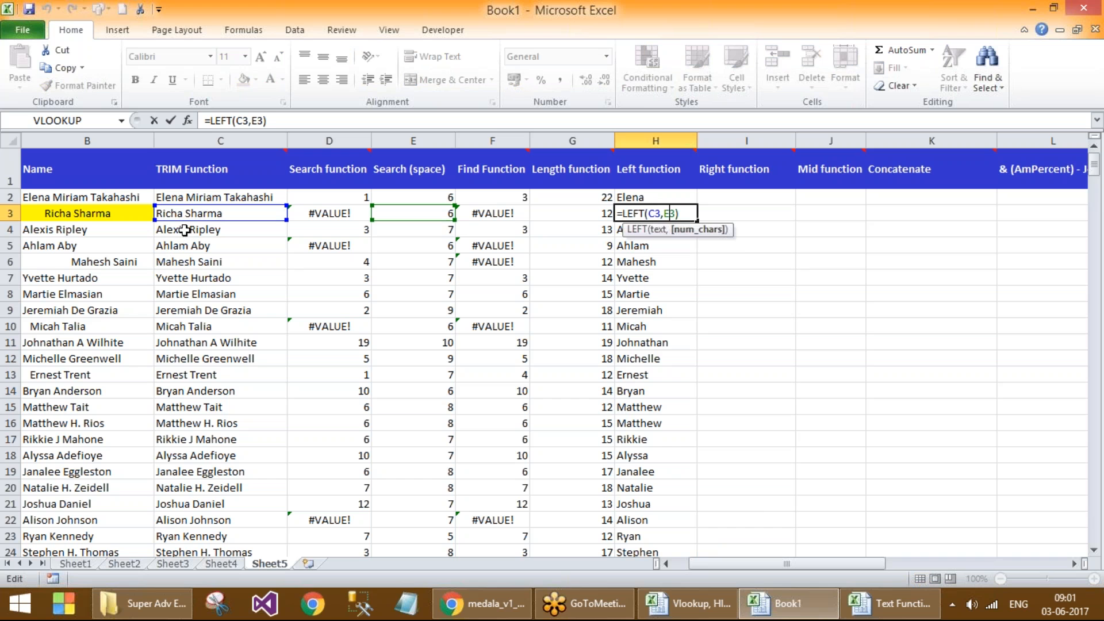
left_click(264, 120)
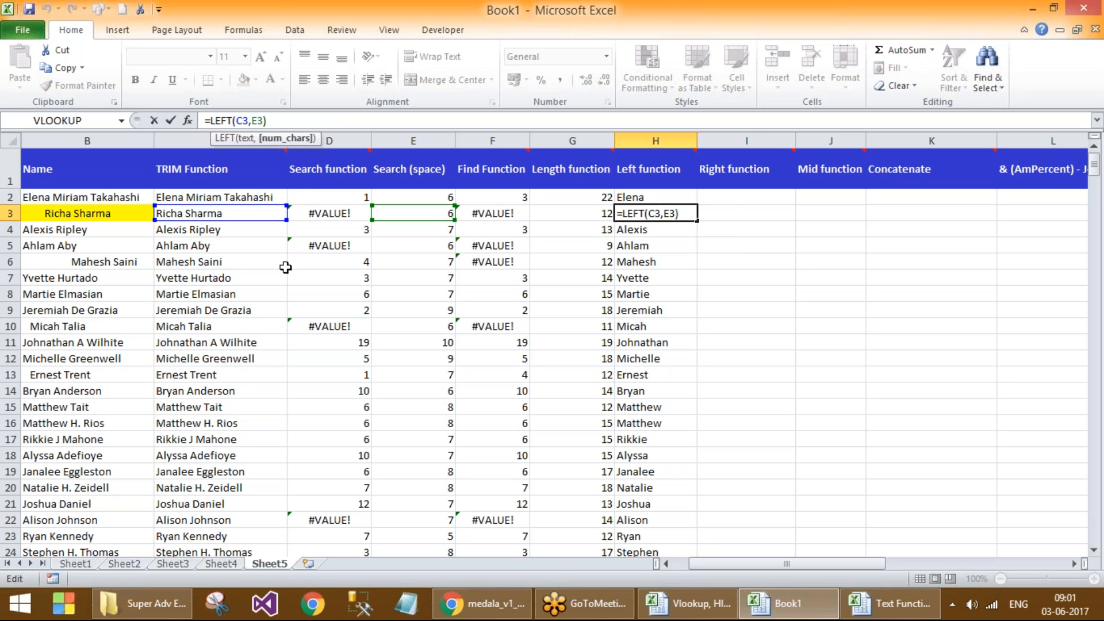
type("-1")
key("Return")
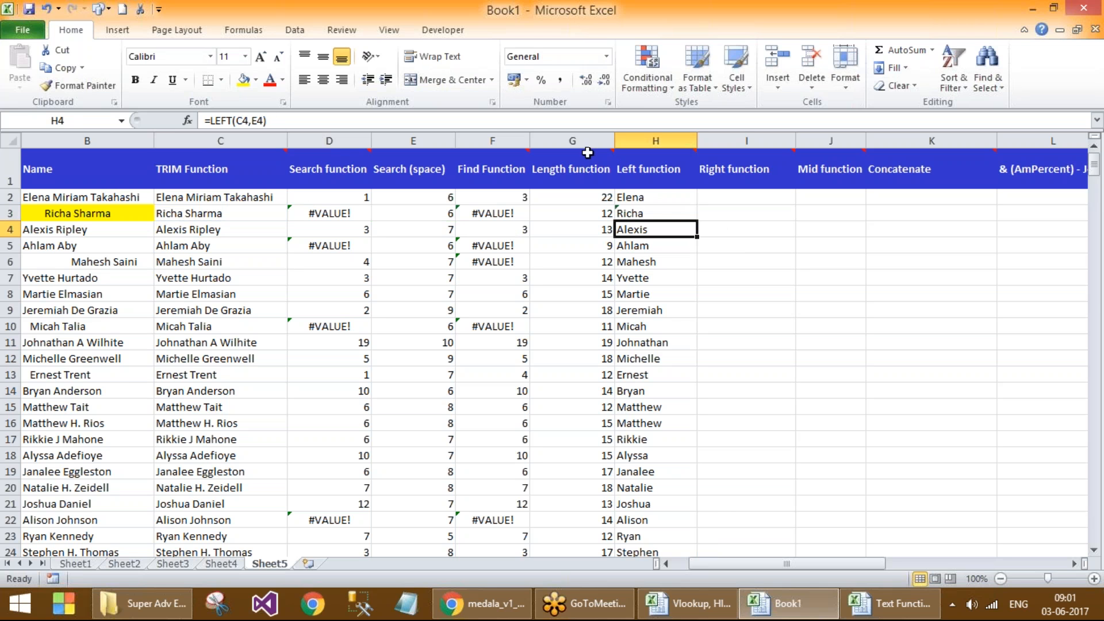
Step: Evaluate the corrected H3 formula in place to inspect the end of its text, and leave the formula intact
left_click(657, 216)
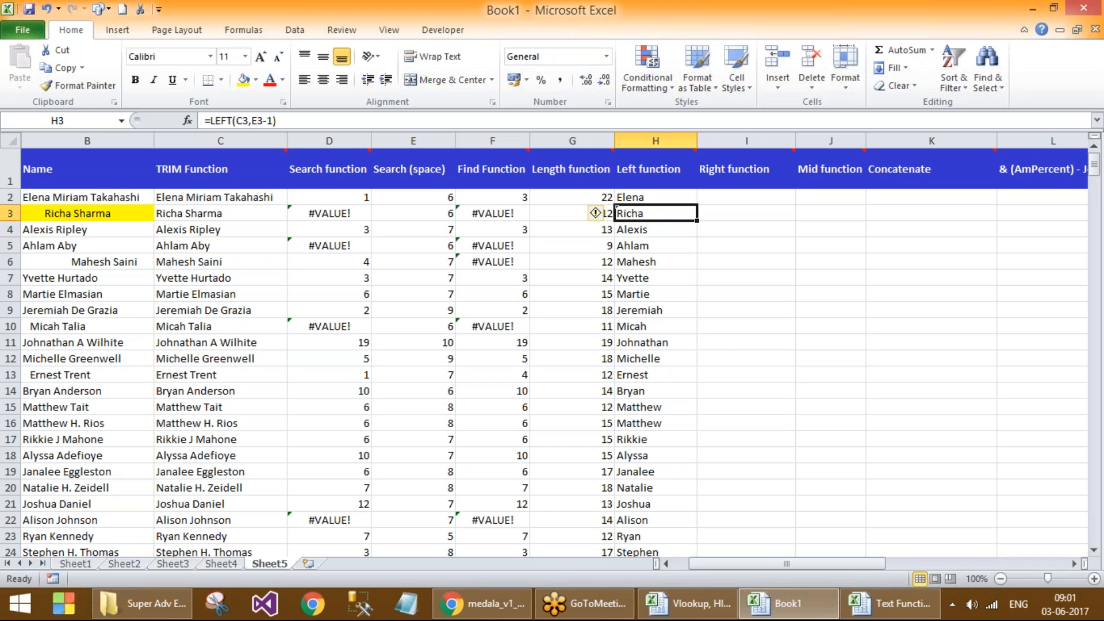
key("F2")
key("F9")
key("Right")
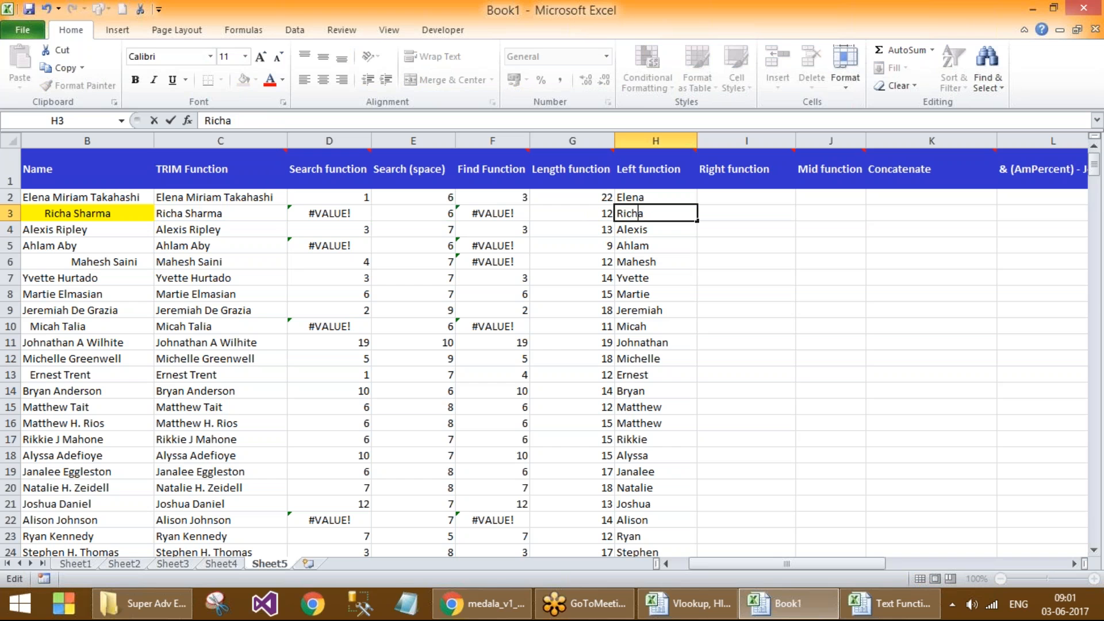
key("Escape")
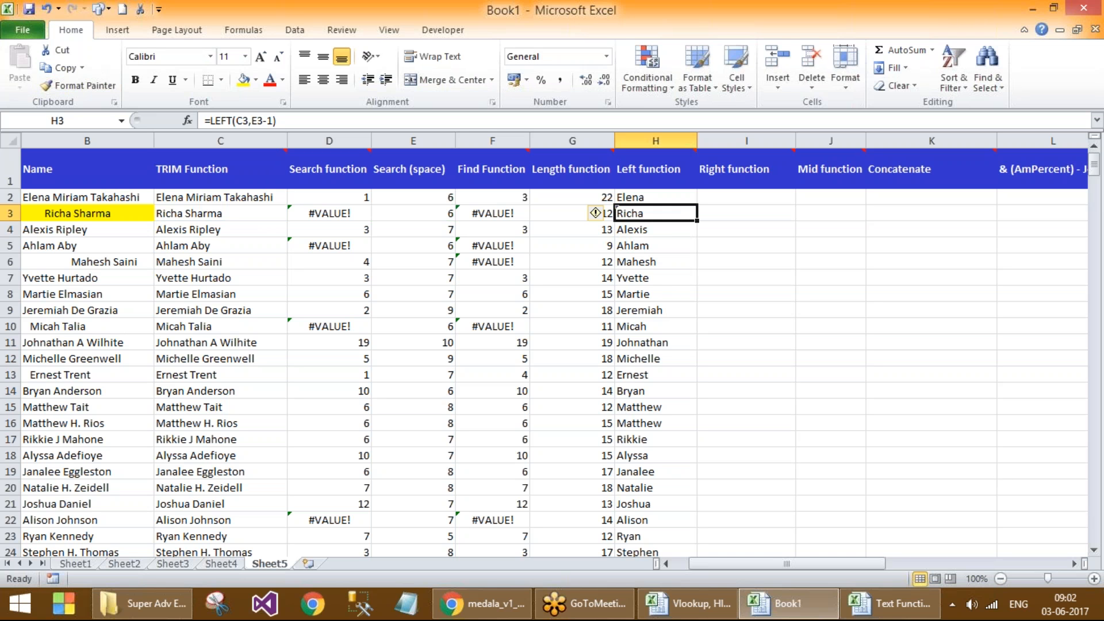
Step: Copy the corrected LEFT formula from H3 into H2
right_click(649, 217)
left_click(687, 245)
key("Up")
left_click(26, 60)
key("Down")
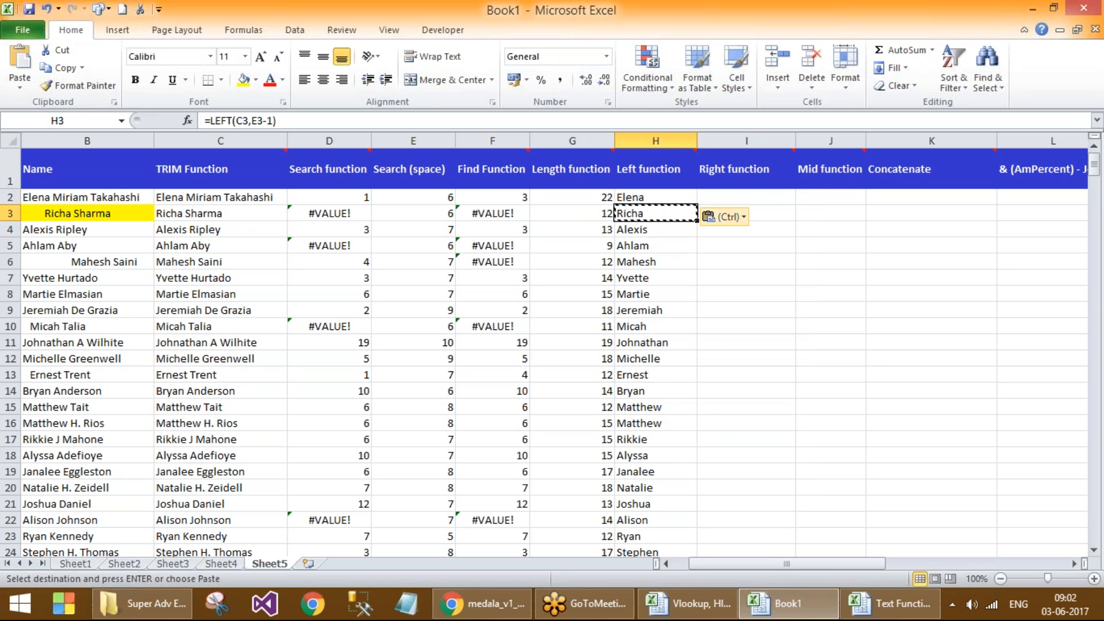
Step: Fill the =LEFT(C3,E3-1) formula from H3 down the Left function column for all remaining names
double_click(696, 220)
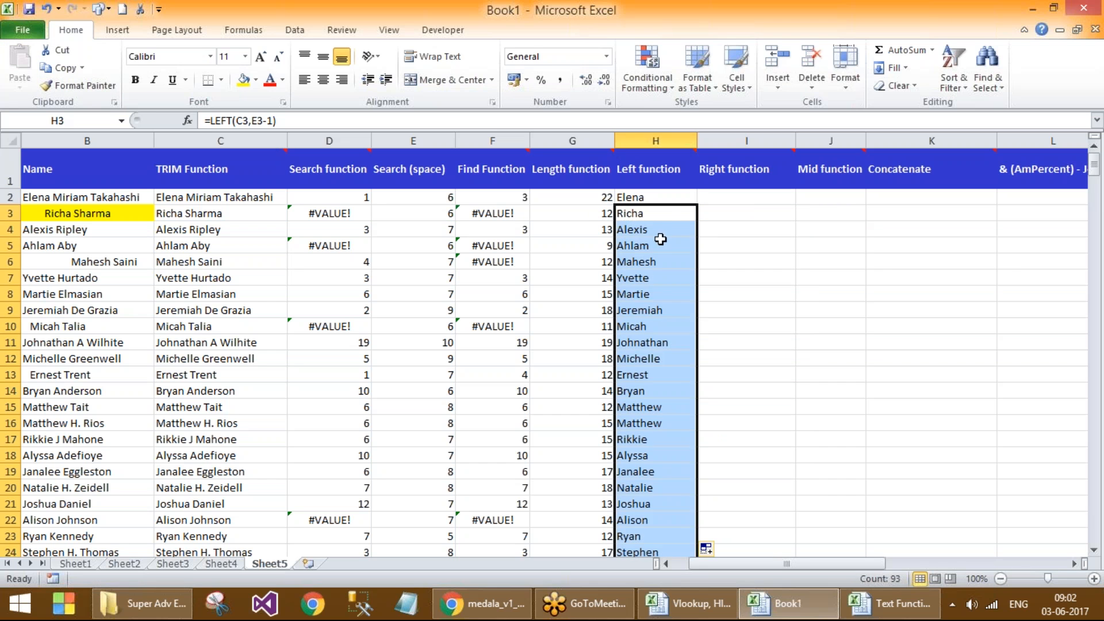
left_click(666, 224)
left_click(657, 278)
left_click(661, 244)
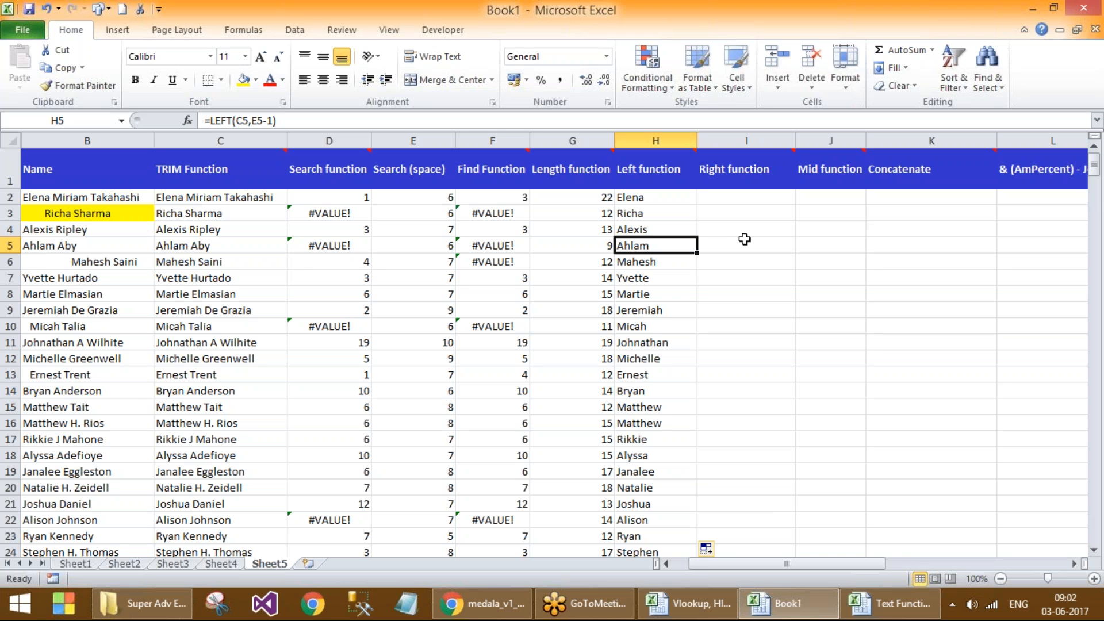
Step: Review the LEFT formulas in H2, H5, H7 and H11 against the space position in E11, and select I2
left_click(662, 204)
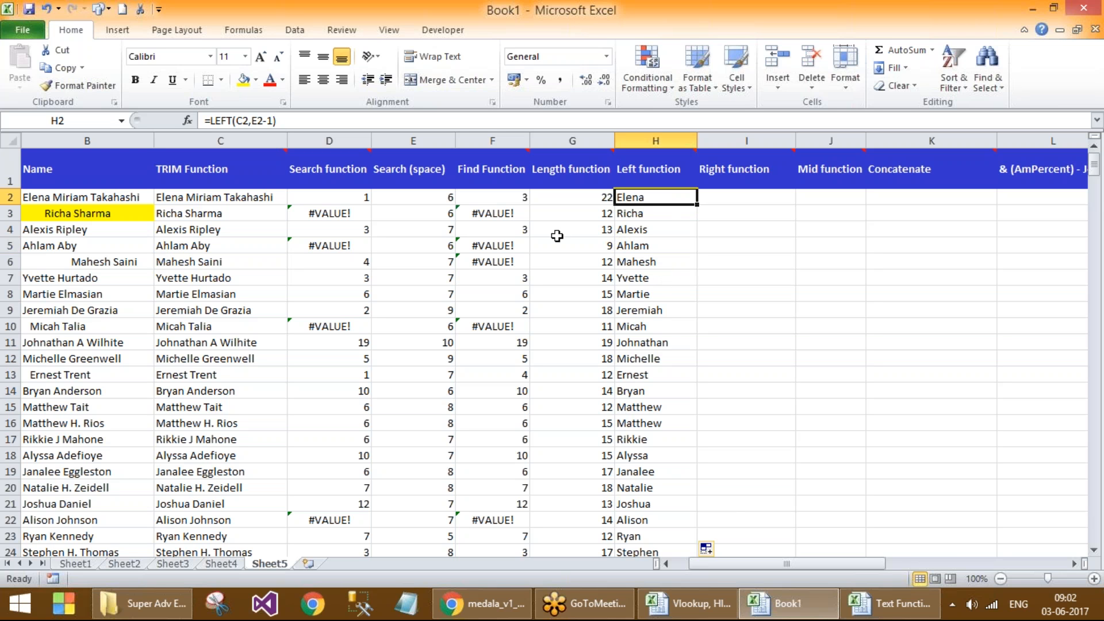
left_click(656, 241)
left_click(655, 280)
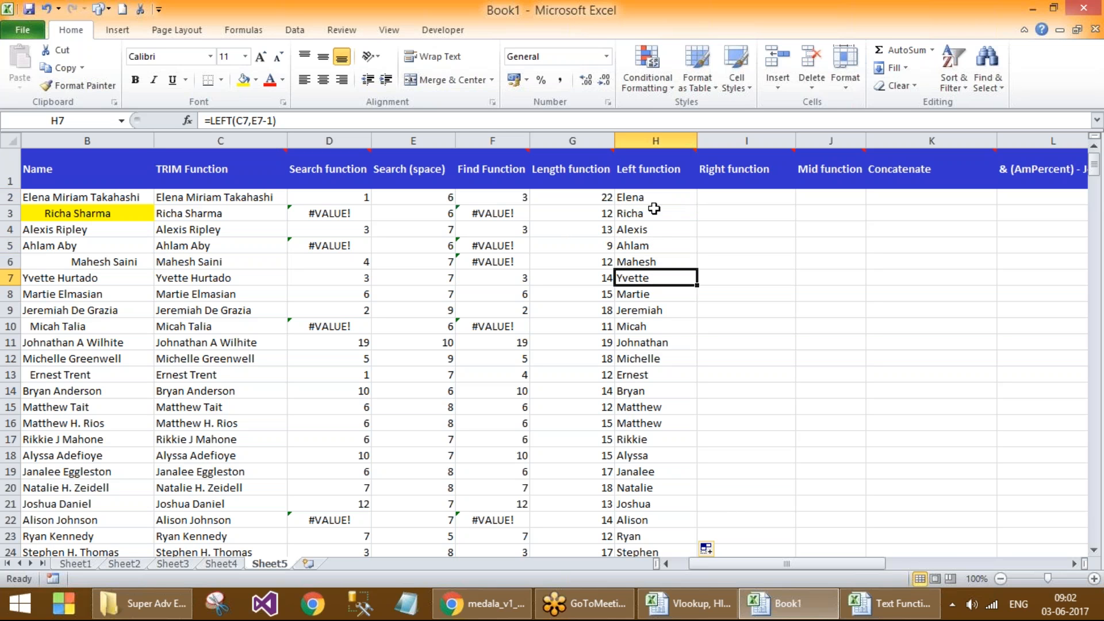
left_click(650, 343)
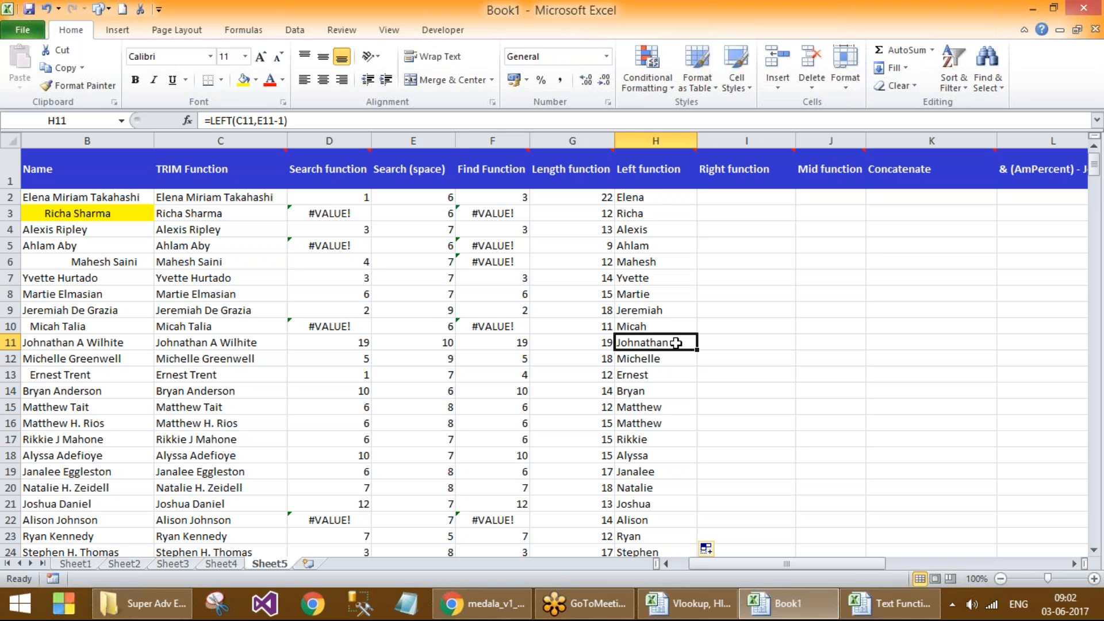
left_click(438, 344)
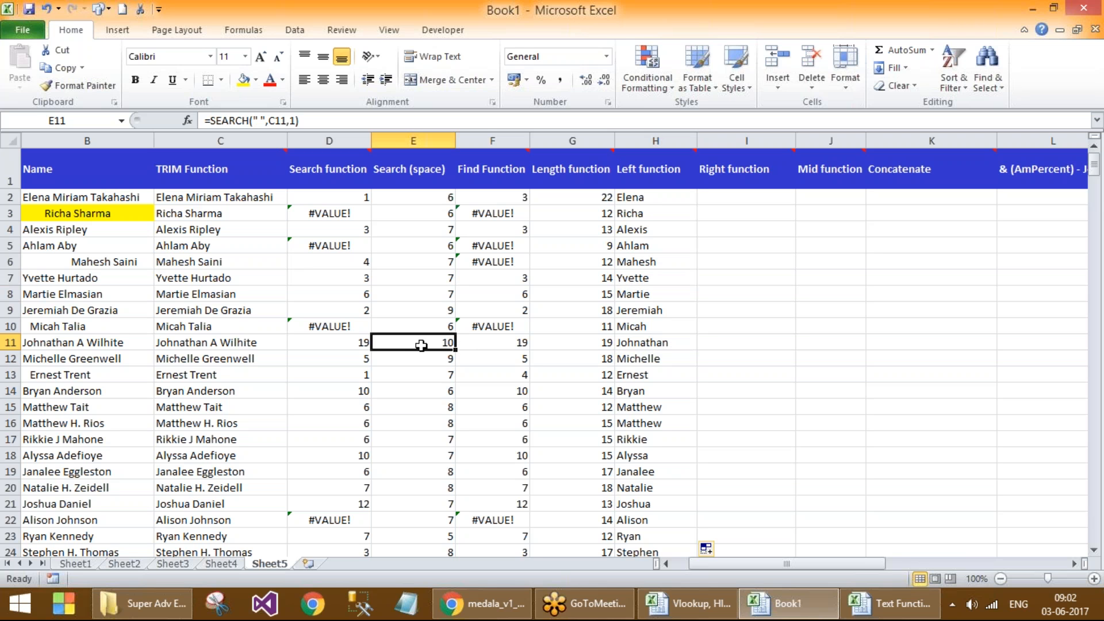
left_click(649, 344)
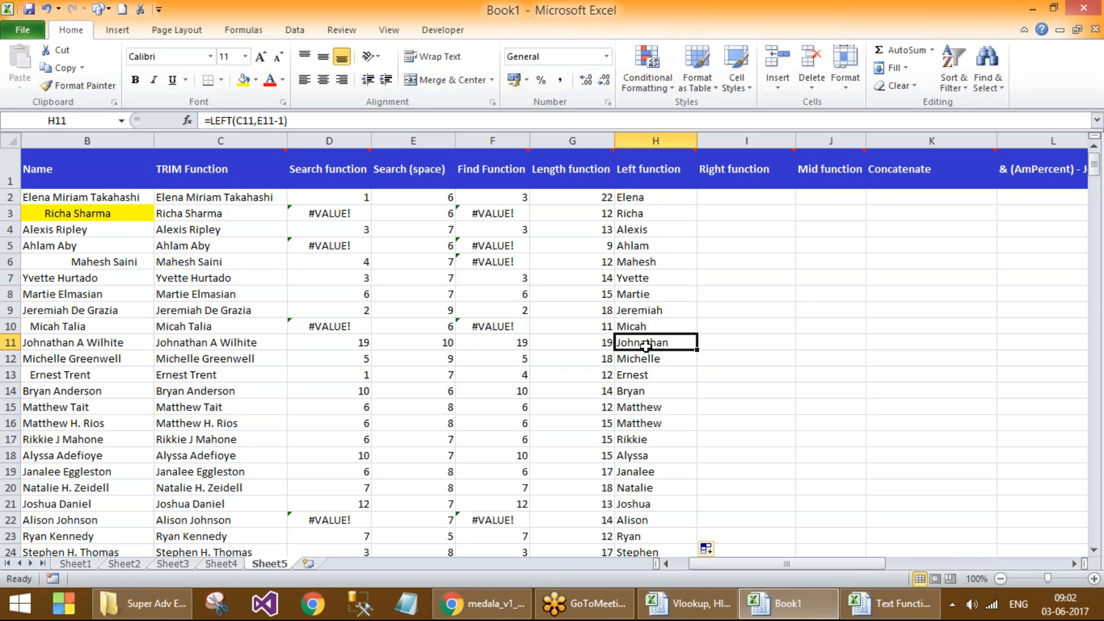
double_click(633, 343)
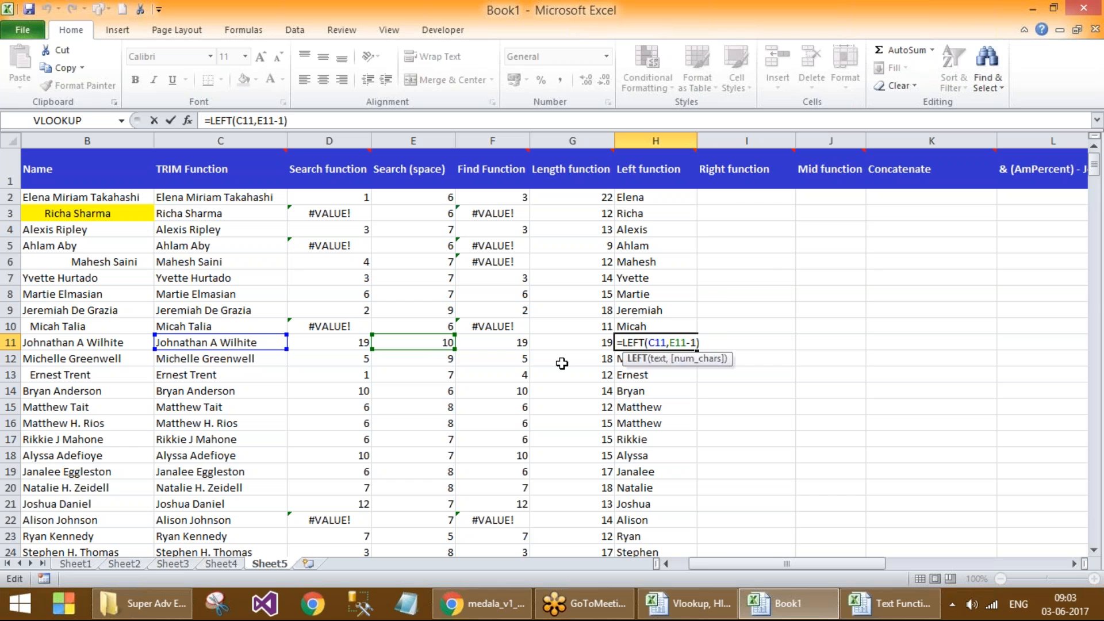
key("ctrl+Return")
left_click(716, 198)
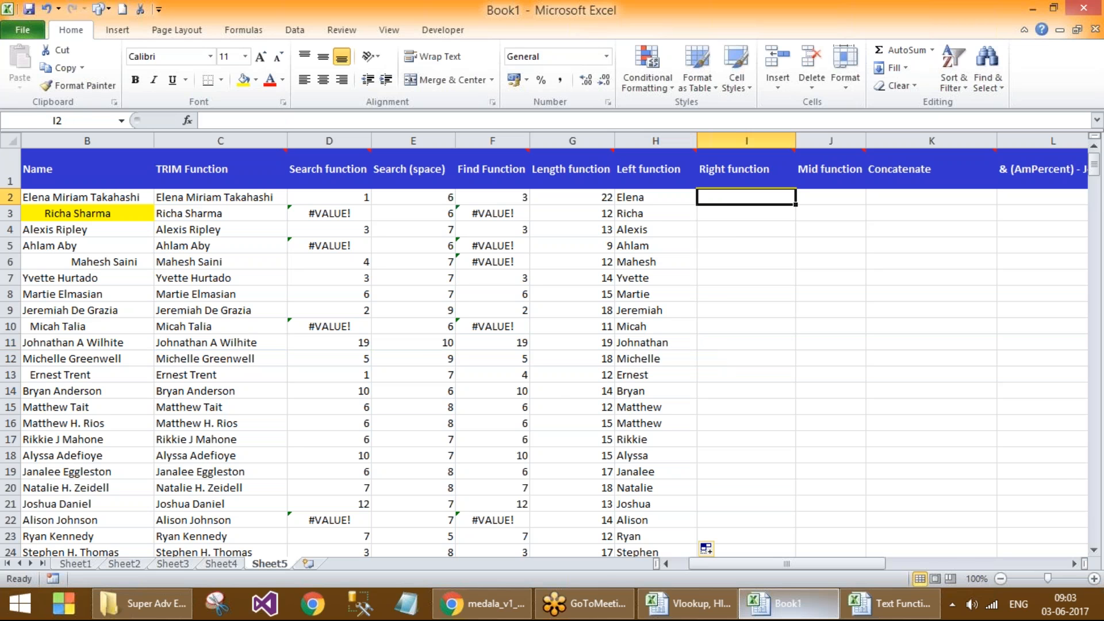
Step: Enter =RIGHT(C2,4) in I2 to take the final four characters of the trimmed name
mouse_move(751, 615)
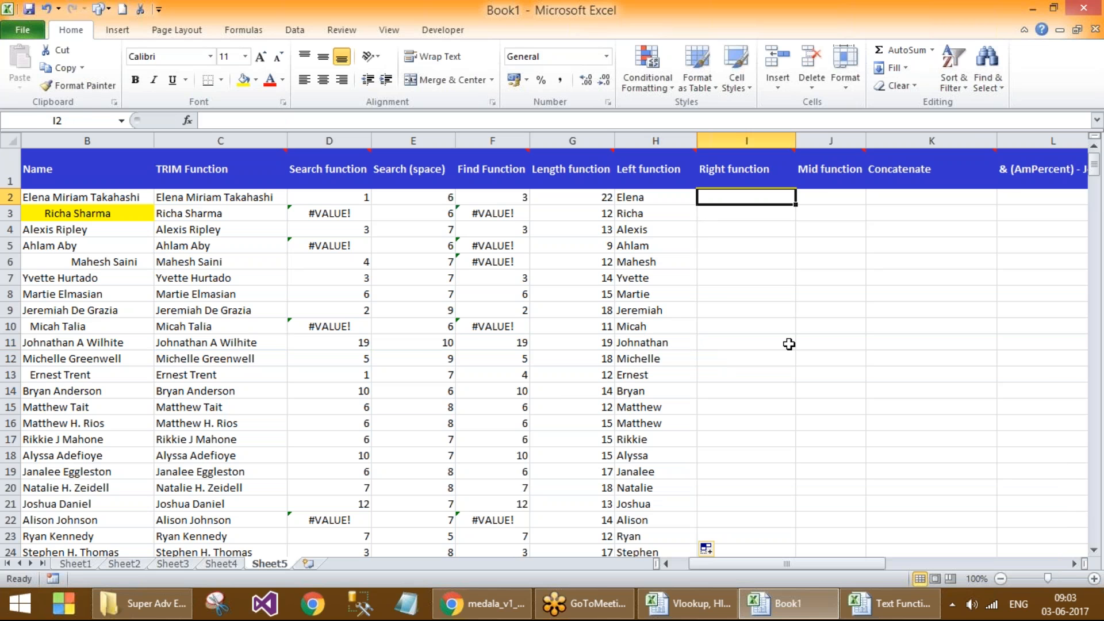
type("=right")
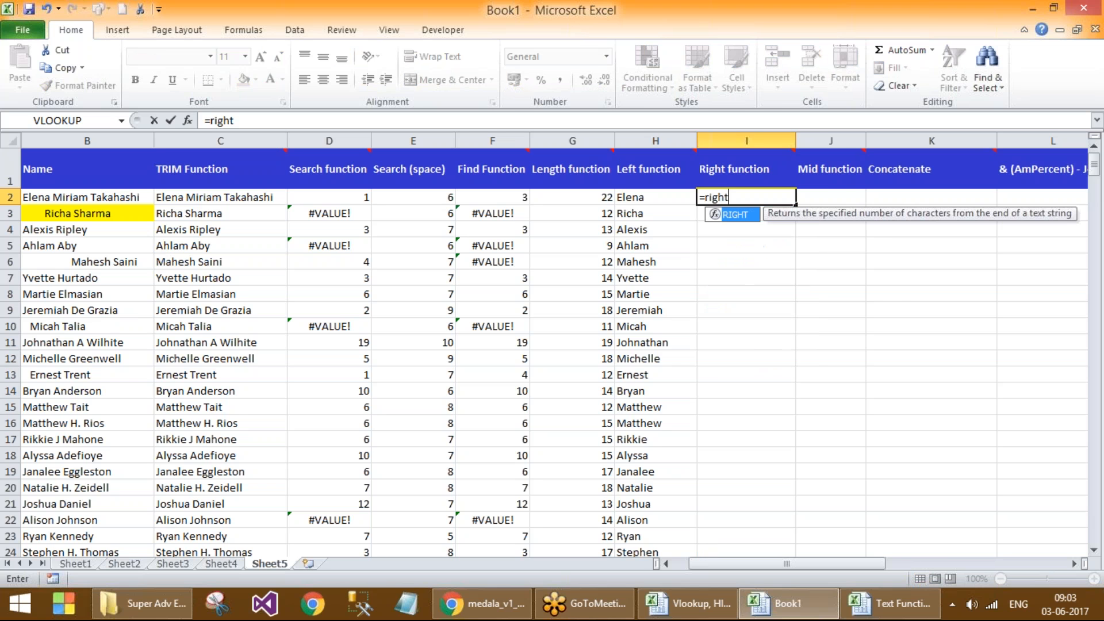
type("(")
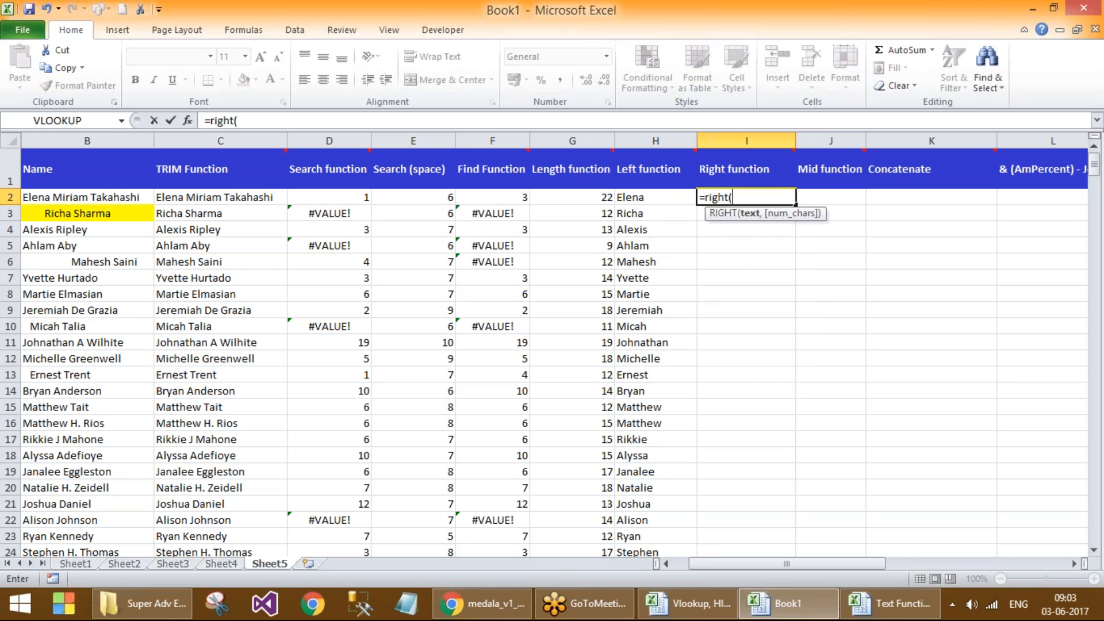
key("Left")
key("Left")
key("Left")
key("Left")
key("Left")
key("Left")
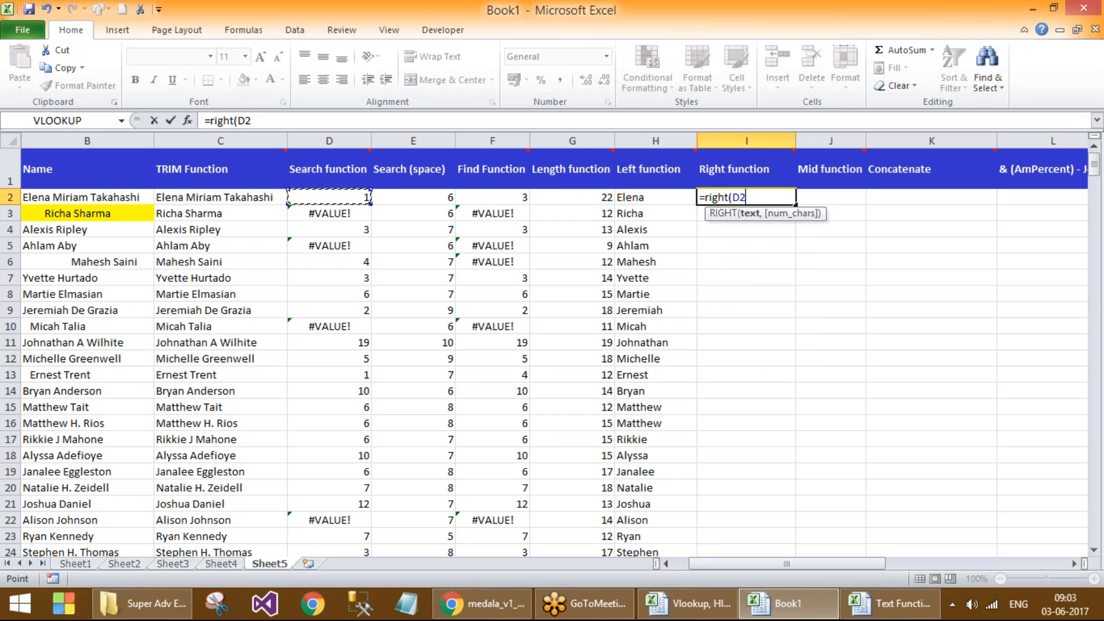
type(",")
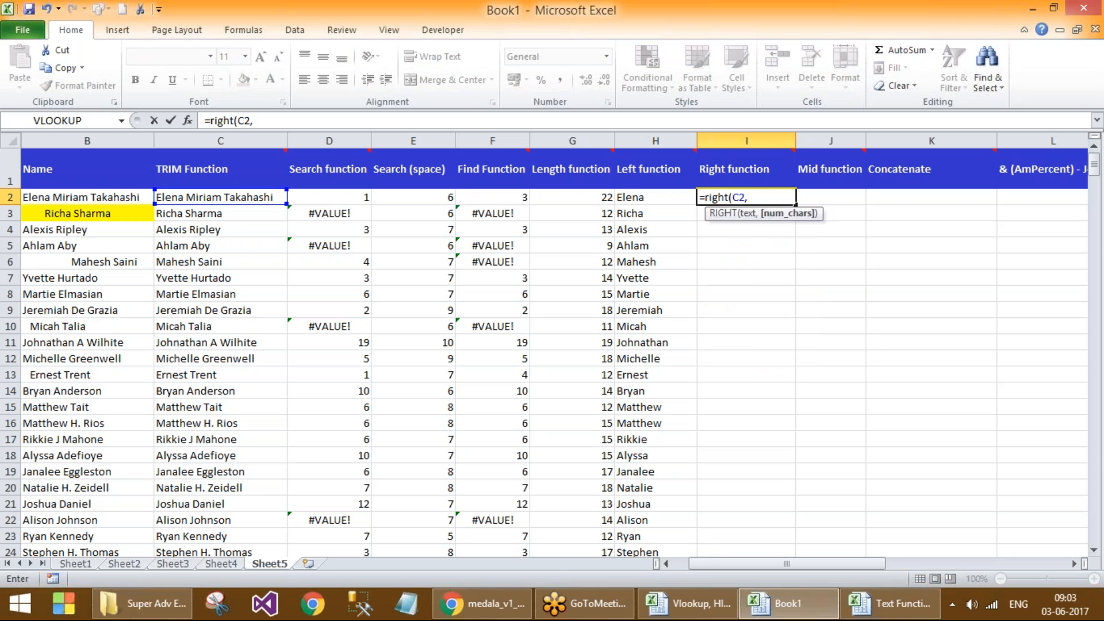
type("4)")
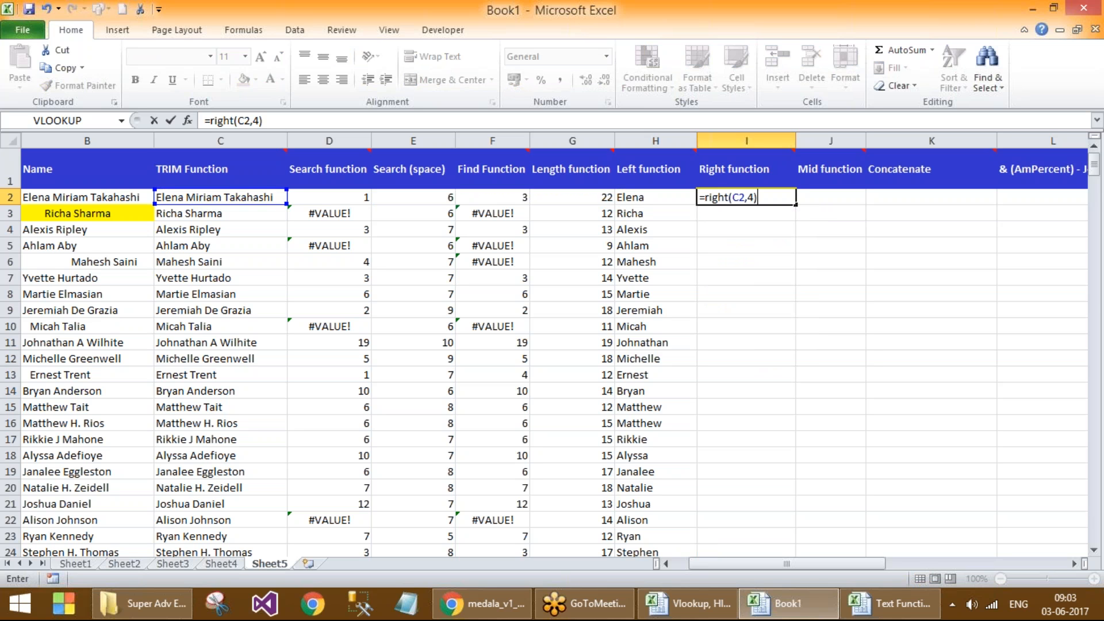
key("Return")
Step: Fill the four-character RIGHT formula from I2 down the Right function column and check several of the filled cells
left_click(769, 200)
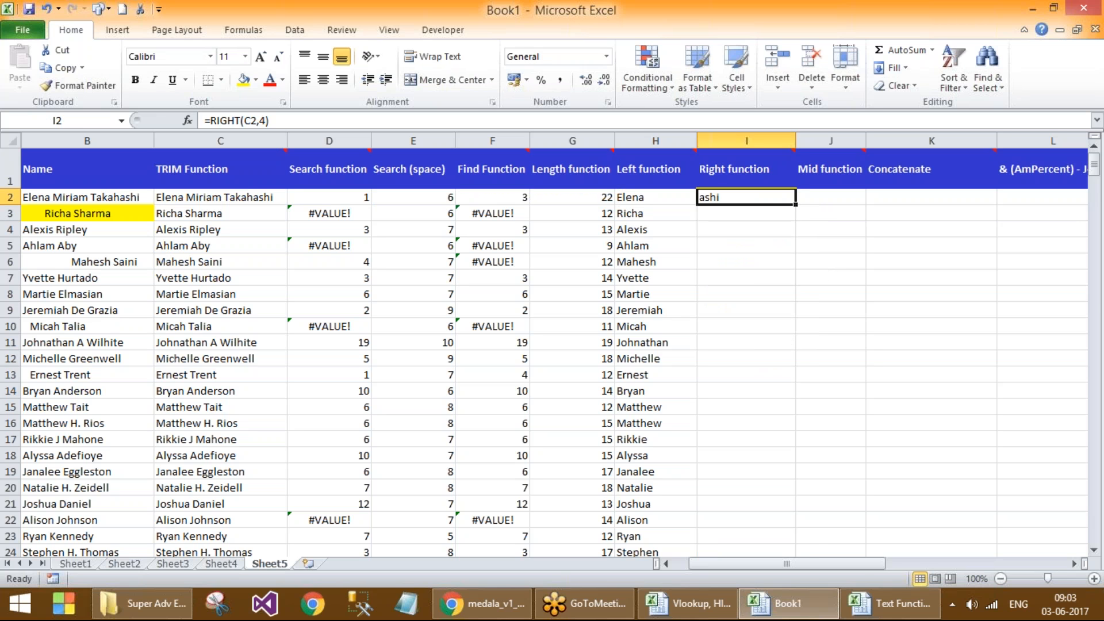
double_click(796, 205)
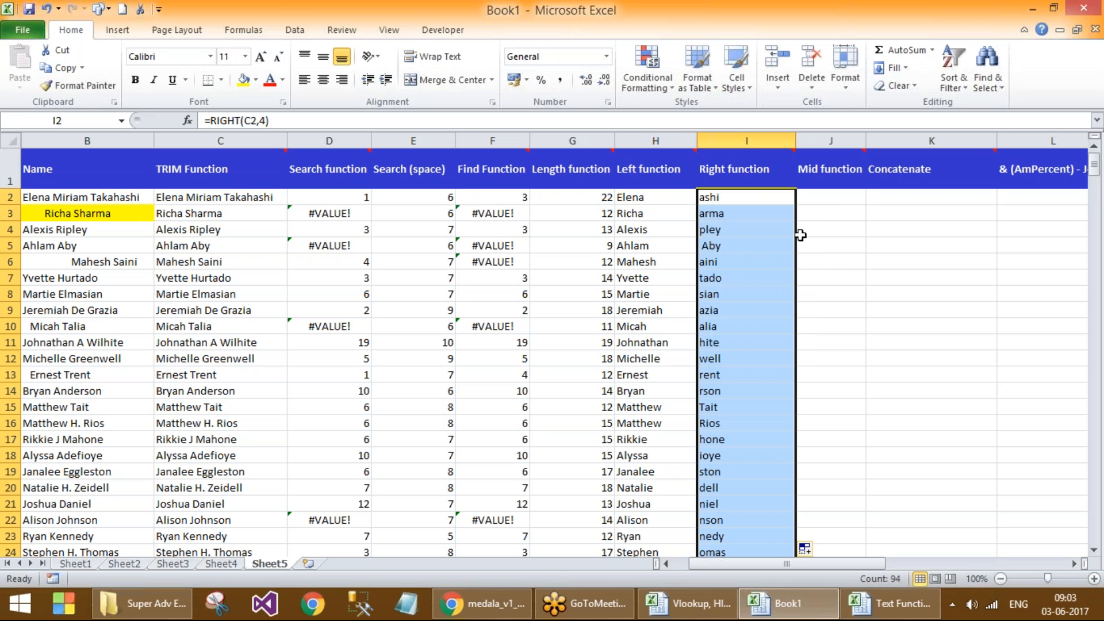
left_click(738, 388)
left_click(721, 485)
left_click(751, 389)
left_click(750, 309)
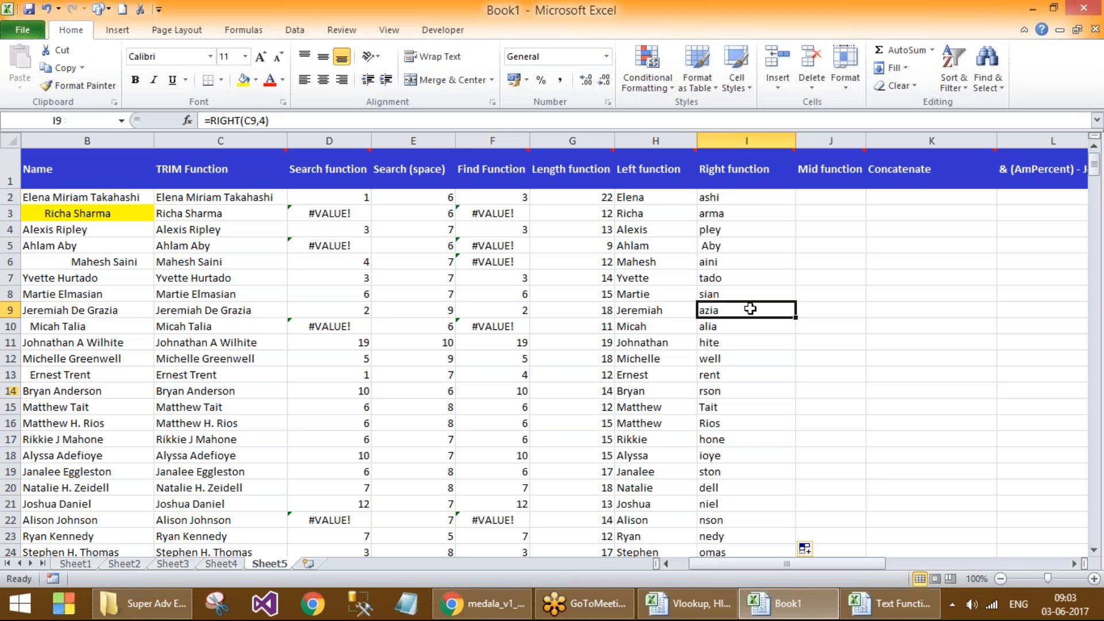
Step: Clear all the RIGHT formulas from I2 down the column and return to I2
left_click(731, 198)
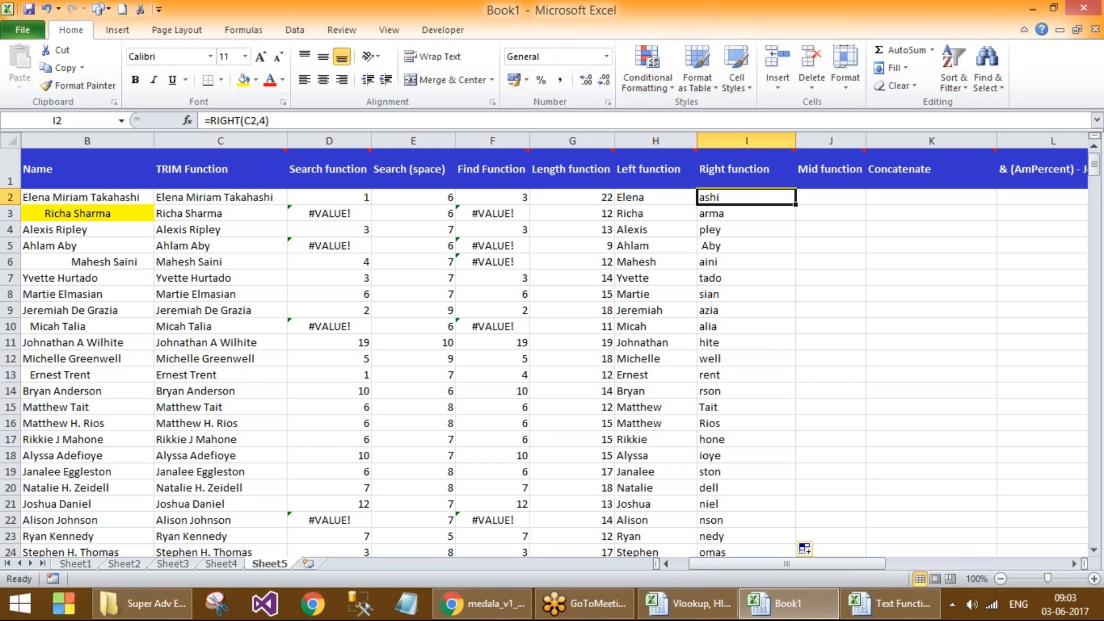
key("ctrl+shift+Down")
key("Delete")
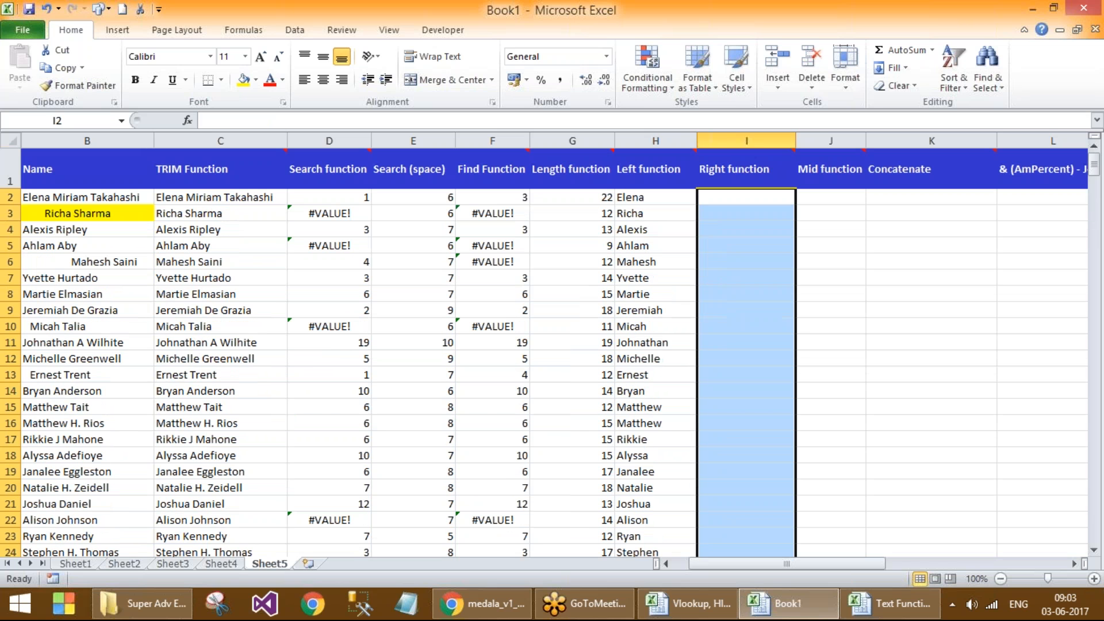
key("Up")
key("Down")
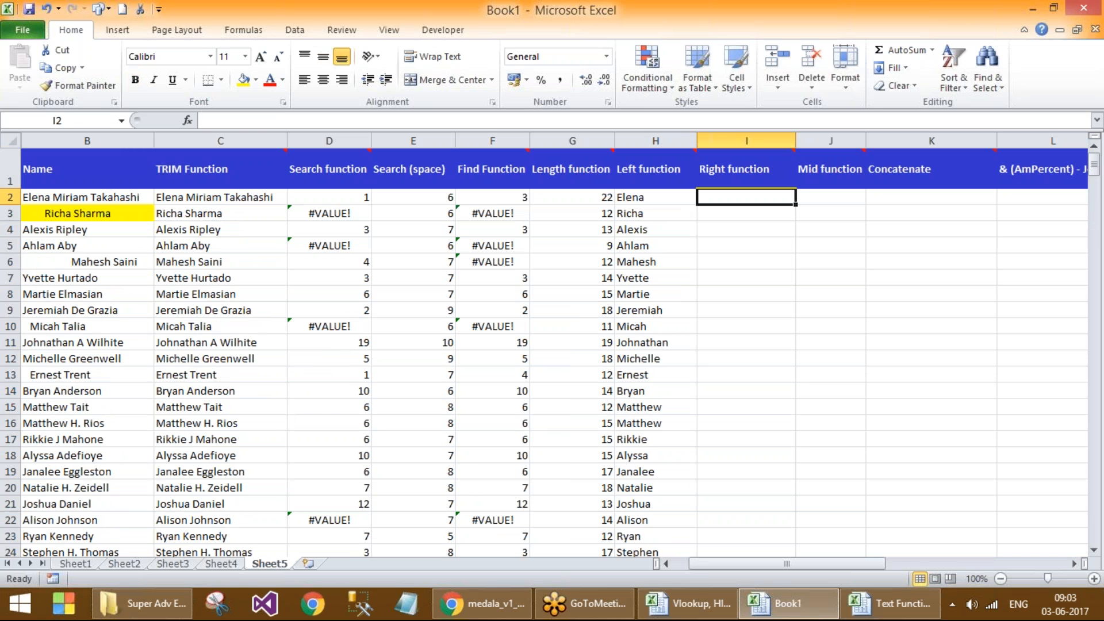
Step: Enter =RIGHT(C2,G2-E2) in I2 to extract everything after the first space, using the length minus the space position
type("=right(")
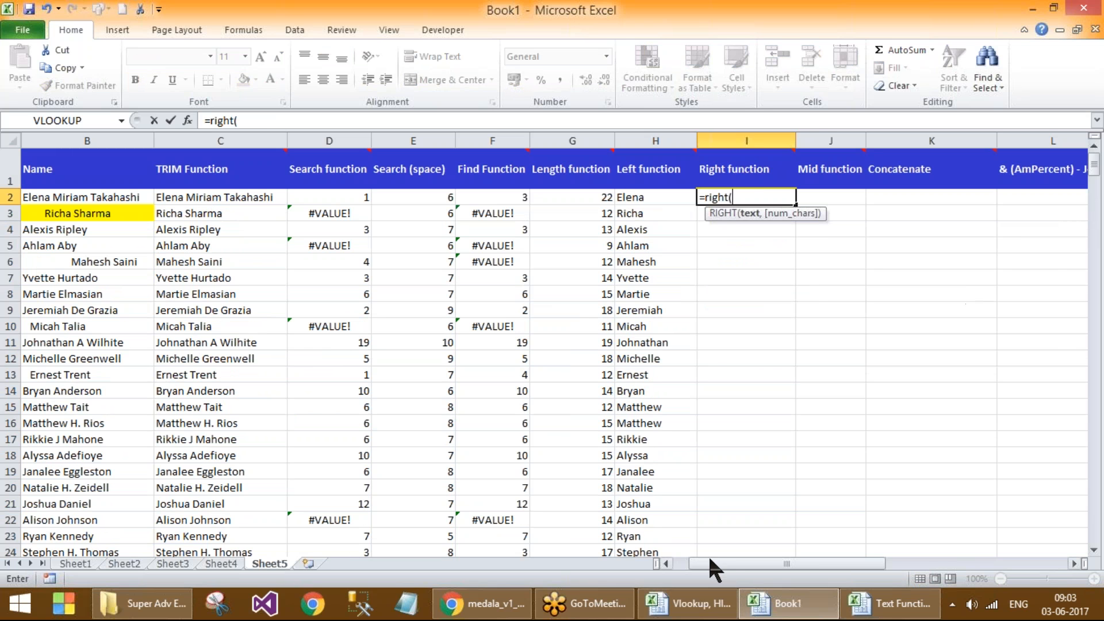
mouse_move(787, 604)
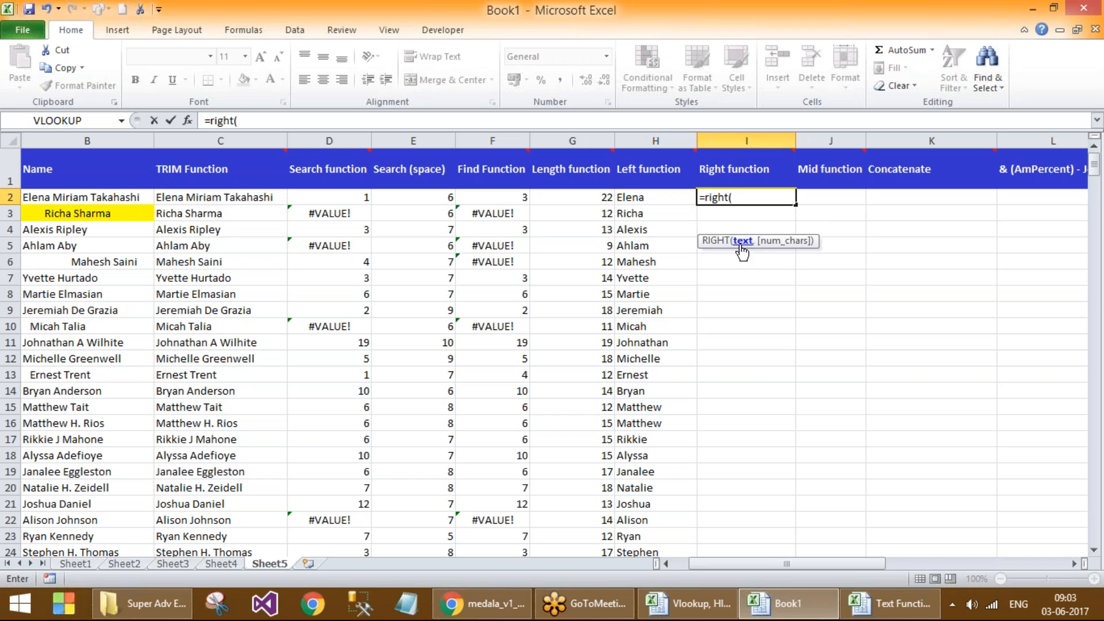
left_click(262, 201)
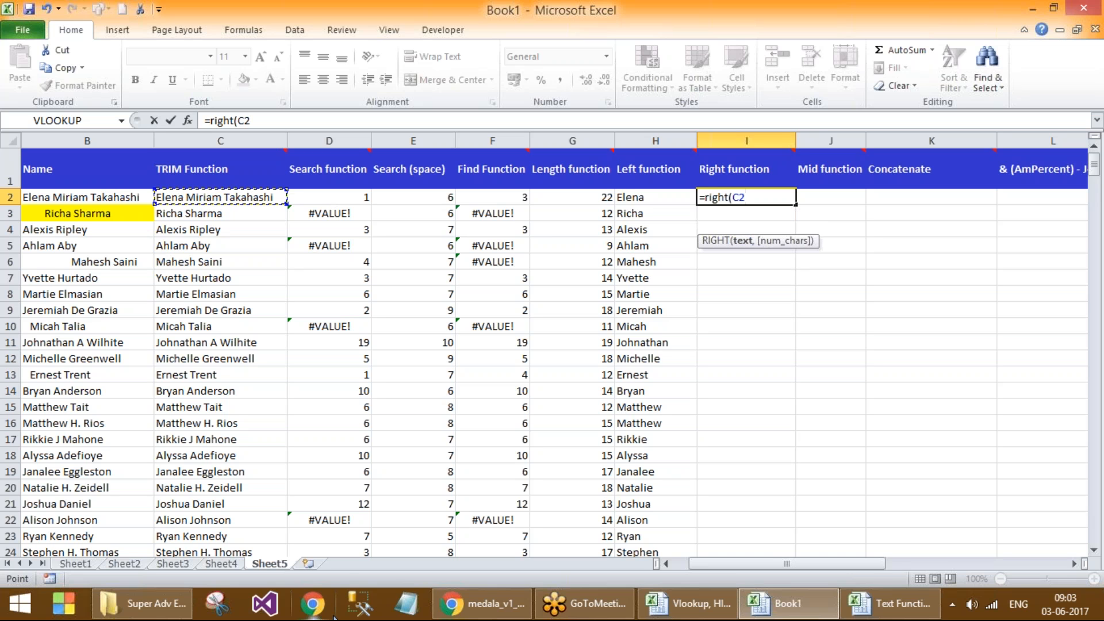
type(",")
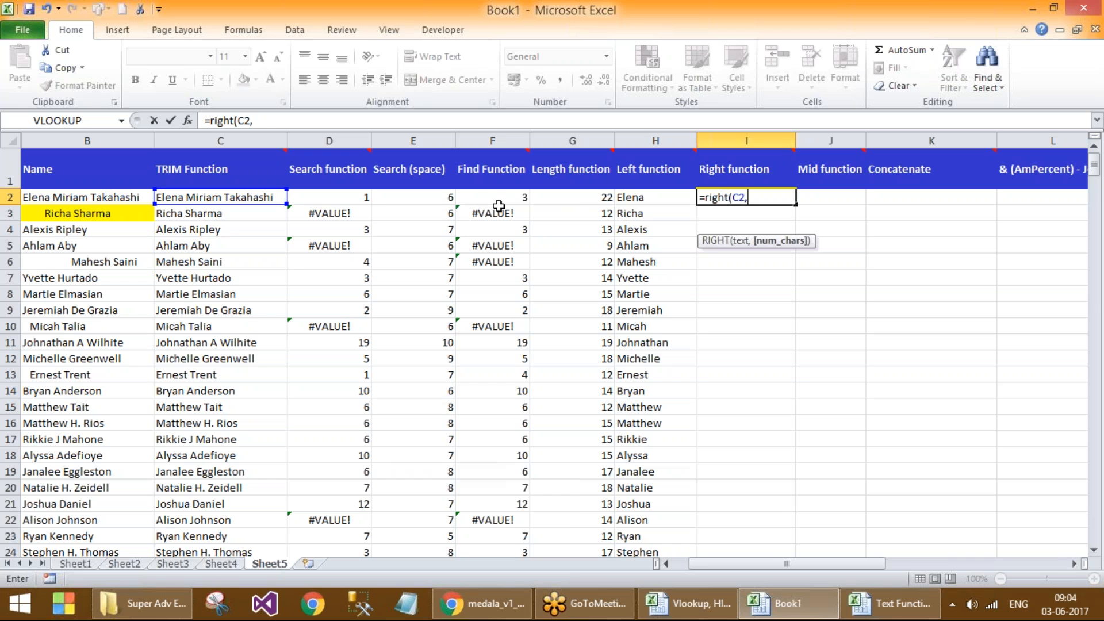
left_click(575, 195)
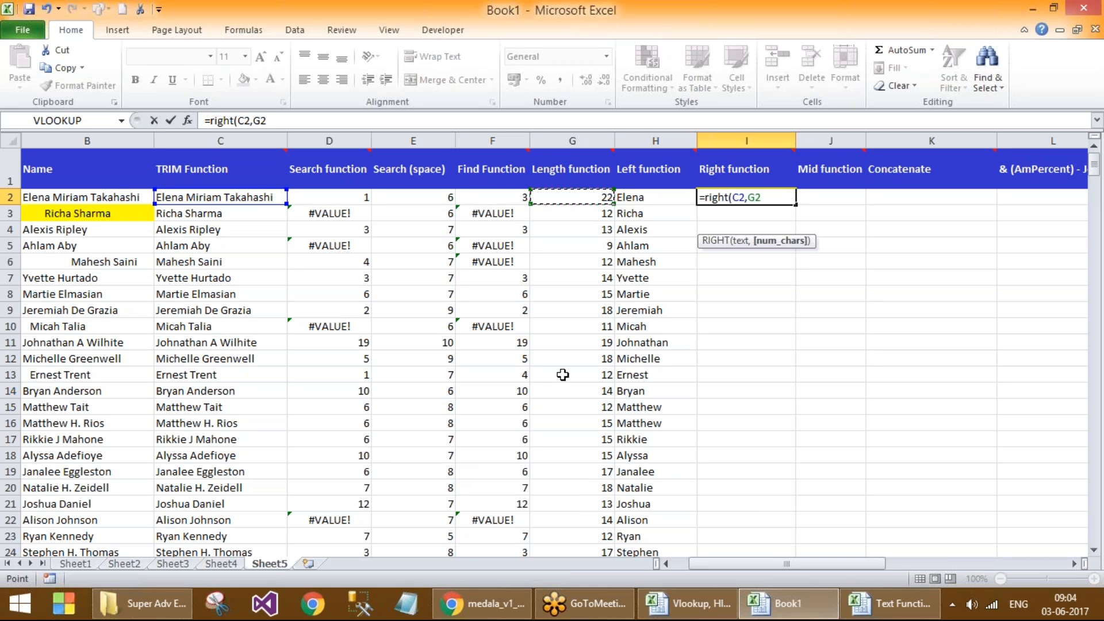
type("-")
left_click(427, 204)
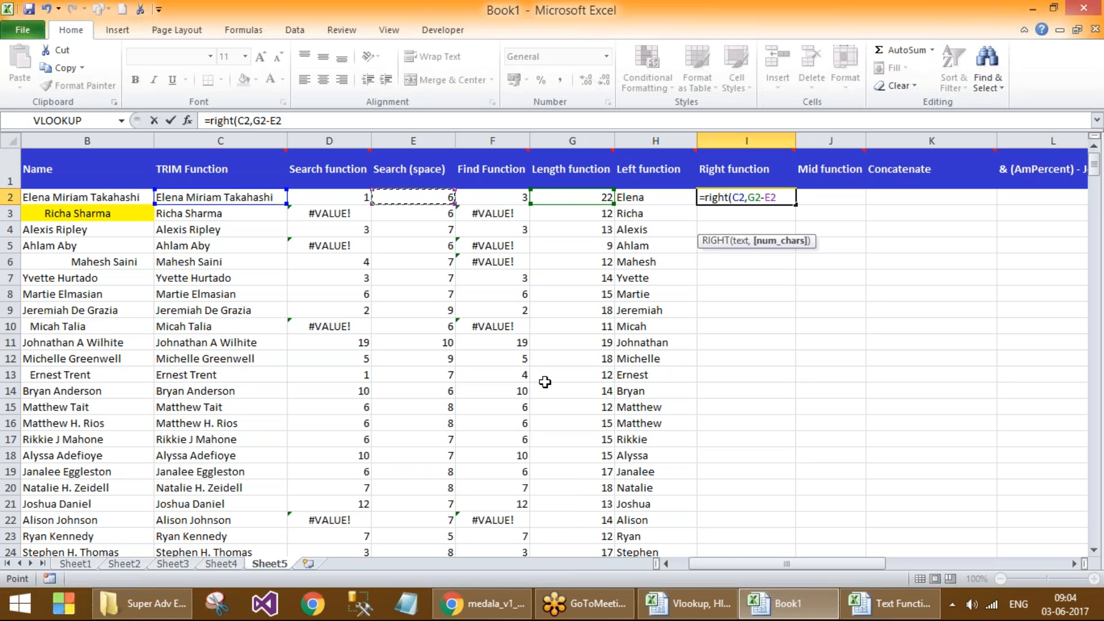
type(")")
key("Return")
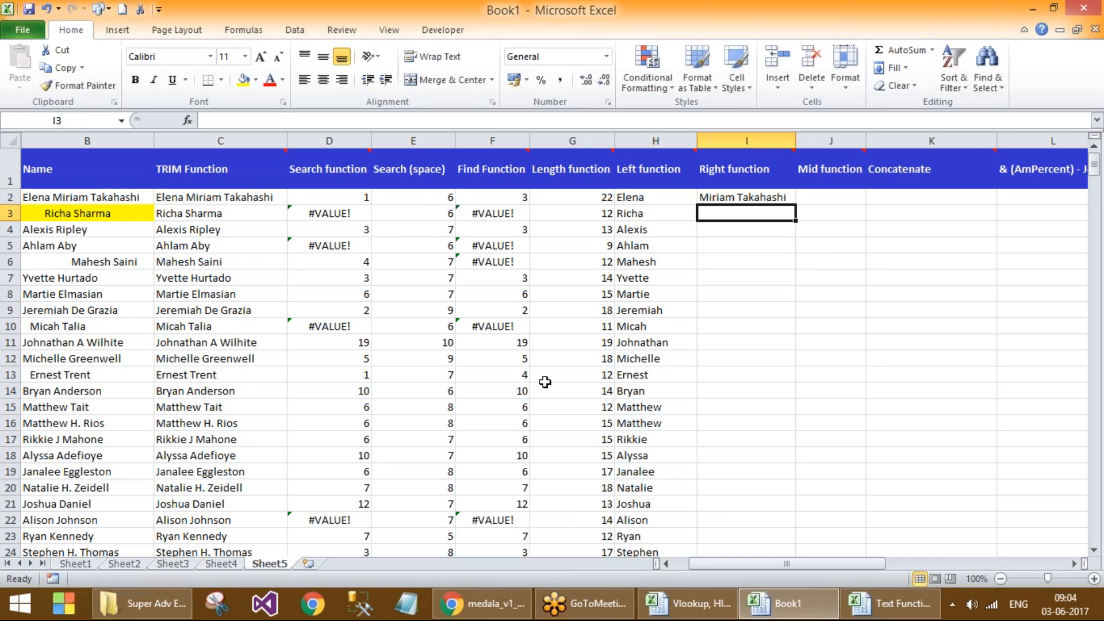
Step: Fill the =RIGHT(C2,G2-E2) formula from I2 down the Right function column and check the formula in I3
left_click(740, 195)
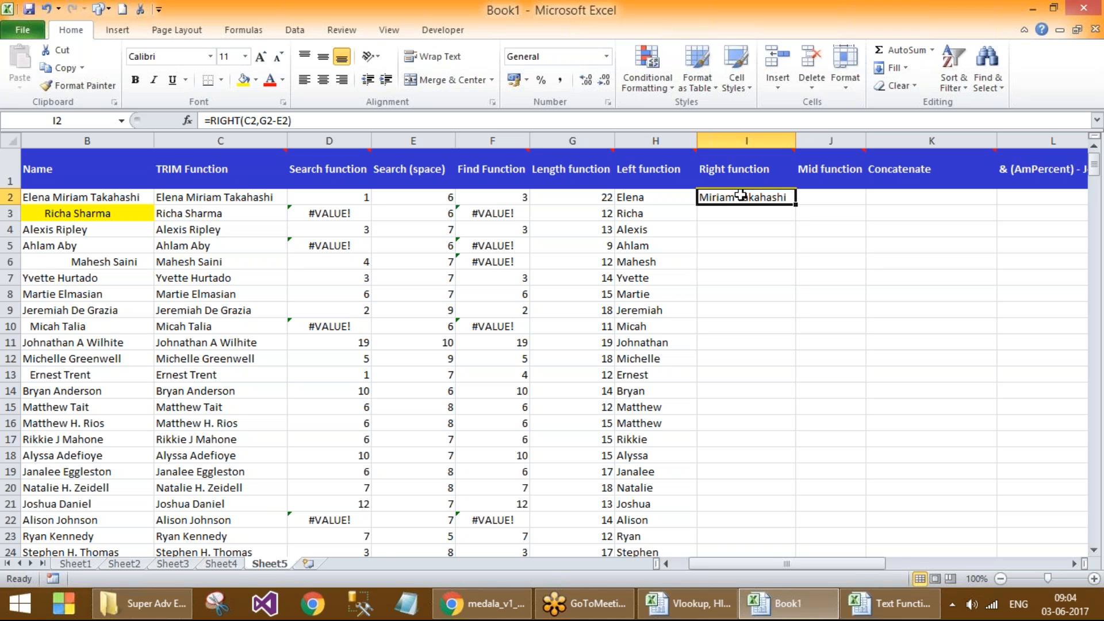
double_click(794, 204)
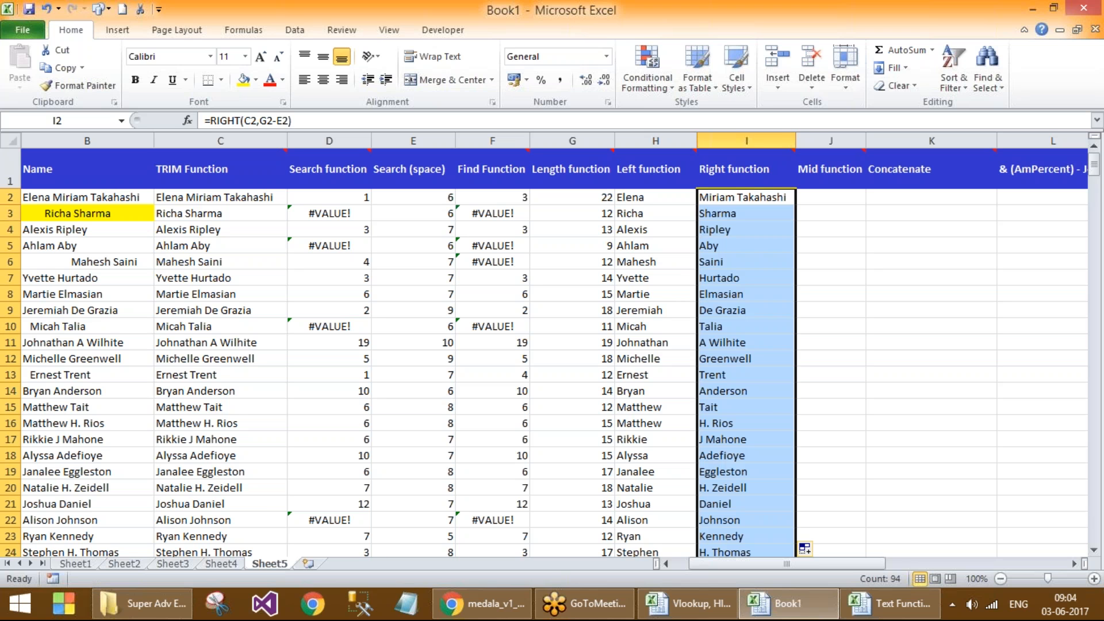
left_click(737, 214)
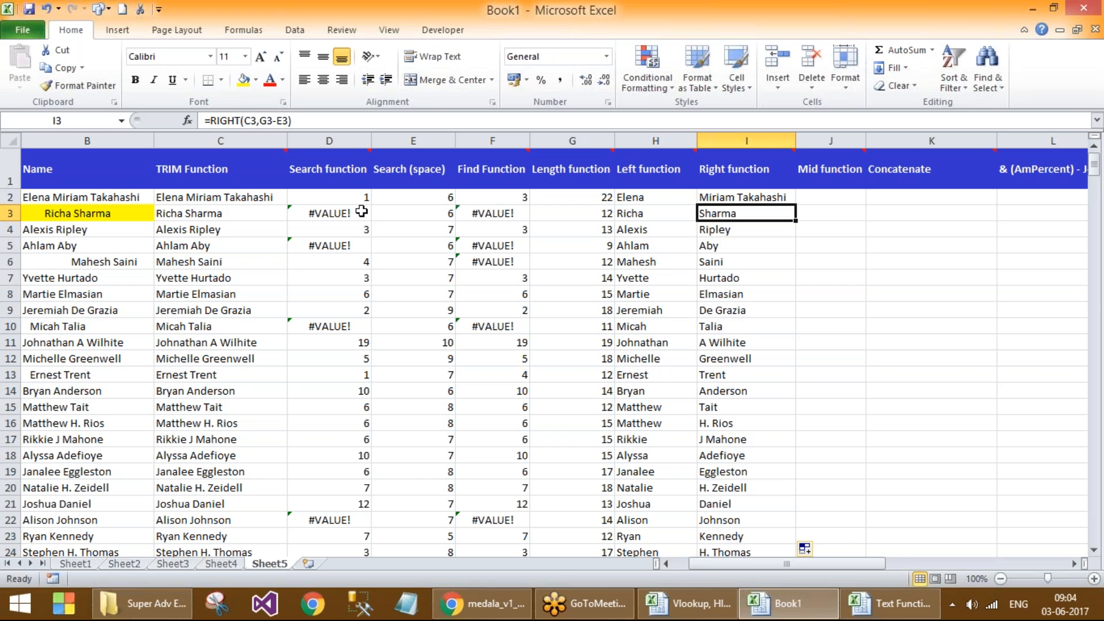
Step: Highlight the trimmed name in C3 and its length in G3 with yellow fill
left_click(223, 218)
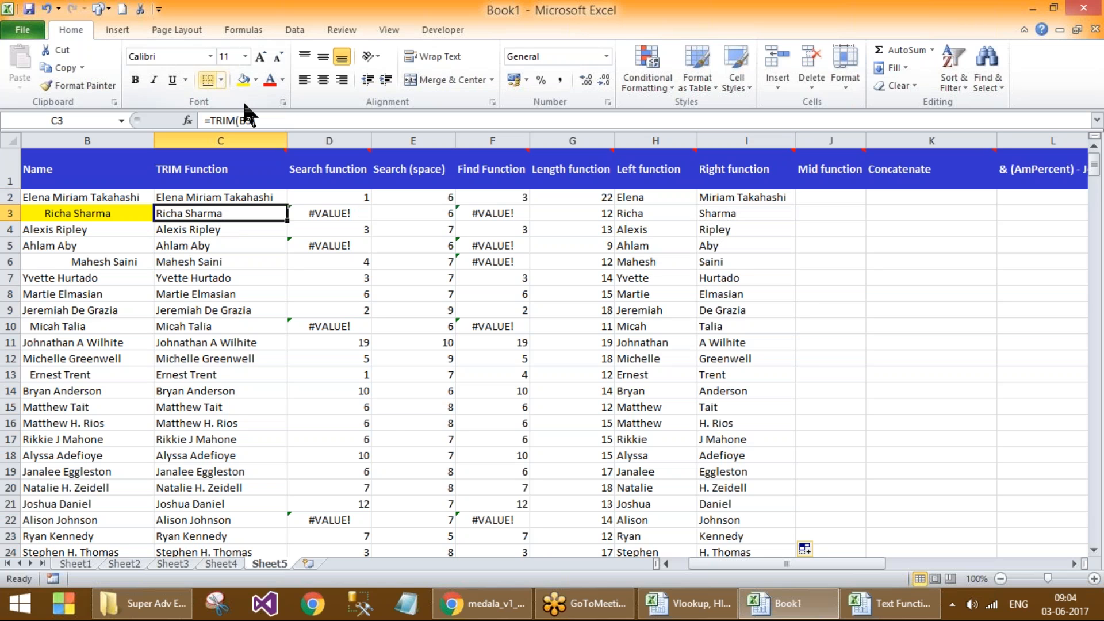
left_click(244, 79)
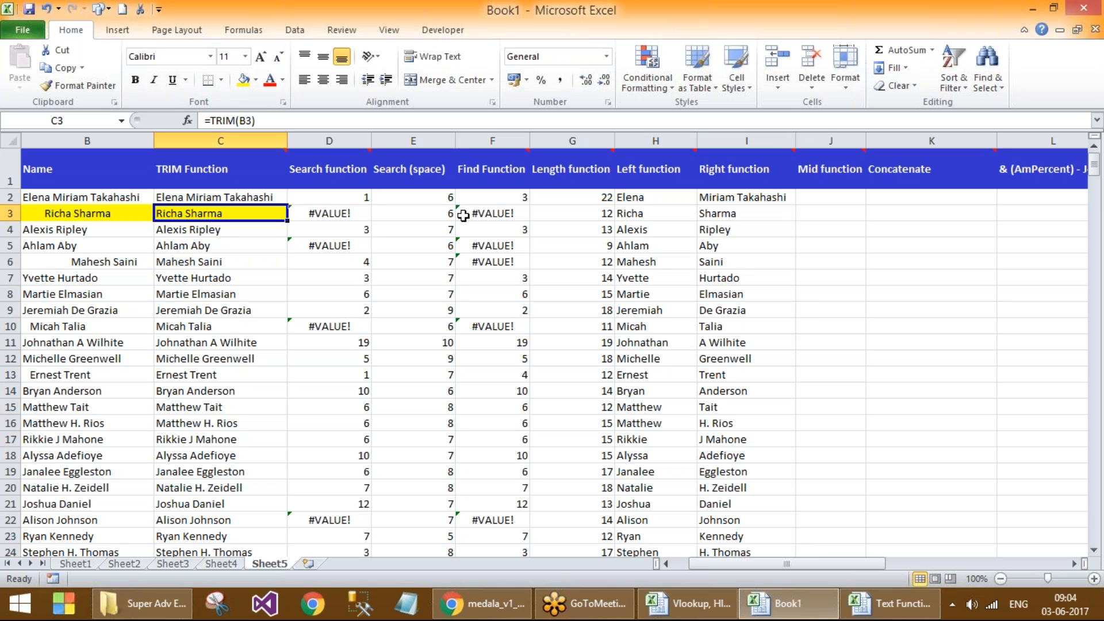
left_click(598, 212)
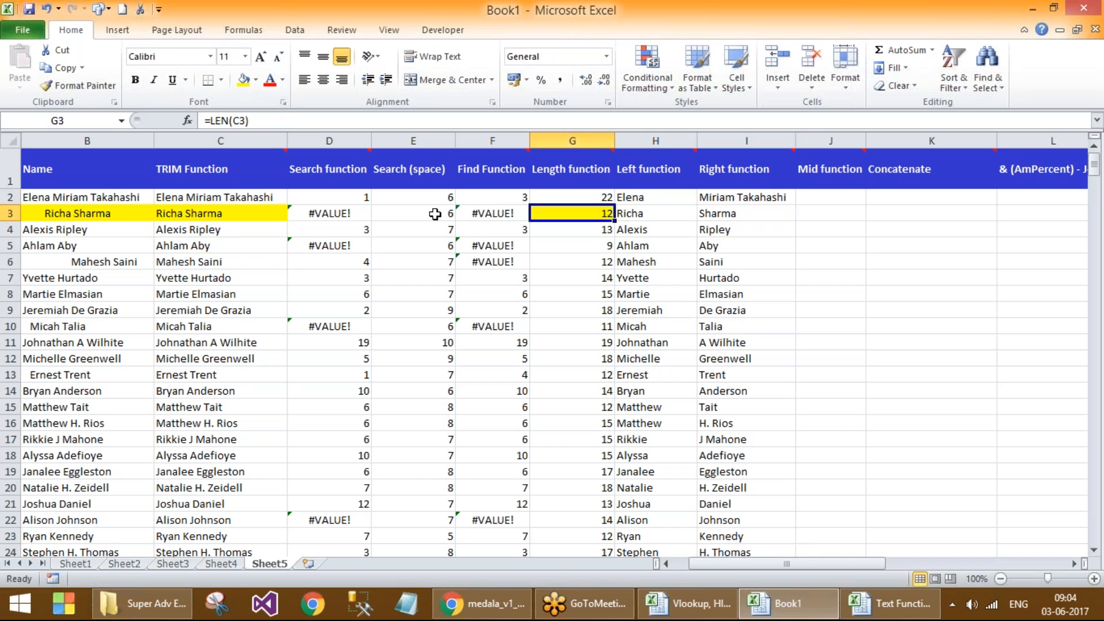
Step: Review the space-search formula in E3 and the TRIM formula in C3, leaving both unedited
left_click(415, 214)
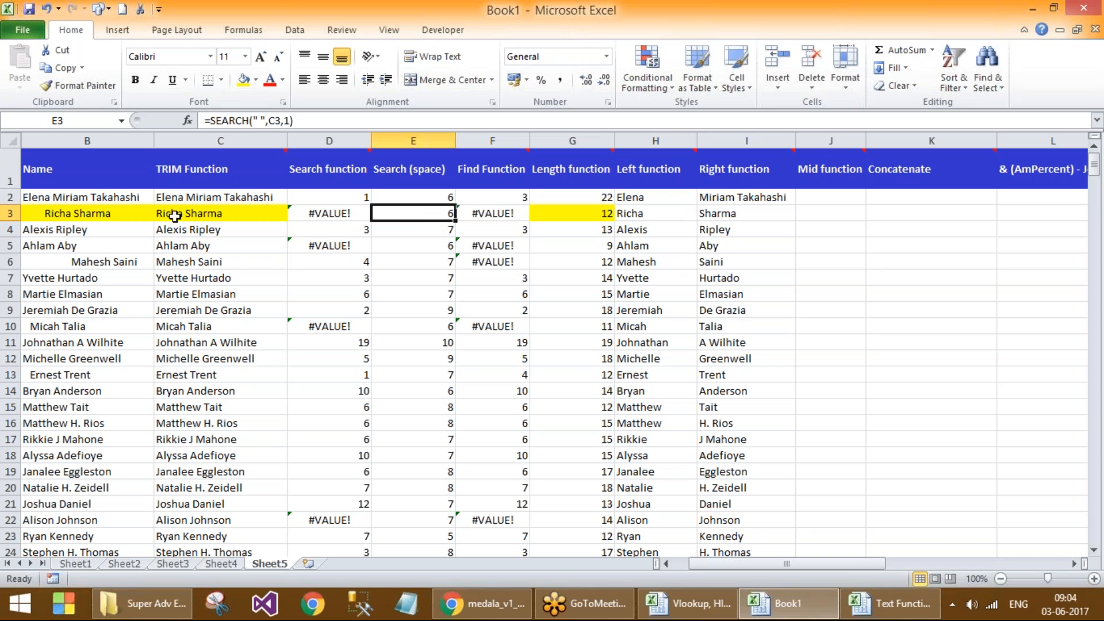
left_click(185, 212)
double_click(186, 212)
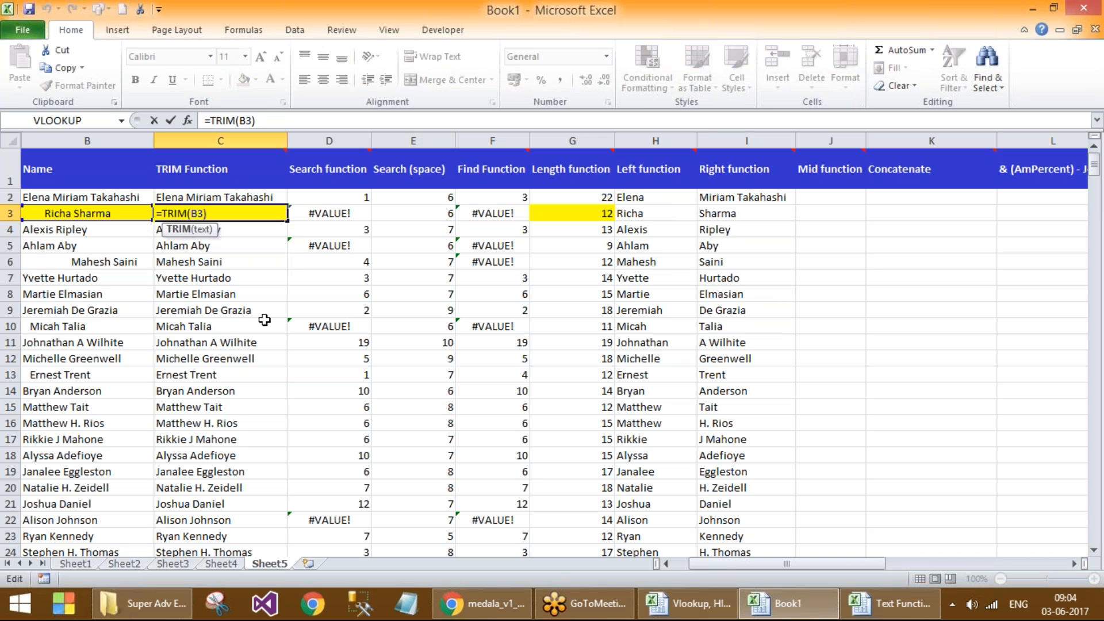
key("Escape")
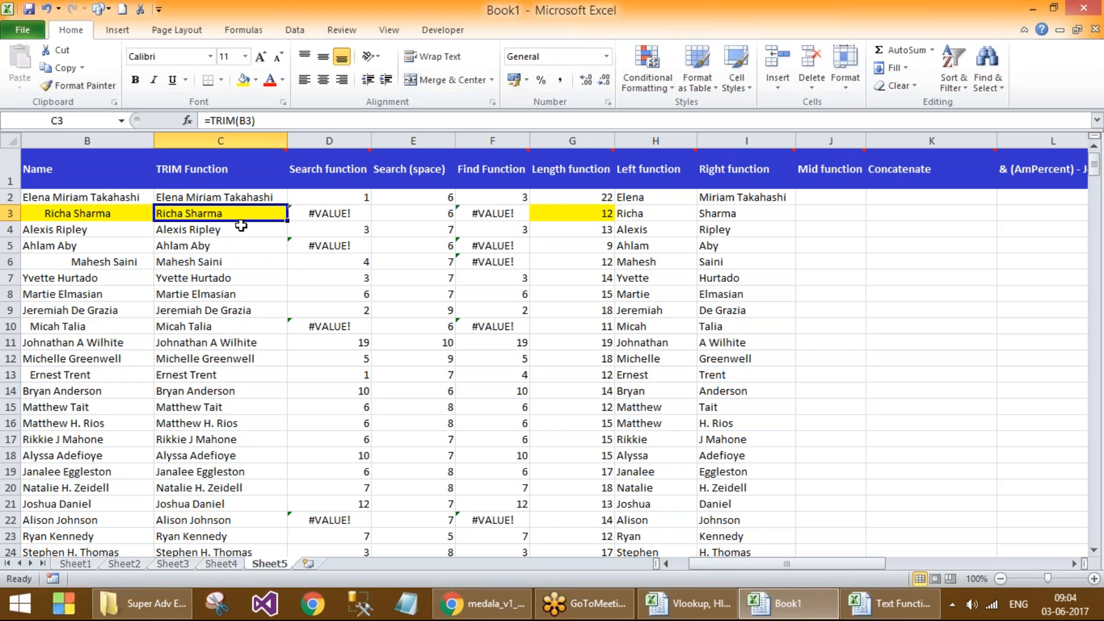
Step: Highlight the trimmed name in C6 and its length in G6 with a yellow fill
left_click(208, 261)
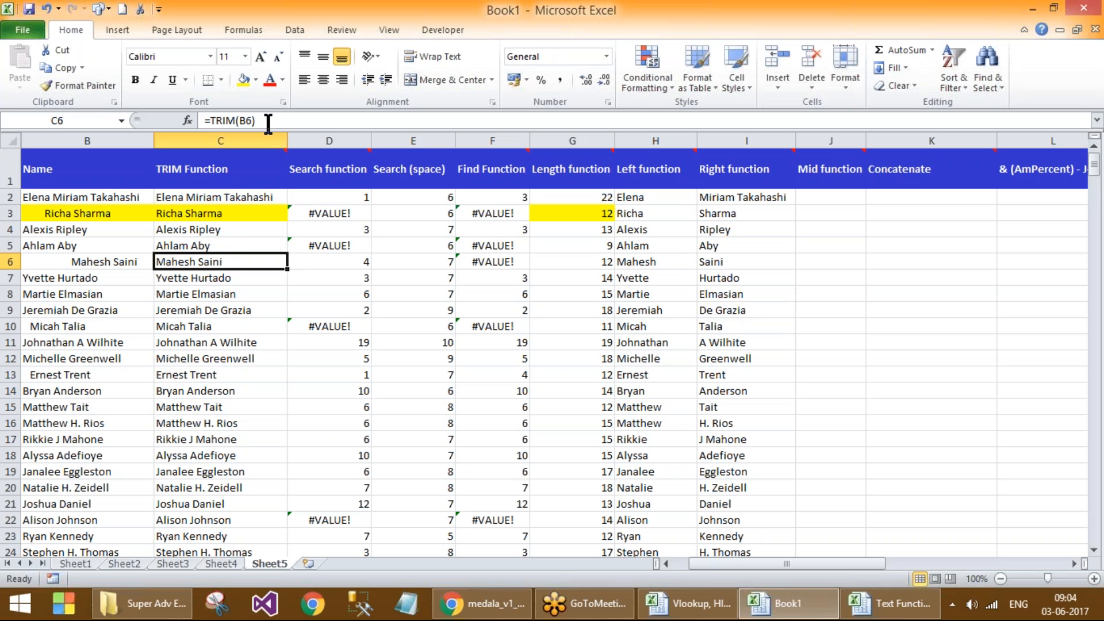
left_click(243, 79)
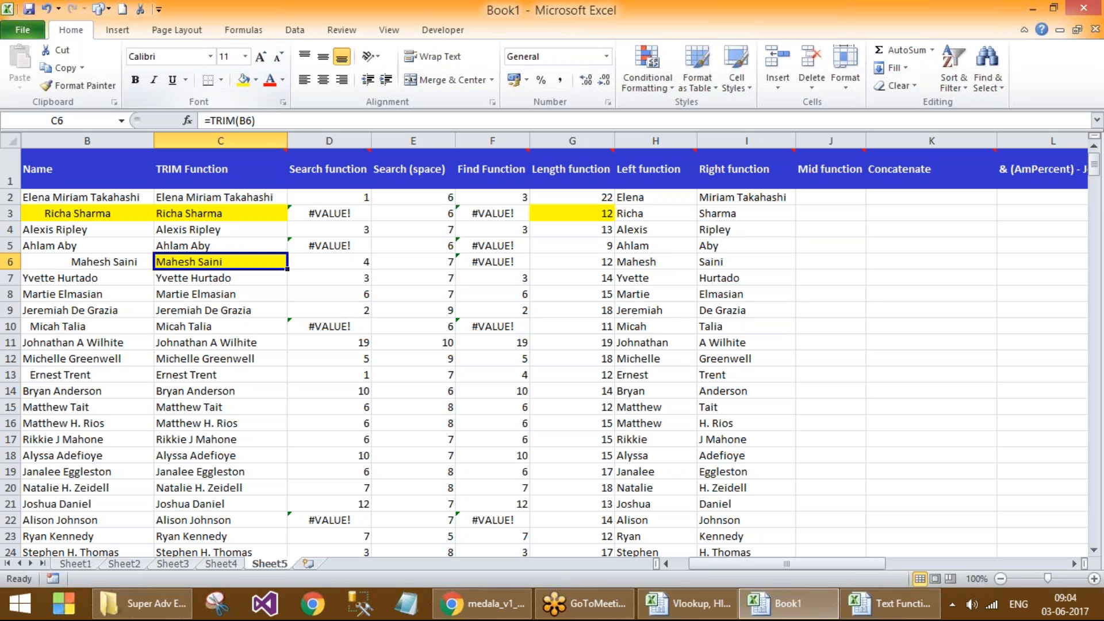
left_click(589, 262)
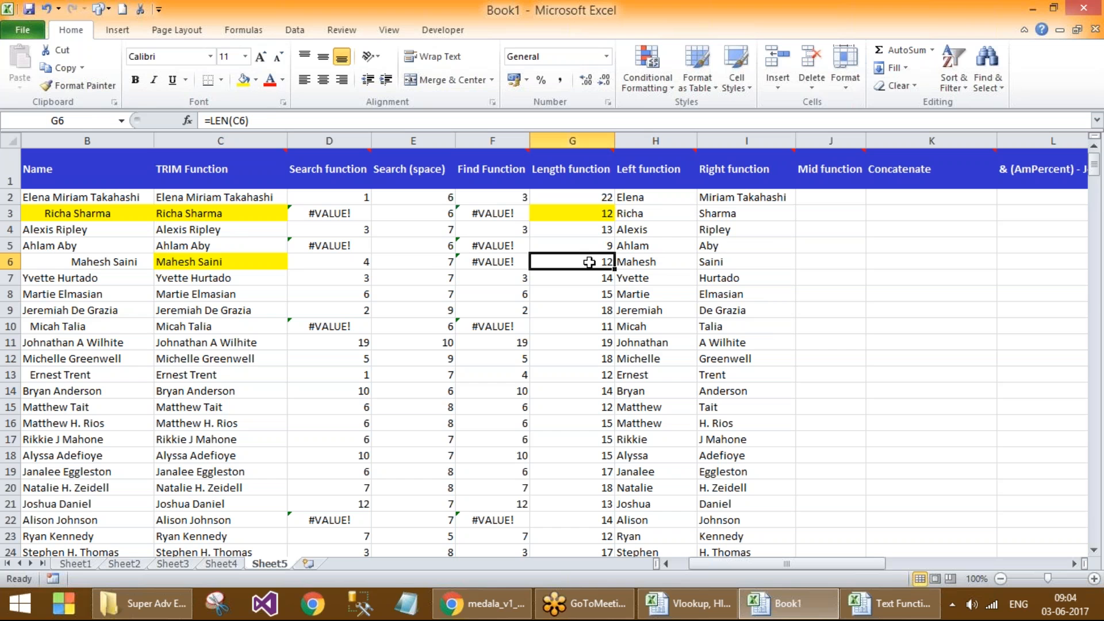
left_click(240, 78)
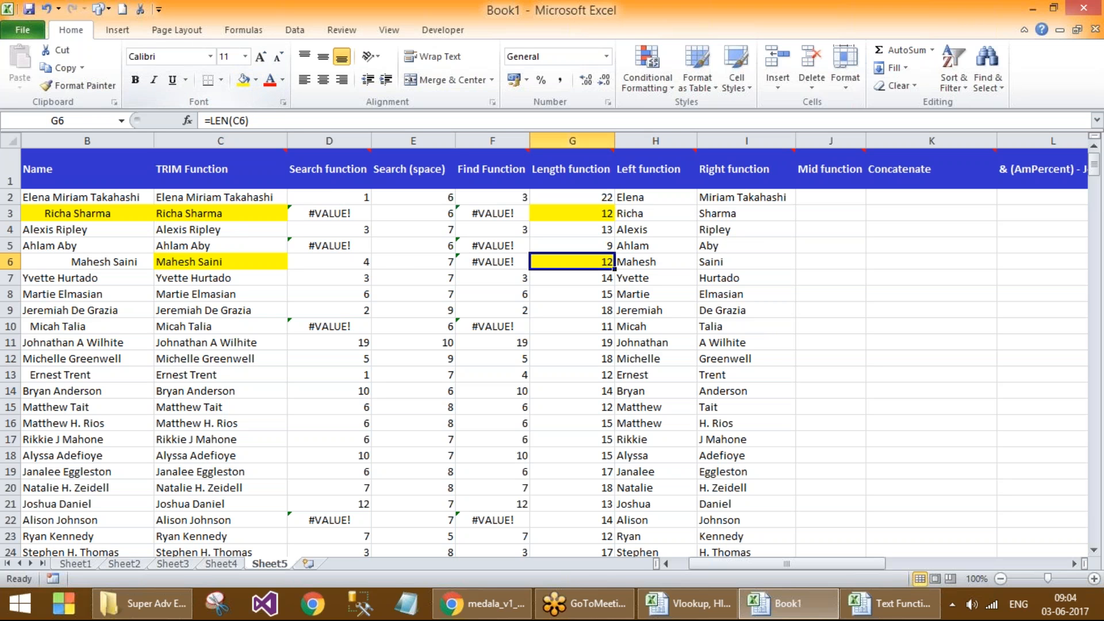
Step: Examine row 6's space-search, length and RIGHT formulas in E6, G6 and I6
left_click(430, 263)
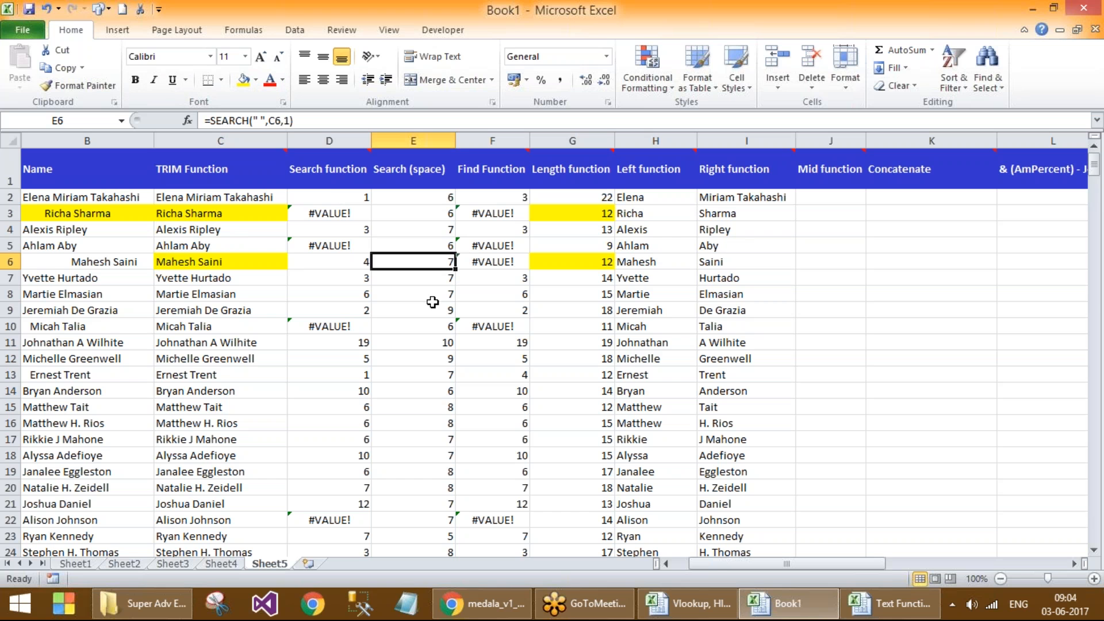
left_click(584, 264)
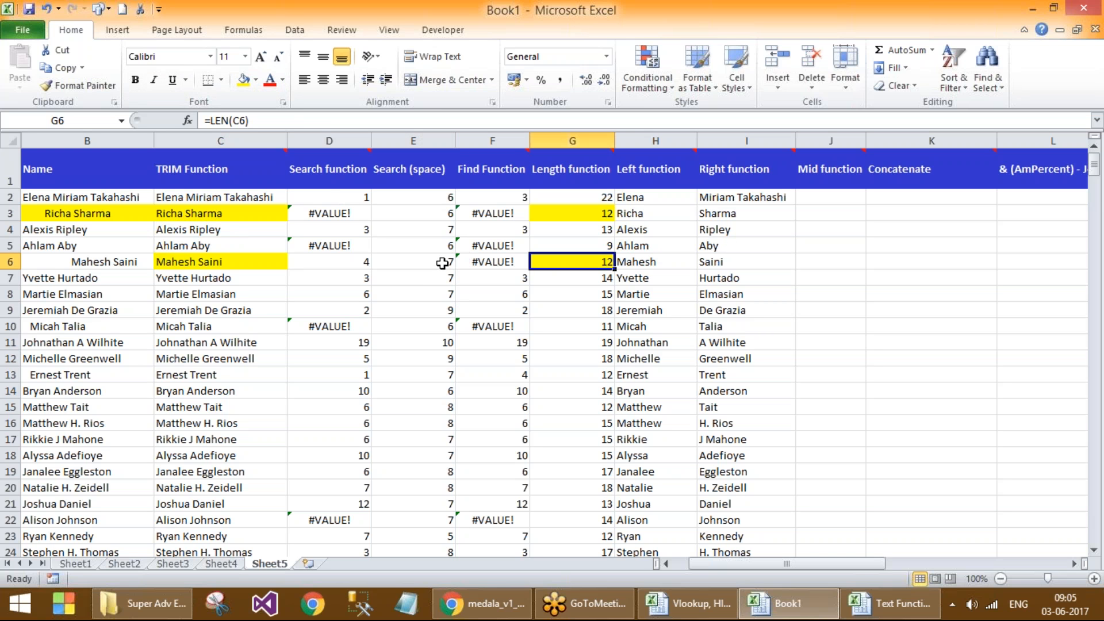
left_click(730, 262)
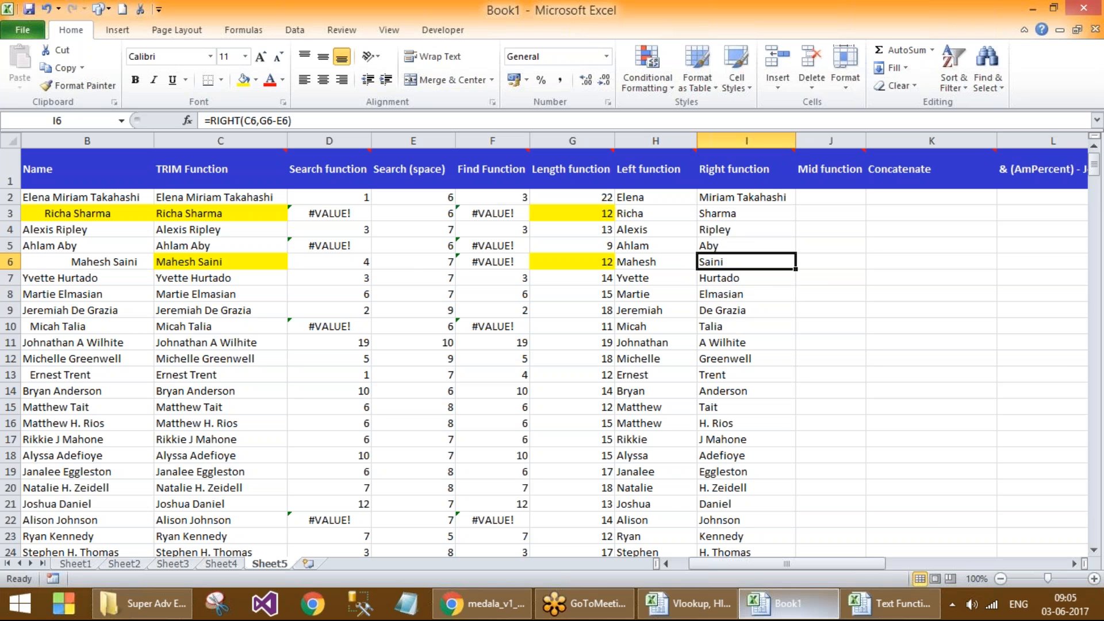
mouse_move(787, 603)
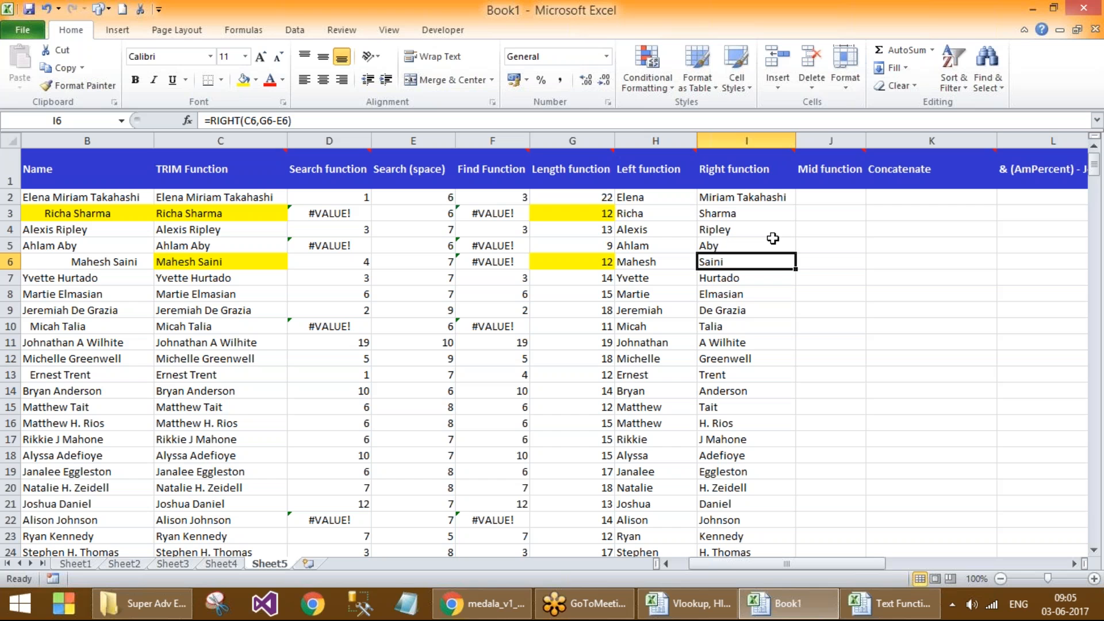
Step: Locate the Concatenate column and examine the Left function and Right function columns, H and I
key("Up")
key("Up")
key("Up")
key("Up")
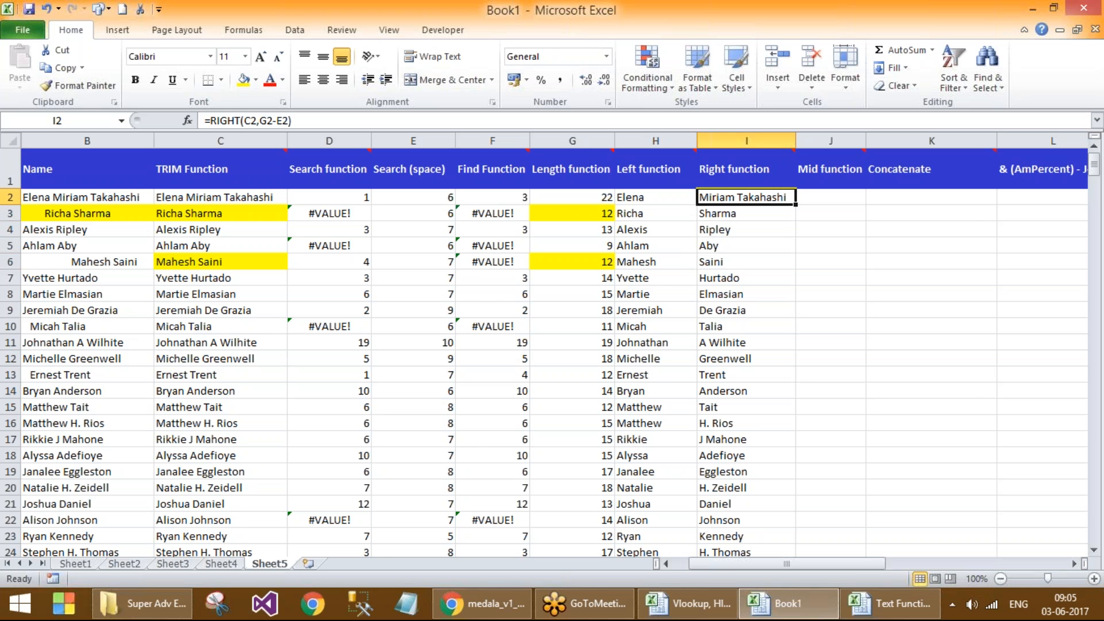
key("Right")
key("Right")
key("Right")
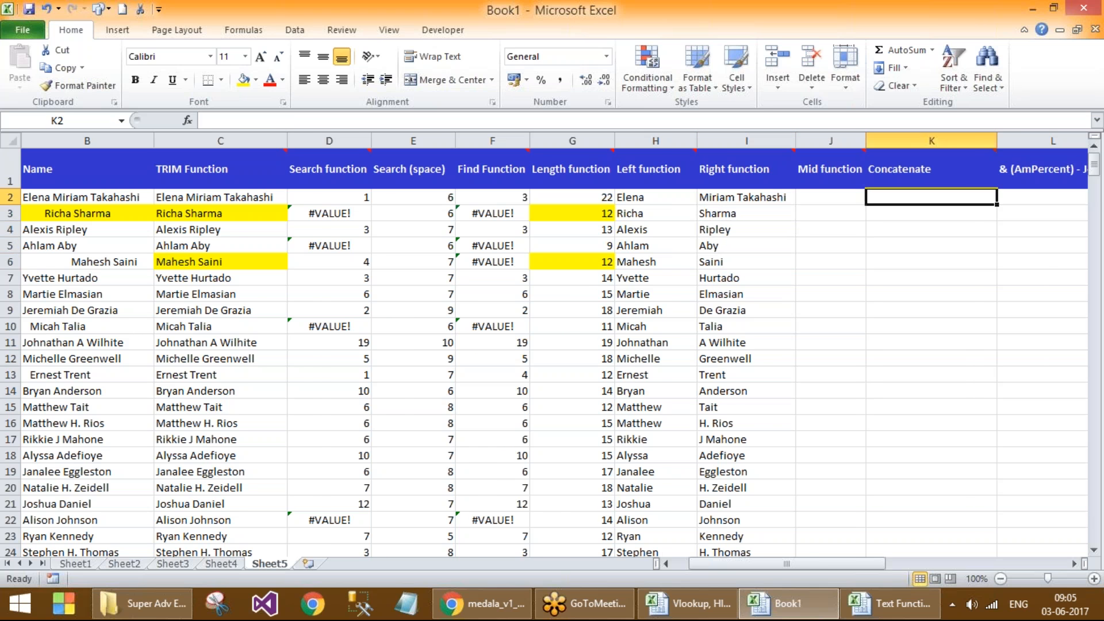
key("Left")
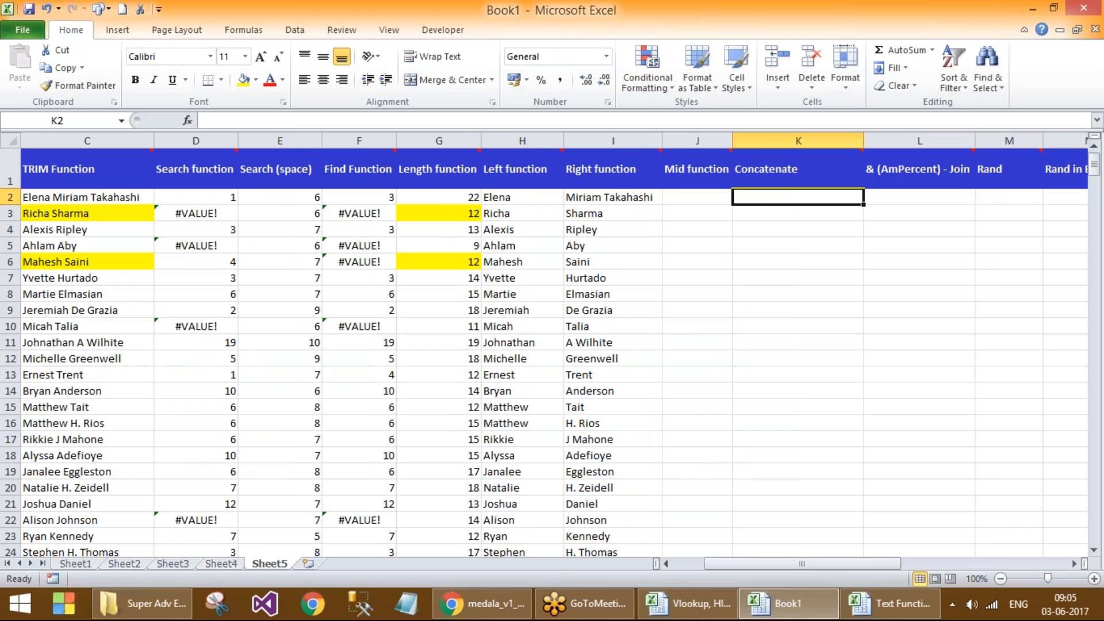
left_click(522, 140)
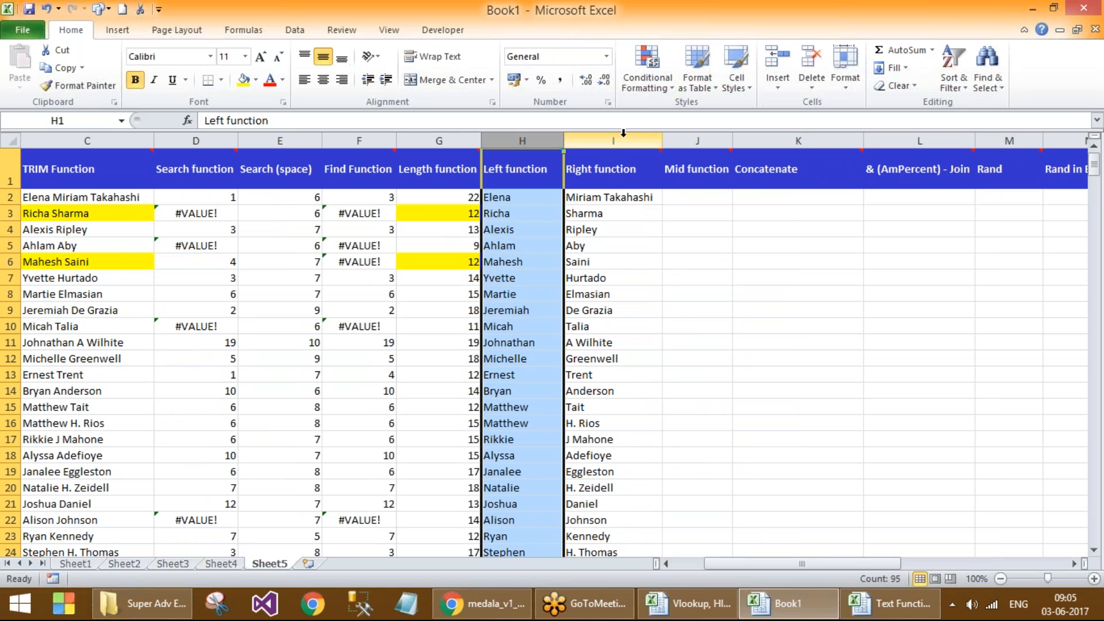
left_click(611, 136)
left_click(548, 139)
left_click(611, 140)
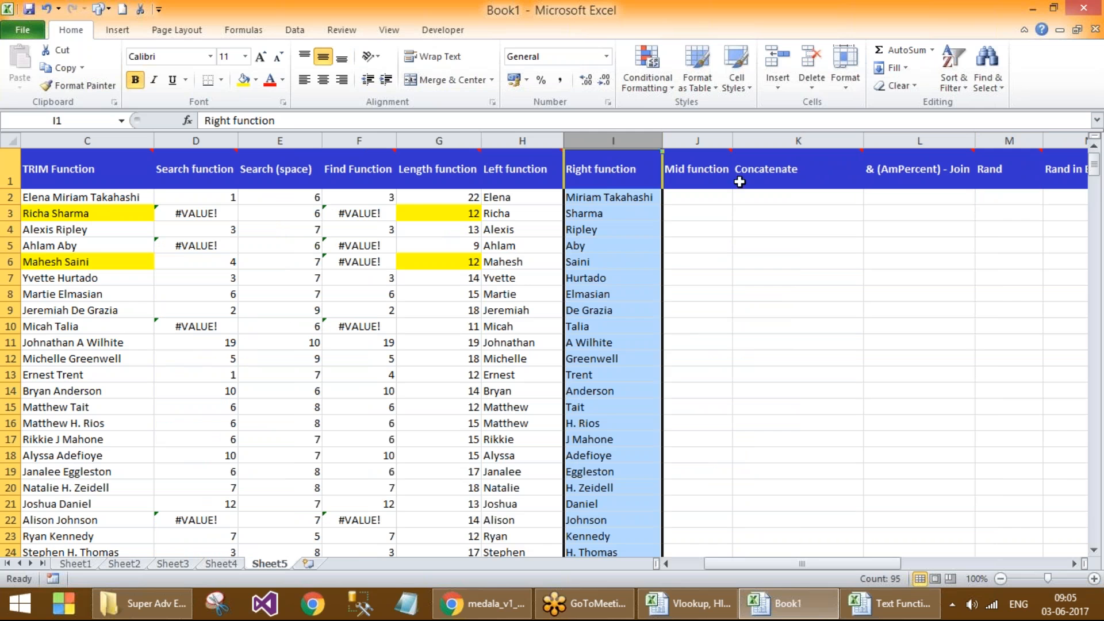
Step: Enter =CONCATENATE(H2,I2) in K2 and fill the formula down the Concatenate column
left_click(763, 194)
type("=")
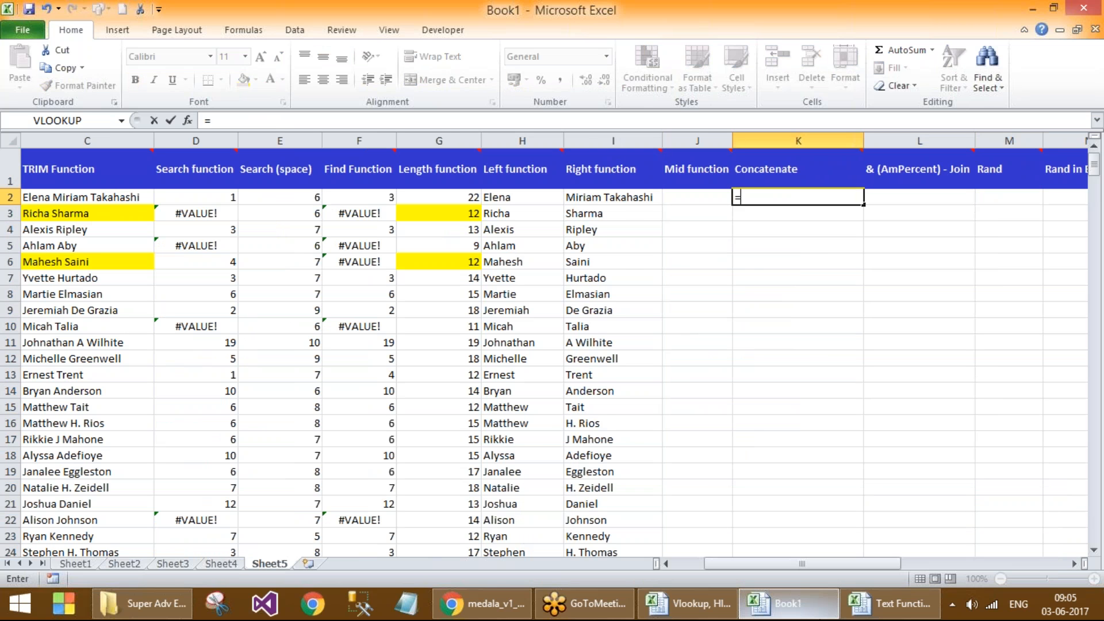
type("con")
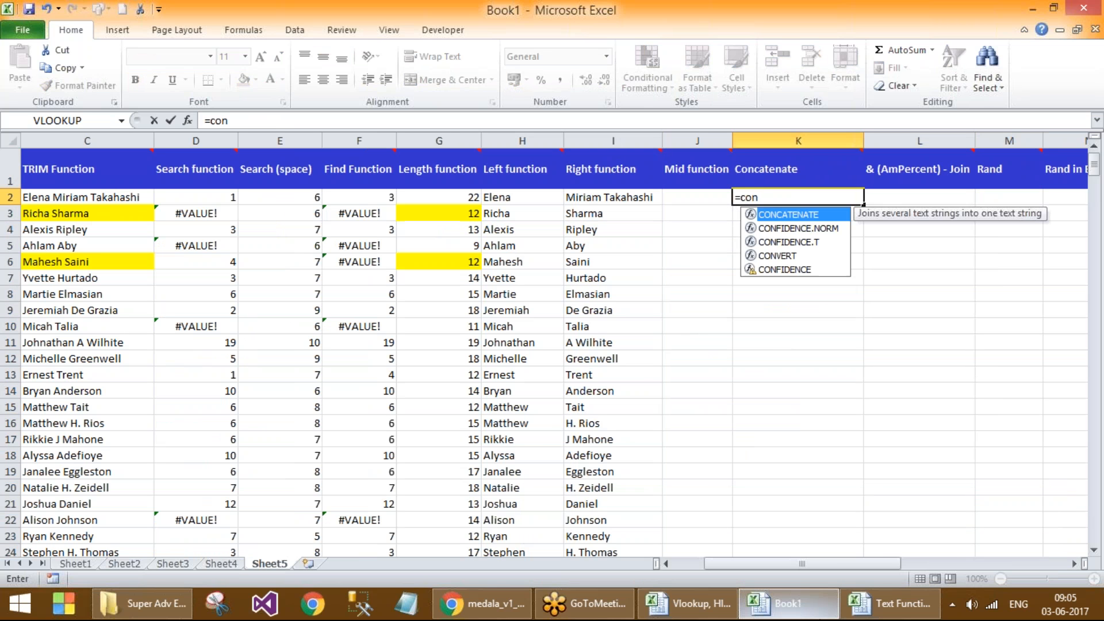
double_click(795, 217)
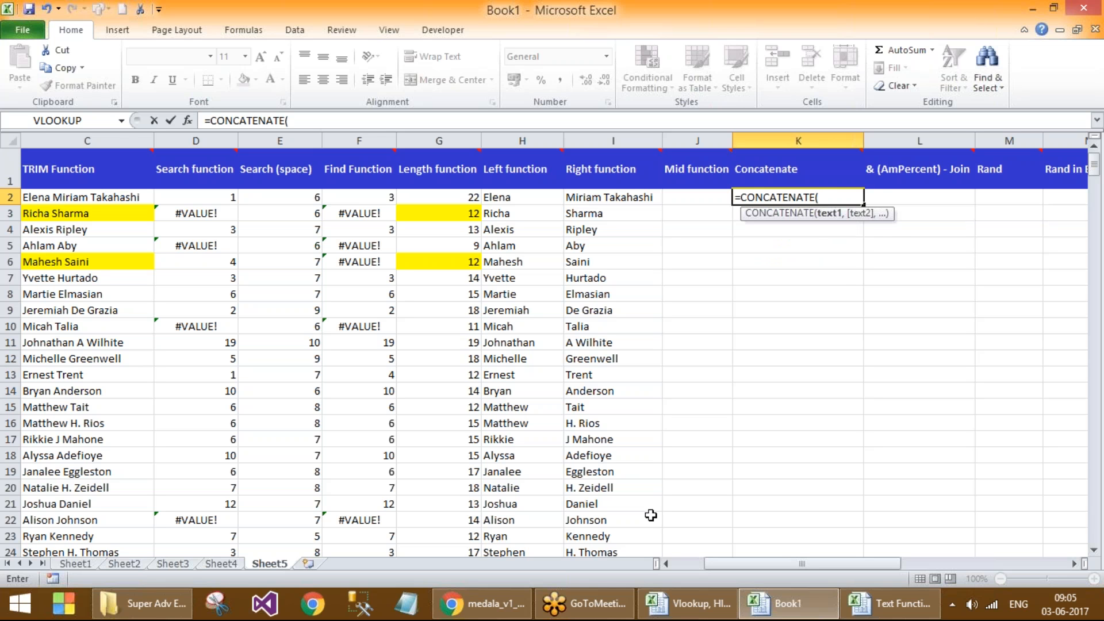
left_click(1076, 37)
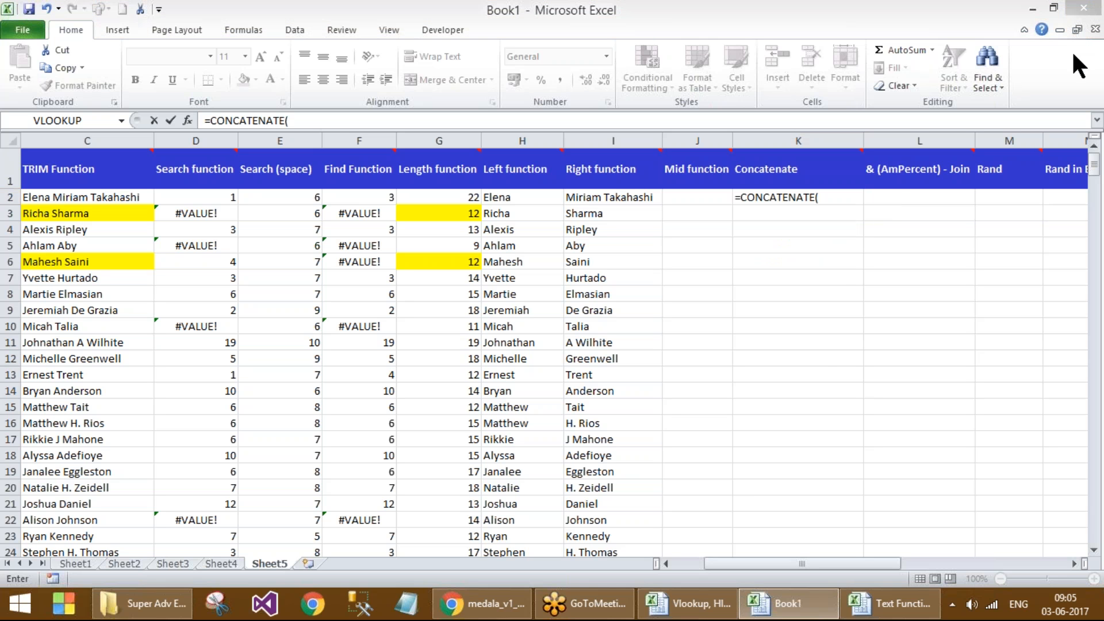
left_click(1071, 52)
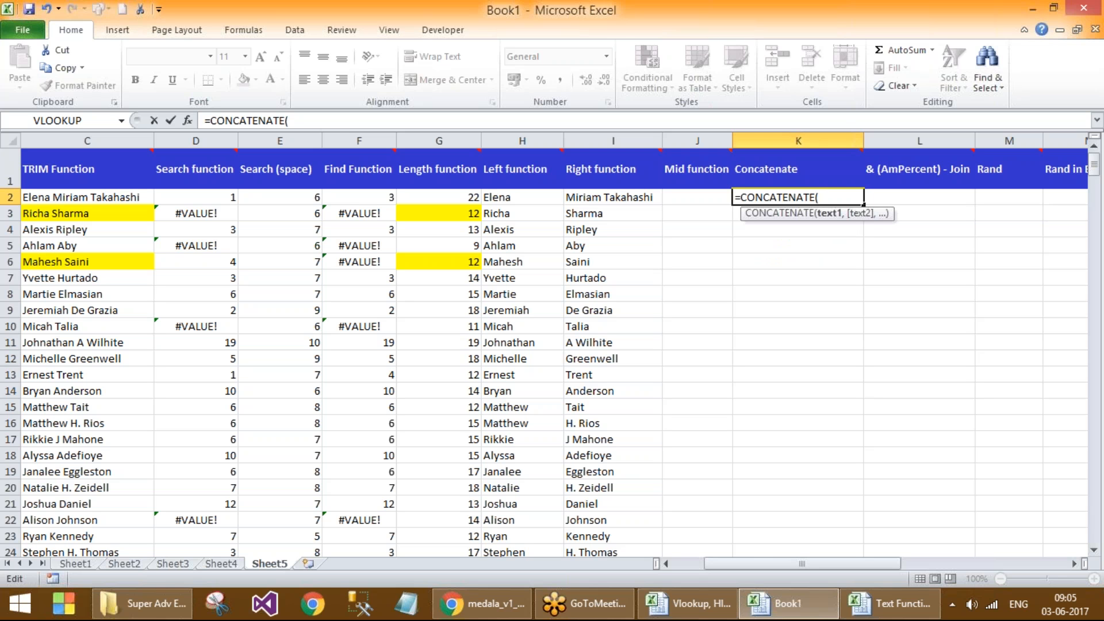
left_click(520, 200)
type(",")
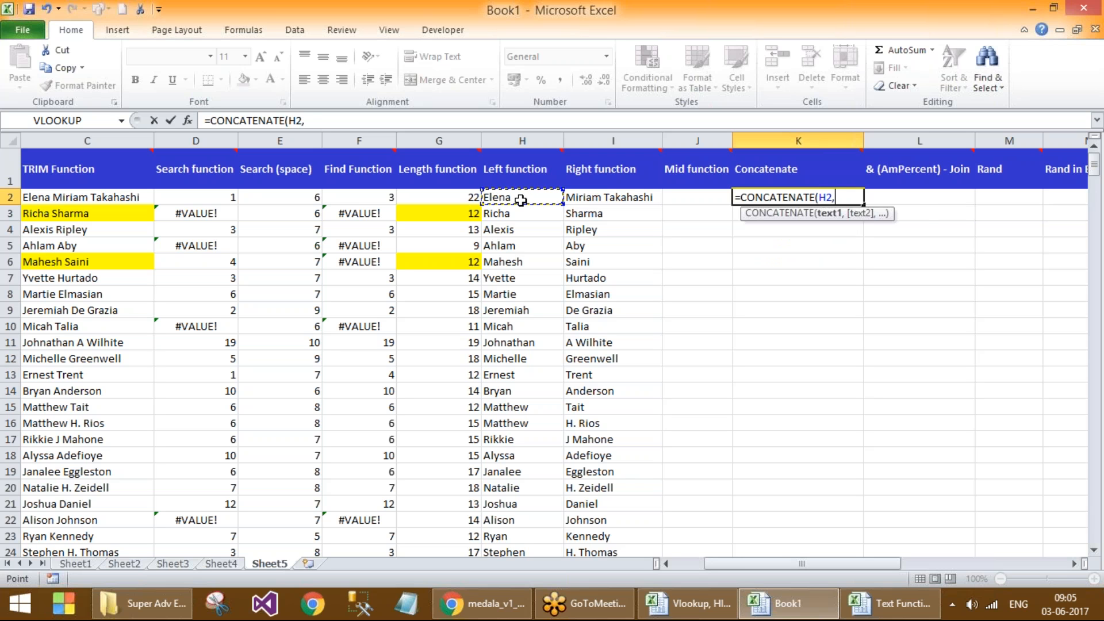
left_click(620, 200)
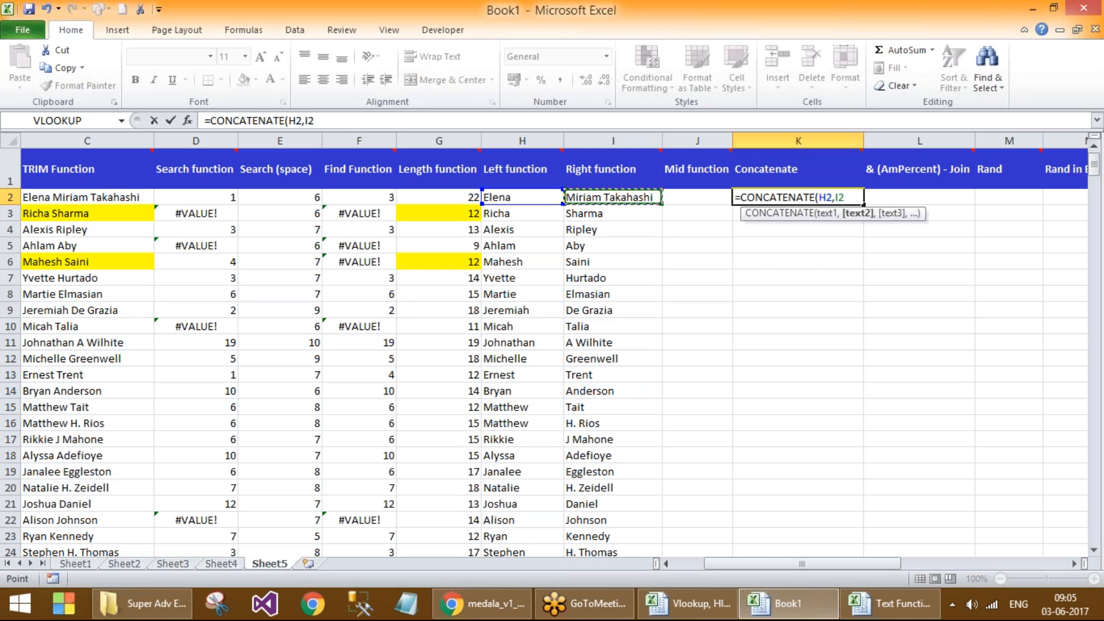
type(",")
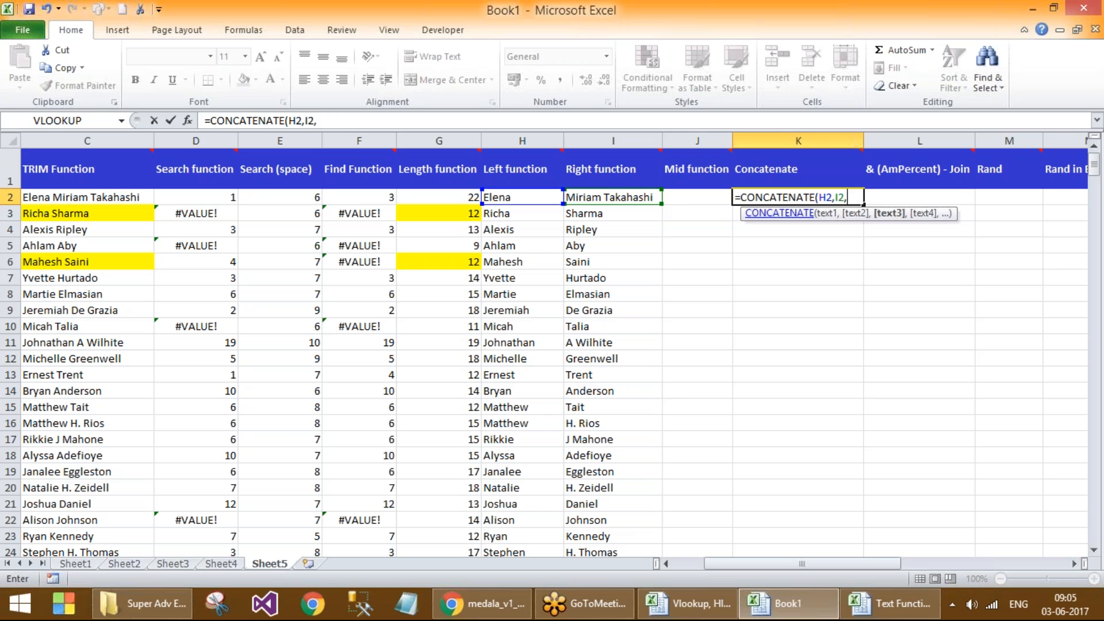
key("BackSpace")
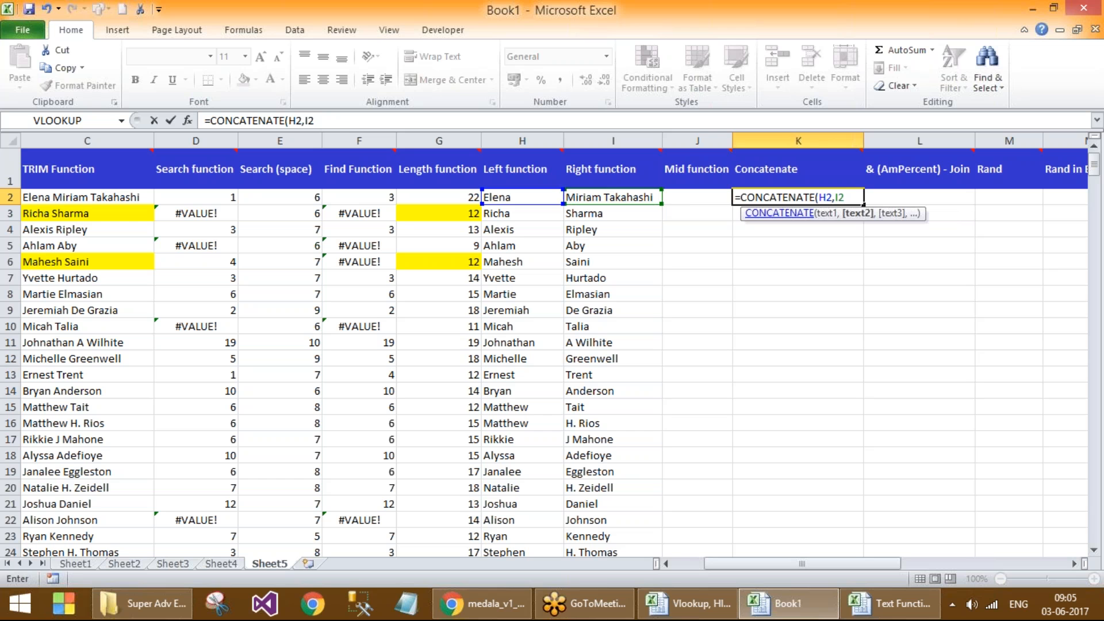
type(")")
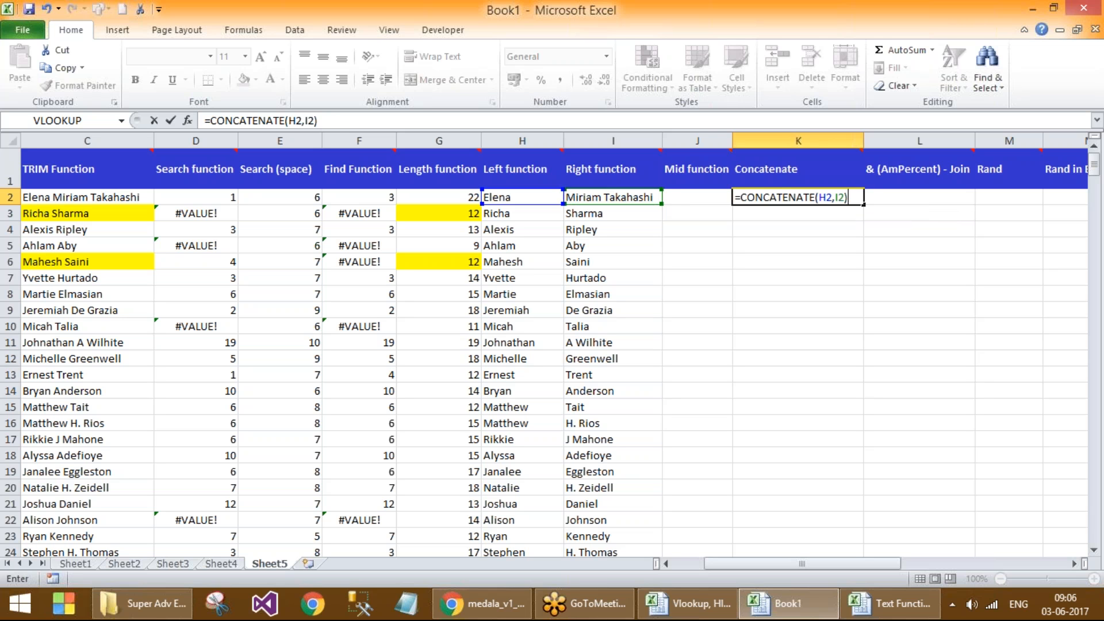
key("Return")
left_click(842, 197)
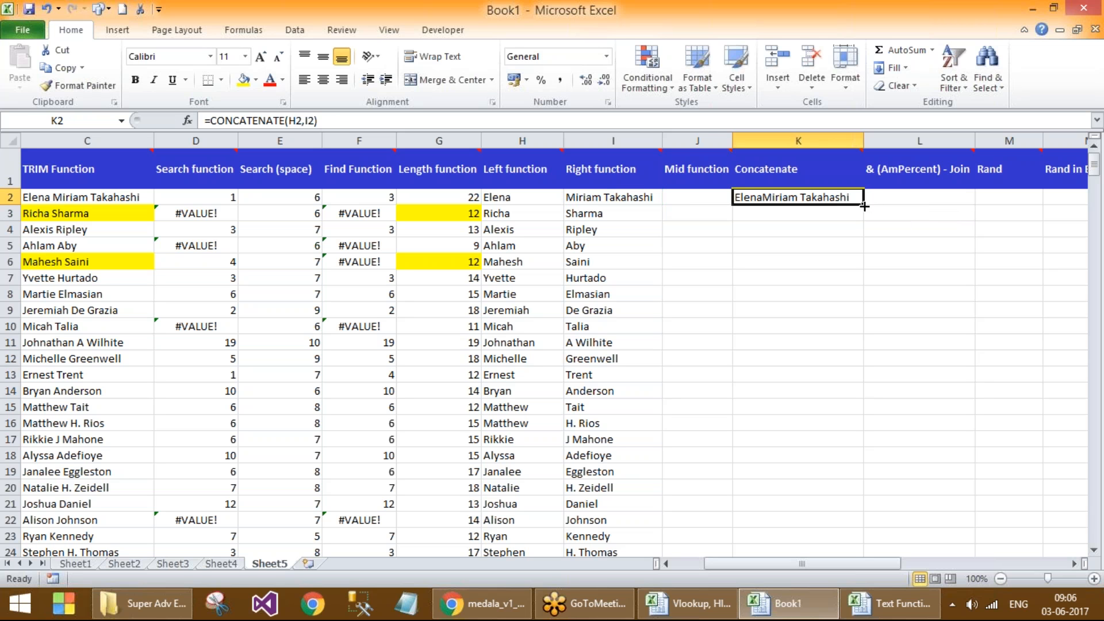
double_click(863, 205)
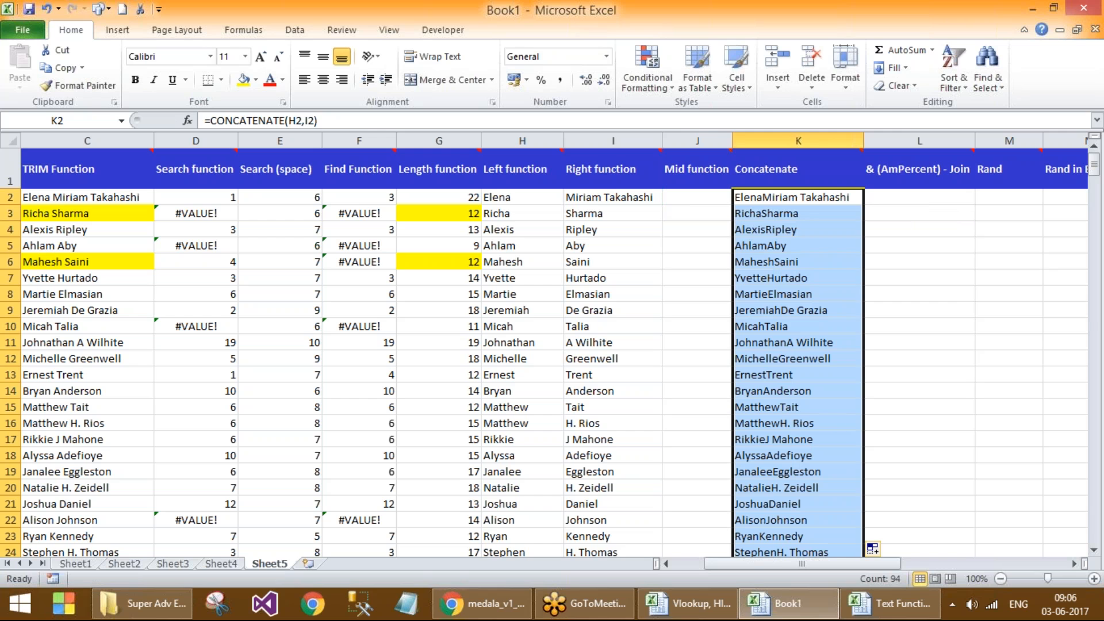
Step: Check the joined names and formulas in K2, K3 and K4 against the name parts in row 3
left_click(765, 214)
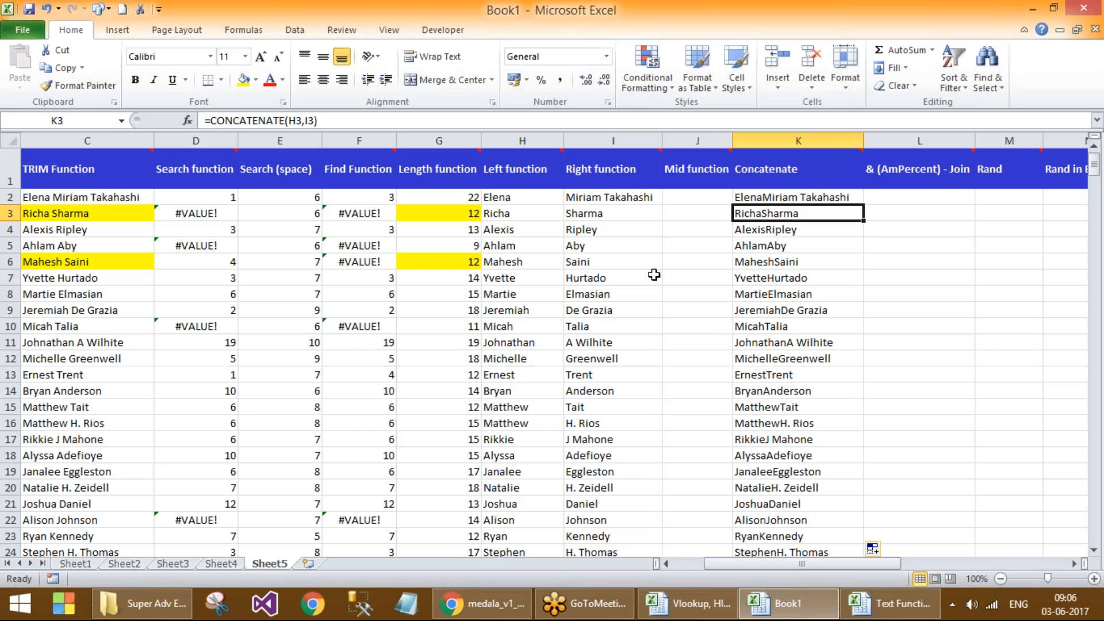
left_click(765, 233)
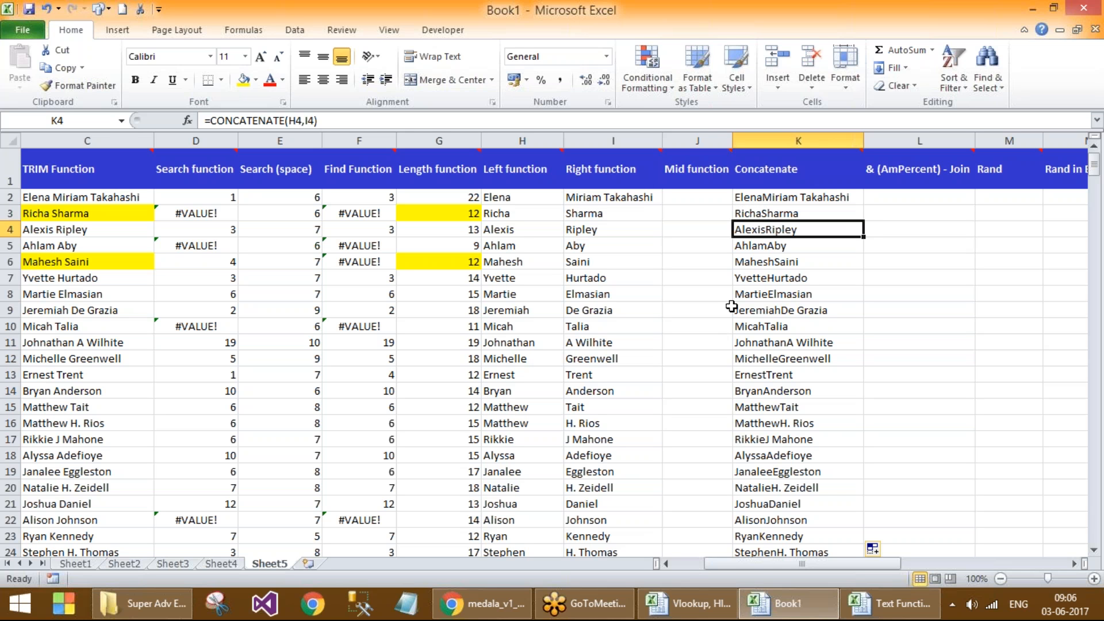
left_click(607, 216)
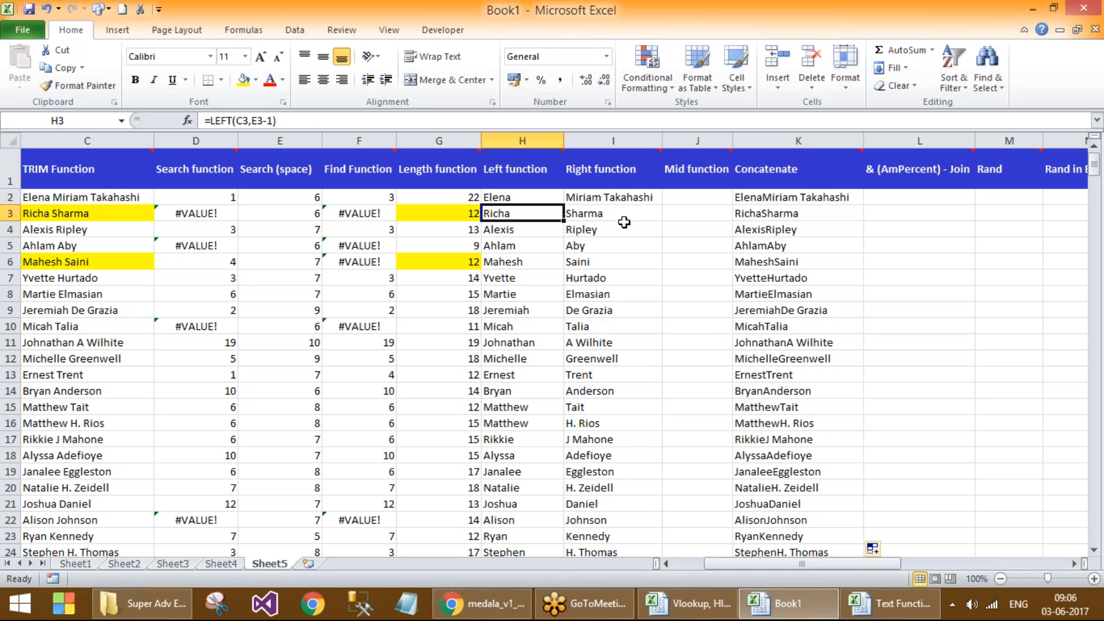
left_click(756, 214)
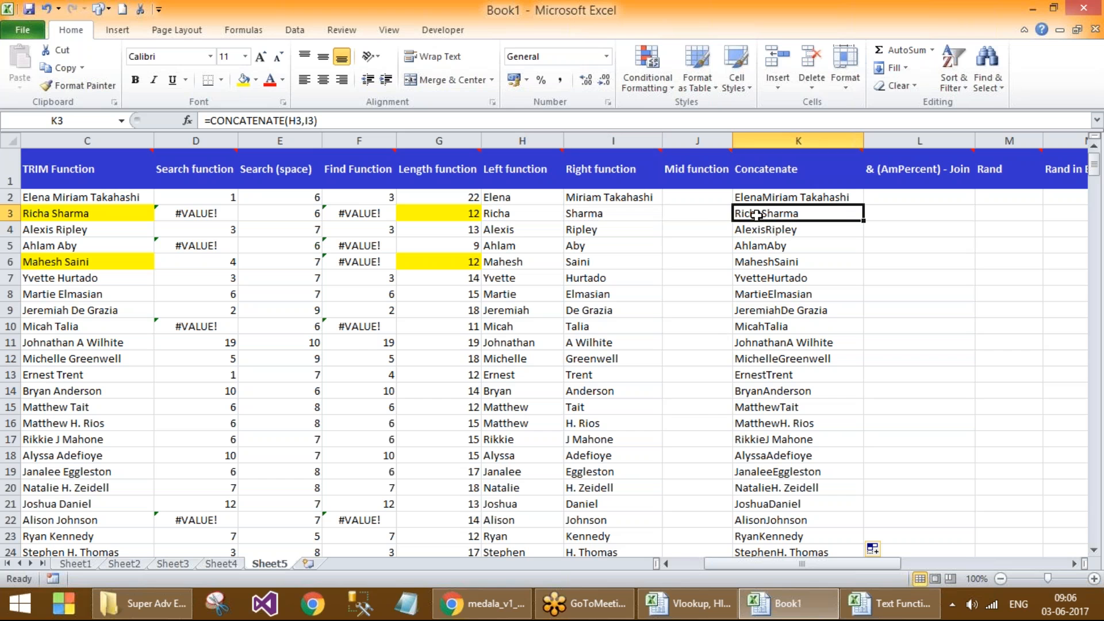
double_click(756, 214)
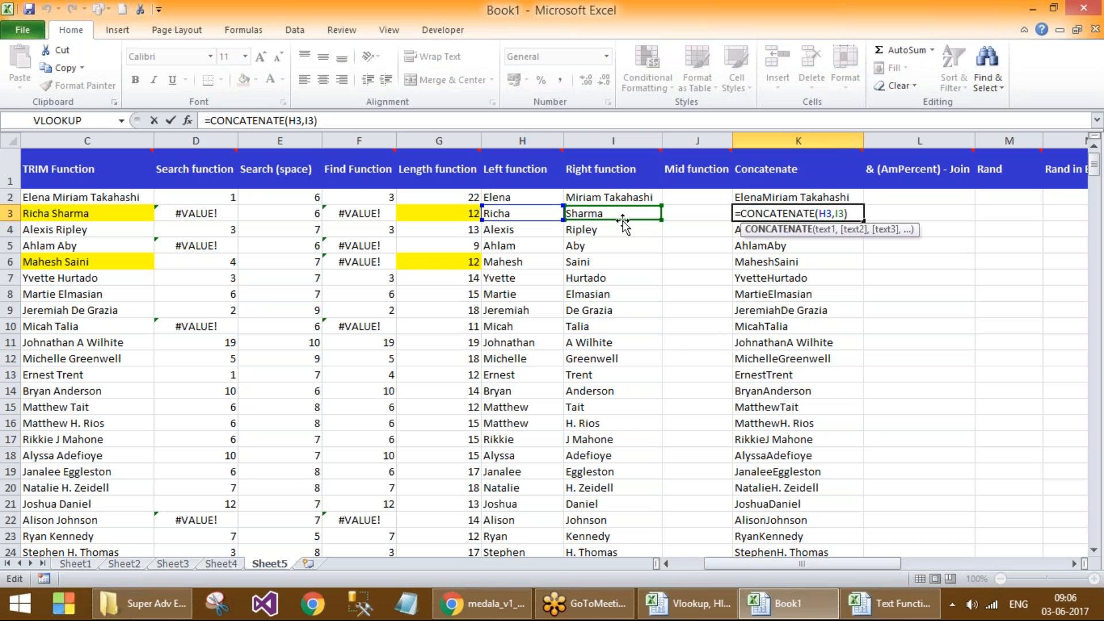
key("Escape")
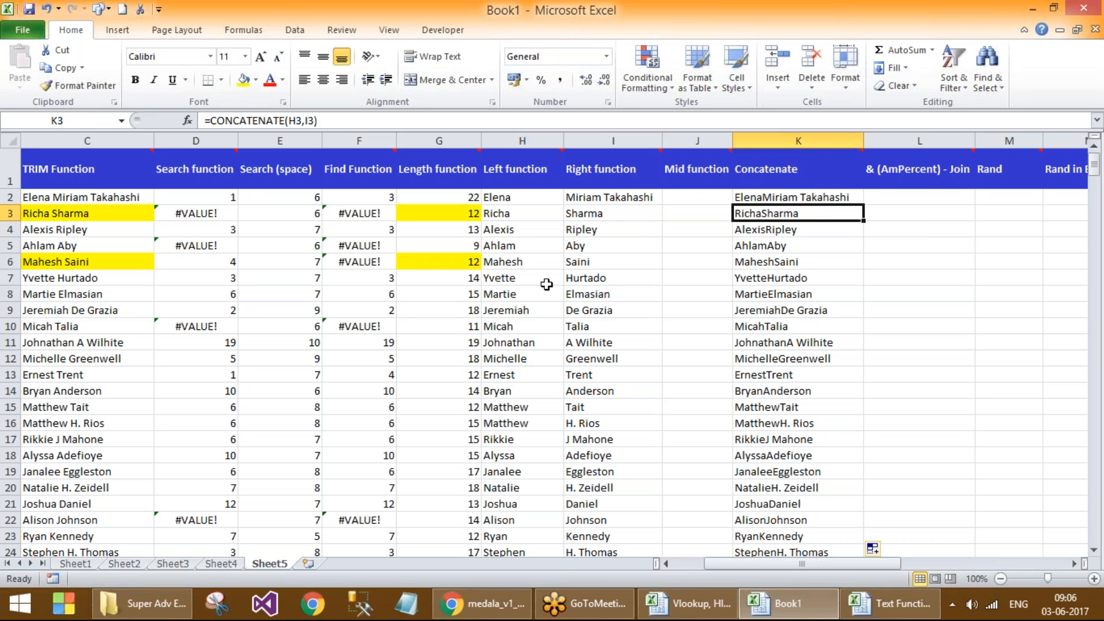
left_click(806, 196)
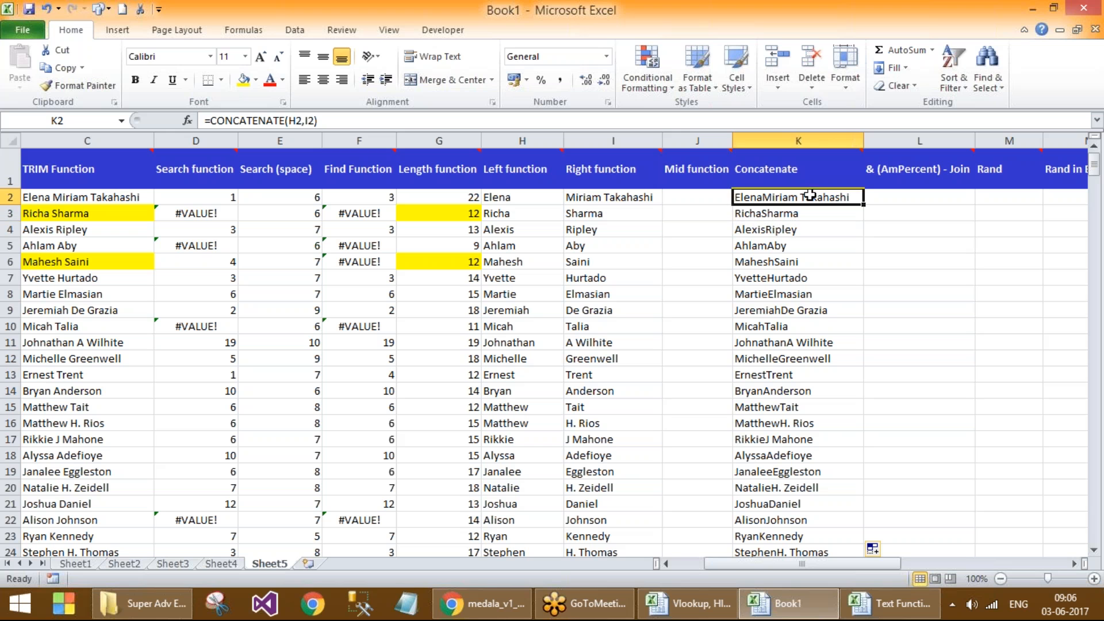
Step: Change the formula in K2 to =CONCATENATE(H2," ",I2), adding a space between the two name parts
left_click(305, 121)
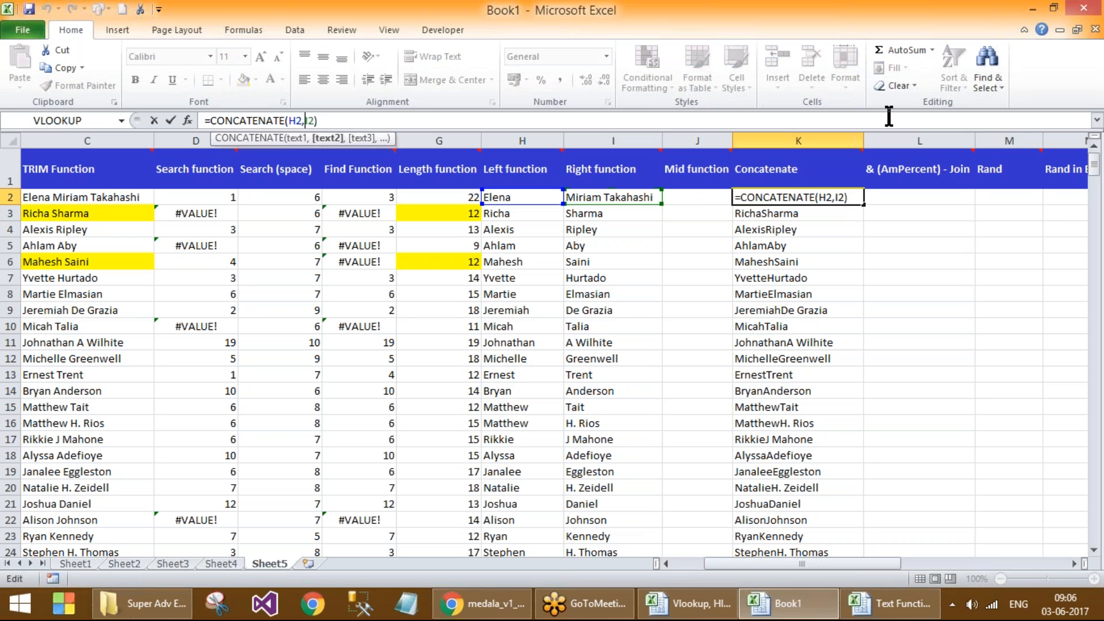
type("\"\"")
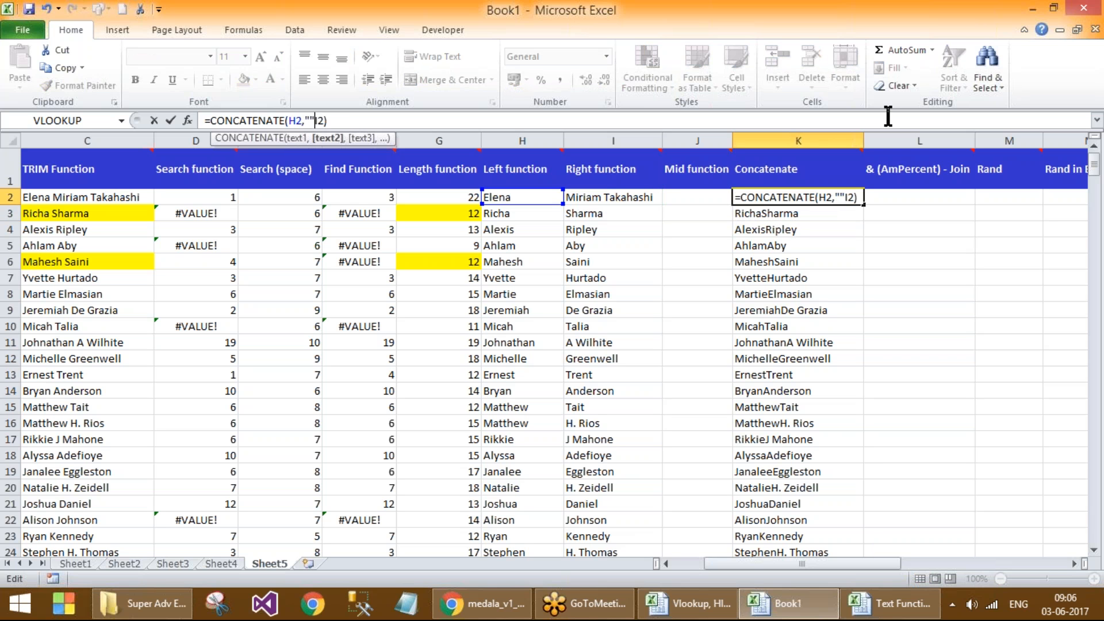
type(",")
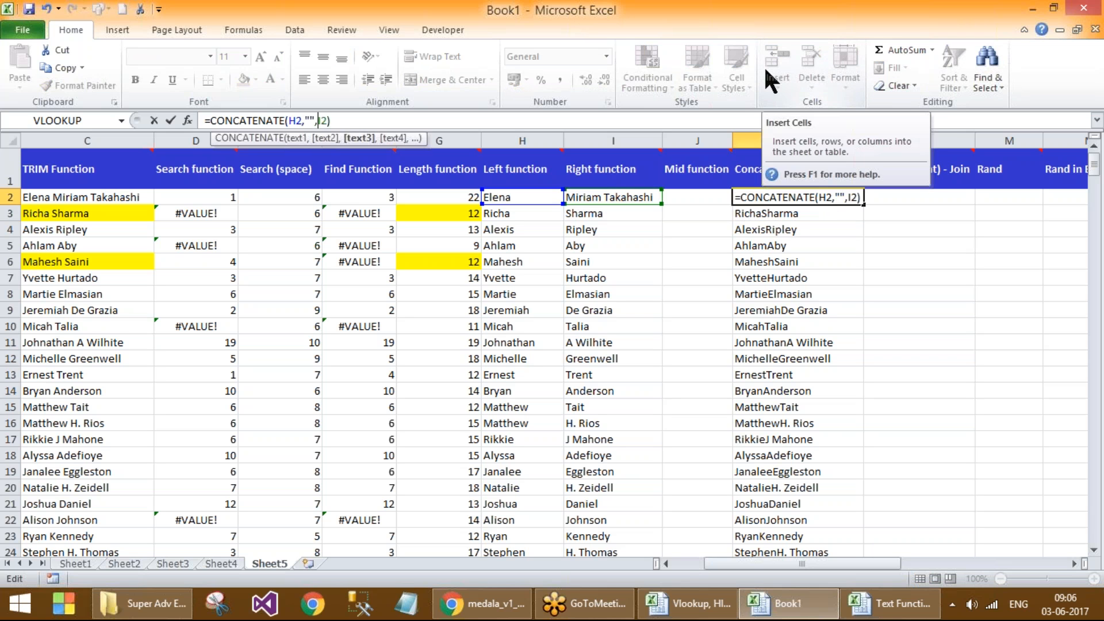
mouse_move(890, 604)
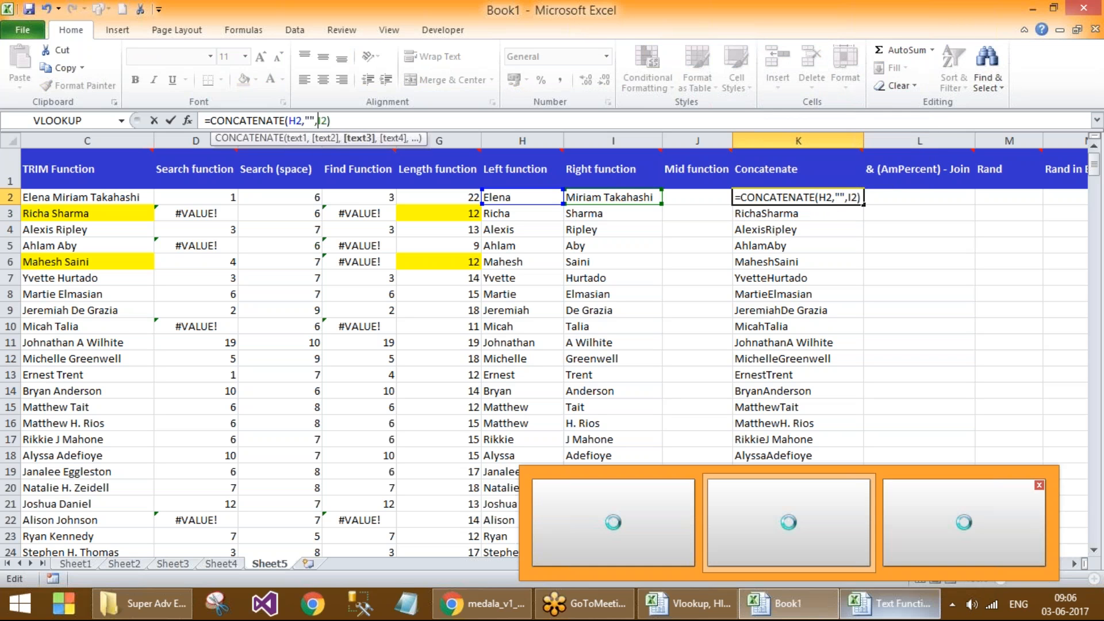
left_click(313, 120)
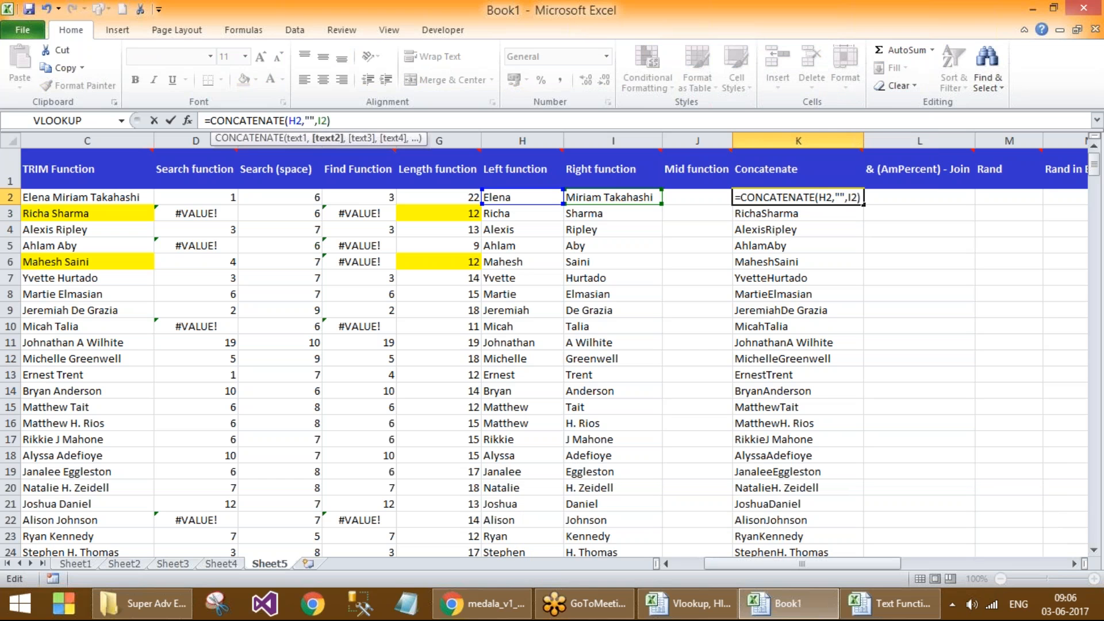
left_click(352, 123)
key("Return")
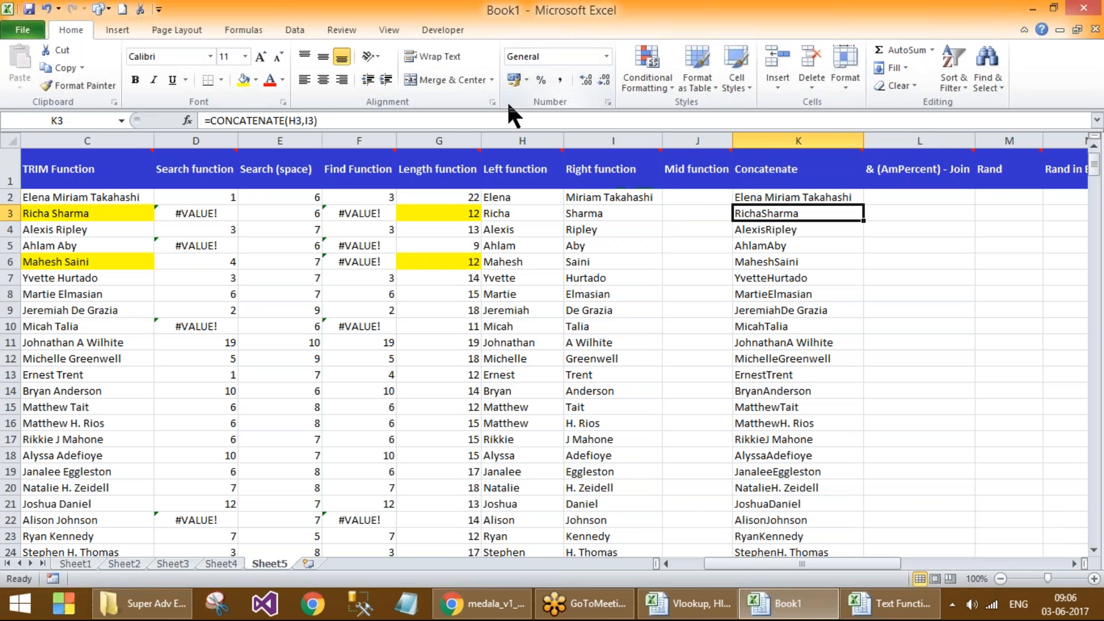
Step: Fill the K2 formula down the Concatenate column and check the joined names in K3 and K6
left_click(792, 197)
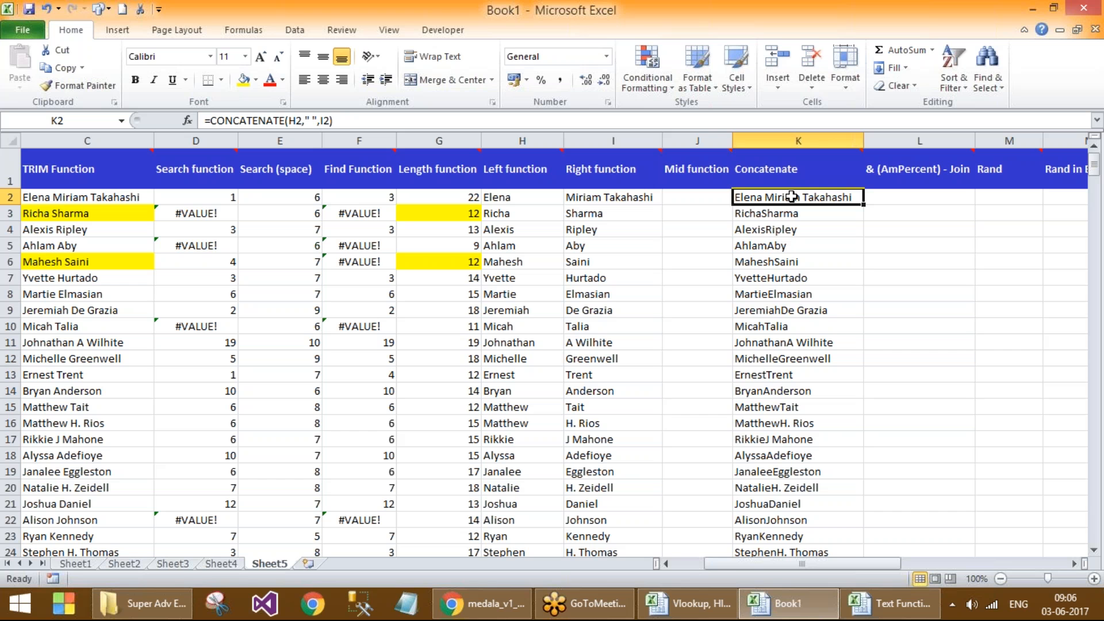
double_click(863, 204)
left_click(807, 216)
left_click(803, 259)
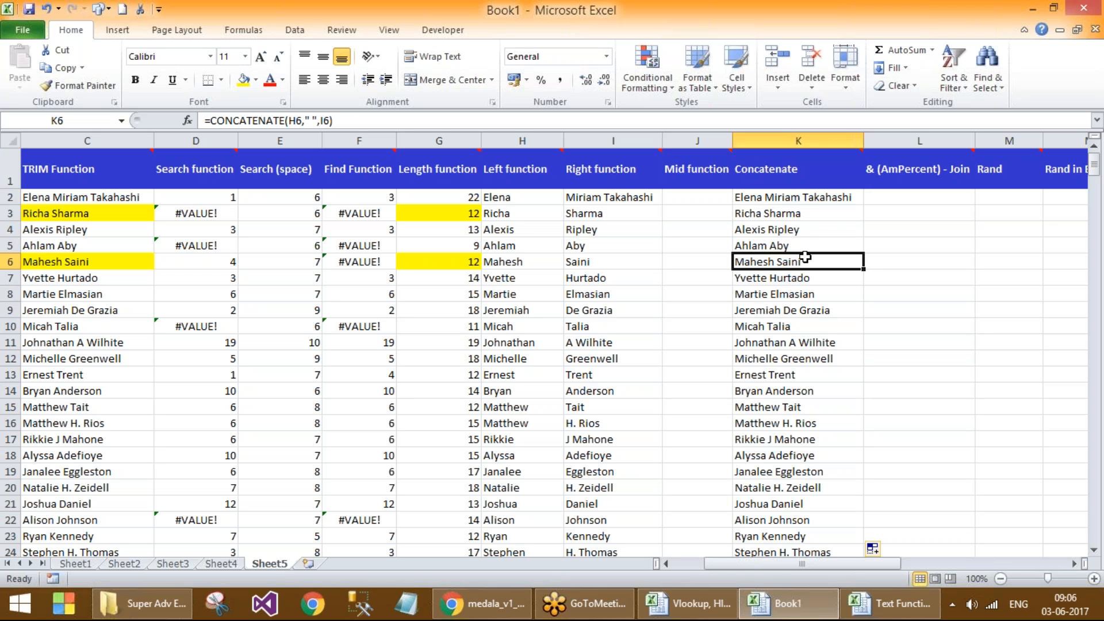
left_click(800, 201)
mouse_move(1010, 186)
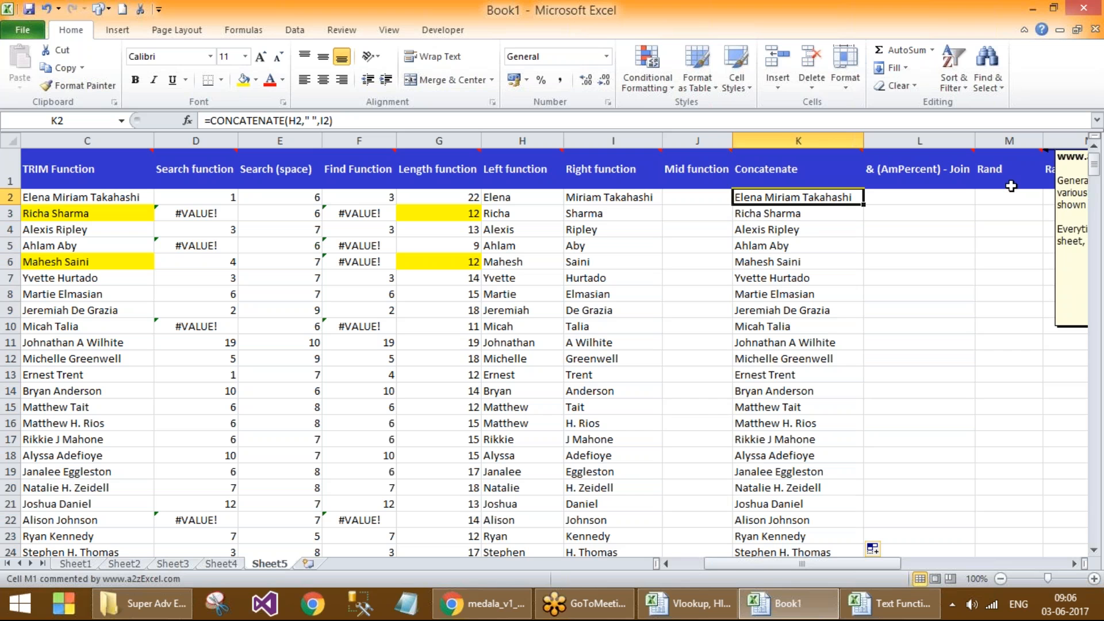
Step: Enter =H2&I2 in L2 to join the name parts with the ampersand operator
key("Right")
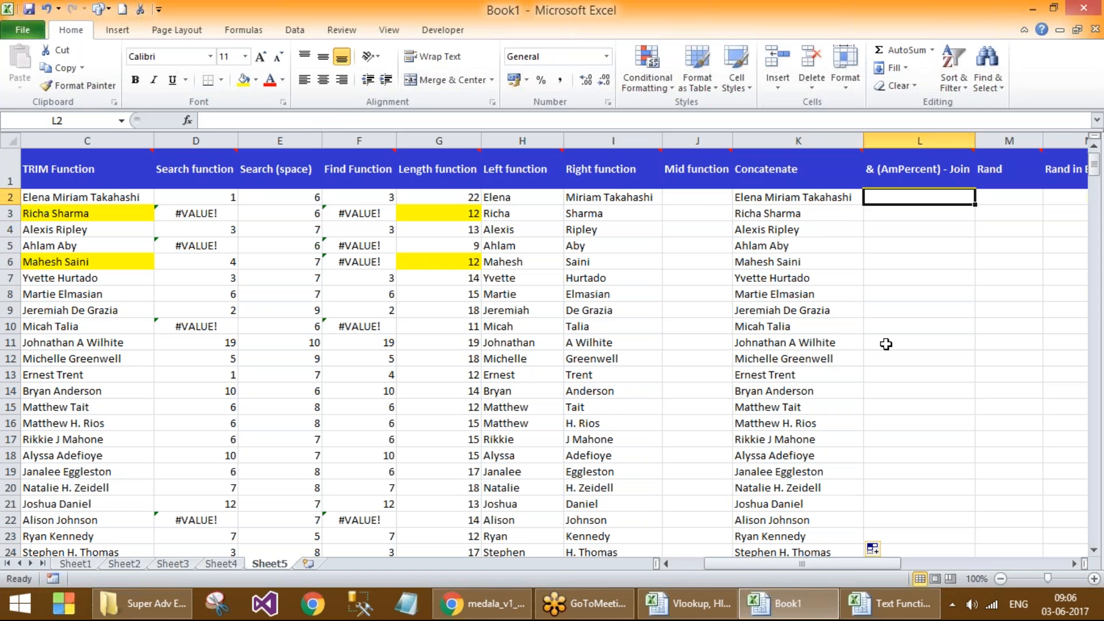
type("=")
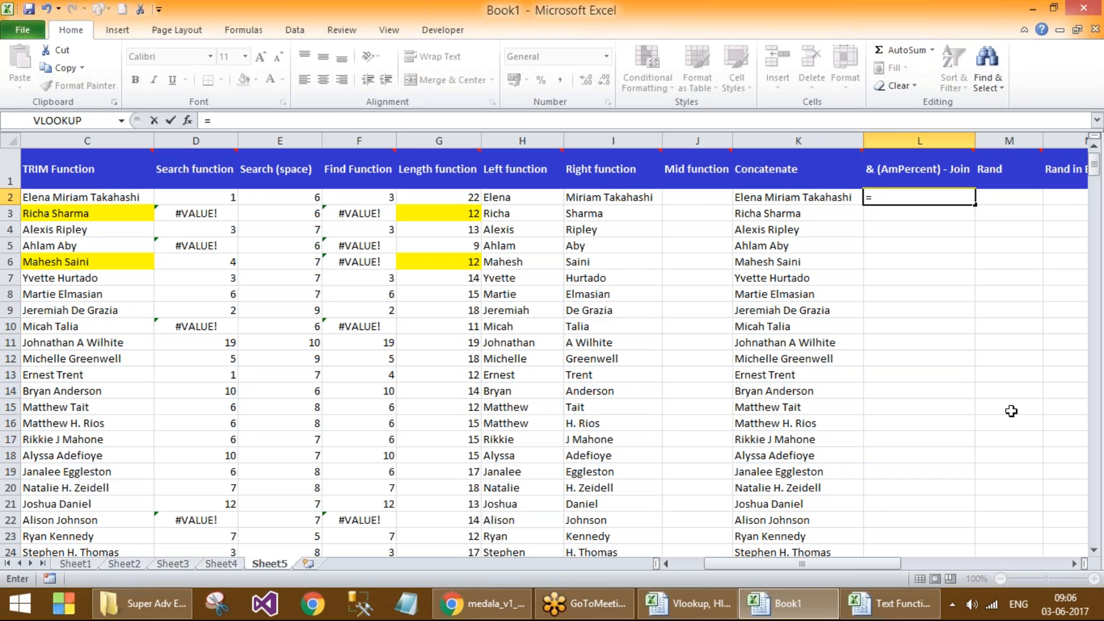
left_click(511, 200)
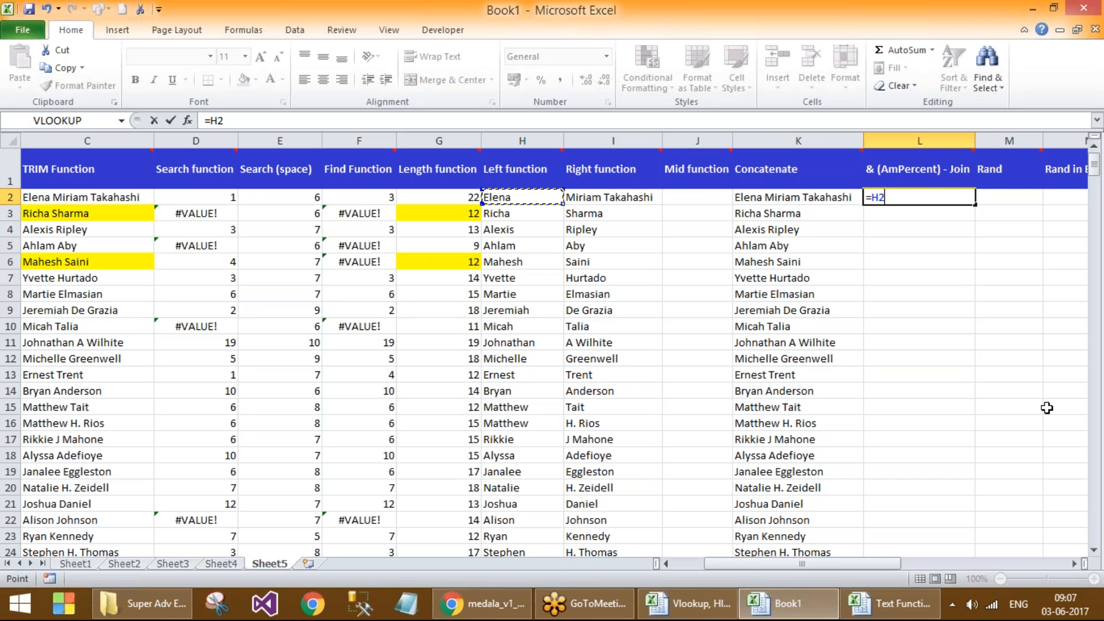
type("&")
left_click(598, 200)
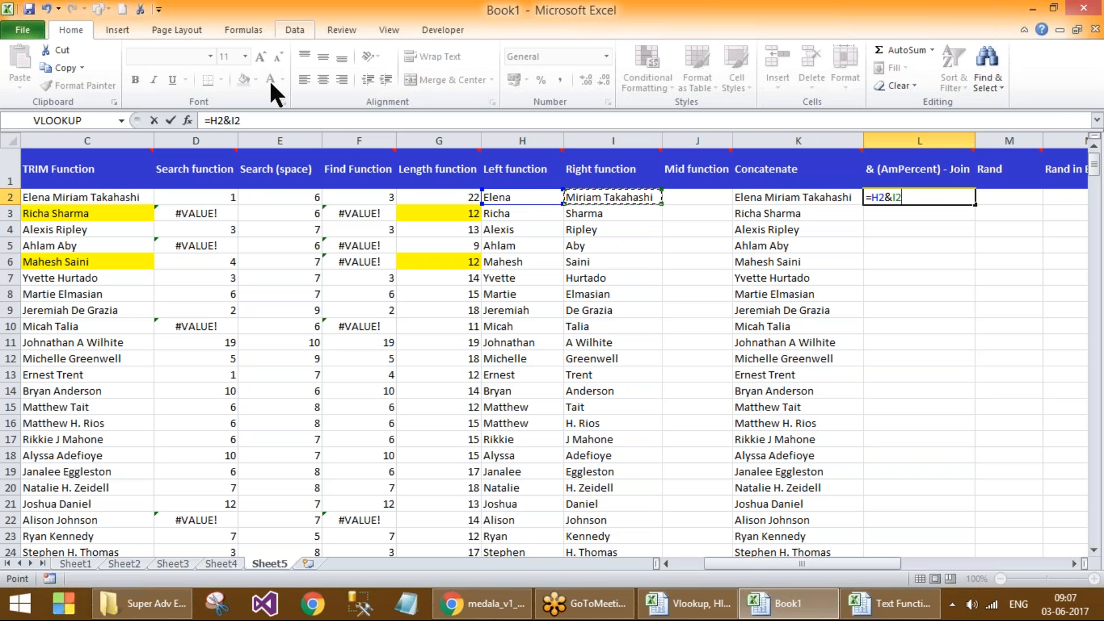
left_click(251, 121)
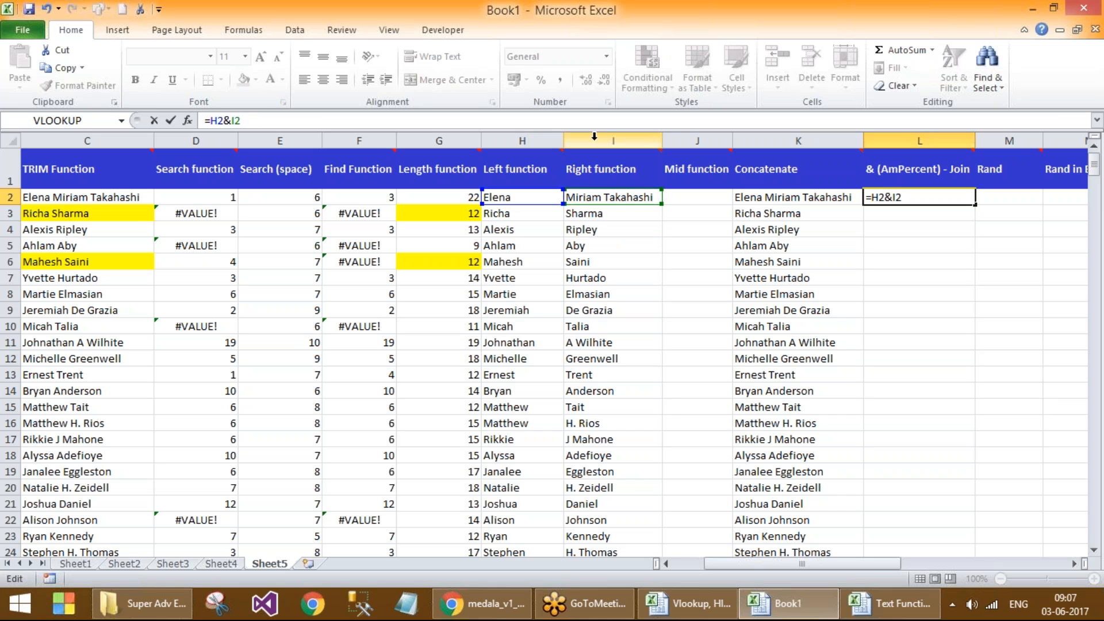
type("&")
key("BackSpace")
key("ctrl+Return")
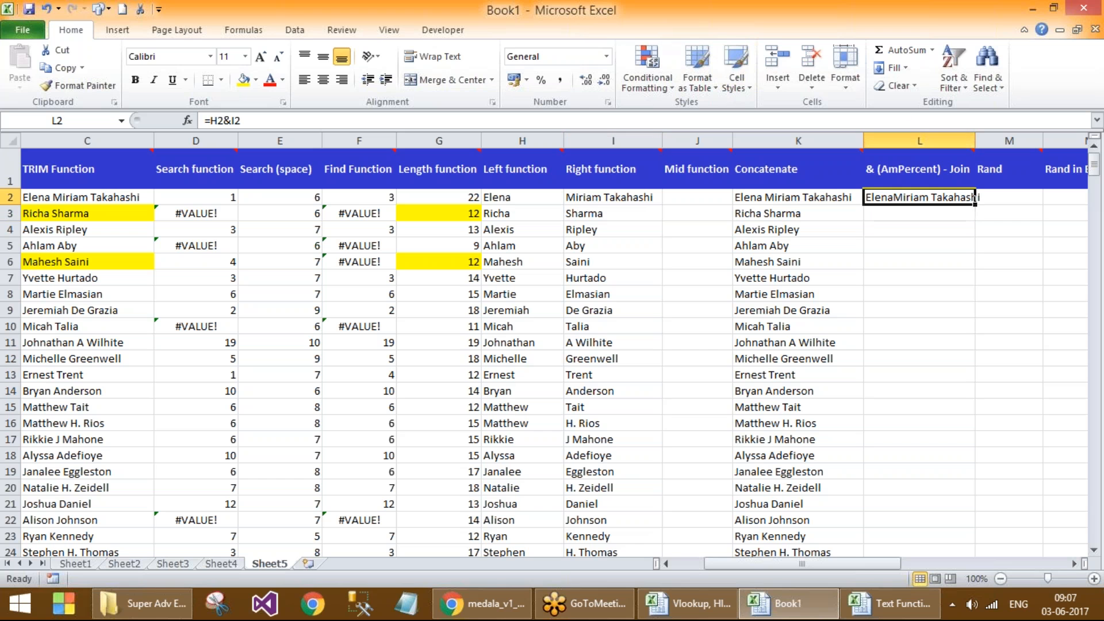
Step: Fill the L2 formula down the & (AmPercent) - Join column and autofit the column's width
double_click(975, 205)
double_click(975, 141)
left_click(919, 258)
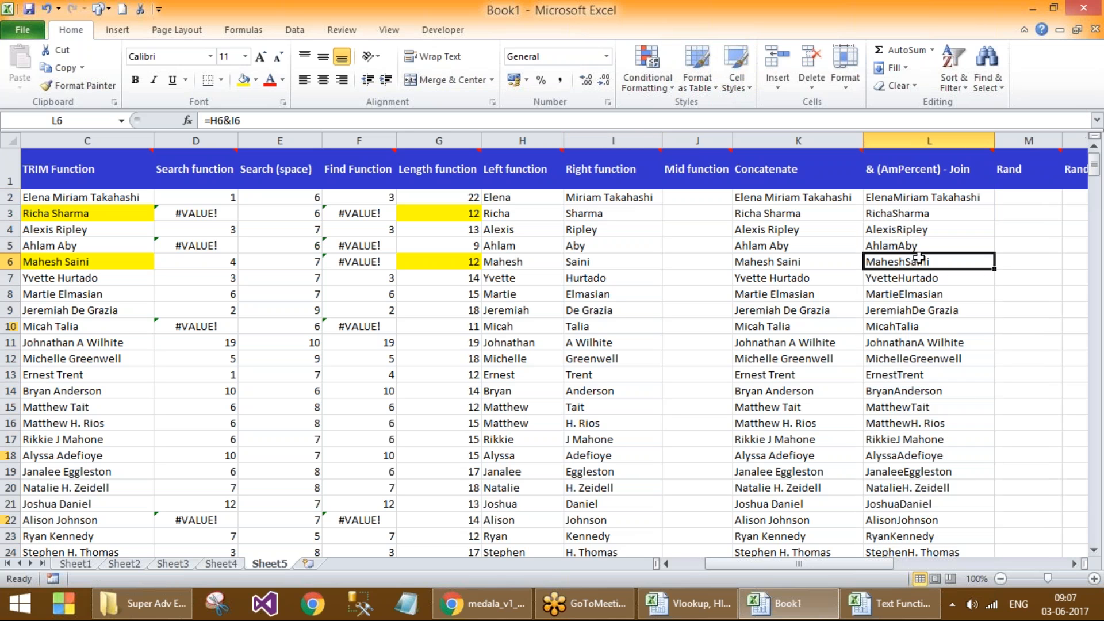
left_click(914, 200)
left_click(899, 214)
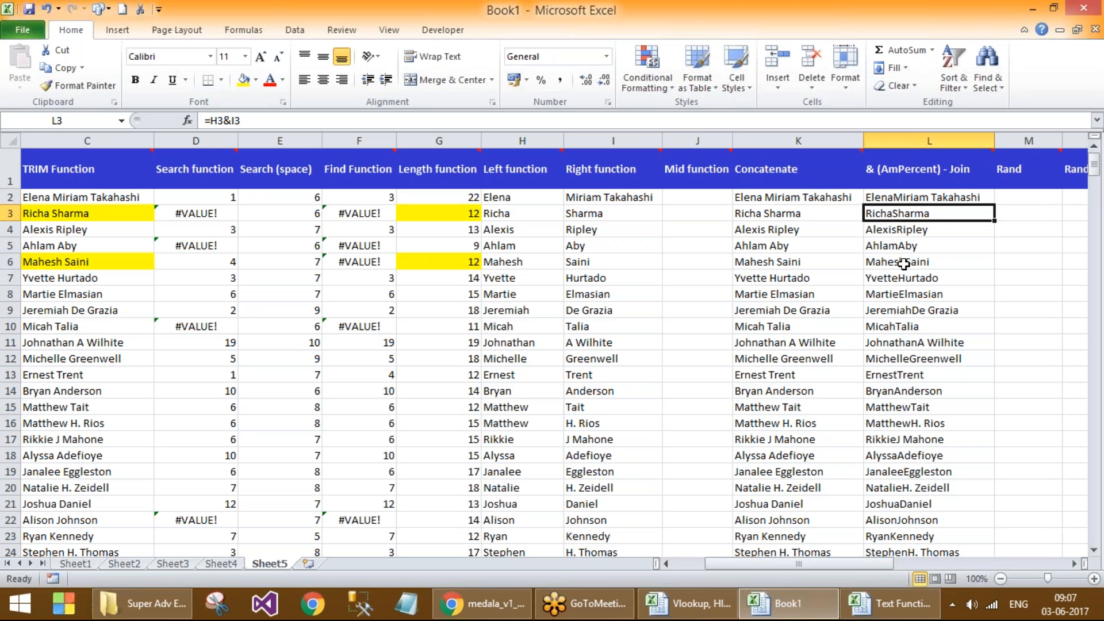
Step: Change the formula in L2 to =H2&" "&I2 and fill it down the & (AmPercent) - Join column
left_click(908, 198)
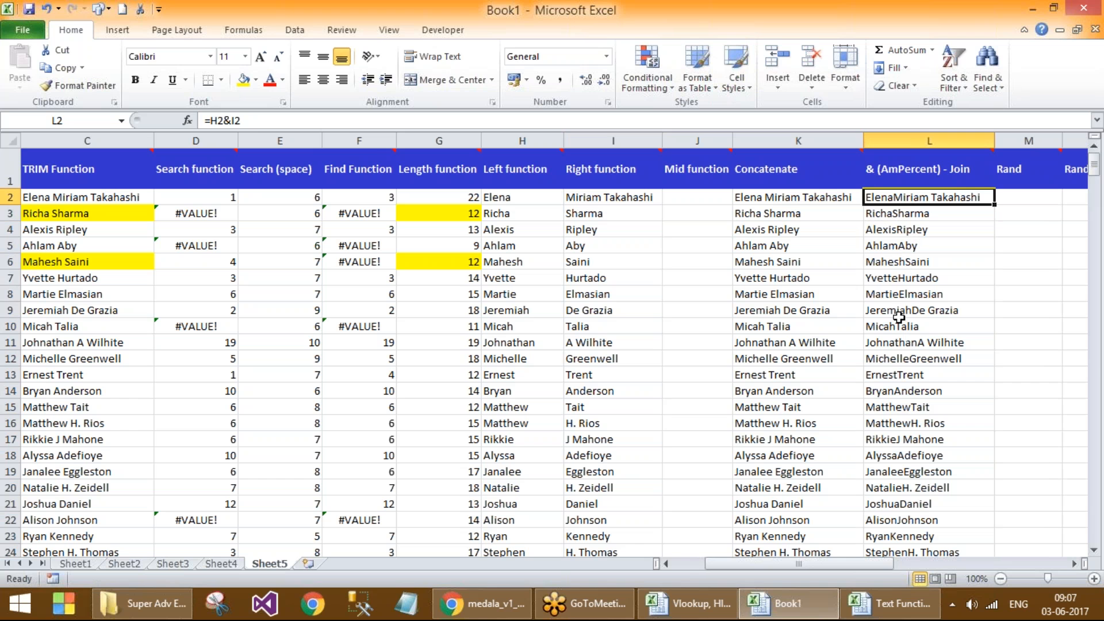
left_click(230, 120)
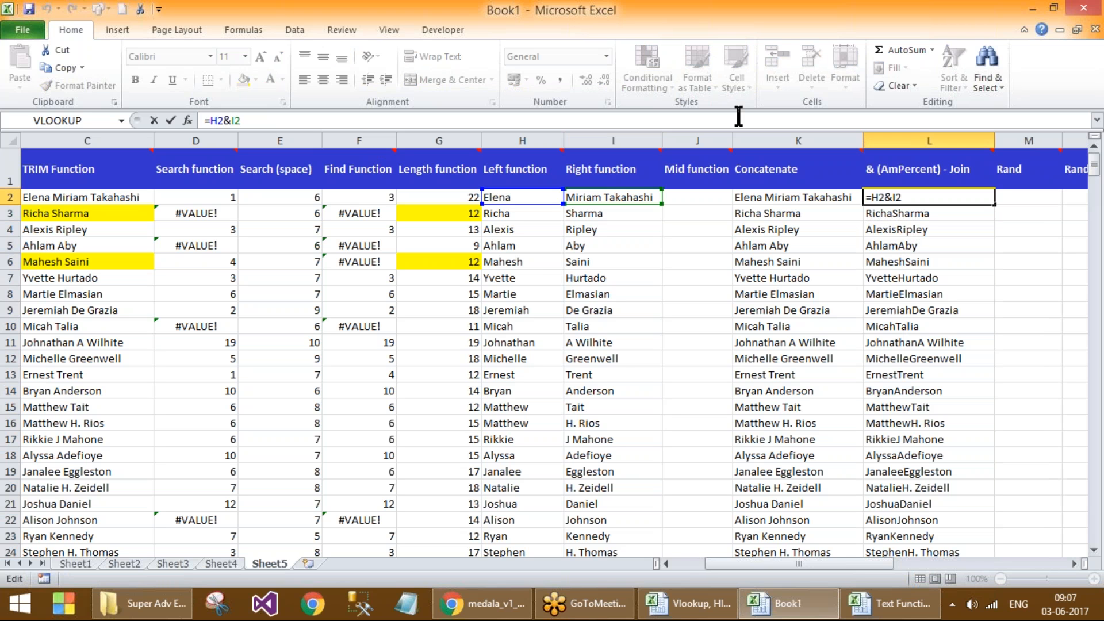
type("\" \"")
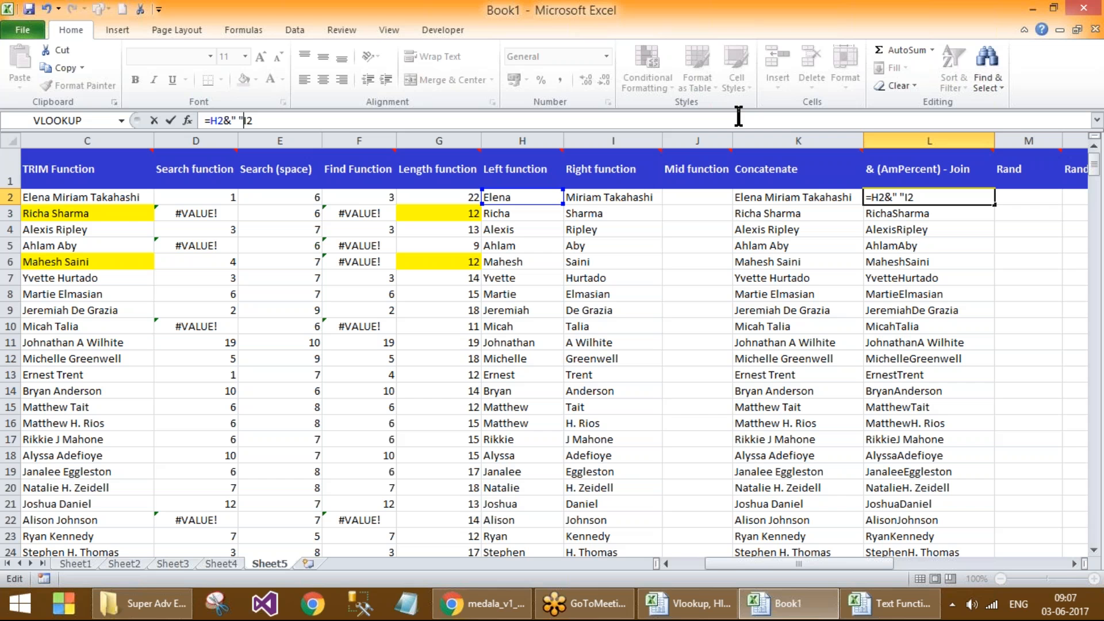
type("&")
key("Return")
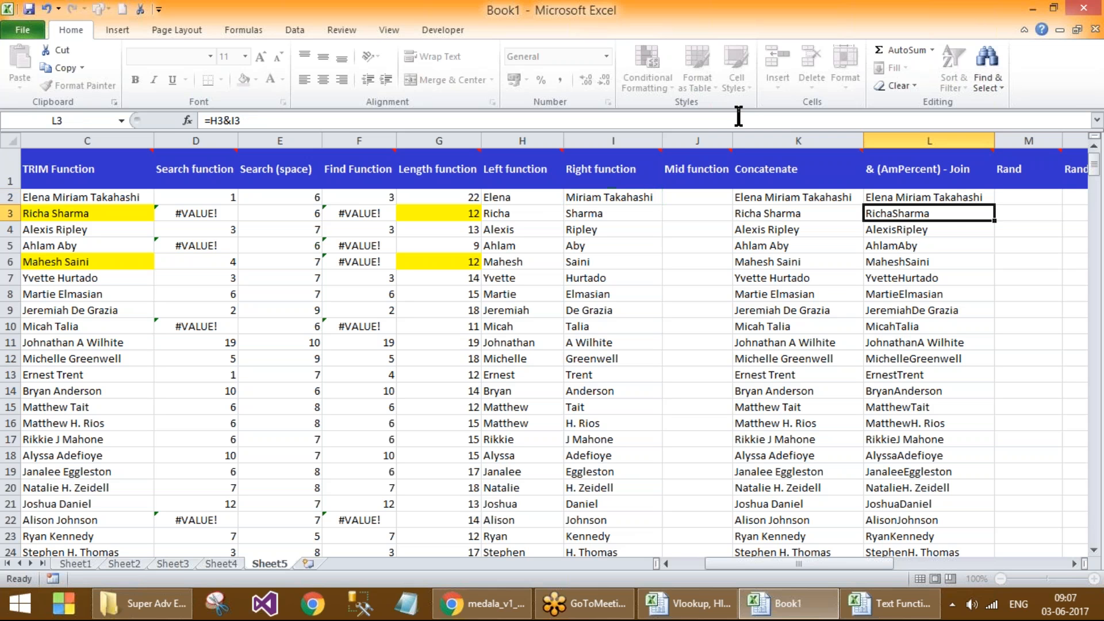
left_click(972, 197)
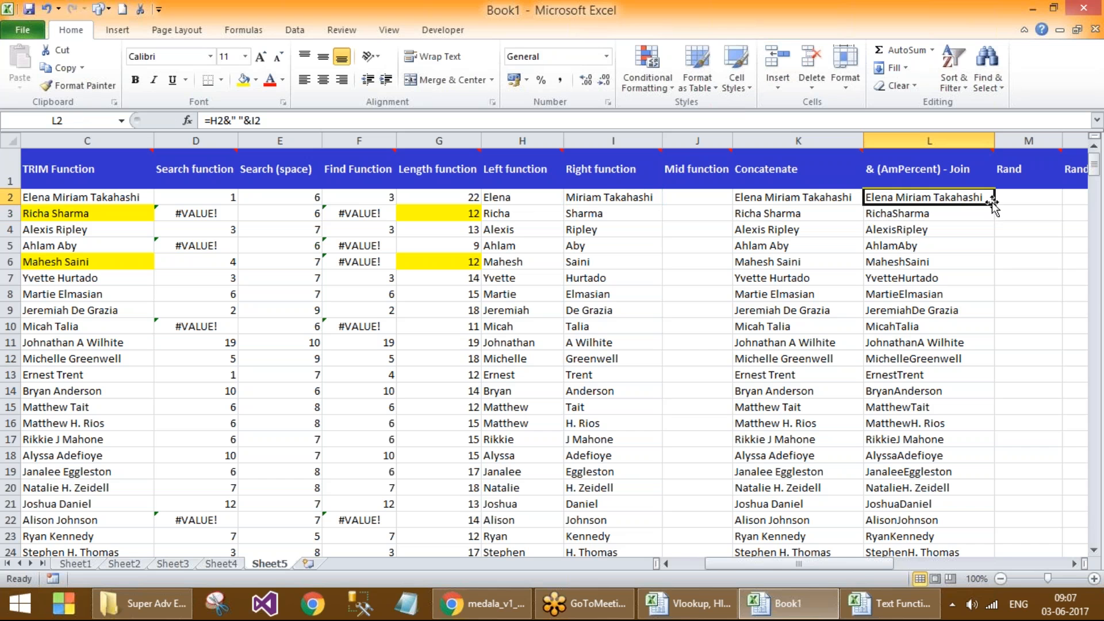
double_click(994, 205)
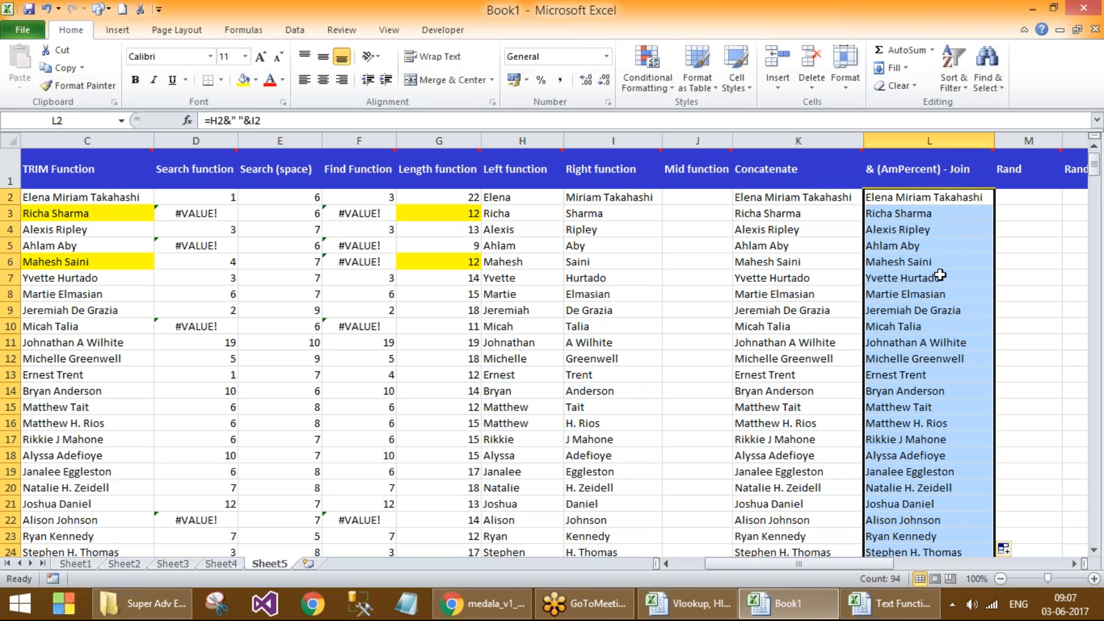
Step: Check the ampersand-joined names and their formulas in L6, L10 and L4
left_click(920, 262)
left_click(911, 326)
left_click(921, 230)
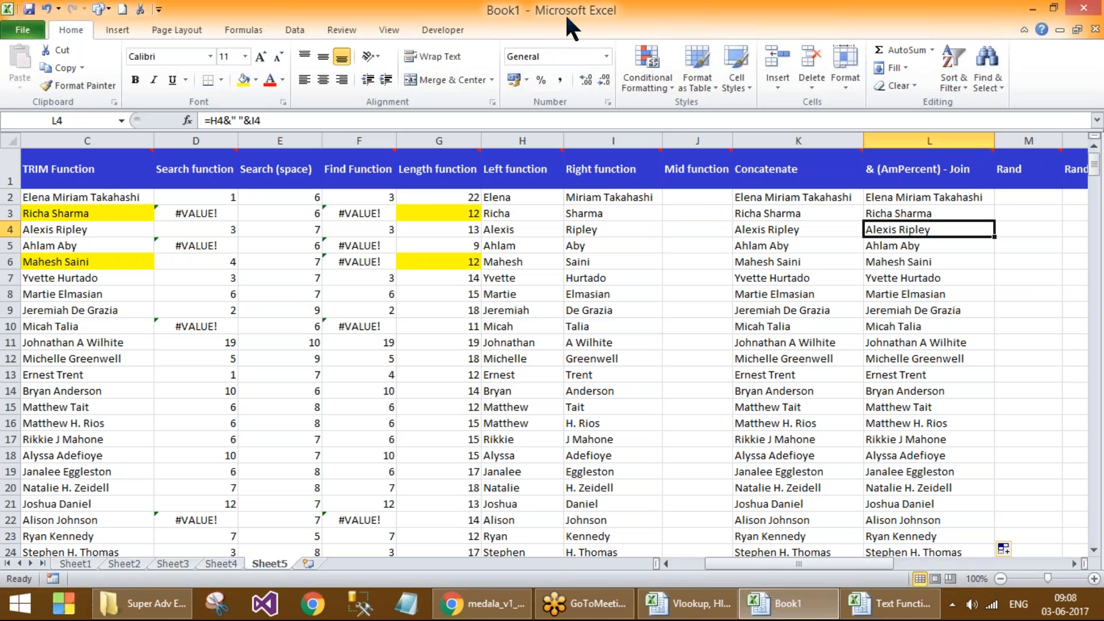
Step: Clear the joined-name formulas from L2 and L3
left_click(937, 203)
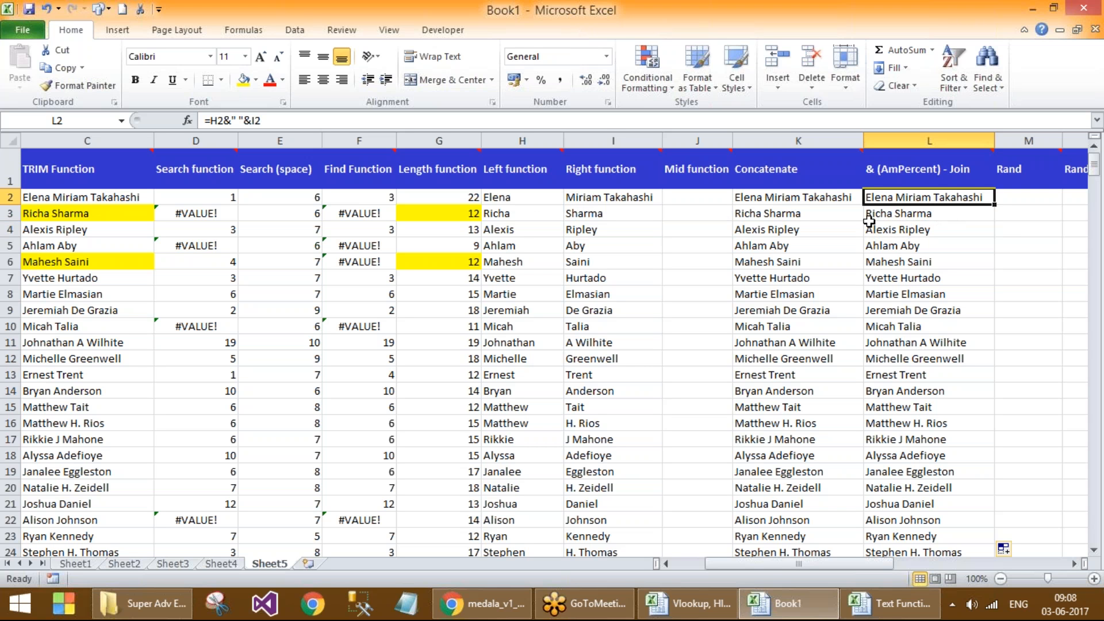
key("Delete")
left_click(926, 217)
key("Delete")
Step: Re-enter =H2&I2 in the emptied cell L2
left_click(911, 194)
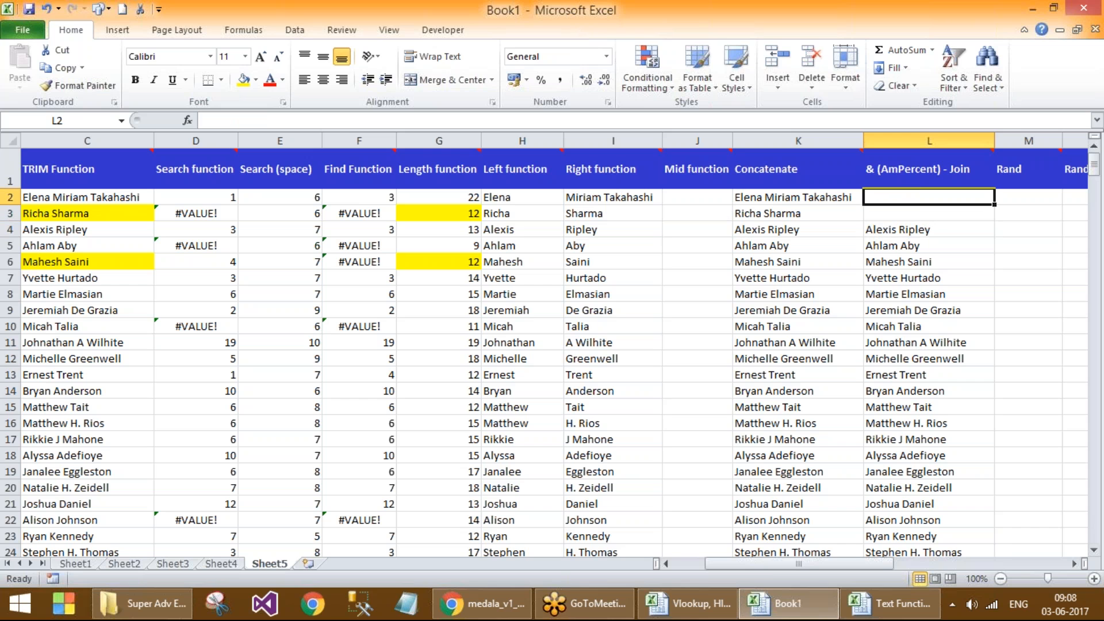
type("=")
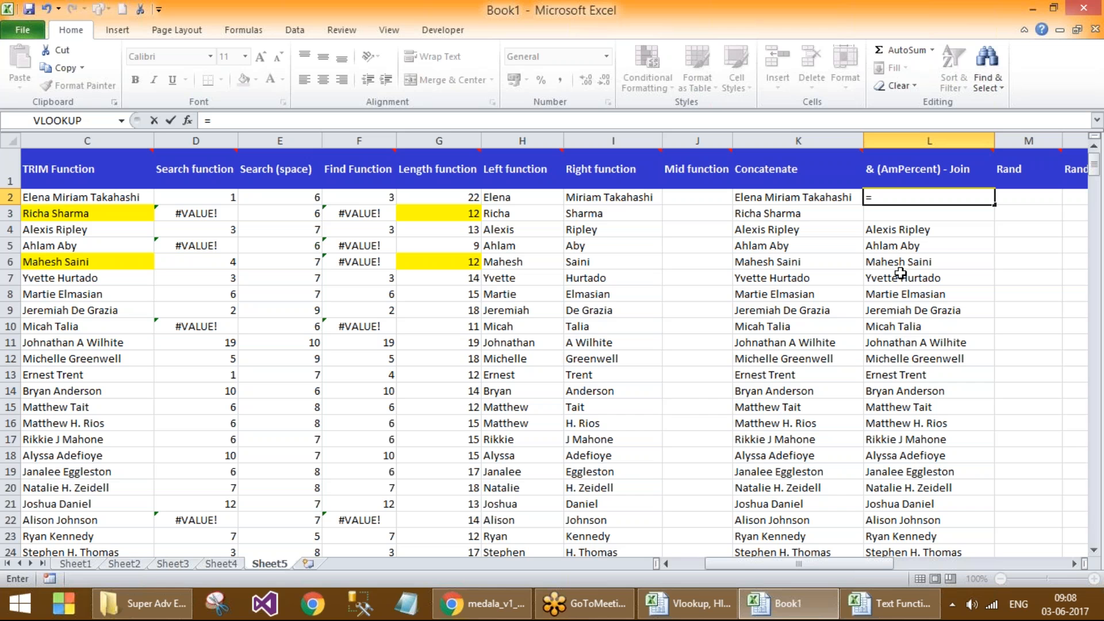
left_click(526, 197)
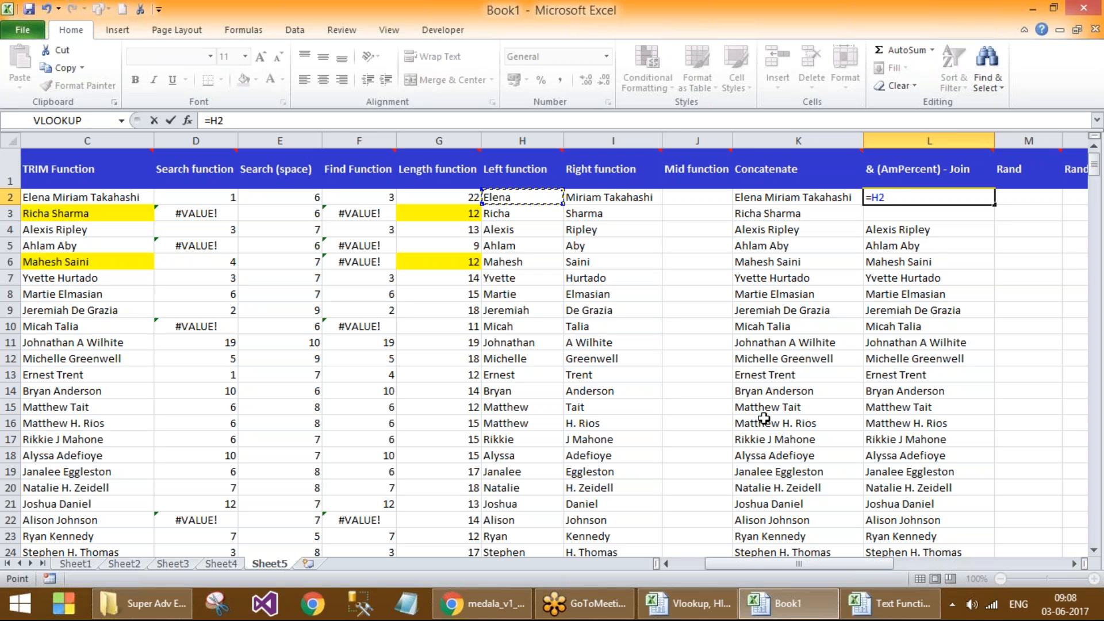
type("&")
left_click(598, 196)
left_click(228, 120)
double_click(228, 121)
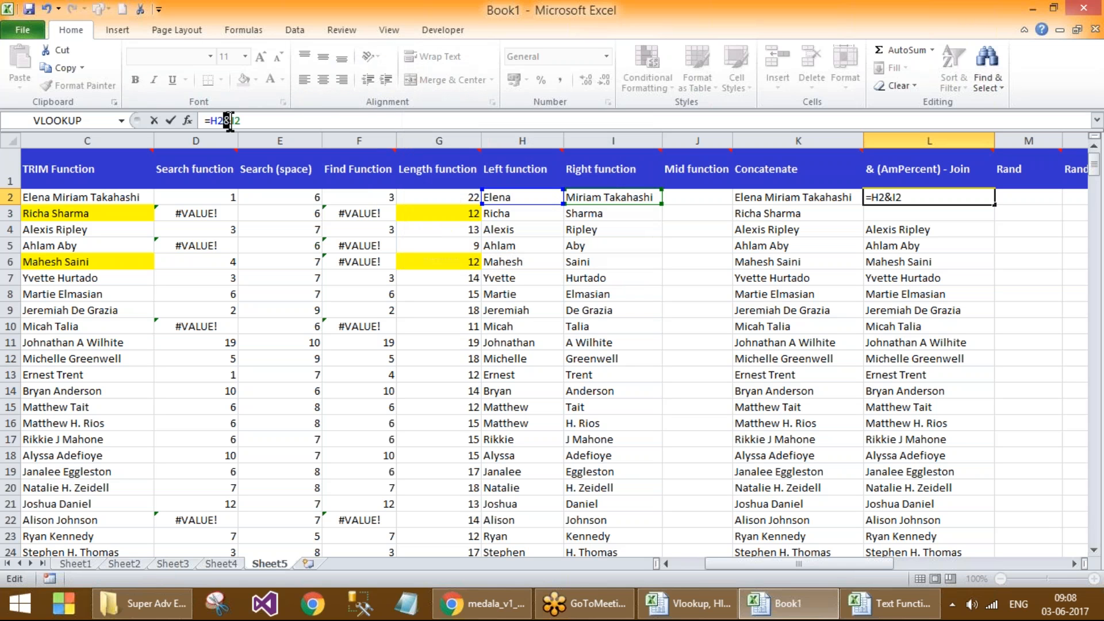
key("Return")
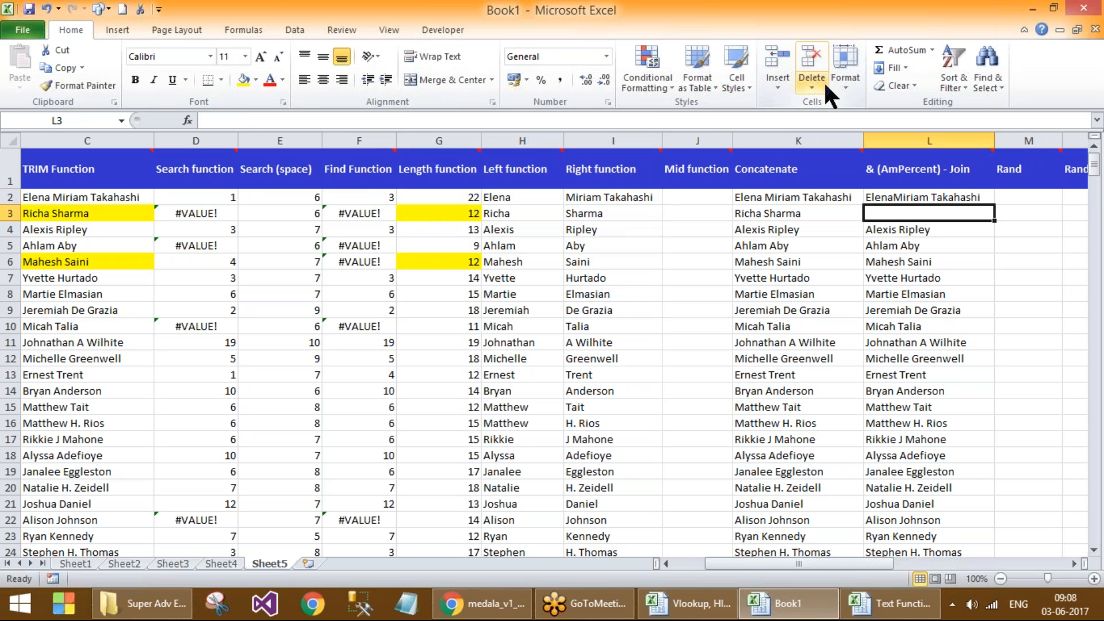
Step: Insert a space into the L2 formula so it reads =H2&" "&I2, and fill it down to L3
double_click(971, 198)
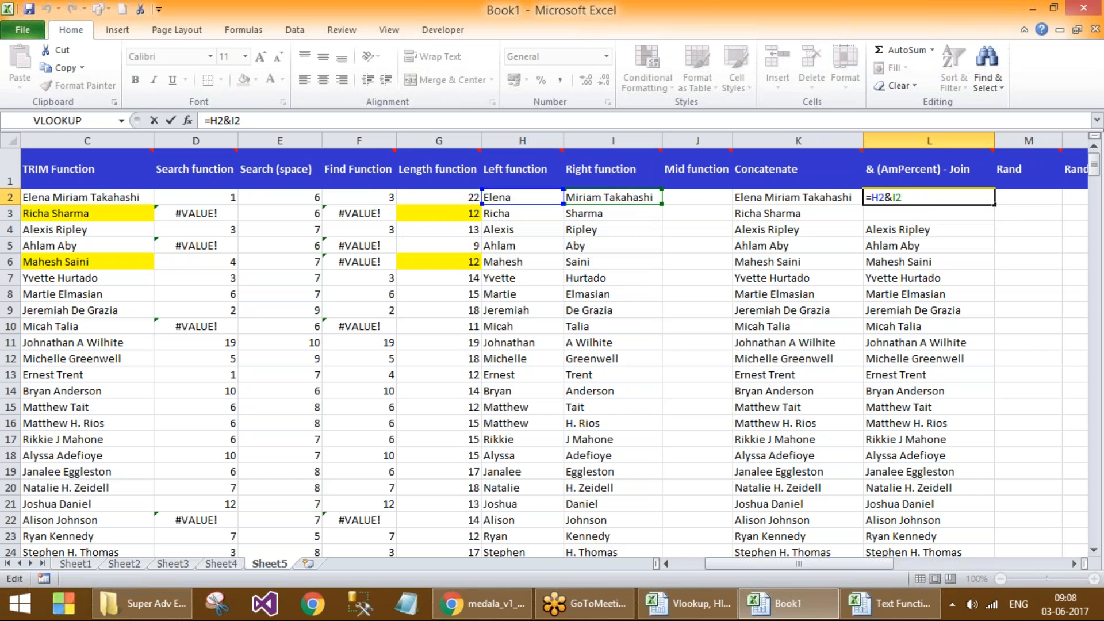
key("Escape")
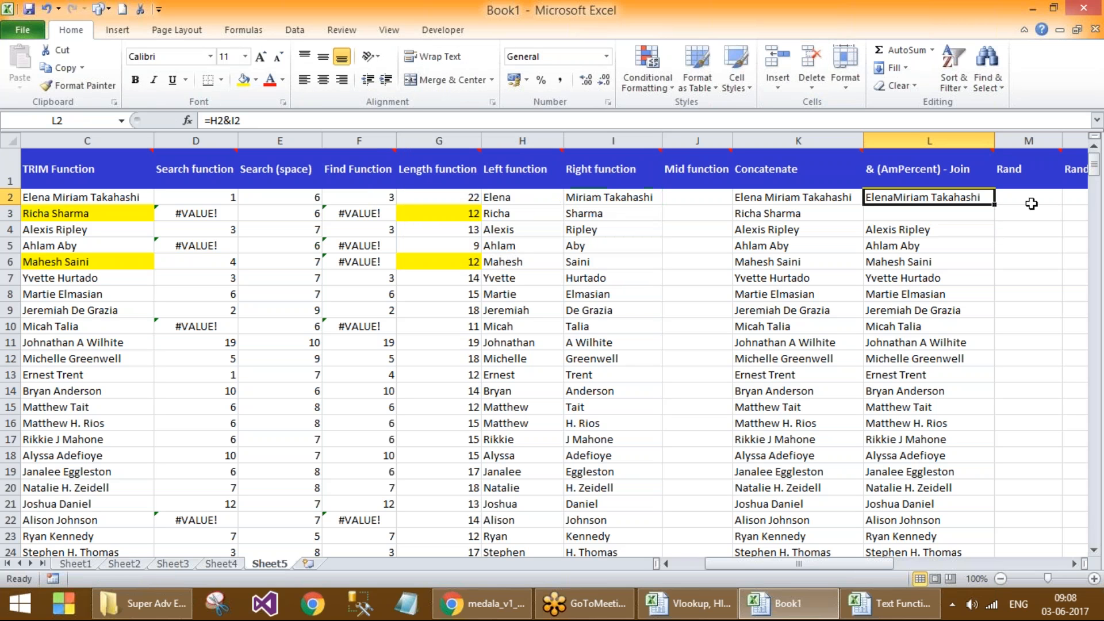
left_click(232, 121)
type("\" \"")
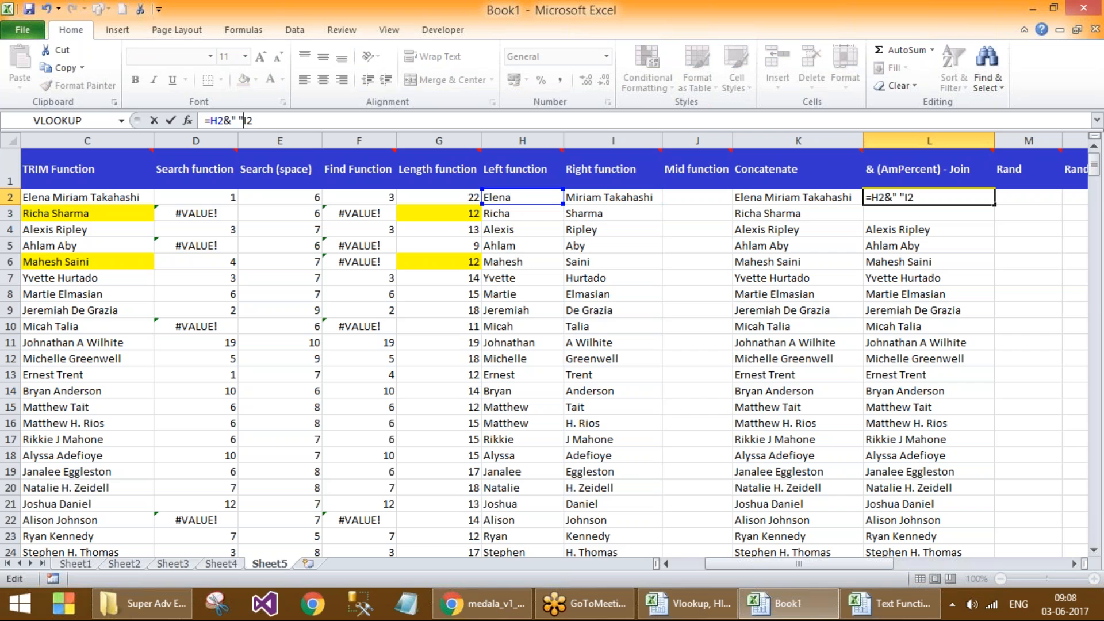
type("&")
key("Return")
key("Up")
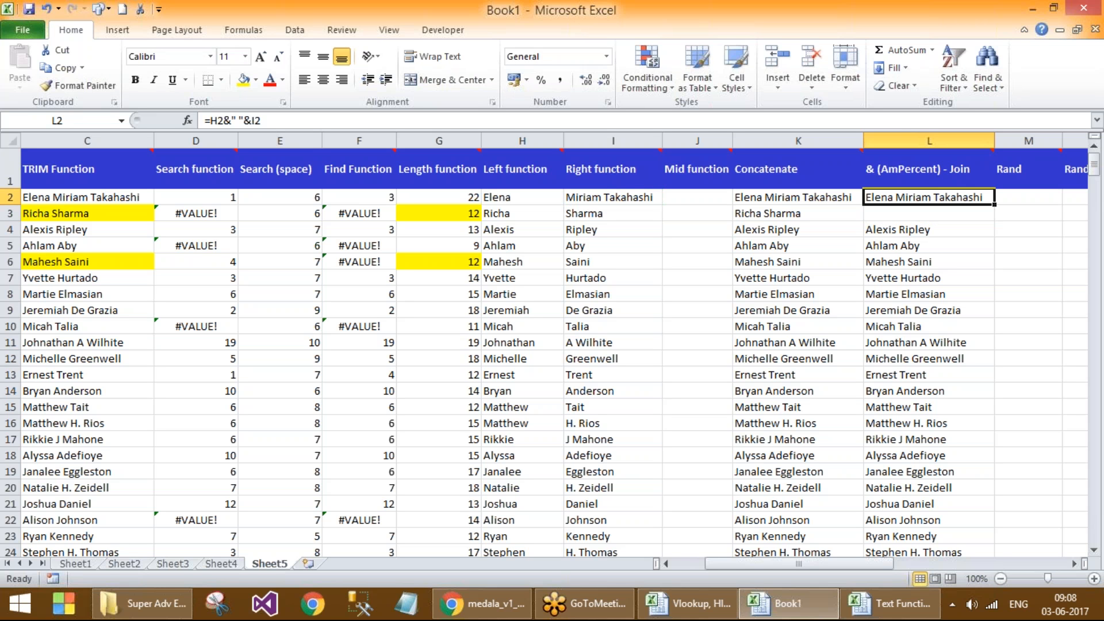
left_click_drag(994, 205, 993, 221)
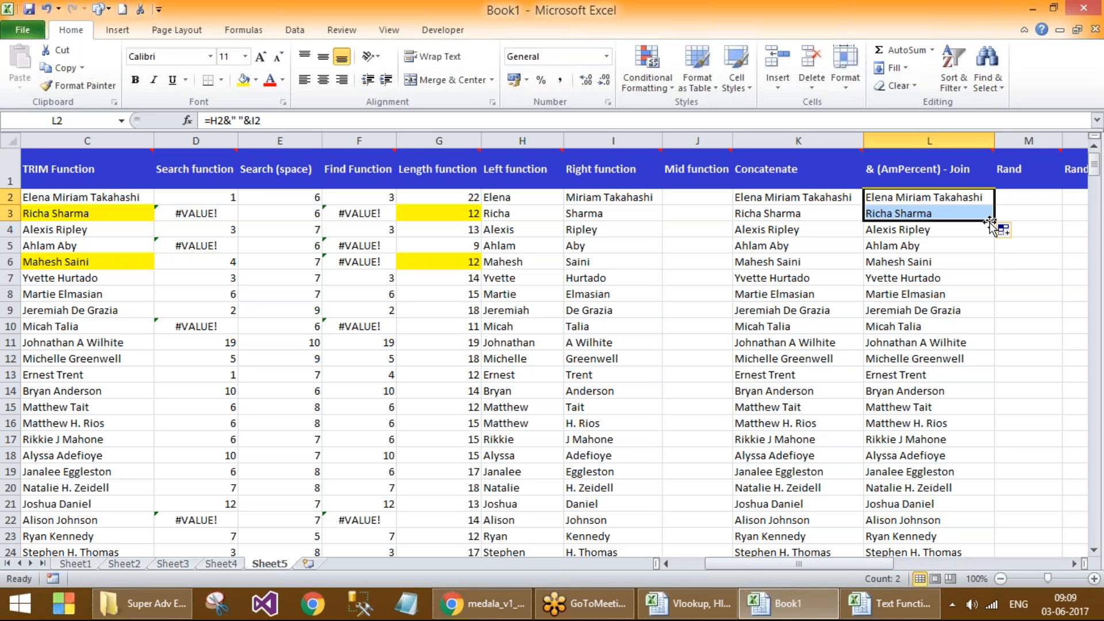
Step: Fill the ampersand join formula down column L, and review the LEFT and RIGHT formulas in H2 and I2
double_click(992, 221)
left_click(957, 212)
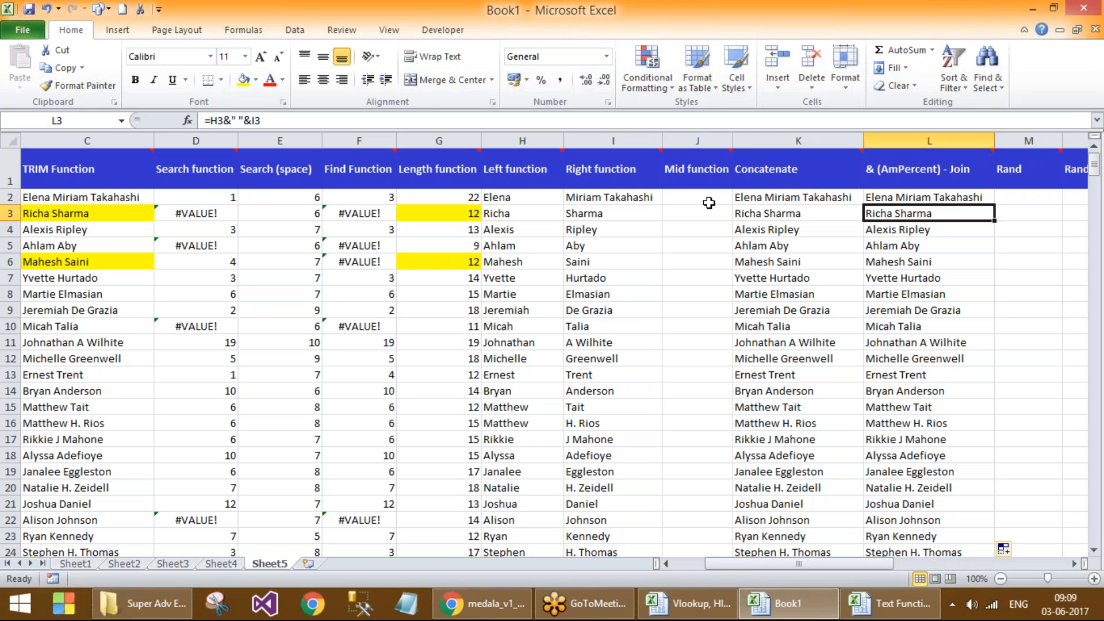
left_click(688, 198)
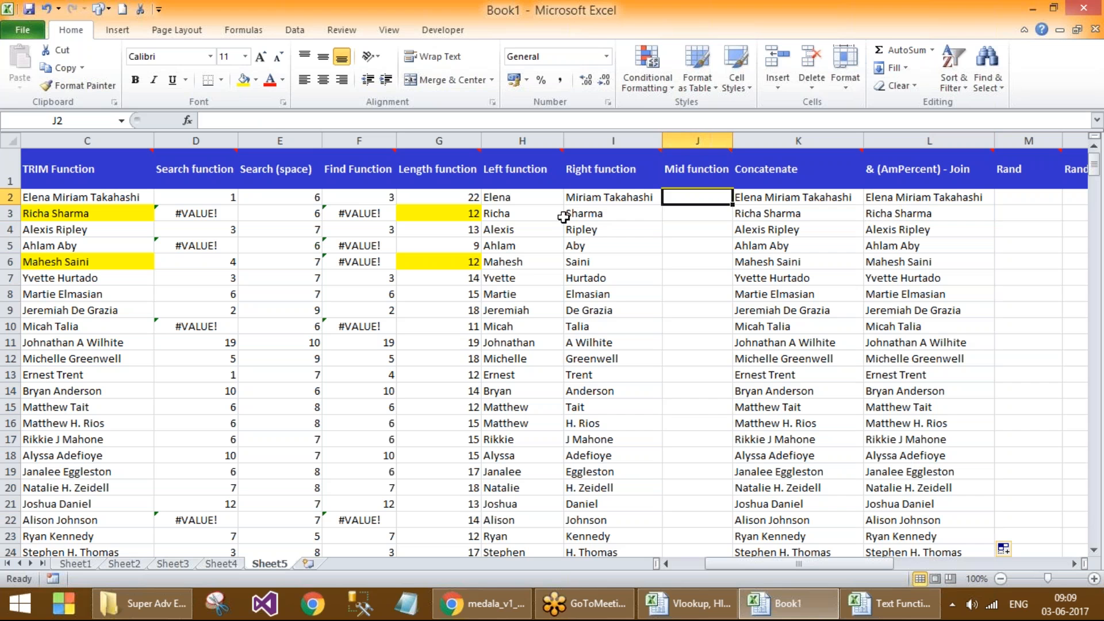
left_click(506, 196)
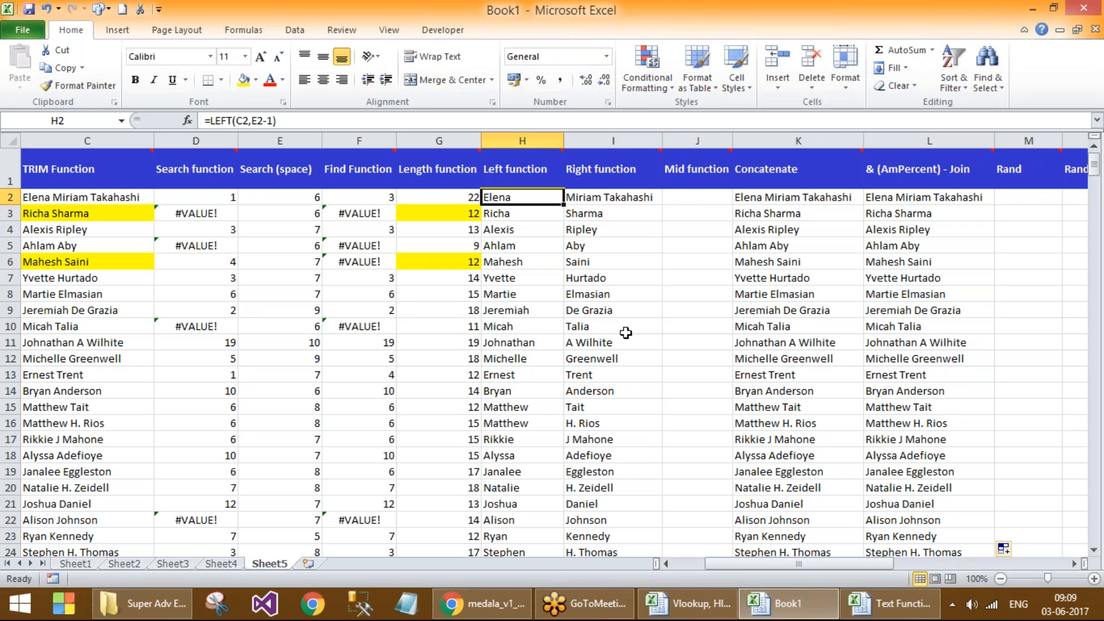
left_click(592, 196)
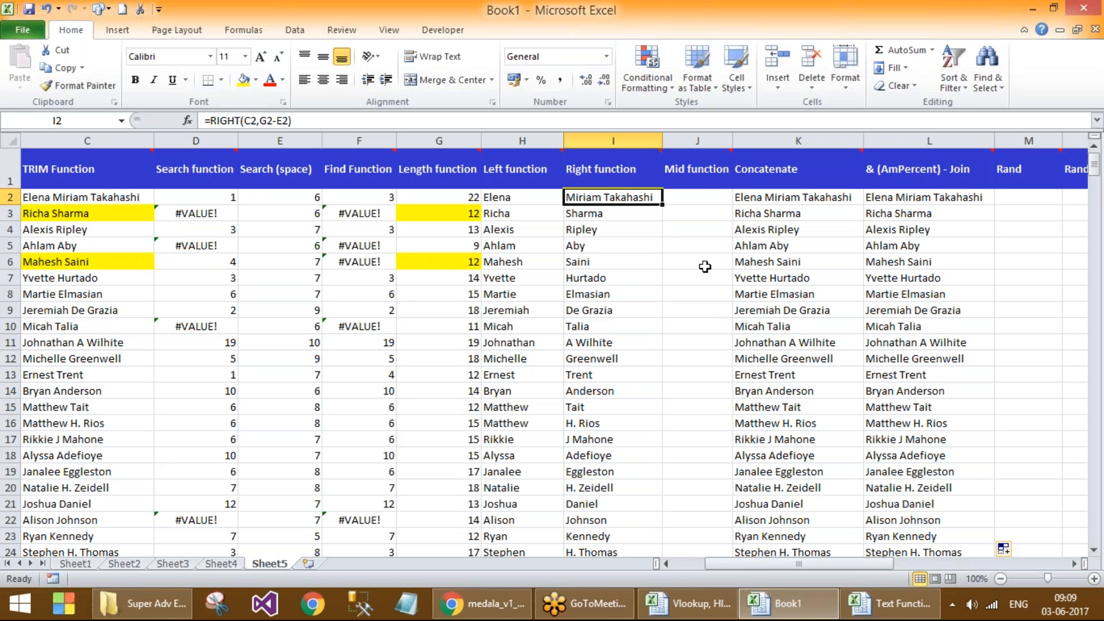
Step: Write the formula =MID(C2,4,3) in cell J2 under the Mid function header
left_click(698, 196)
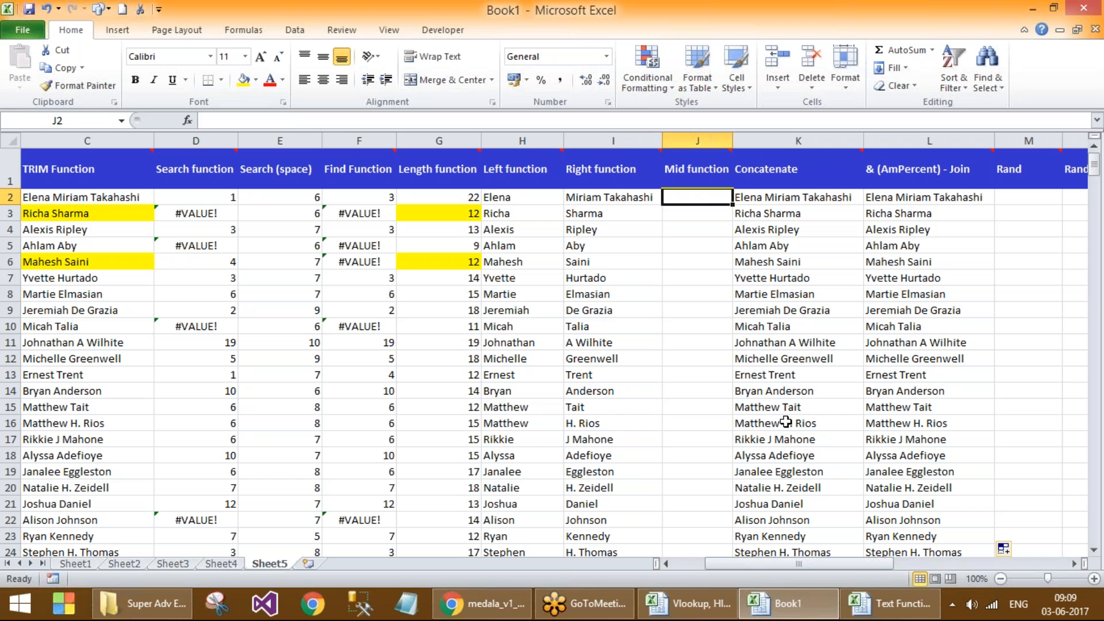
type("=")
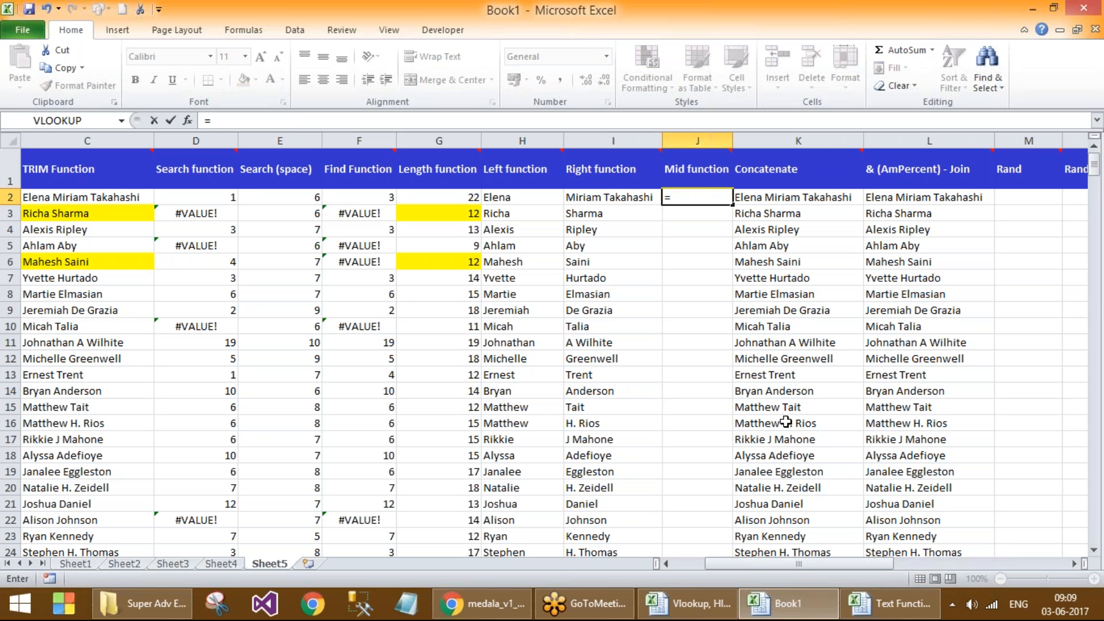
type("mid")
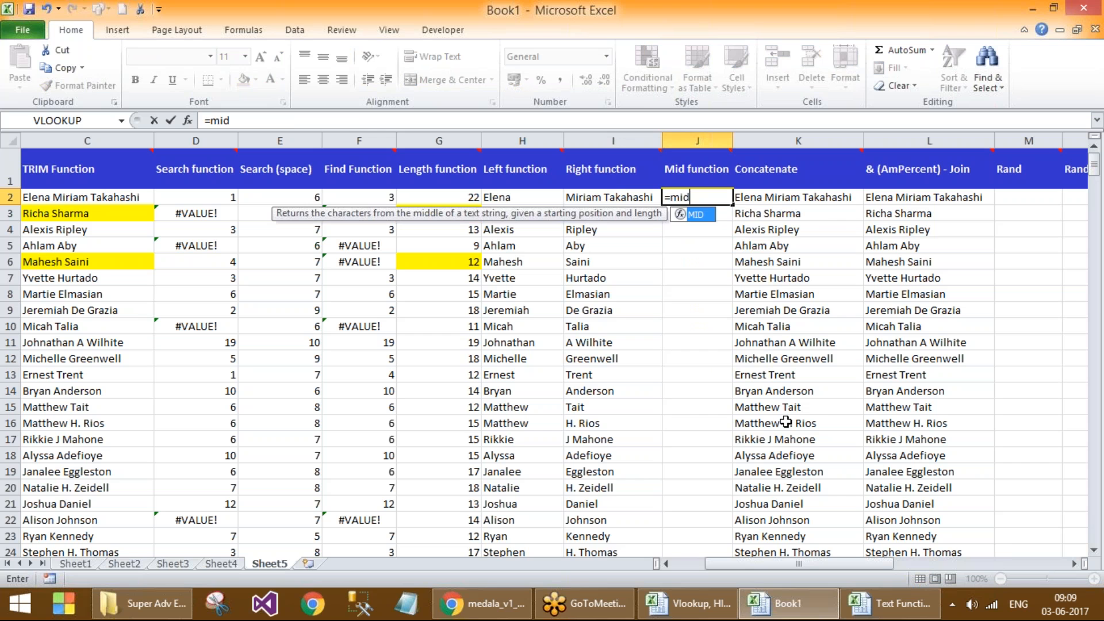
type("(")
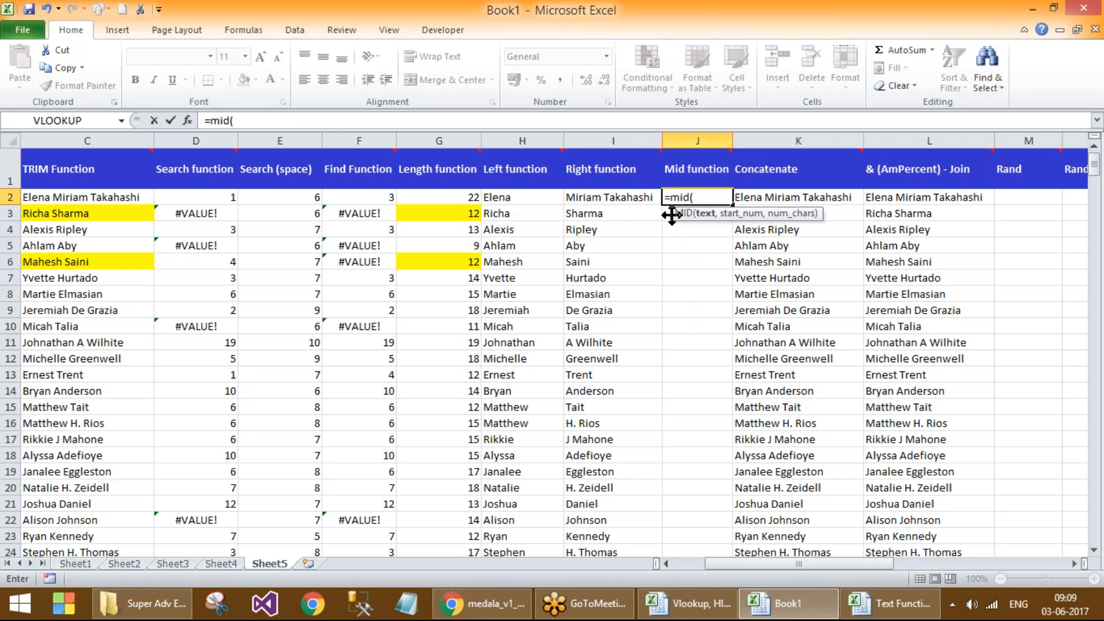
left_click_drag(707, 215, 648, 251)
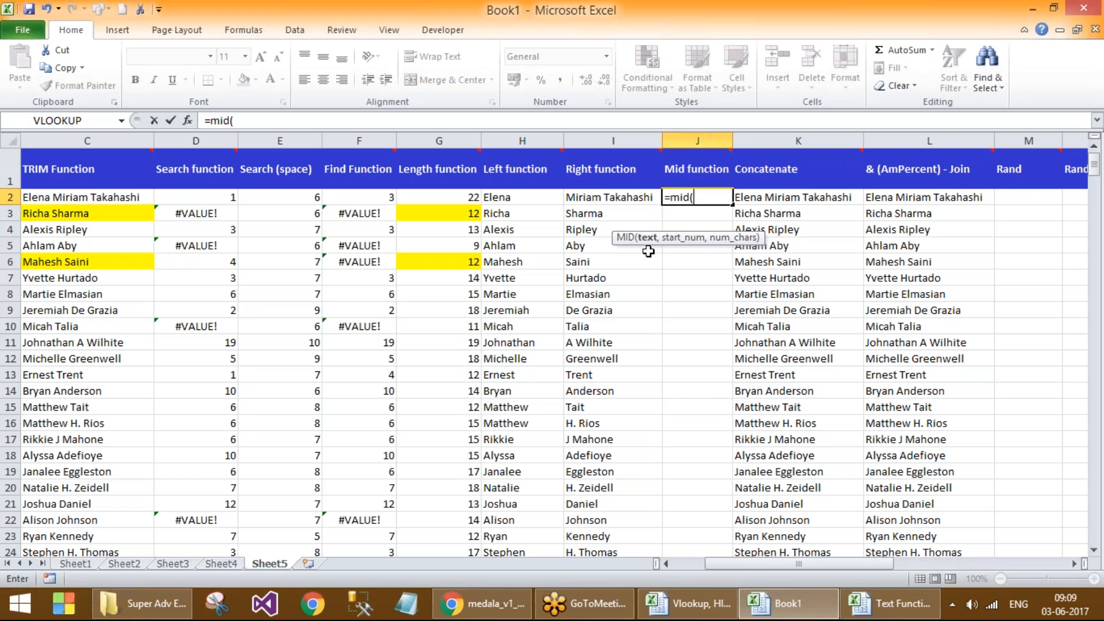
left_click(93, 197)
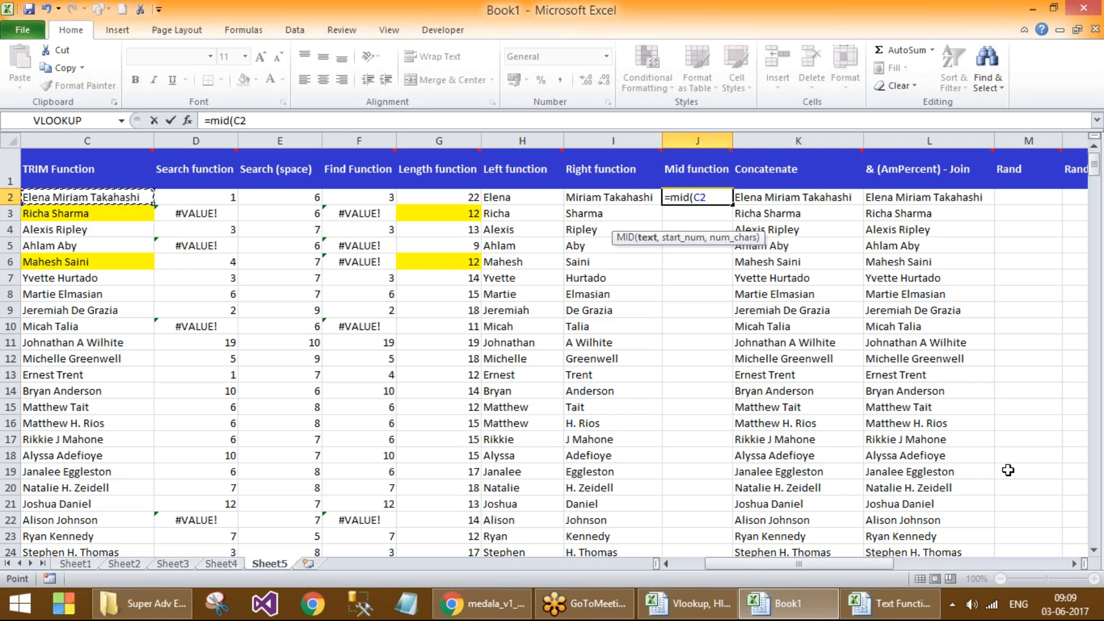
type(",")
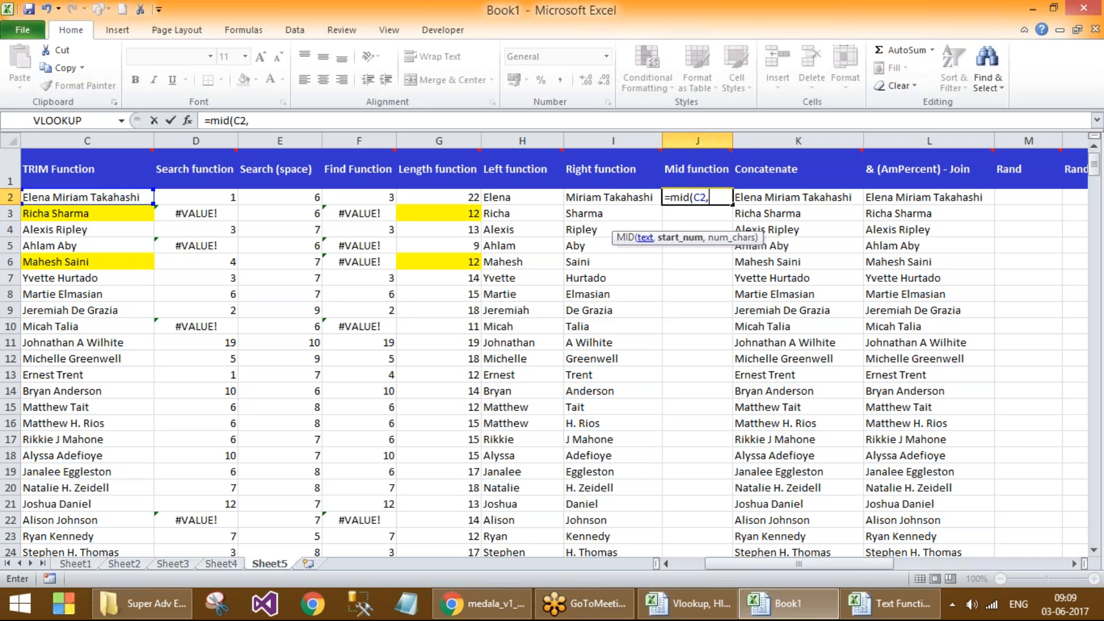
left_click_drag(606, 239, 583, 244)
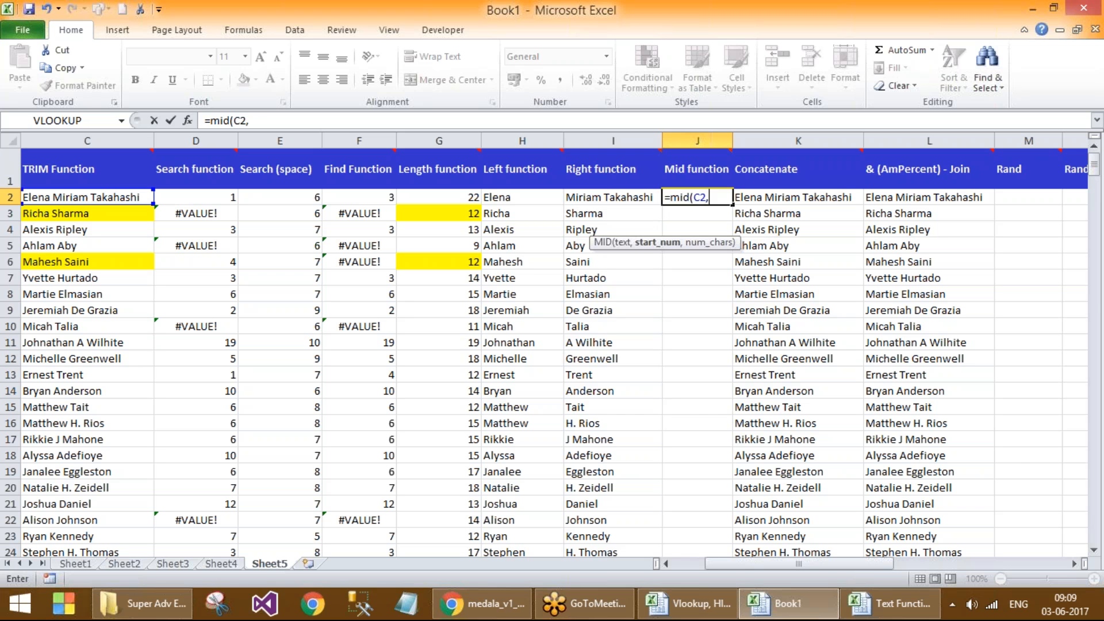
type("4,")
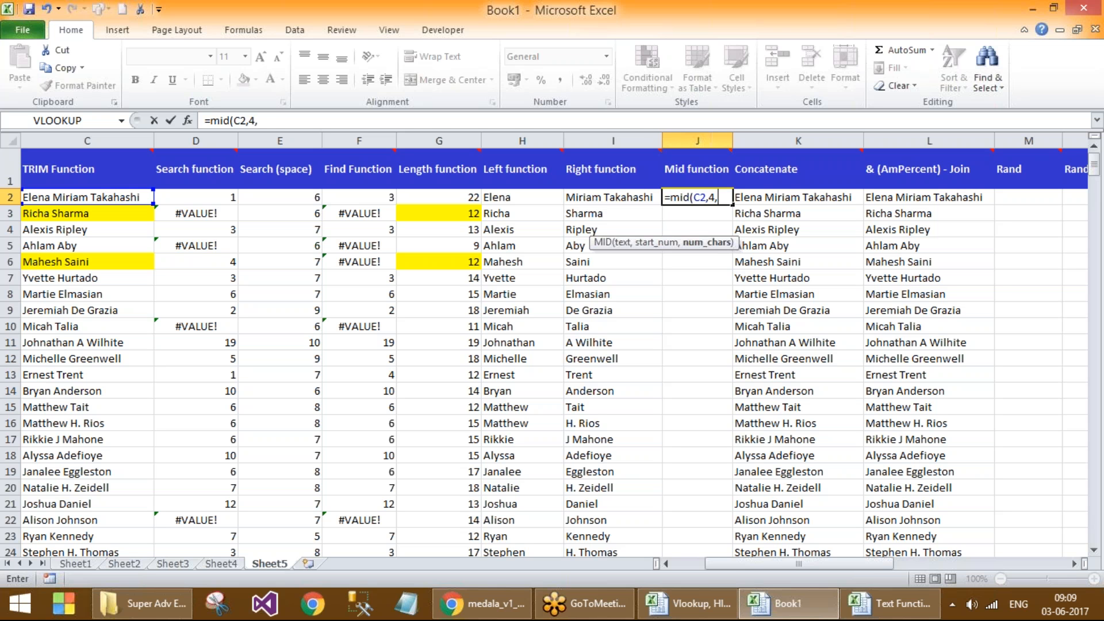
type("3)")
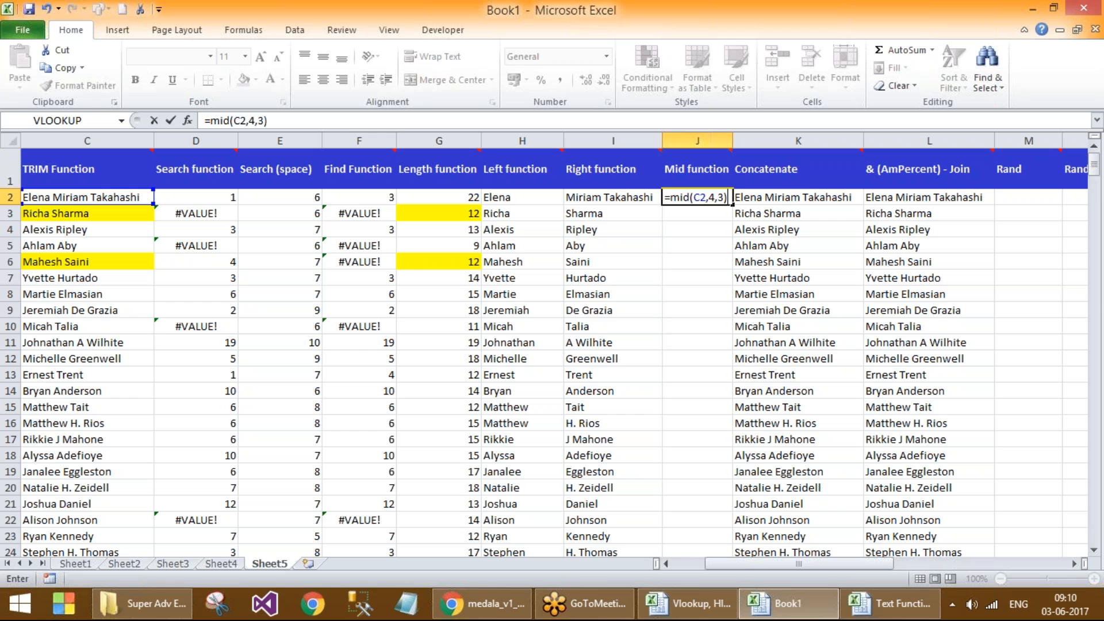
Step: Point out the start number and character count arguments in the J2 formula, and commit it
left_click_drag(708, 195, 715, 196)
left_click(718, 199)
left_click_drag(718, 198, 723, 198)
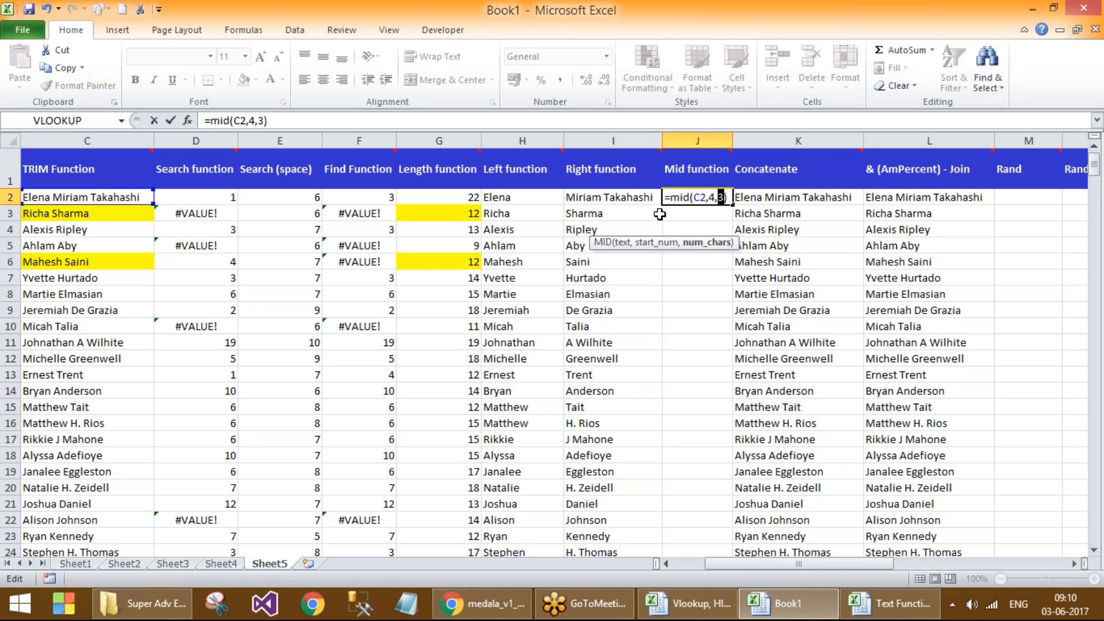
left_click(713, 198)
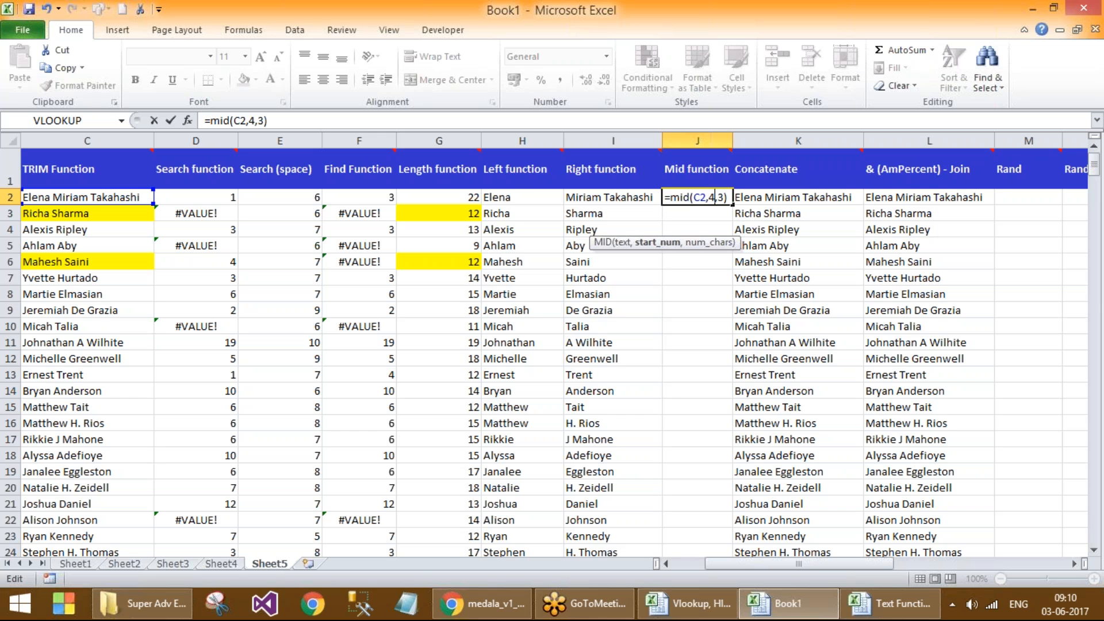
left_click(720, 197)
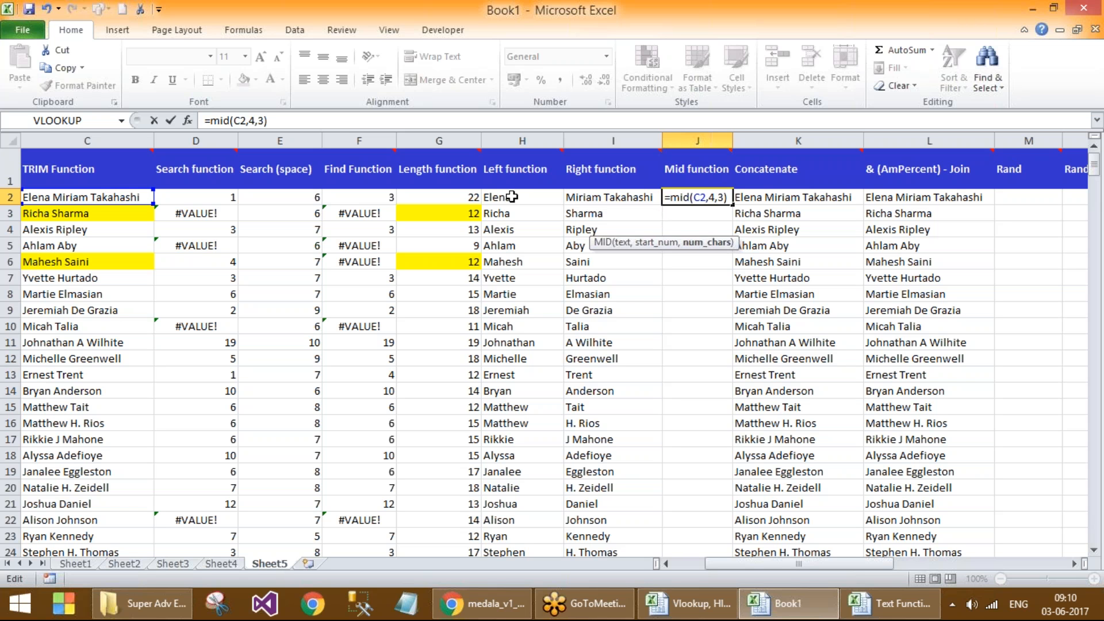
key("Return")
Step: Fill the three-character MID formula from J2 down the whole name list
left_click(703, 198)
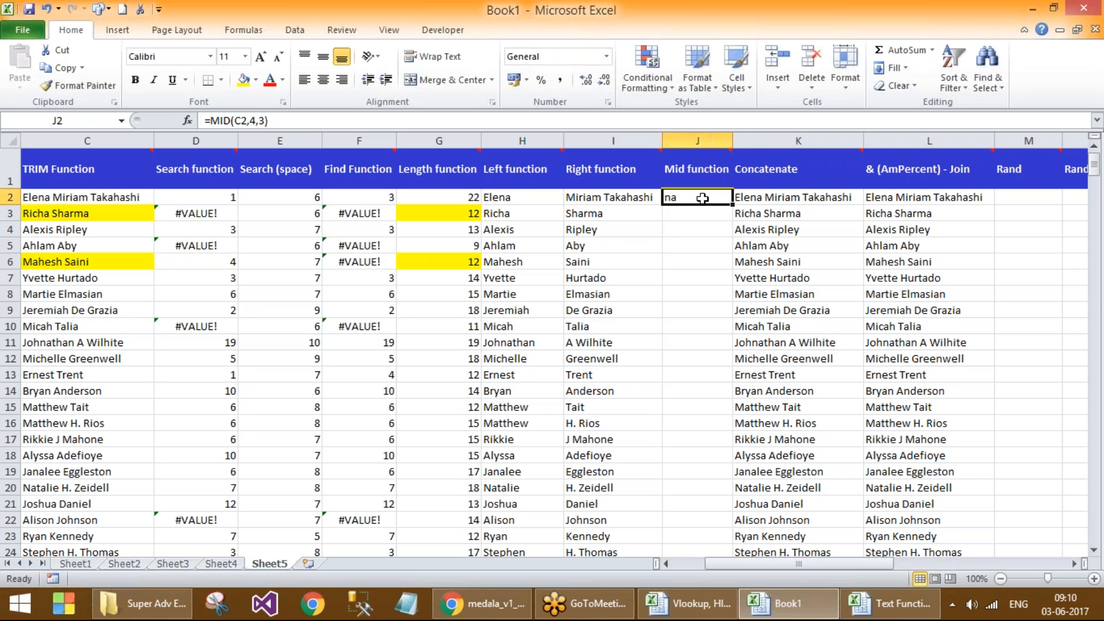
double_click(732, 205)
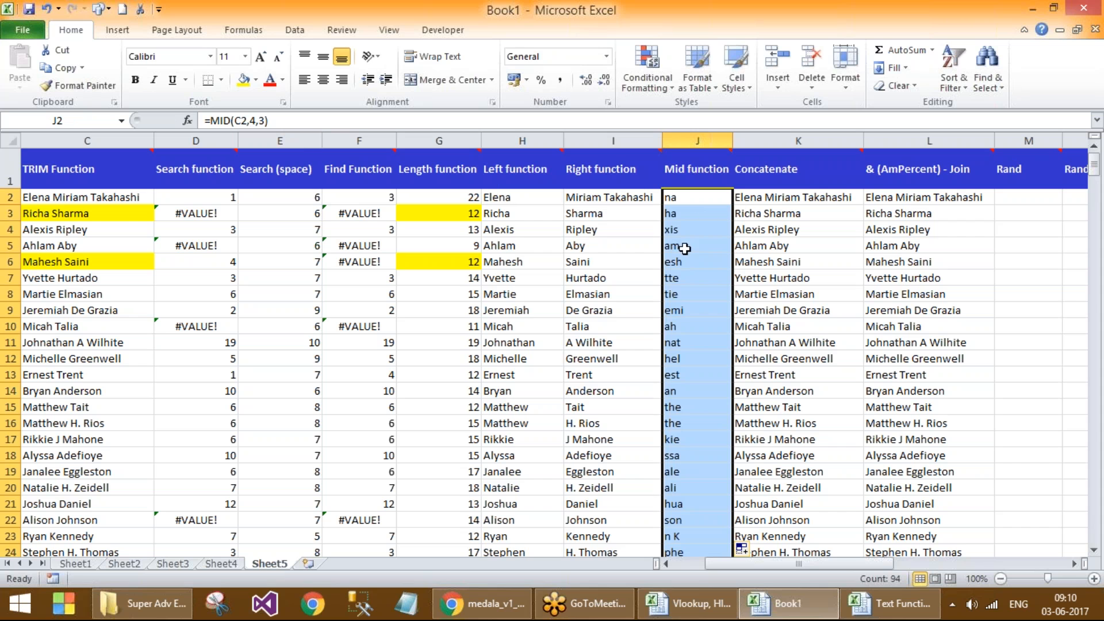
left_click(682, 202)
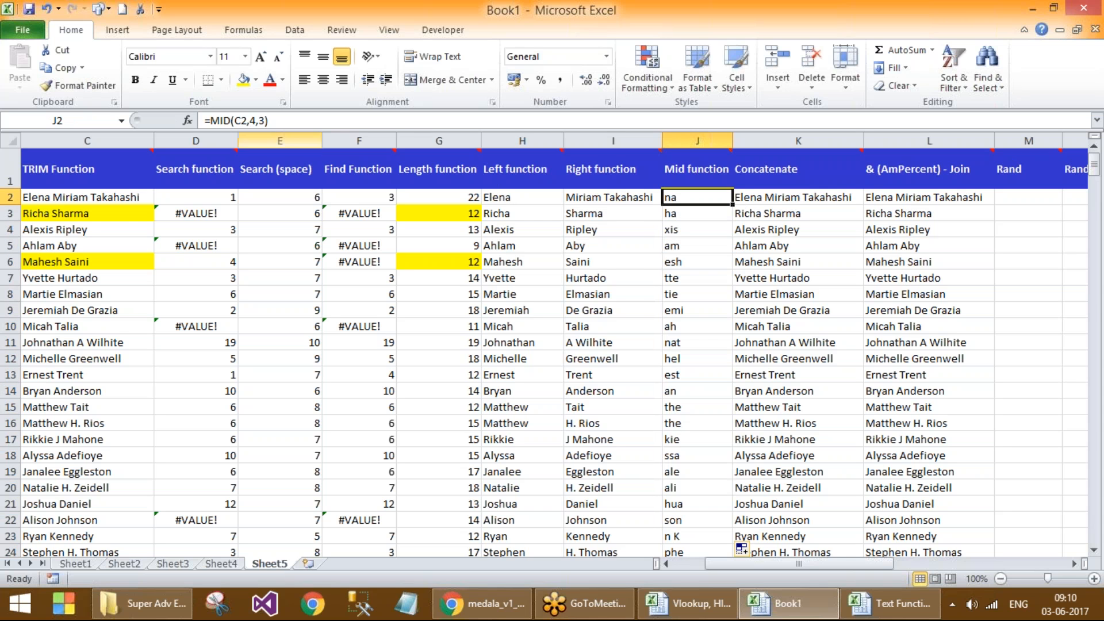
Step: Set the character count in the J2 MID formula to 5, and fill it down column J
left_click(266, 121)
key("BackSpace")
type("5")
key("Return")
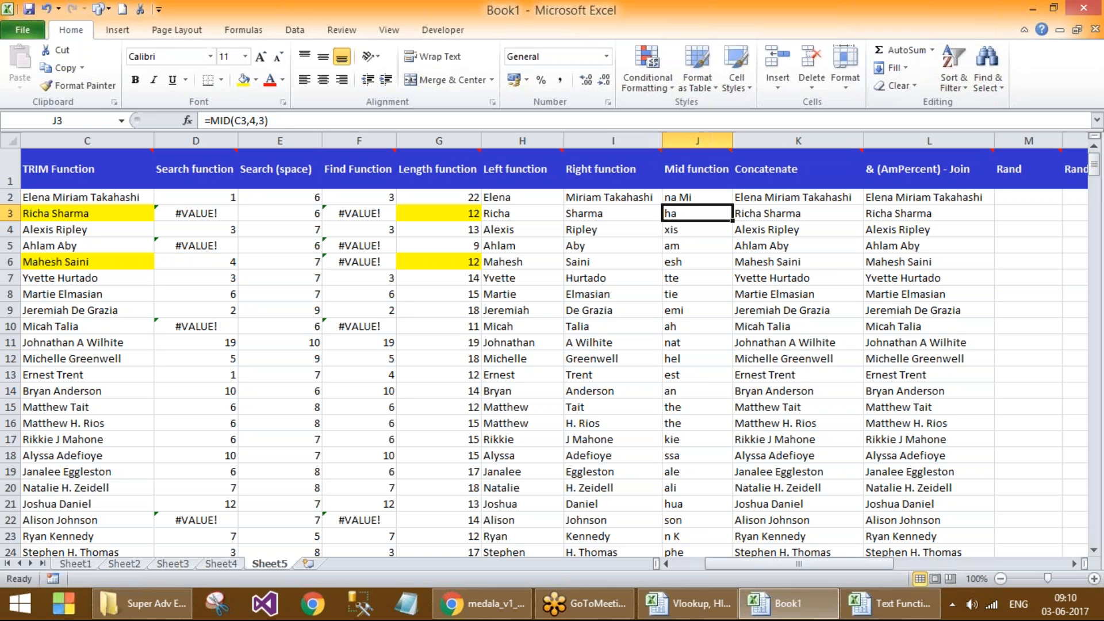
left_click(693, 201)
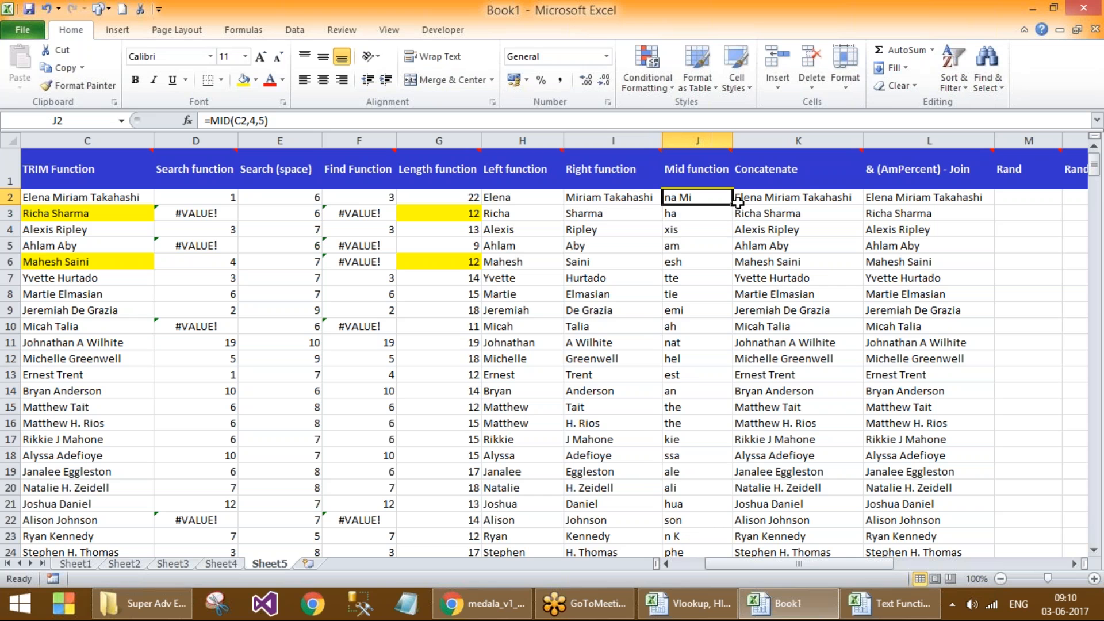
double_click(732, 204)
left_click(715, 213)
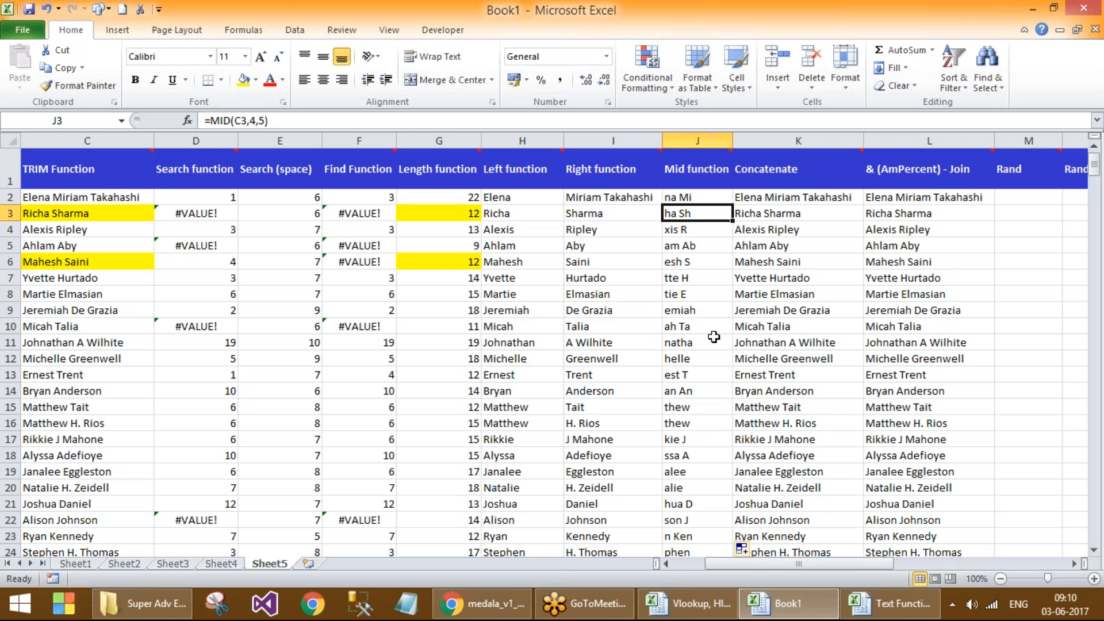
Step: Go through the upper cells of column J to compare their MID formulas and extracted text with the names
key("Up")
key("Down")
key("Down")
key("Down")
key("Down")
key("Down")
key("Down")
key("Down")
key("Down")
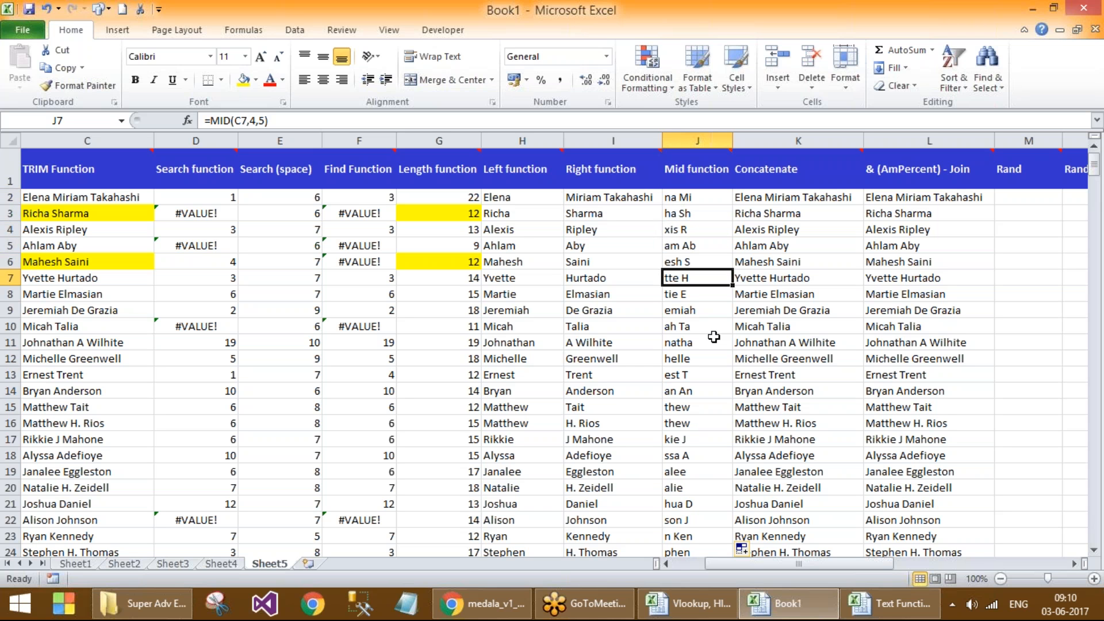
key("Up")
key("Up")
key("Up")
key("Up")
key("Up")
key("Up")
key("Up")
key("Up")
key("Up")
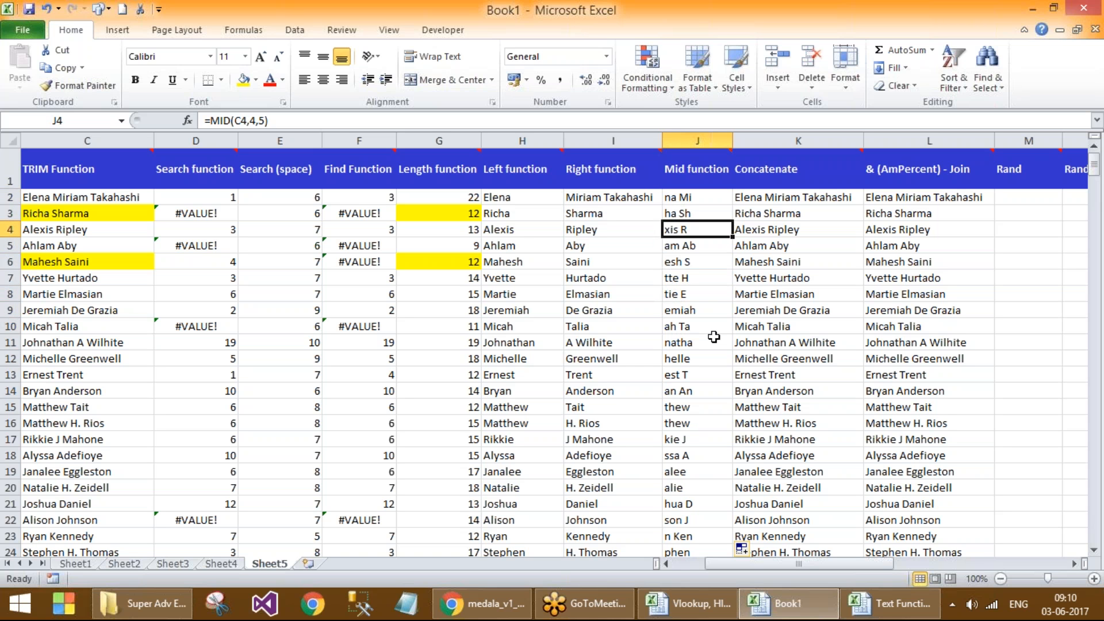
key("Down")
key("Down")
key("Down")
key("Down")
key("Down")
key("Down")
key("Down")
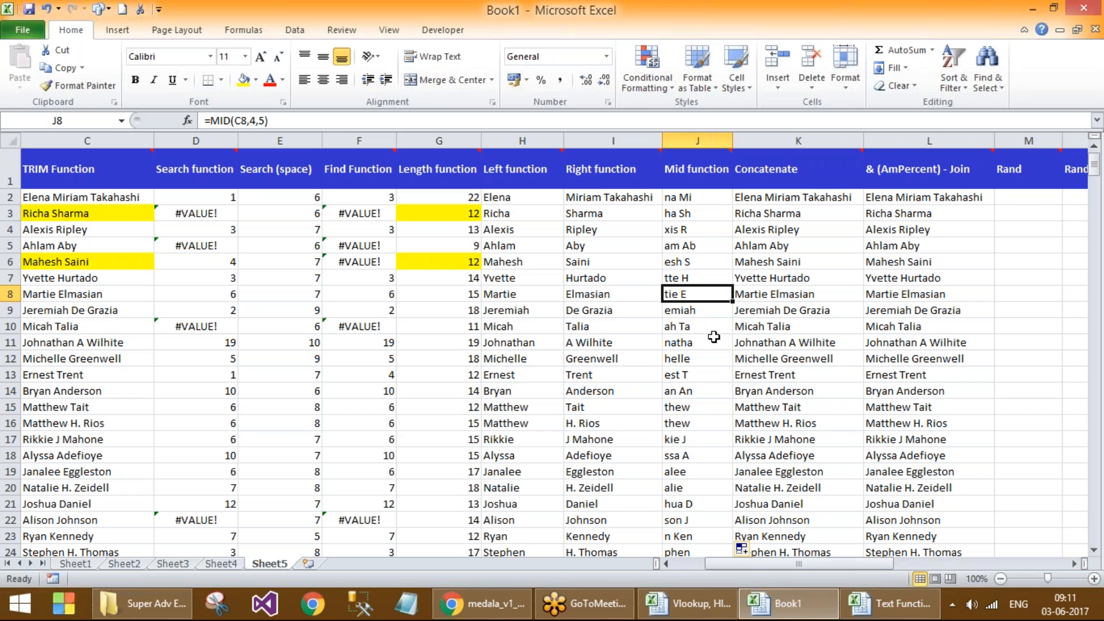
key("Up")
key("Up")
key("Up")
key("Up")
key("Up")
key("Up")
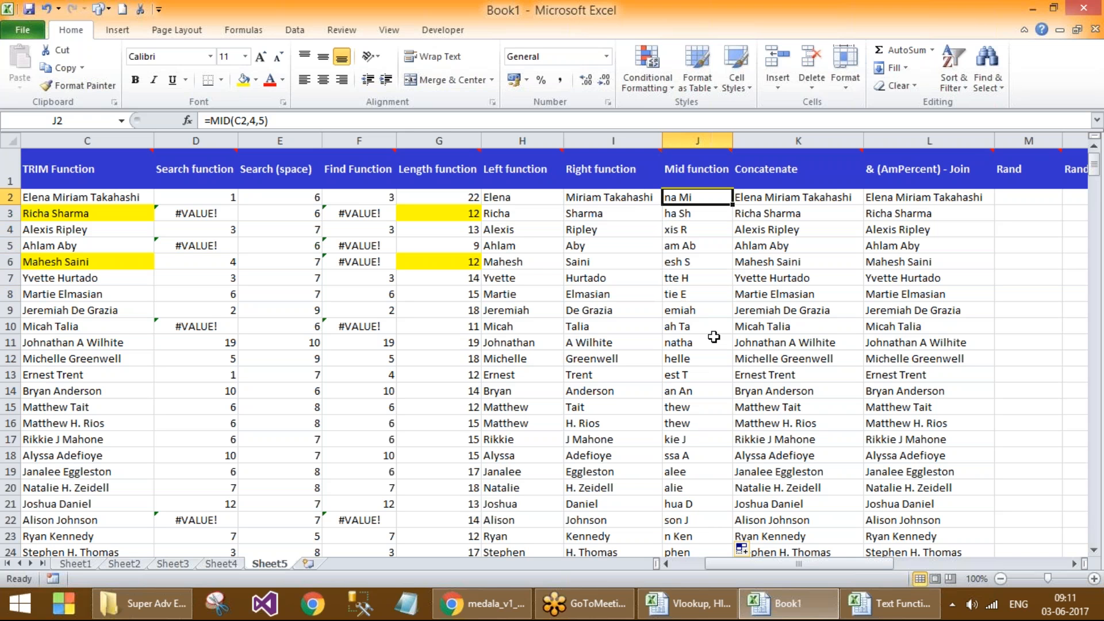
key("Down")
key("Down")
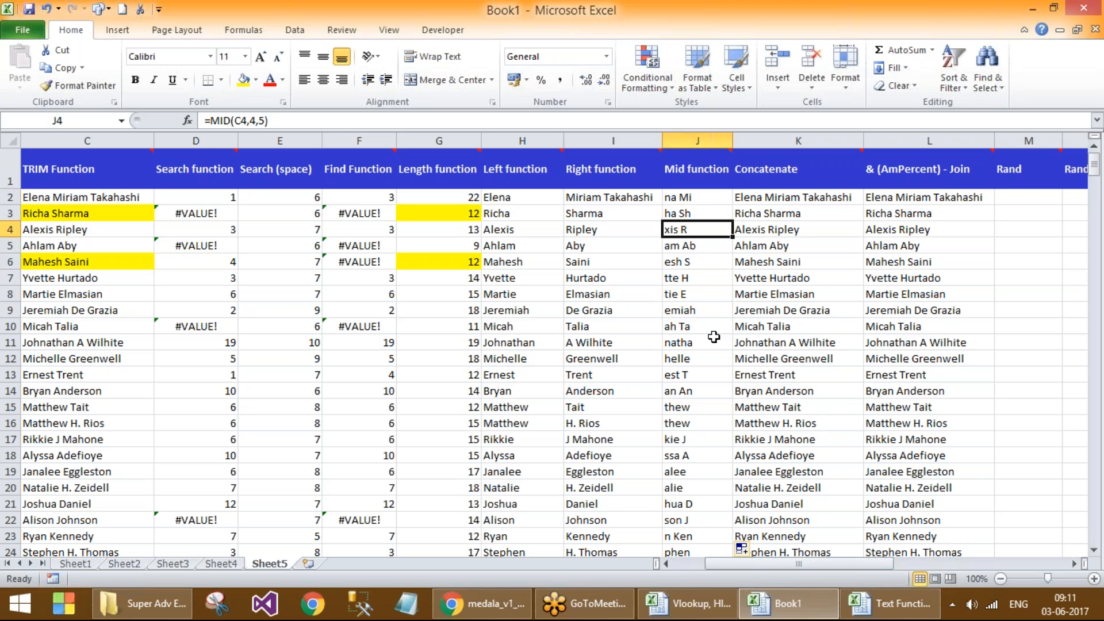
key("Up")
key("Up")
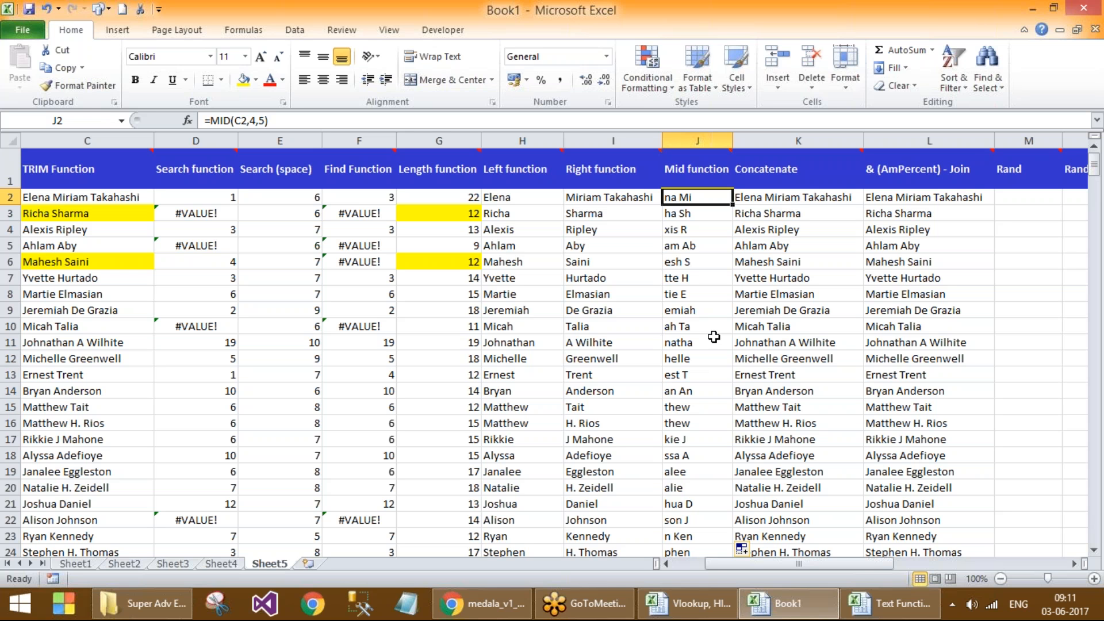
Step: Go to the empty cell T2 under the Upper header
key("Right")
key("Right")
key("Right")
key("Right")
key("Right")
key("Right")
key("Right")
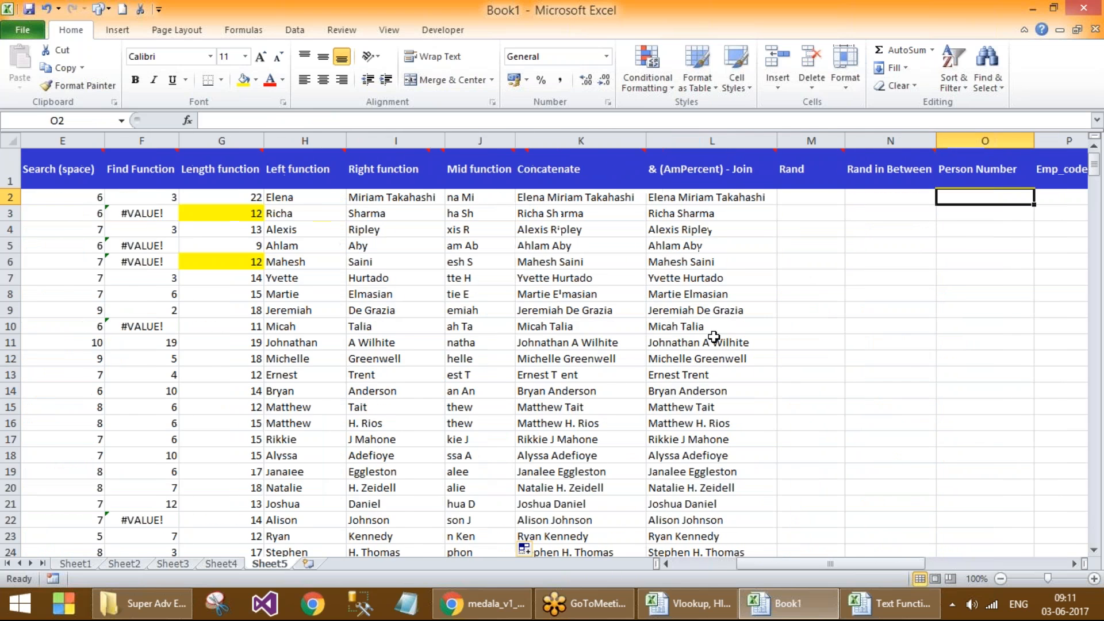
key("Right")
key("Right")
key("Right")
key("Left")
key("Right")
key("Right")
key("Left")
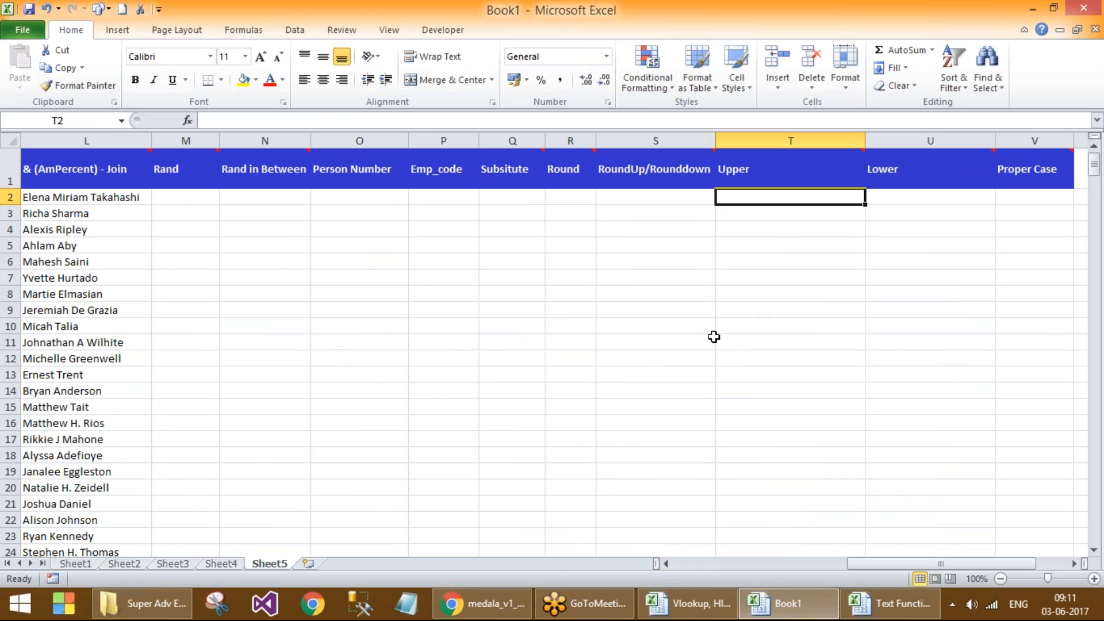
type("=")
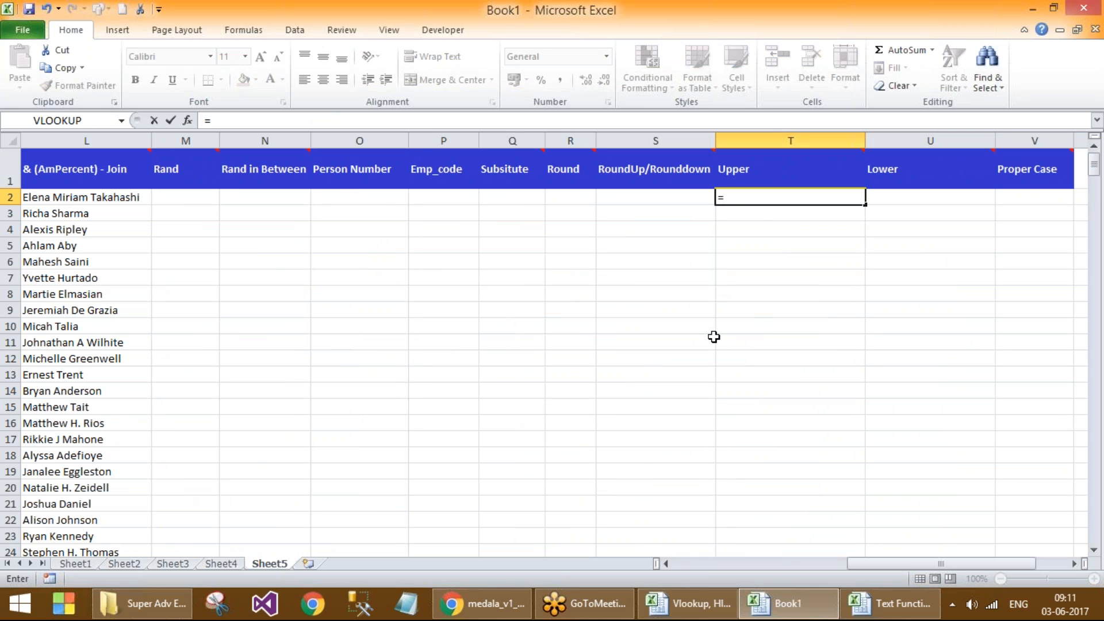
key("Left")
key("Left")
key("Left")
key("Left")
key("Left")
key("Left")
key("Left")
key("Left")
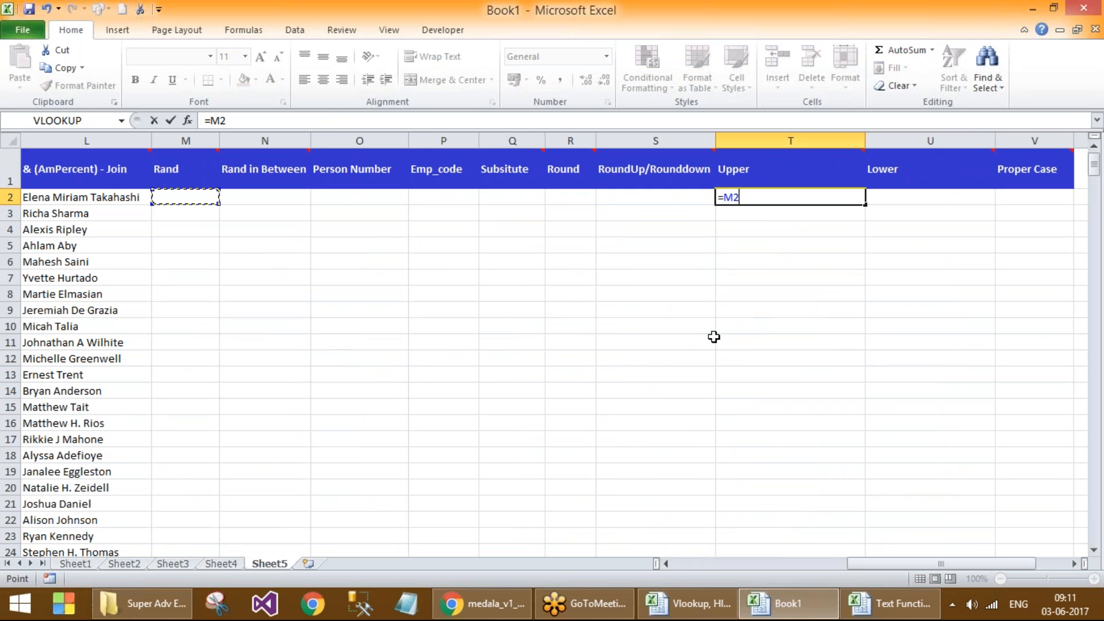
key("Left")
key("Right")
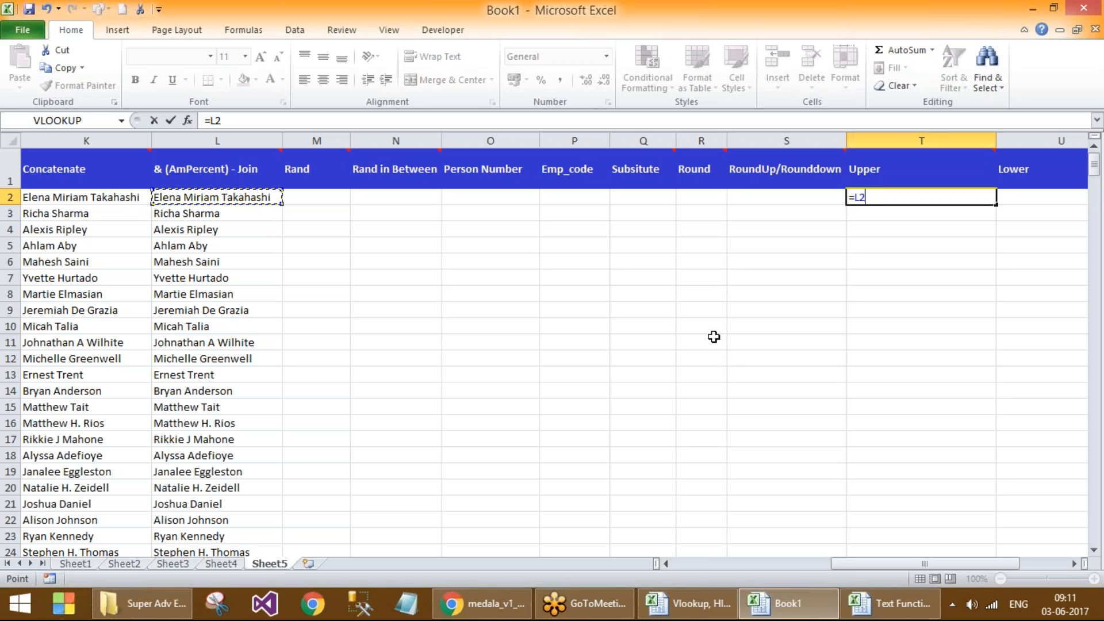
key("Escape")
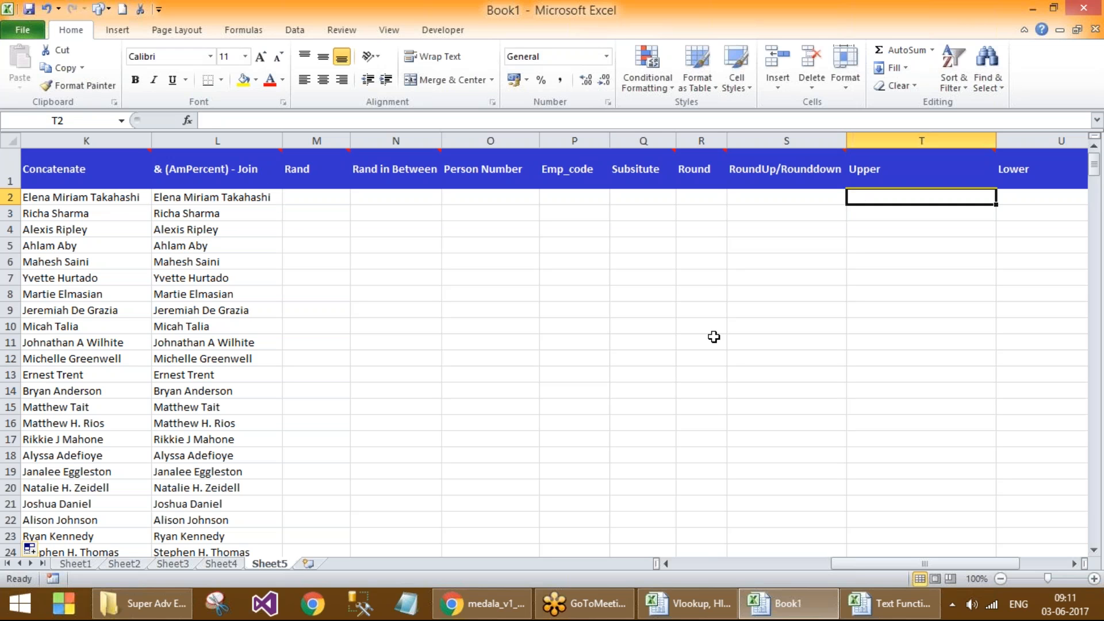
Step: Enter =UPPER(L2) in cell T2 under the Upper header
type("=up")
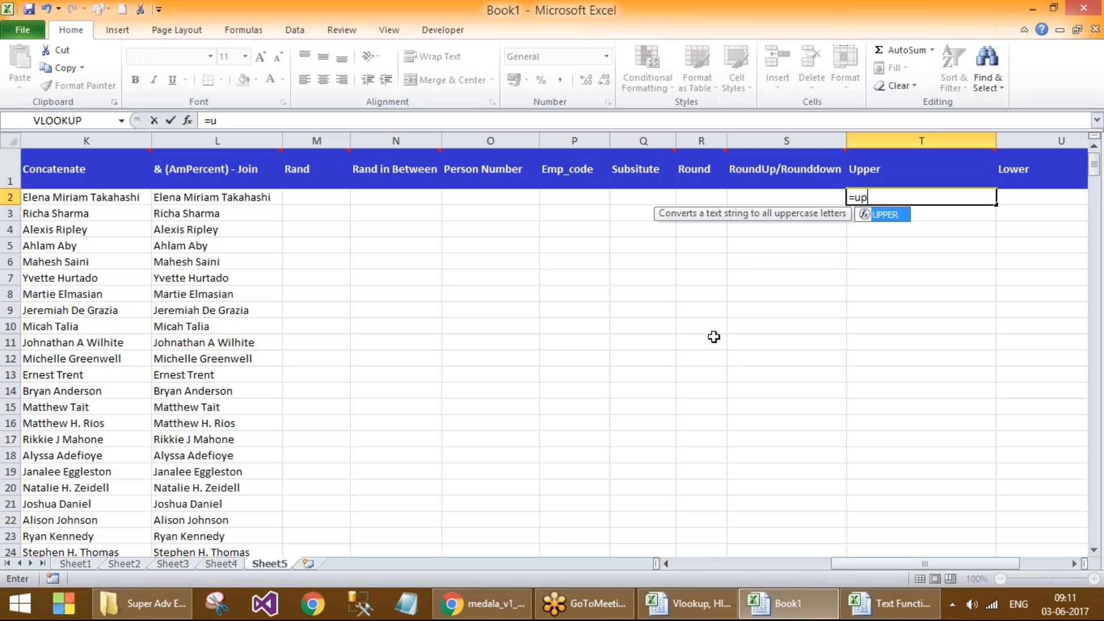
type("per(")
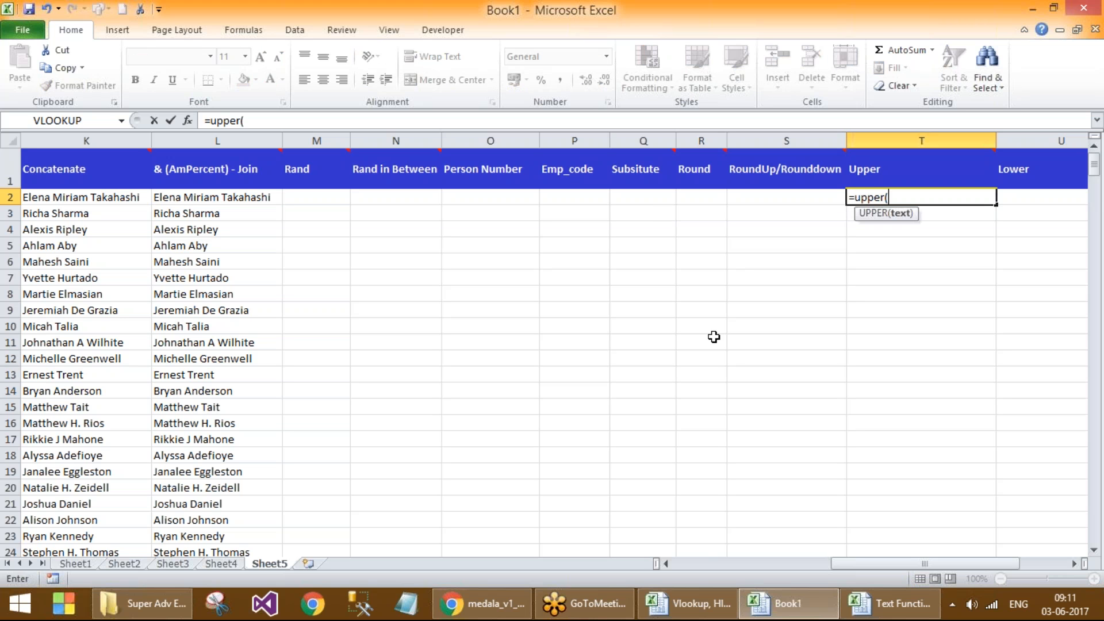
left_click(190, 203)
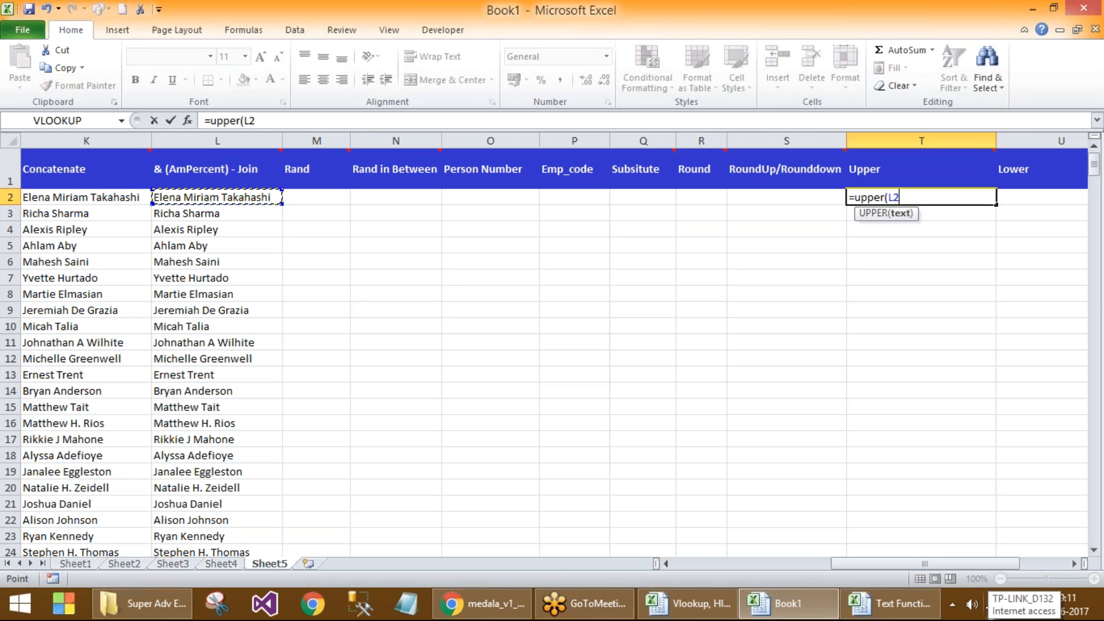
type(")")
key("Return")
Step: Fill the UPPER formula from T2 down the whole name list and look over the filled column
left_click(968, 196)
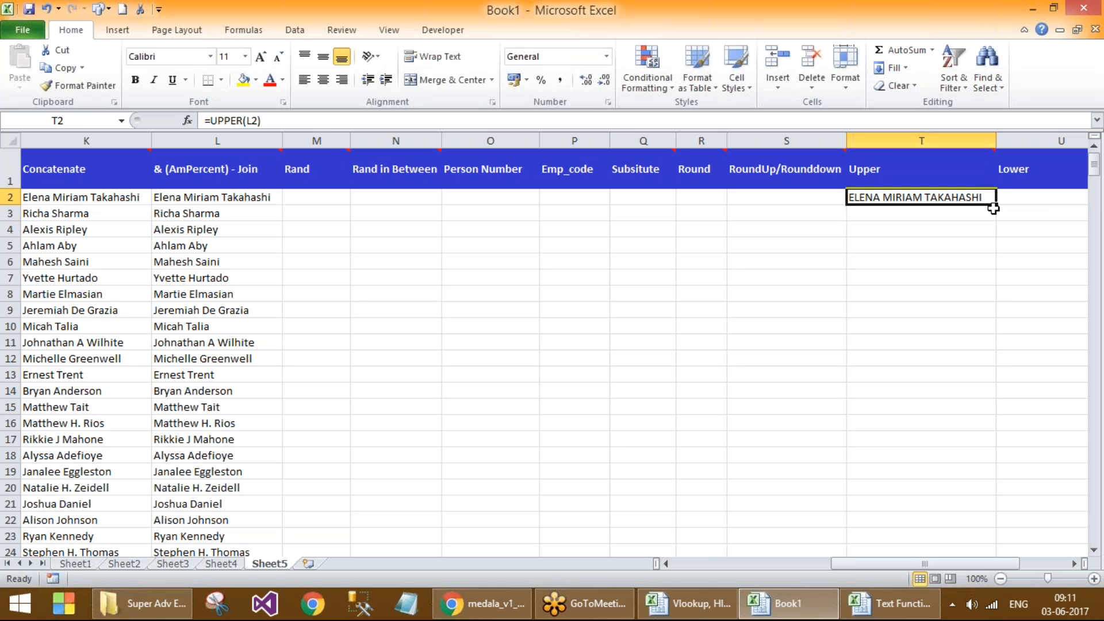
double_click(993, 208)
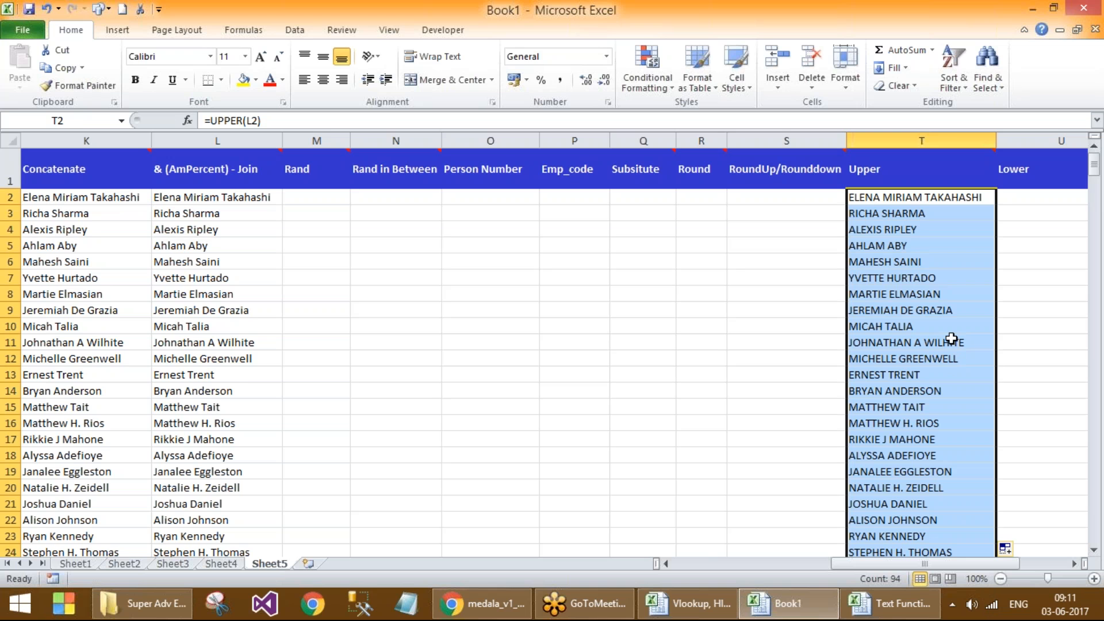
scroll(951, 338, "down", 3)
scroll(951, 338, "down", 9)
scroll(948, 340, "up", 12)
left_click(923, 259)
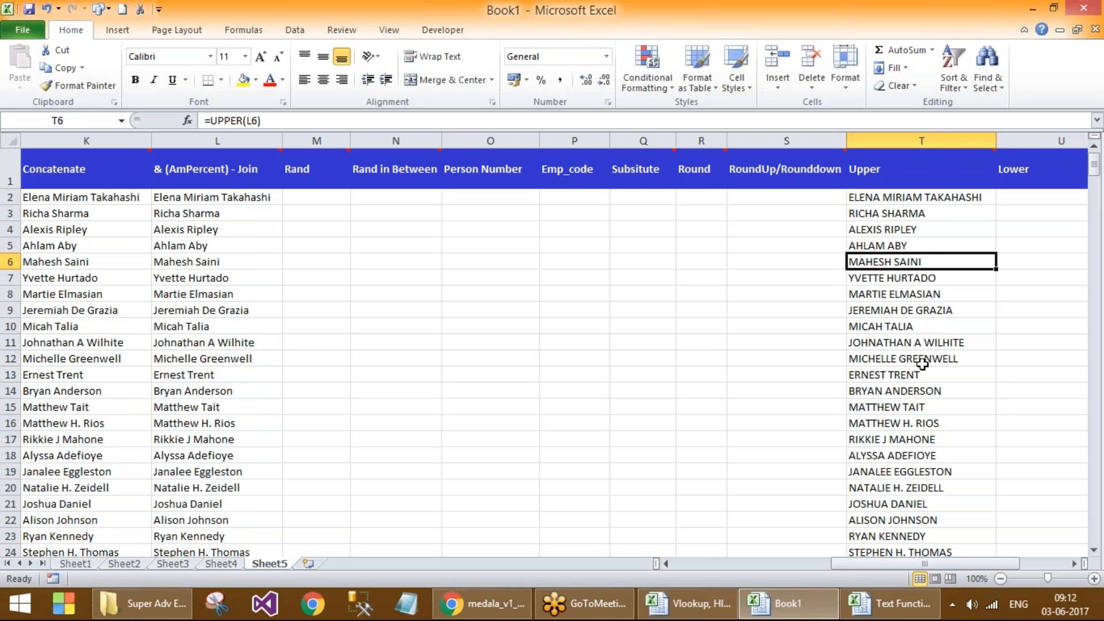
Step: Enter =LOWER(T2) in cell U2 under the Lower header
left_click(1015, 199)
key("Right")
key("Right")
key("Right")
key("Right")
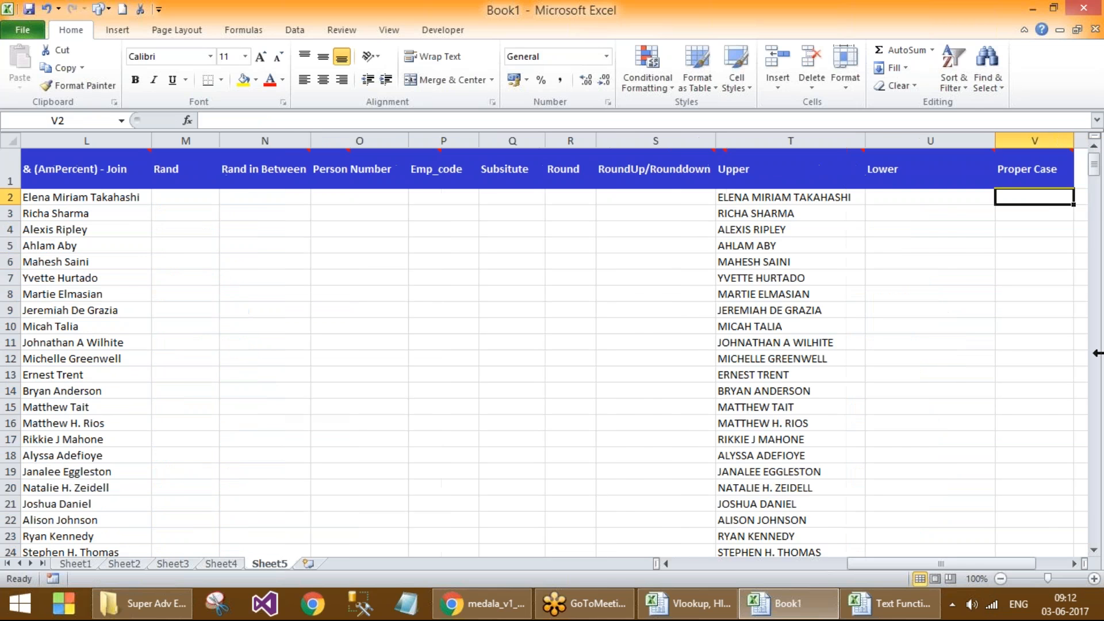
left_click_drag(602, 204, 597, 378)
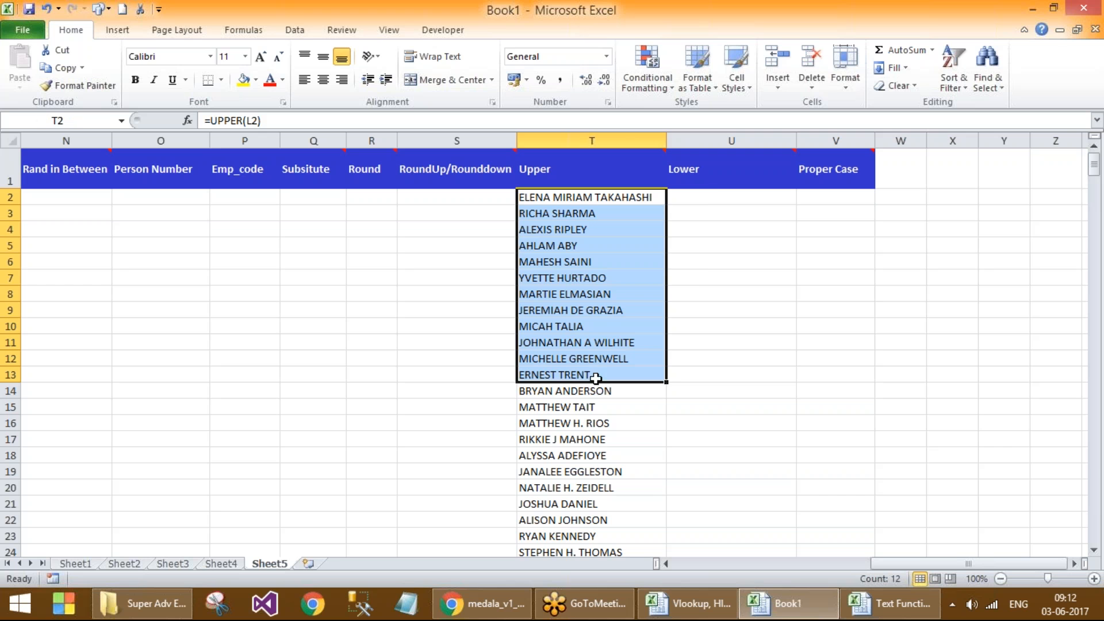
left_click(707, 200)
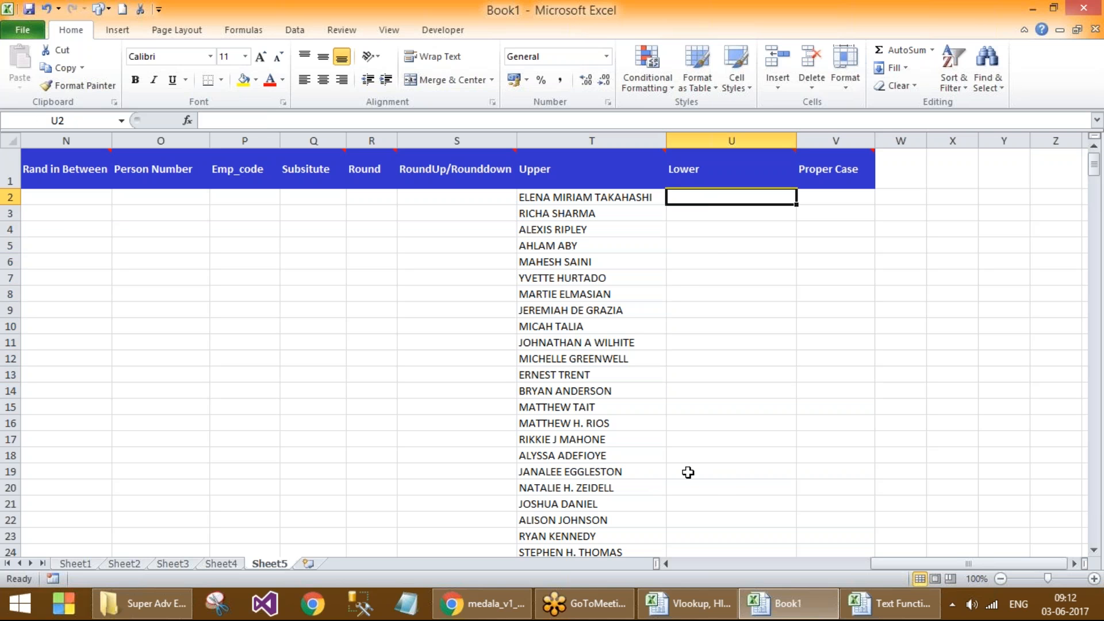
type("=lo")
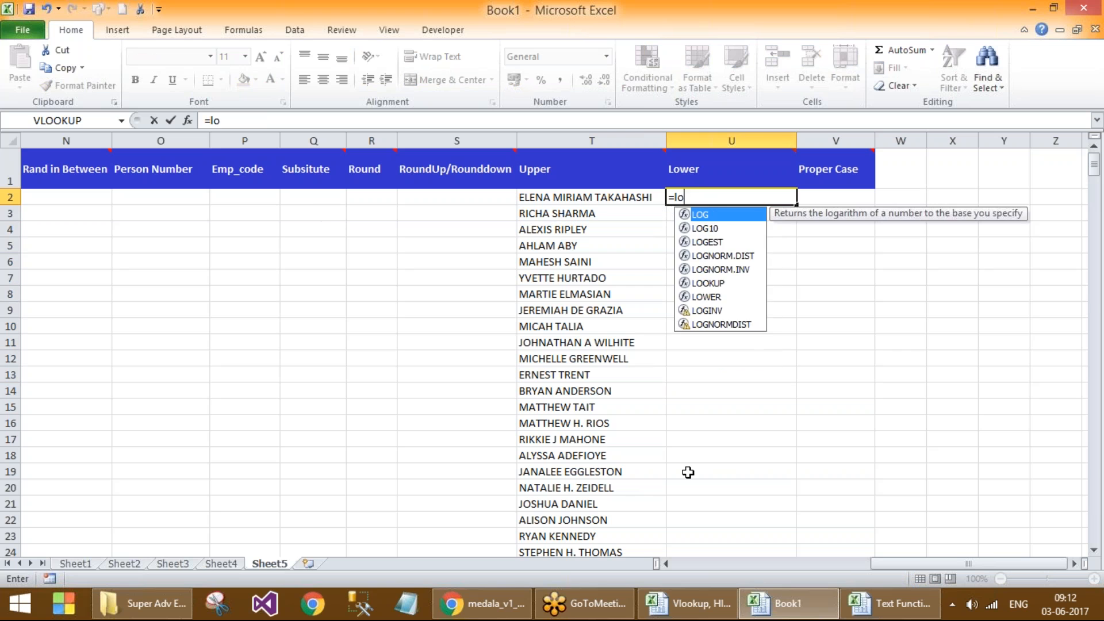
type("wer(")
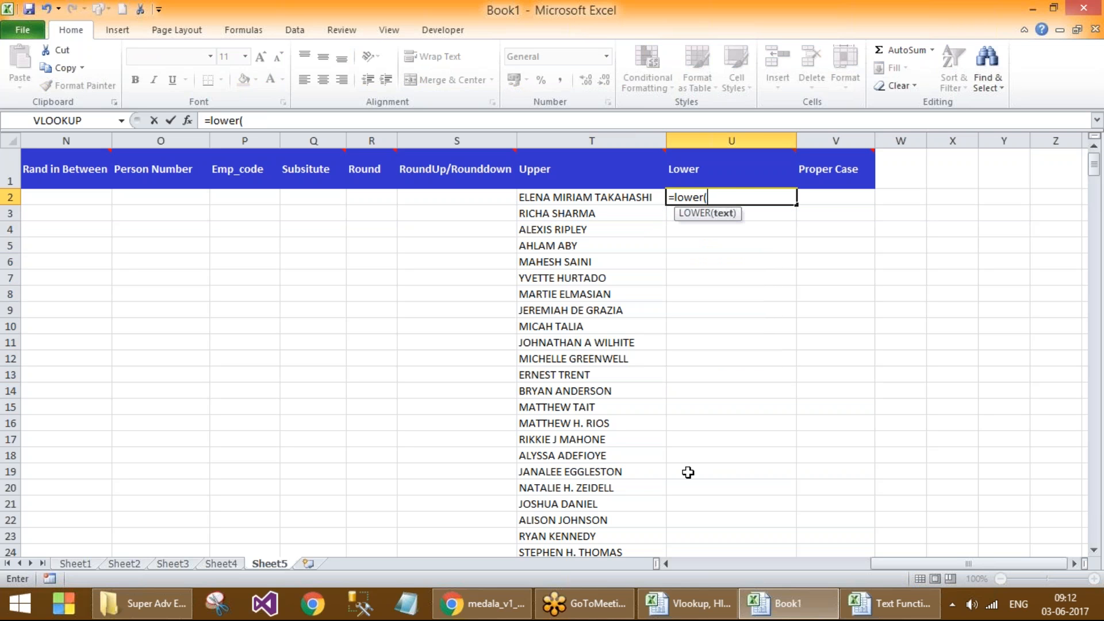
left_click(577, 198)
type(")")
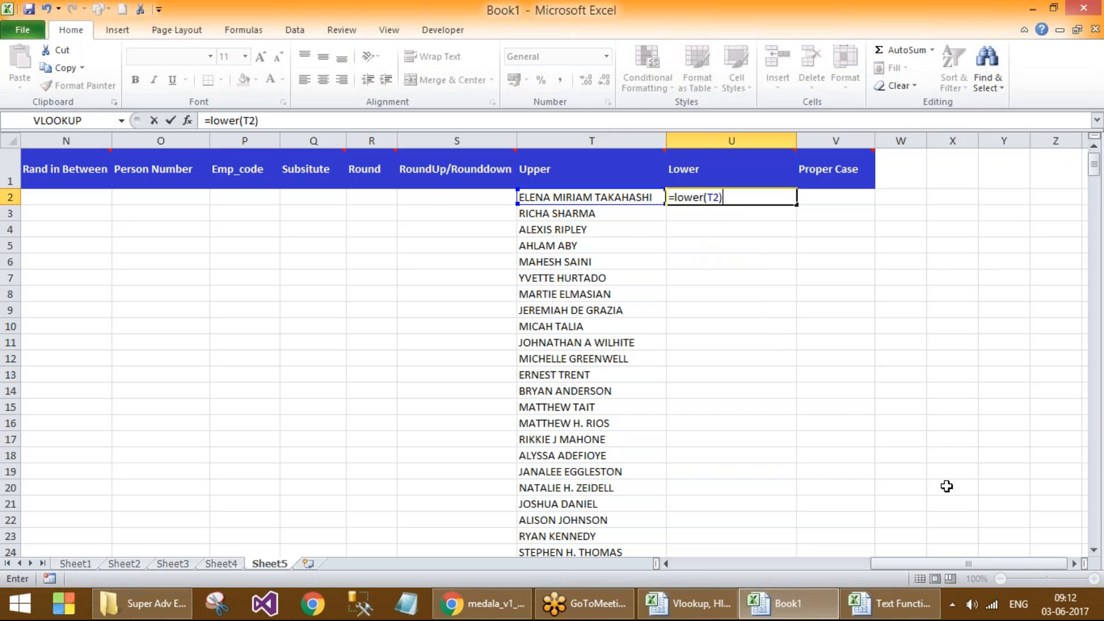
key("Return")
Step: Fill the LOWER formula from U2 down the whole name list and check a few of its cells
left_click(769, 198)
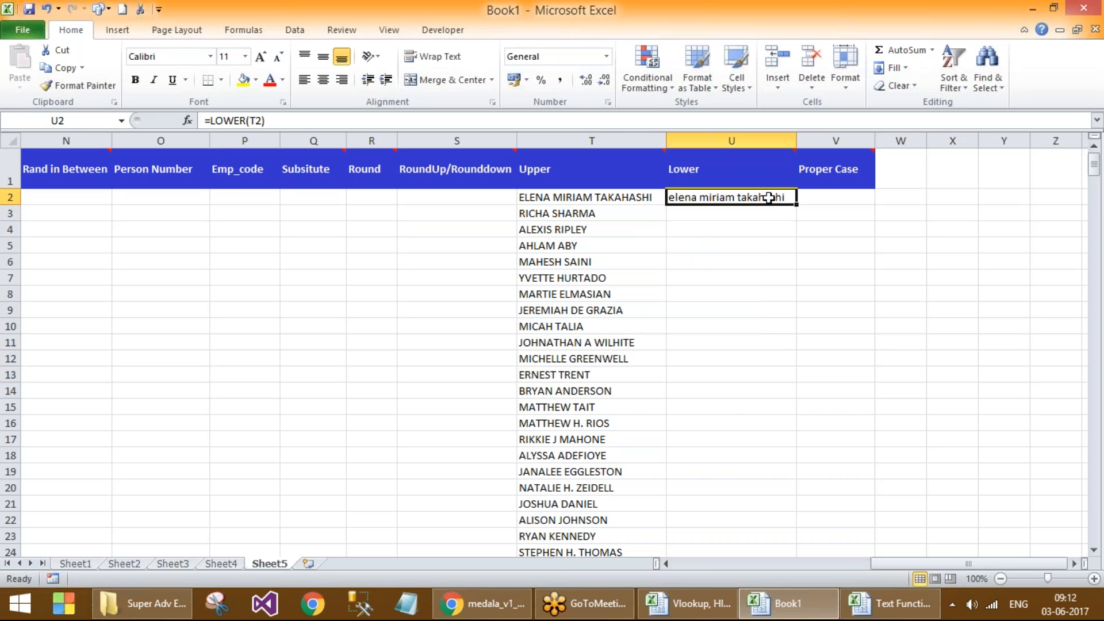
double_click(788, 204)
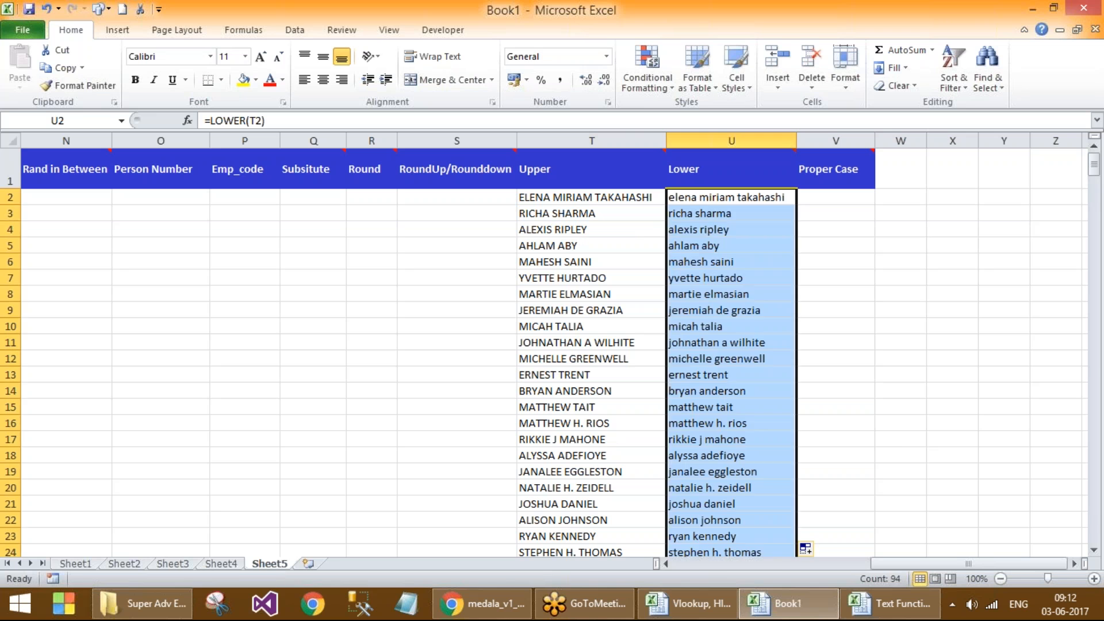
left_click(750, 259)
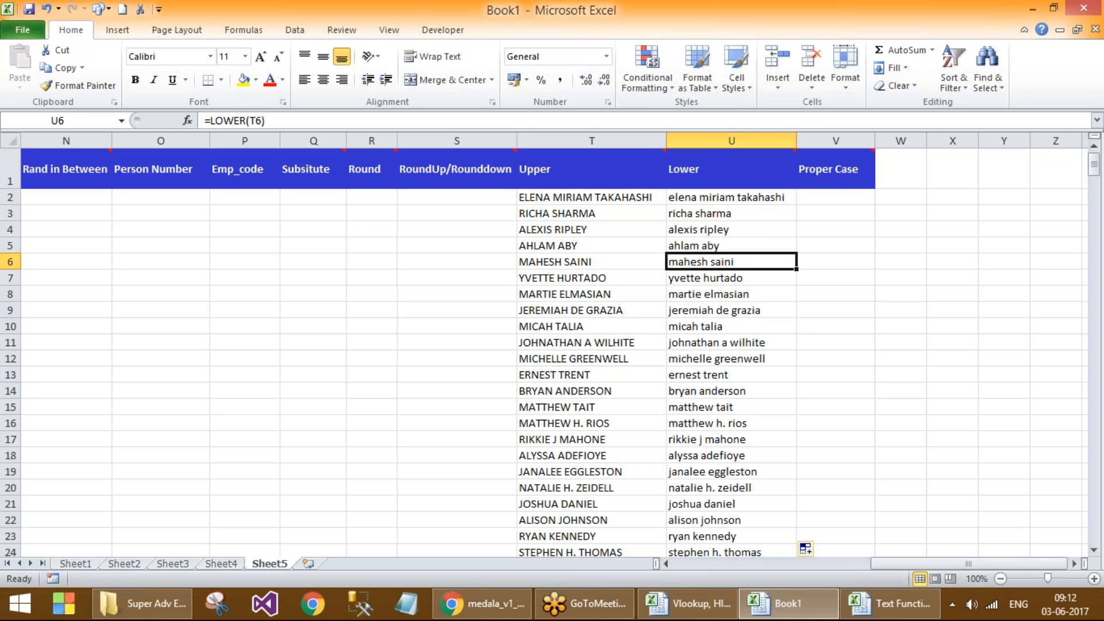
left_click(757, 215)
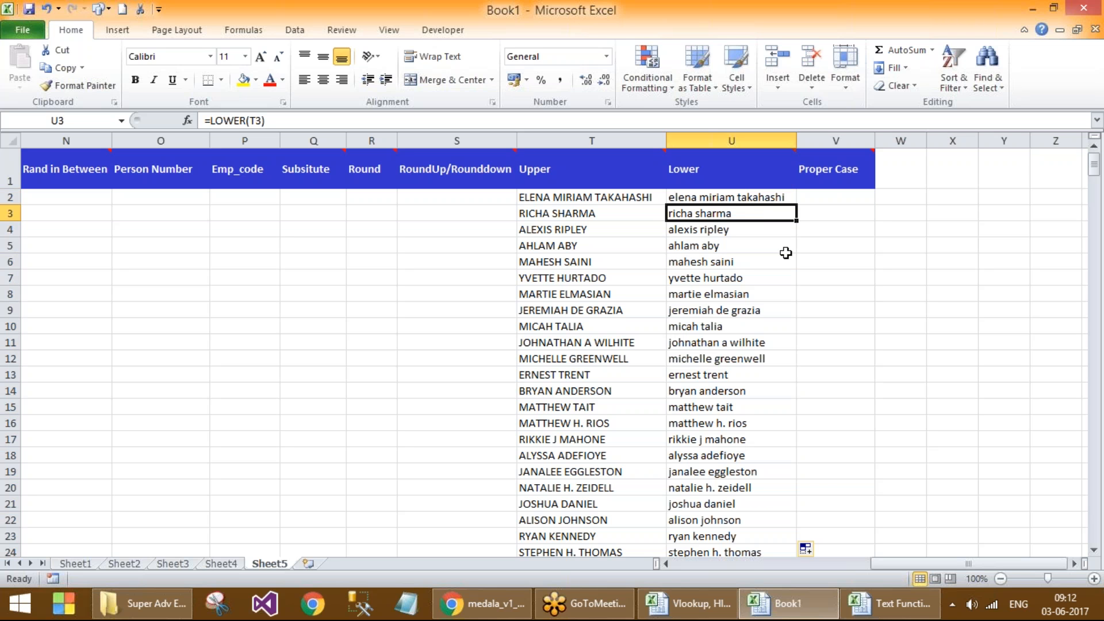
left_click(713, 197)
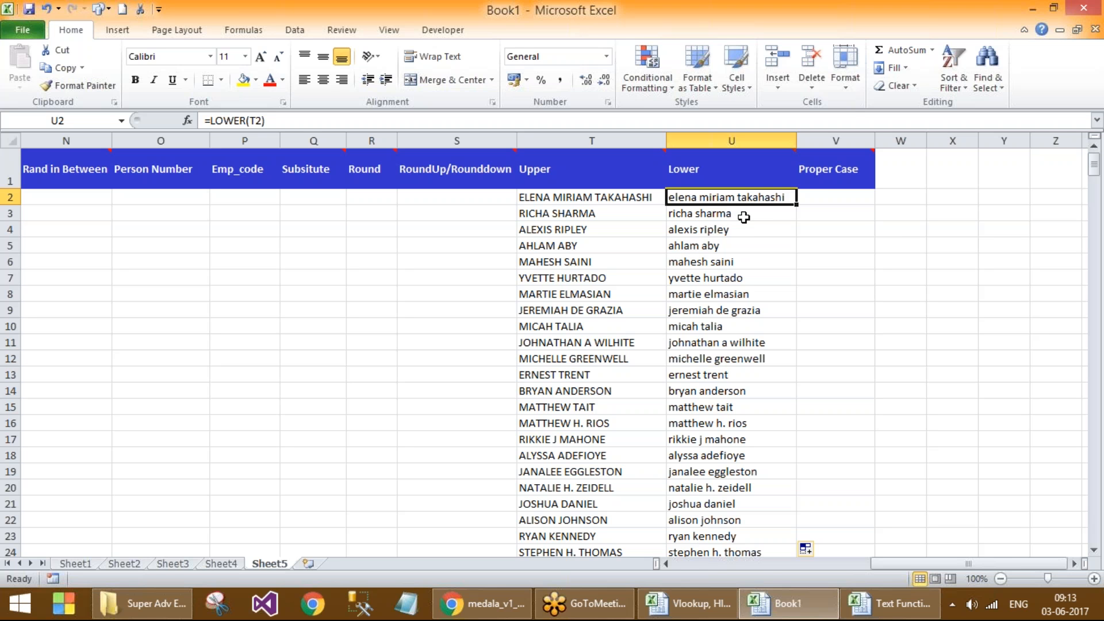
Step: Enter =PROPER(U2) in cell V2 under the Proper Case header
left_click(828, 196)
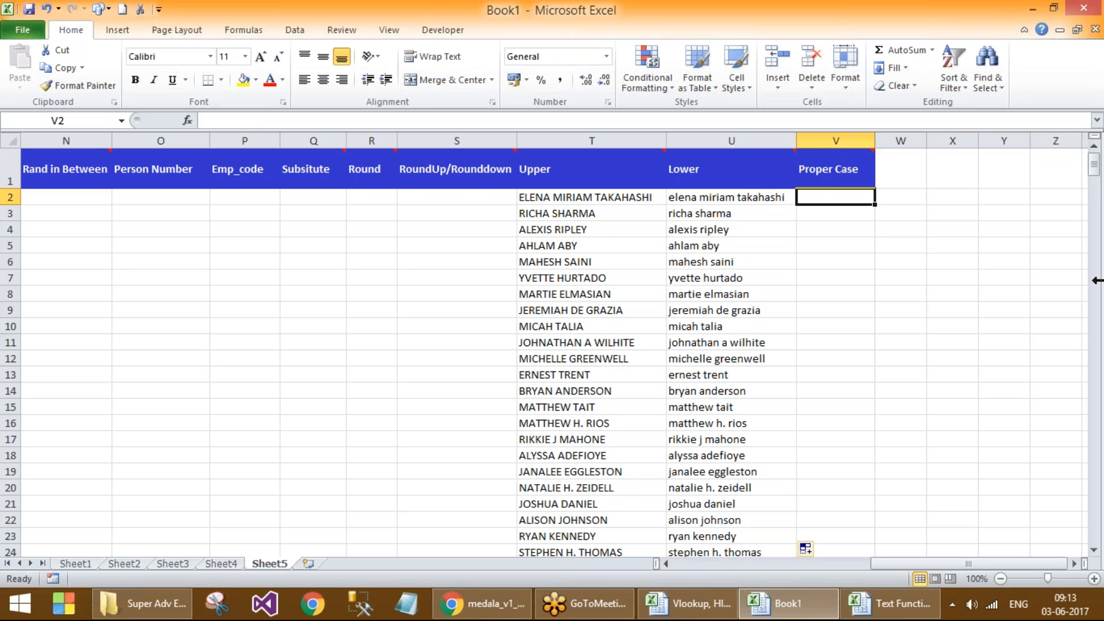
type("=proper")
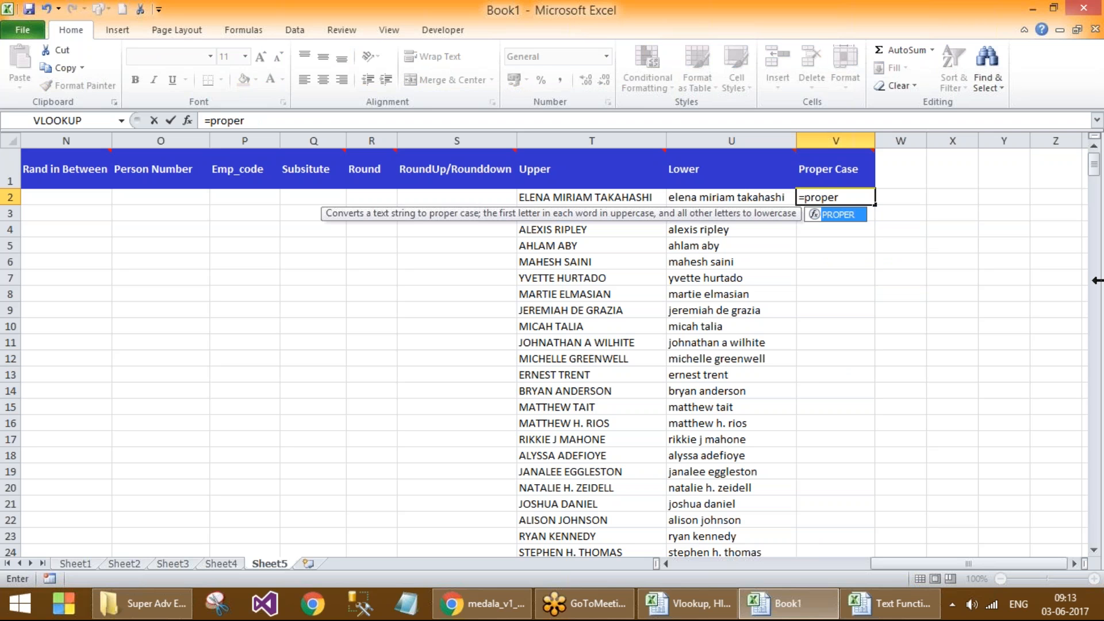
type("(")
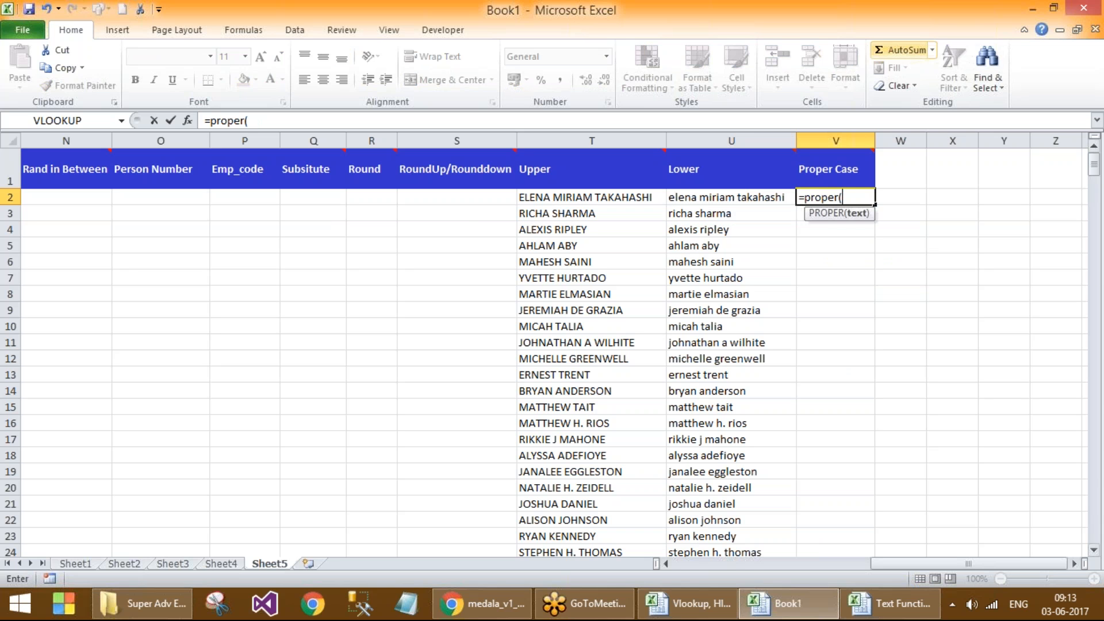
key("Left")
type(")")
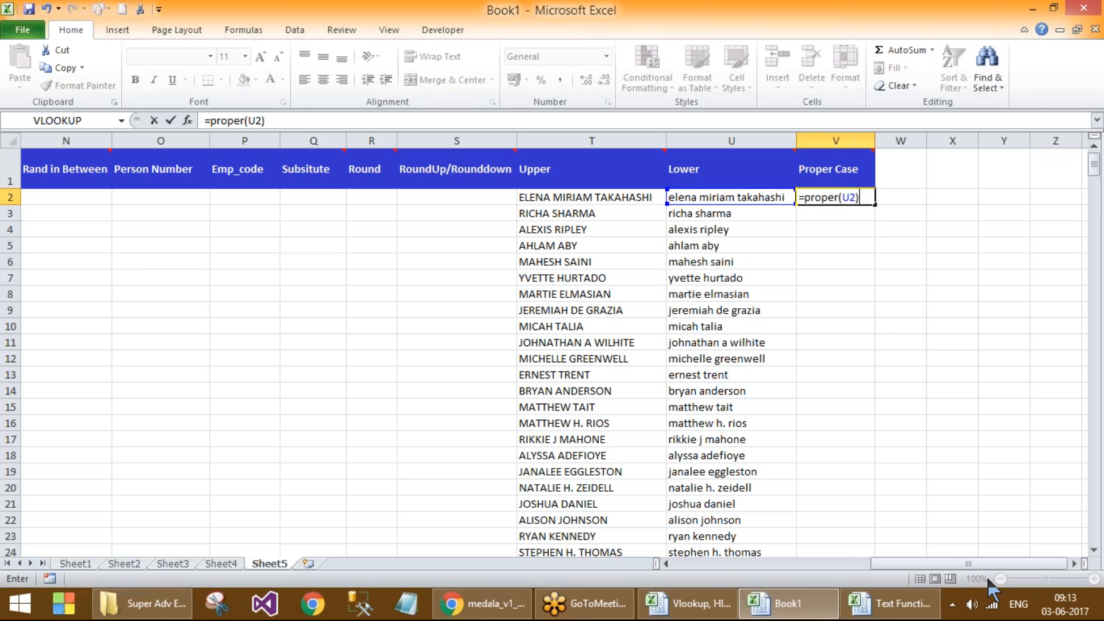
key("Return")
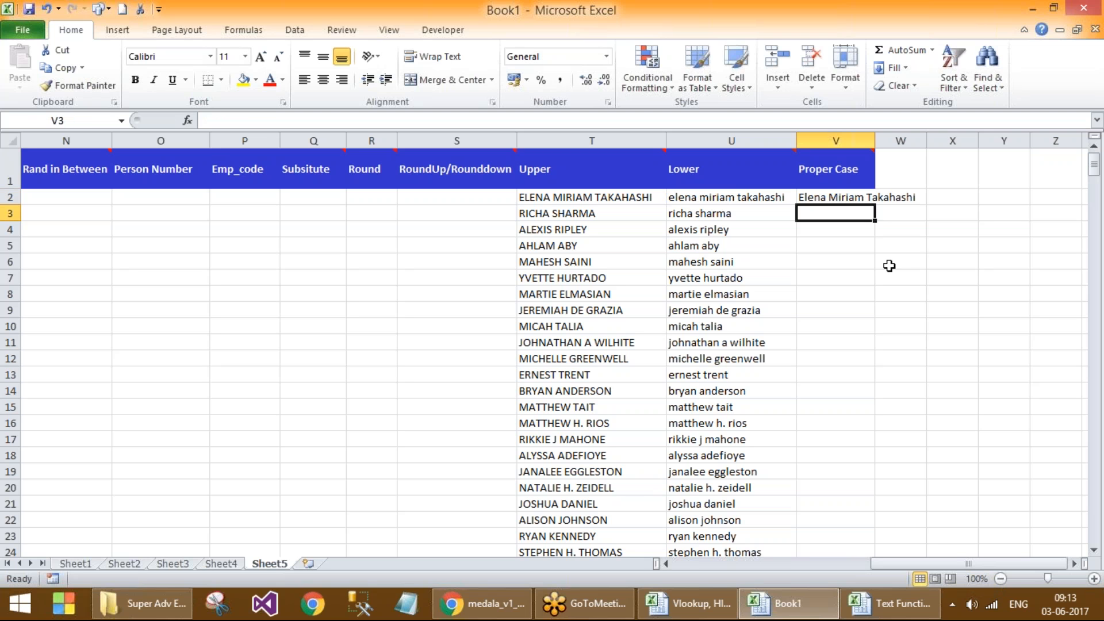
Step: Fill the PROPER formula from V2 down the whole name list and check one filled cell
left_click(837, 197)
double_click(874, 204)
left_click(820, 290)
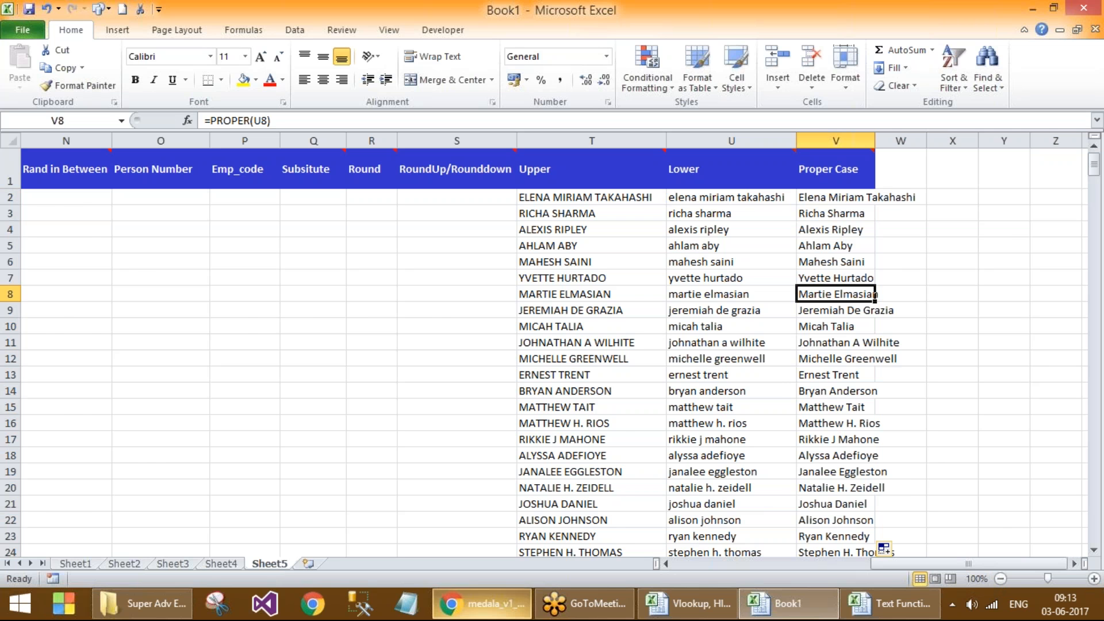
left_click_drag(880, 562, 817, 551)
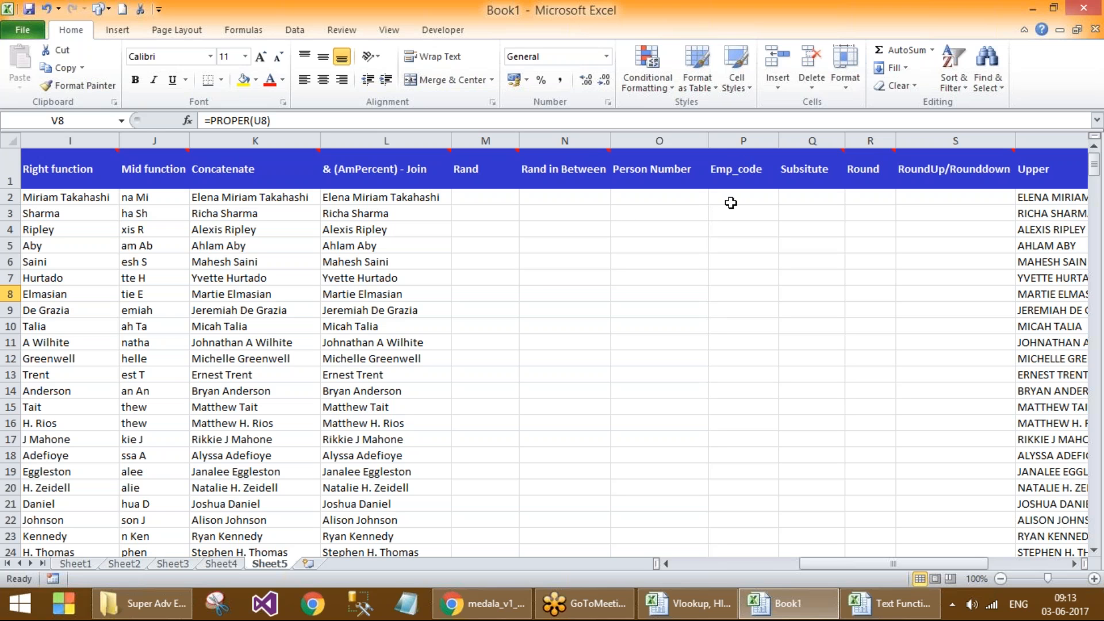
left_click_drag(482, 196, 500, 507)
type("d")
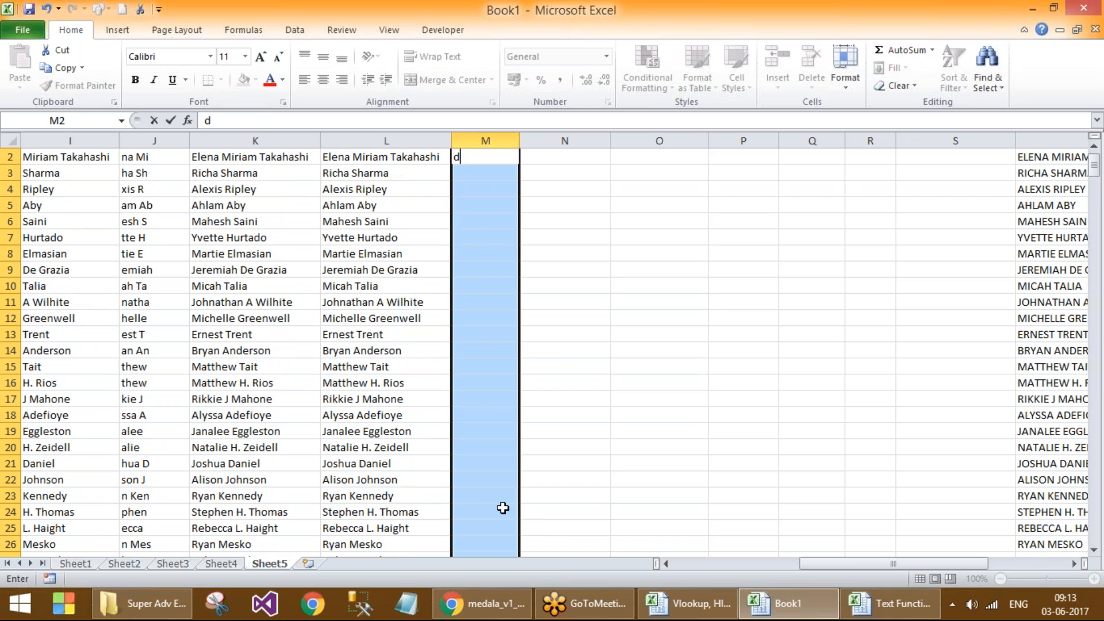
key("Escape")
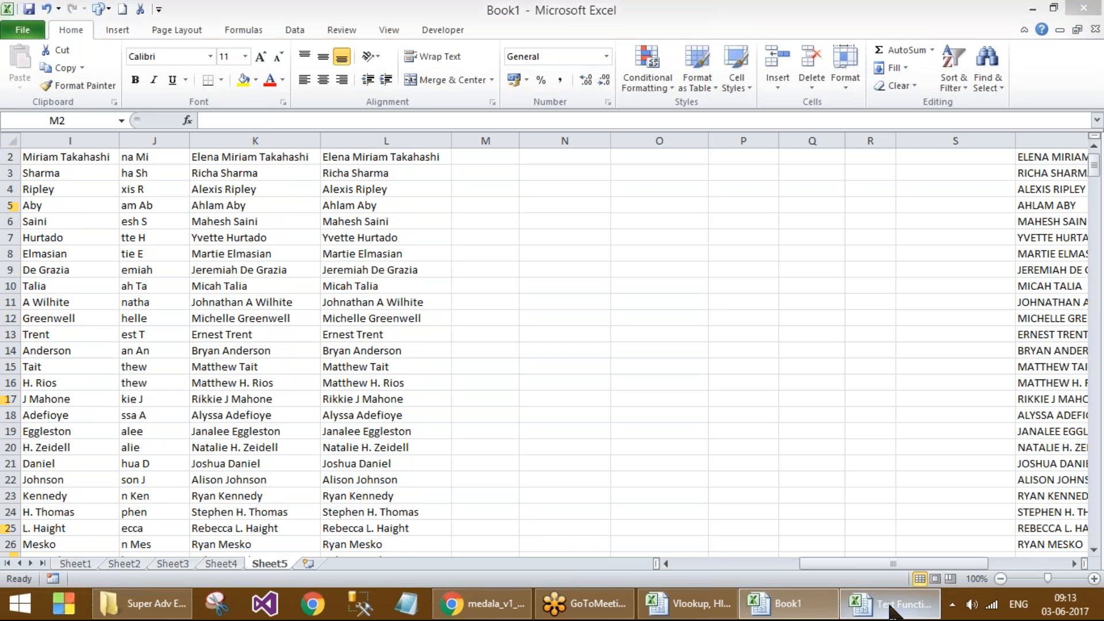
Step: Switch to the Text Functions.xlsx workbook and copy the entire Rand column M from the TEXT functions sheet
left_click(890, 611)
left_click(746, 326)
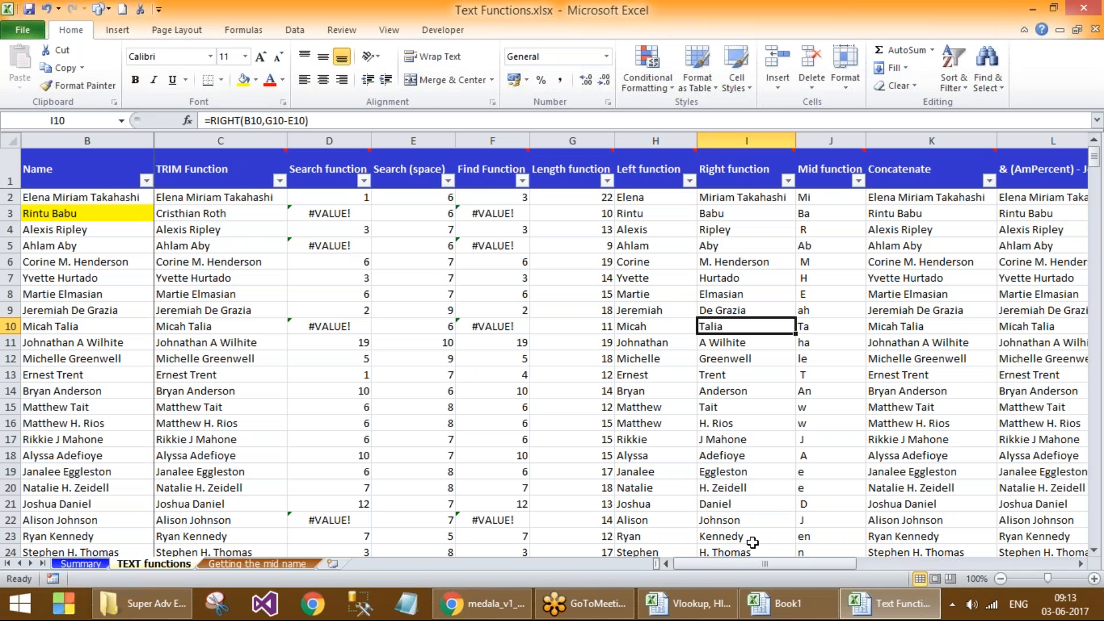
left_click_drag(809, 562, 906, 558)
left_click(586, 198)
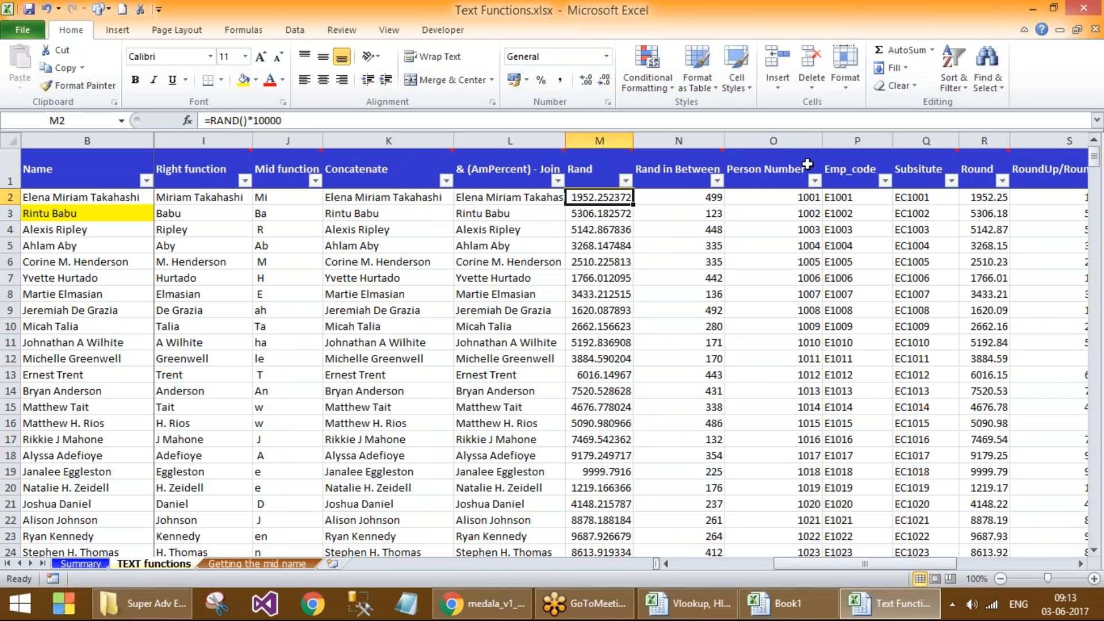
left_click(591, 140)
key("ctrl+c")
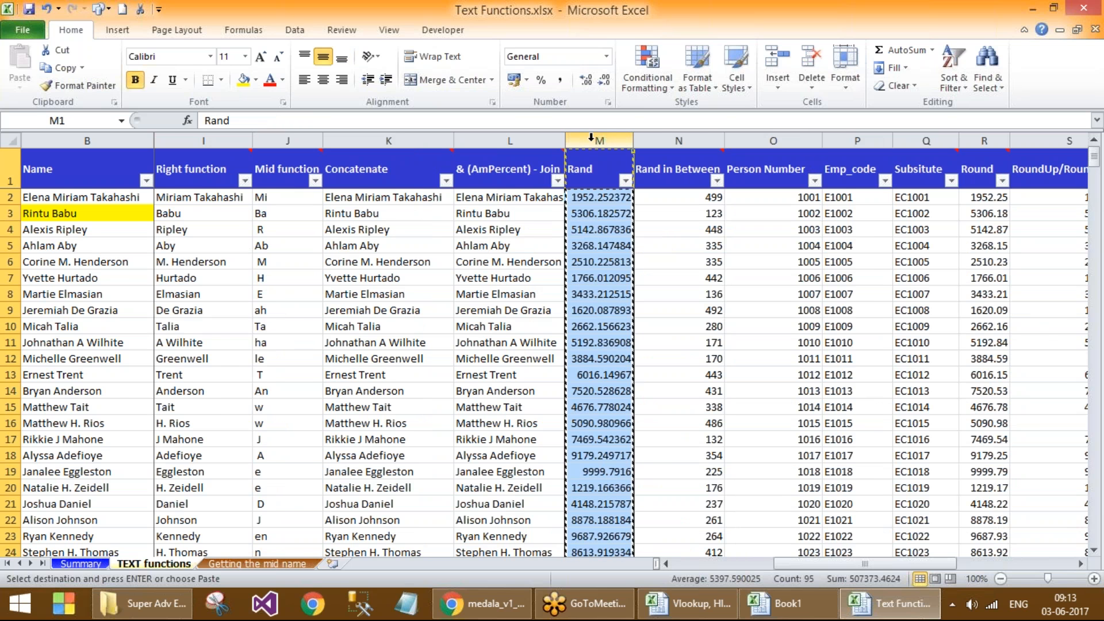
Step: Return to Book1 and paste the copied Rand column over column M of Sheet5
left_click(788, 604)
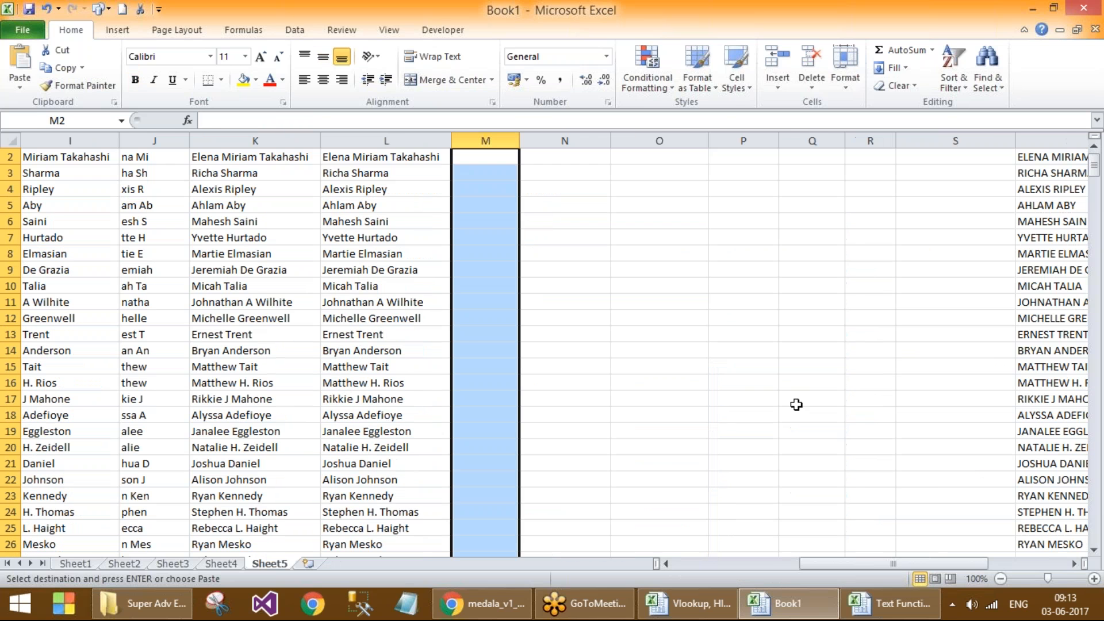
scroll(509, 195, "up", 1)
left_click(489, 140)
key("ctrl+v")
left_click(491, 197)
key("Escape")
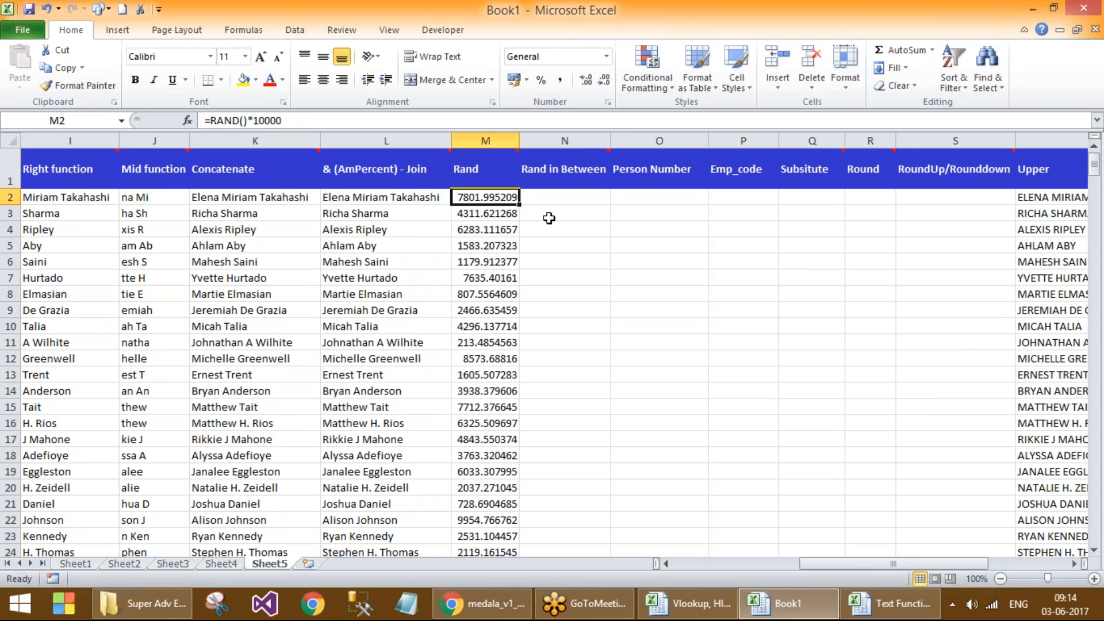
Step: Inspect the random-number formulas in several upper cells of the Rand column
left_click(559, 200)
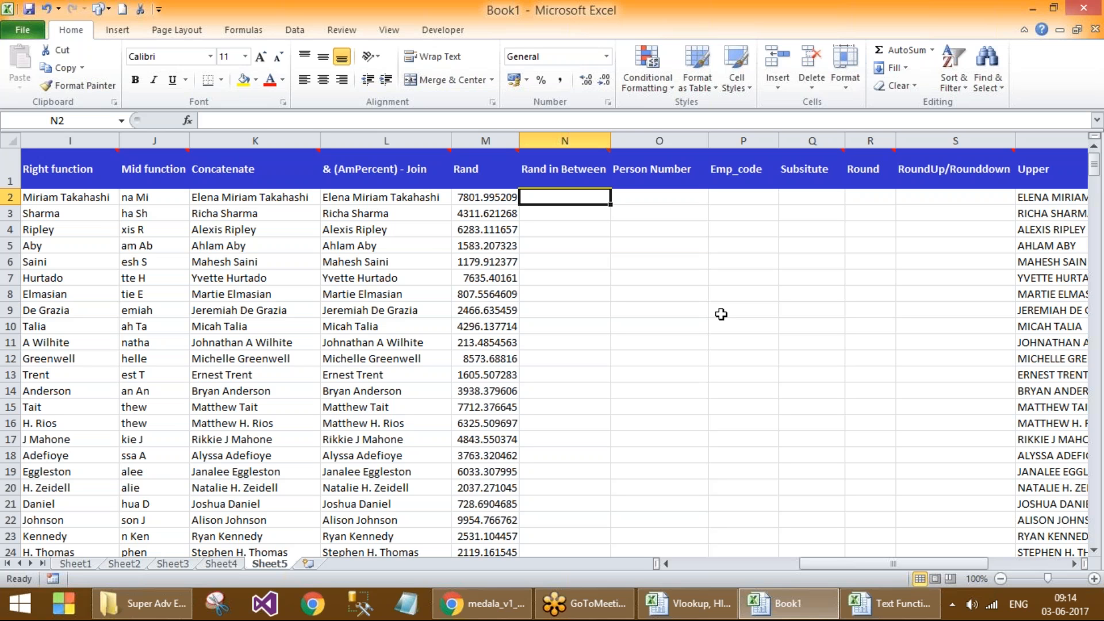
left_click(498, 201)
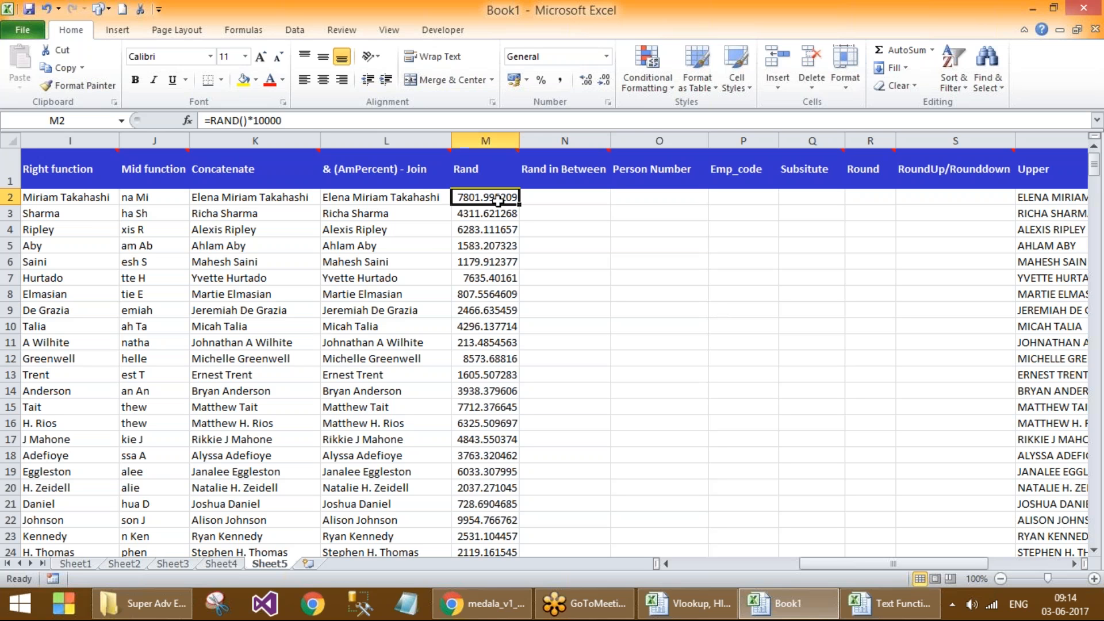
left_click(483, 230)
left_click(478, 299)
left_click(482, 195)
left_click(484, 228)
Step: Replace the RAND formulas from M2 down the Rand column with their static values using Paste Special, and check M2's stored decimals
left_click(486, 202)
key("ctrl+shift+Down")
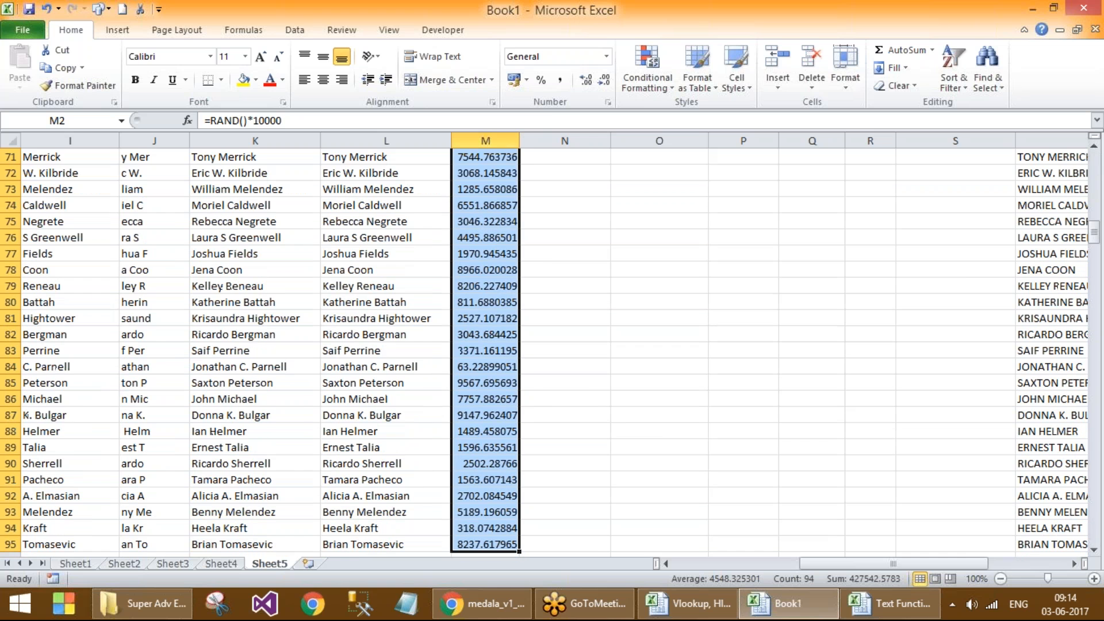
right_click(488, 171)
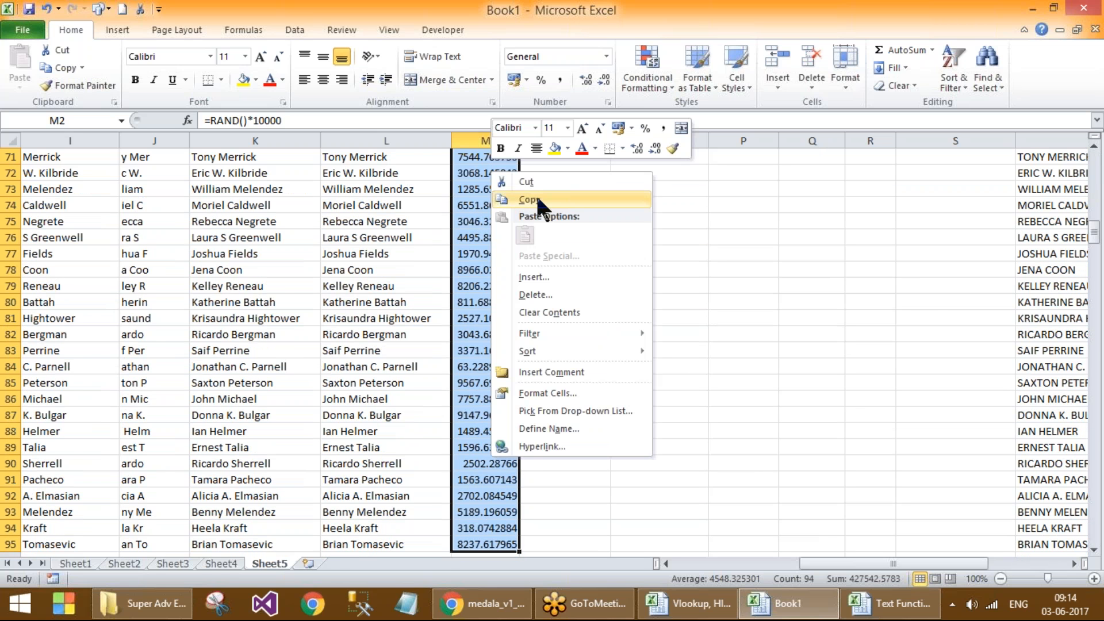
left_click(537, 196)
right_click(475, 216)
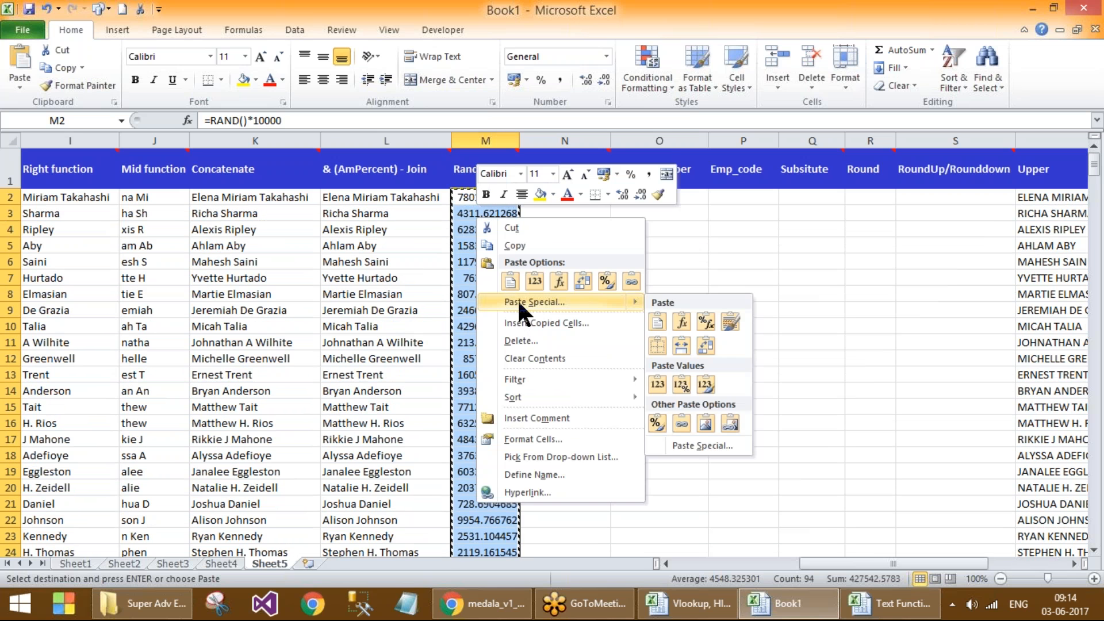
left_click(517, 300)
left_click(398, 243)
left_click(574, 401)
left_click(476, 196)
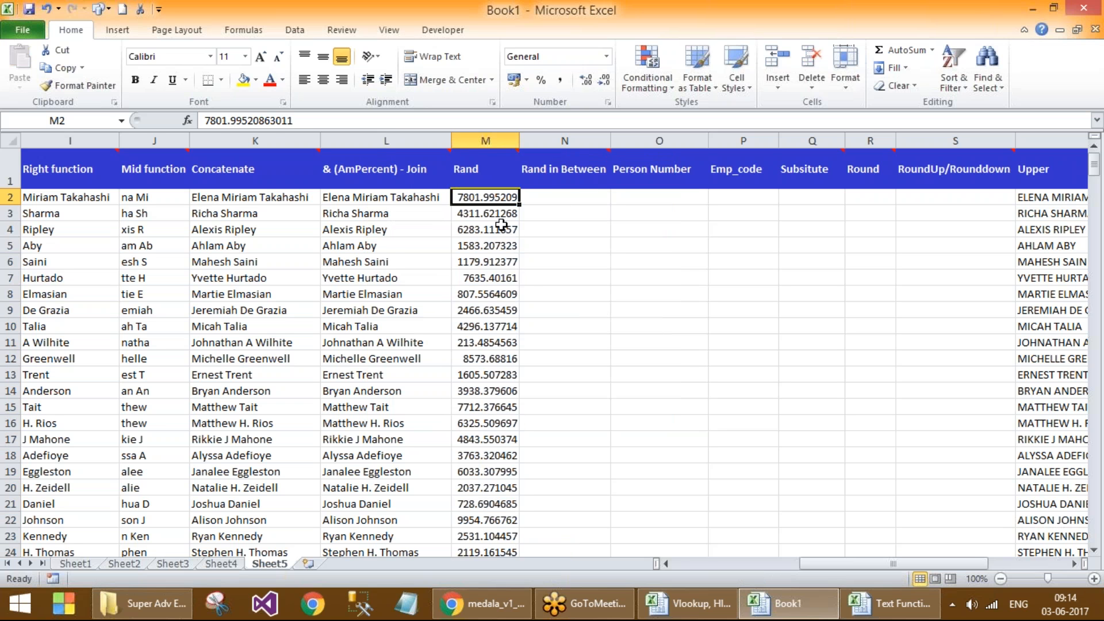
left_click_drag(231, 120, 320, 123)
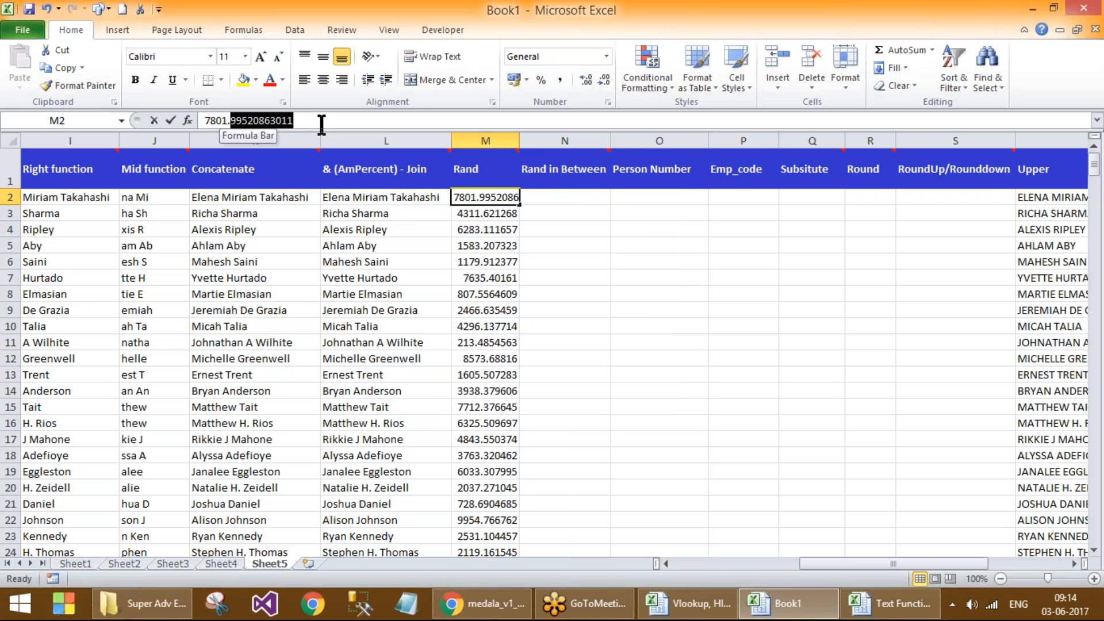
key("Escape")
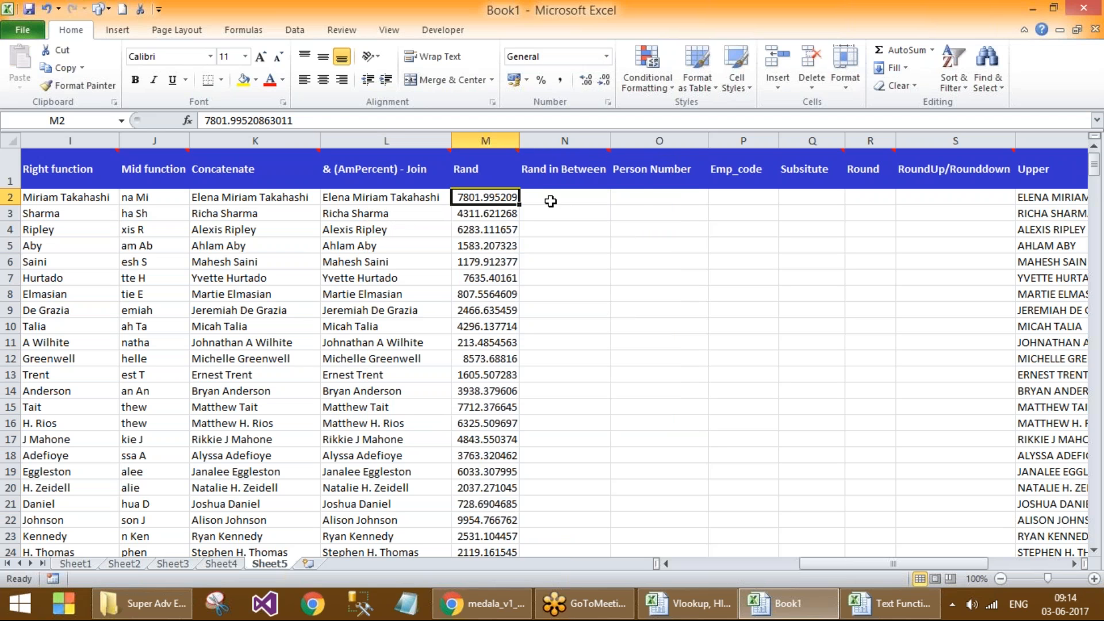
Step: Enter =ROUND(M2,2) in R2 and fill the formula down the whole Round column
left_click(864, 196)
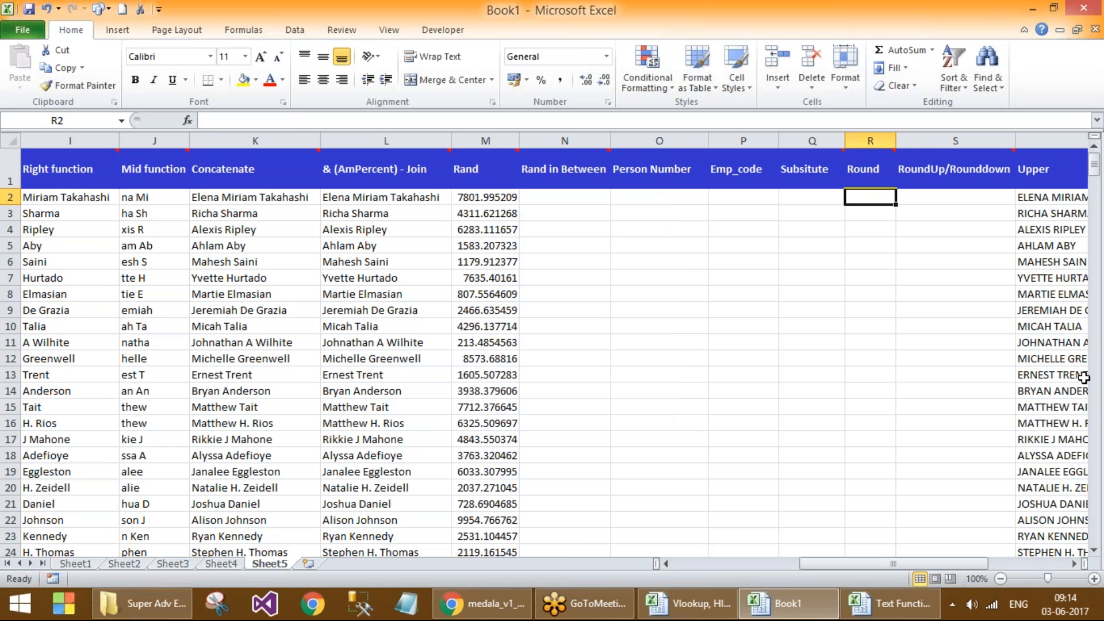
type("=rou")
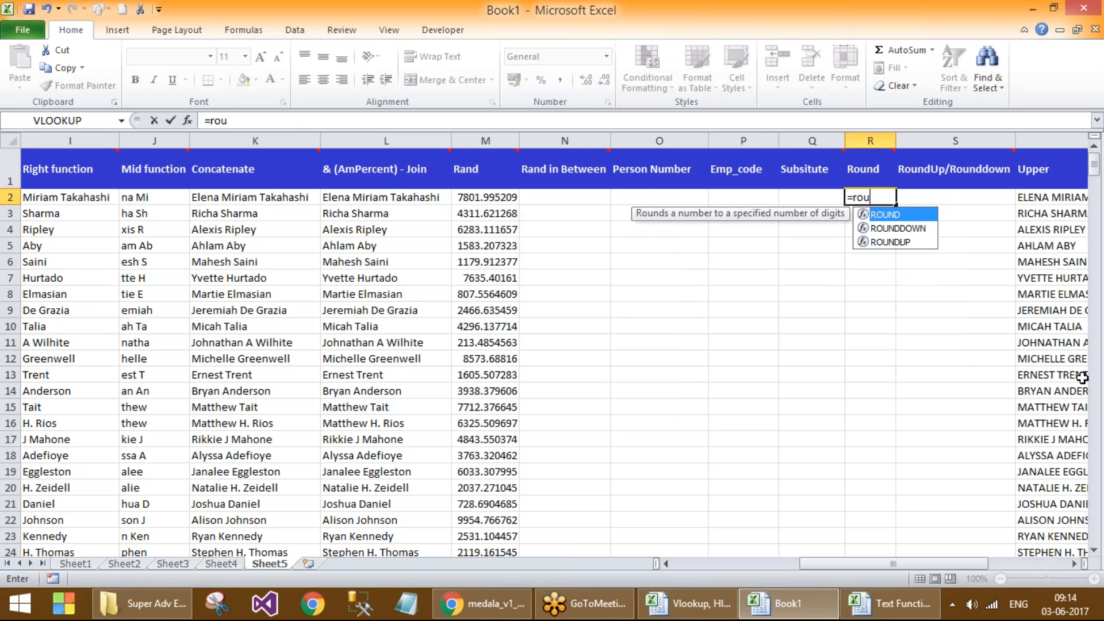
type("nd(")
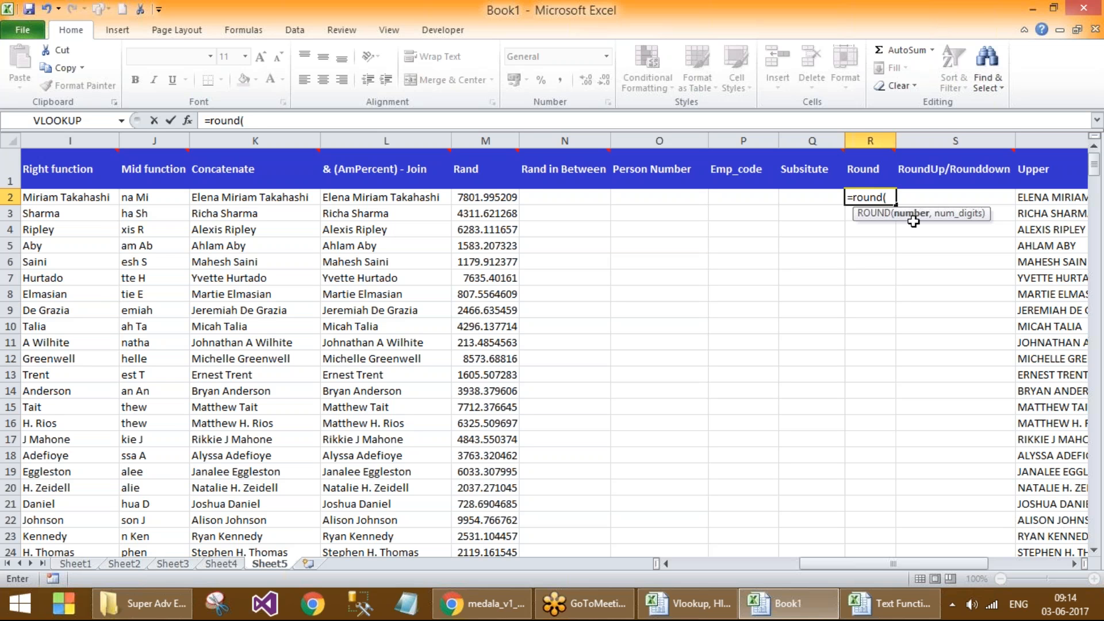
left_click(491, 197)
type(",")
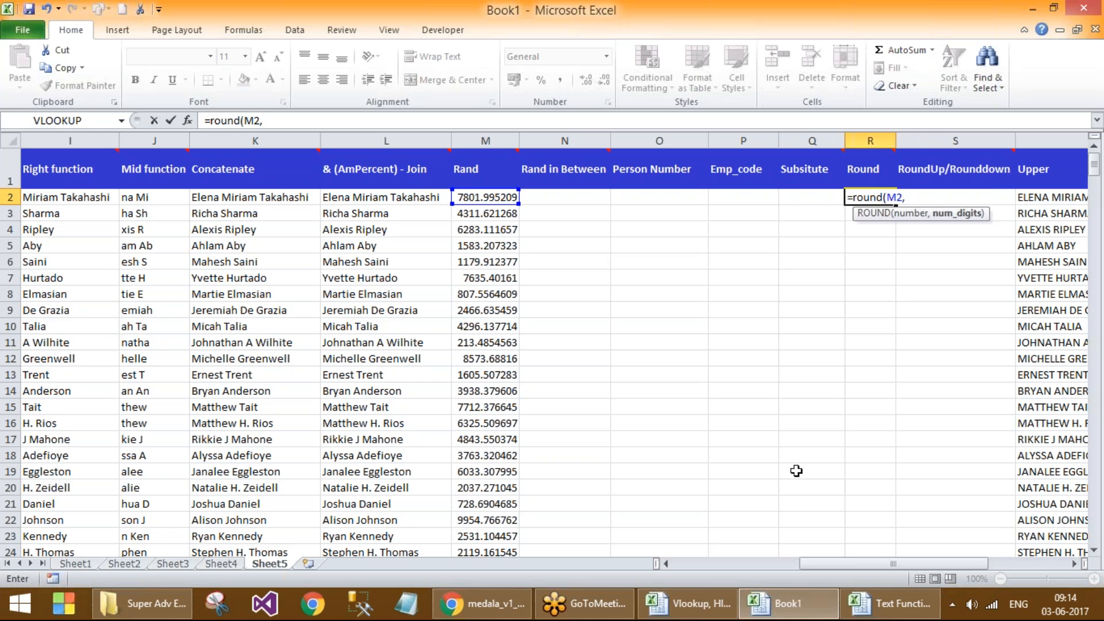
type("2)")
key("Return")
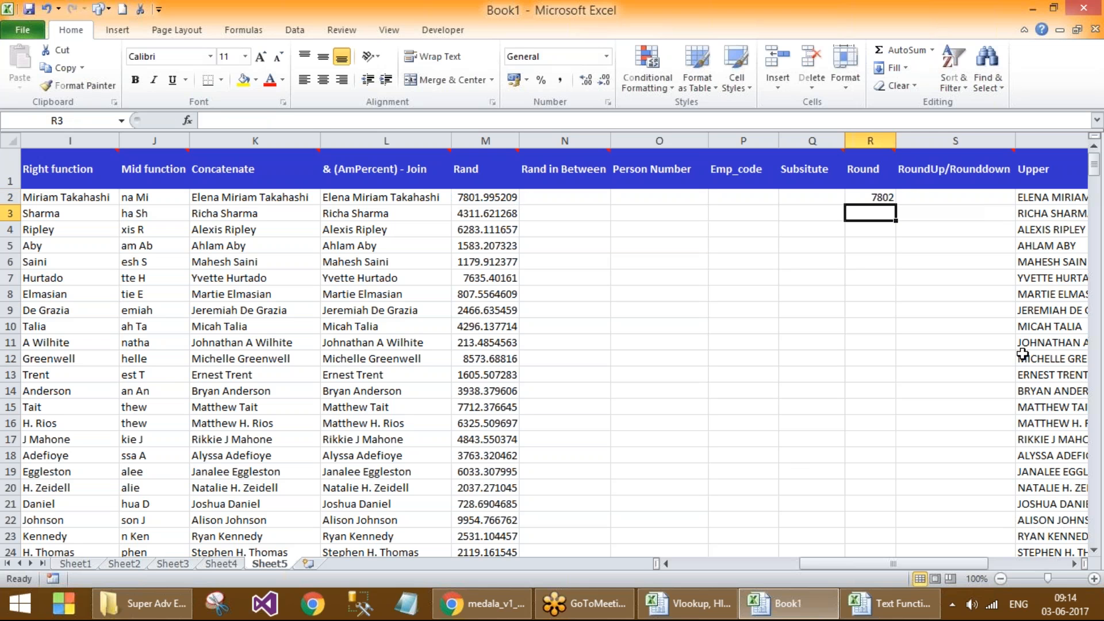
left_click(880, 198)
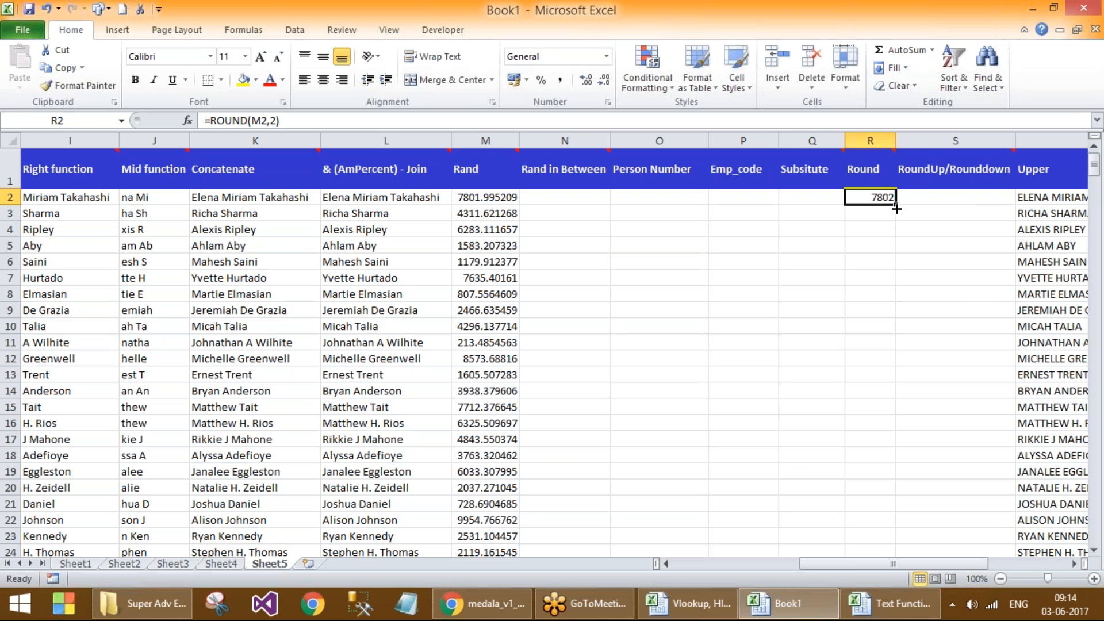
double_click(895, 204)
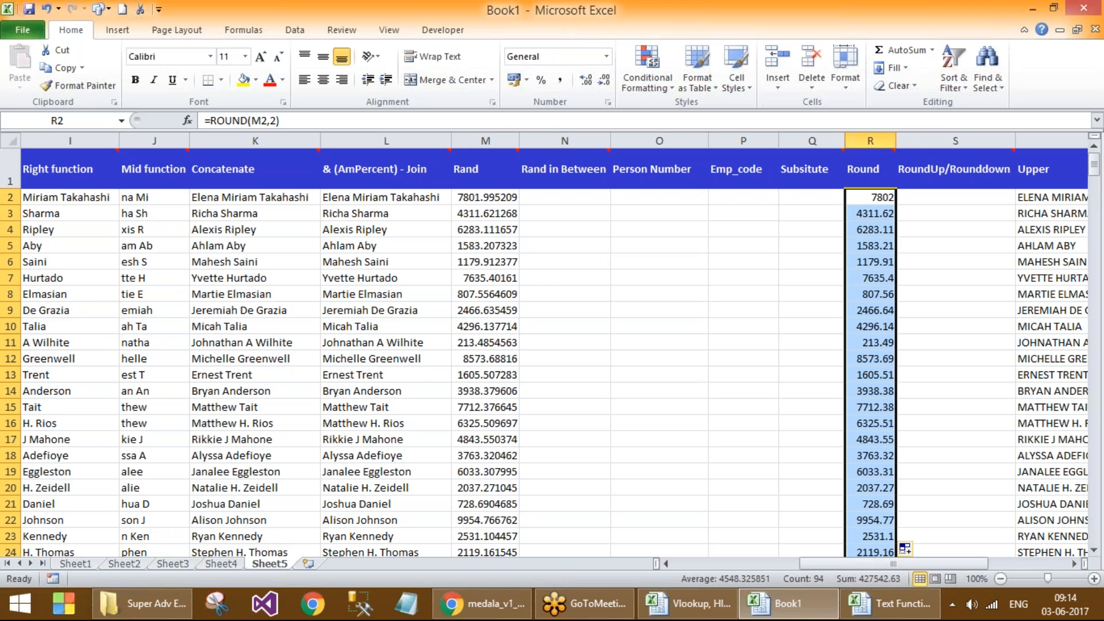
Step: Change the first decimal digit of the Rand value in M2 to 1 and check the rounded results in R2, R5 and R3
left_click(479, 197)
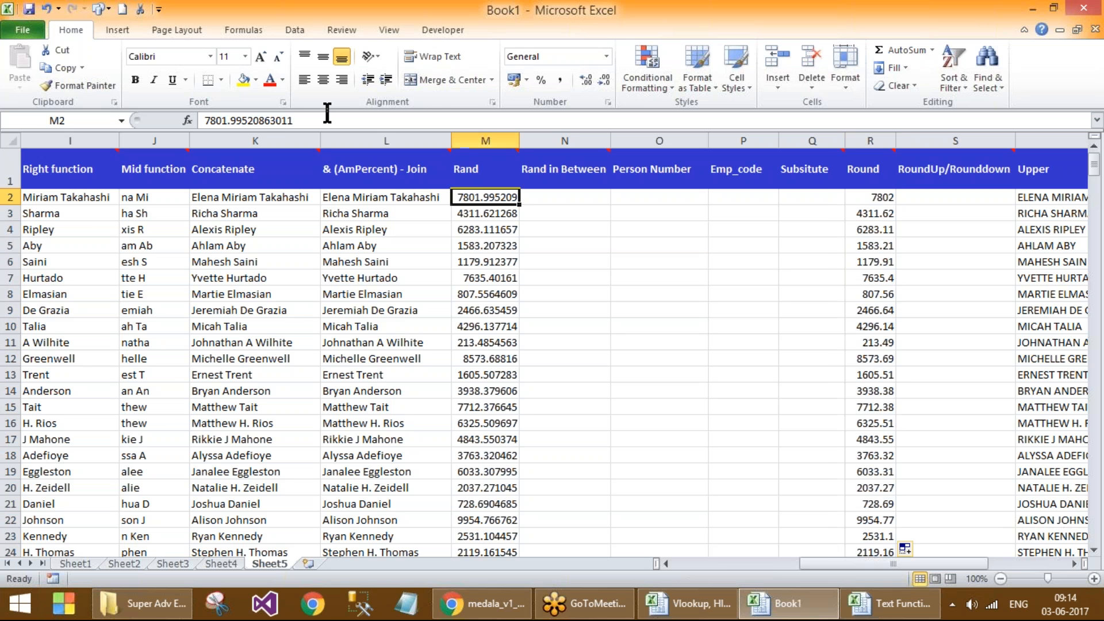
left_click_drag(233, 120, 239, 120)
type("1")
key("Return")
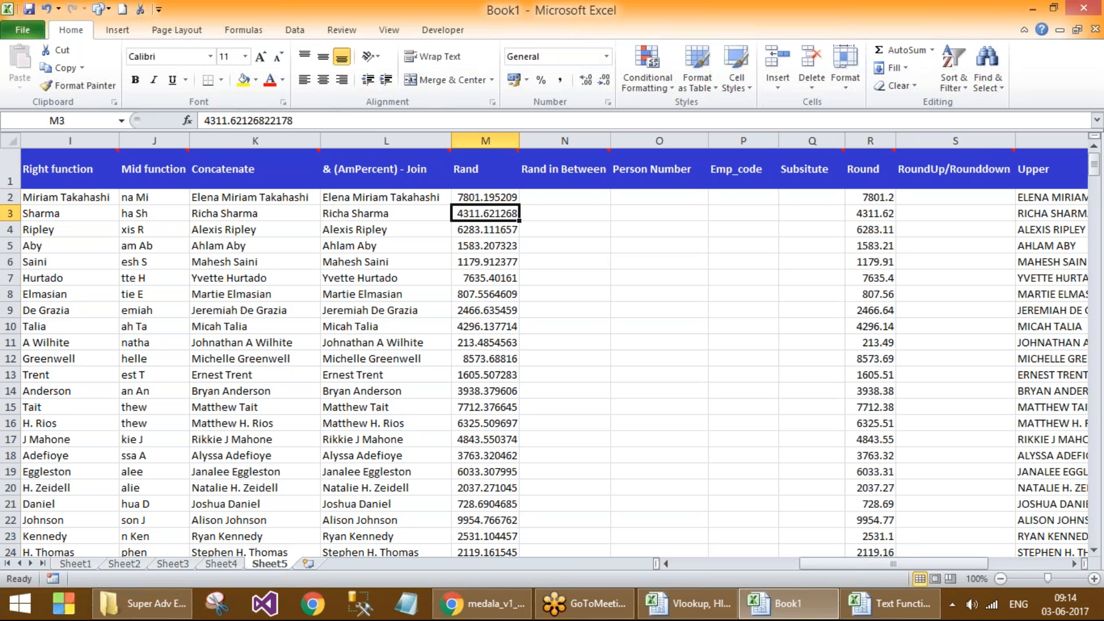
left_click(889, 197)
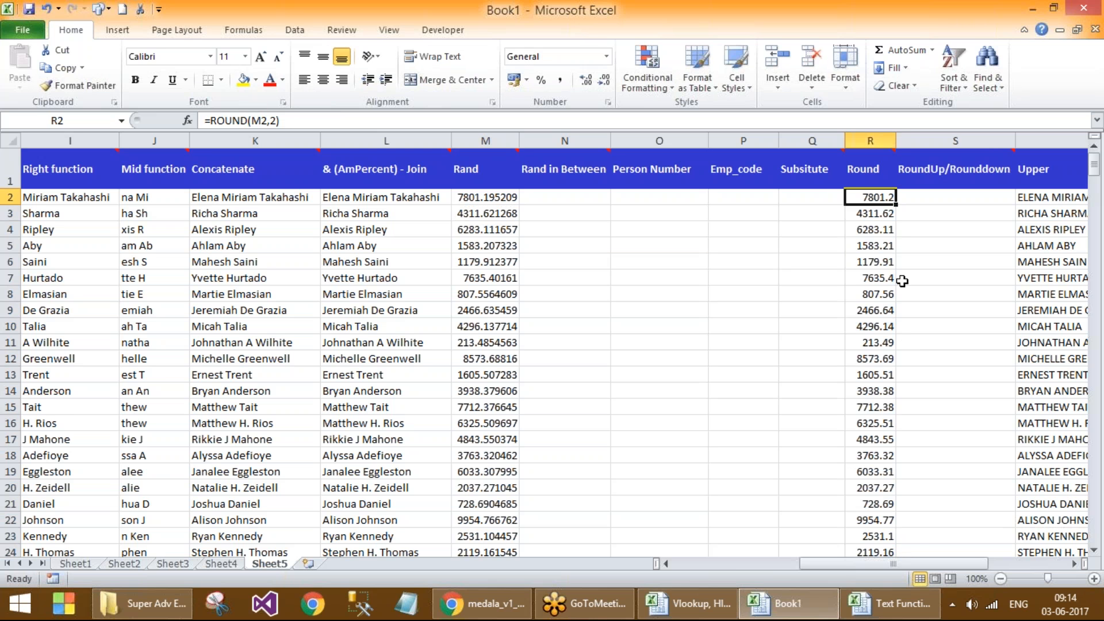
left_click(878, 246)
left_click(865, 212)
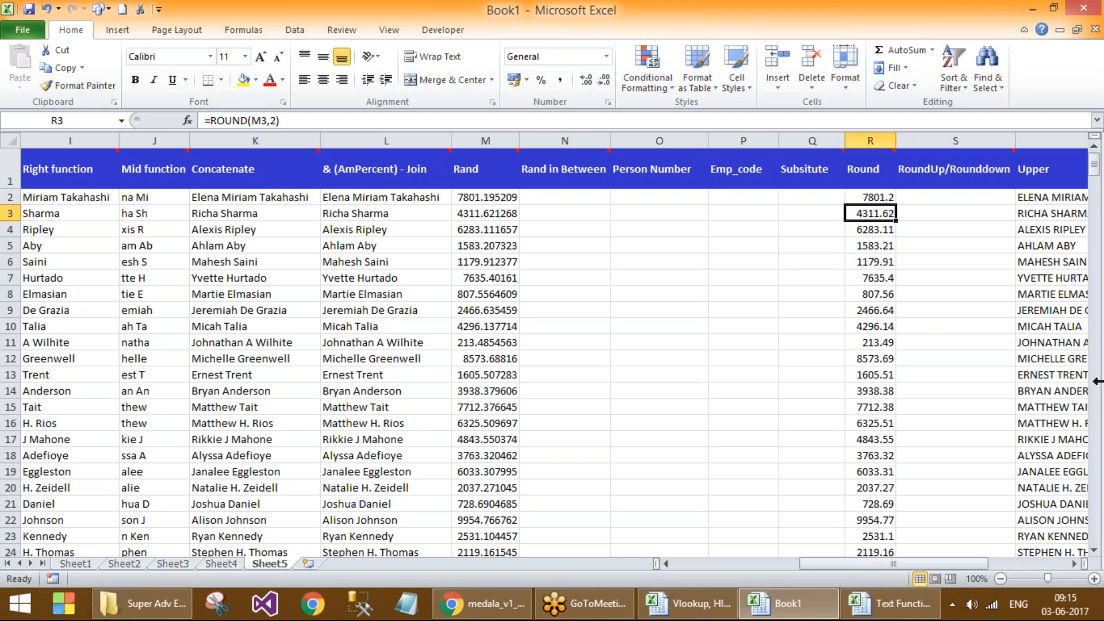
Step: Preview the calculated result of R3's ROUND formula without keeping it, review the neighbouring Round cells and move to S2
key("F2")
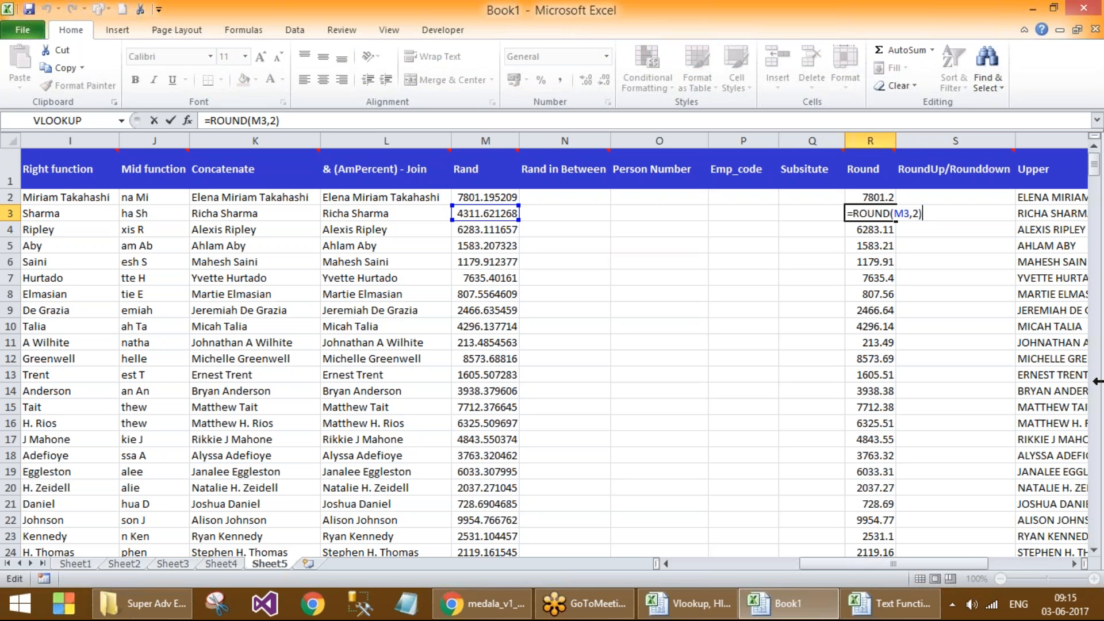
key("F9")
key("End")
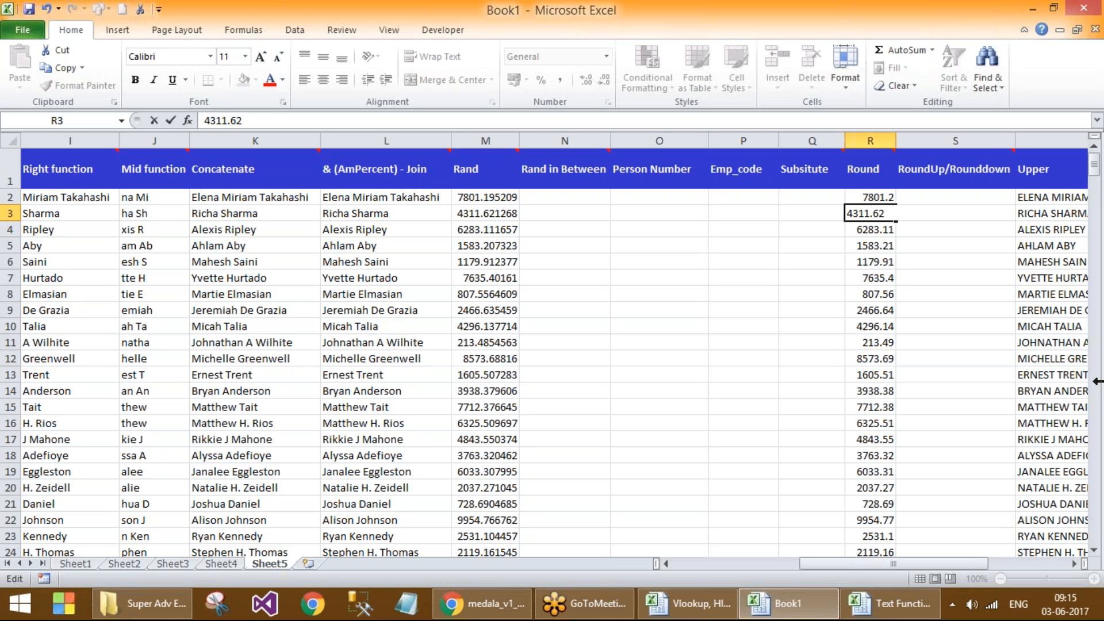
key("Escape")
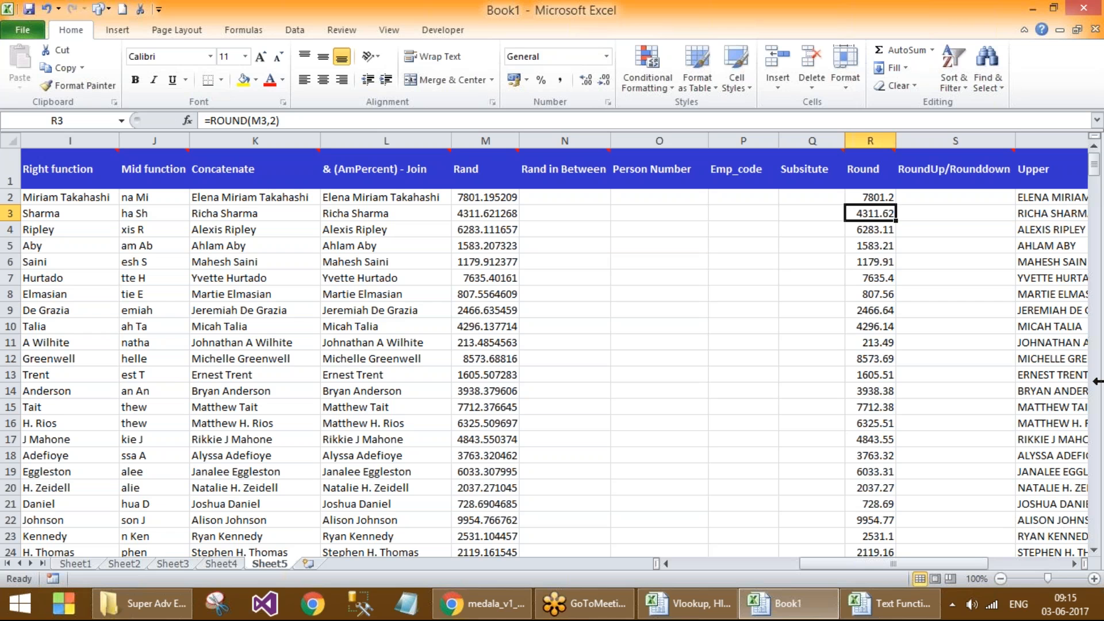
key("Down")
key("Down")
key("Up")
key("Up")
key("Up")
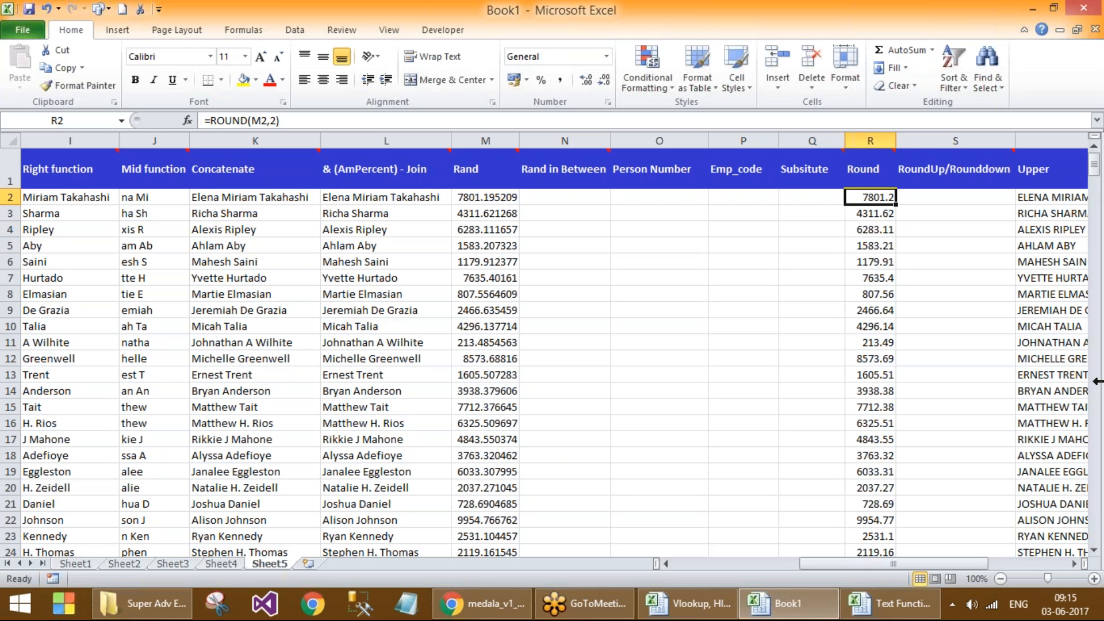
key("Right")
type("=")
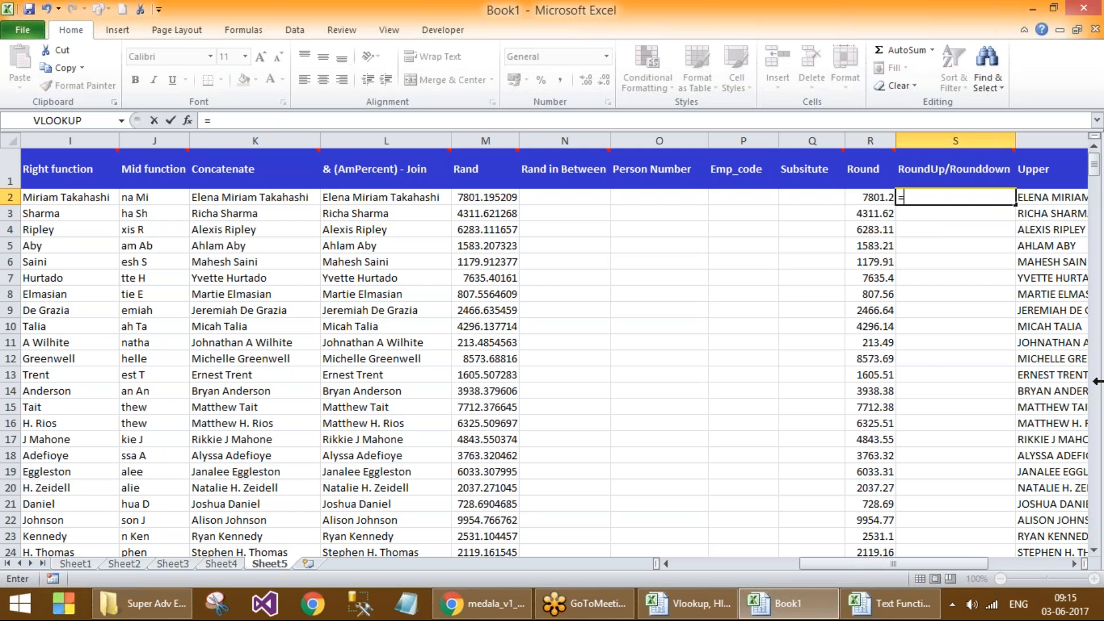
type("round(")
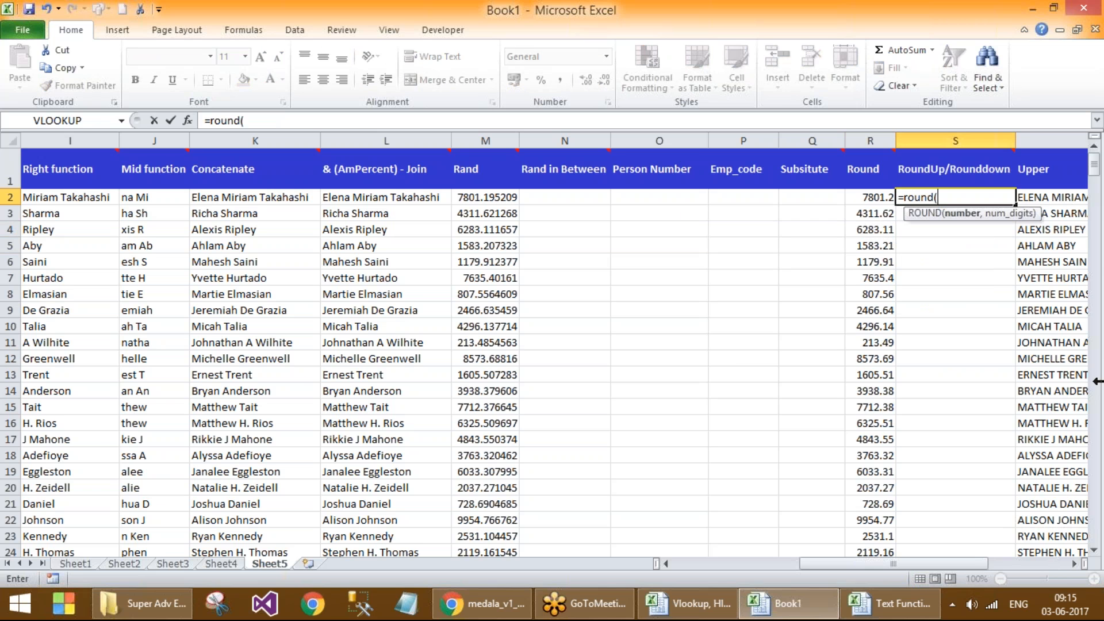
key("Escape")
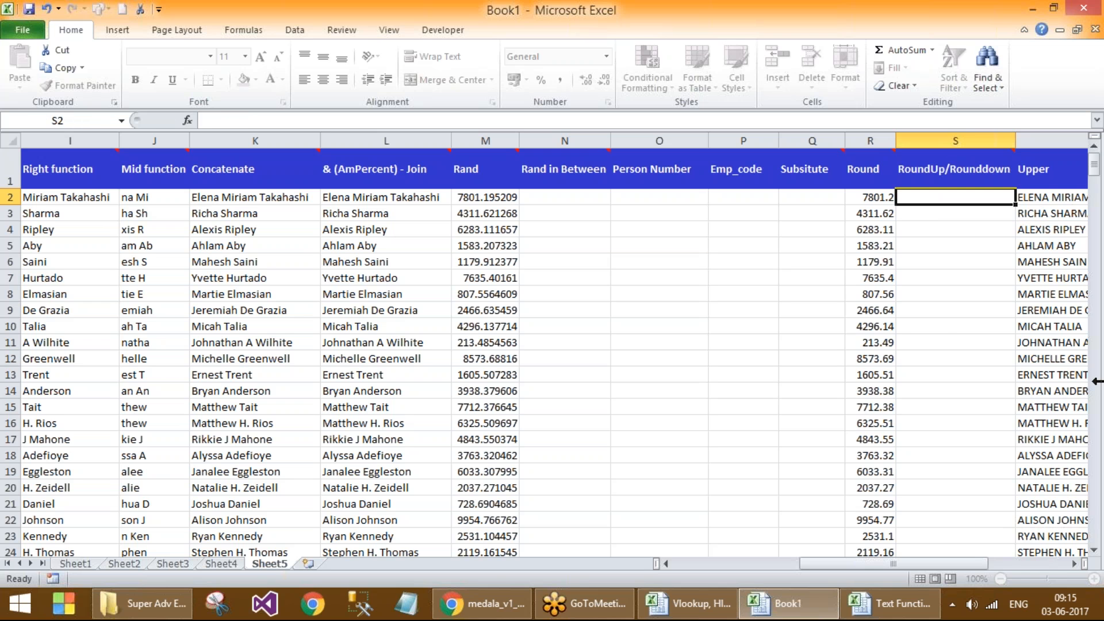
Step: Enter =ROUNDUP(M2,2) in S2 and fill the formula down the RoundUp/Rounddown column
type("=round")
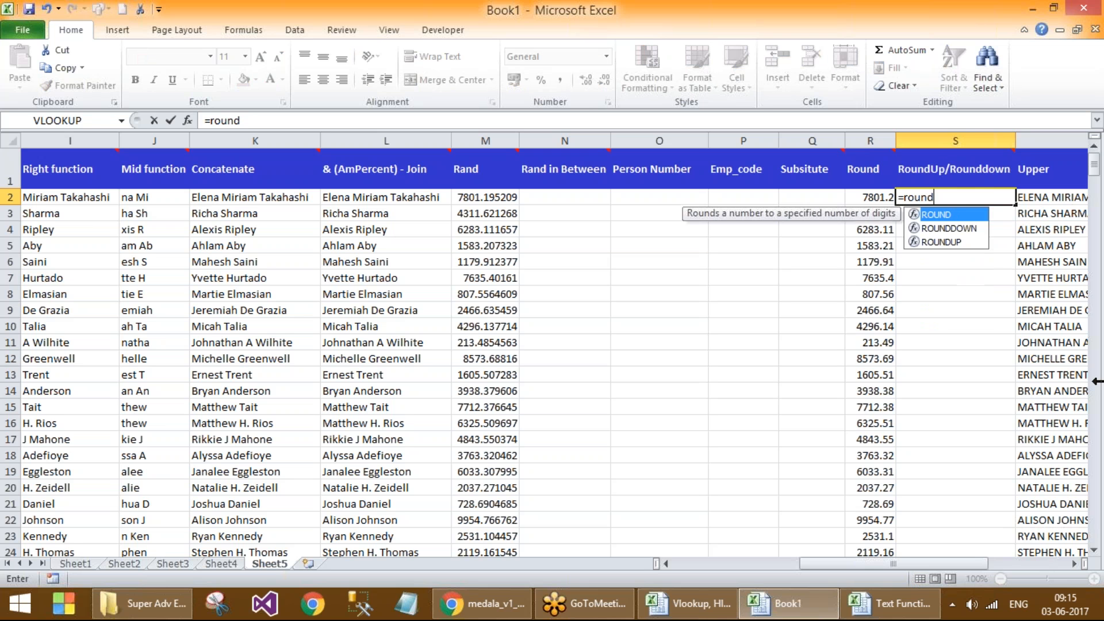
double_click(951, 238)
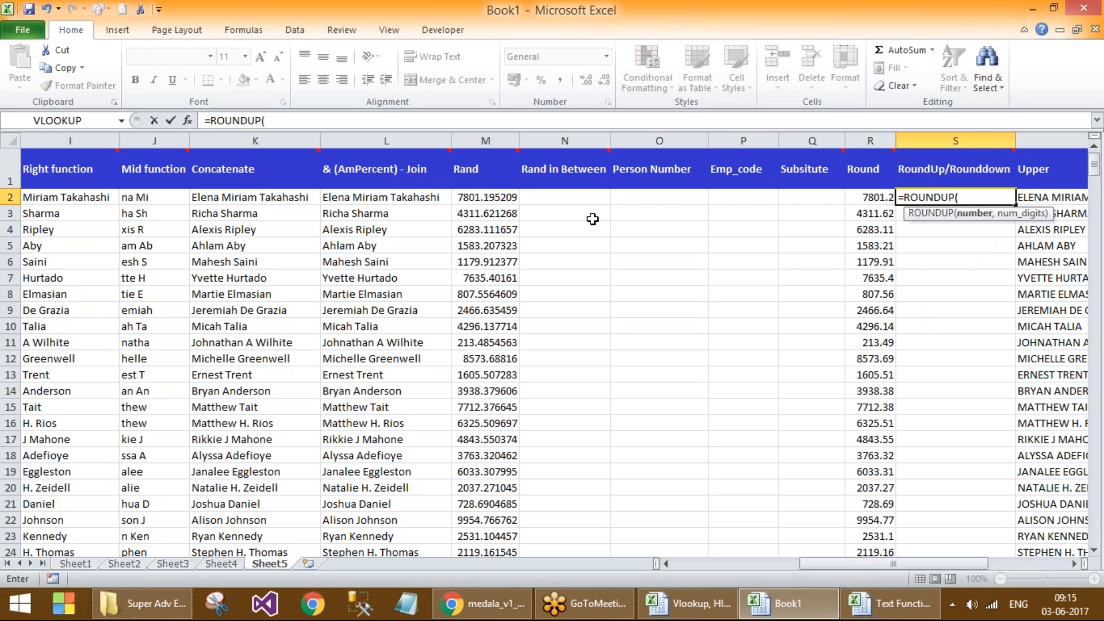
left_click(491, 197)
type(",")
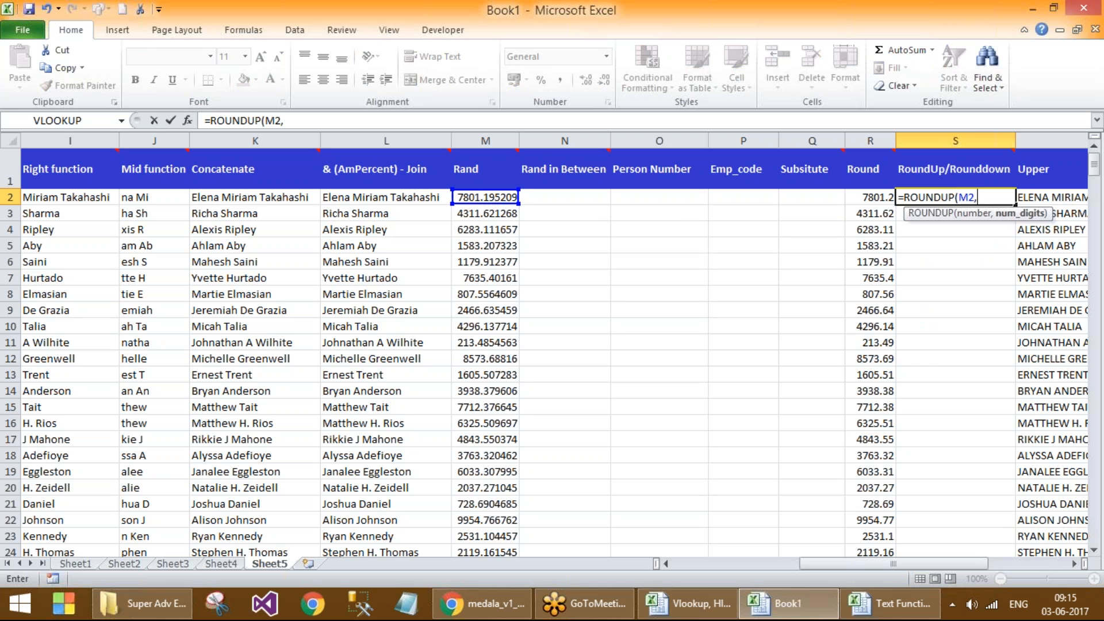
type("2)")
key("Return")
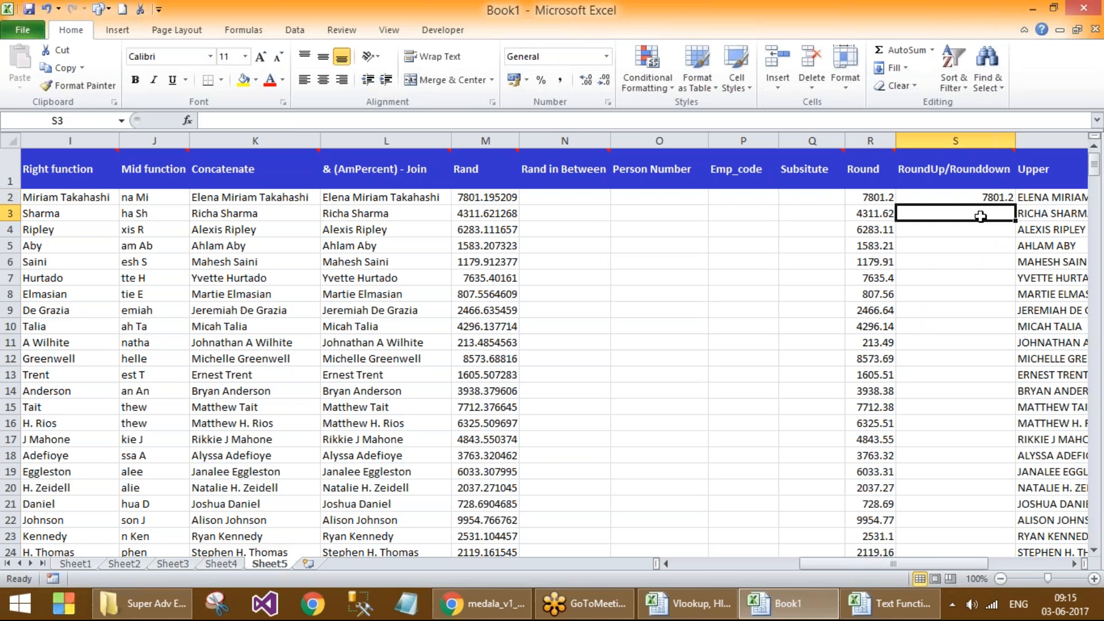
left_click(991, 196)
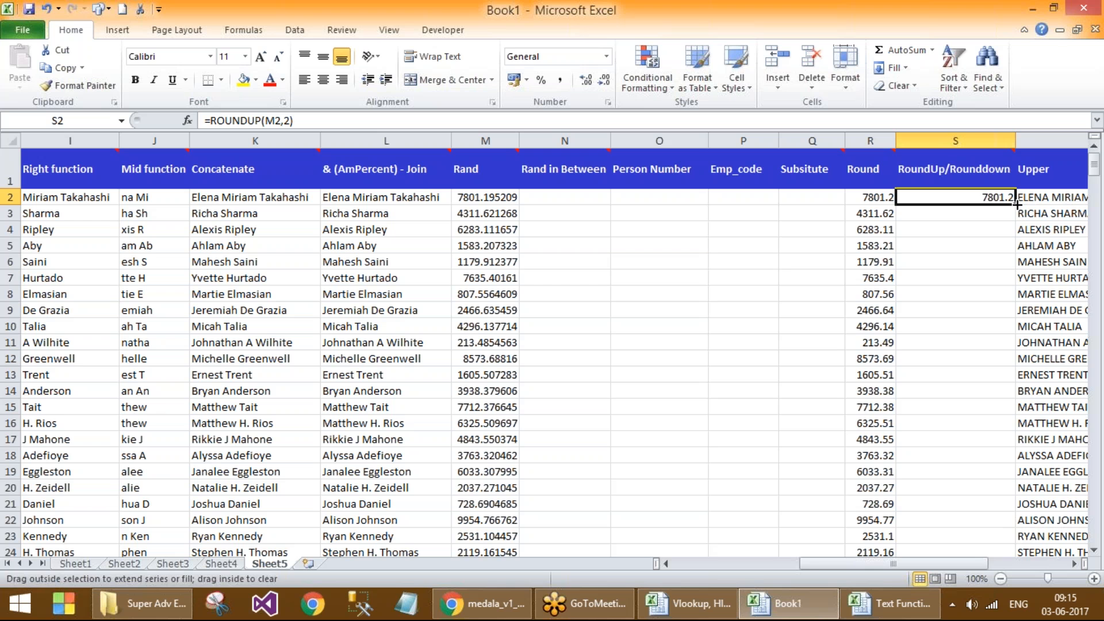
double_click(1016, 204)
Step: Compare the ROUNDUP results in S3 to S6 with the matching Rand and Round values
left_click(975, 213)
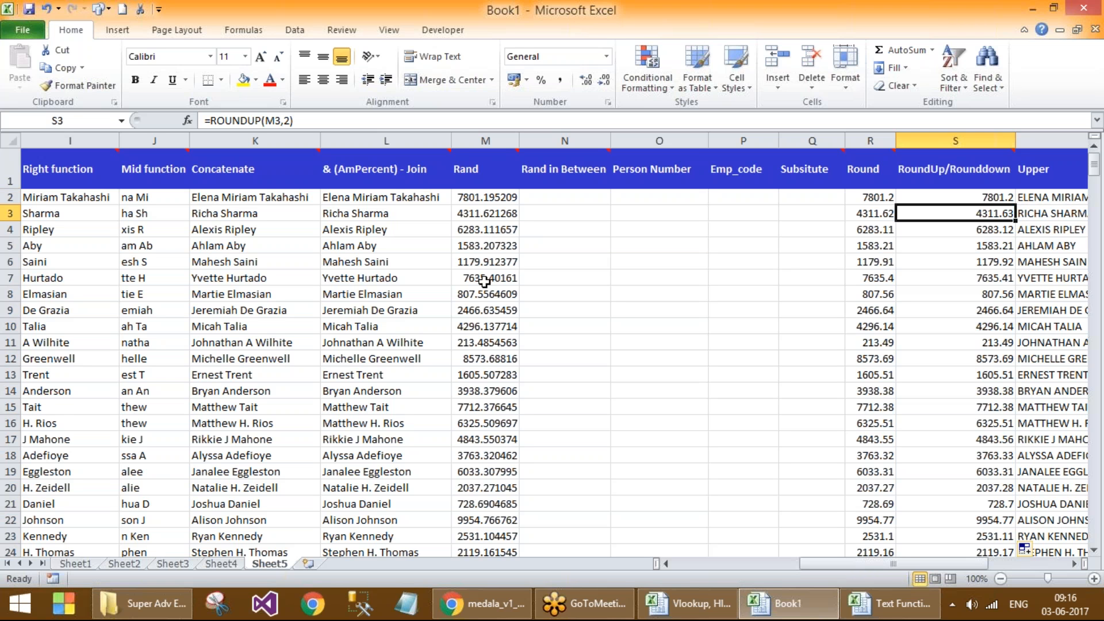
left_click(491, 233)
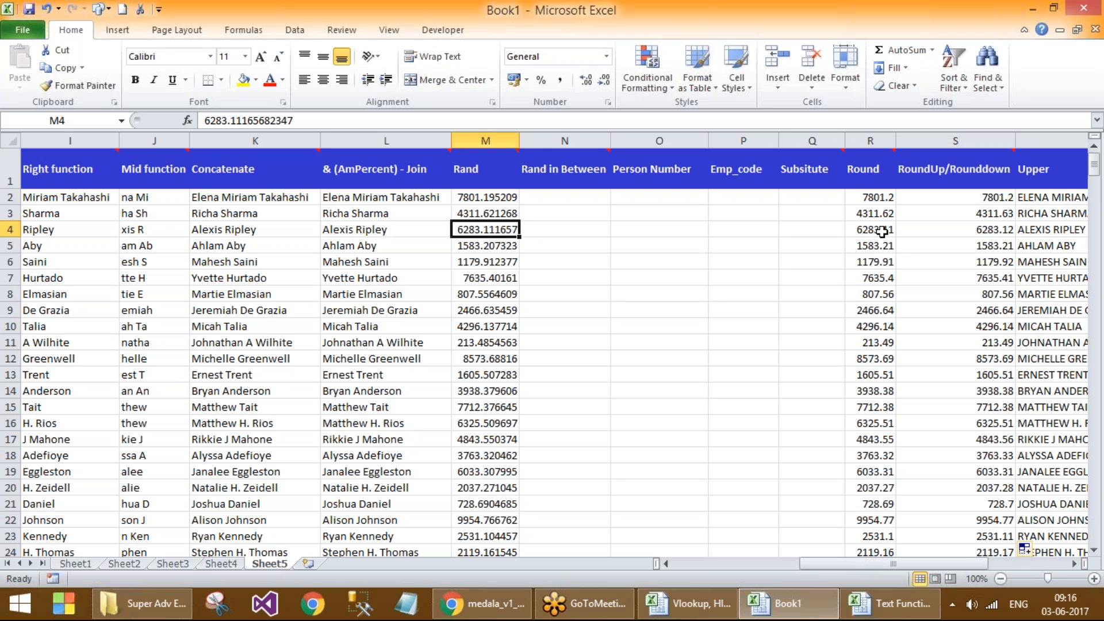
left_click(961, 232)
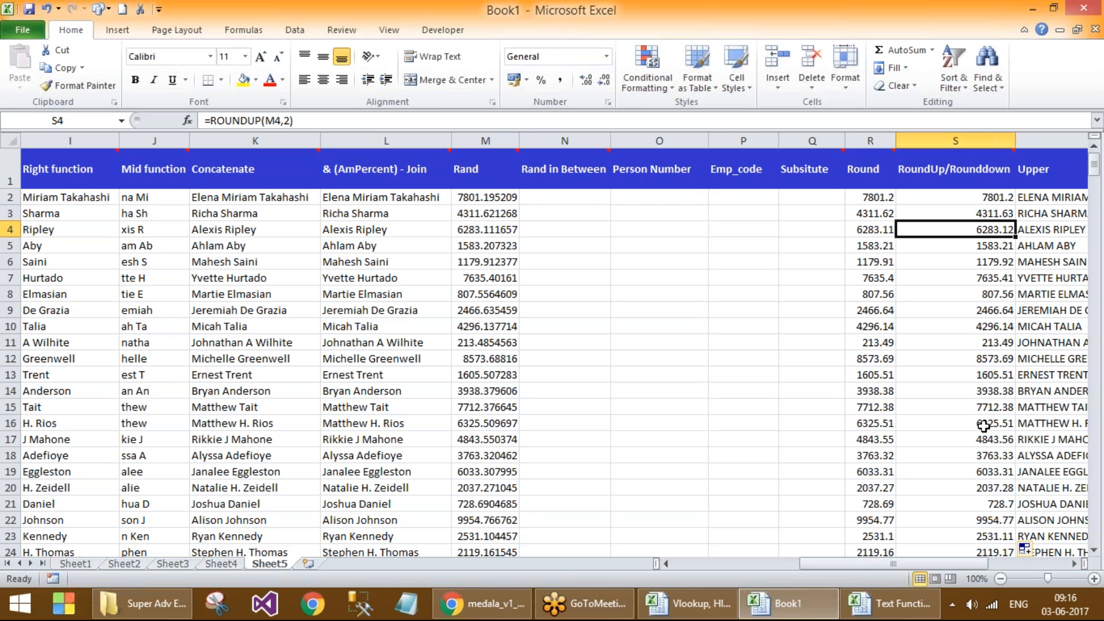
key("Down")
key("Down")
Step: Highlight the Round and RoundUp/Rounddown results in R6 and S6 with a yellow fill
left_click(876, 262)
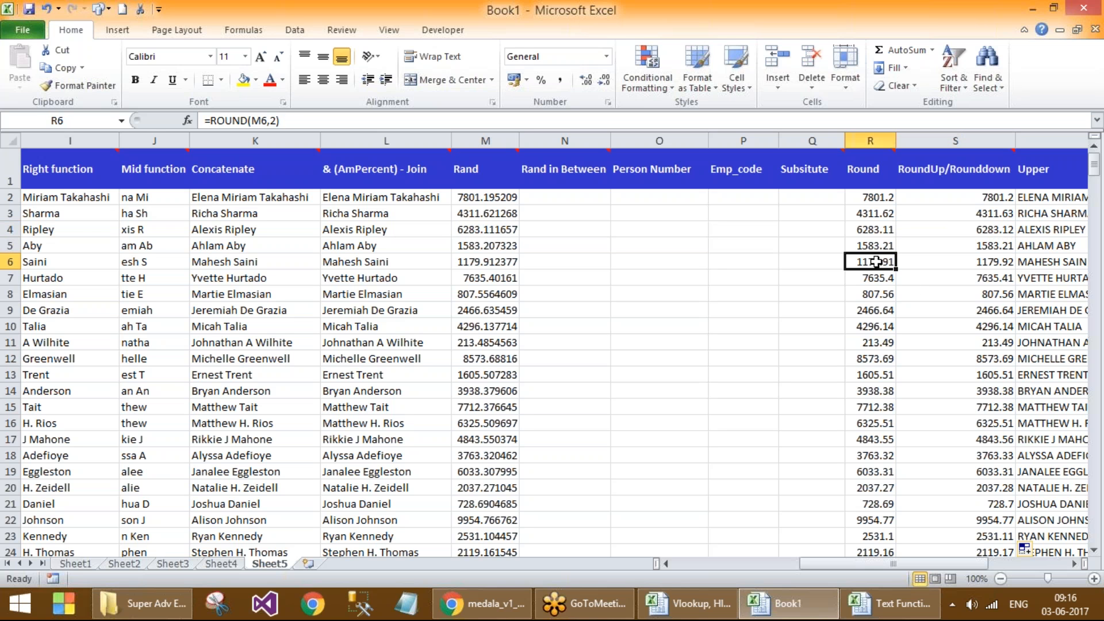
left_click(245, 79)
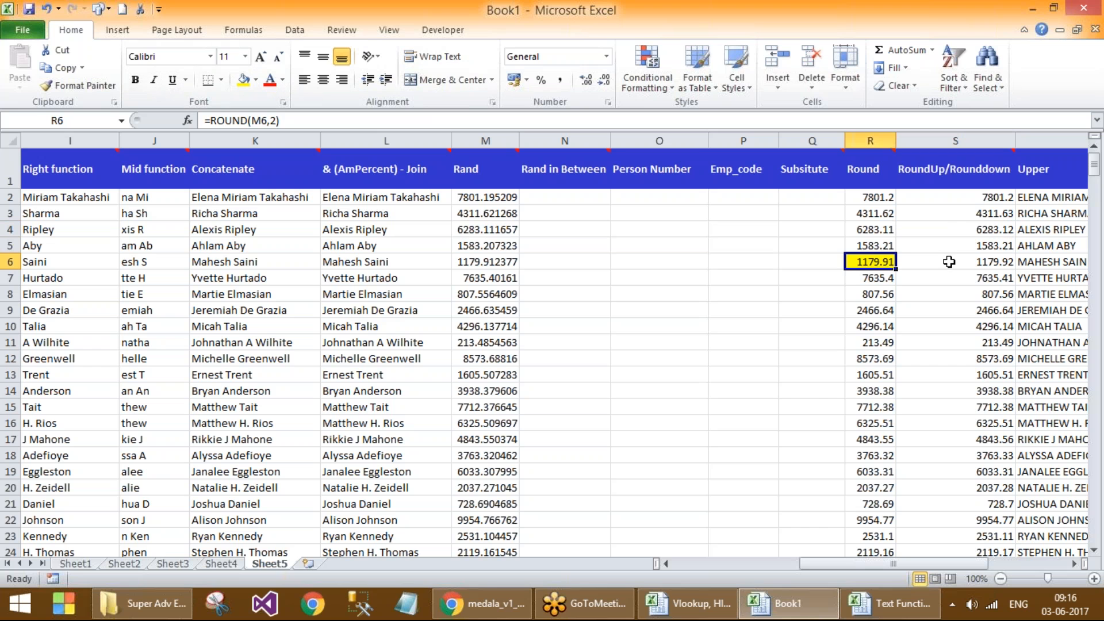
left_click(949, 263)
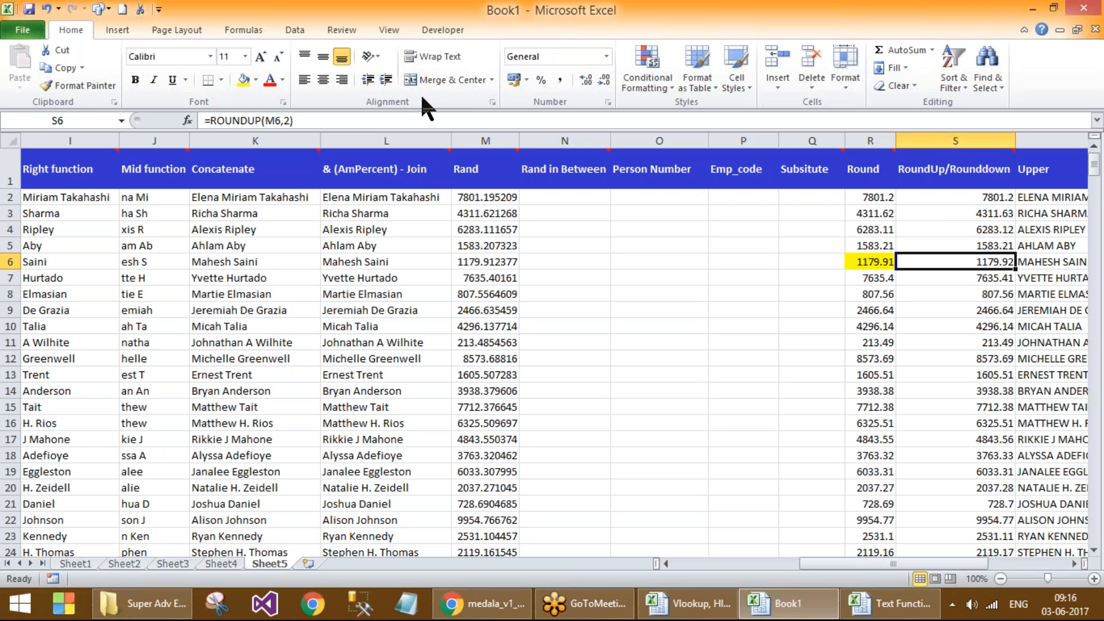
left_click(244, 79)
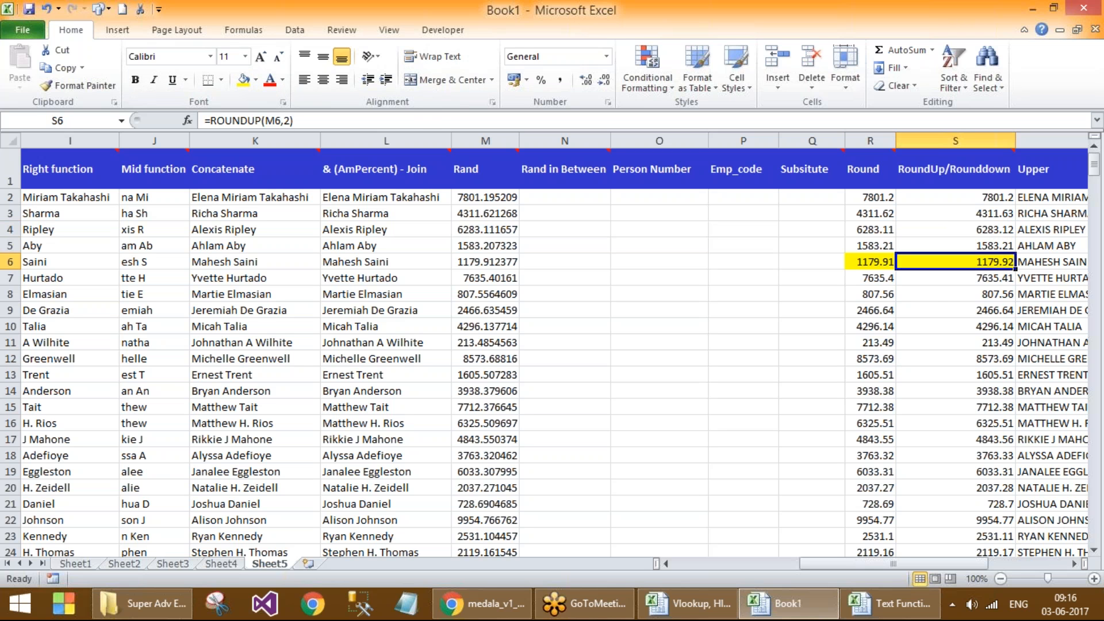
Step: Apply the same yellow fill to the matching Rand value in M6
left_click(883, 256)
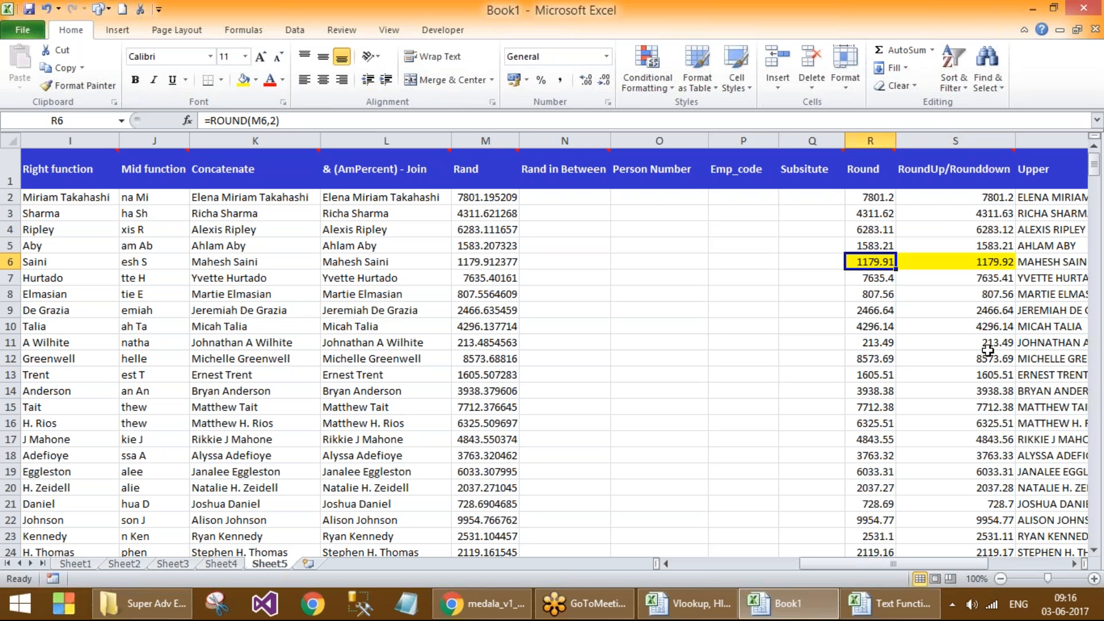
key("Left")
key("Left")
key("Left")
key("Left")
key("Left")
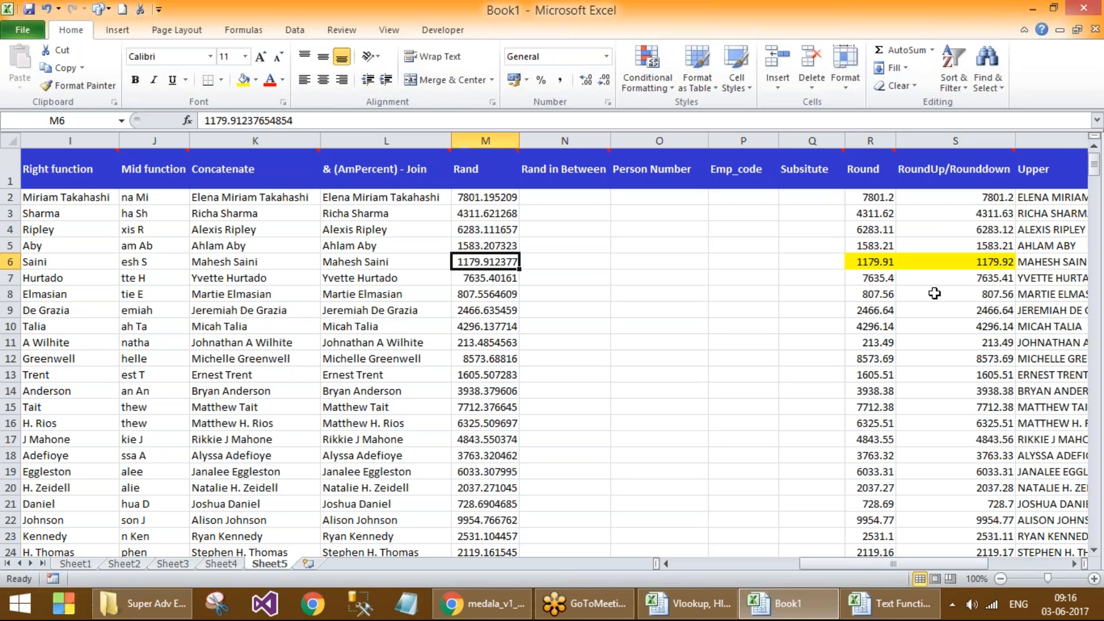
left_click(243, 76)
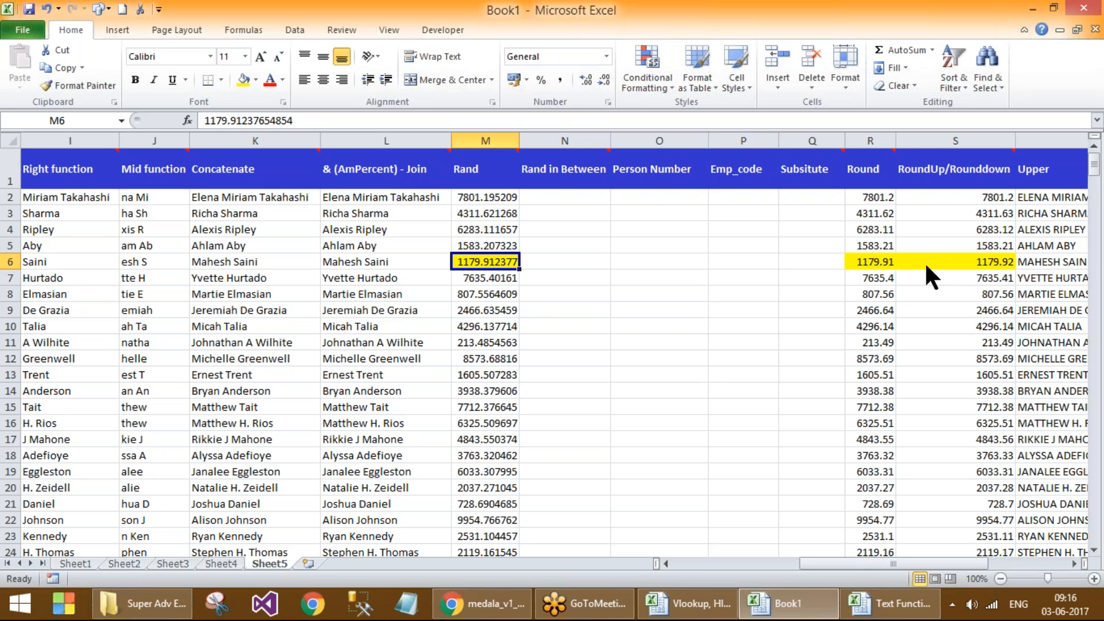
left_click(1080, 36)
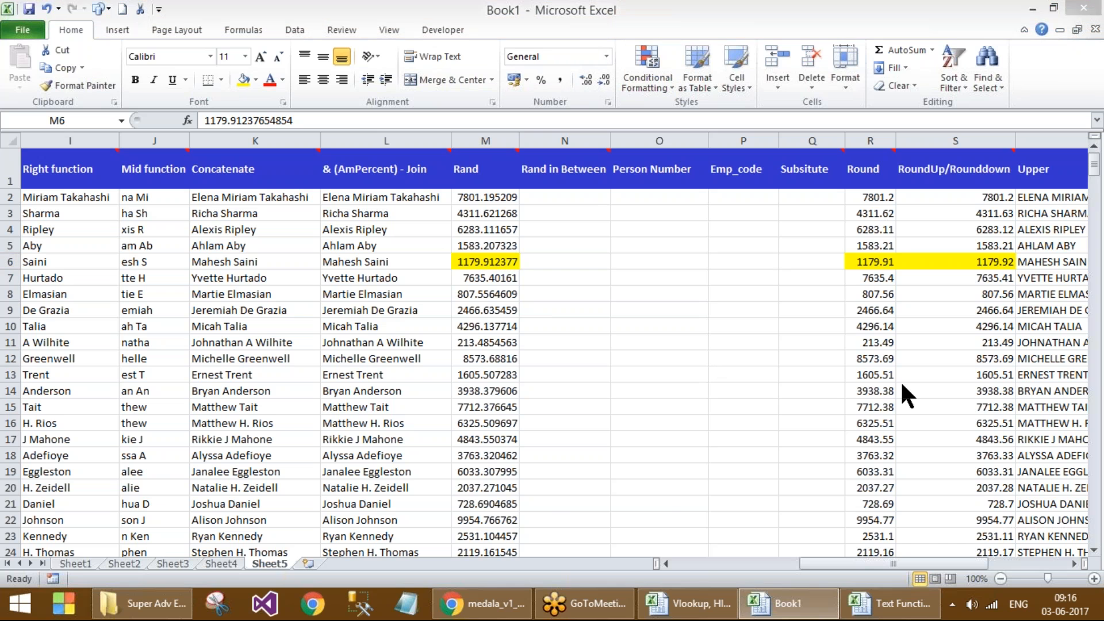
left_click(859, 535)
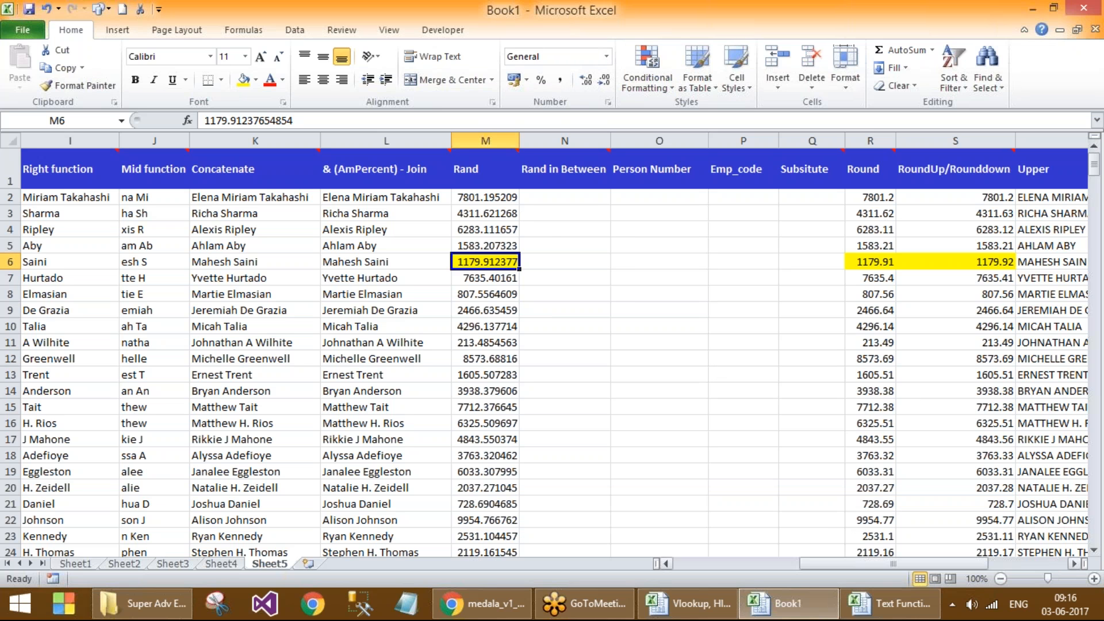
Step: Copy the Rand in Between column from Text Functions.xlsx and paste it into column N of Book1
left_click(810, 611)
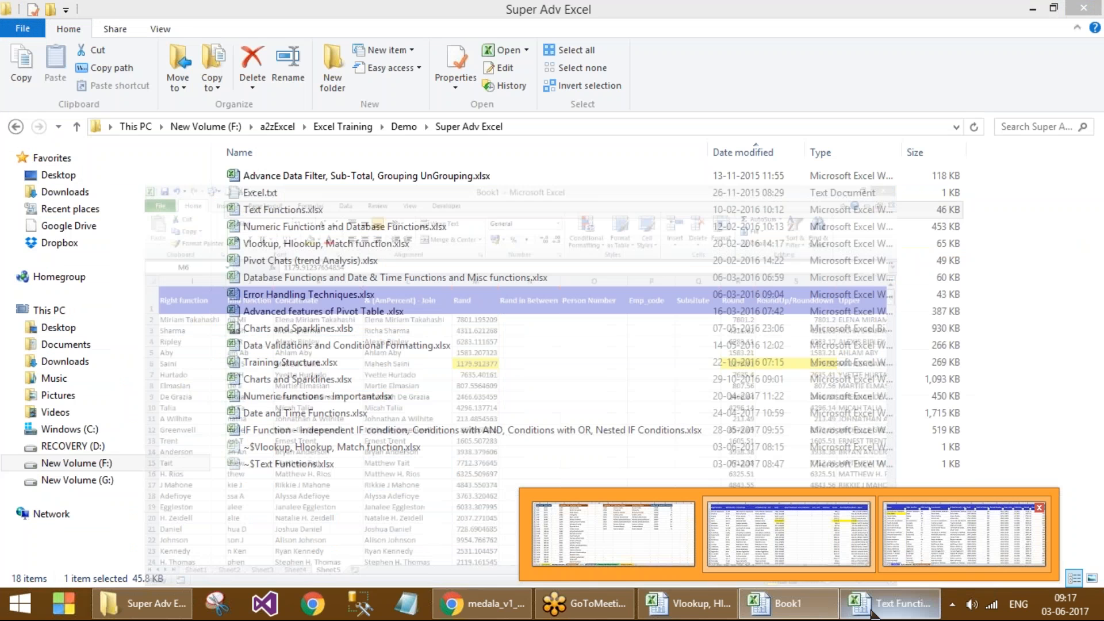
left_click(886, 602)
left_click(690, 138)
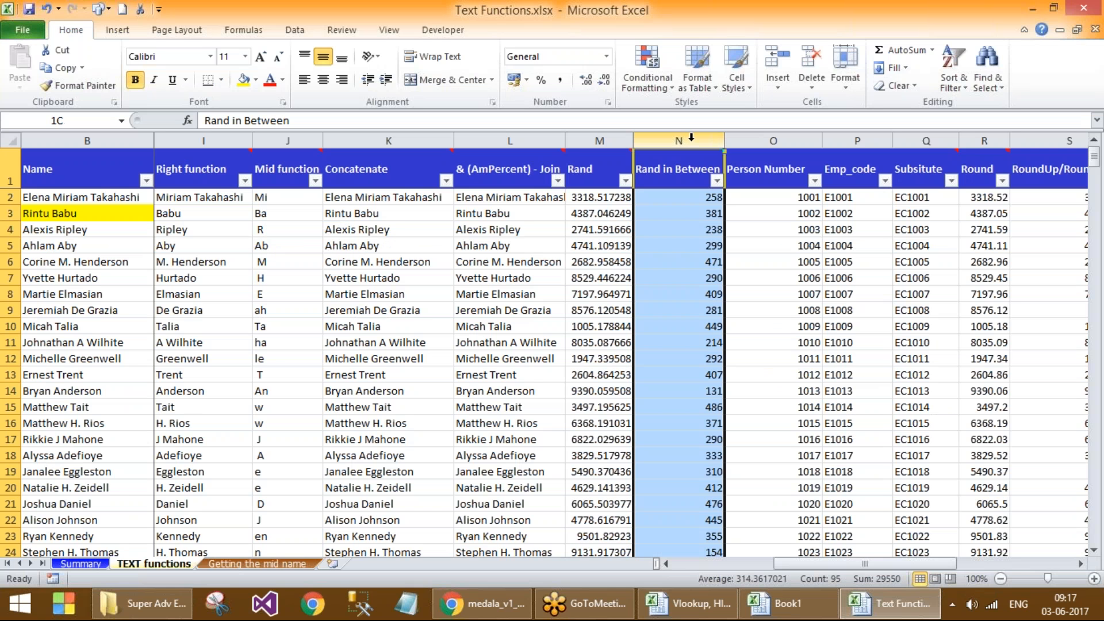
key("ctrl+c")
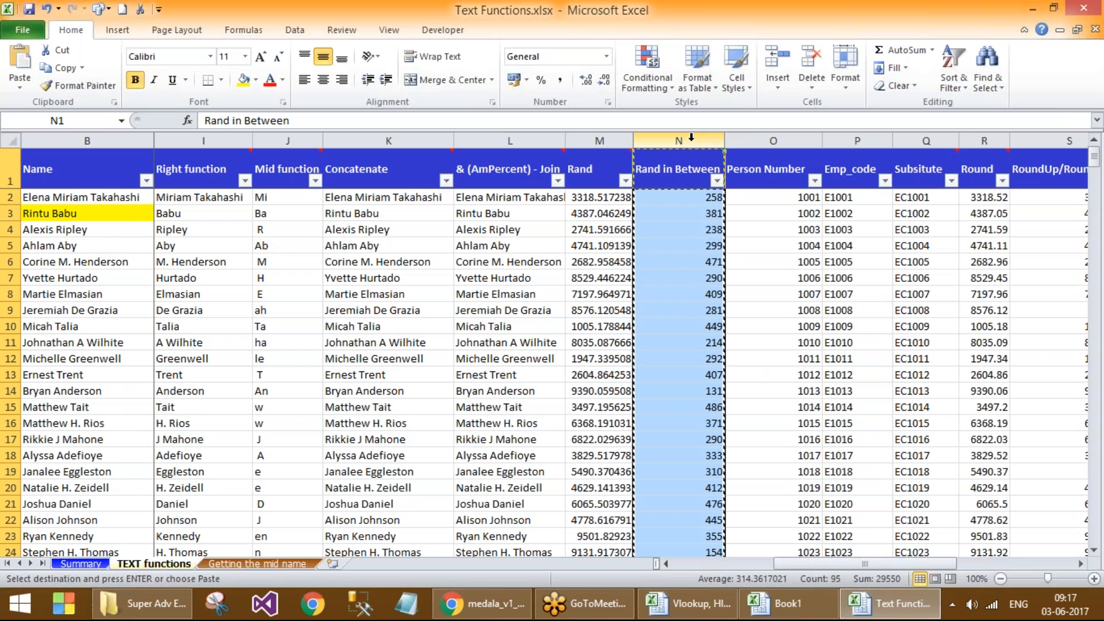
key("alt+Tab")
left_click(575, 138)
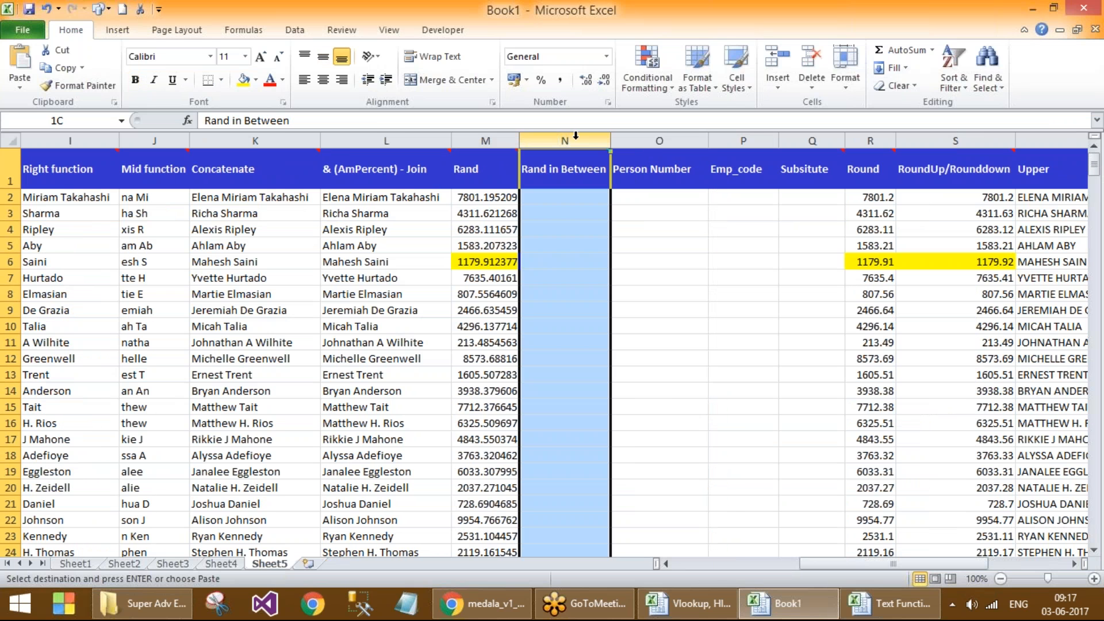
key("ctrl+v")
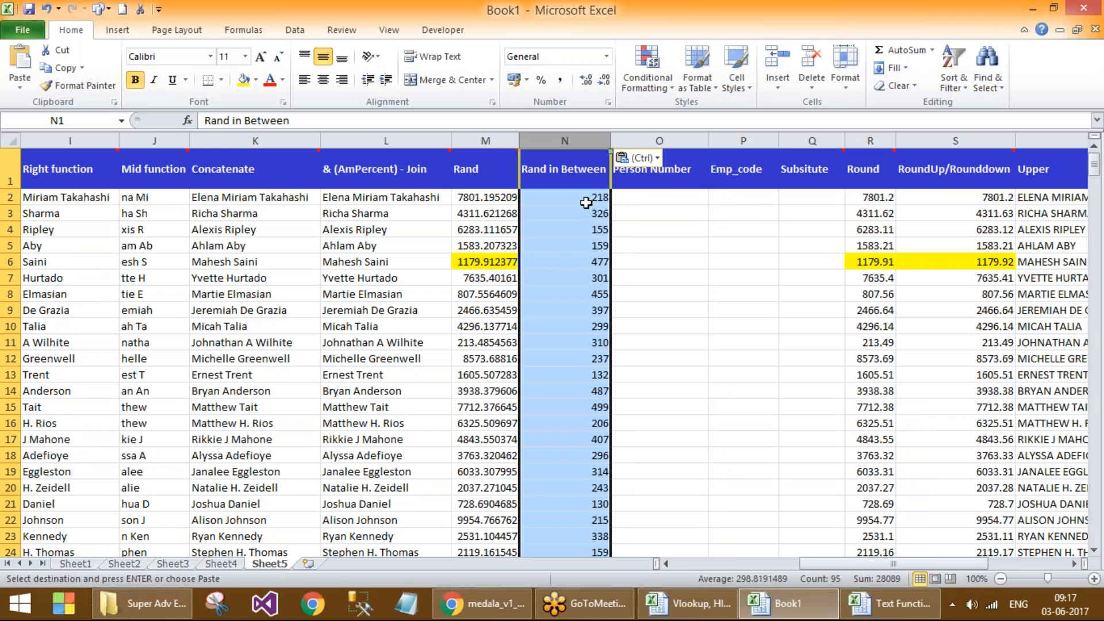
Step: Convert the Rand in Between formulas in column N to fixed numbers by pasting the column over itself as values
right_click(586, 203)
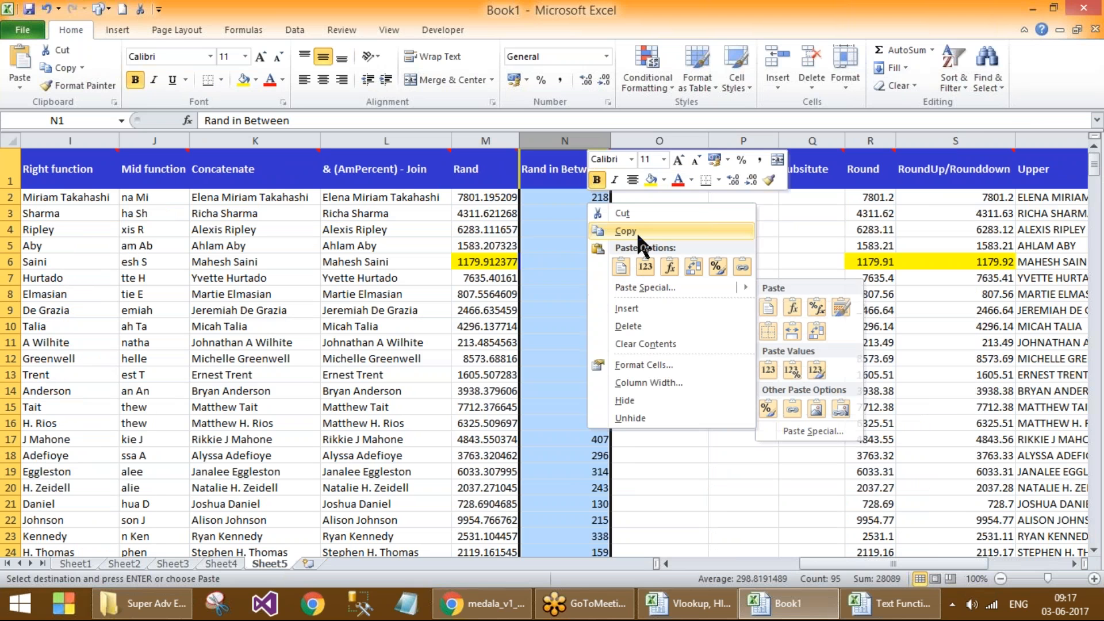
left_click(636, 230)
right_click(565, 253)
left_click(619, 343)
left_click(504, 278)
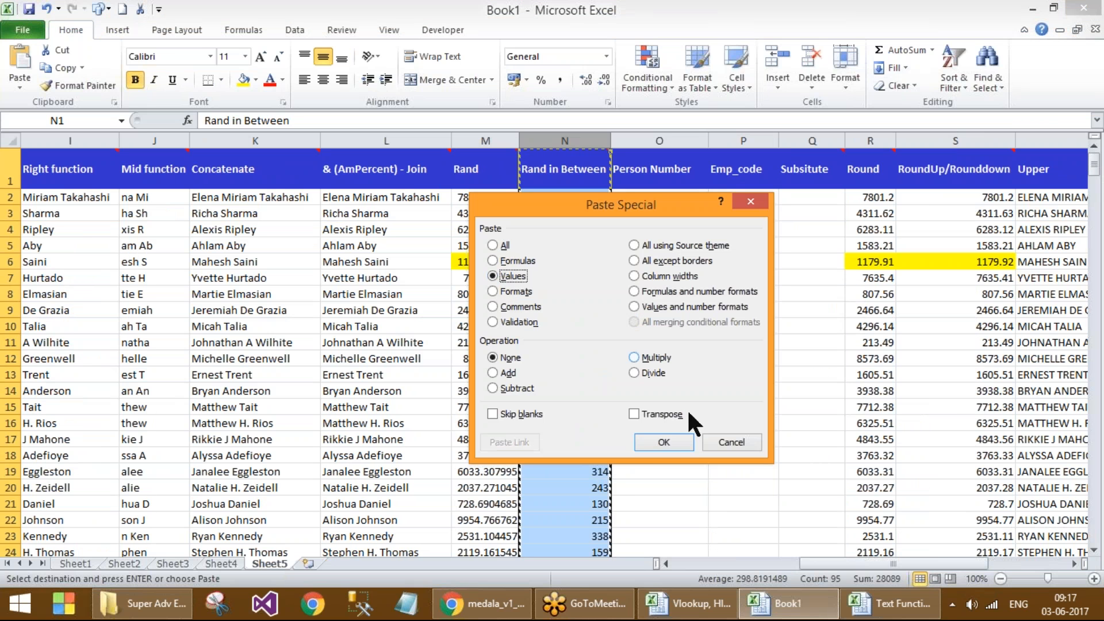
left_click(664, 442)
key("Escape")
left_click(570, 196)
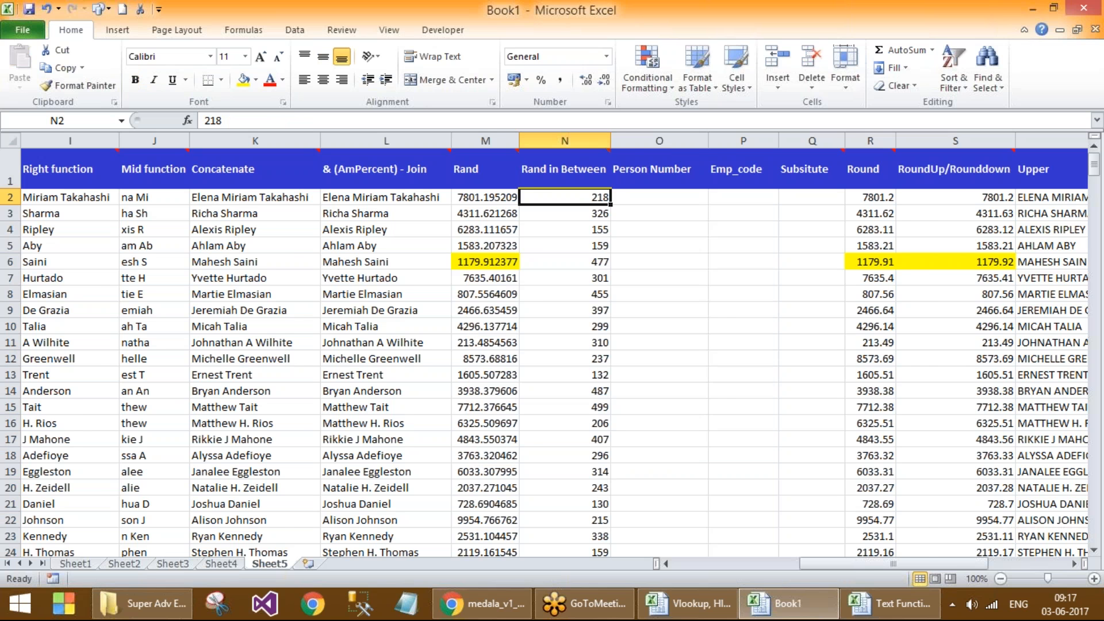
Step: Copy the Person Number column from Text Functions.xlsx and paste it into column O of Book1
key("alt+Tab")
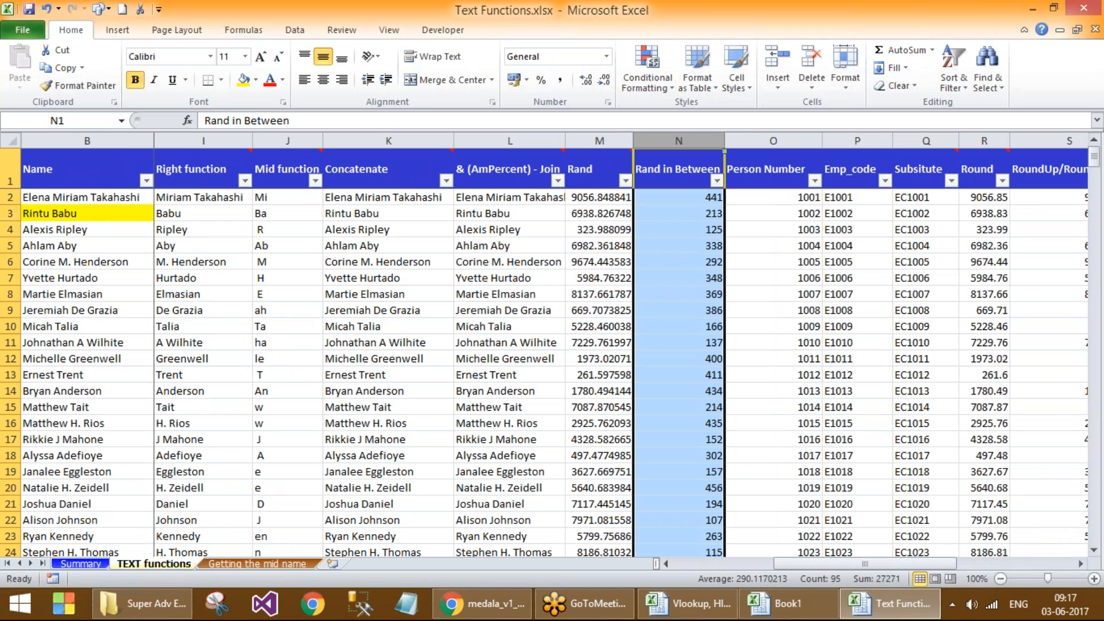
left_click(841, 199)
left_click(786, 199)
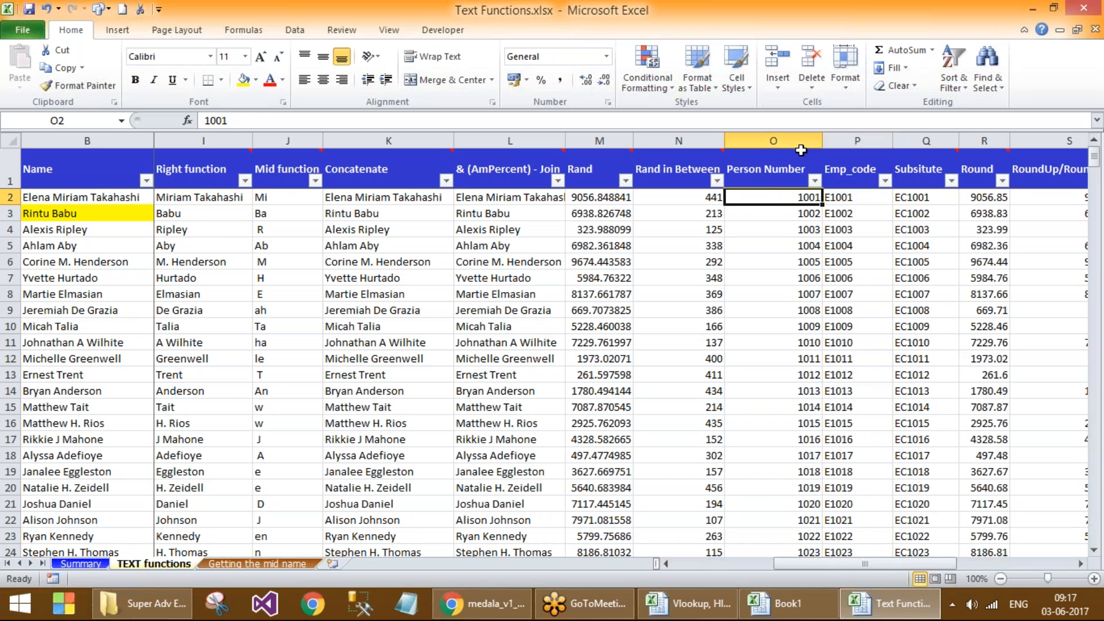
left_click(780, 138)
key("ctrl+c")
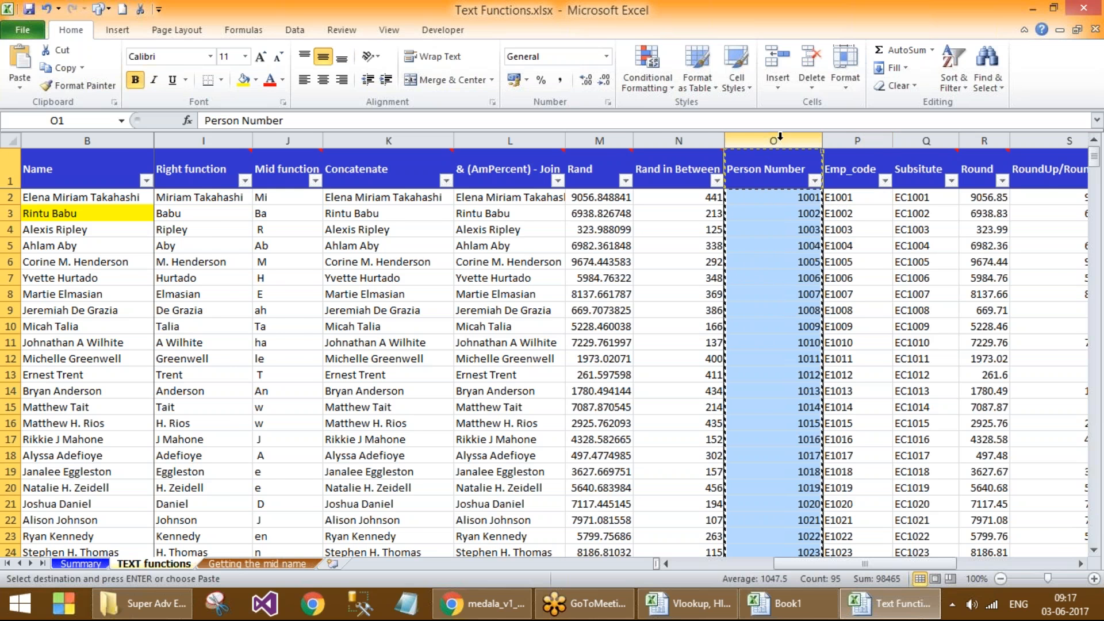
key("alt+Tab")
left_click(659, 140)
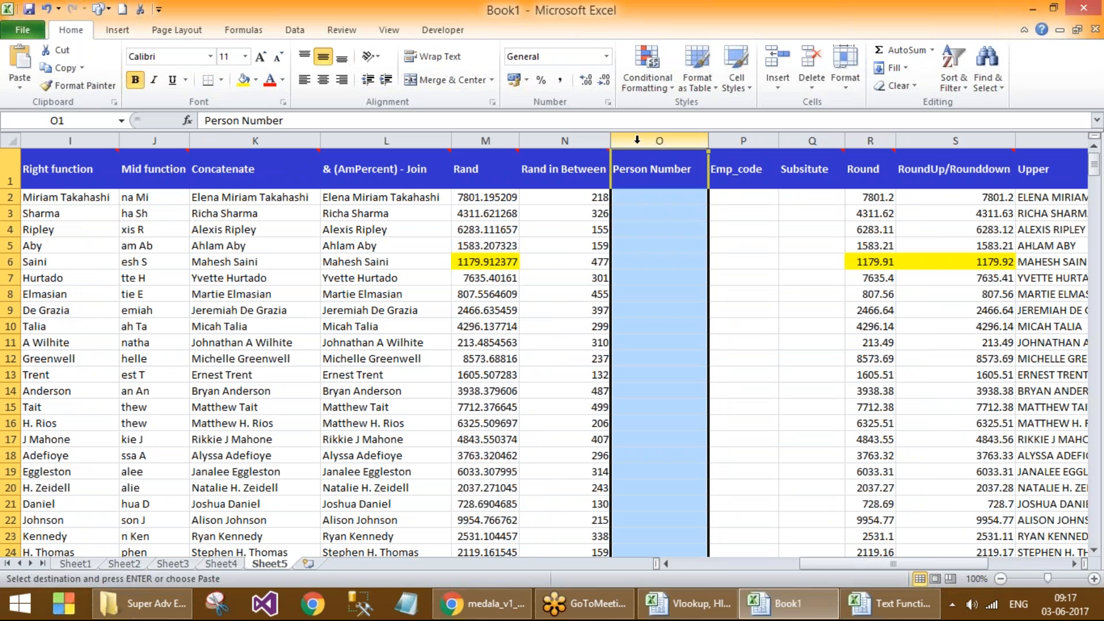
key("ctrl+v")
left_click(690, 198)
key("Escape")
Step: Review the empty Emp_code cell P2 and the existing Concatenate and ampersand join cells K2 and L2
left_click(742, 196)
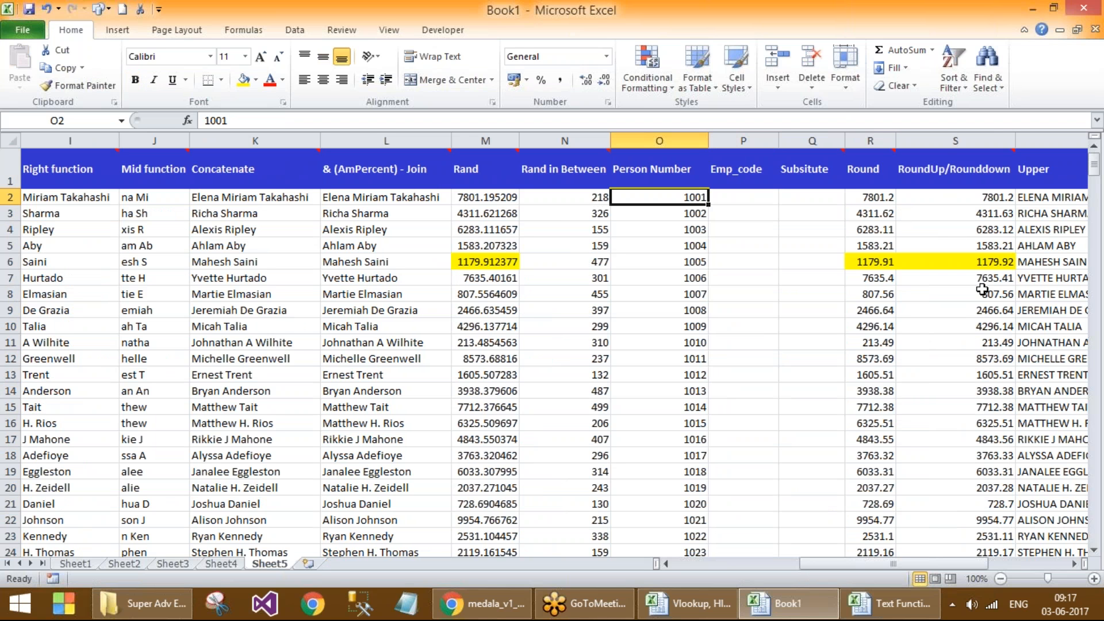
key("Right")
key("Left")
key("Right")
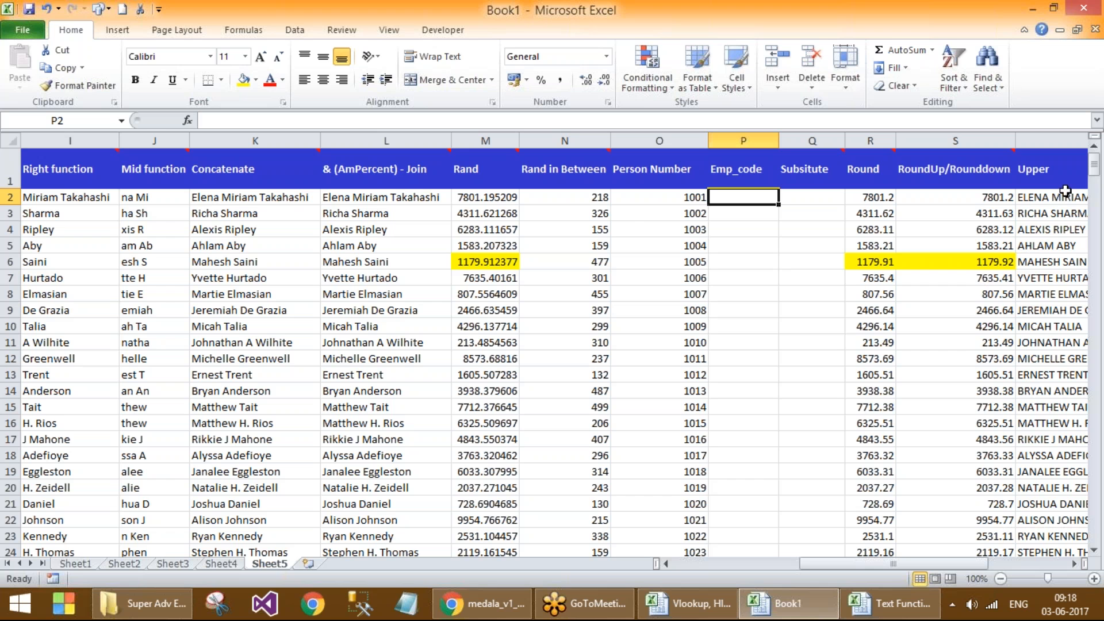
left_click(269, 198)
left_click(352, 196)
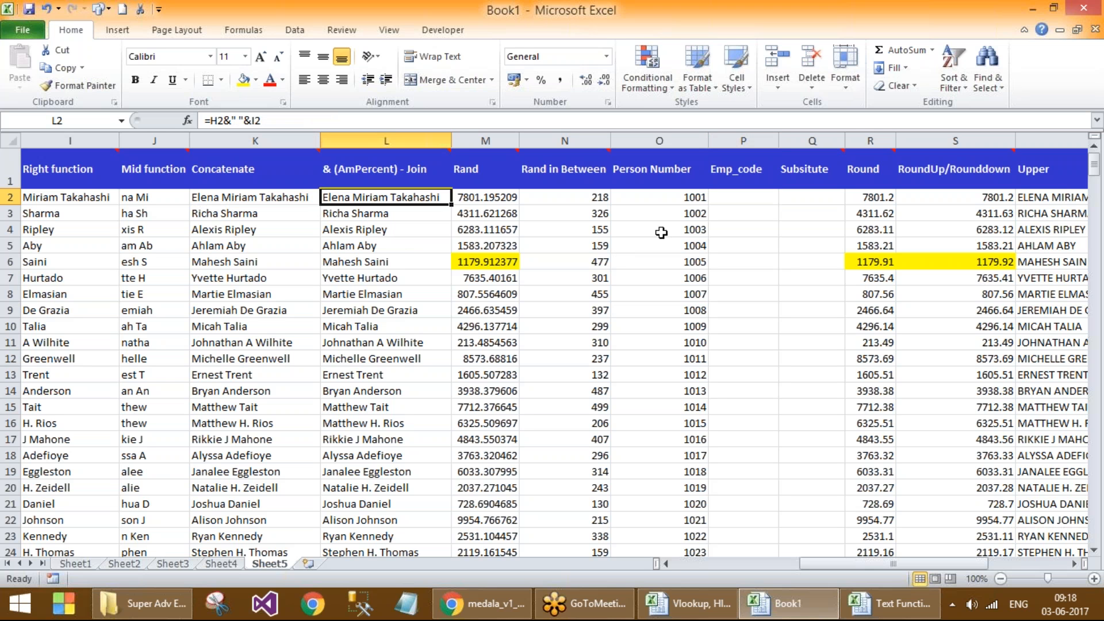
left_click(757, 200)
left_click(406, 196)
left_click_drag(290, 200, 368, 200)
Step: Enter =CONCATENATE("E",O2) in P2 to build the Emp_code from the Person Number
left_click(744, 193)
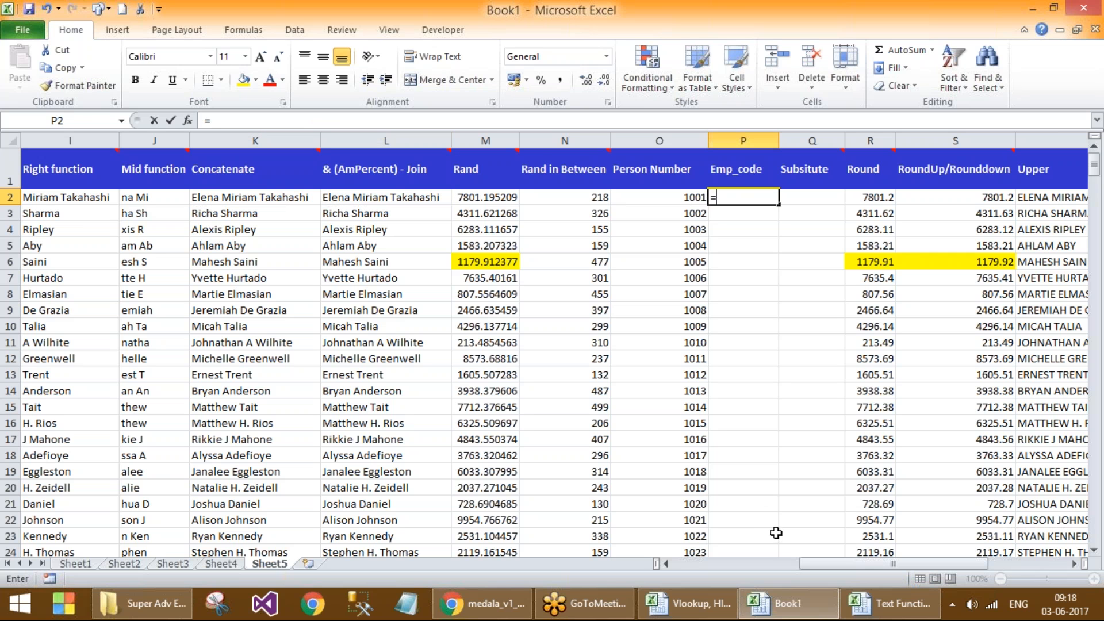
type("=")
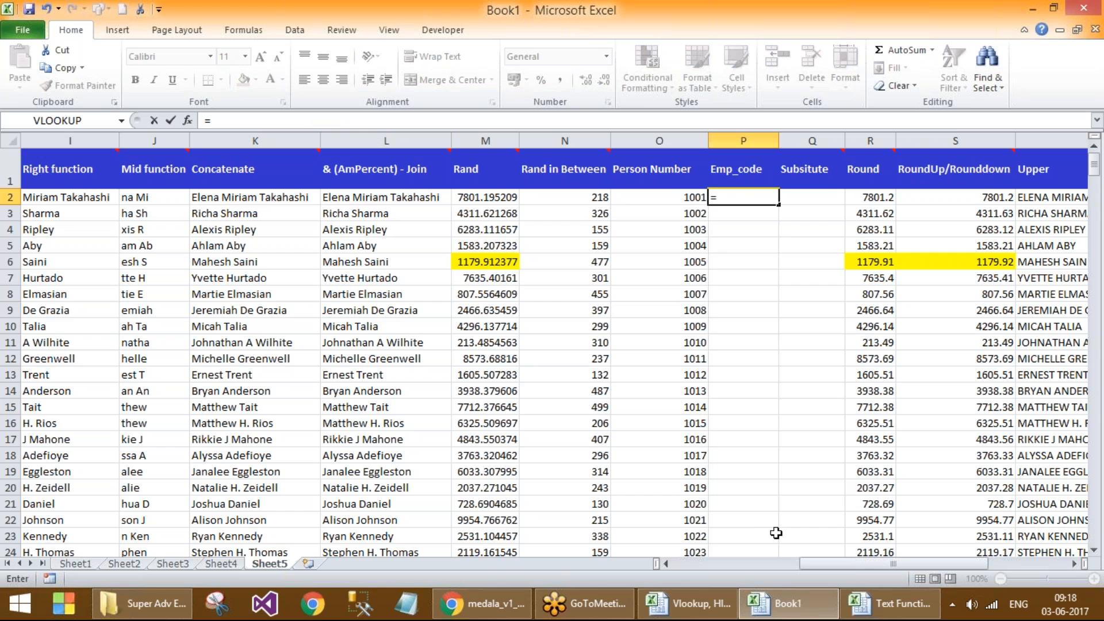
type("co")
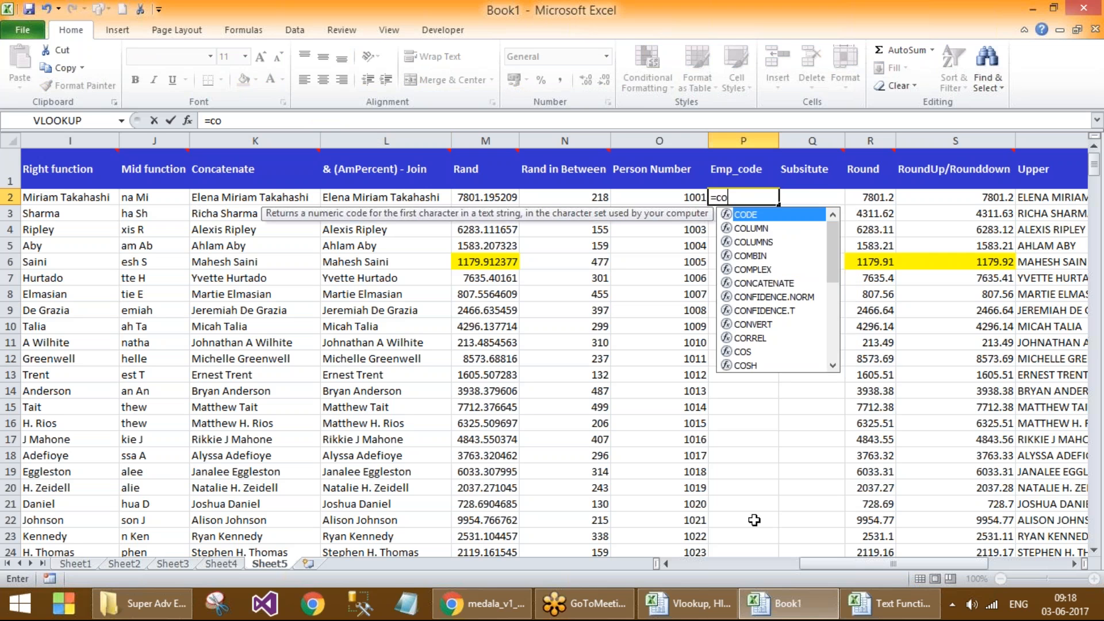
type("nc")
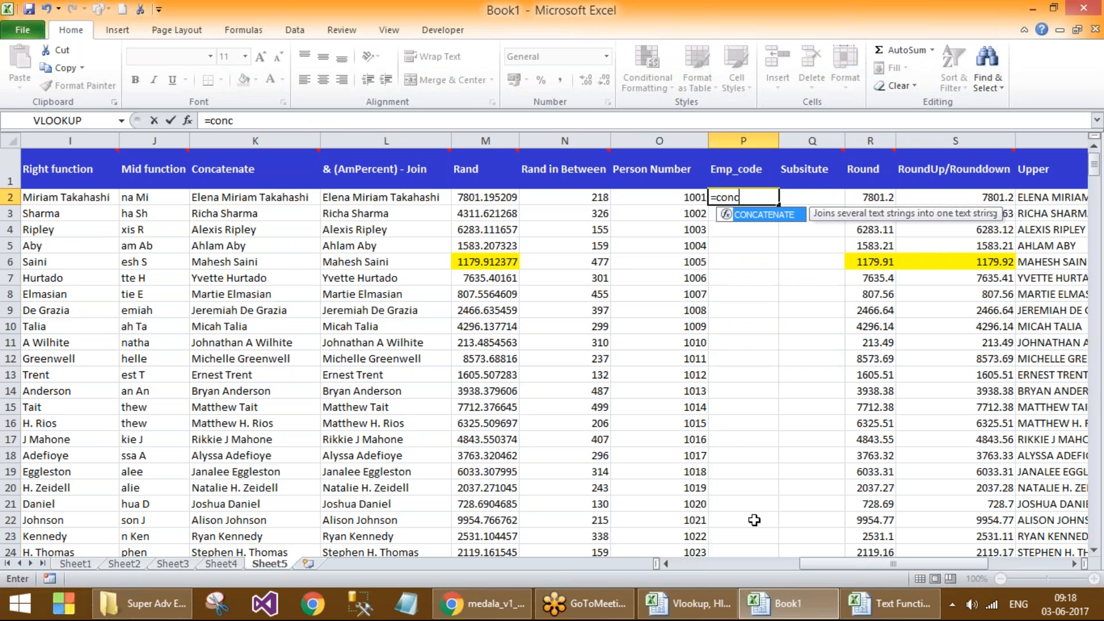
double_click(760, 213)
type("\"E")
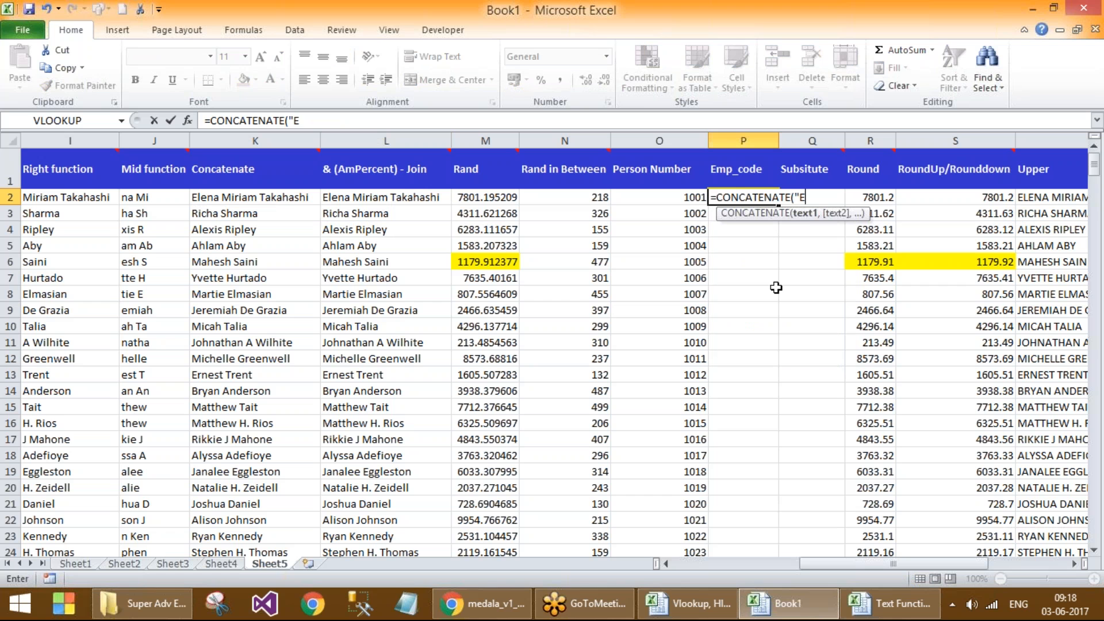
type("\",")
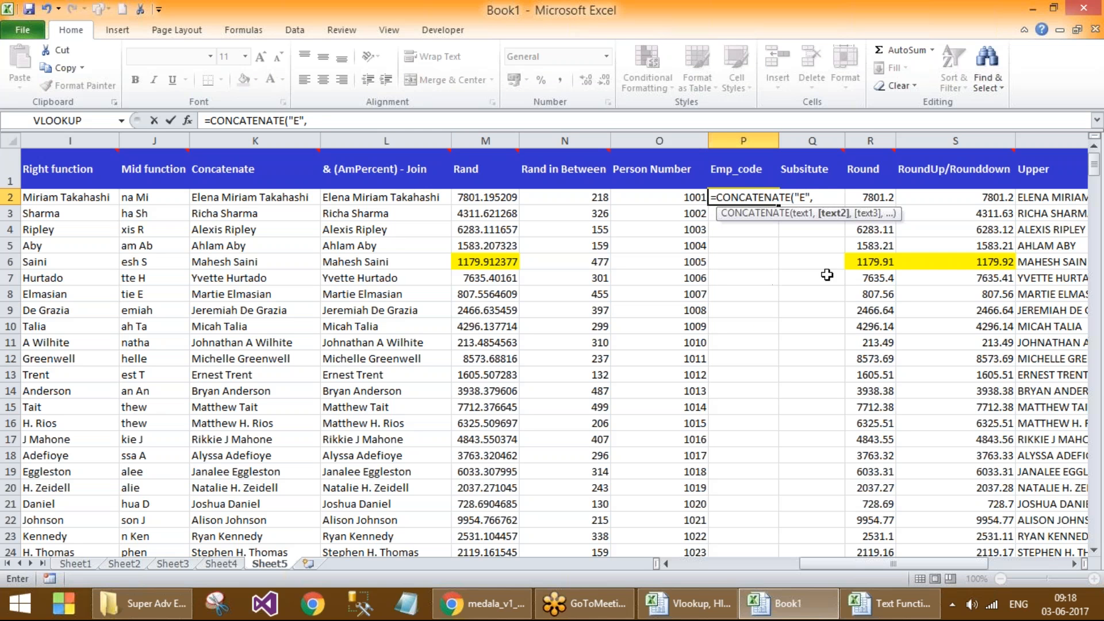
left_click(685, 200)
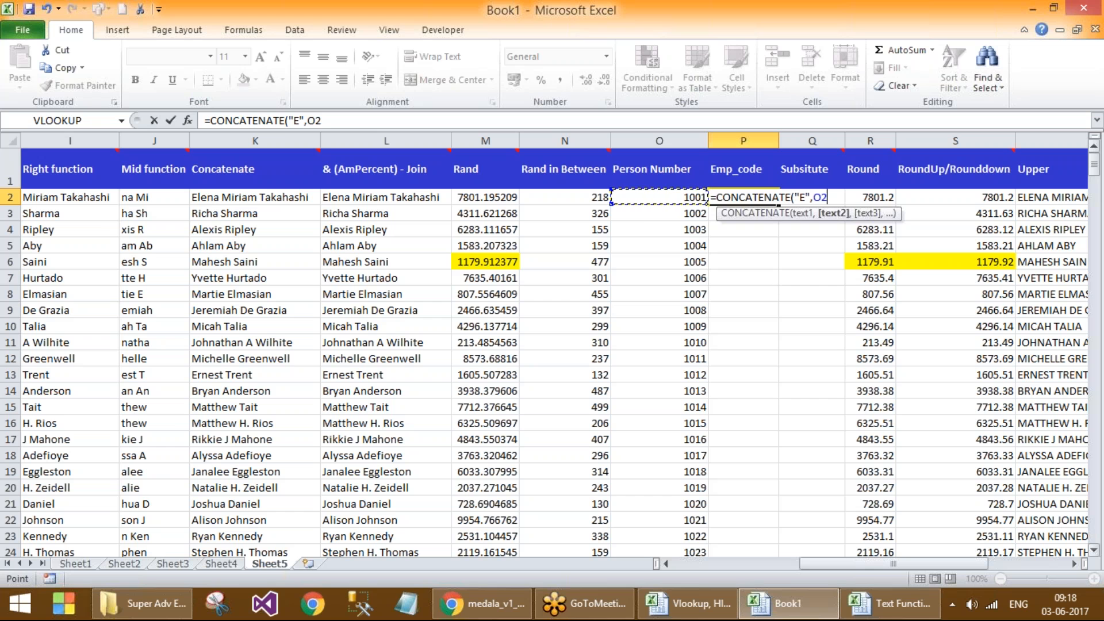
type(")")
key("Return")
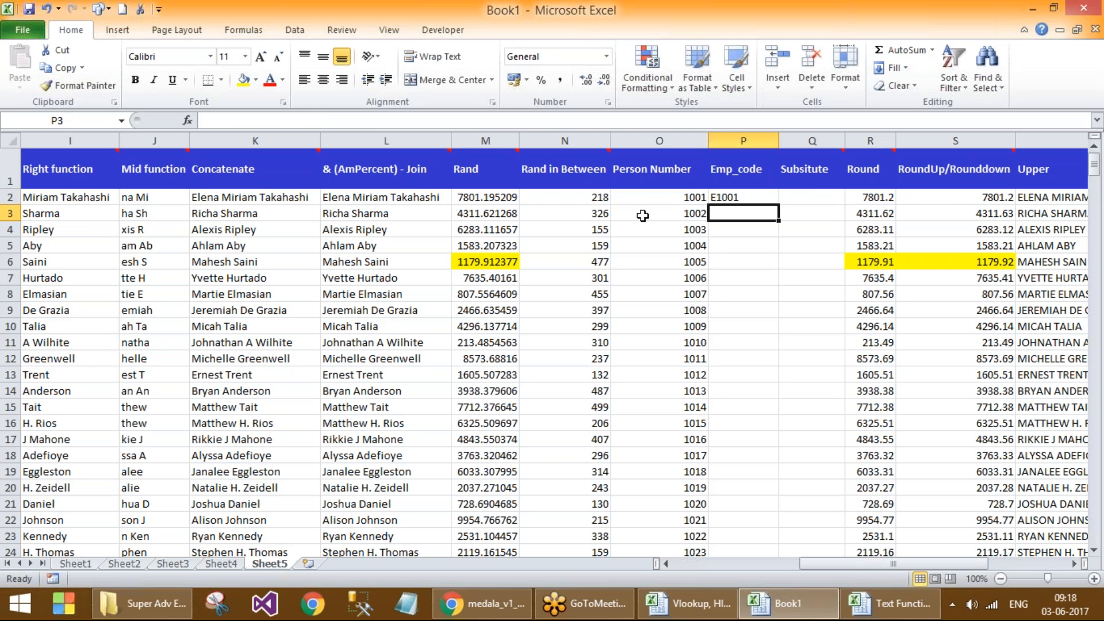
Step: Replace the formula in P2 with ="E"&O2 and fill it down the Emp_code column
key("Up")
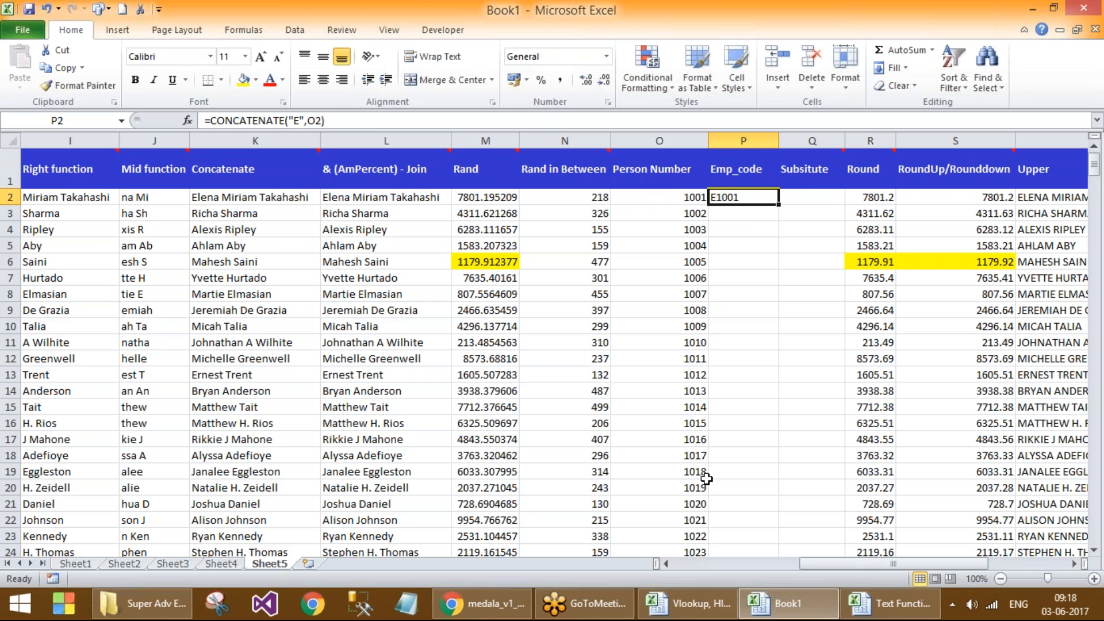
type("=")
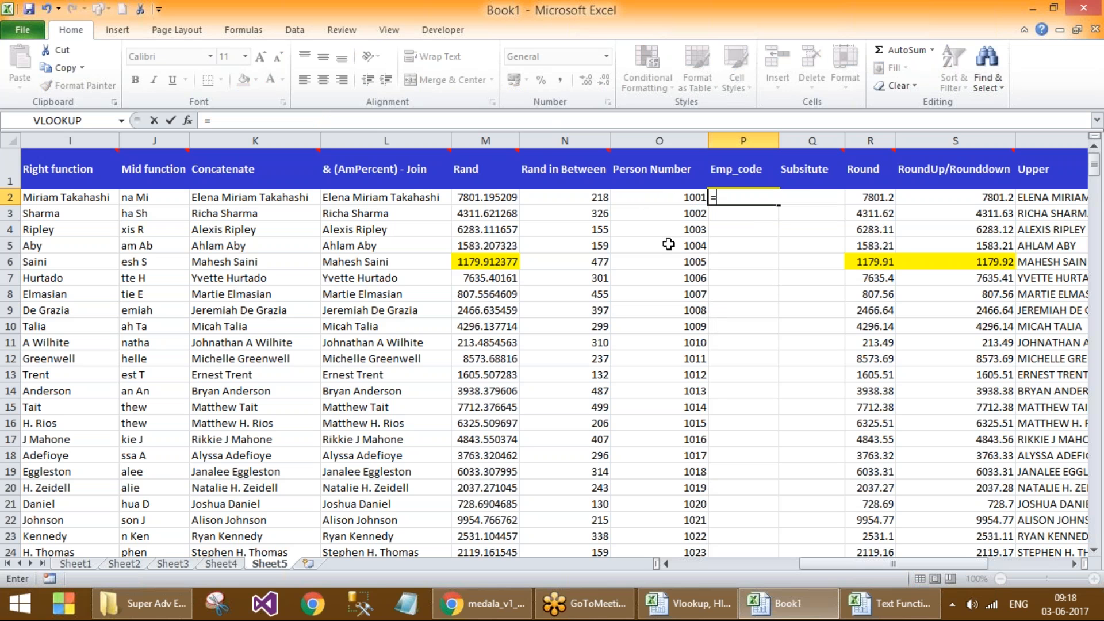
type("\"E\"&")
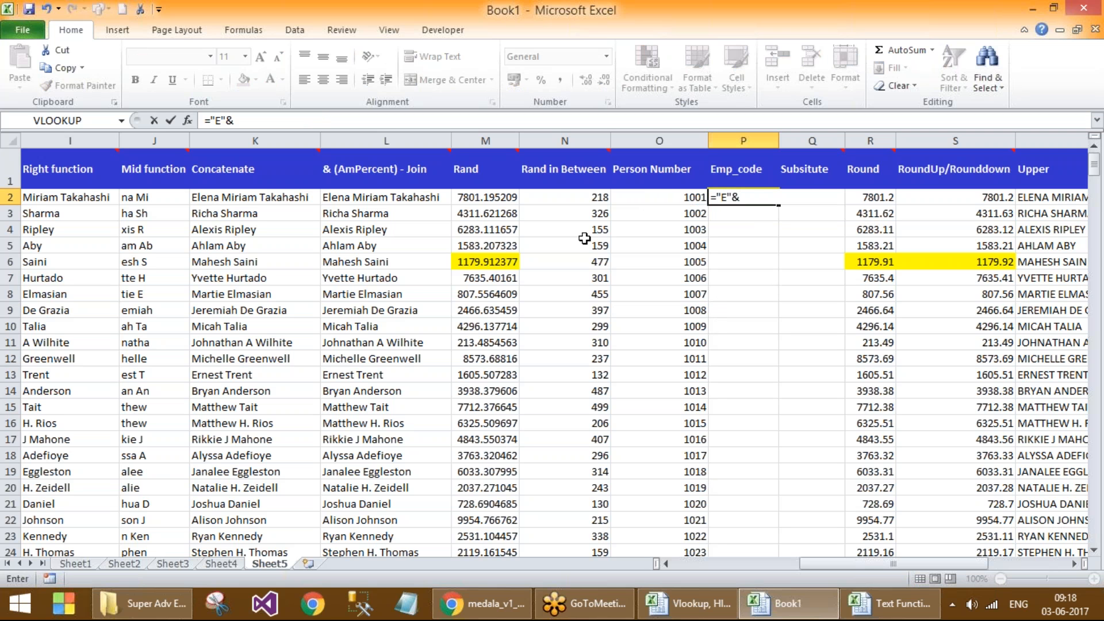
left_click(667, 199)
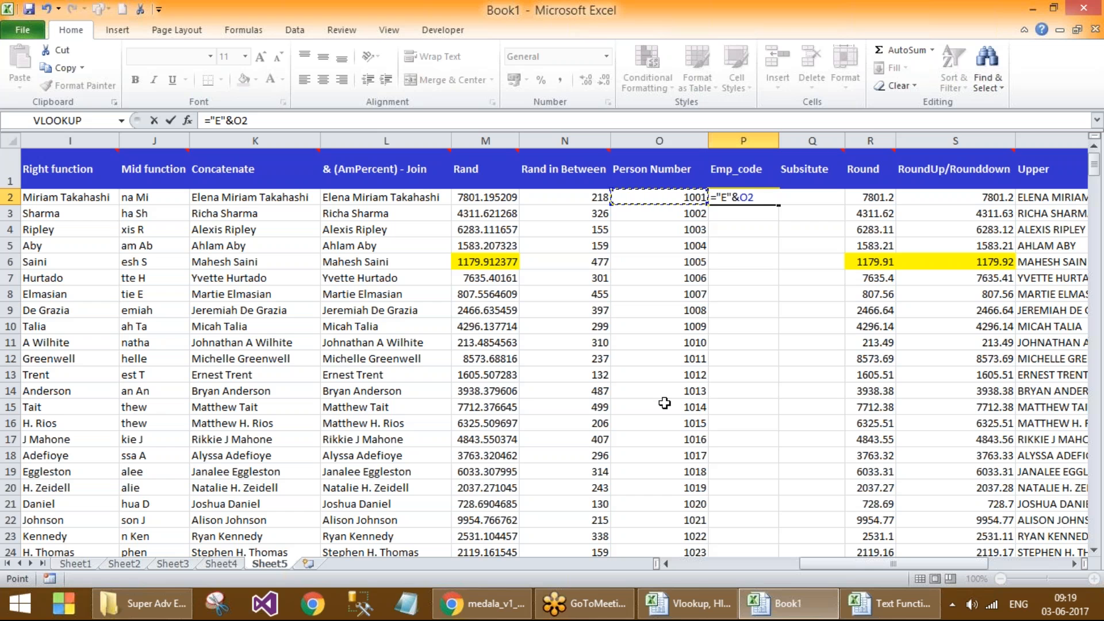
key("Return")
left_click(742, 199)
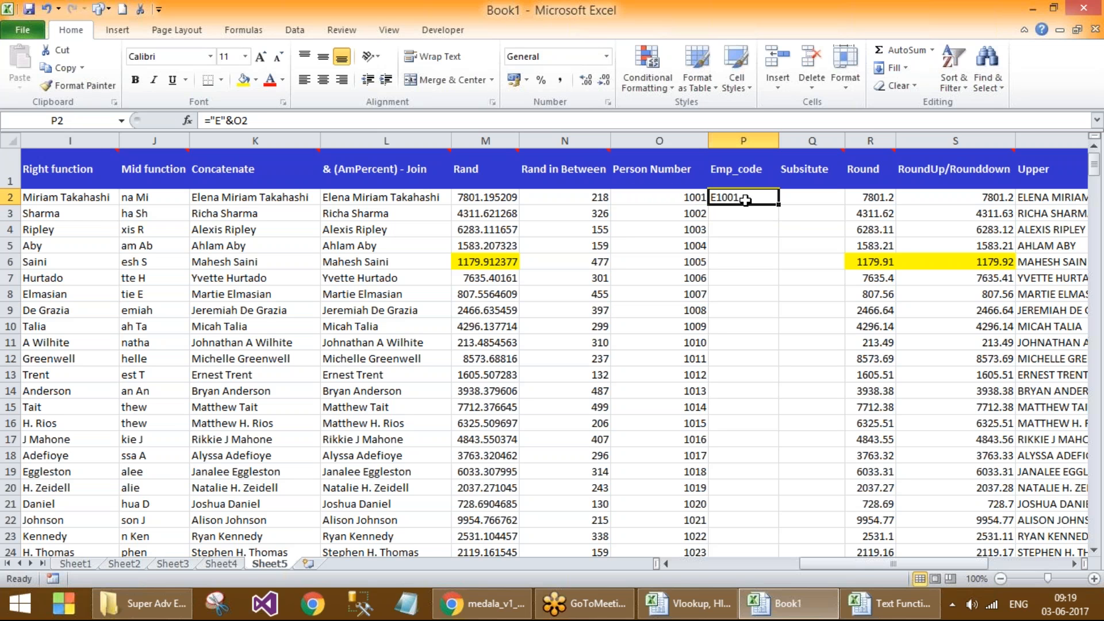
double_click(778, 204)
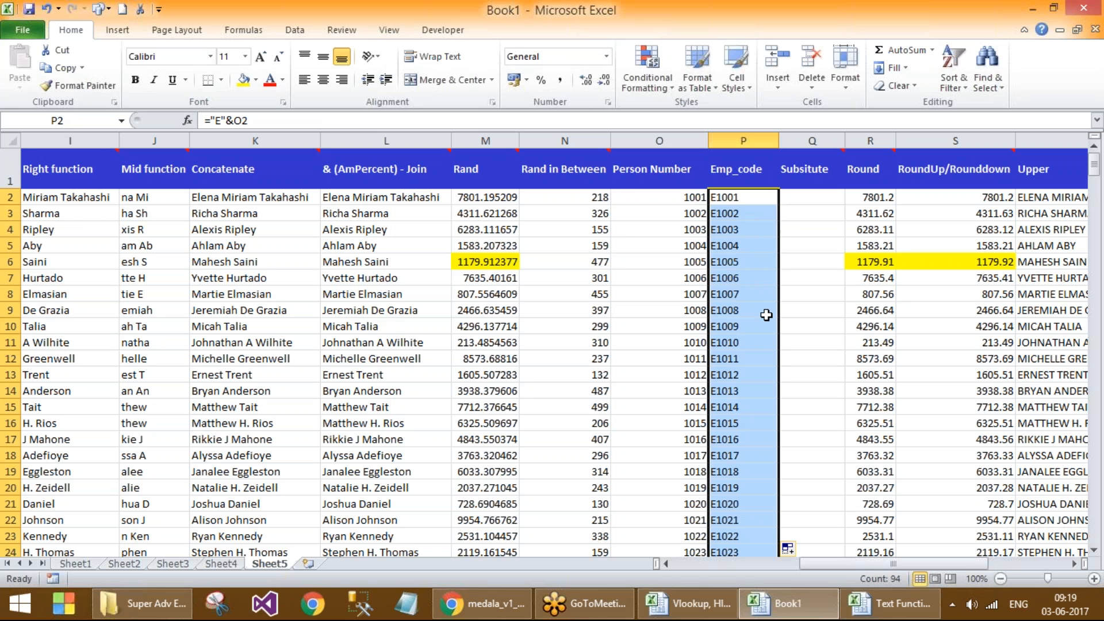
Step: Examine the ampersand operator in the Emp_code formula in P2, leaving the formula as it is
left_click(790, 198)
left_click(747, 199)
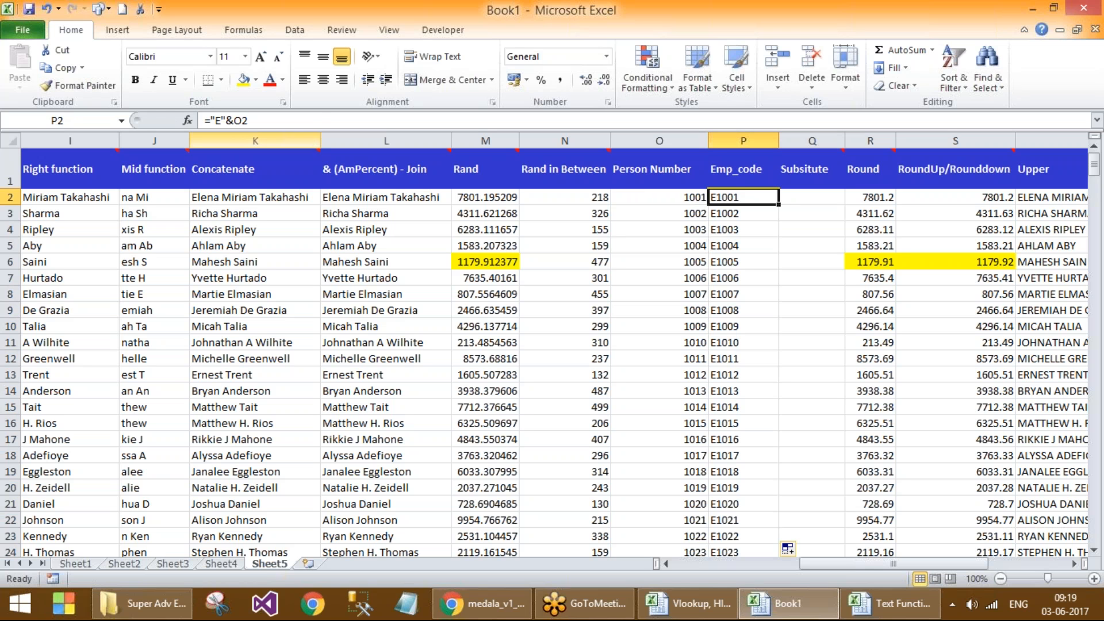
left_click(230, 120)
double_click(230, 120)
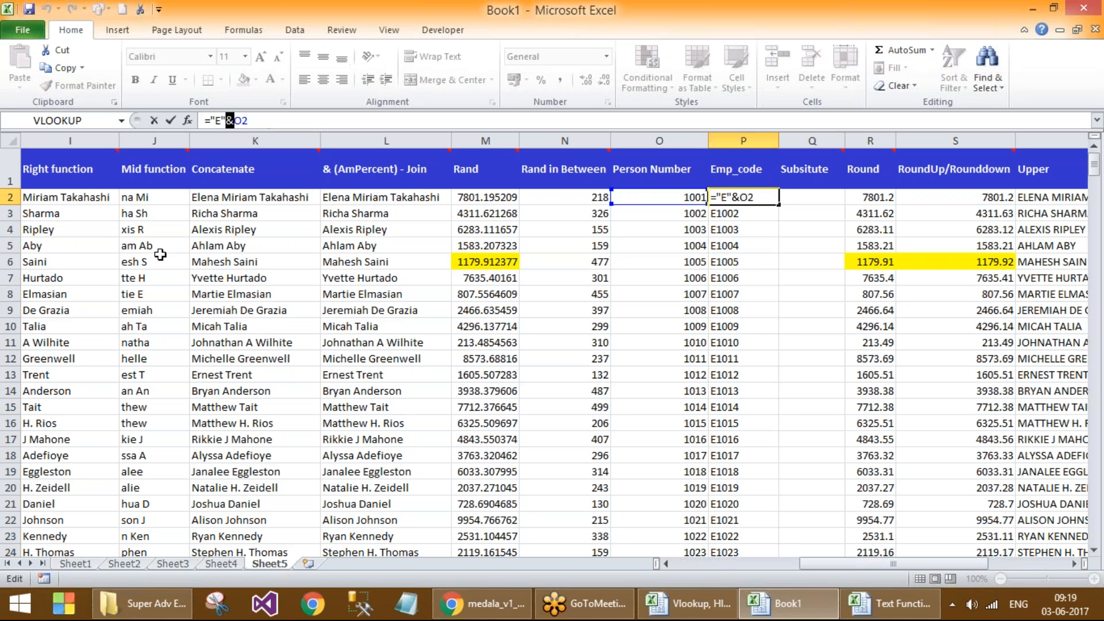
key("Escape")
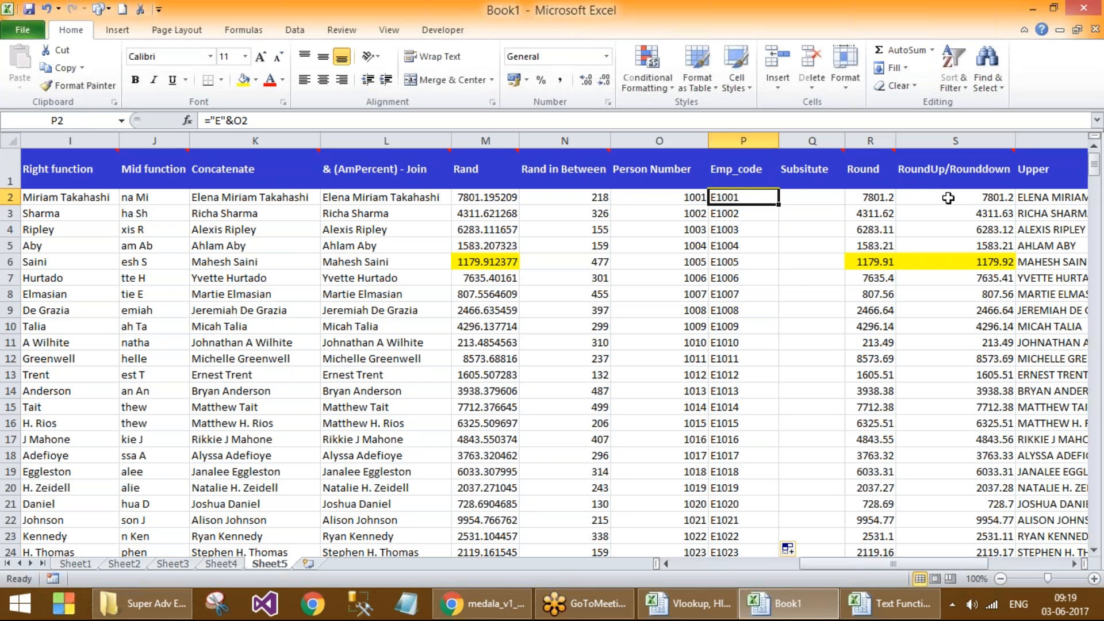
Step: Enter =CONCATENATE("E",O2) in Q2 for comparison with the ampersand join
left_click(804, 196)
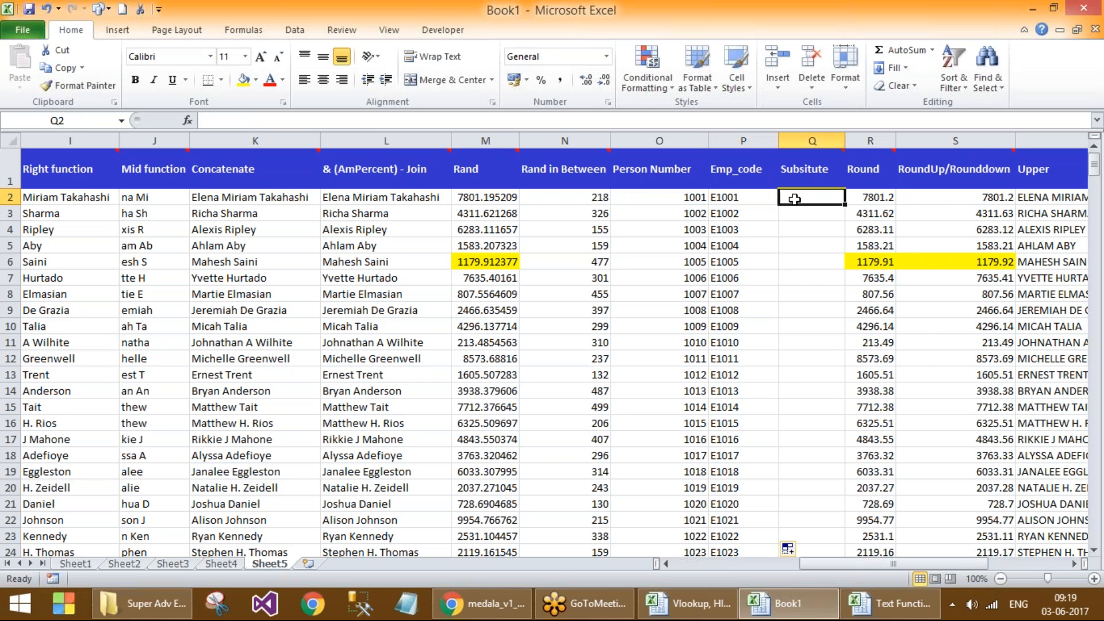
type("=conc")
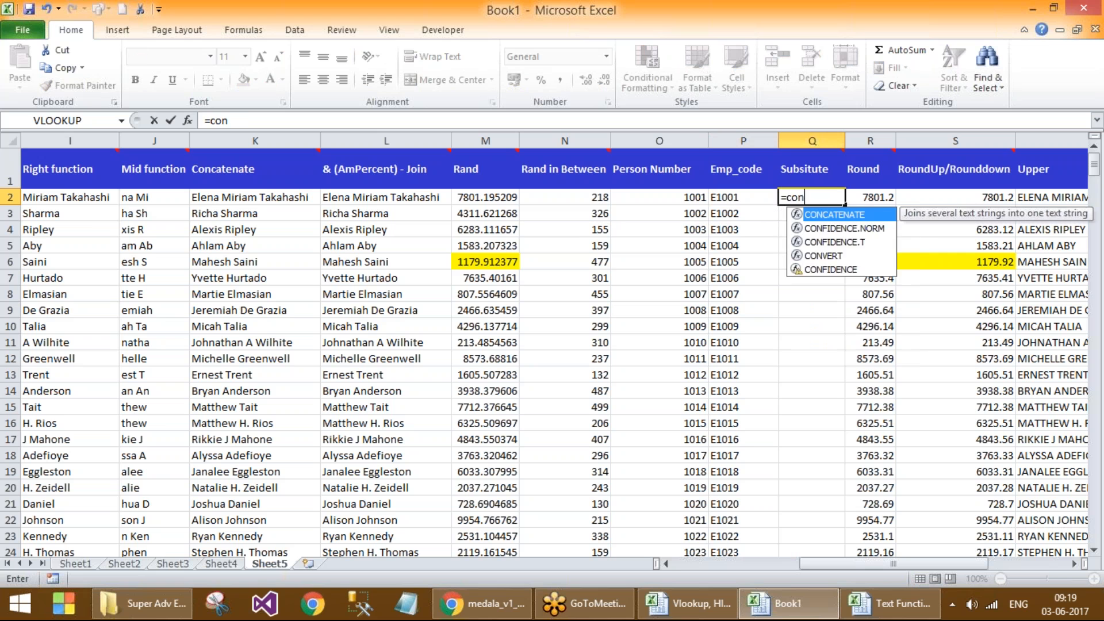
double_click(822, 209)
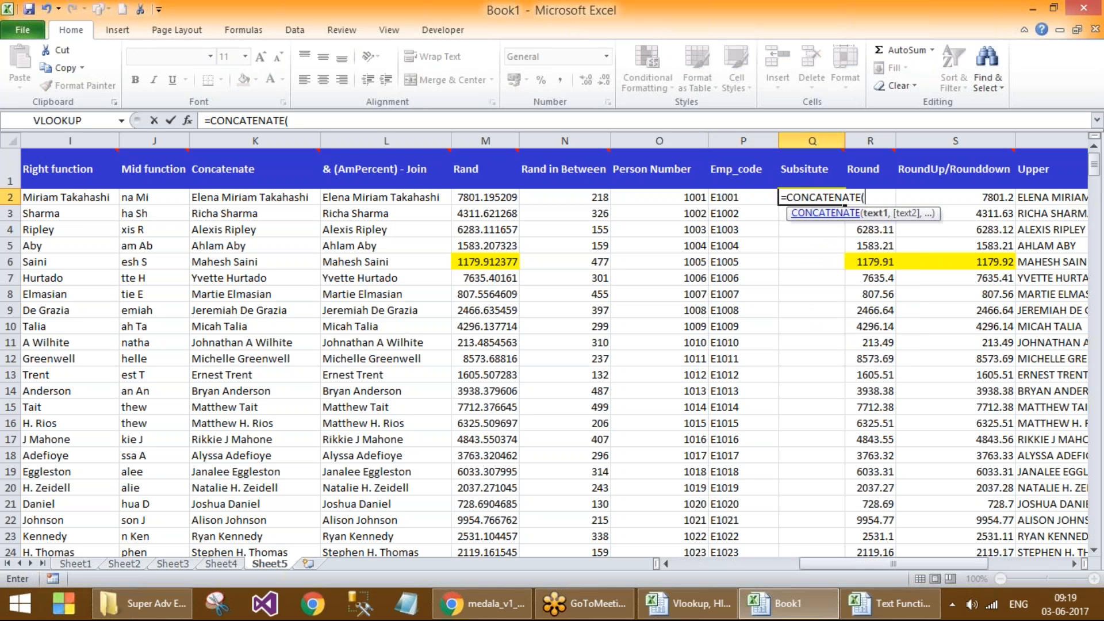
left_click_drag(788, 215, 750, 235)
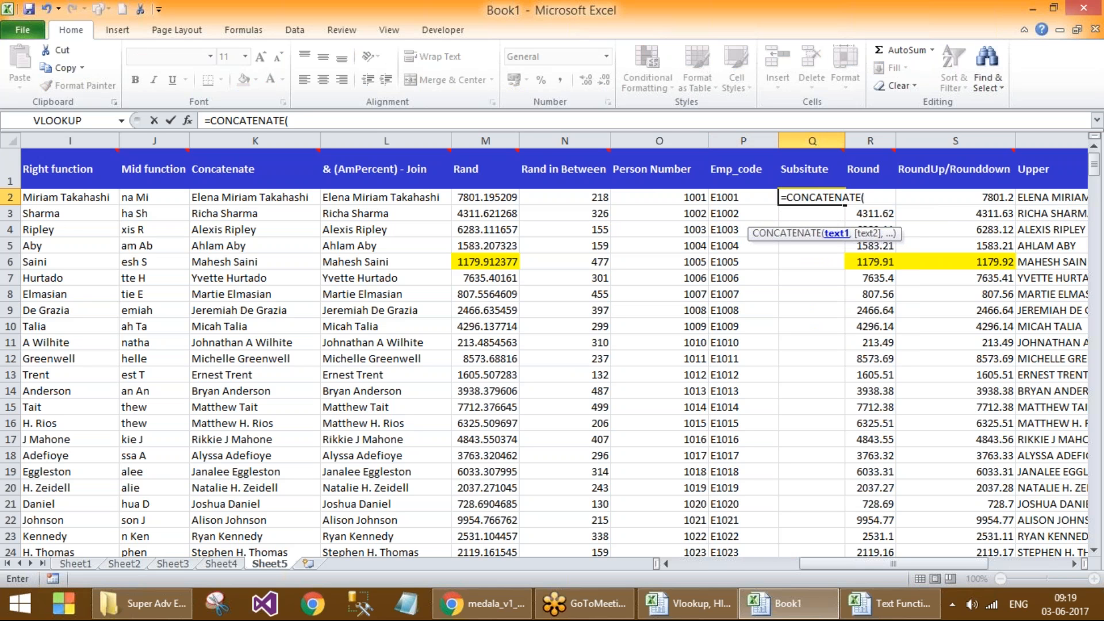
type("\"E\",")
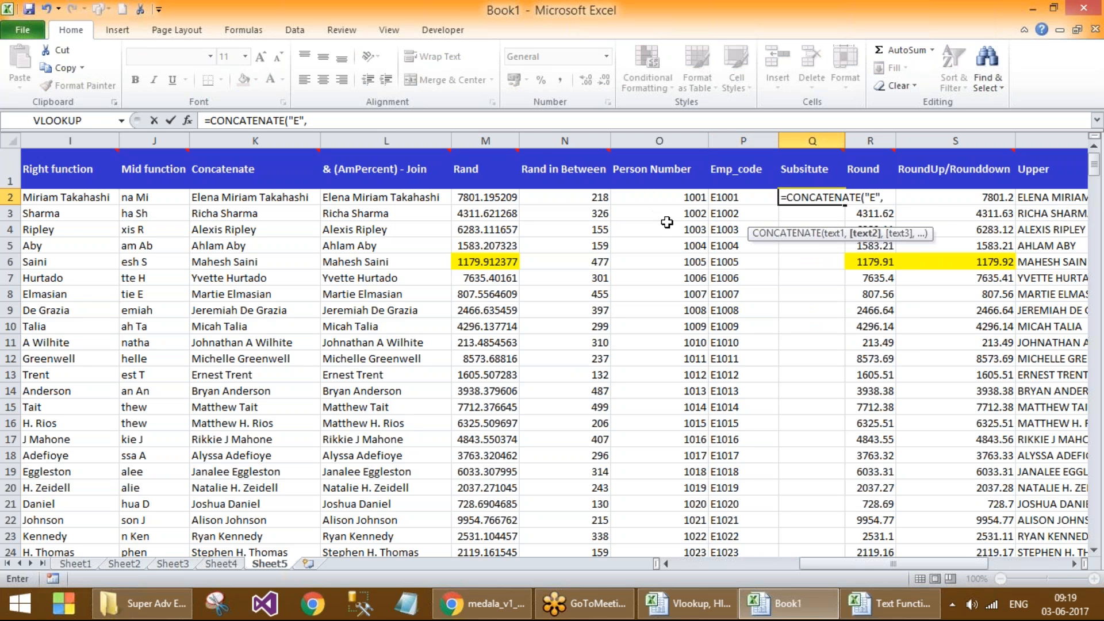
left_click(704, 197)
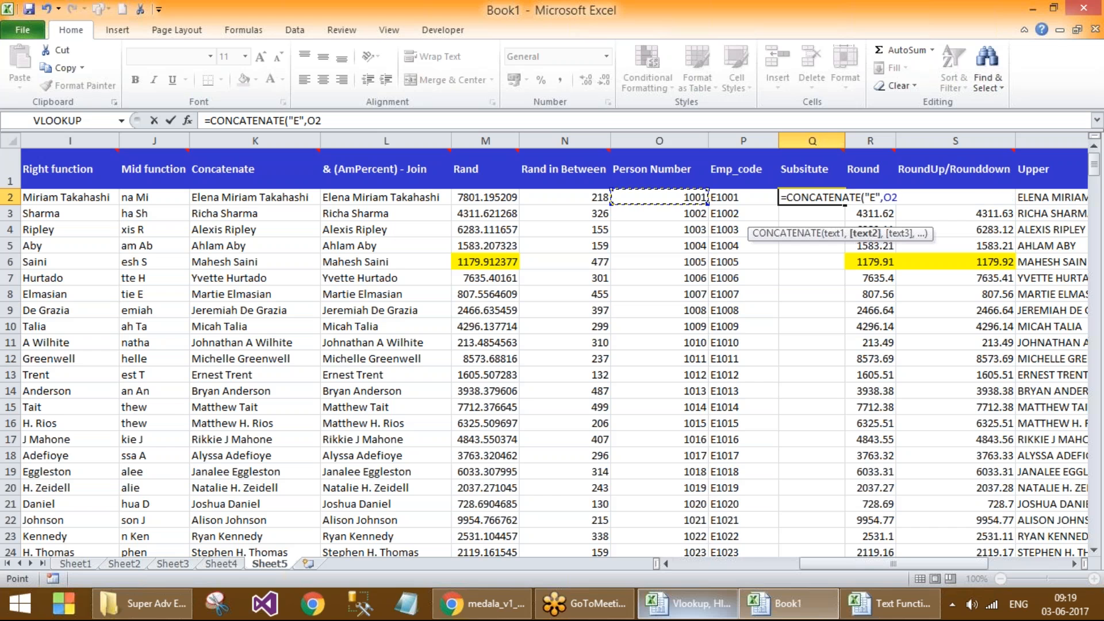
mouse_move(707, 611)
type(")")
key("Return")
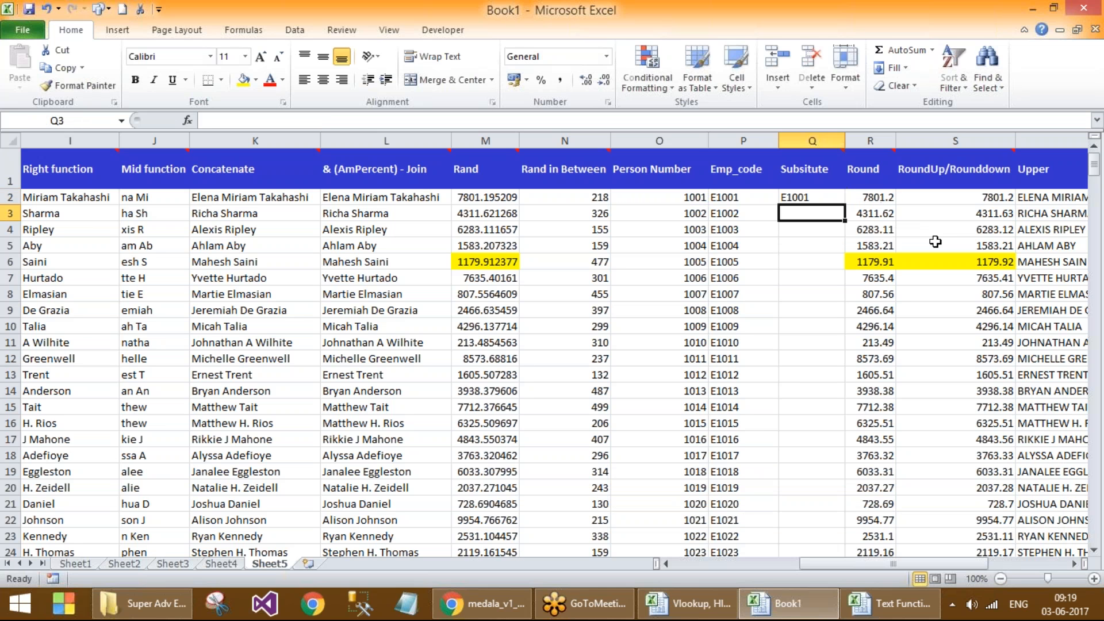
Step: Compare the CONCATENATE formula in Q2 with the ampersand formula in P2, checking its quoted text and operator
key("Up")
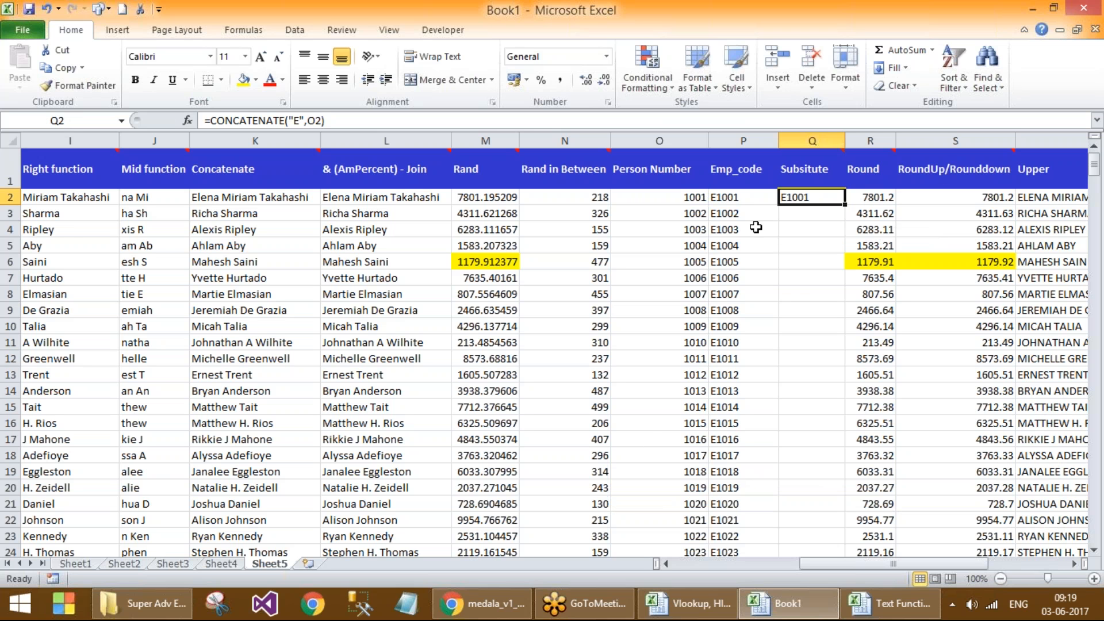
left_click(743, 198)
left_click_drag(226, 121, 232, 121)
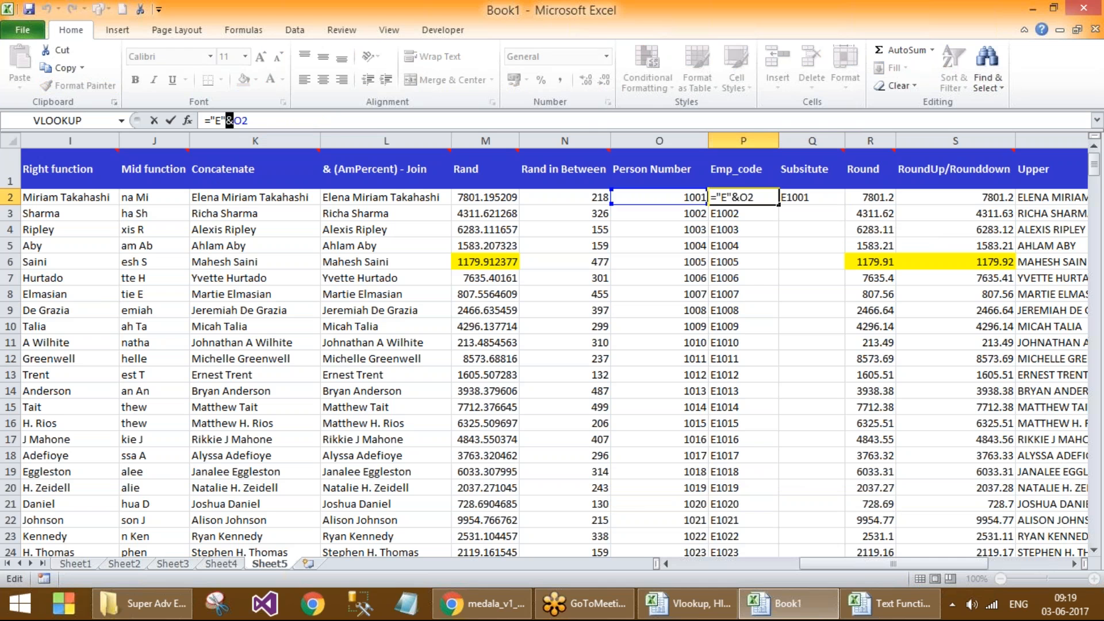
key("Escape")
left_click_drag(213, 121, 224, 121)
left_click(233, 121)
key("Escape")
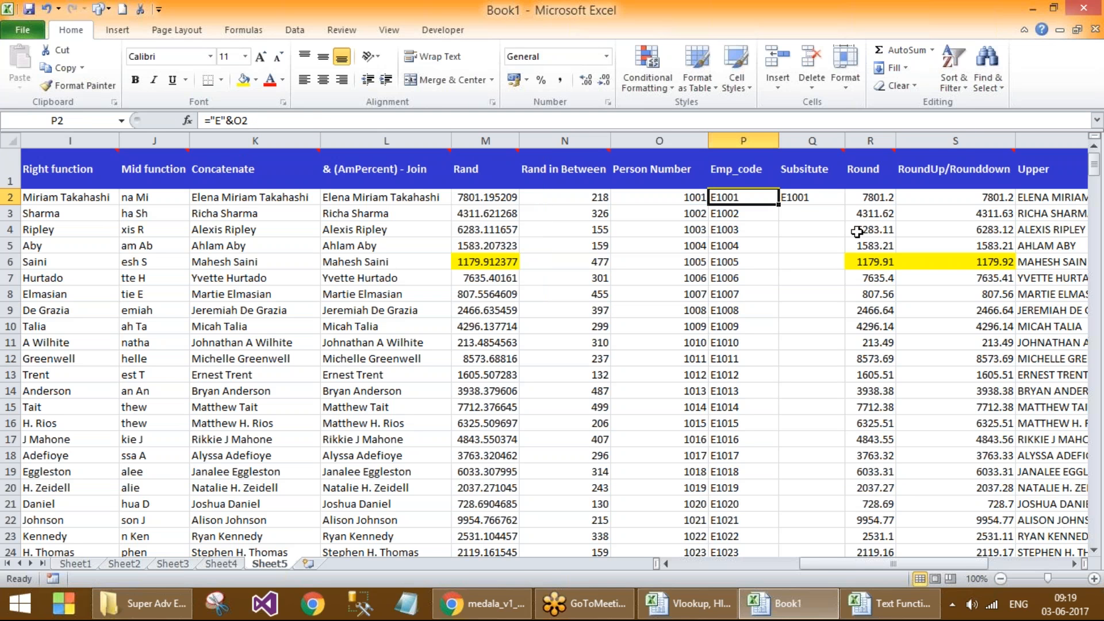
Step: Clear the CONCATENATE formula from Q2
left_click(798, 196)
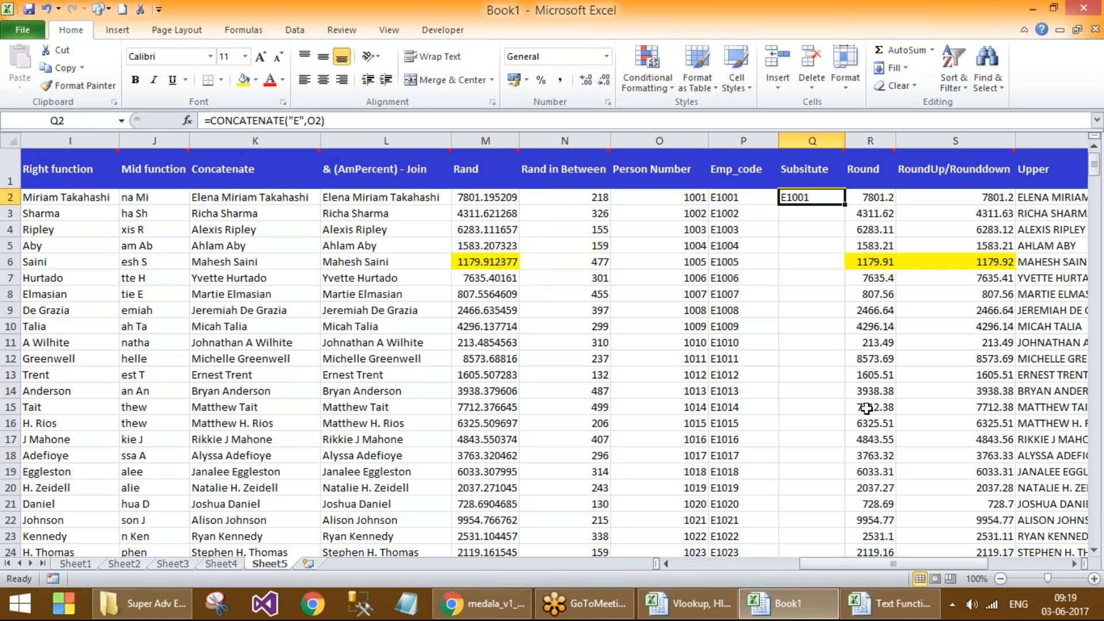
key("Delete")
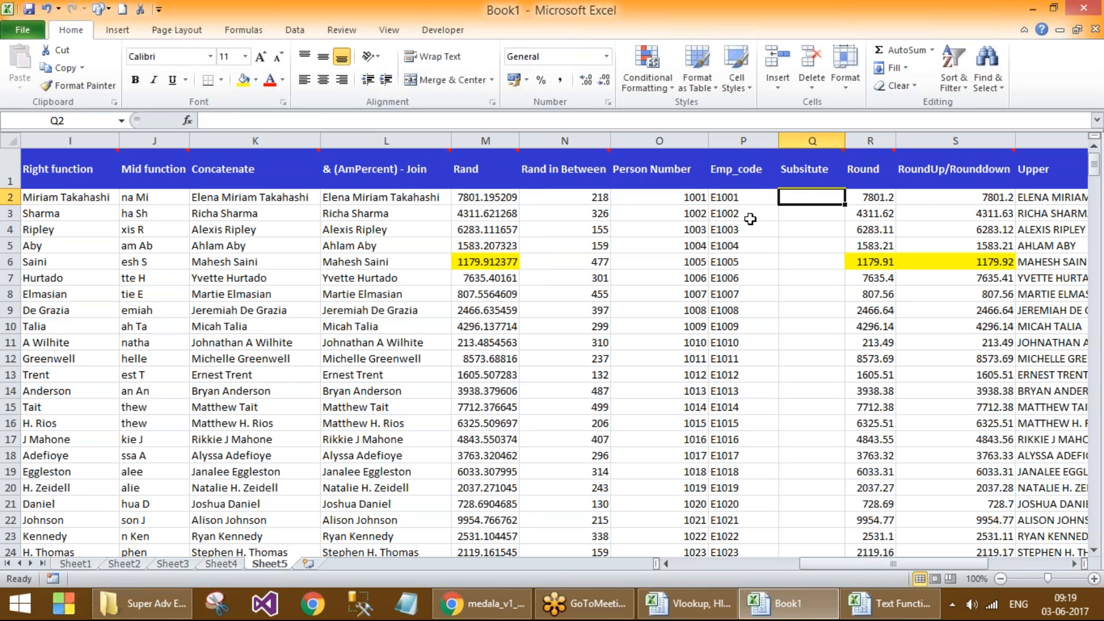
left_click(714, 197)
left_click(812, 198)
type("AC")
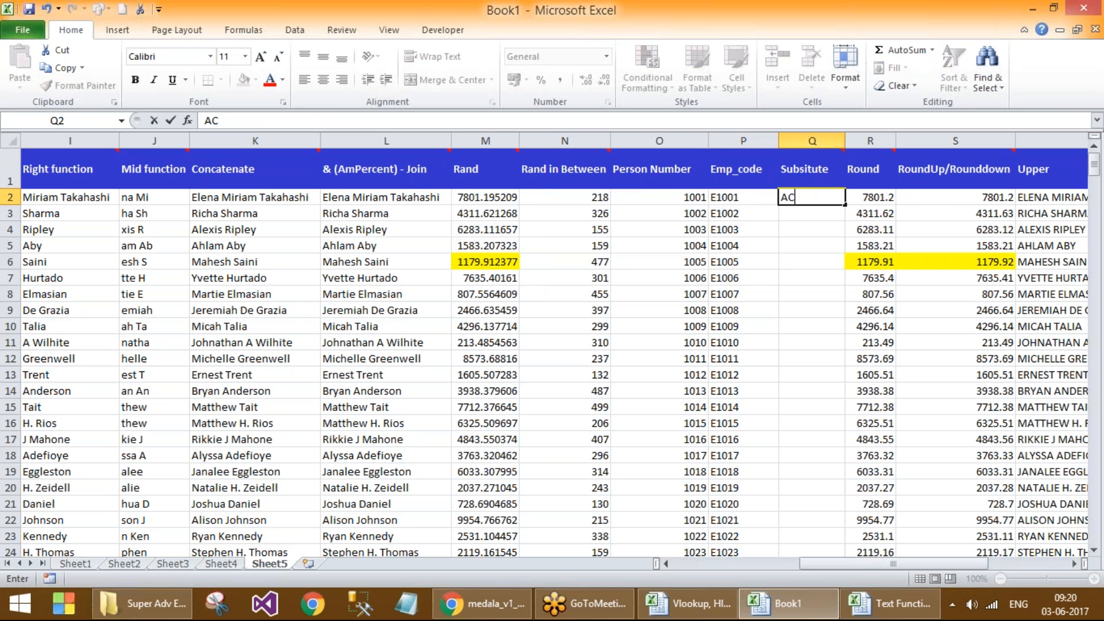
key("Escape")
type("EC")
key("Escape")
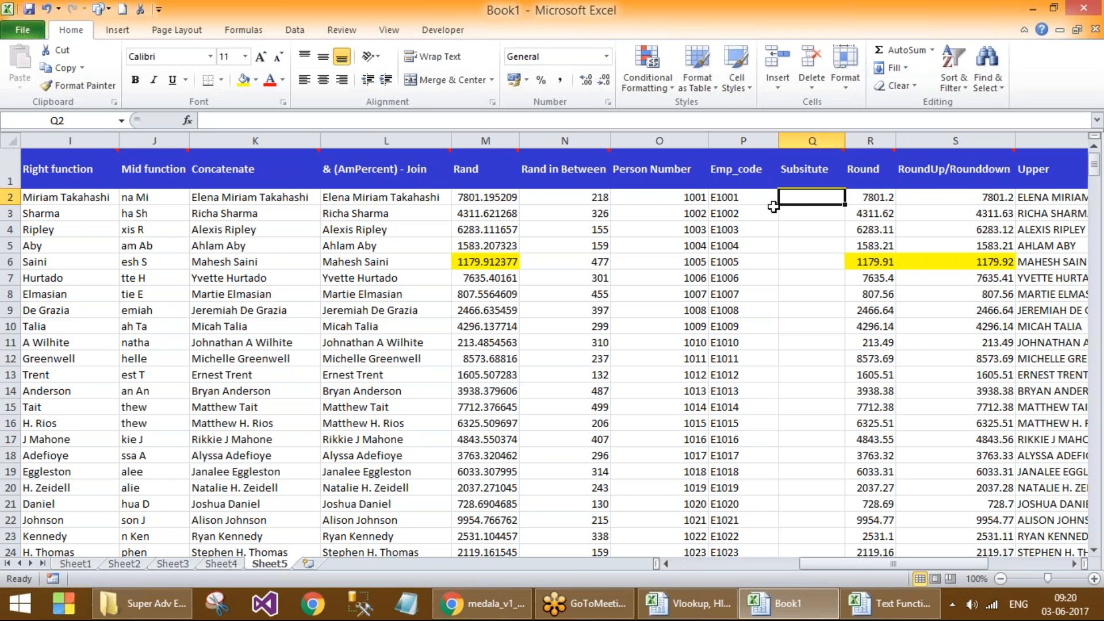
left_click(744, 200)
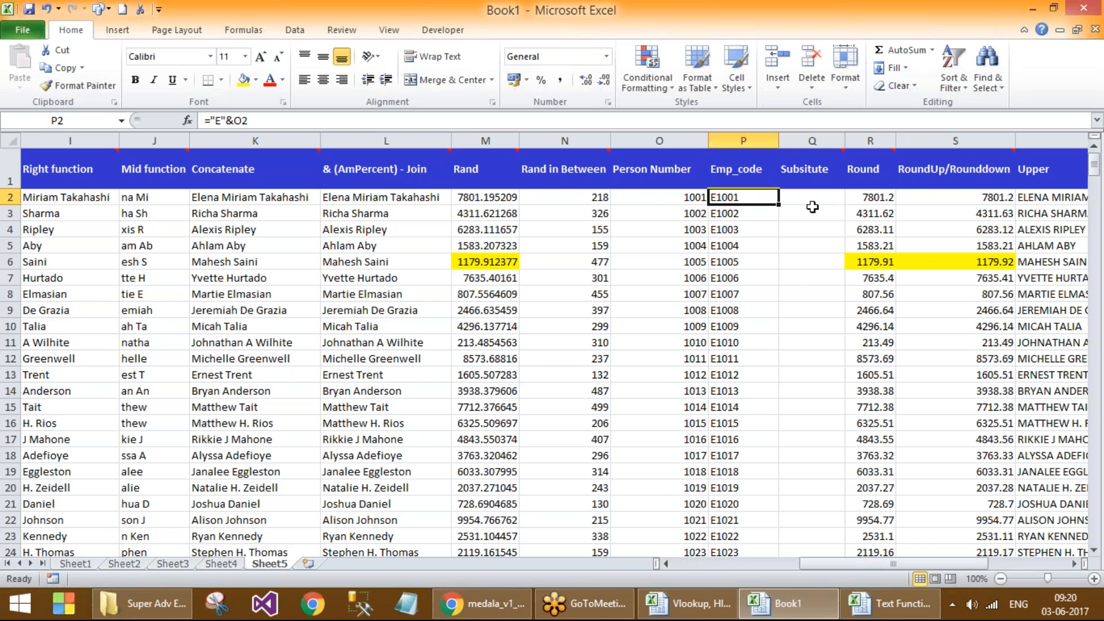
type("EC")
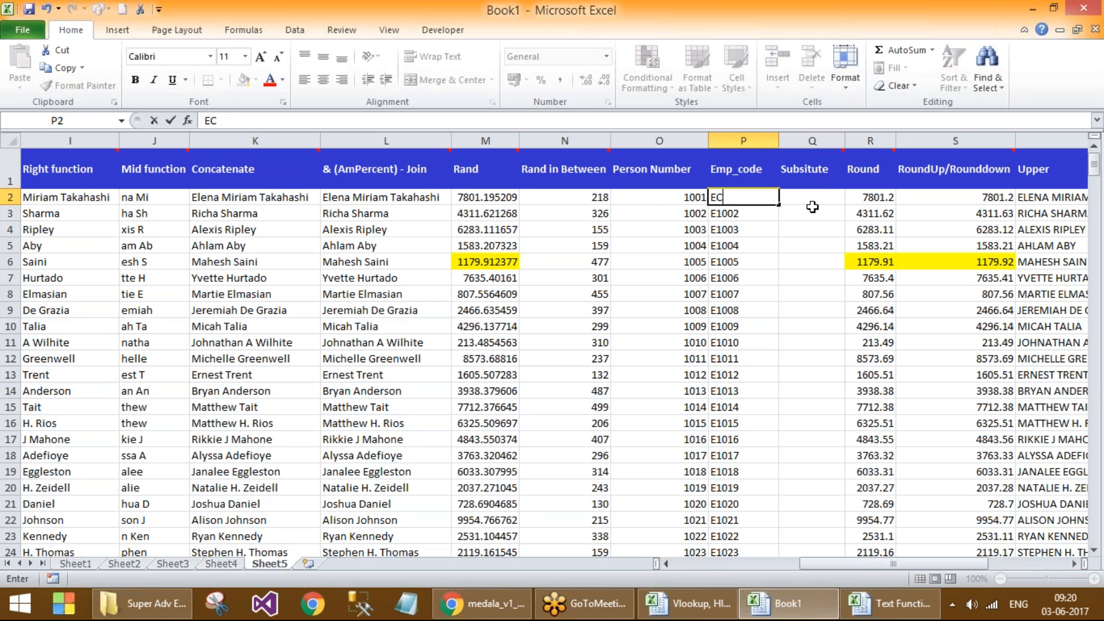
type("1001")
key("Escape")
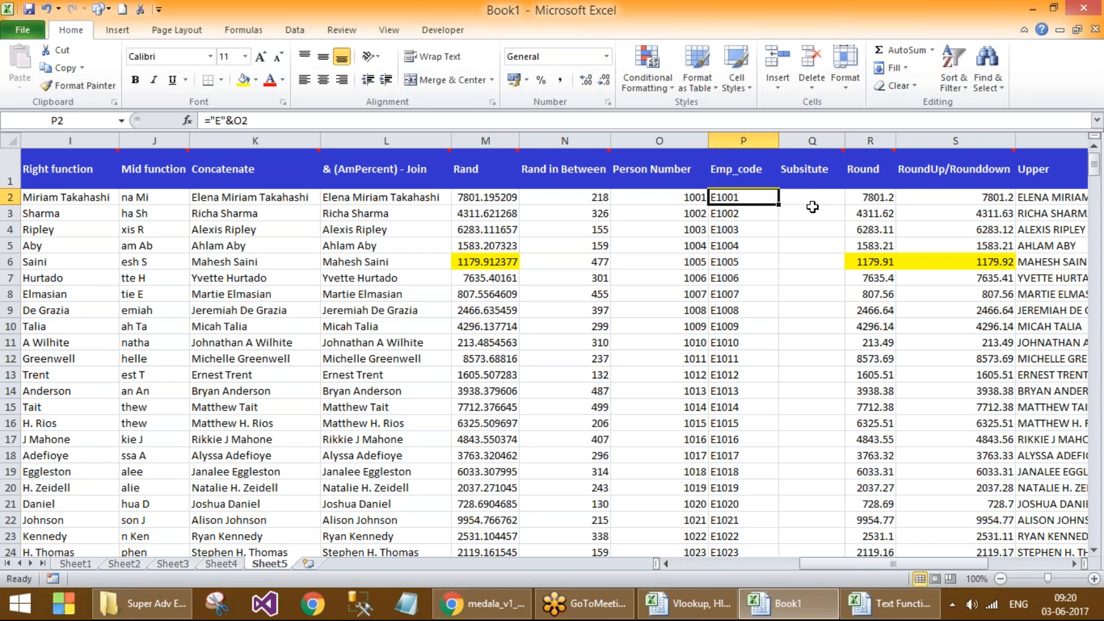
Step: Enter =SUBSTITUTE(P2,"E","EC") in Q2 to replace the E prefix of the Emp_code with EC
left_click(811, 202)
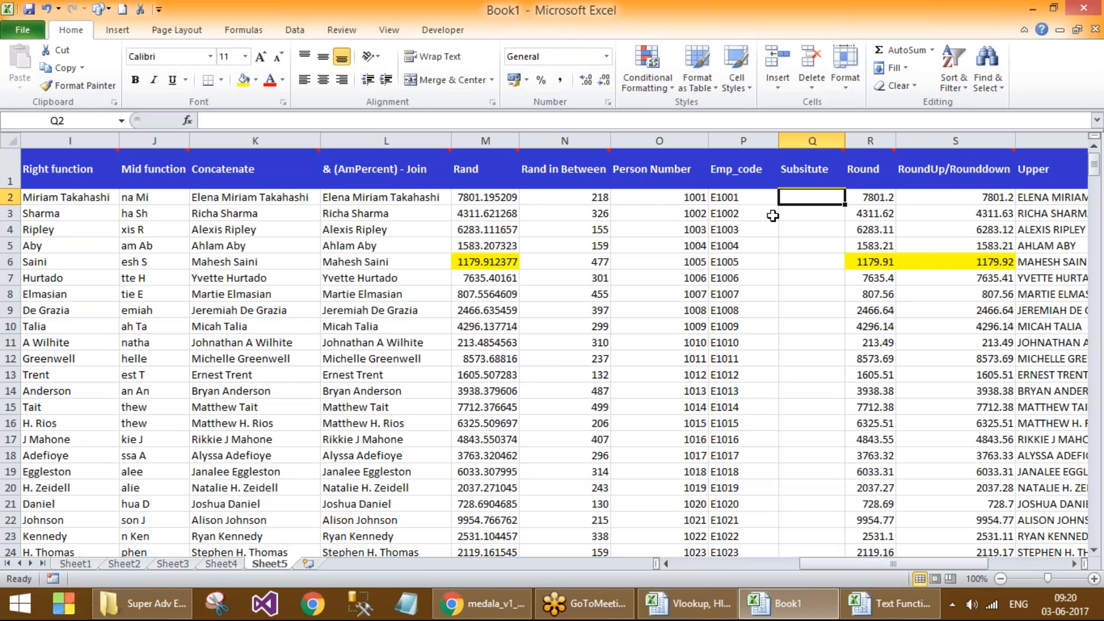
type("=subs")
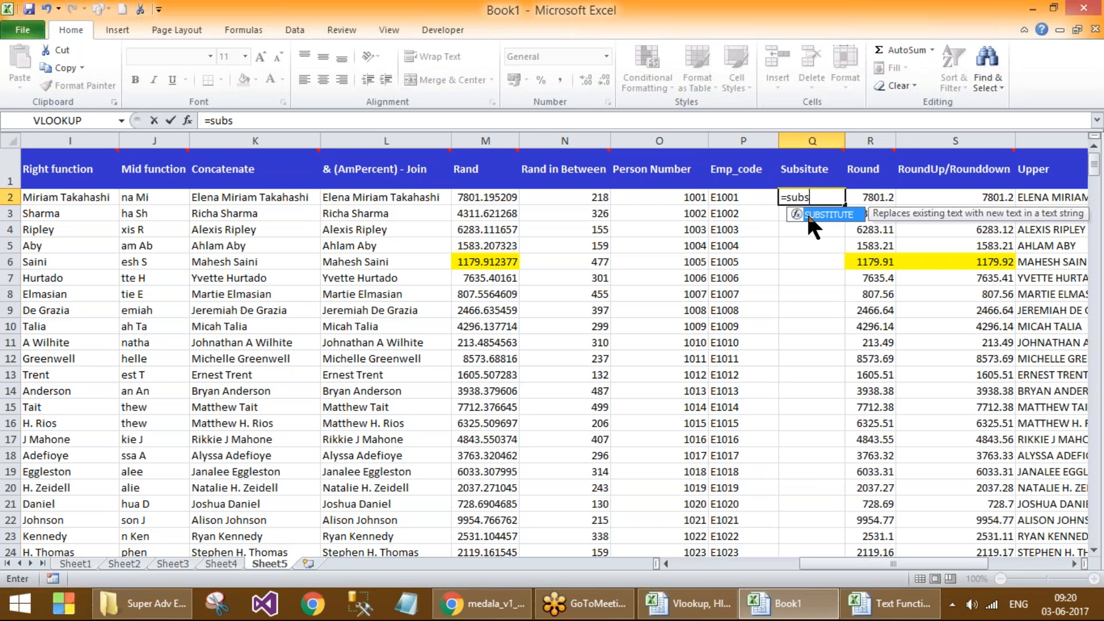
key("Tab")
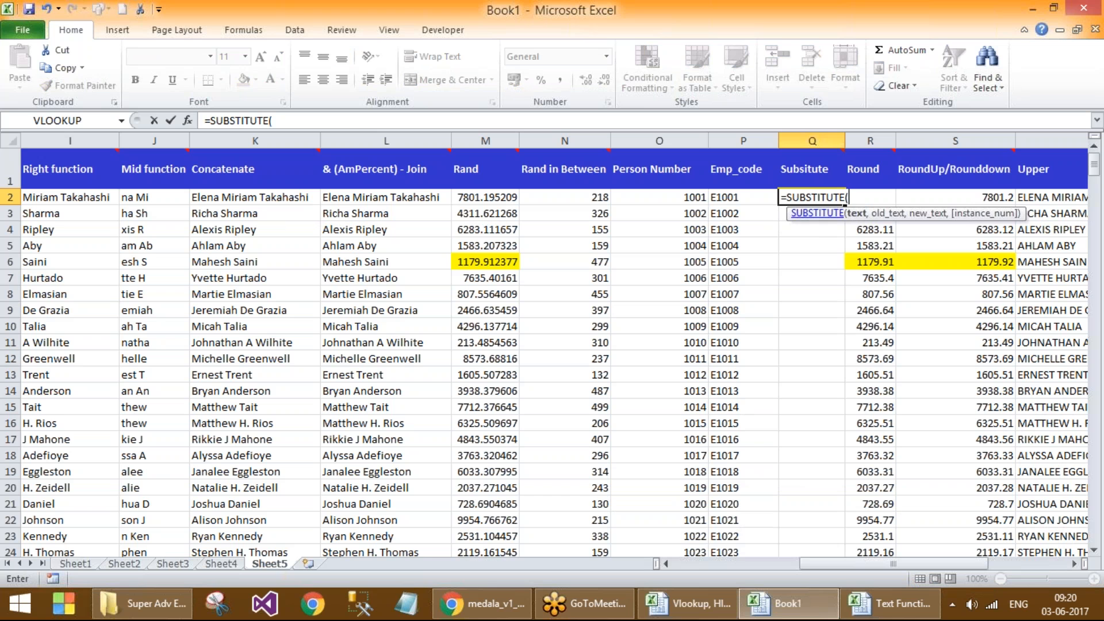
left_click_drag(787, 215, 646, 272)
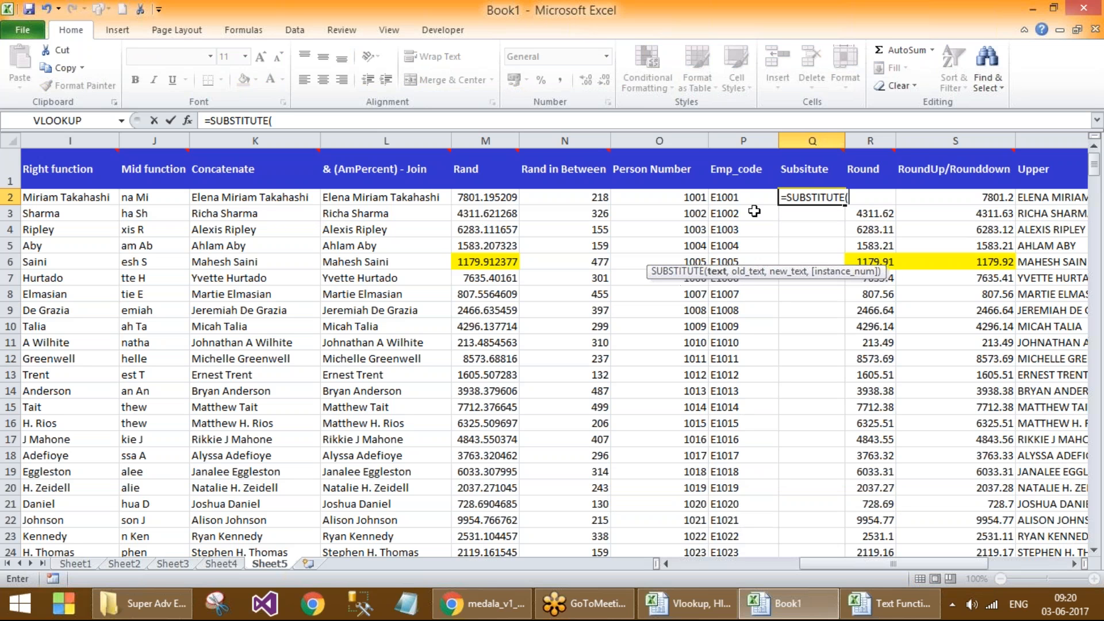
left_click(737, 198)
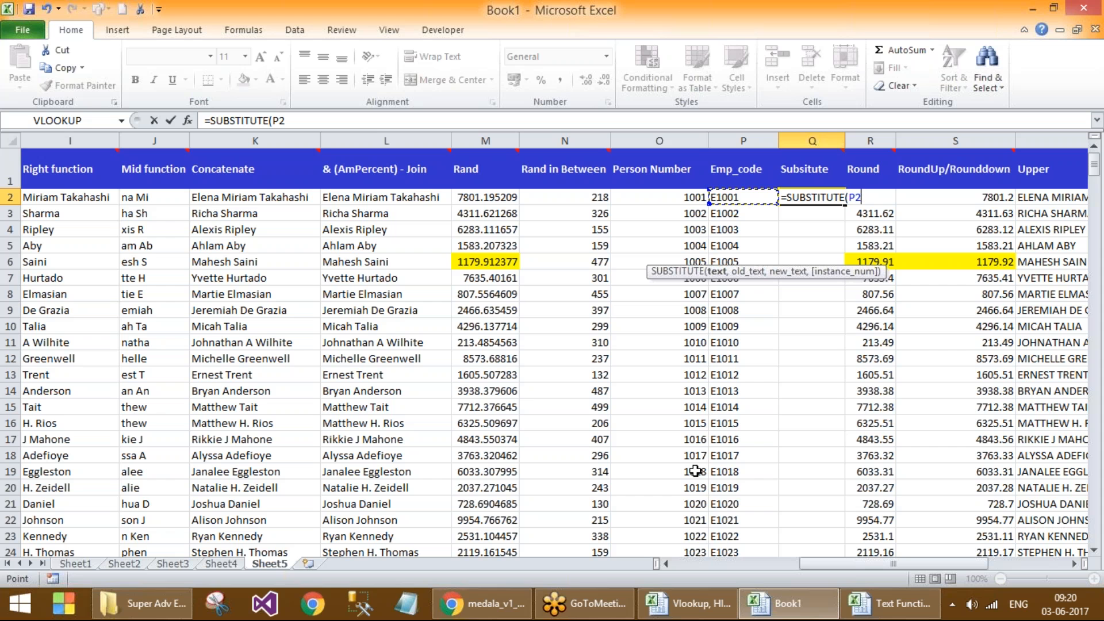
type(",")
type("\"E\"")
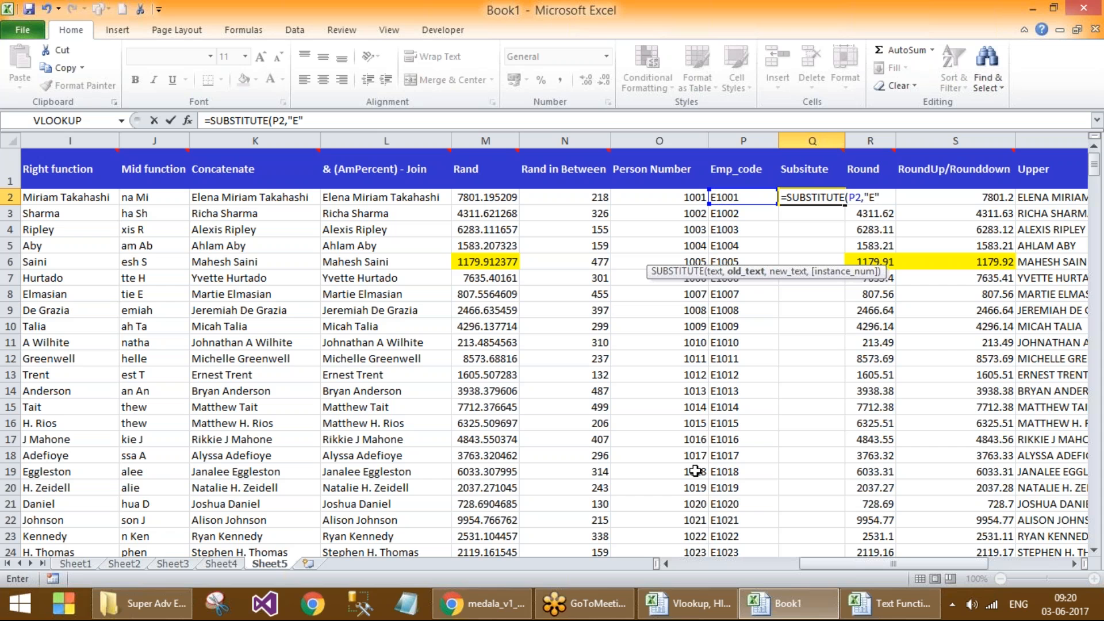
type(",")
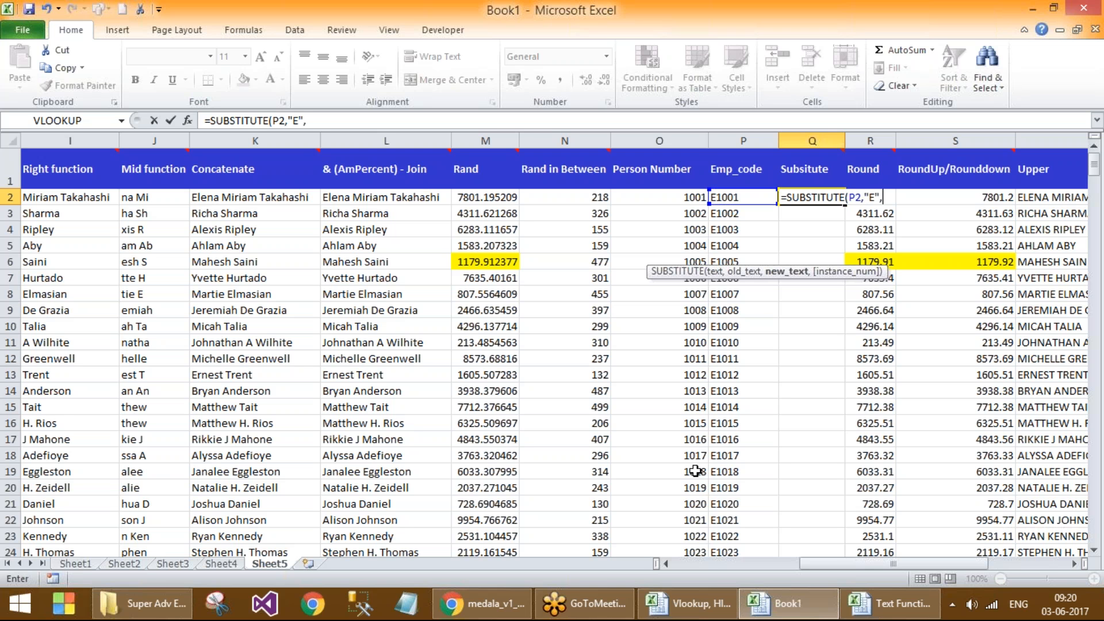
type("\"EC\"")
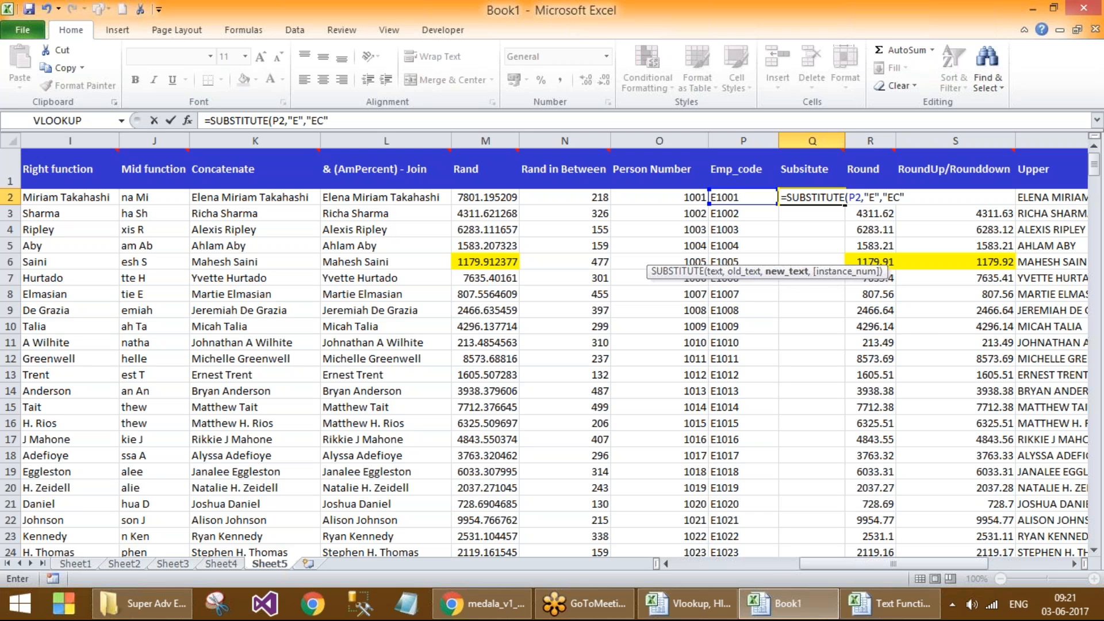
type(")")
key("Return")
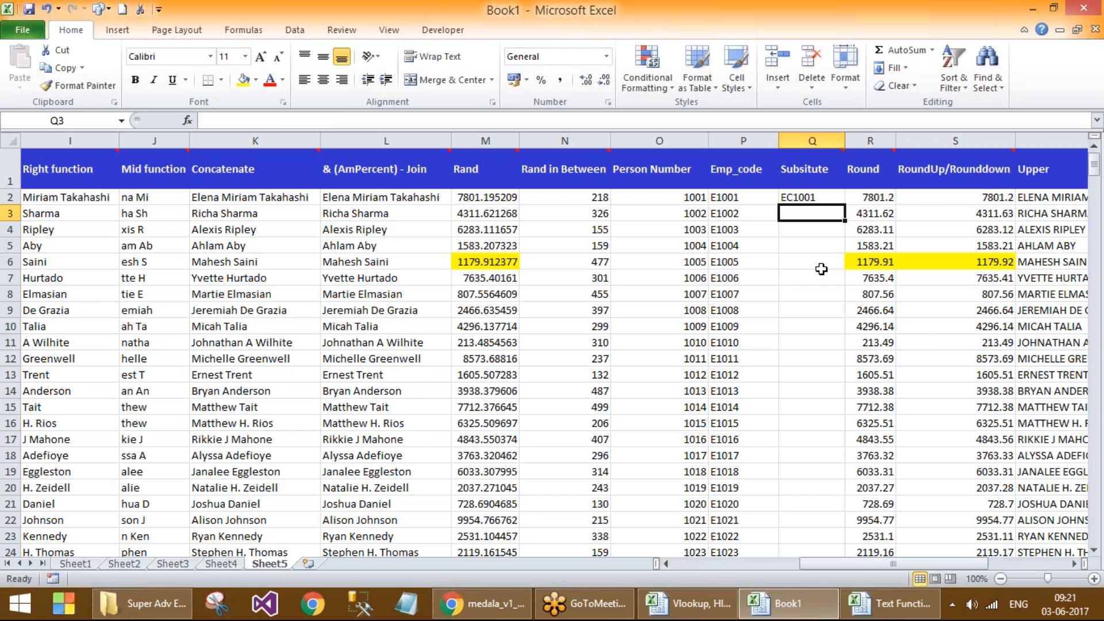
Step: Fill the SUBSTITUTE formula from Q2 down the Substitute column for every row and check the copied formula in Q4
left_click(819, 198)
double_click(844, 204)
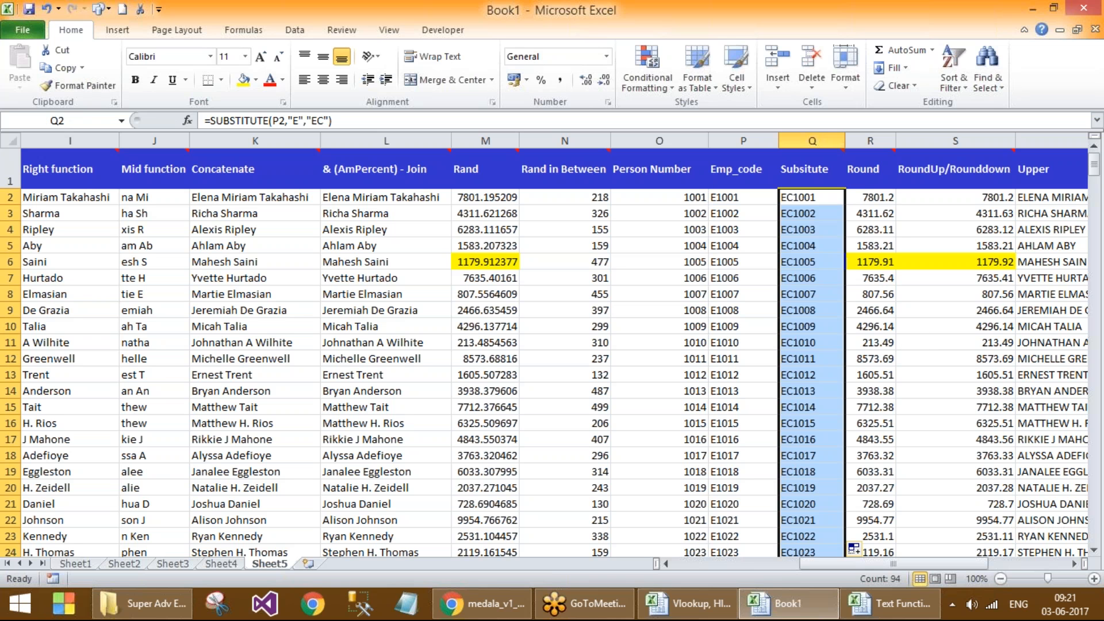
left_click(813, 264)
left_click(813, 232)
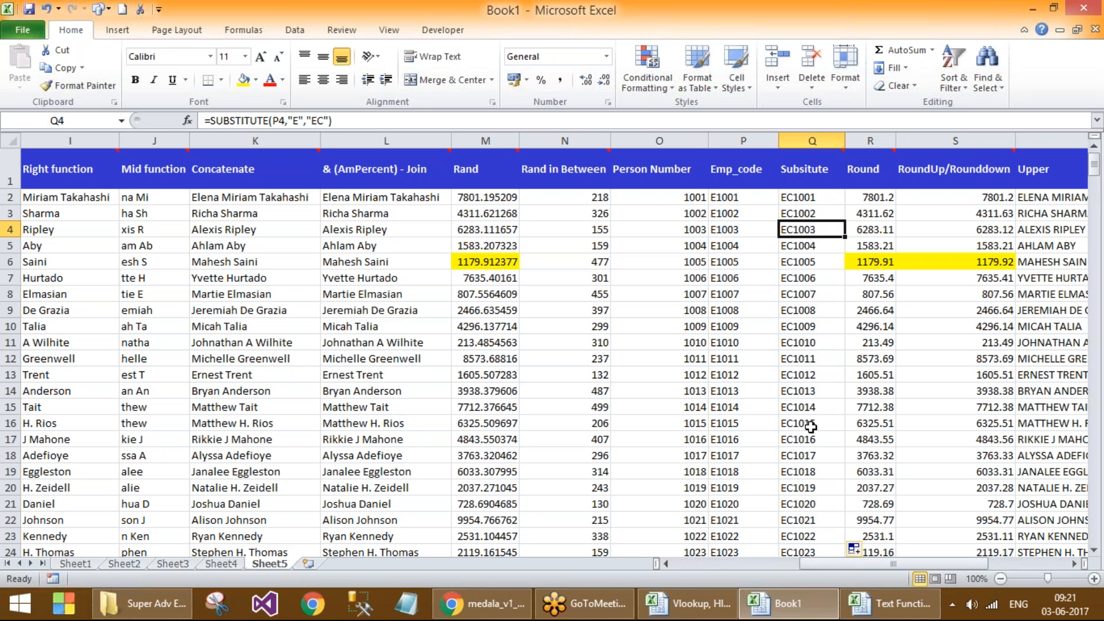
key("ctrl+n")
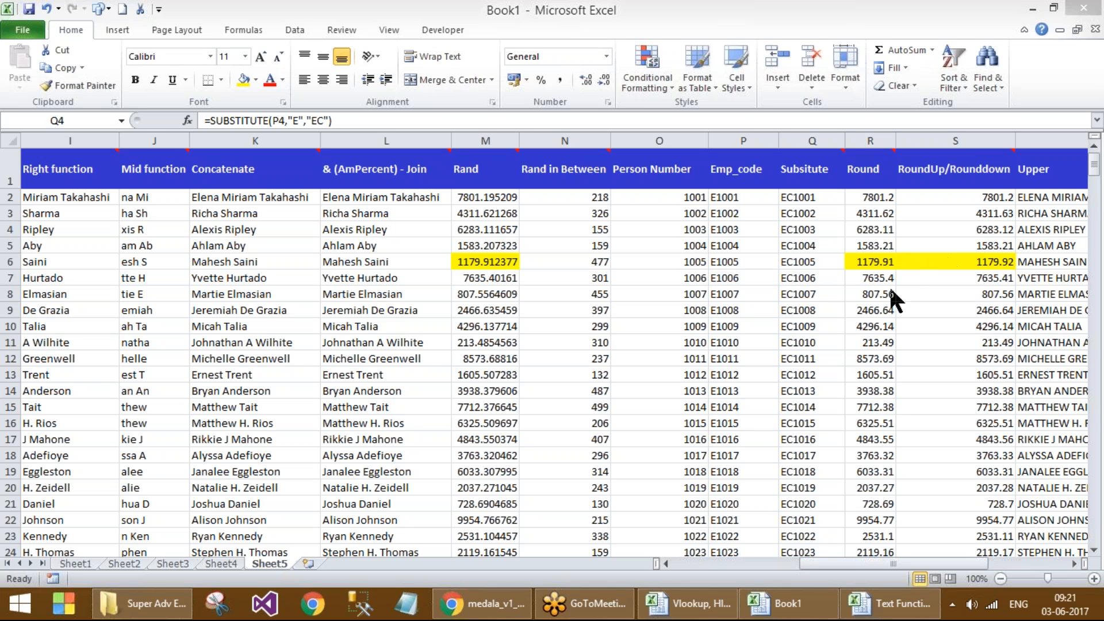
left_click(741, 276)
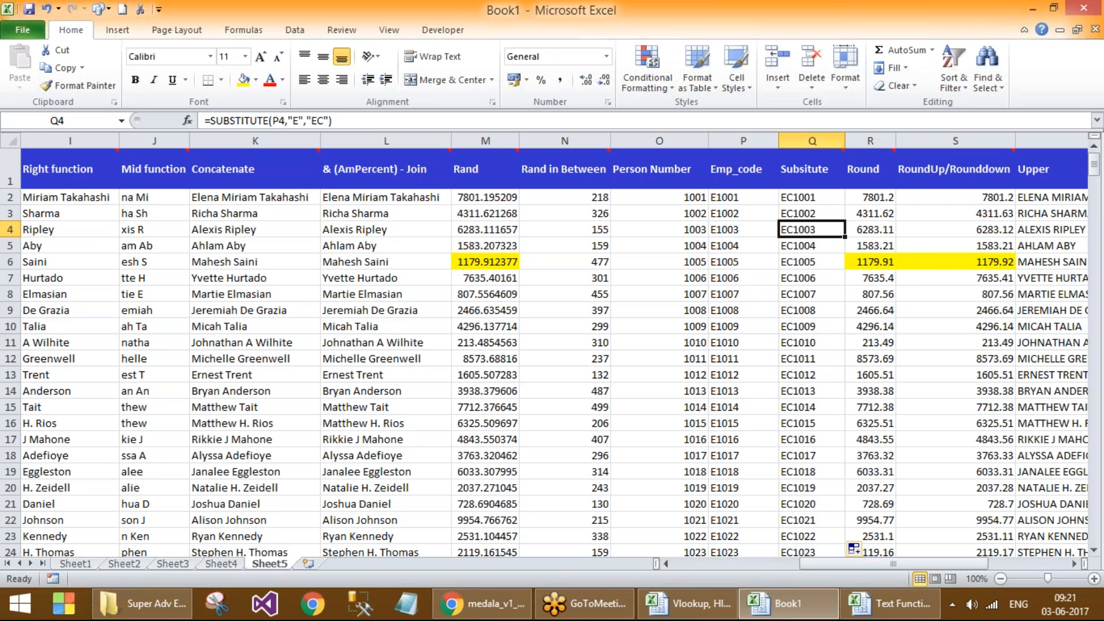
left_click(1078, 38)
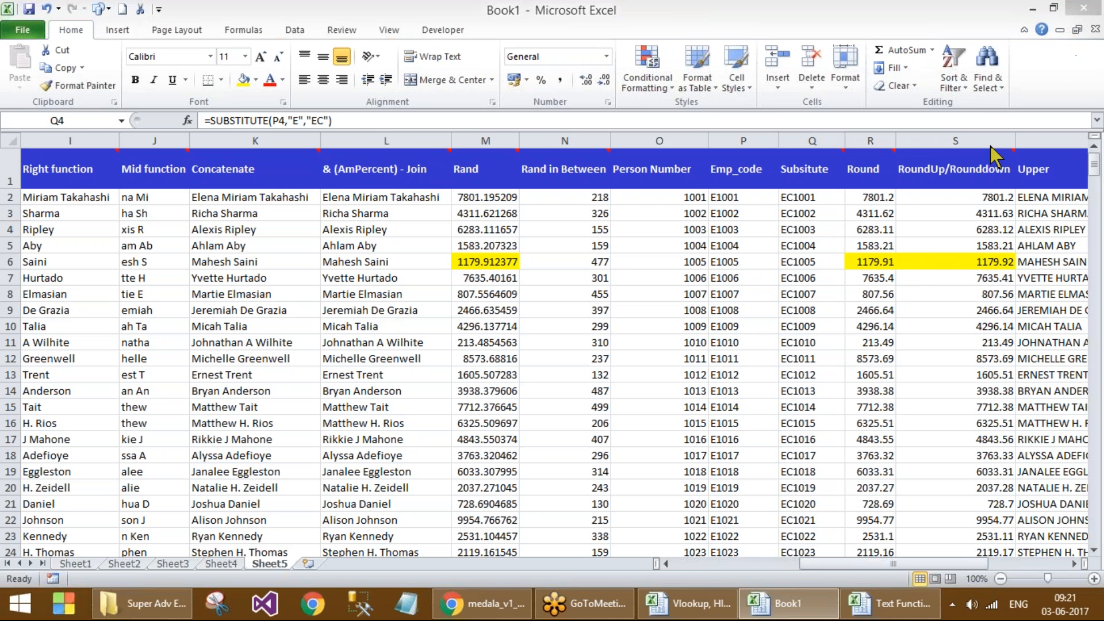
Step: Examine the ampersand formulas in the Emp_code column and the neighbouring cells back to the Rand column
left_click(725, 230)
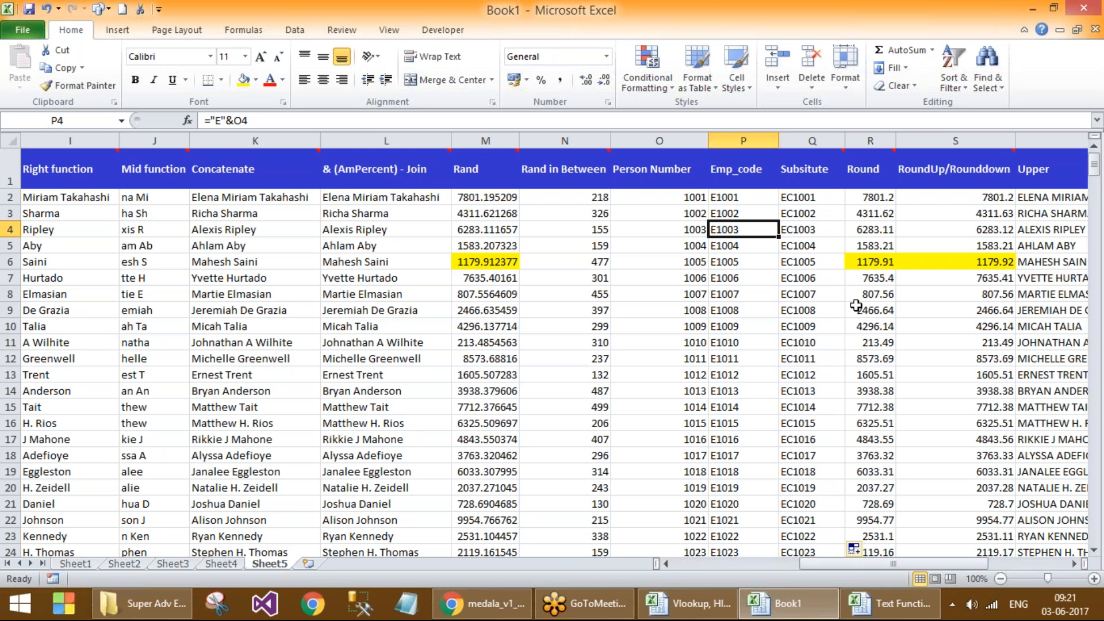
key("Down")
key("Down")
key("Down")
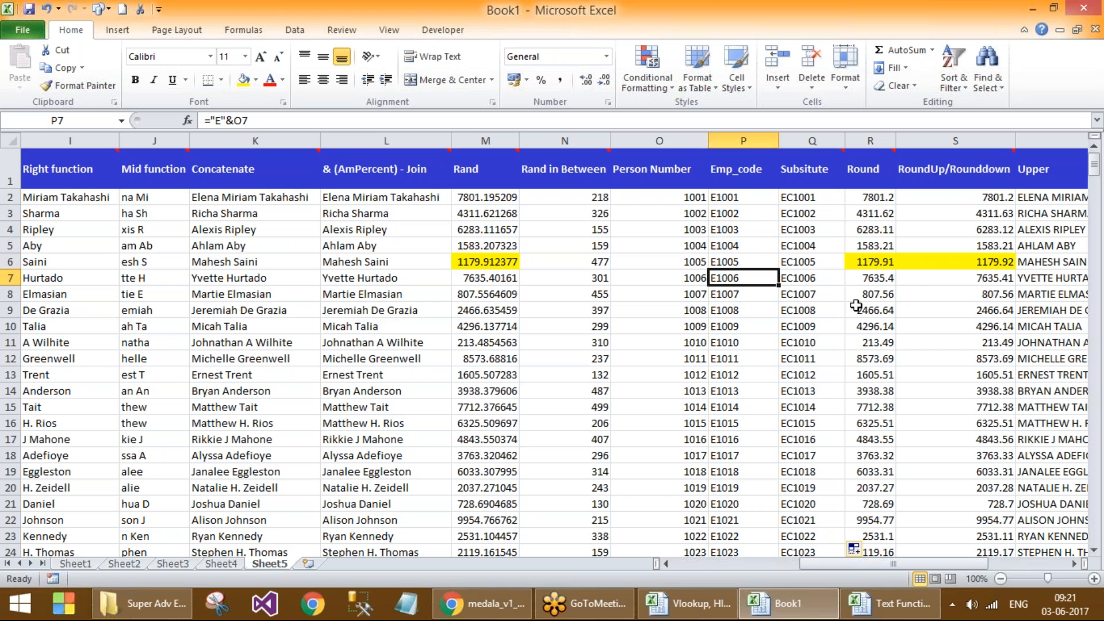
key("Up")
key("Up")
key("Up")
key("Up")
key("Up")
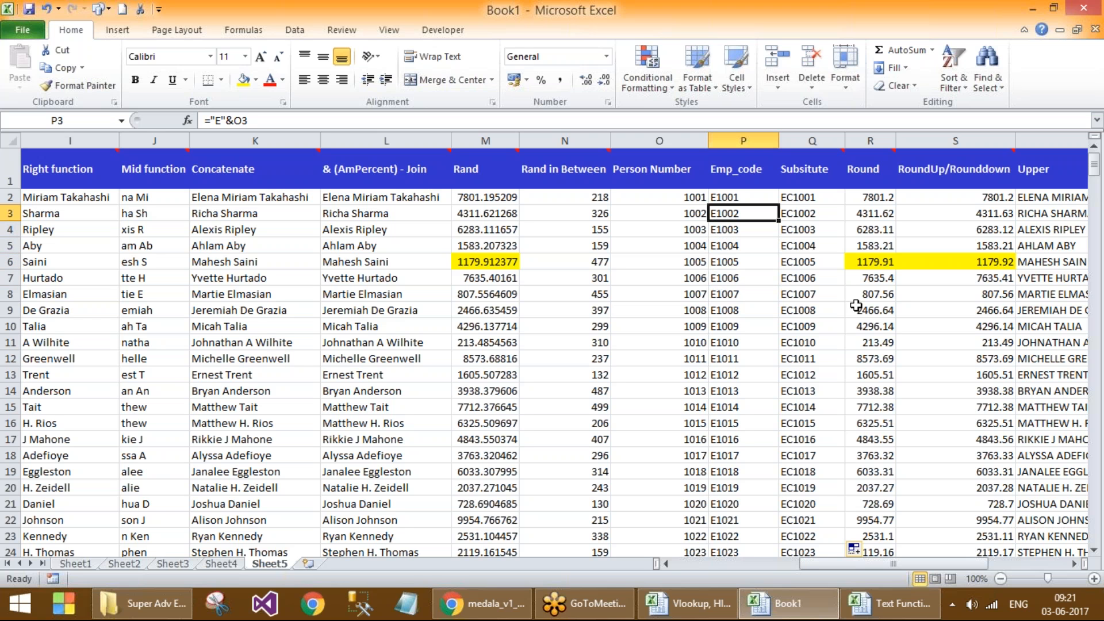
key("Left")
key("Left")
key("Left")
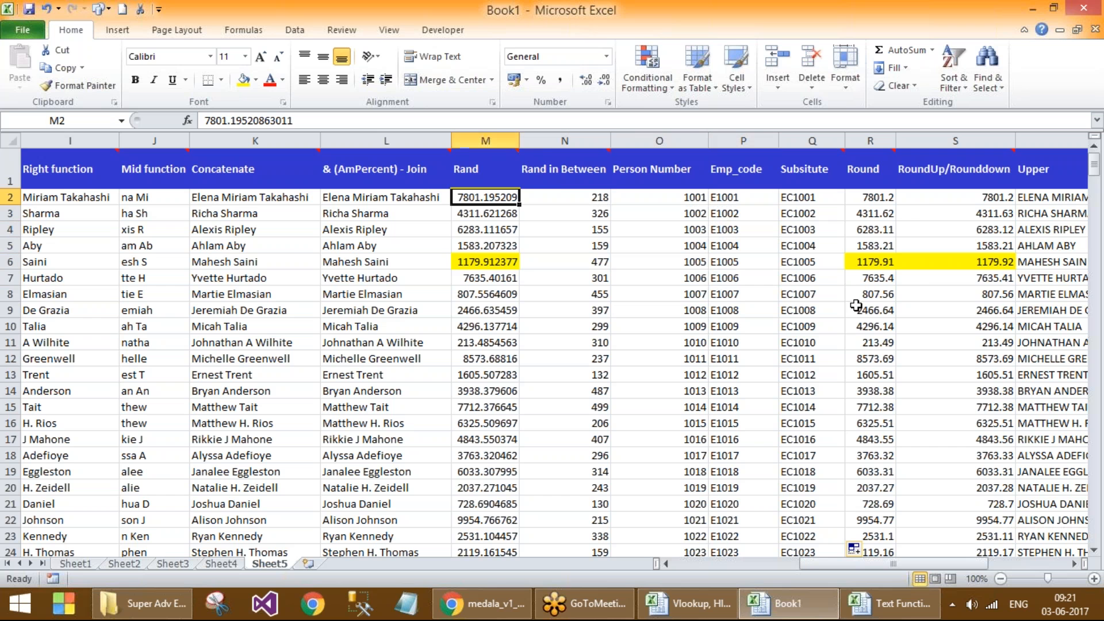
Step: Switch to the Text Functions.xlsx workbook and read the TRIM function's description on the Summary sheet
left_click(895, 610)
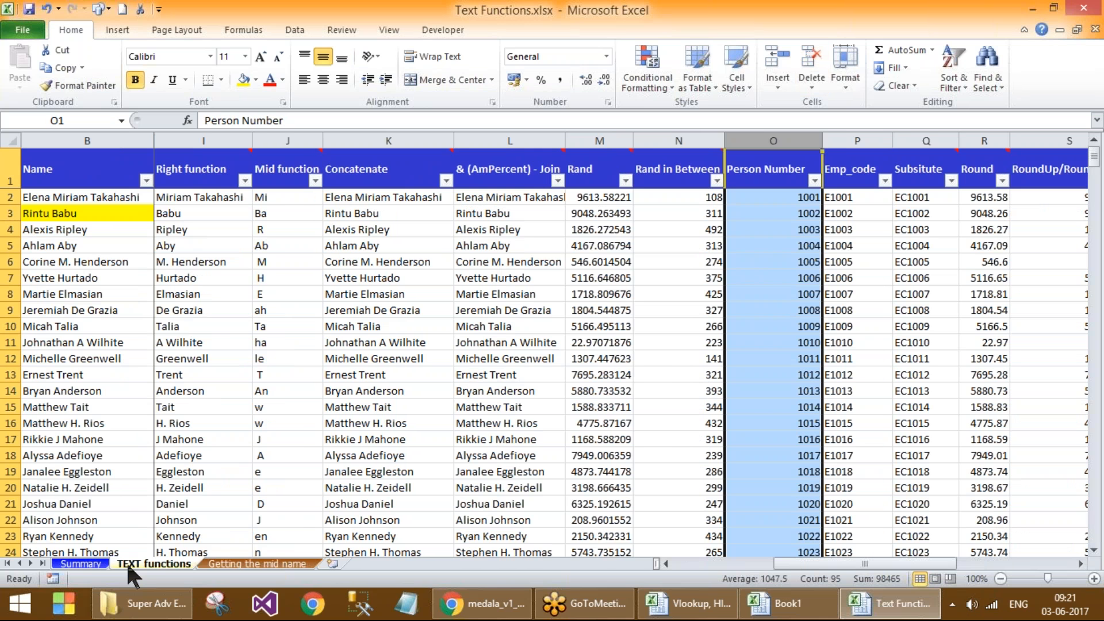
left_click(265, 359)
left_click(107, 278)
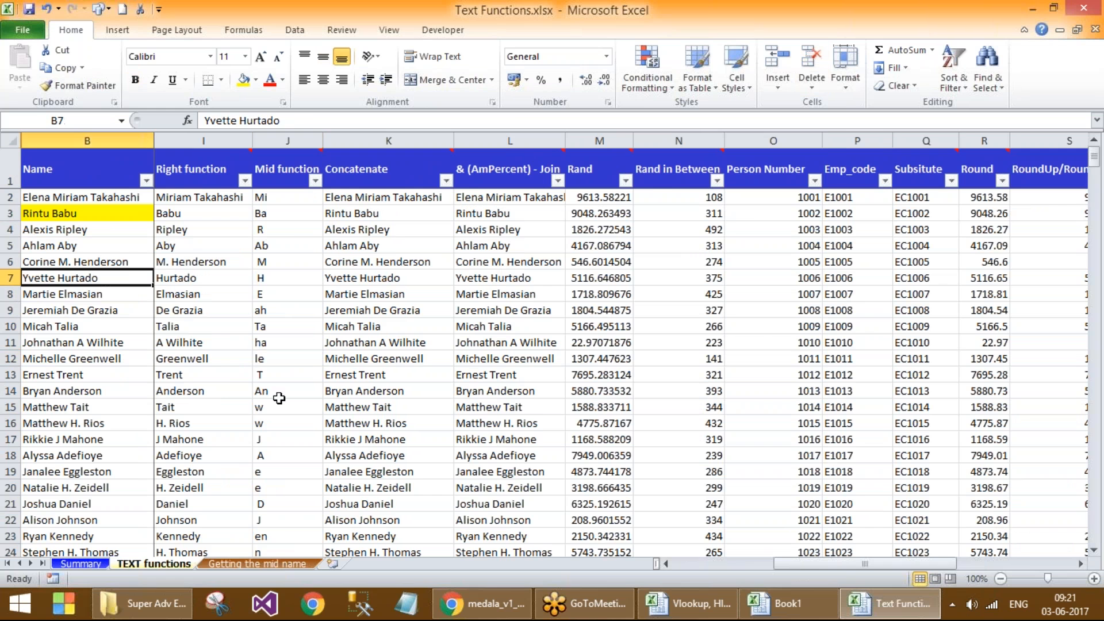
left_click(80, 563)
left_click(86, 187)
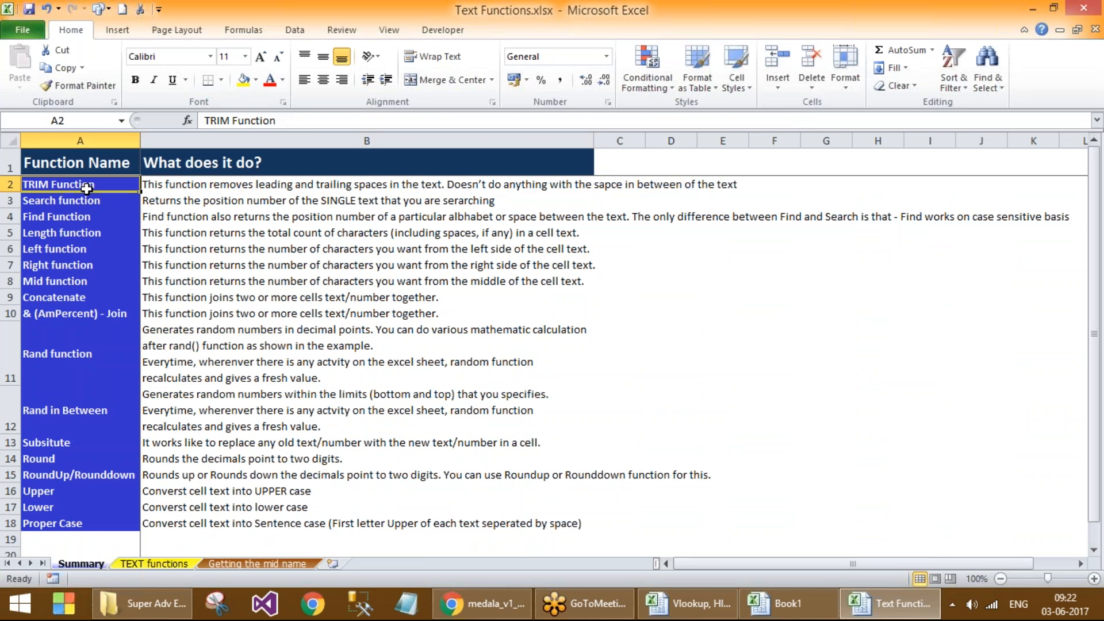
left_click(172, 183)
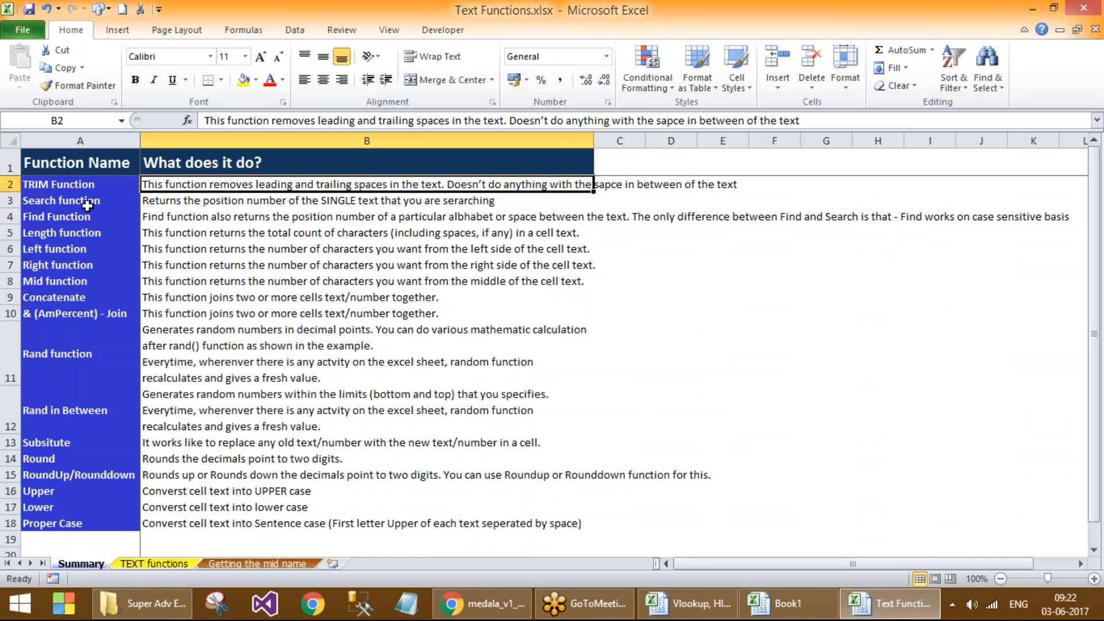
Step: Review the Summary sheet's descriptions from Search through Concatenate, comparing briefly with the TEXT functions sheet
left_click(199, 223)
left_click(211, 185)
left_click(154, 205)
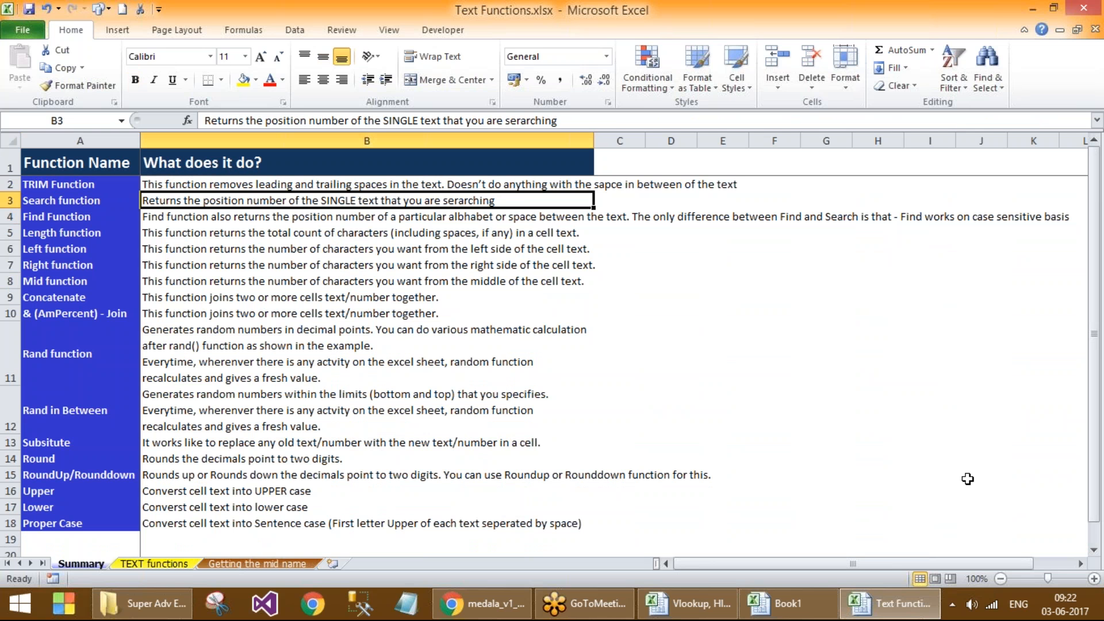
key("Down")
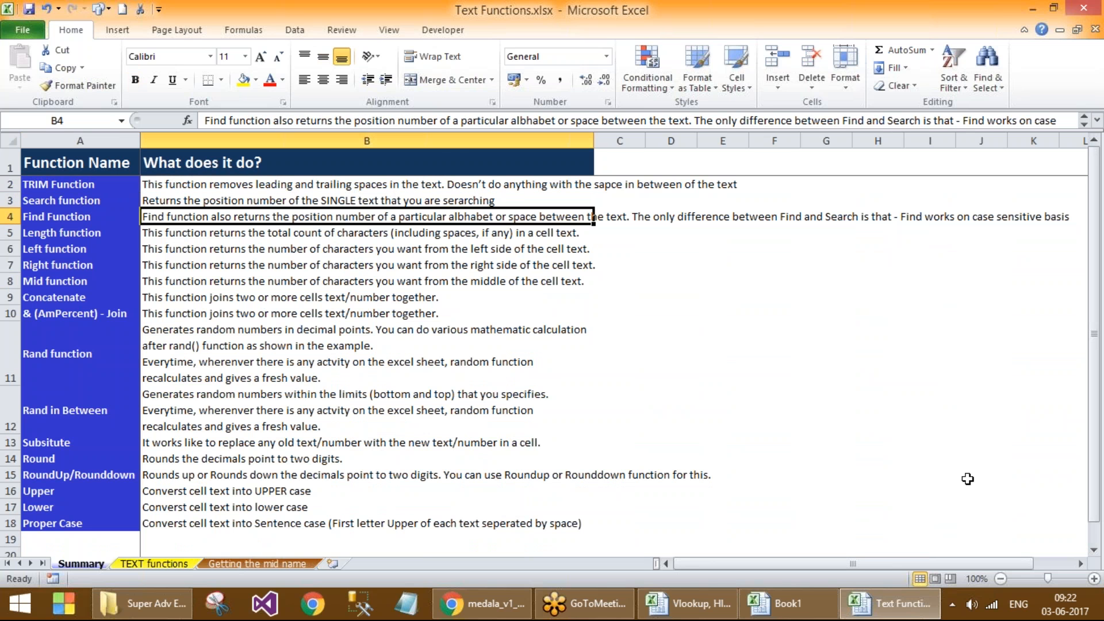
key("Down")
key("Down")
key("Down")
key("Down")
key("Down")
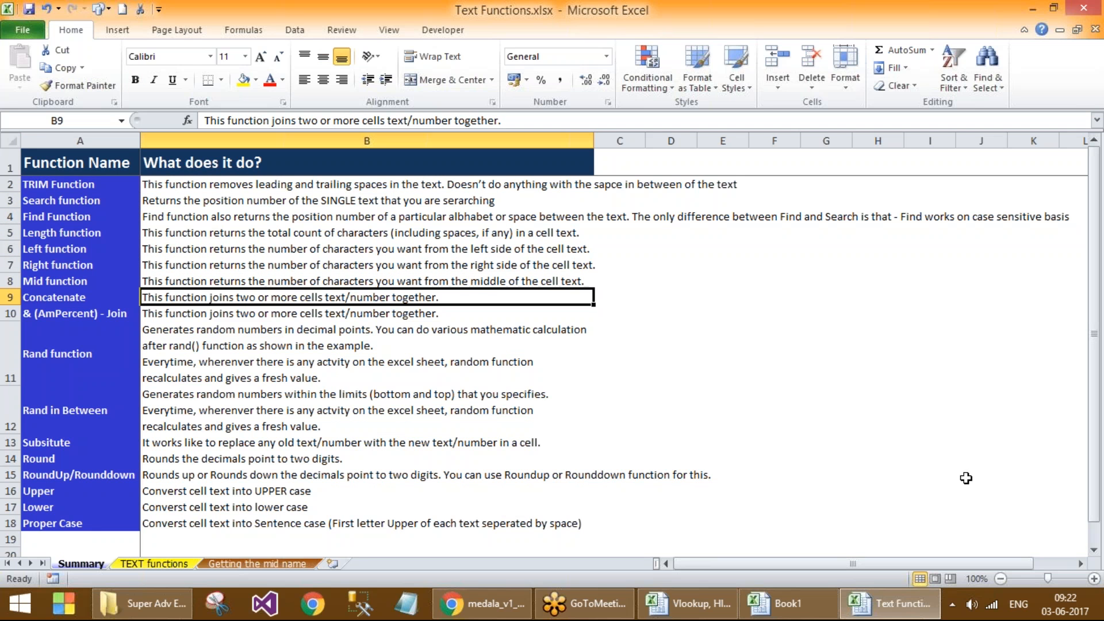
left_click(143, 562)
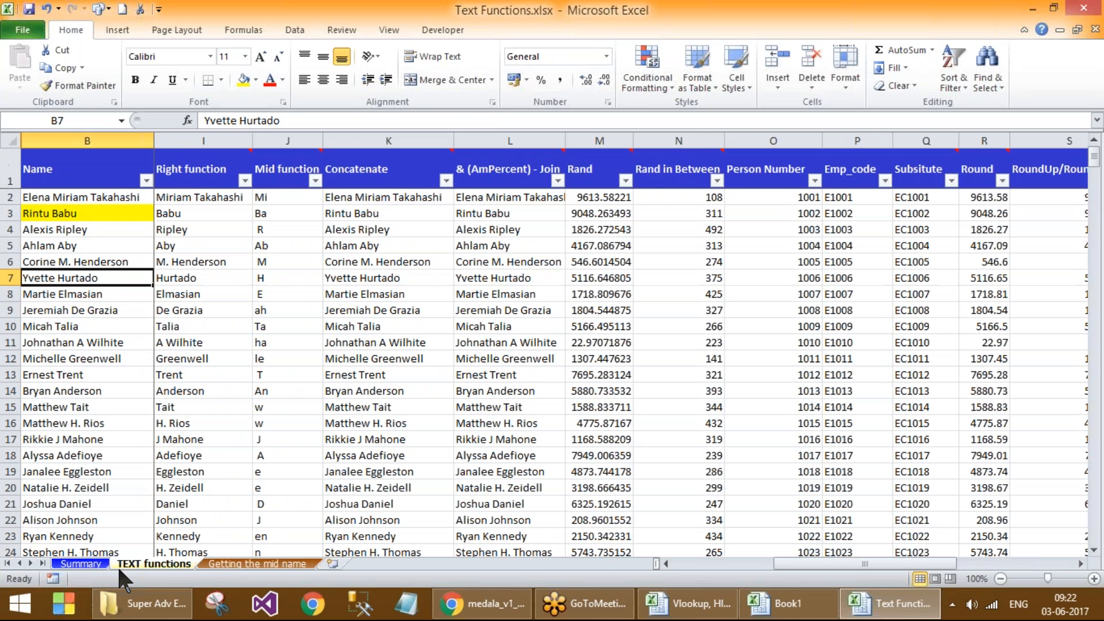
left_click(78, 558)
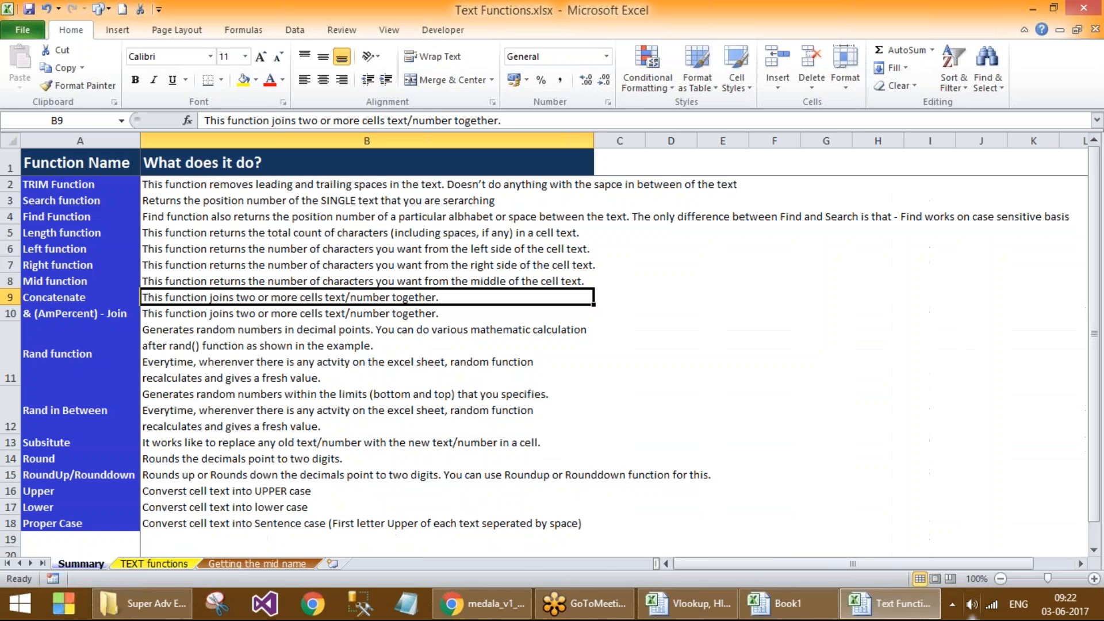
Step: Switch to the Vlookup, Hlookup, Match function.xlsx workbook and review the Vlookup parameters on the Quick Notes sheet
left_click(701, 607)
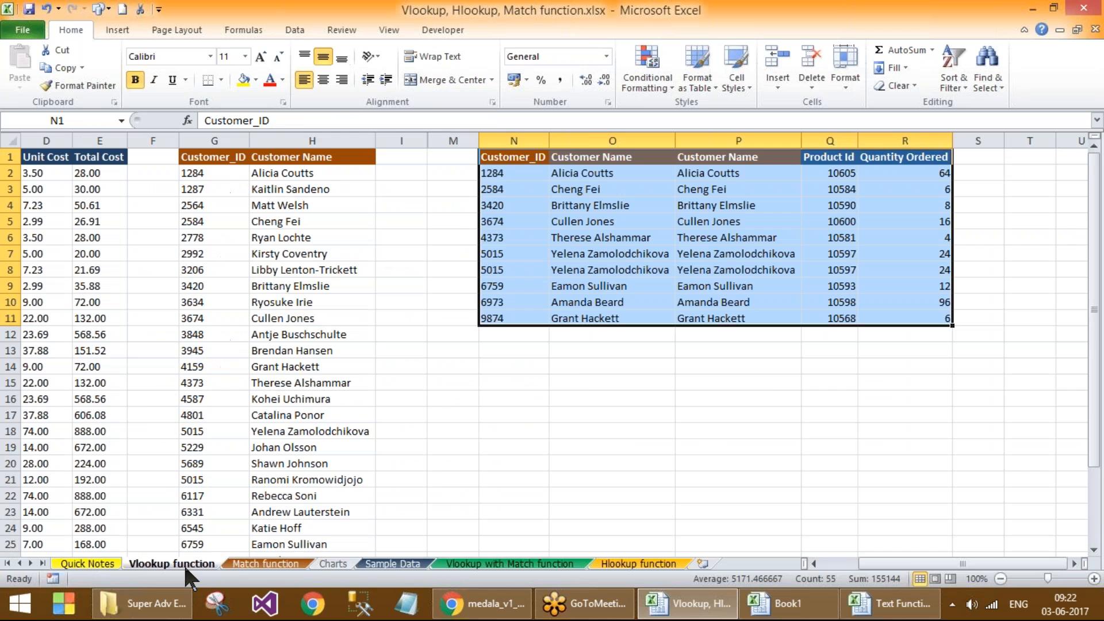
left_click(92, 558)
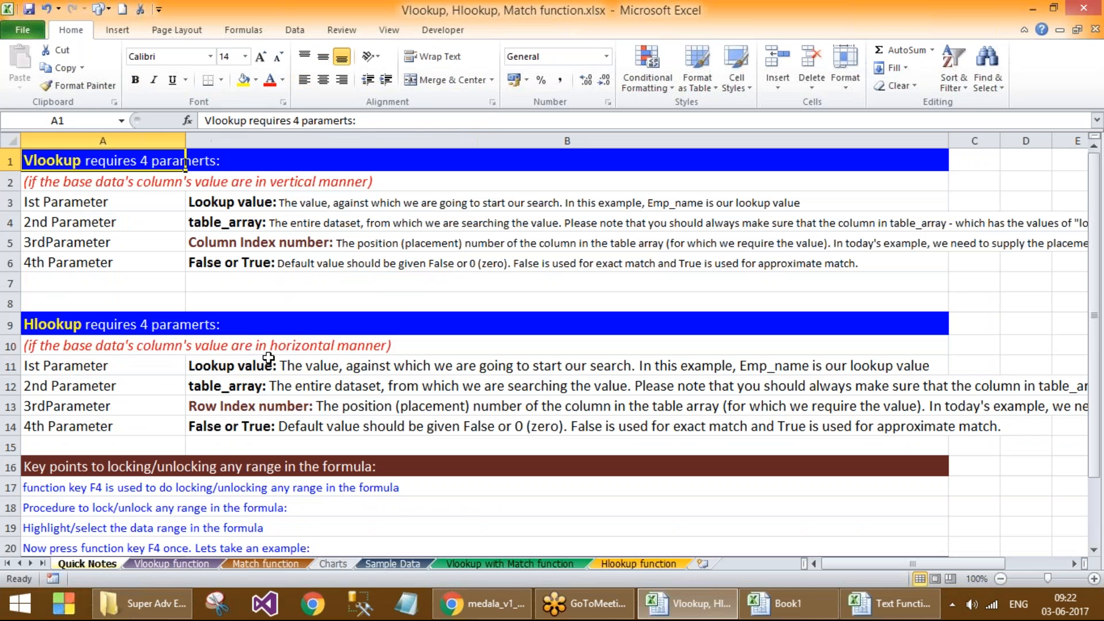
left_click(224, 203)
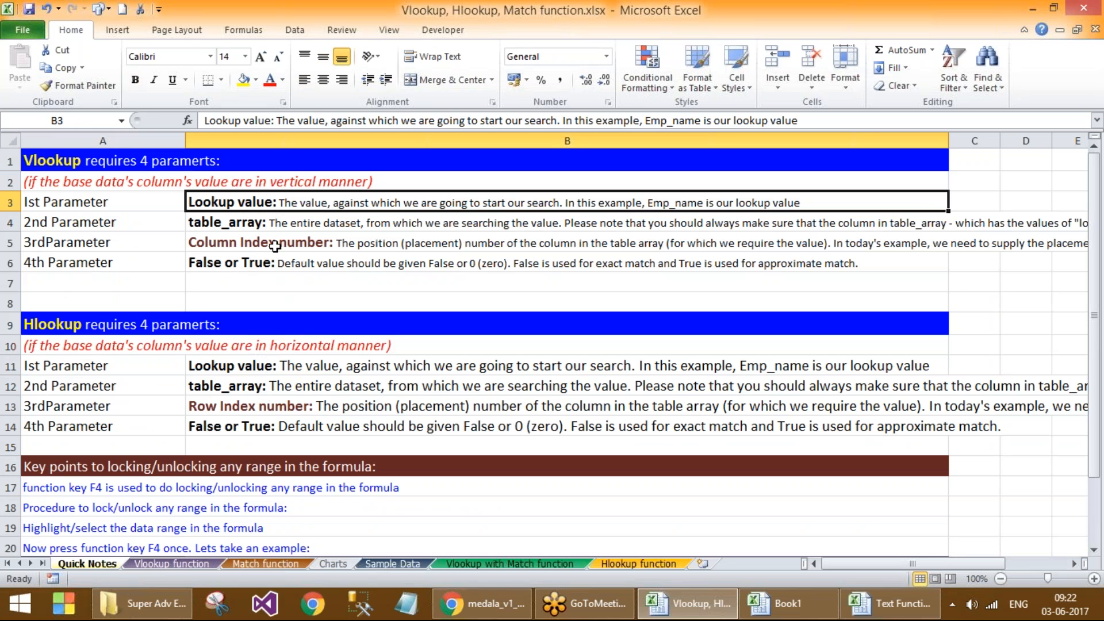
left_click(271, 244)
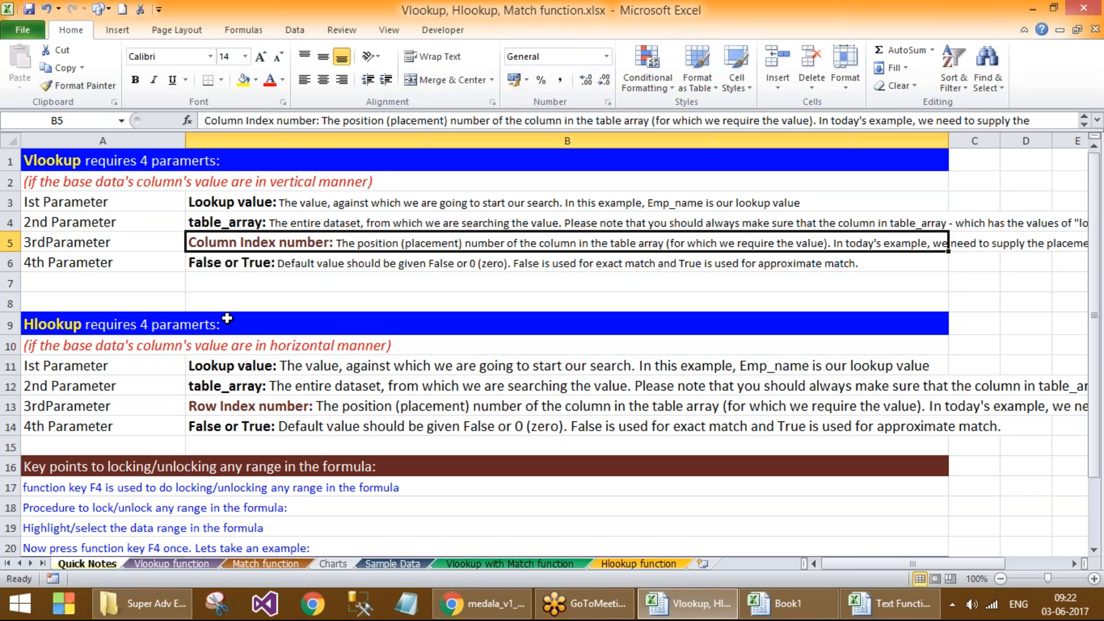
Step: Read the Quick Notes key points on locking and unlocking a range in a formula with F4
left_click(46, 487)
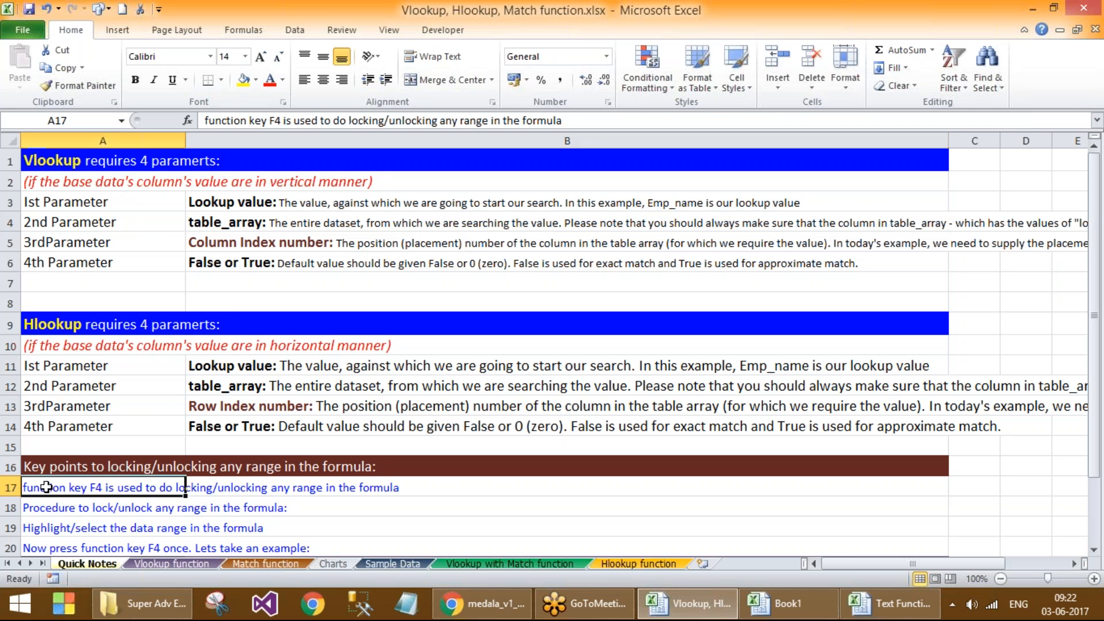
scroll(220, 520, "down", 2)
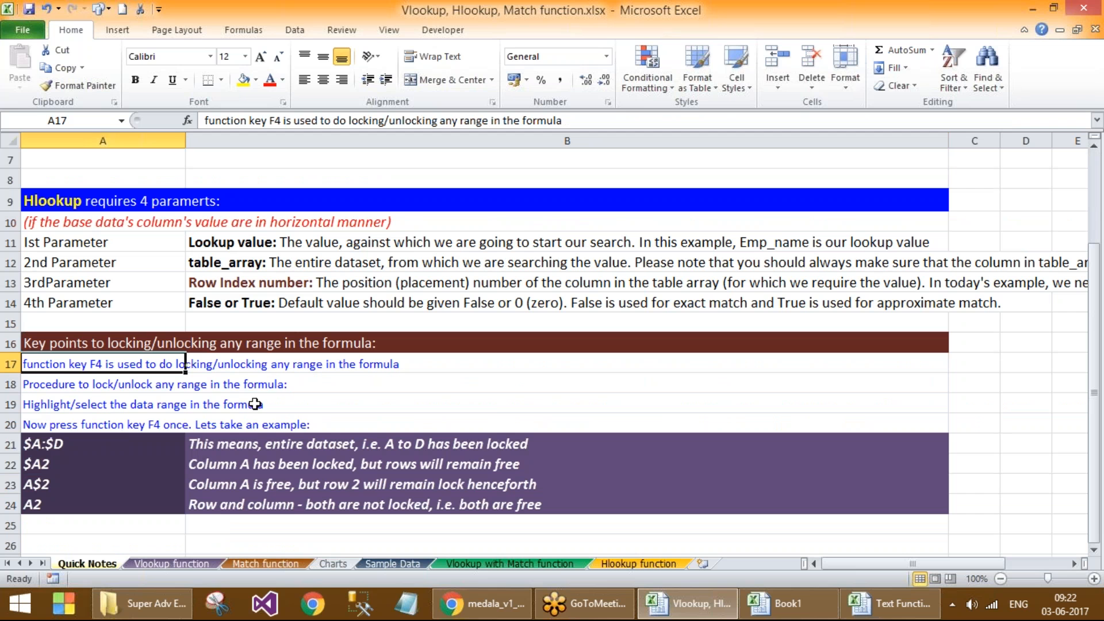
left_click(492, 410)
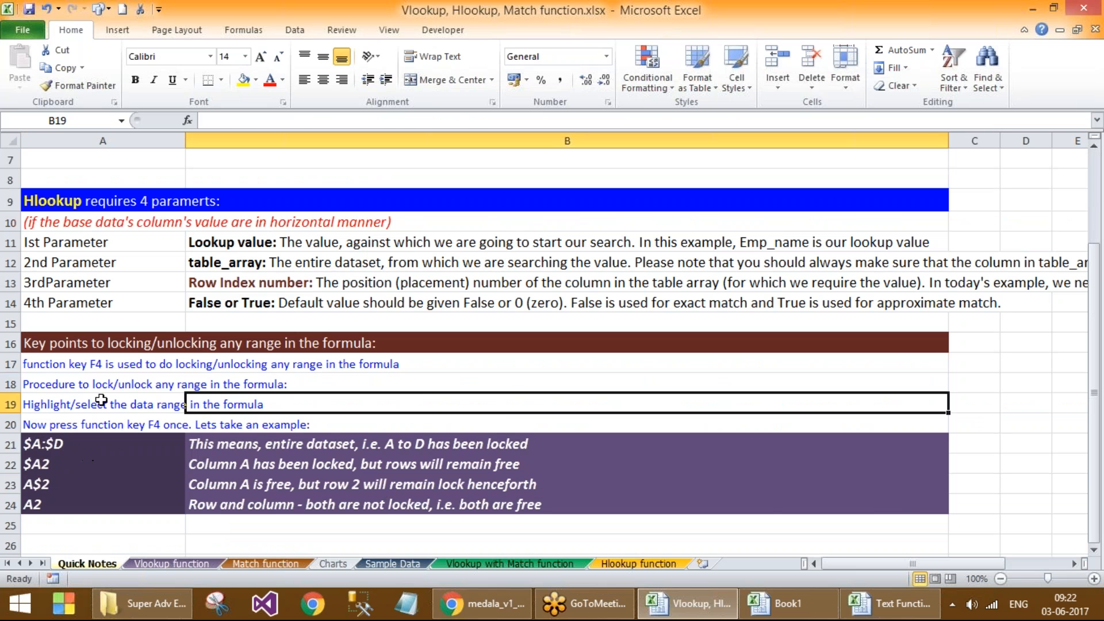
key("Left")
left_click(91, 423)
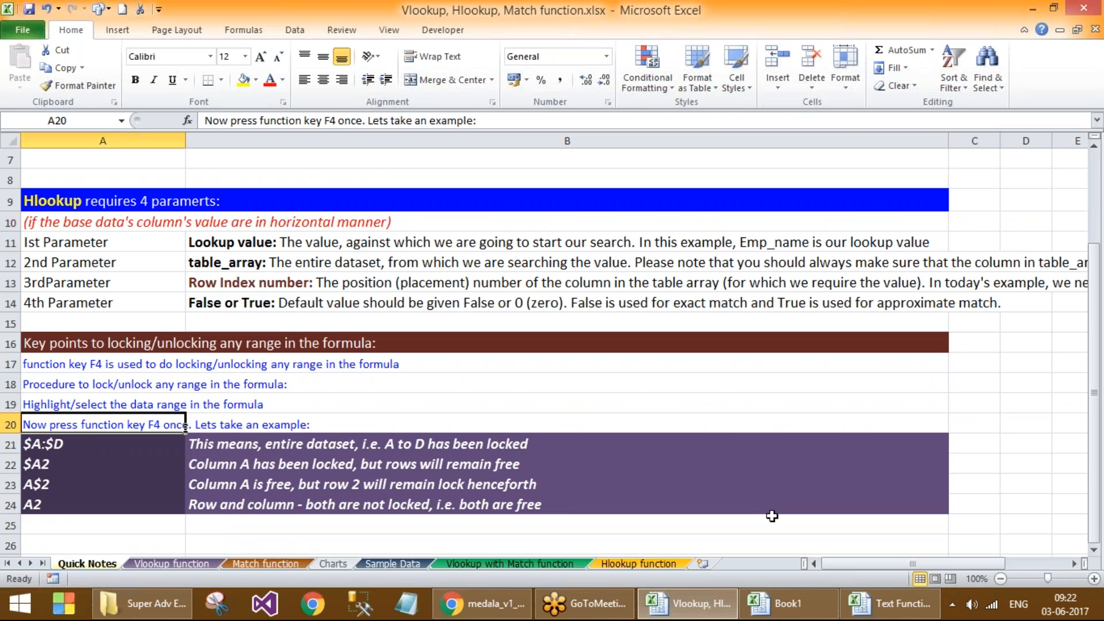
Step: Return to the Book1 workbook by way of Text Functions.xlsx and go to the start of Sheet5's name list
left_click(871, 608)
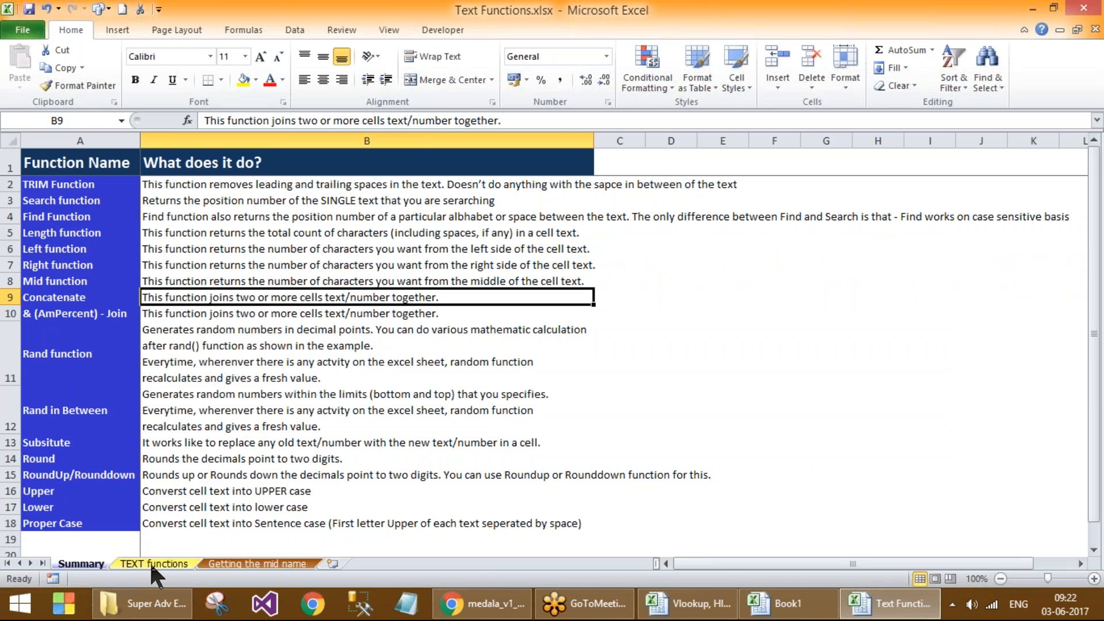
left_click(828, 610)
left_click(277, 438)
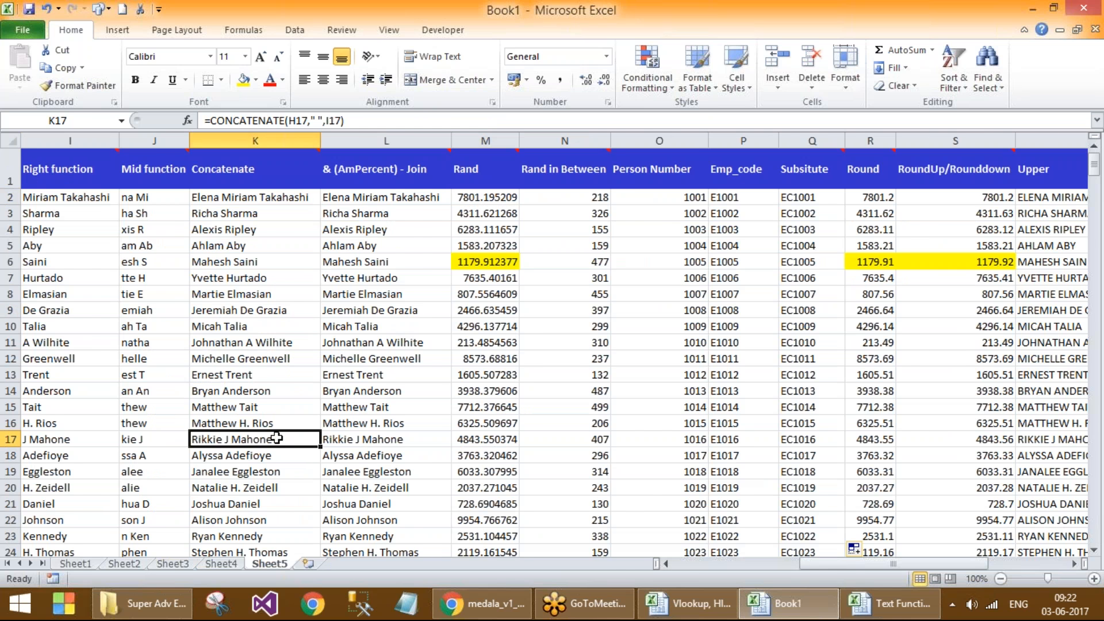
key("ctrl+Home")
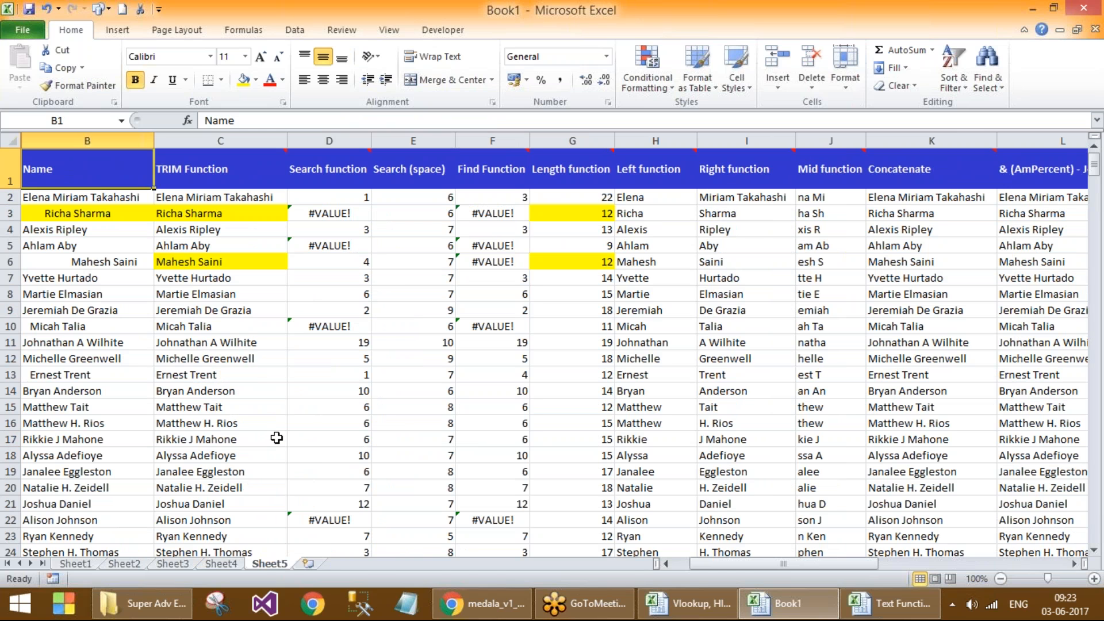
left_click(564, 15)
left_click(380, 277)
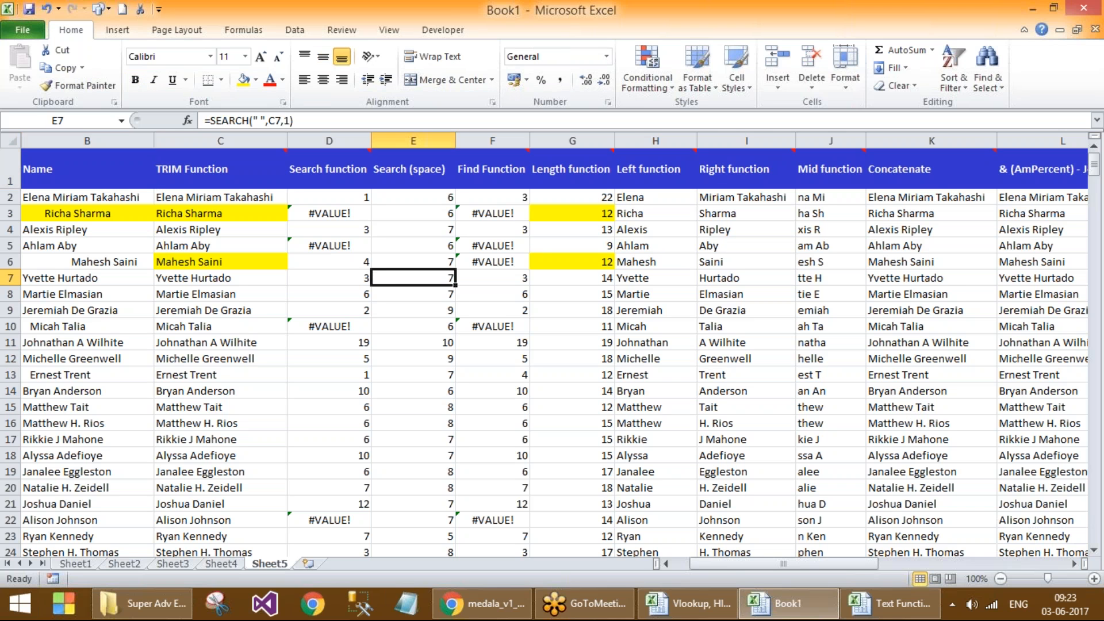
key("ctrl+Home")
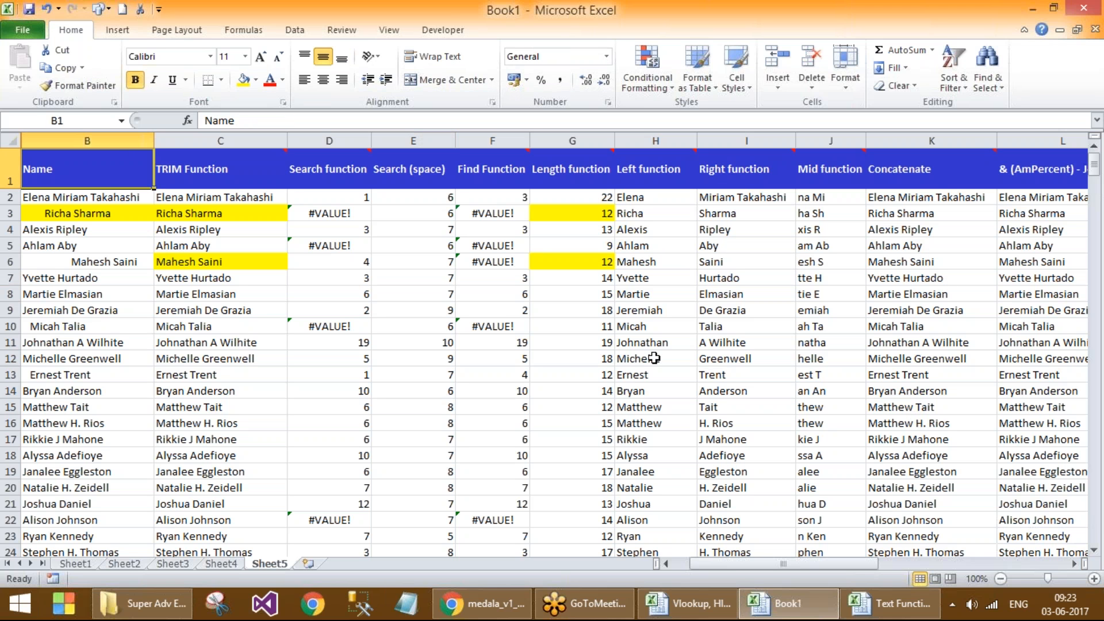